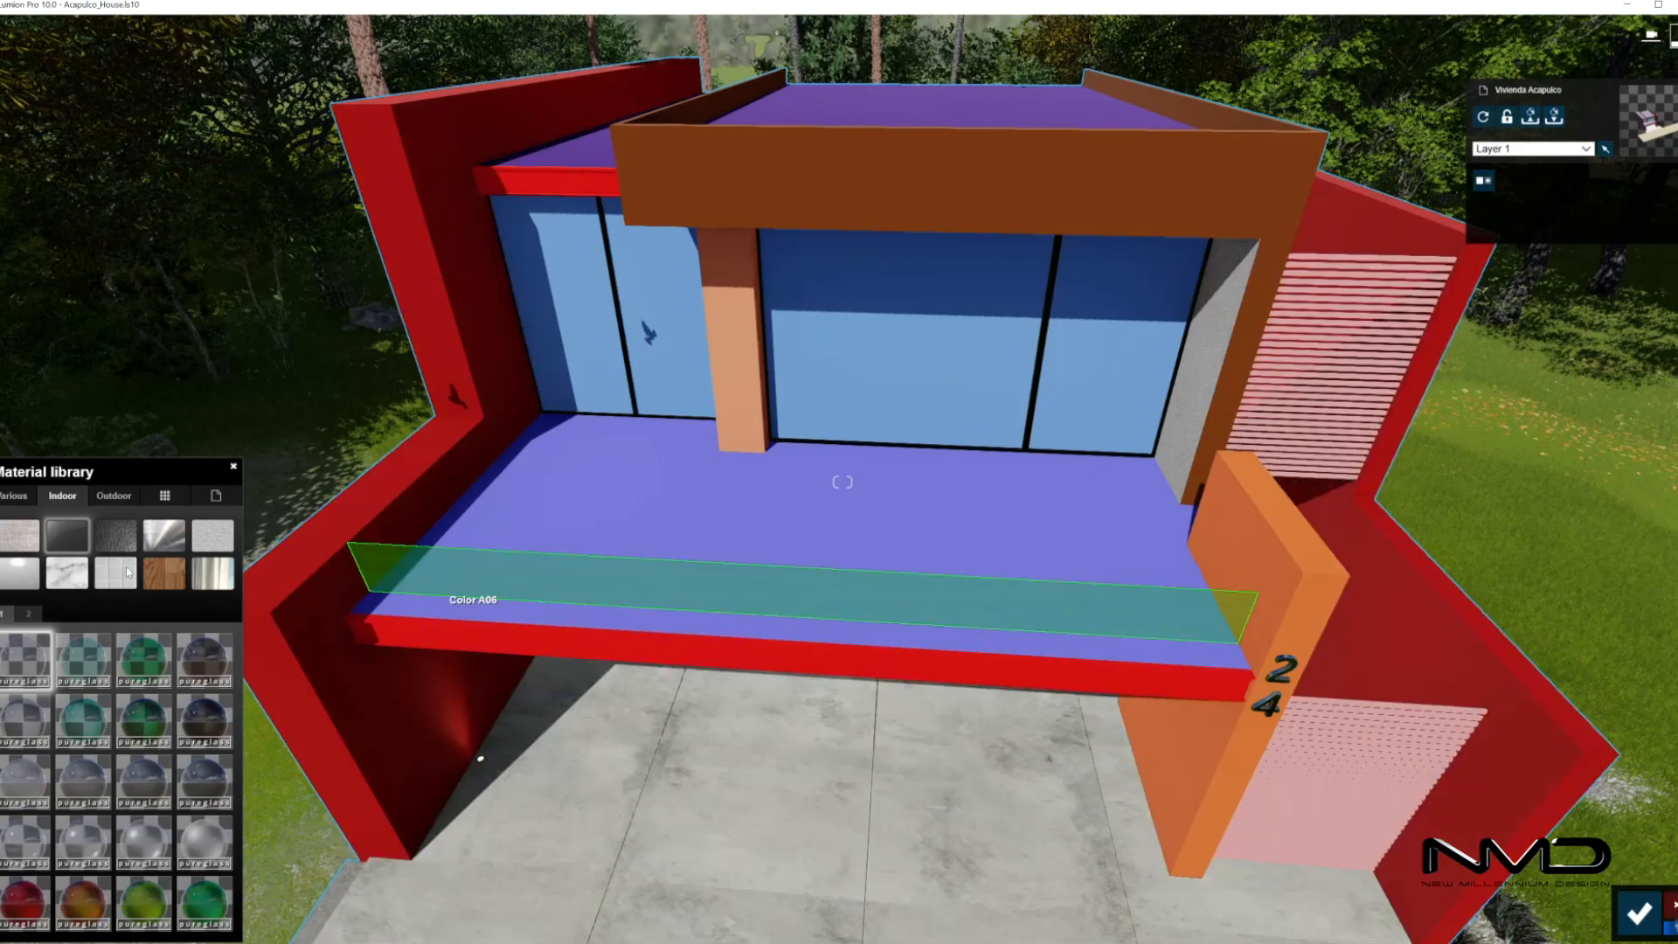
# Give the balcony railing a dark tinted glass and the facade windows a clear glass material, and save
pyautogui.click(216, 663)
pyautogui.click(1136, 376)
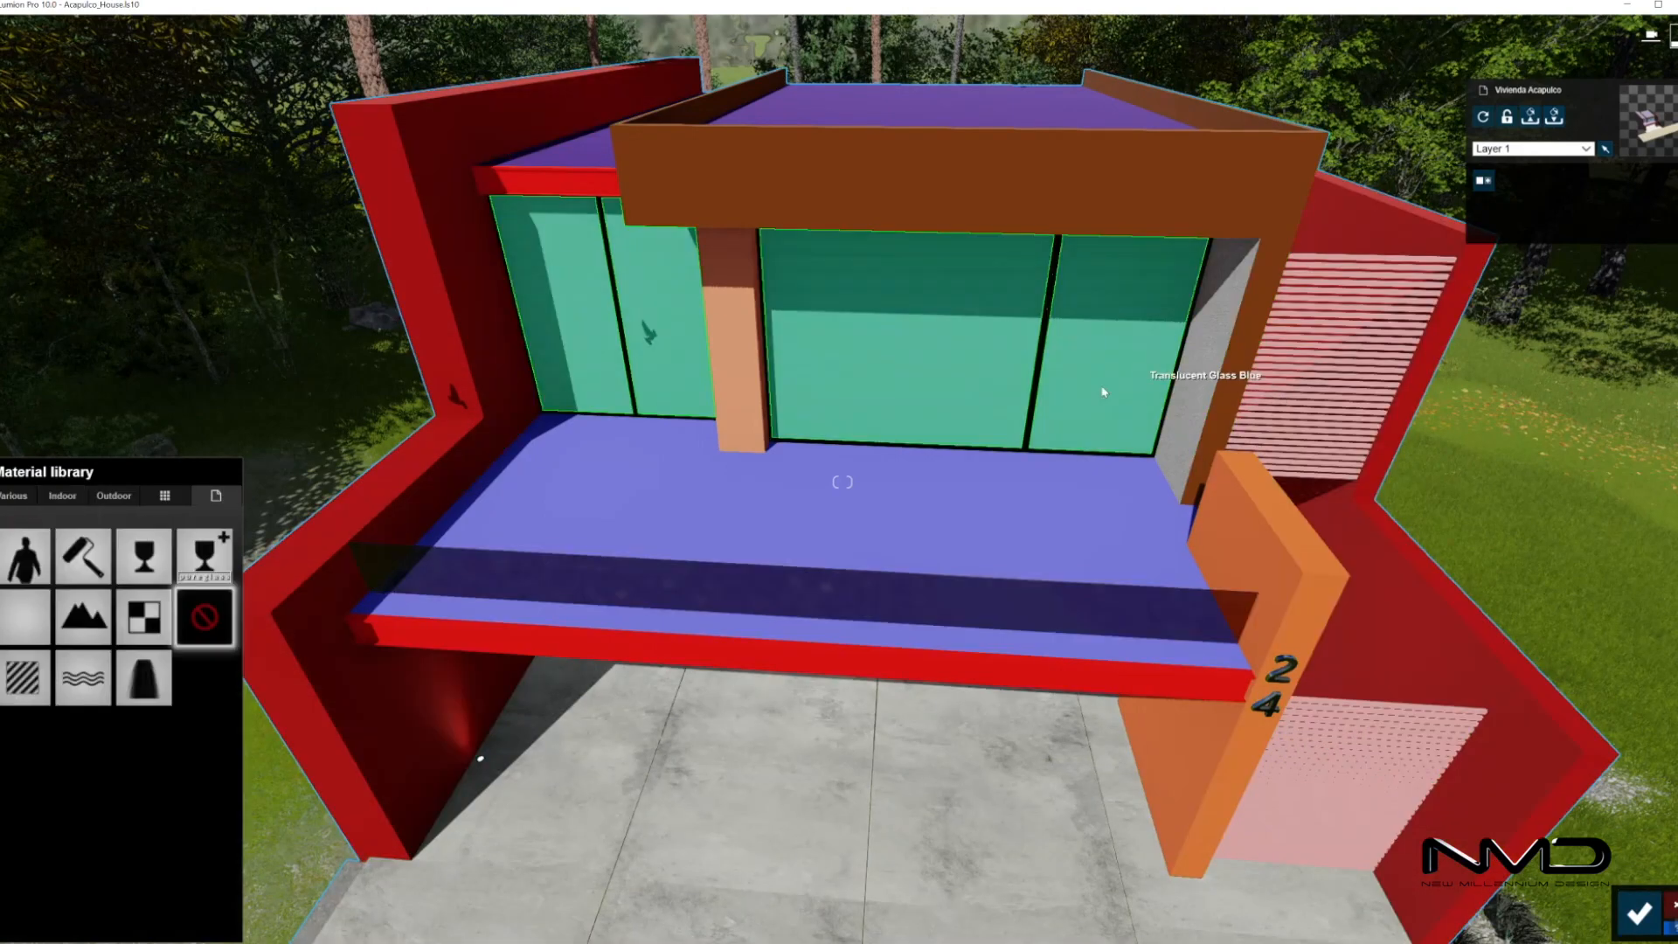
pyautogui.click(62, 495)
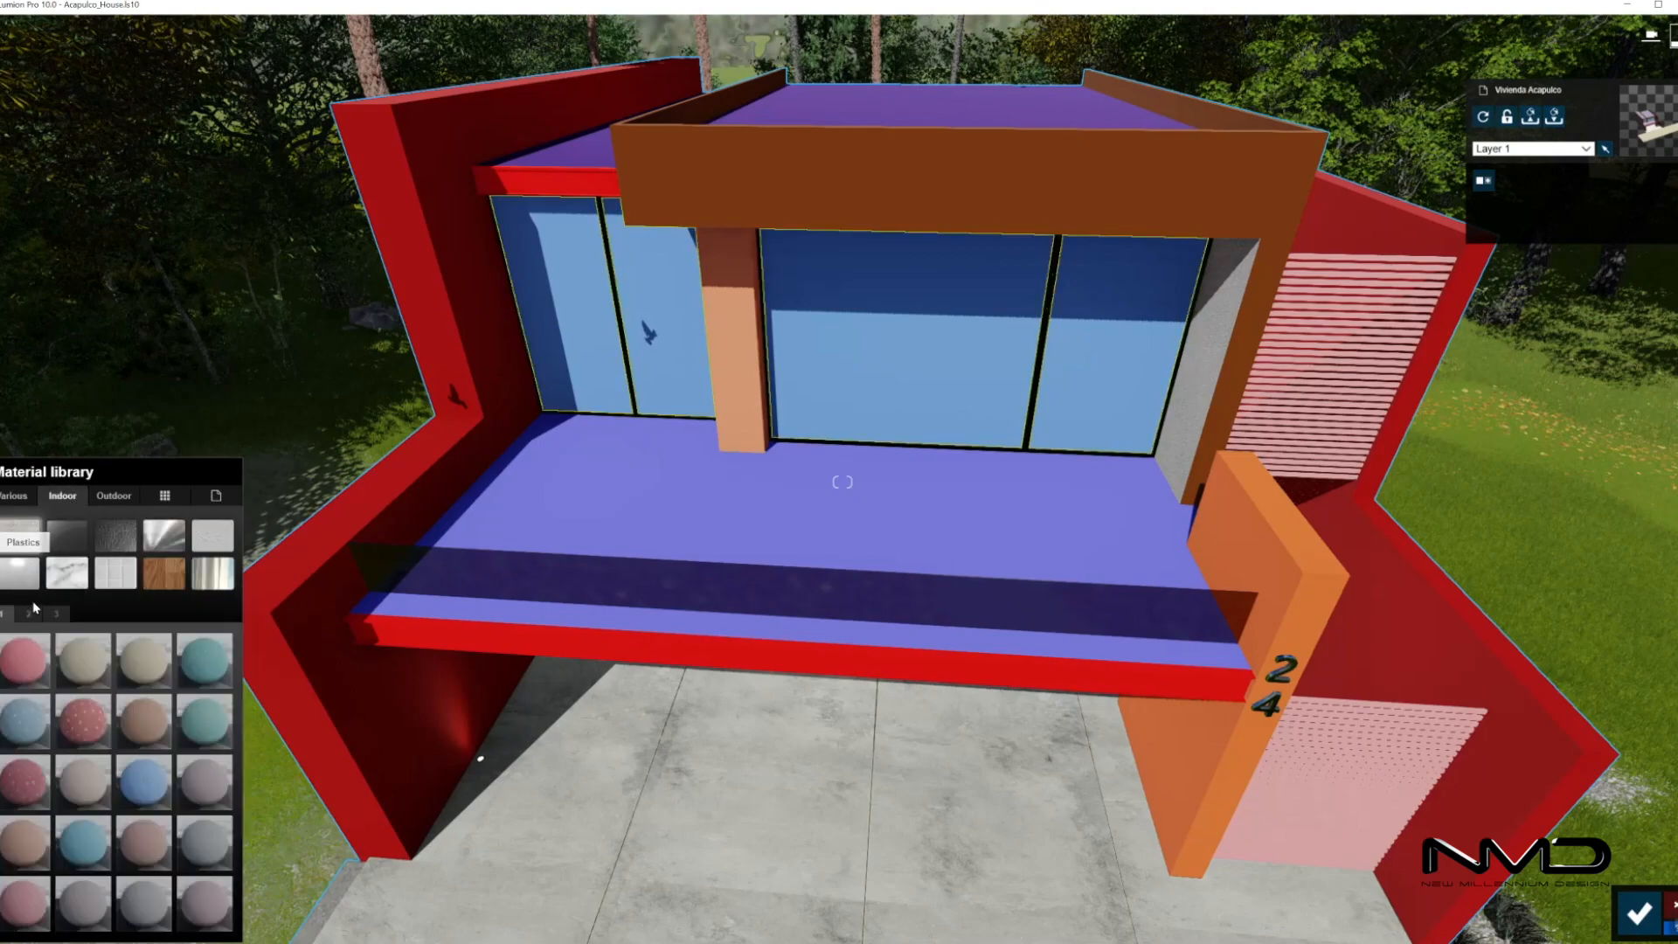
pyautogui.click(67, 534)
pyautogui.click(25, 659)
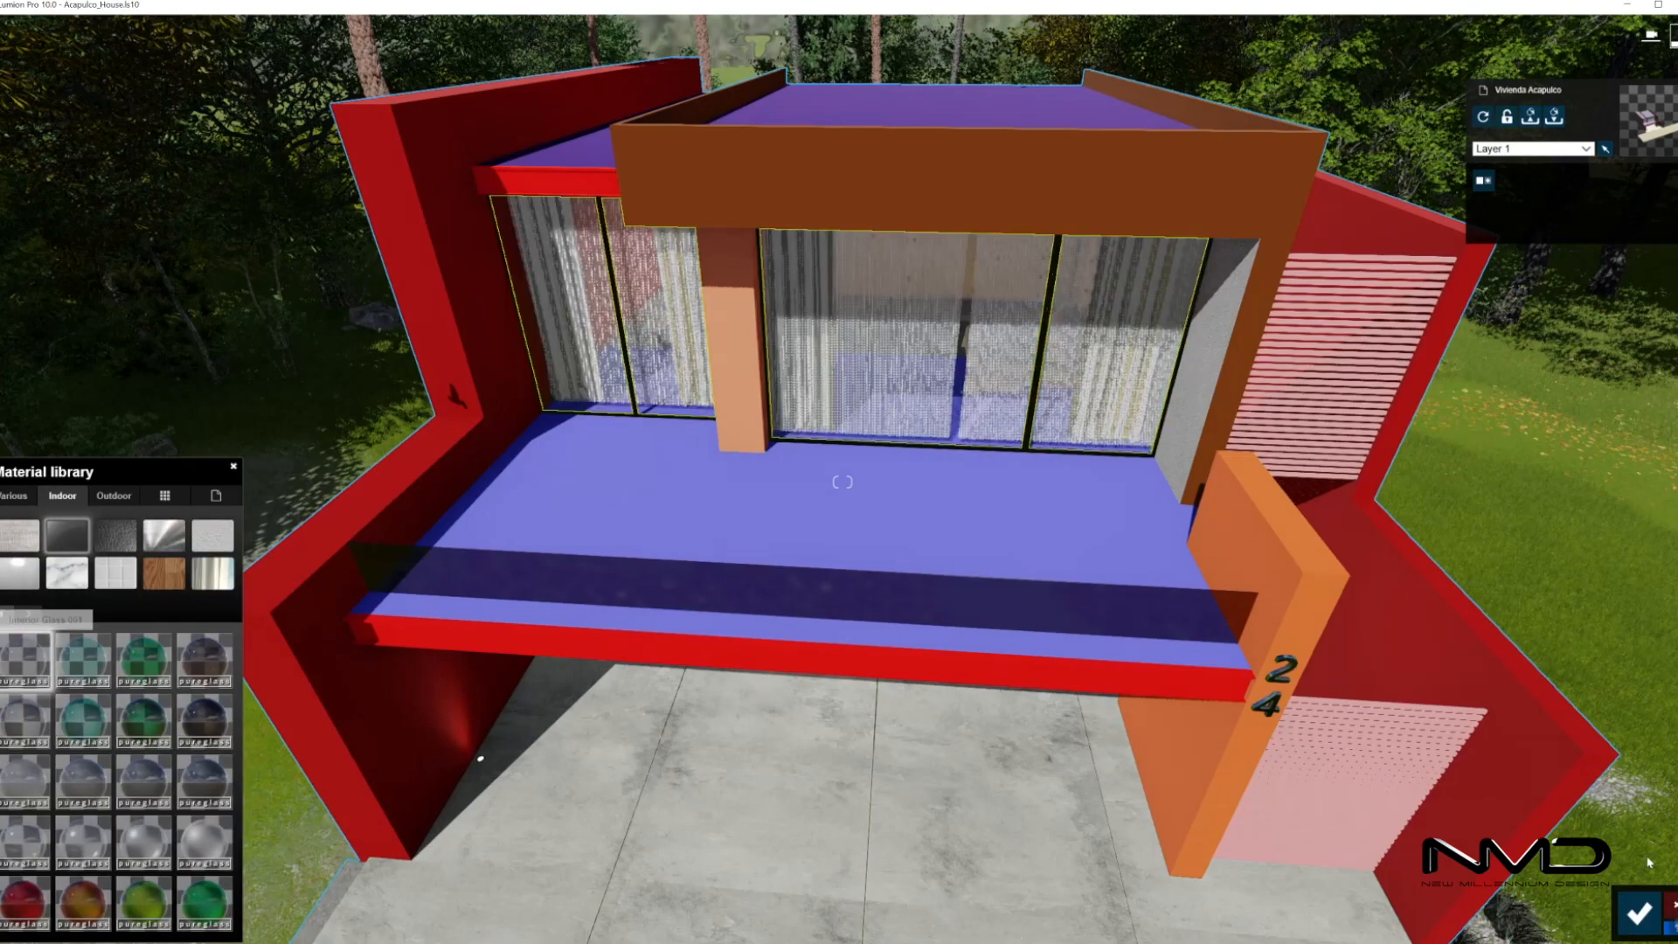
pyautogui.click(1639, 912)
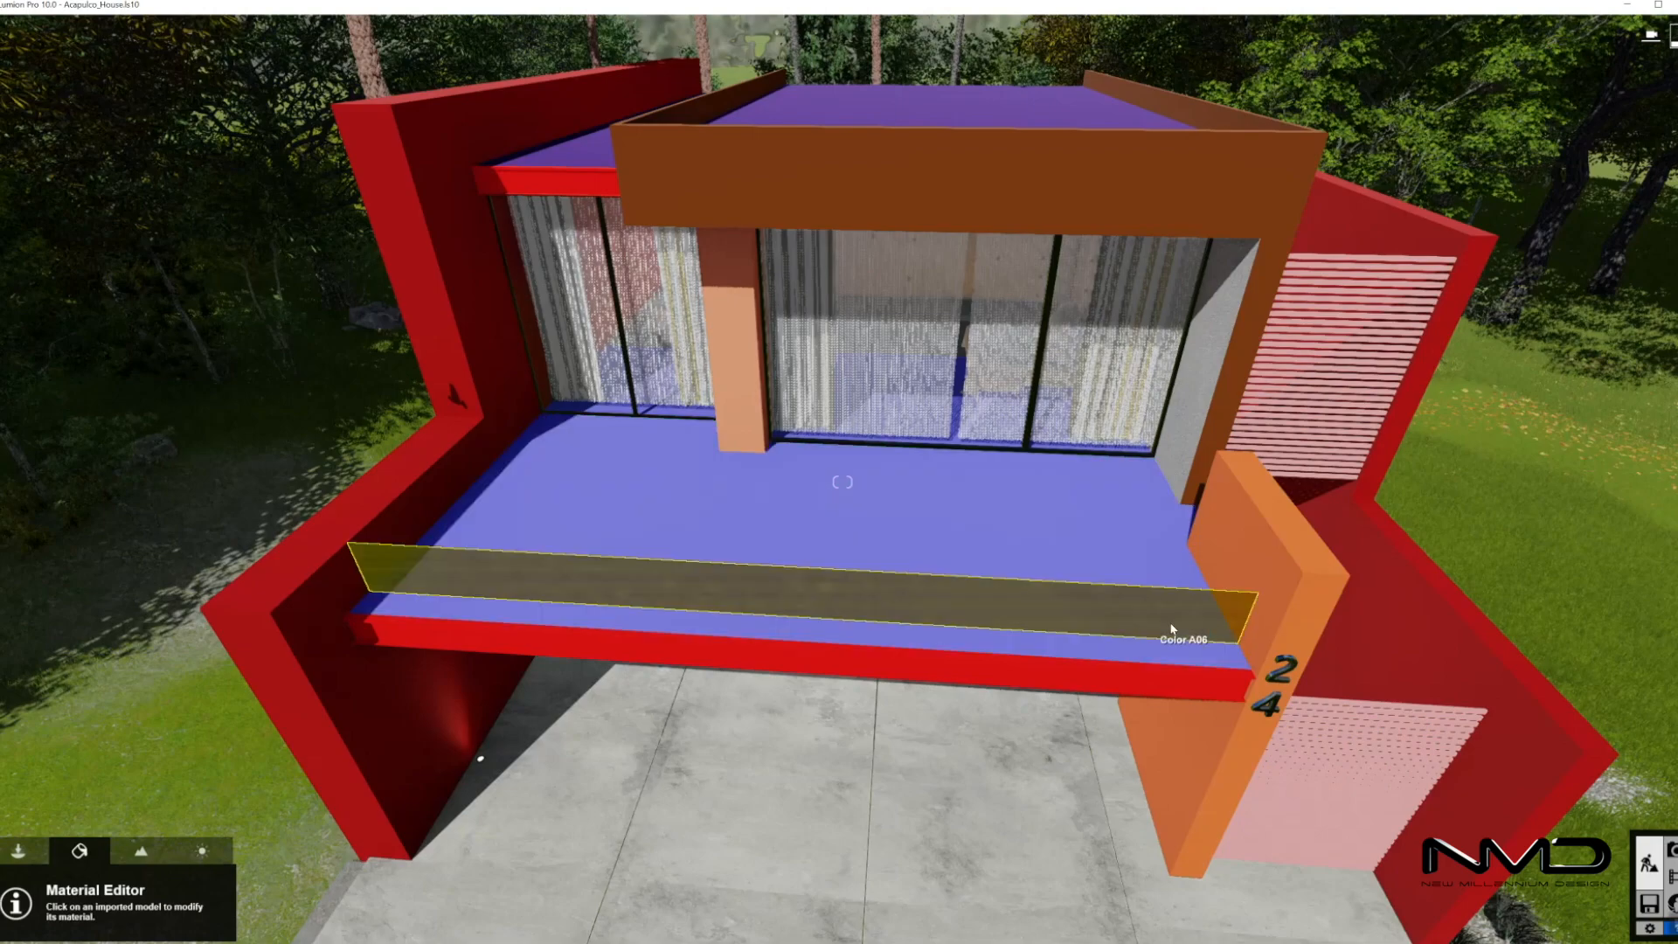
# Apply Polii Bricks 26 01 3k with reduced reflectivity to the orange house-number wall and copy it onto the brown upper-floor frame
pyautogui.click(1277, 607)
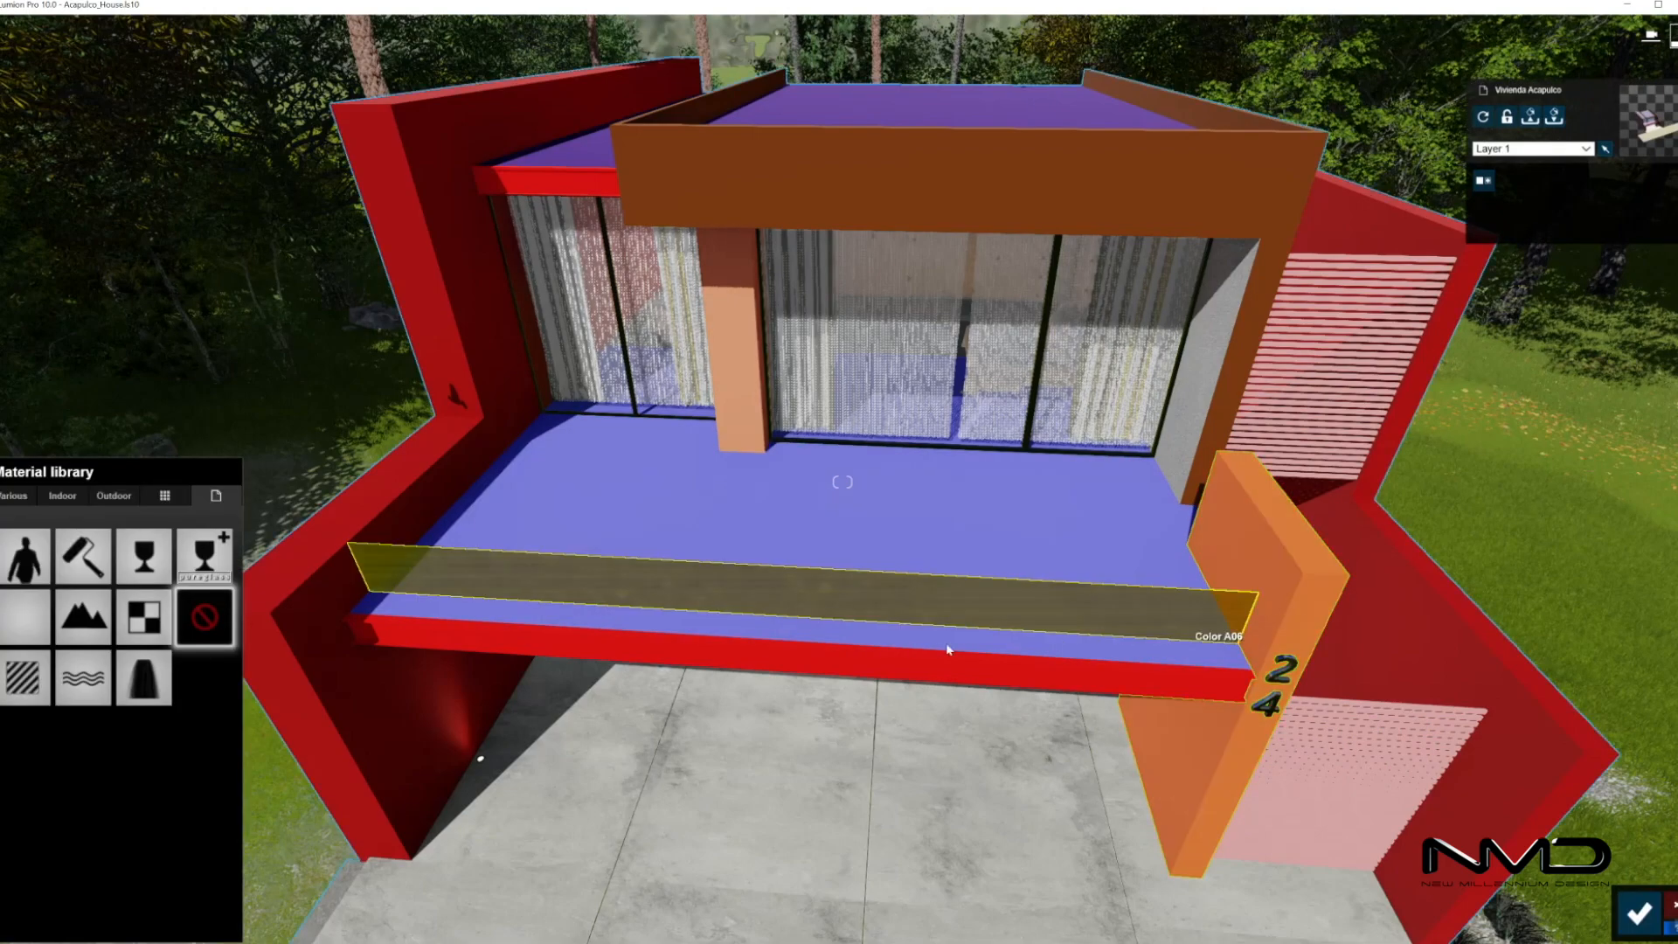
pyautogui.click(115, 495)
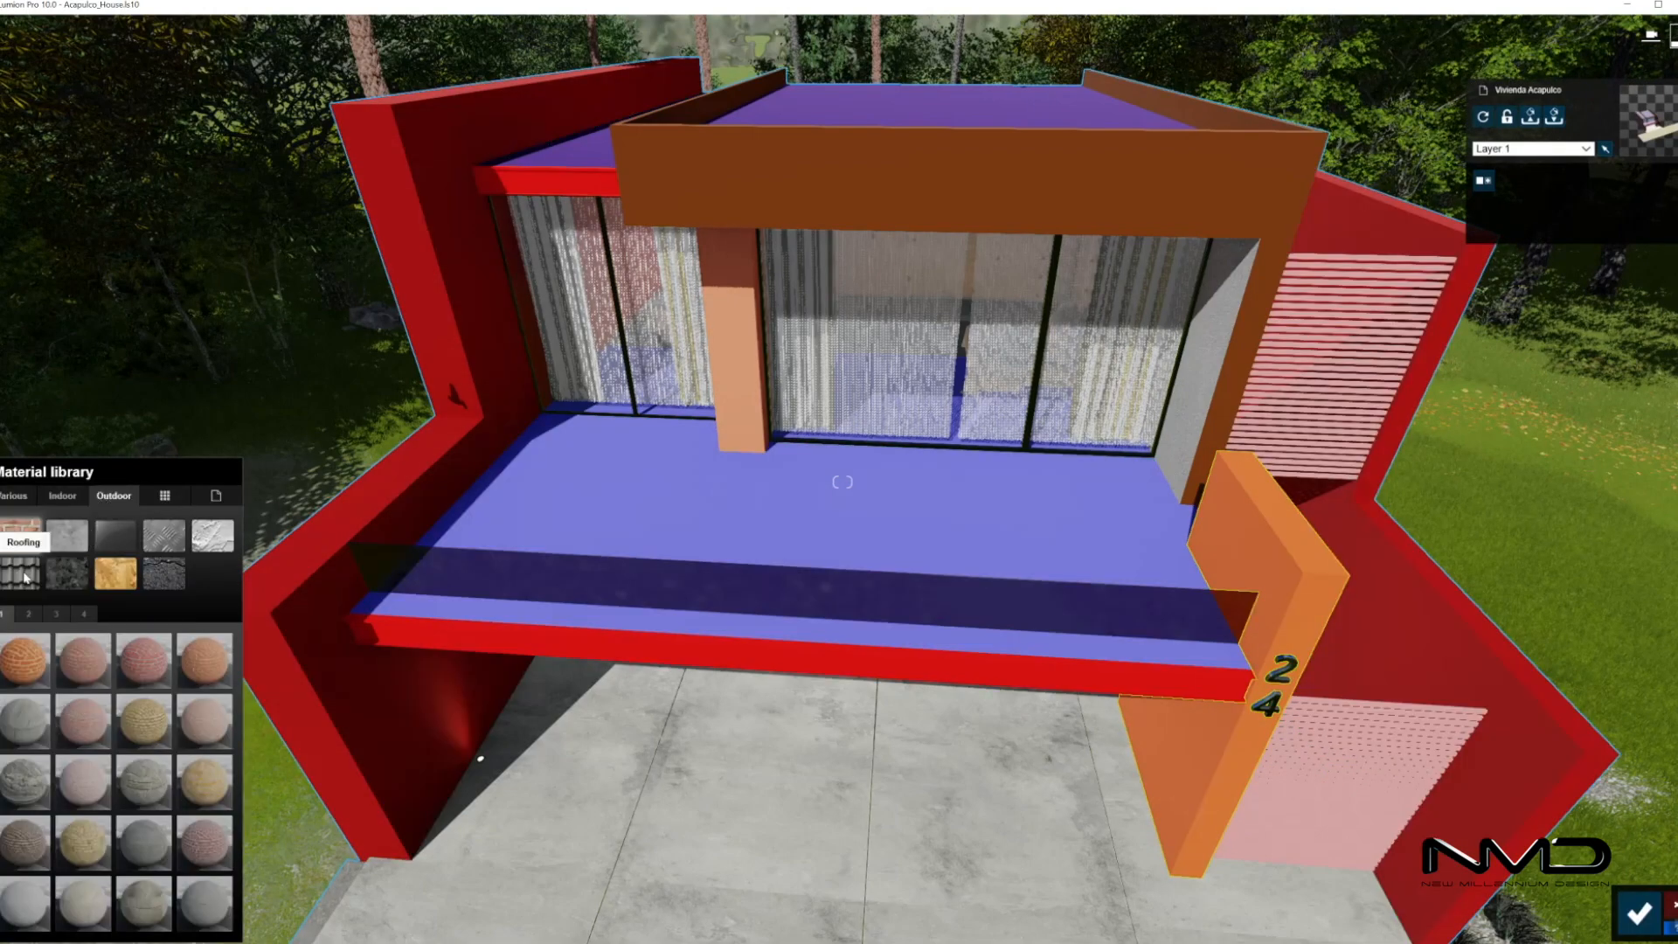
pyautogui.click(57, 574)
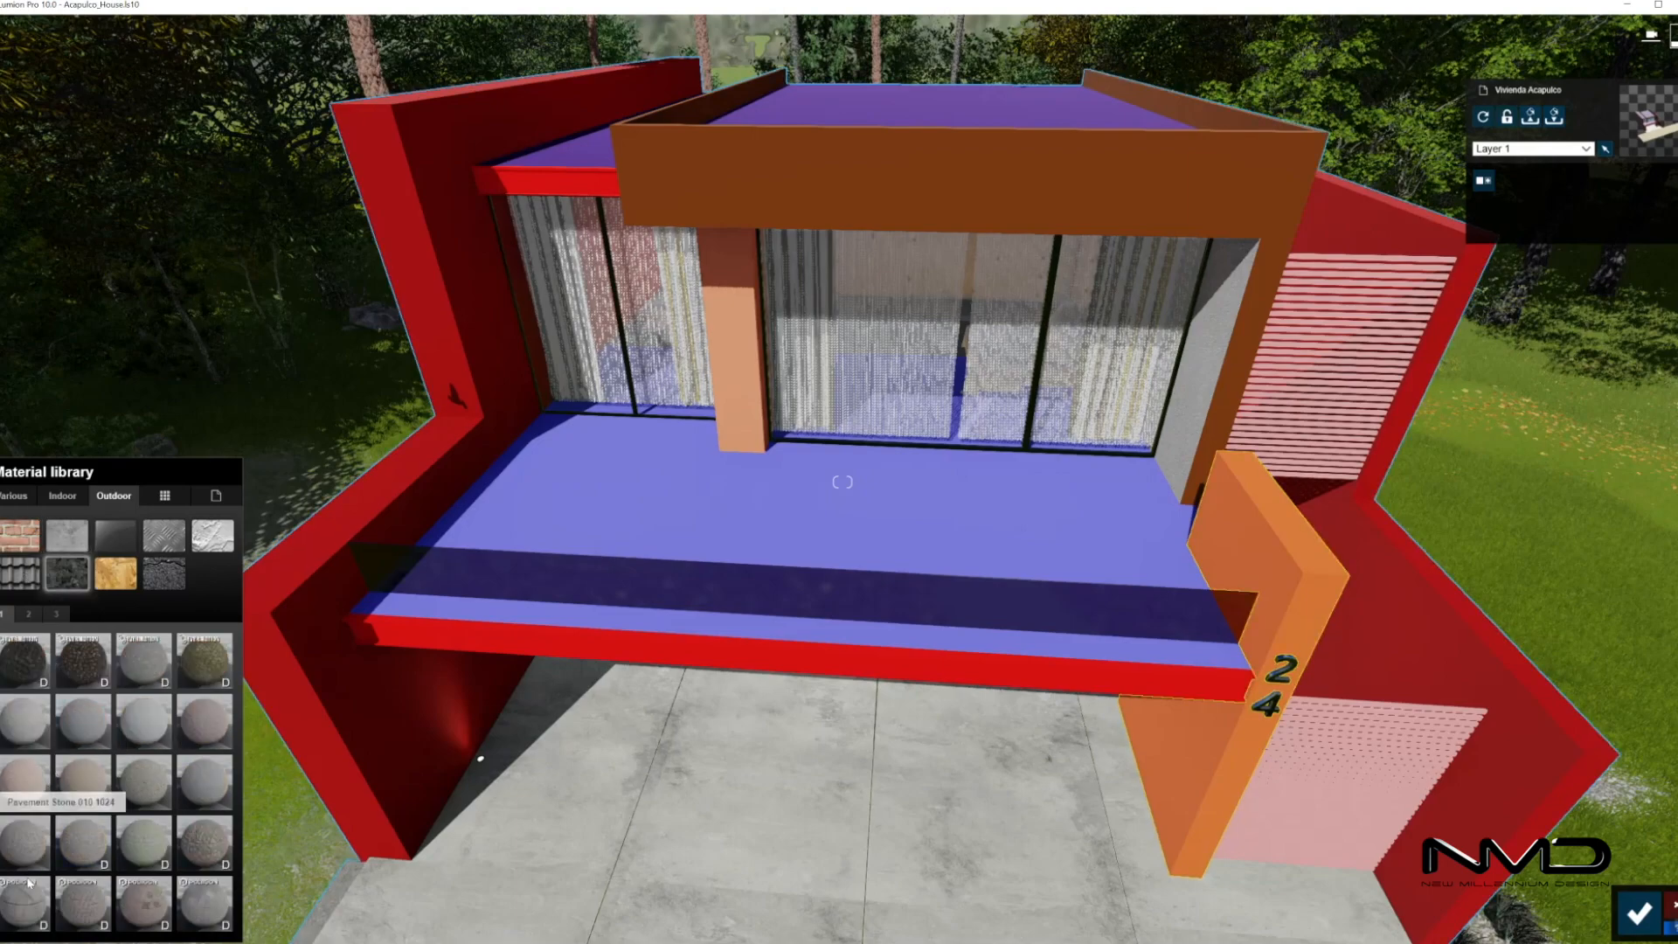
pyautogui.click(20, 535)
pyautogui.click(28, 615)
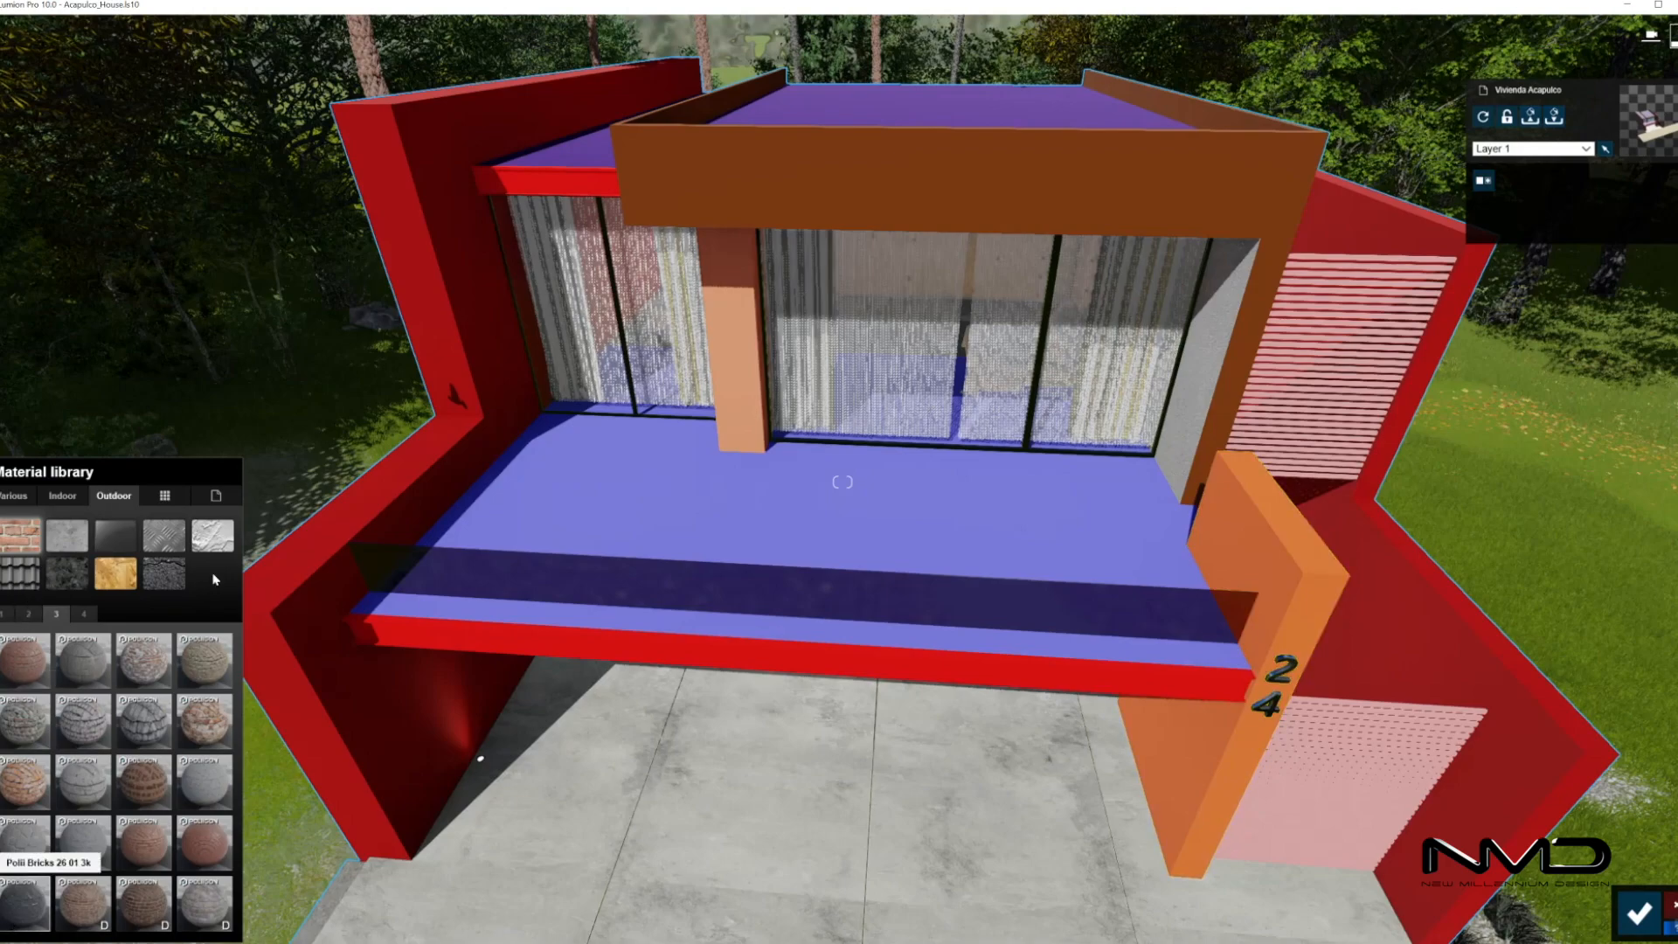
pyautogui.click(24, 900)
pyautogui.moveTo(67, 738); pyautogui.dragTo(47, 739)
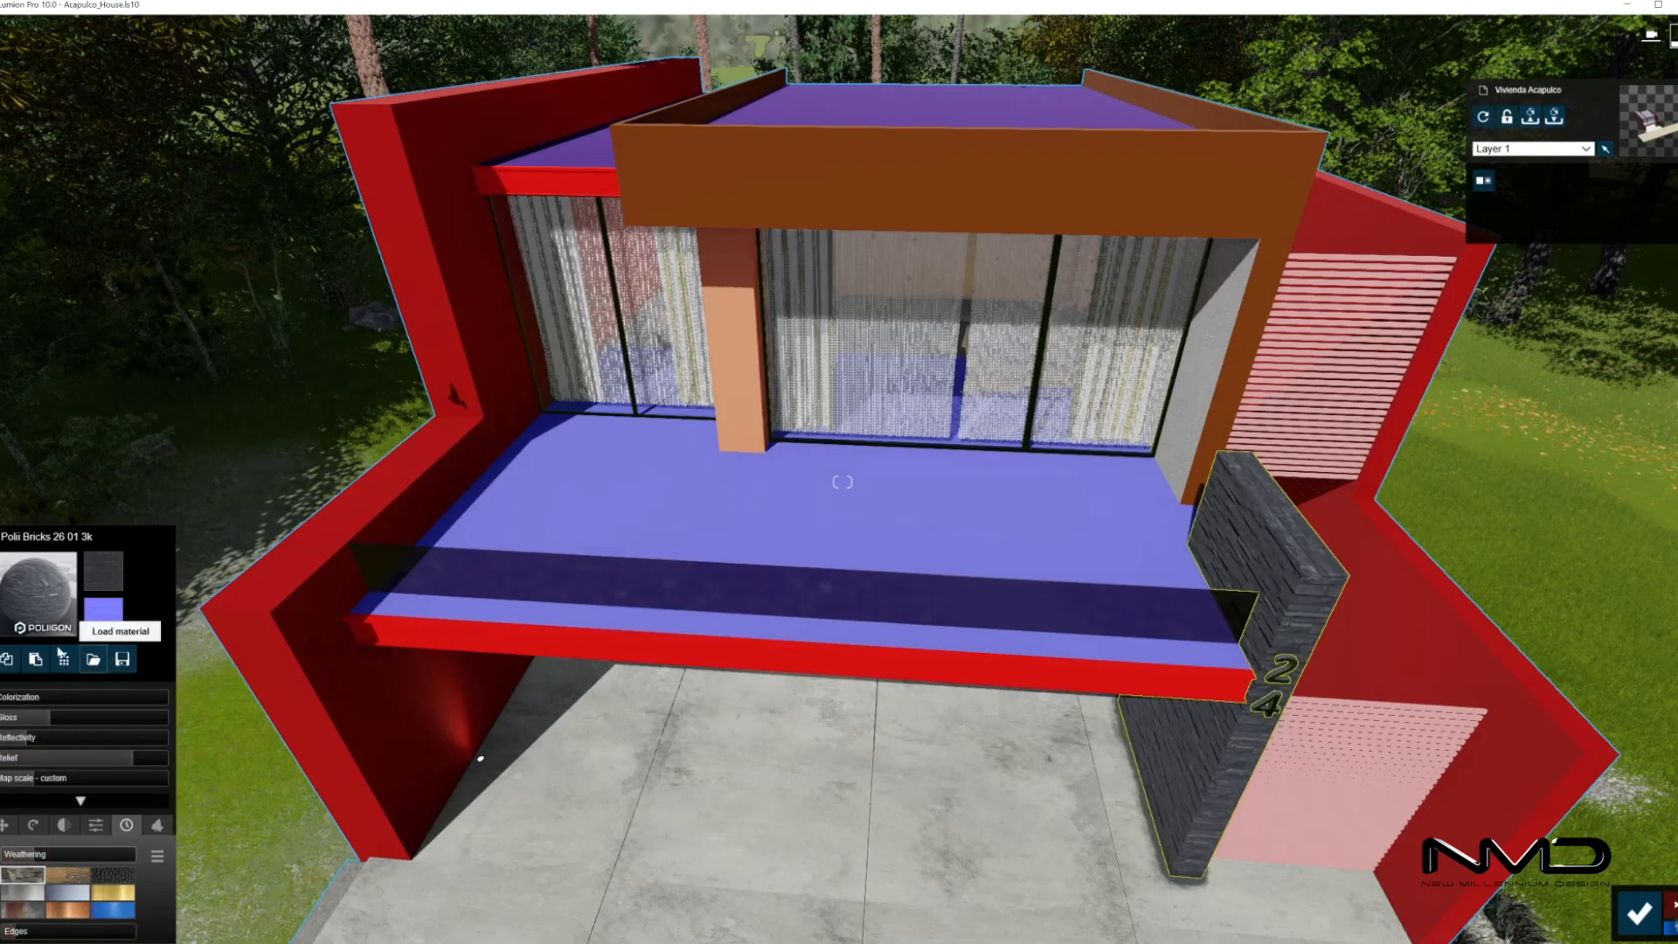
pyautogui.click(1095, 195)
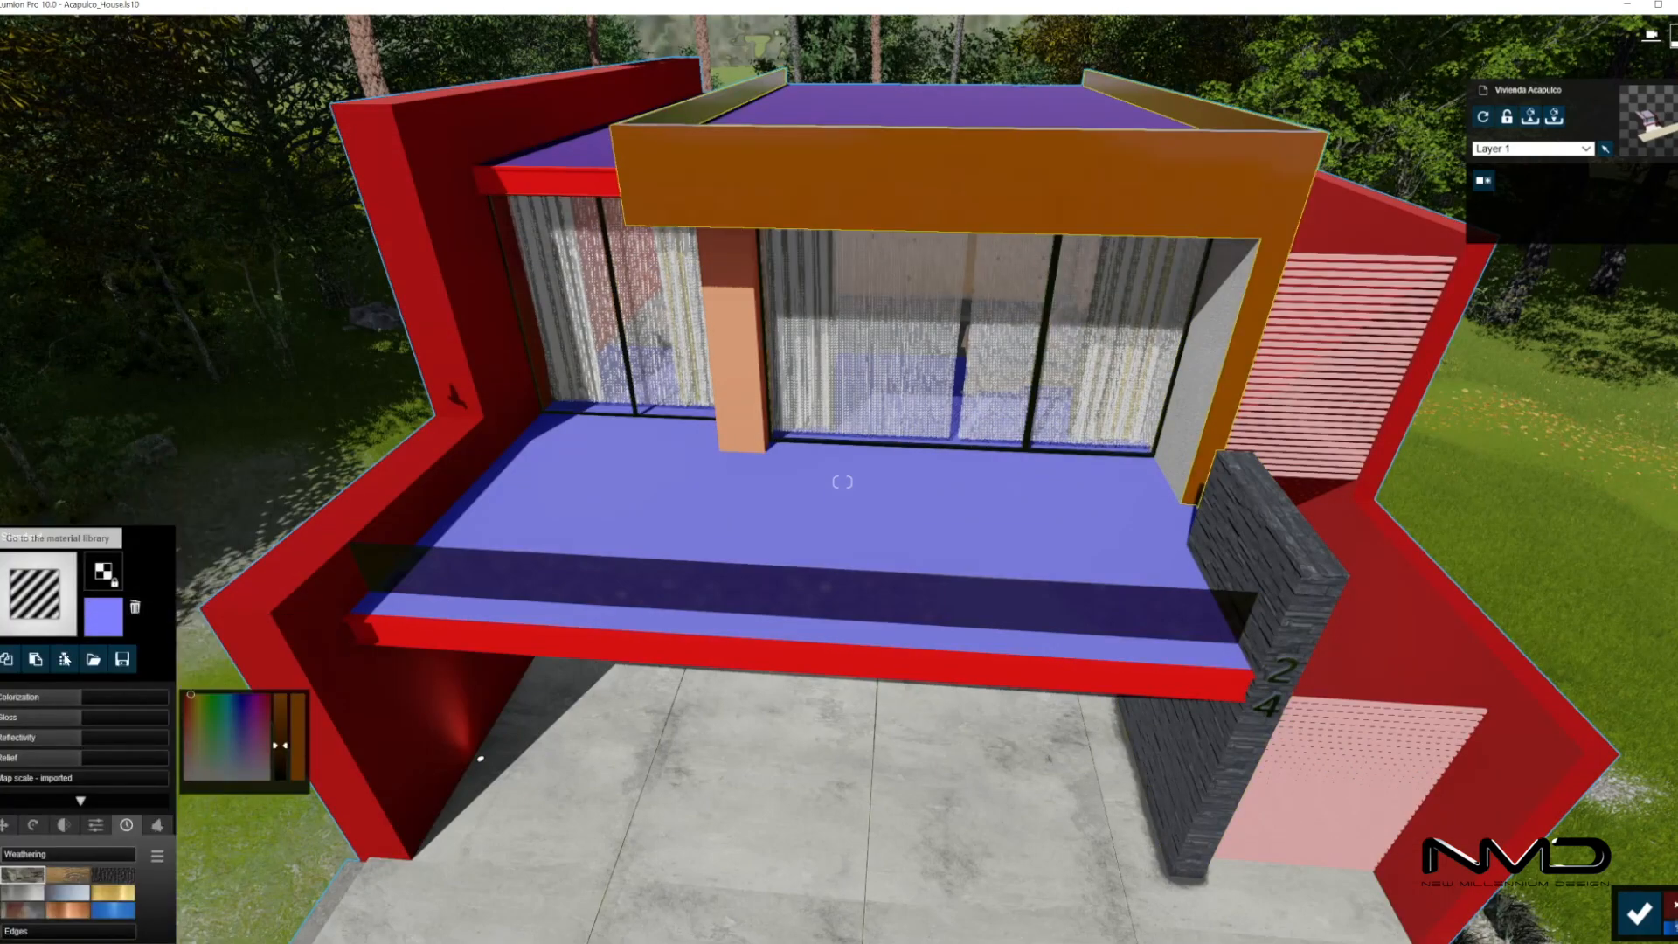
pyautogui.click(36, 659)
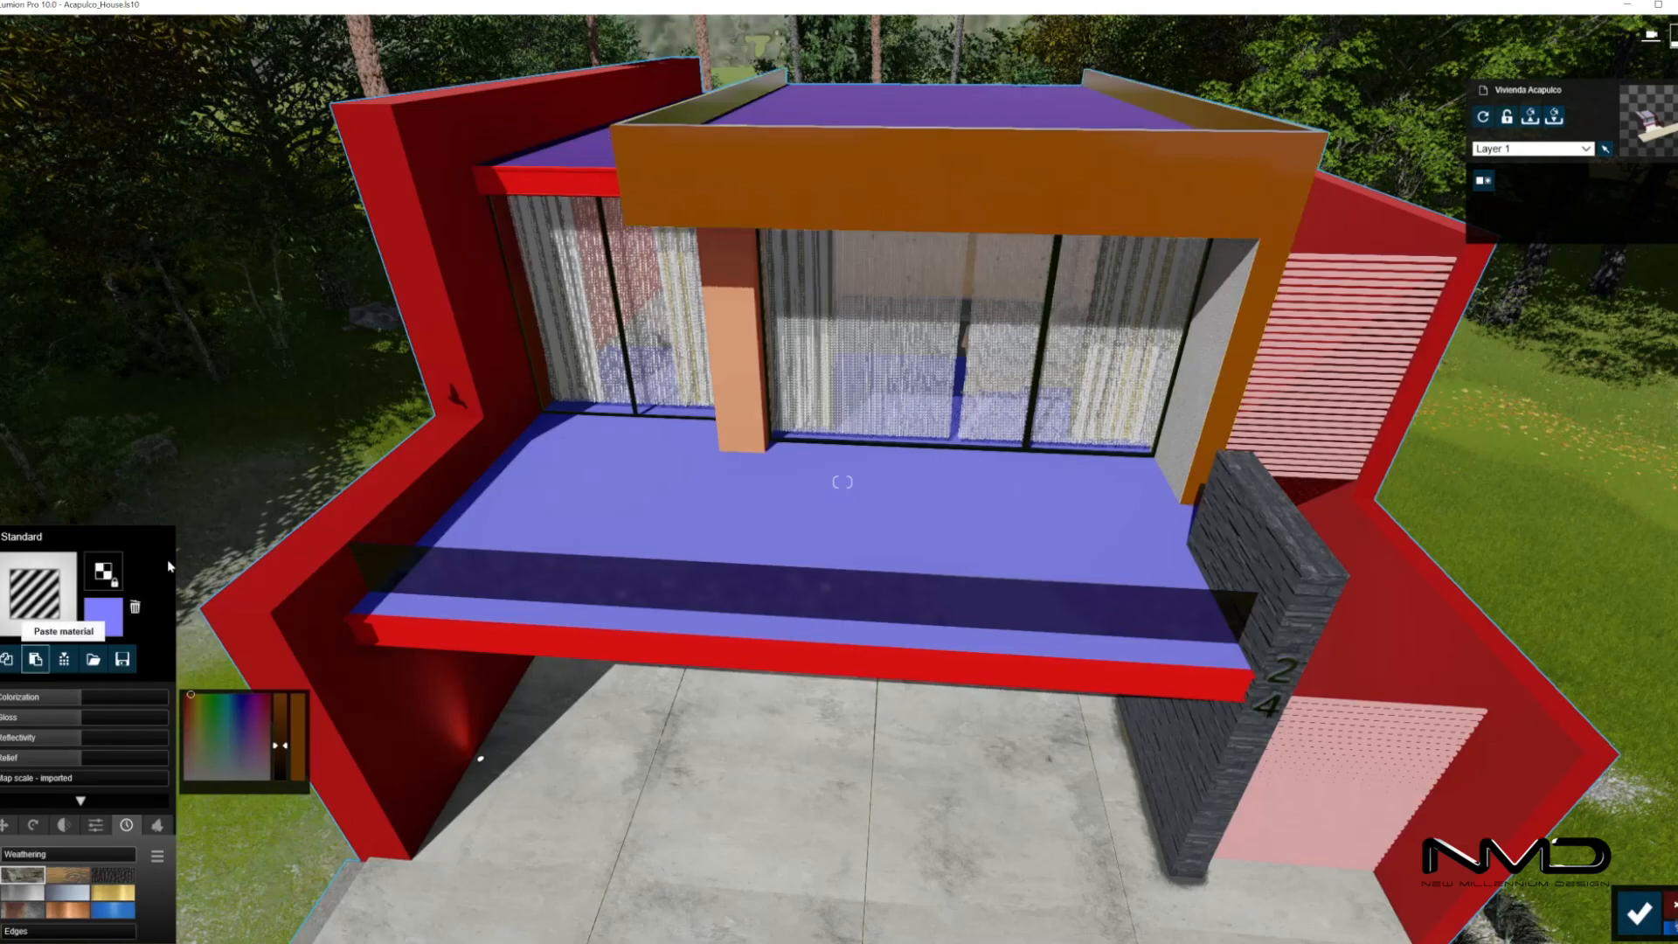
# Apply Polii CityStreet Sidewalk 004 2k to the terrace floor, lower its reflectivity and add slight weathering
pyautogui.press('s')
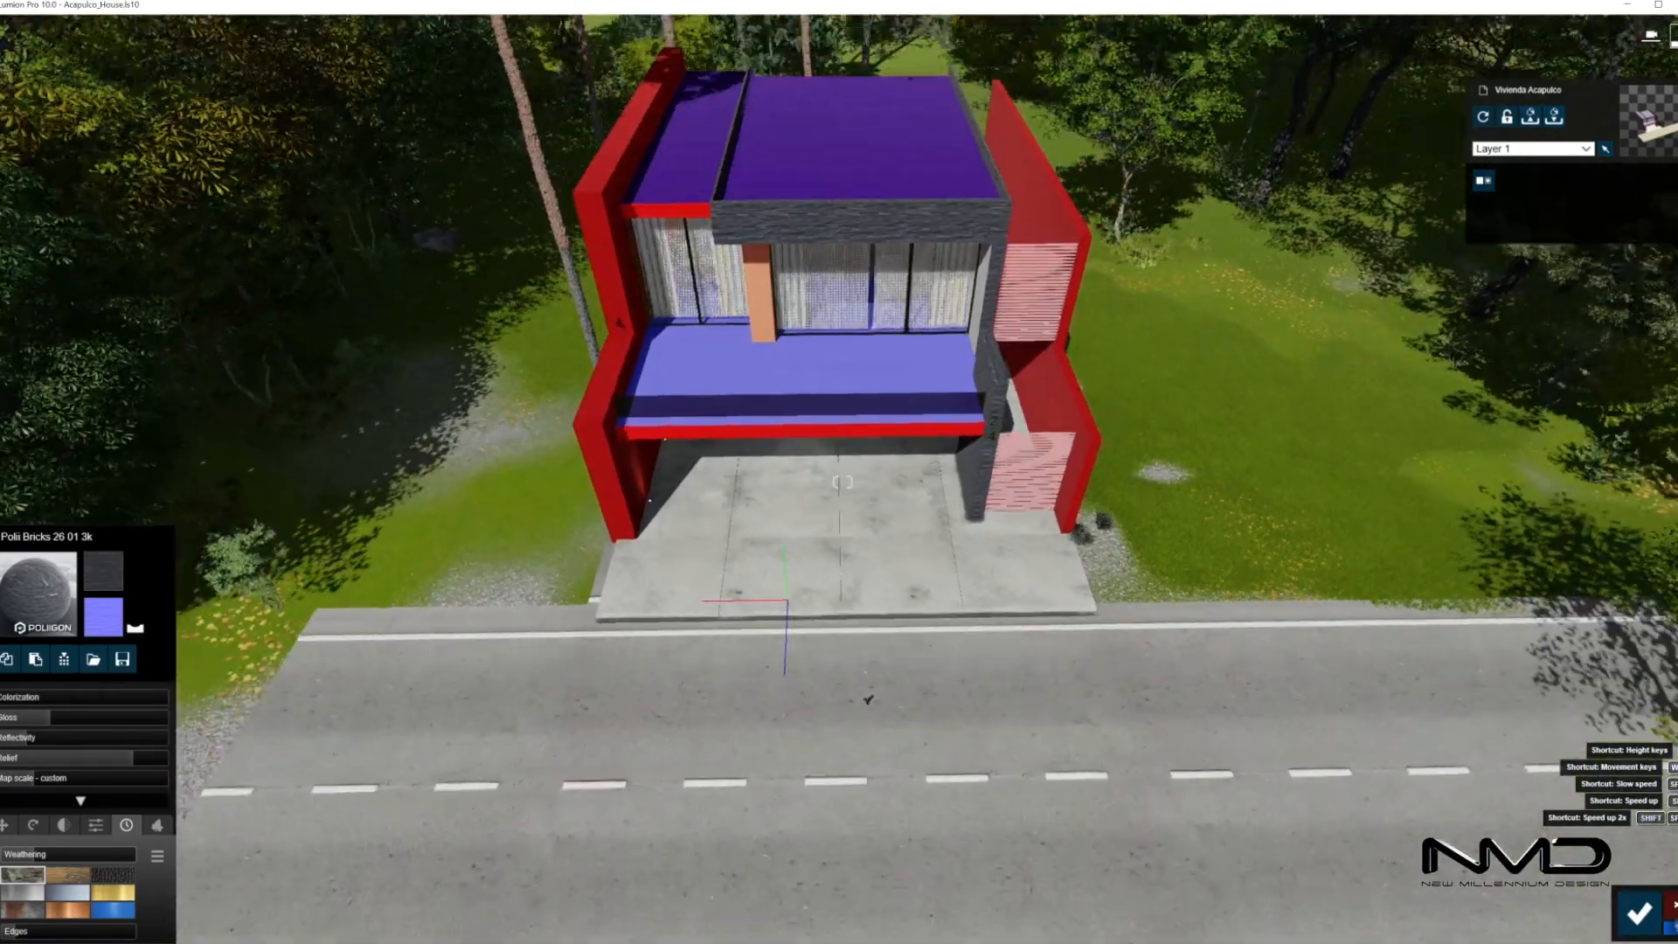
pyautogui.press('w')
pyautogui.moveTo(818, 459)
pyautogui.mouseDown(button='right')
pyautogui.moveTo(821, 358)
pyautogui.moveTo(818, 459)
pyautogui.mouseUp(button='right')
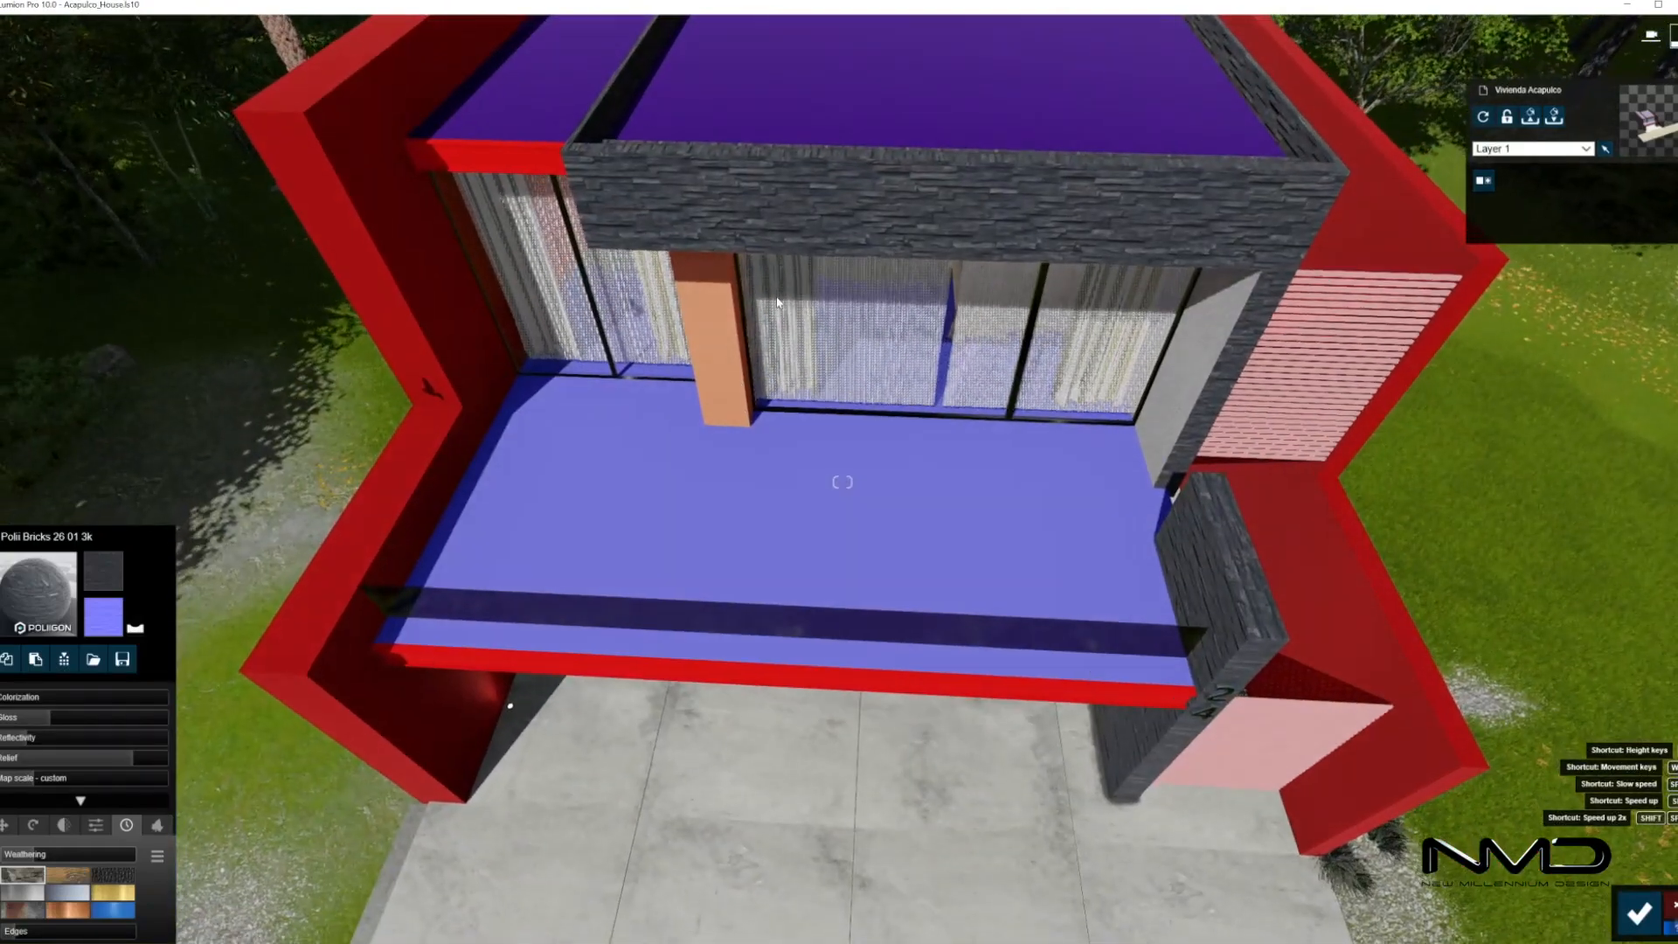
pyautogui.click(819, 456)
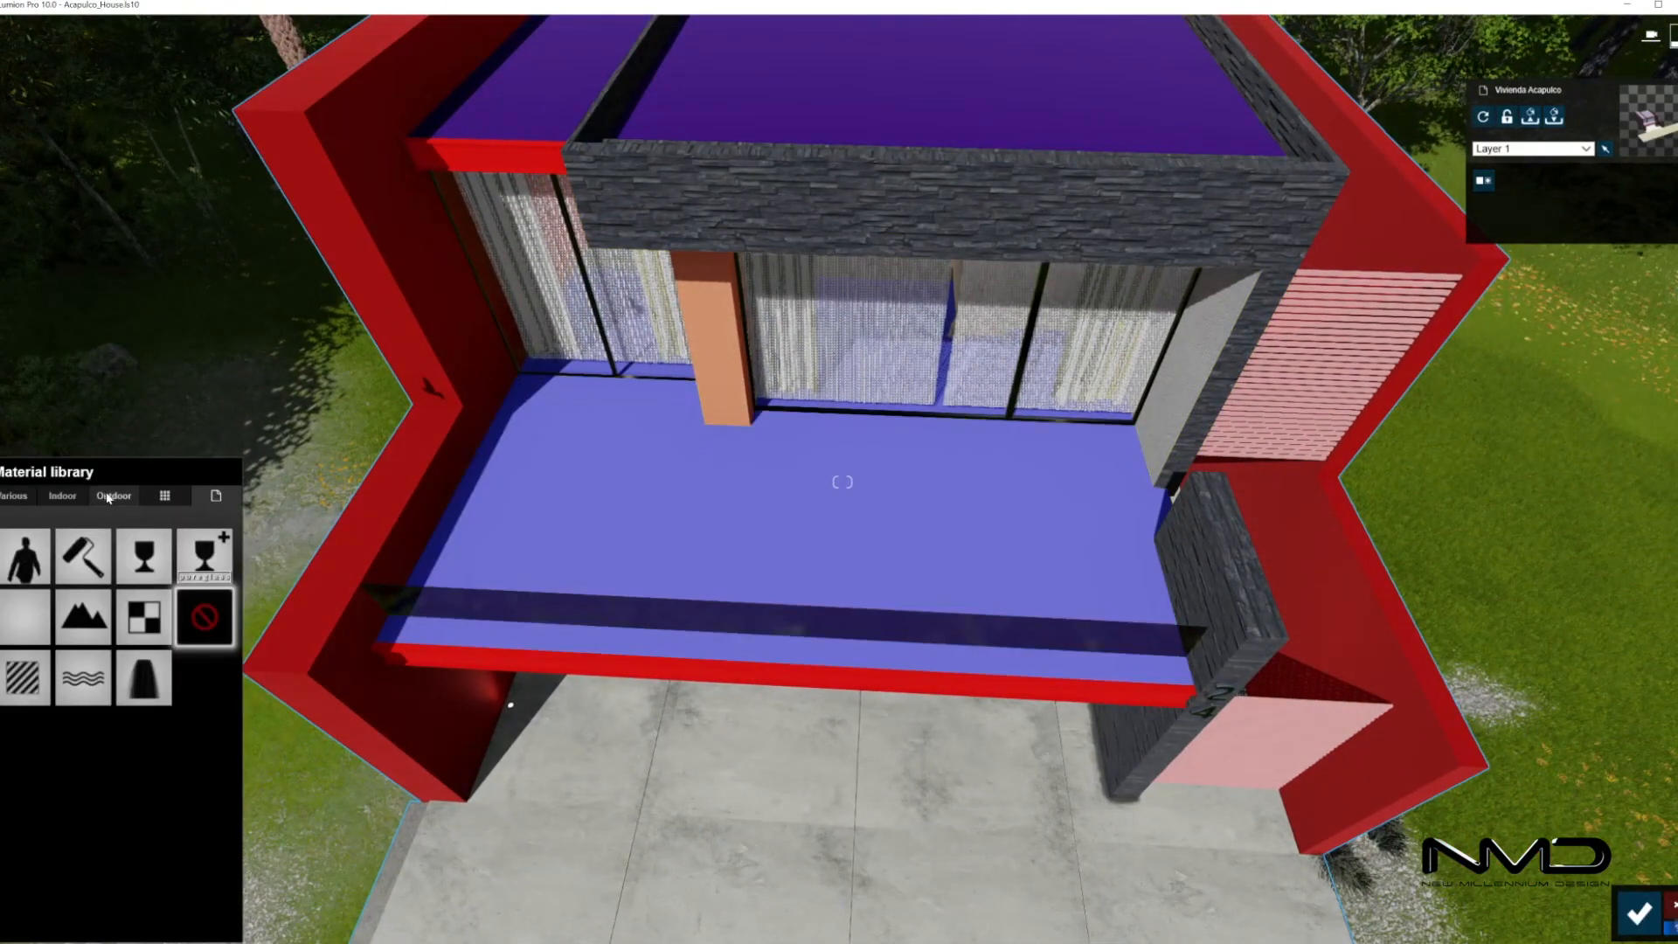
pyautogui.click(67, 573)
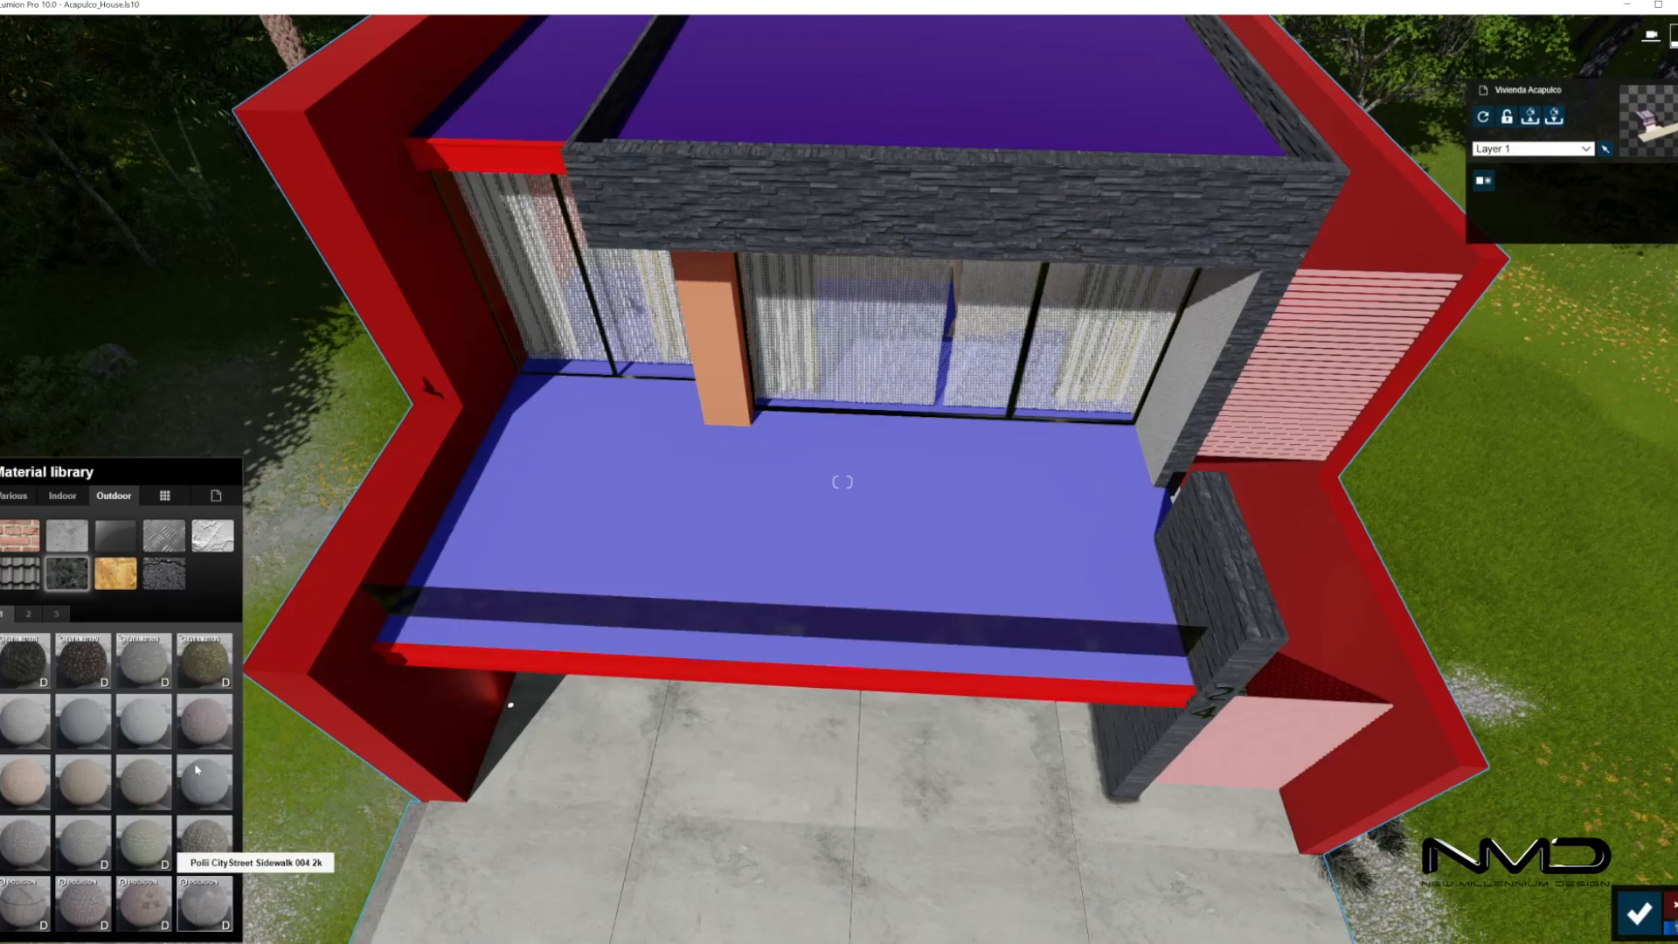
pyautogui.click(193, 847)
pyautogui.moveTo(73, 737); pyautogui.dragTo(32, 699)
pyautogui.moveTo(13, 858); pyautogui.dragTo(32, 856)
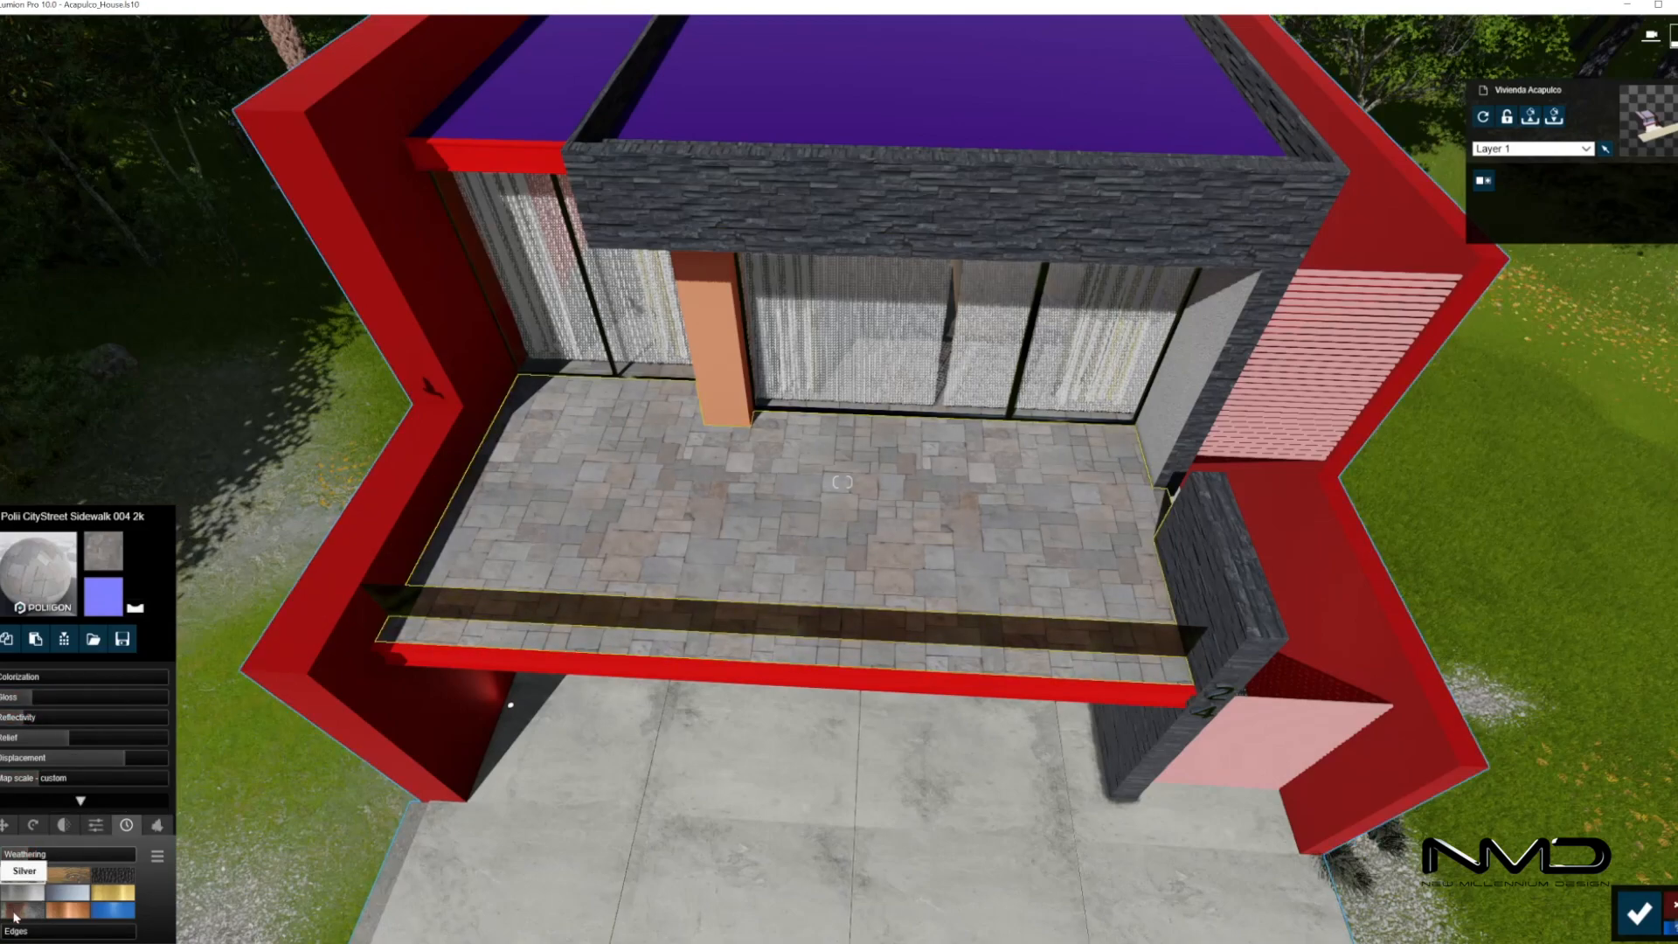
# Cover the purple roof surfaces with a grey gravel ground material and save the changes
pyautogui.click(819, 465)
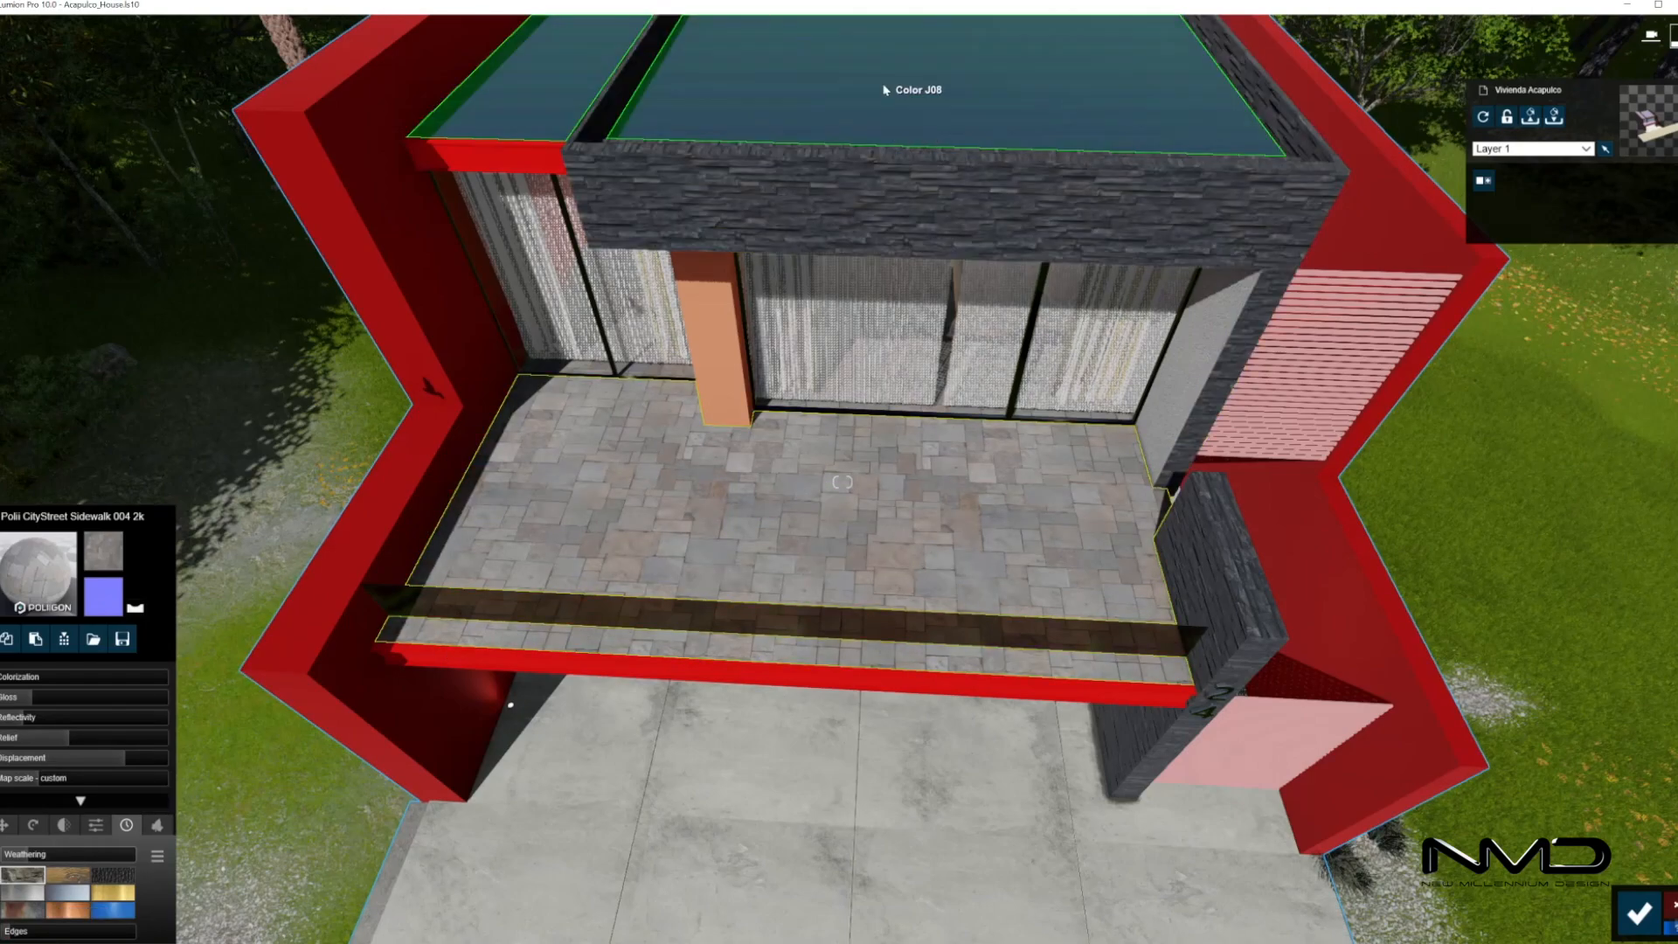
pyautogui.click(5, 497)
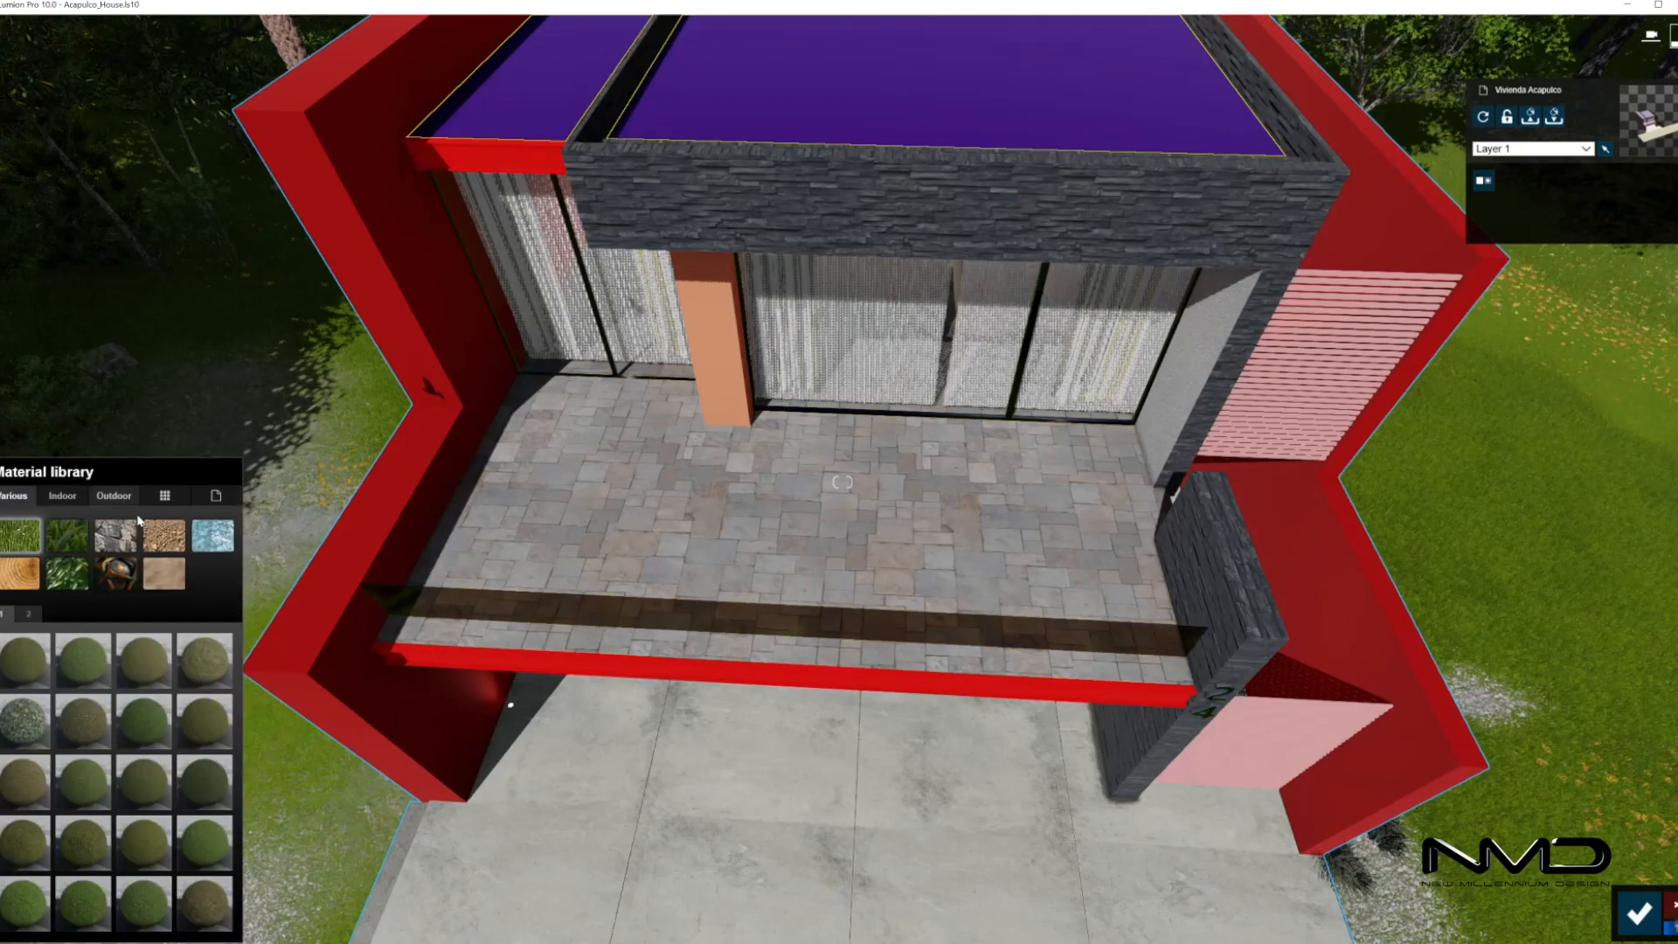
pyautogui.click(28, 615)
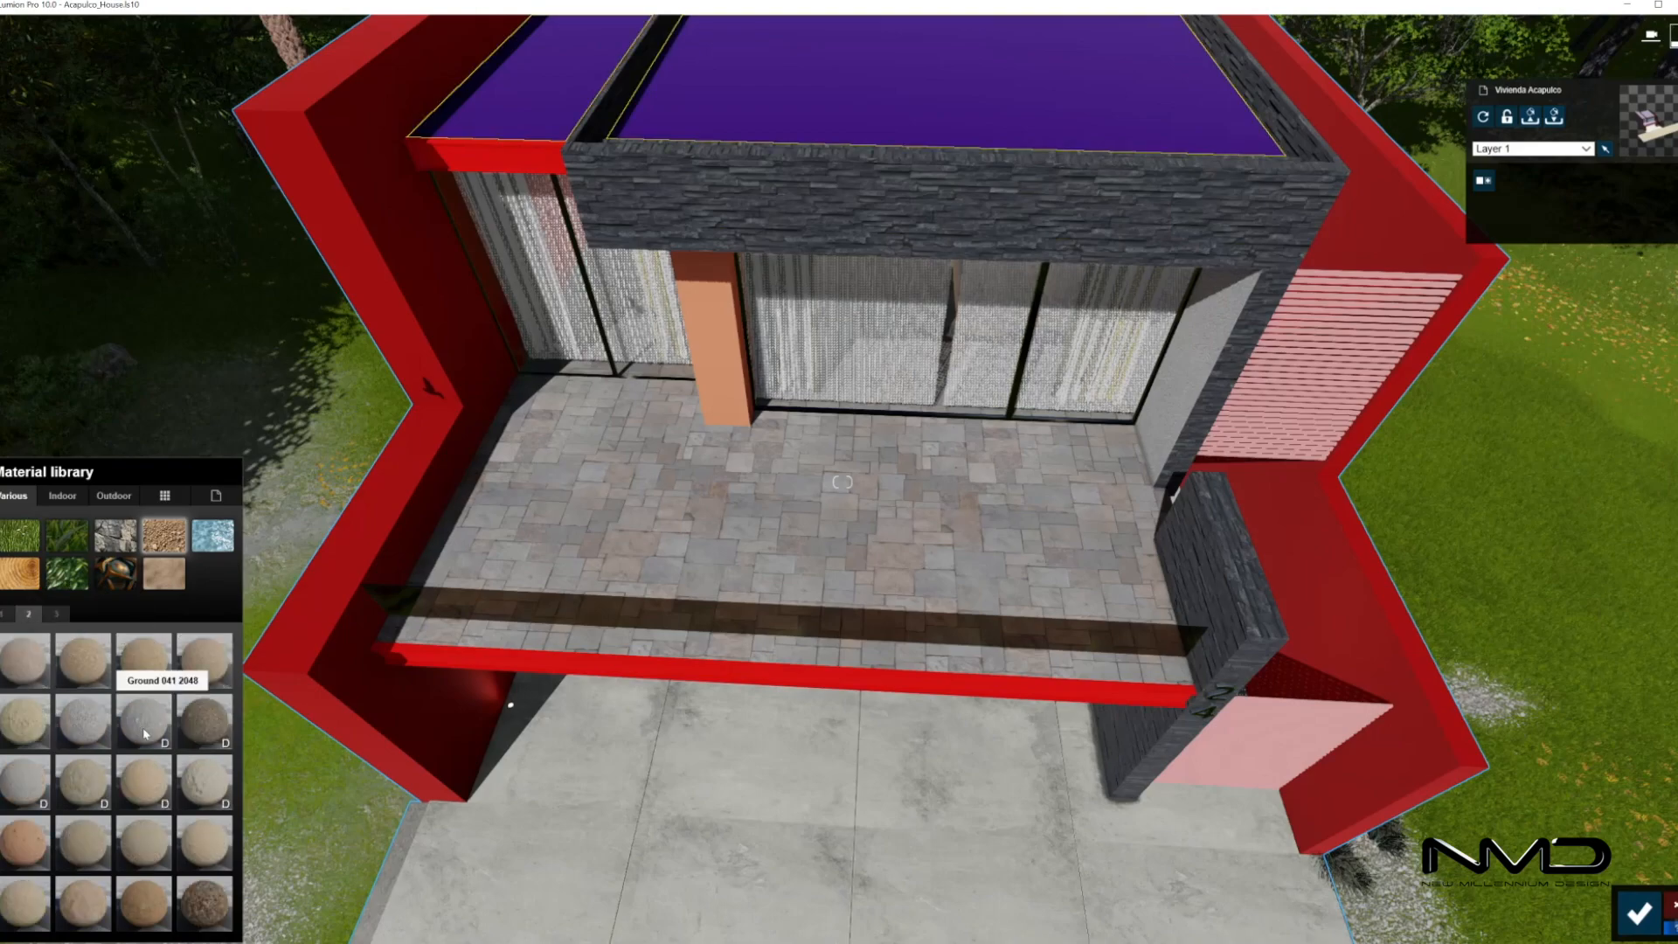
pyautogui.click(56, 613)
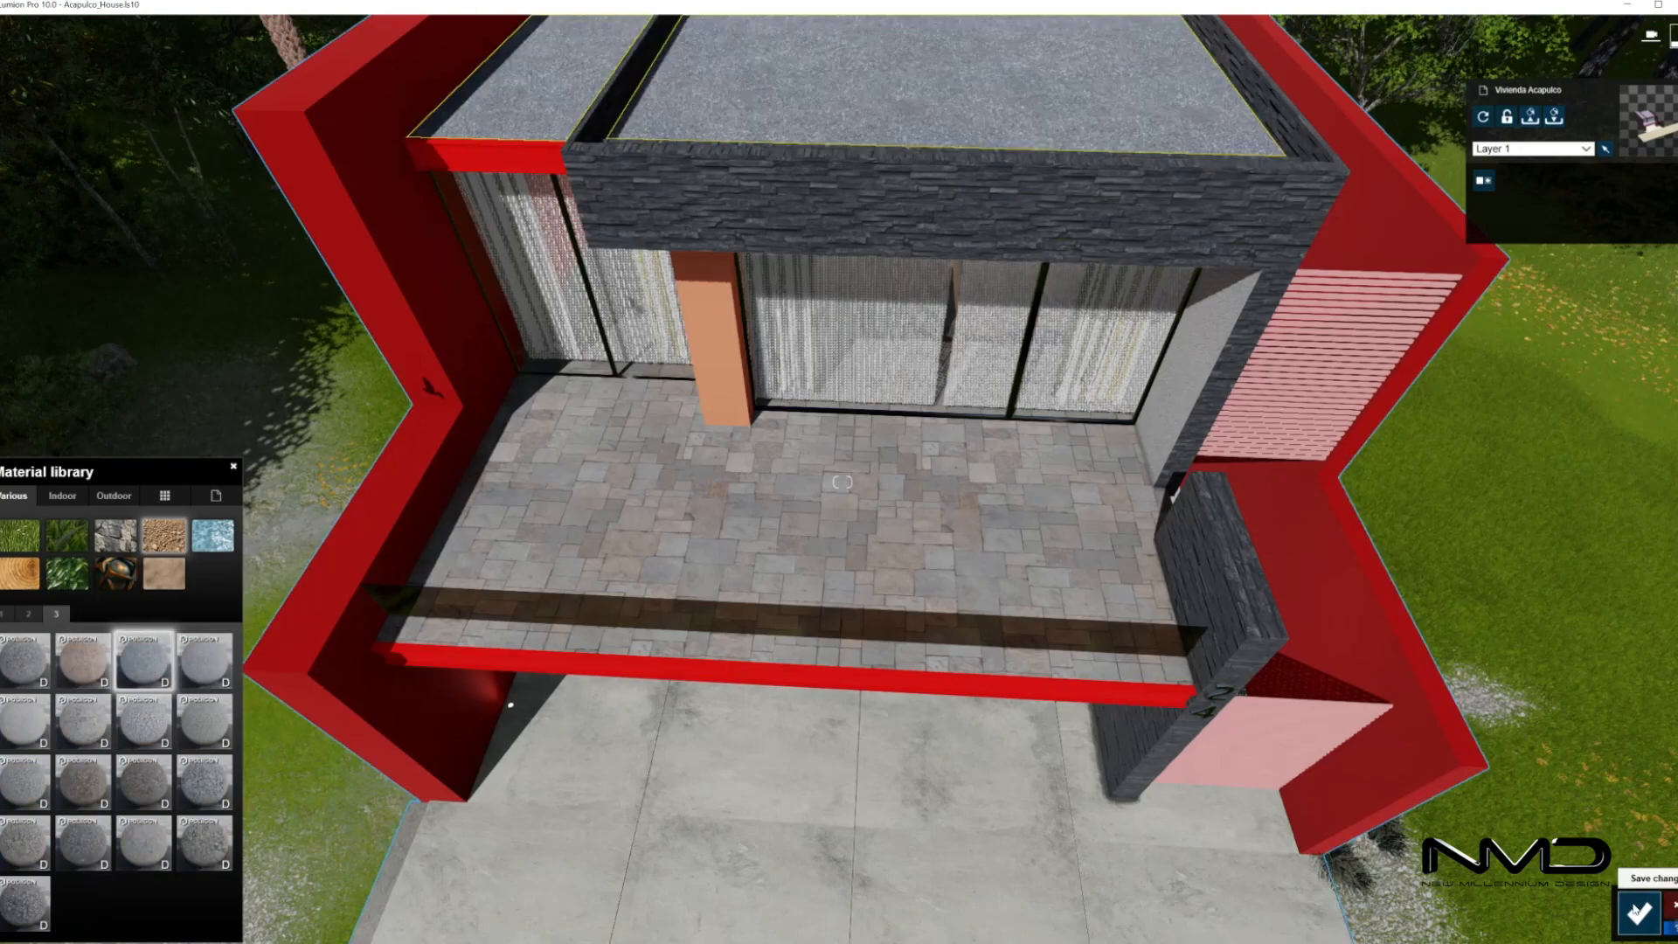
pyautogui.click(1637, 913)
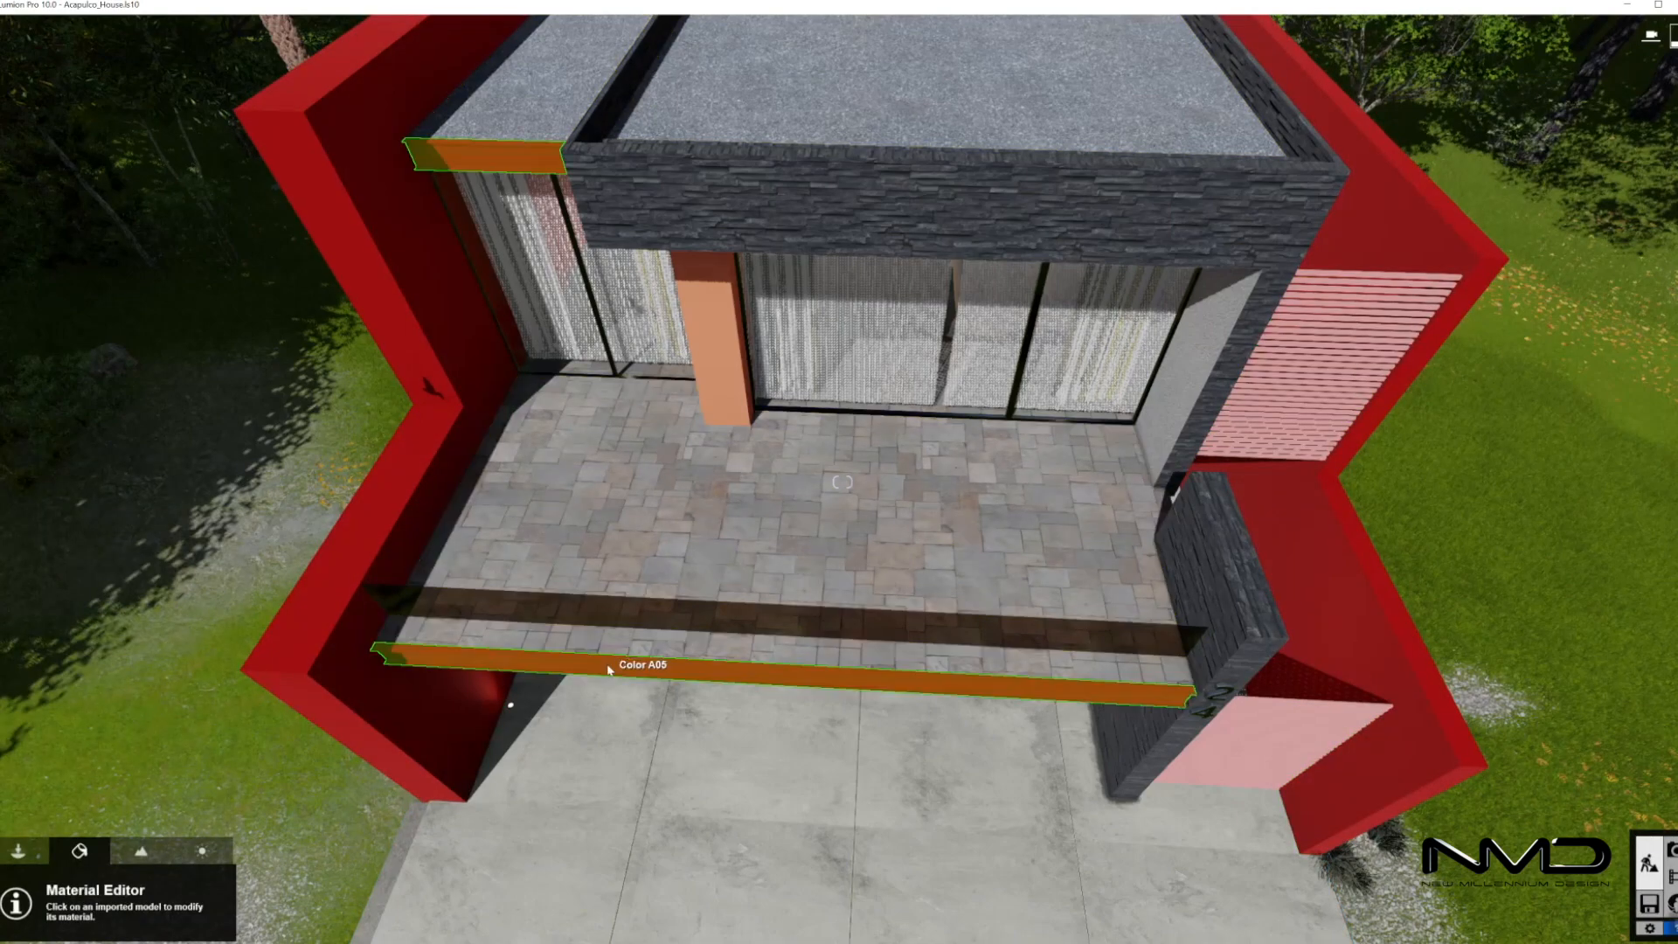
# Apply Polii Metal StainlessSteelCast 001 2K to the red edges of the terrace and roof slabs and save
pyautogui.click(605, 669)
pyautogui.click(113, 495)
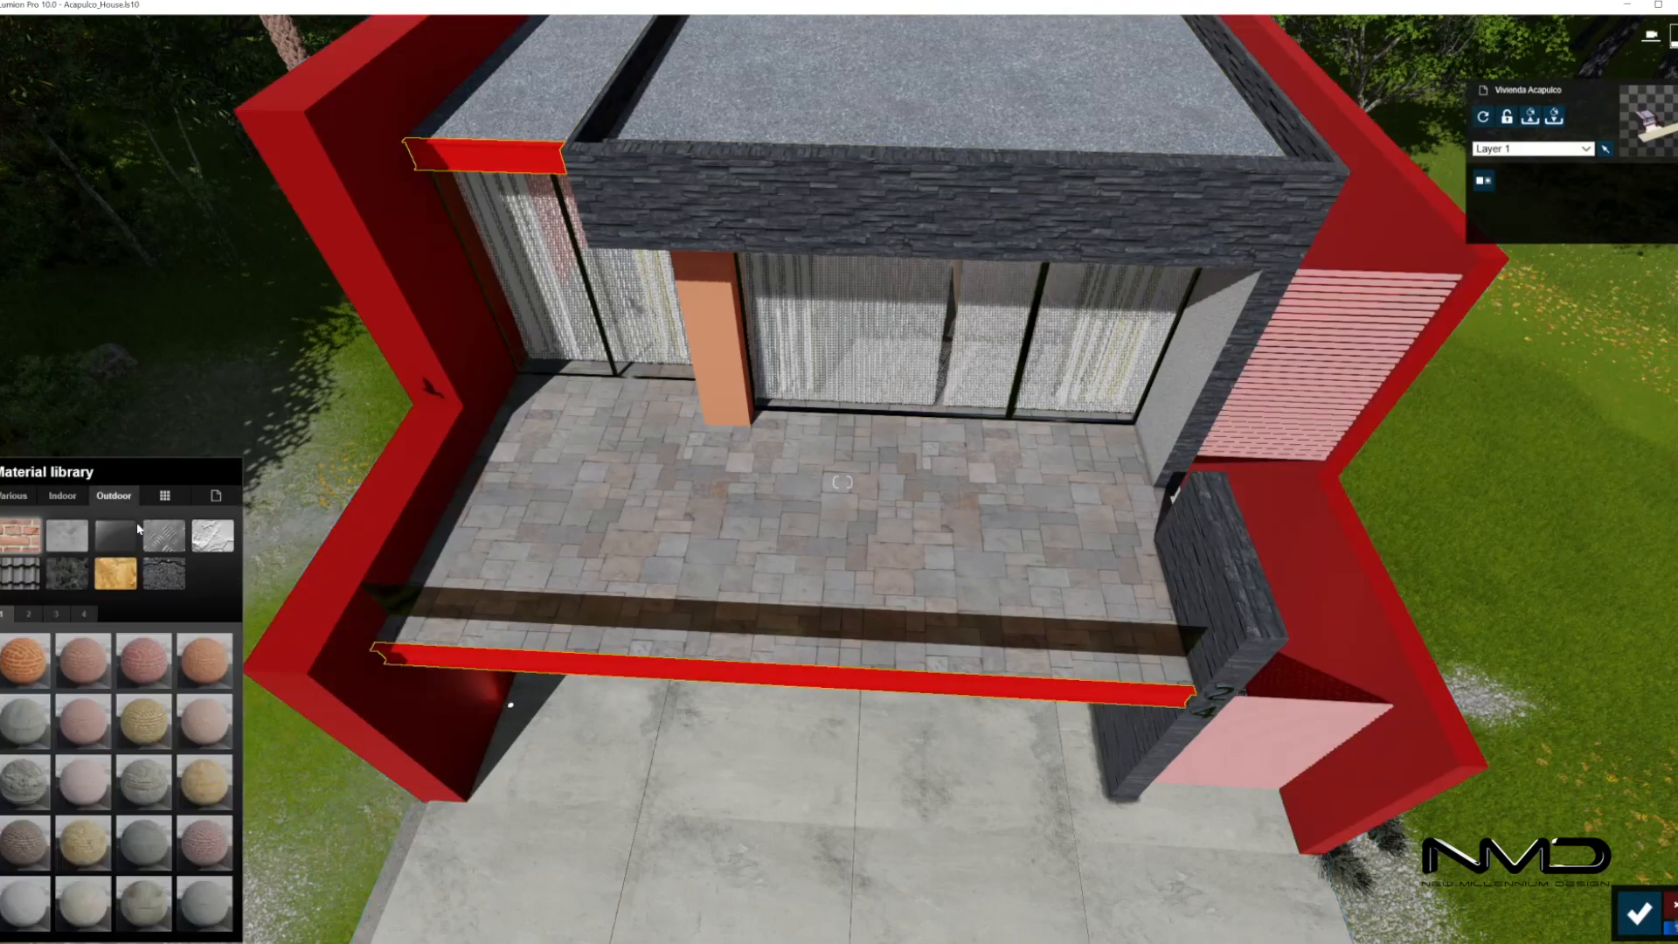
pyautogui.click(163, 535)
pyautogui.click(57, 615)
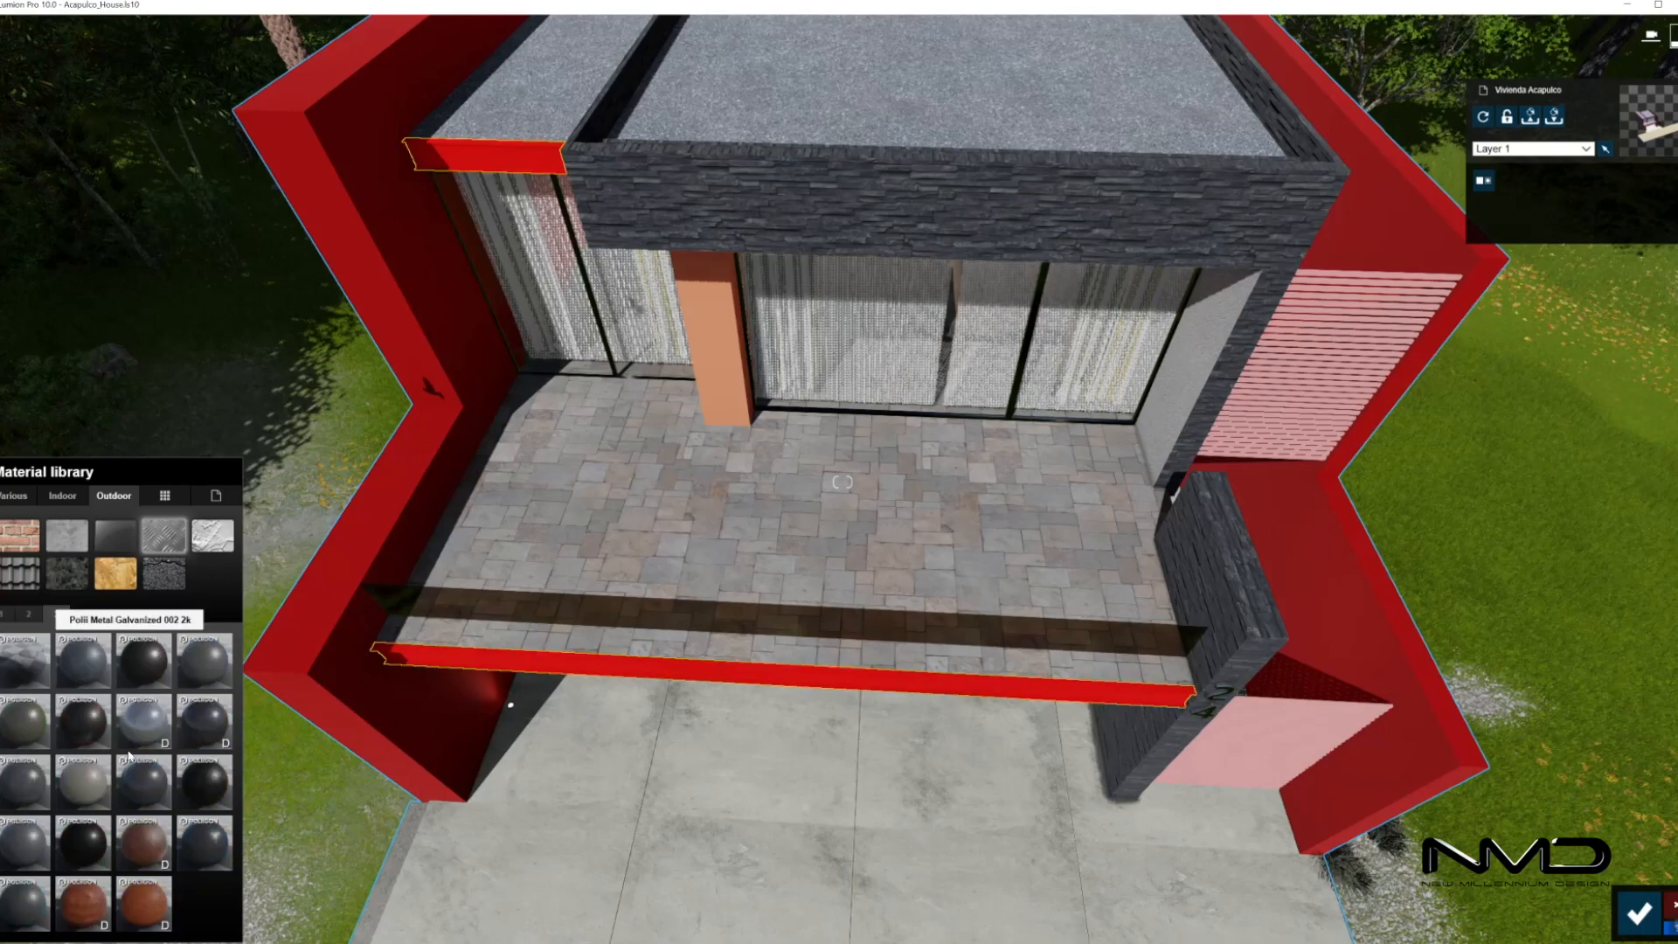
pyautogui.click(210, 674)
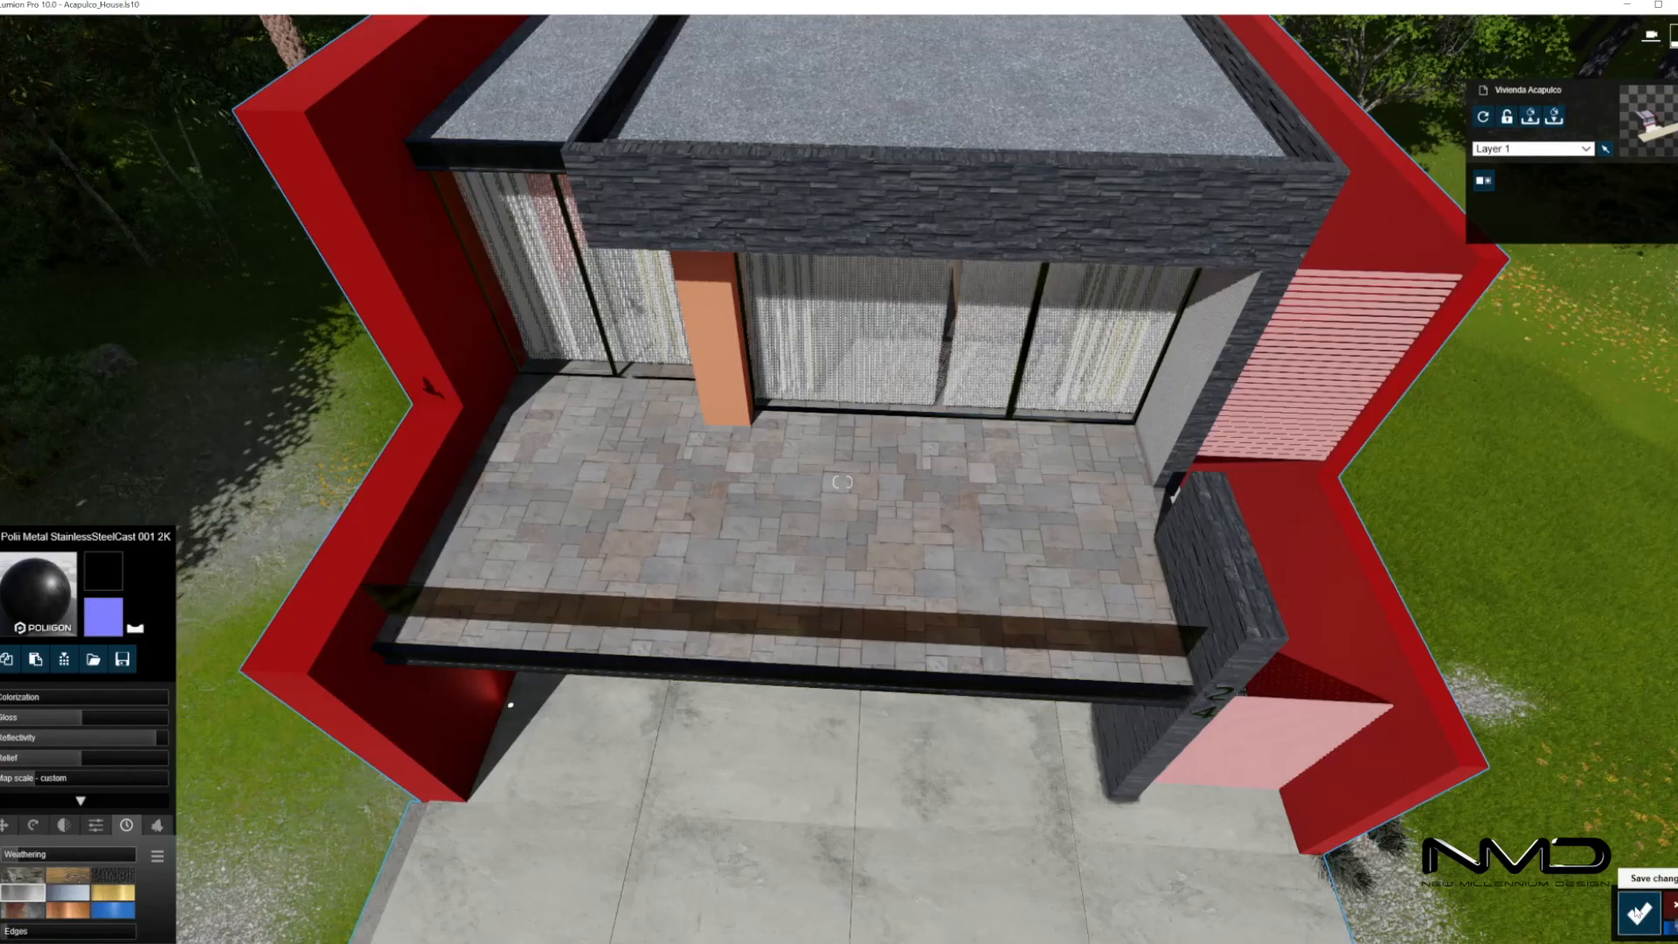
pyautogui.click(1639, 913)
# Apply Polii Wood Planks 32 3k to the orange column between the windows
pyautogui.click(710, 341)
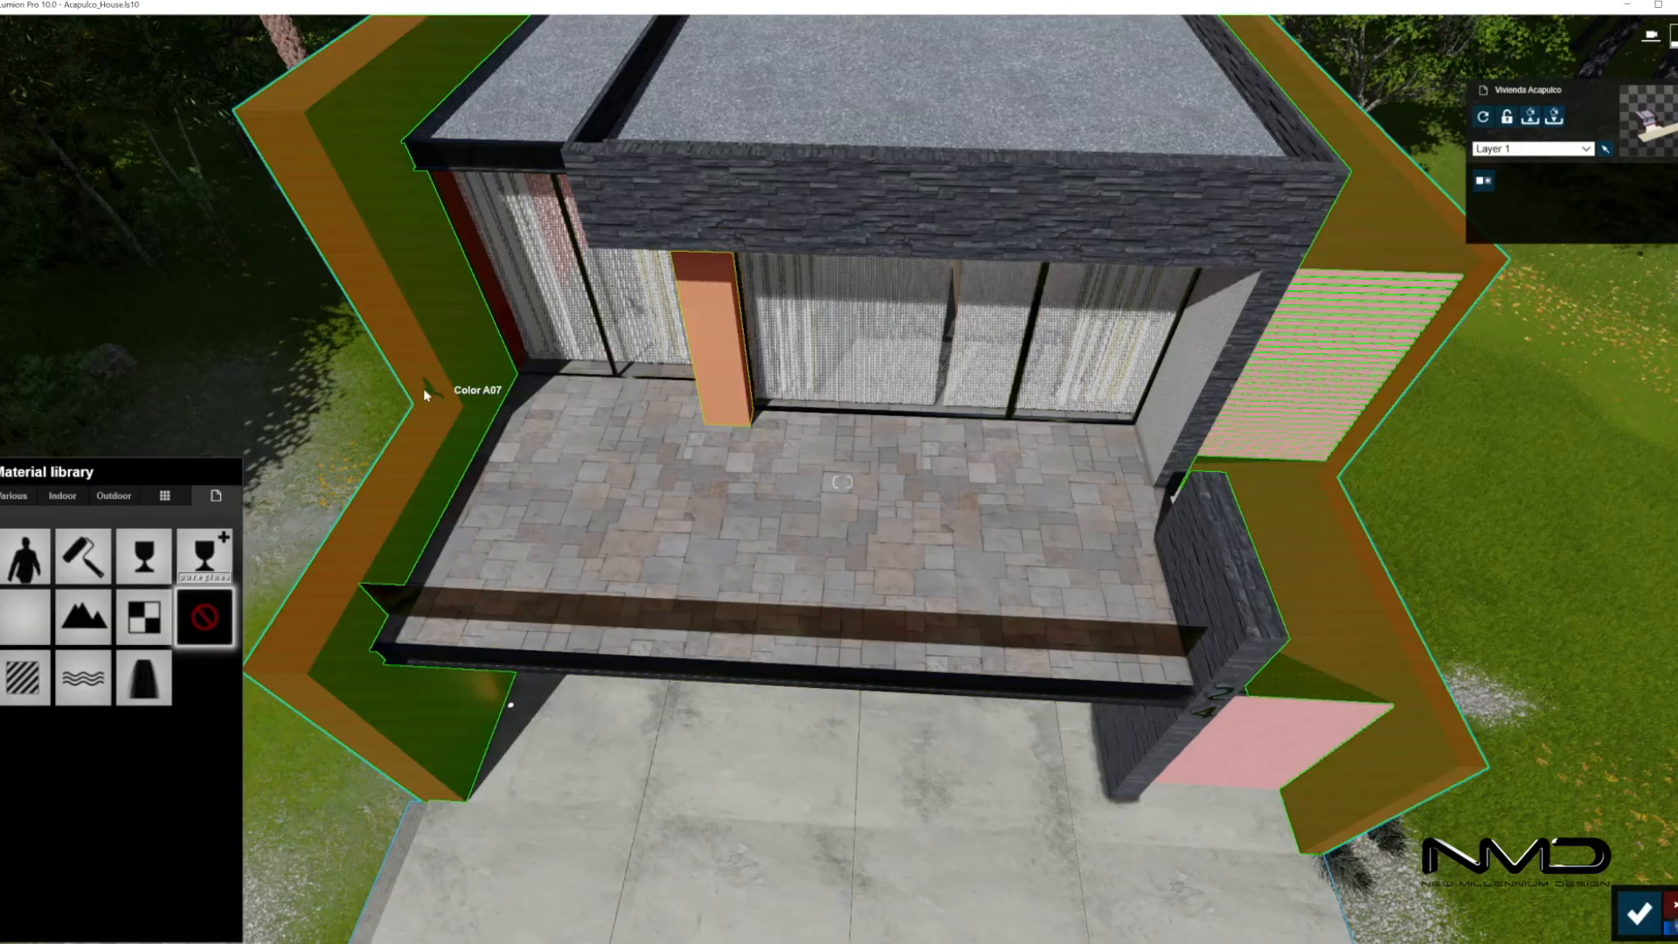
pyautogui.click(63, 496)
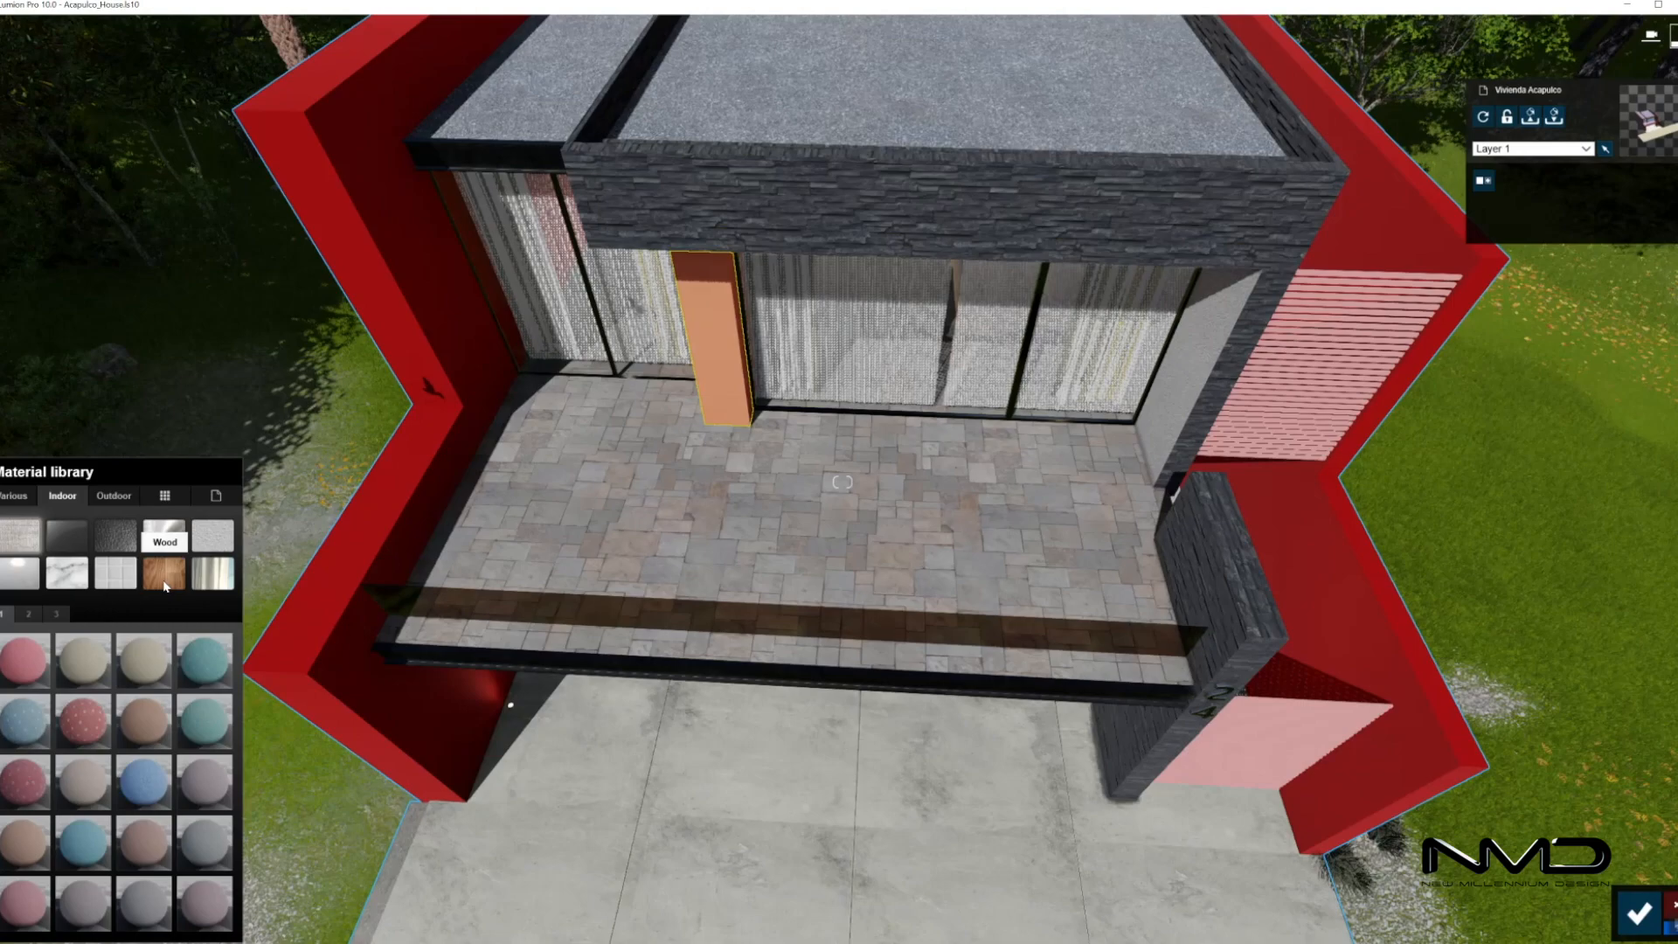
pyautogui.click(166, 574)
pyautogui.click(29, 614)
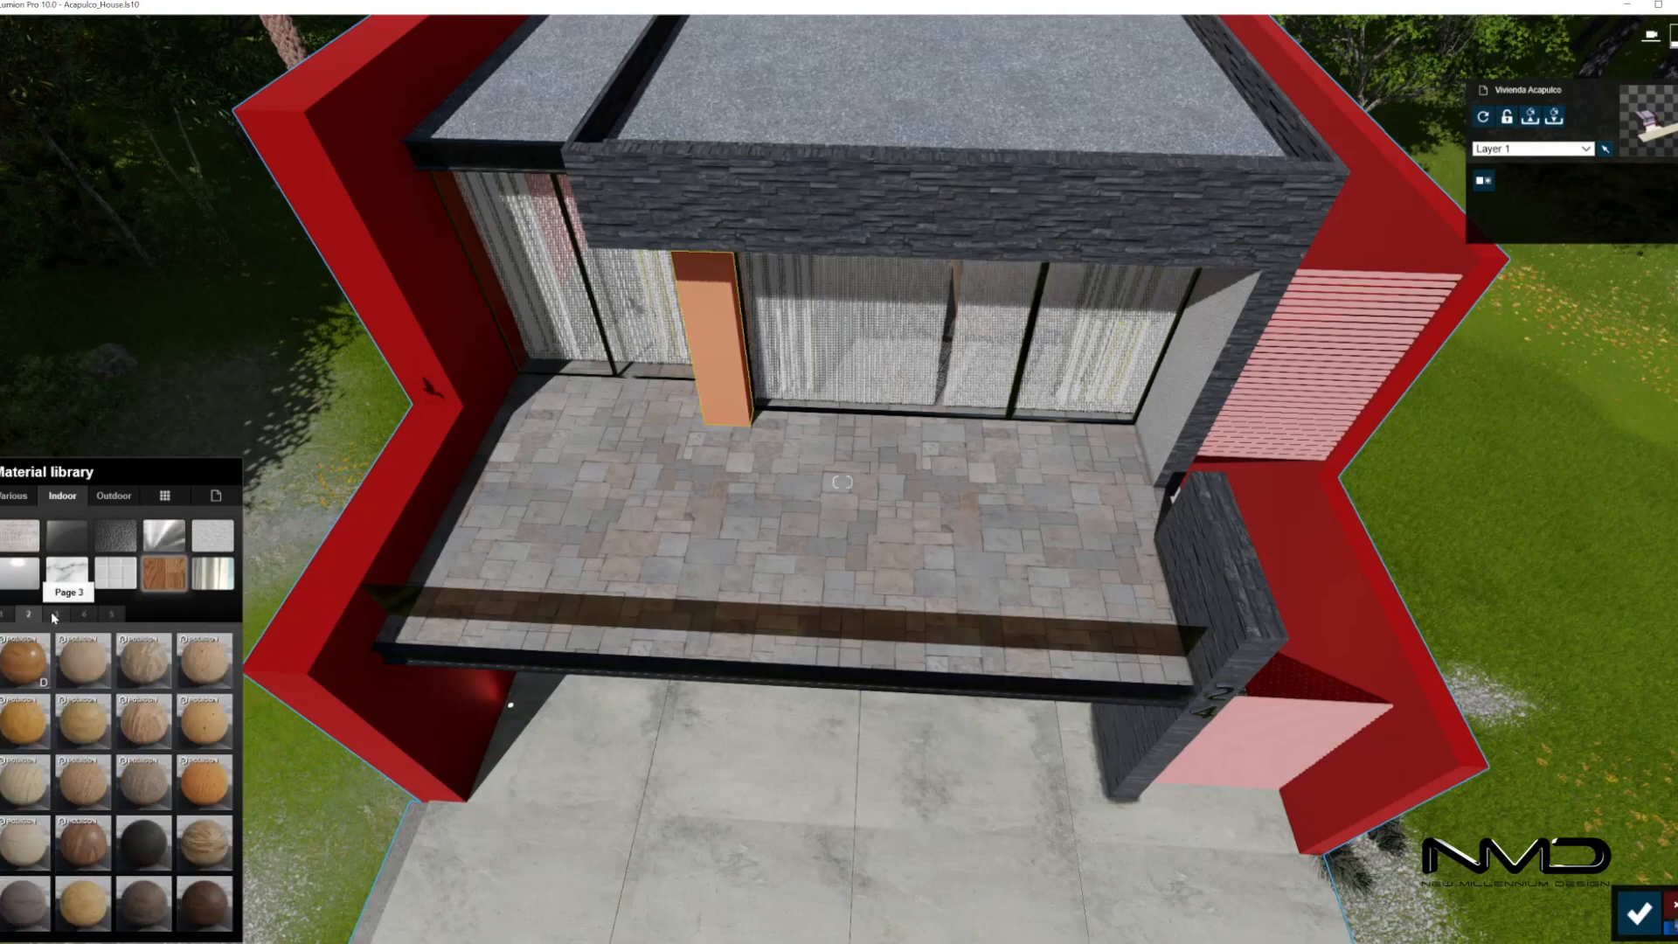
pyautogui.click(55, 614)
pyautogui.click(84, 614)
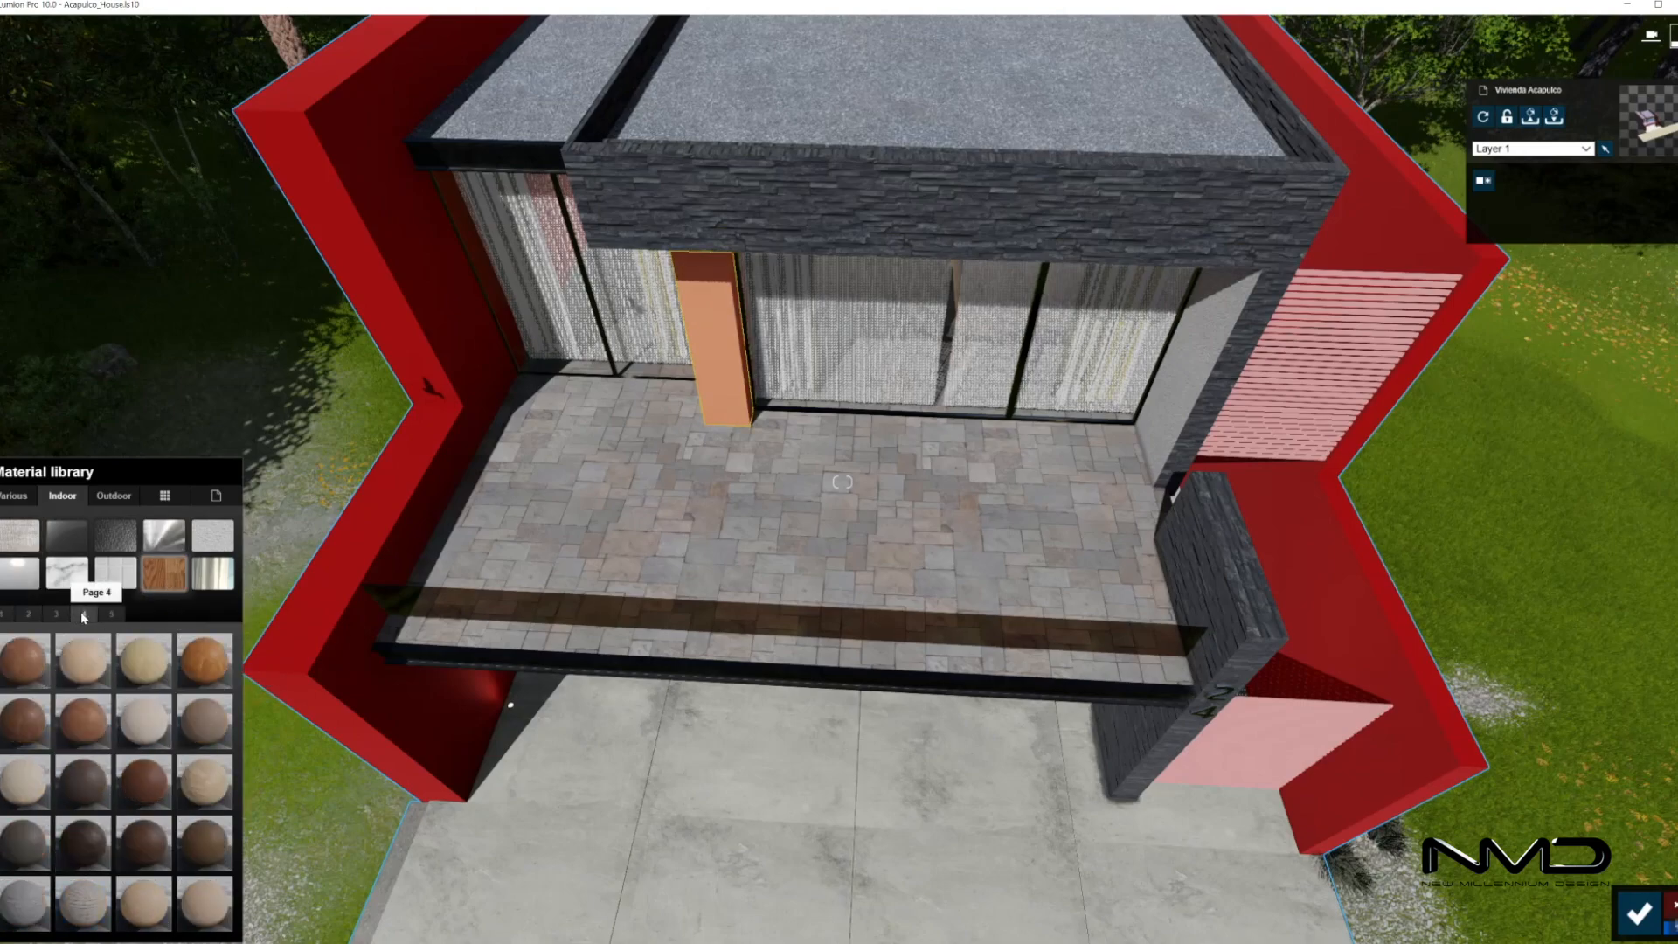
pyautogui.click(29, 615)
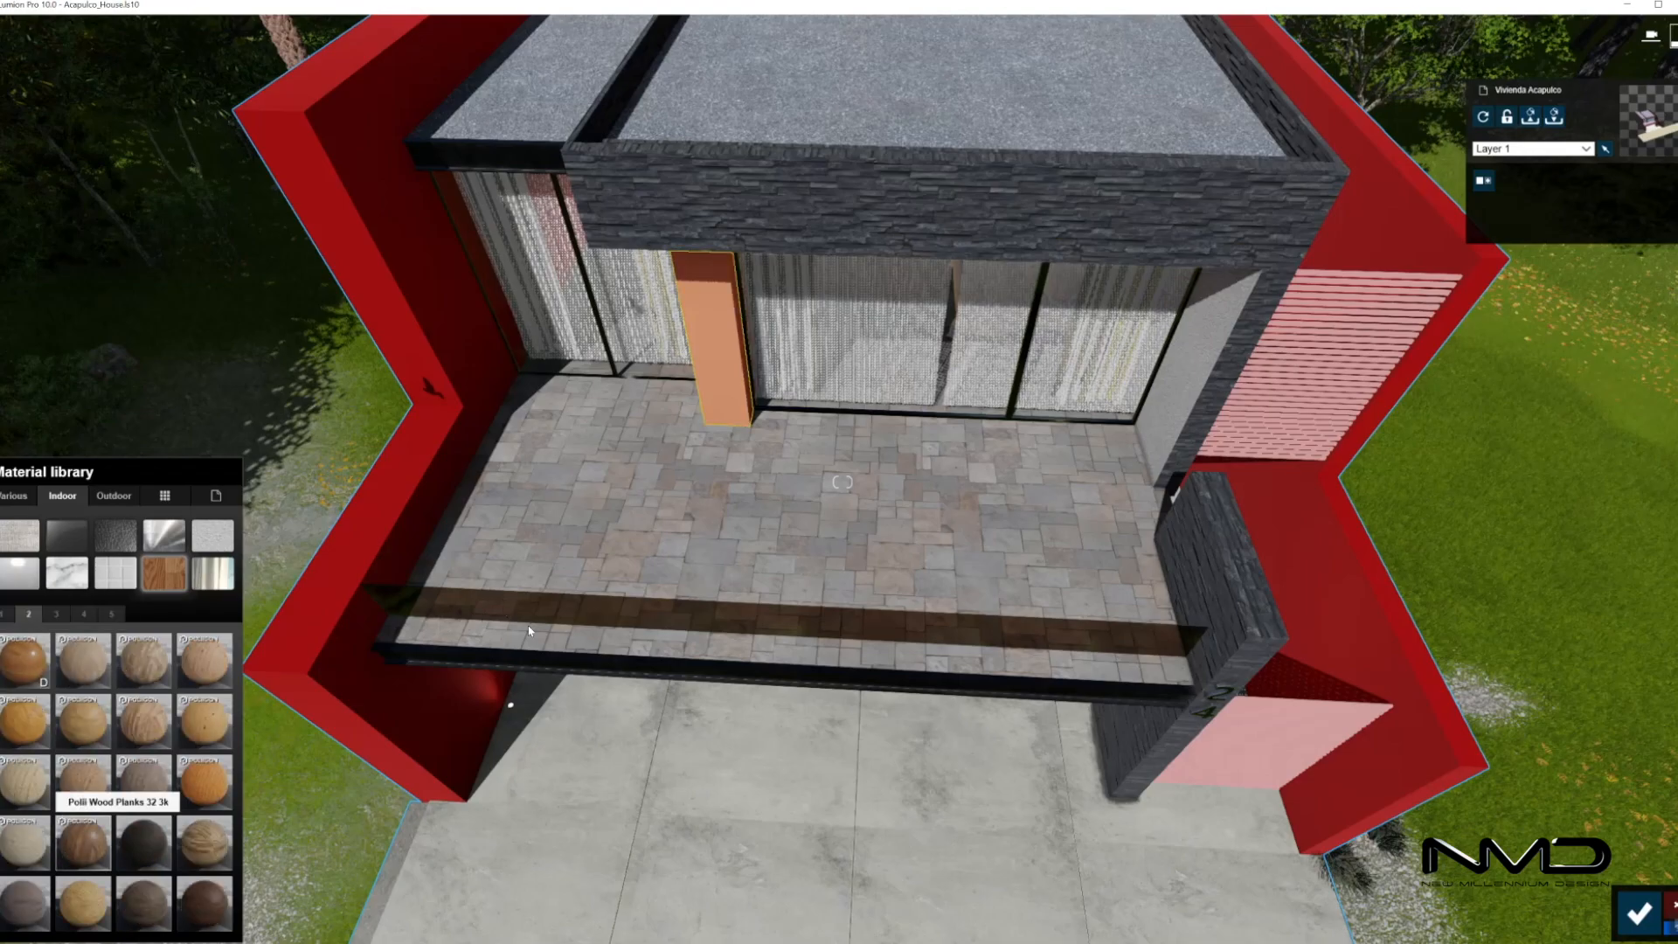
pyautogui.doubleClick(83, 843)
# Set the column's wood to reflectivity 0.4, gloss 0.6 and relief 1.3, with wood-type weathering at 0.2
pyautogui.press('w')
pyautogui.moveTo(515, 616)
pyautogui.mouseDown(button='right')
pyautogui.moveTo(515, 699)
pyautogui.moveTo(515, 630)
pyautogui.mouseUp(button='right')
pyautogui.moveTo(596, 762); pyautogui.dragTo(596, 652, button='right')
pyautogui.press('s')
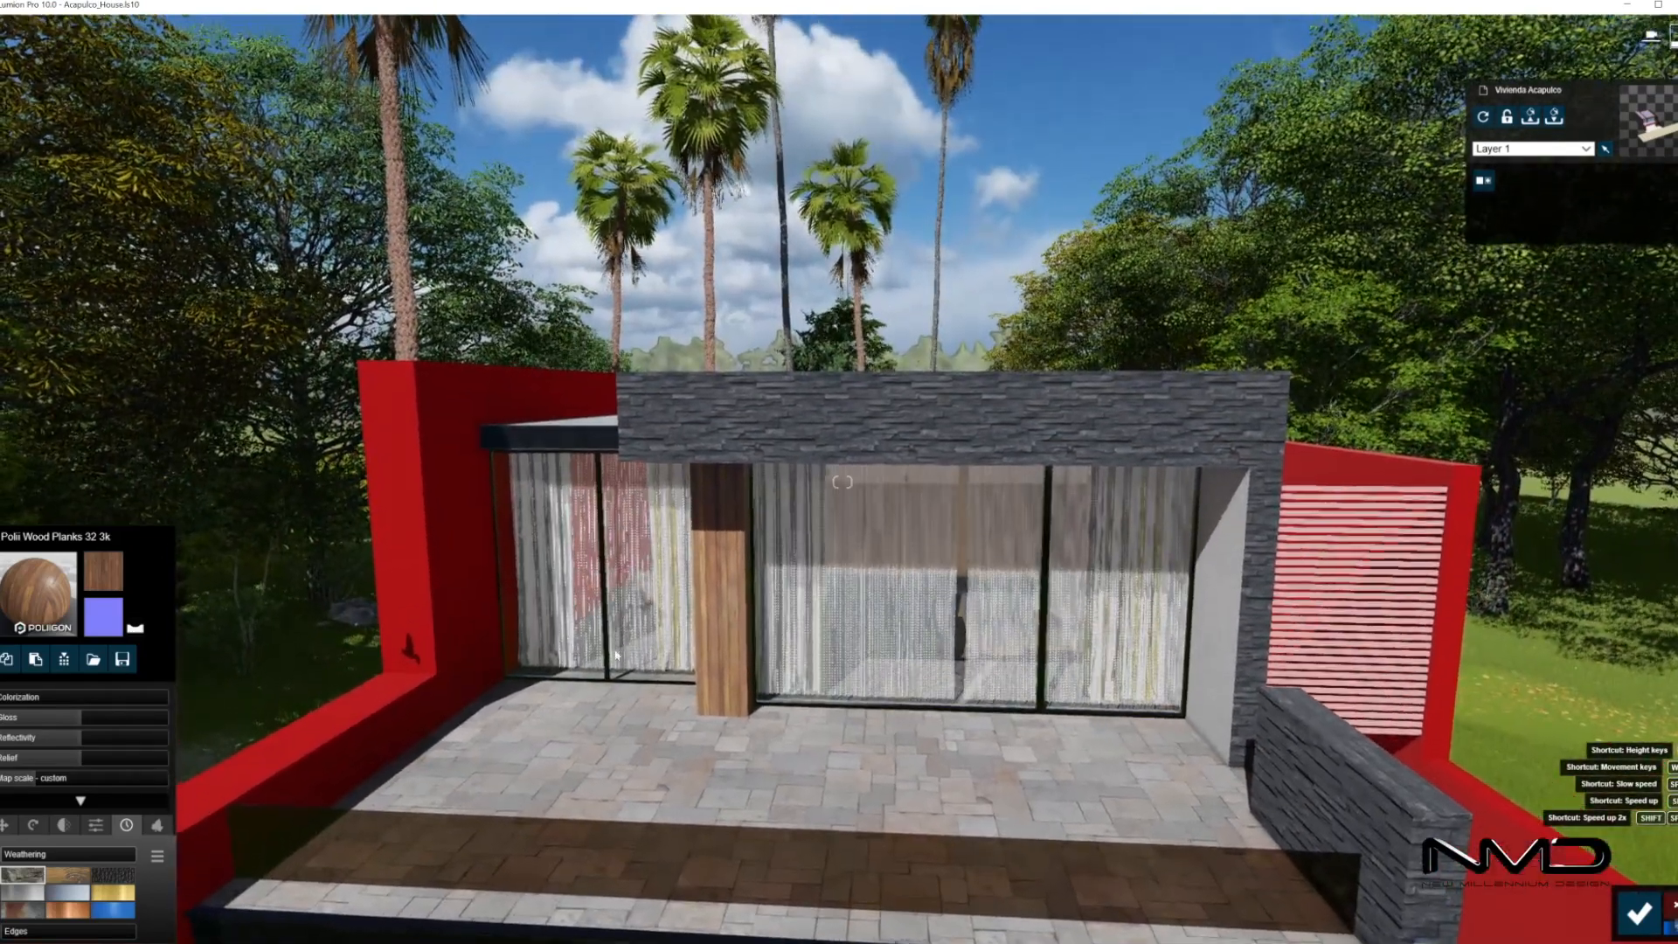
pyautogui.moveTo(75, 737); pyautogui.dragTo(35, 733)
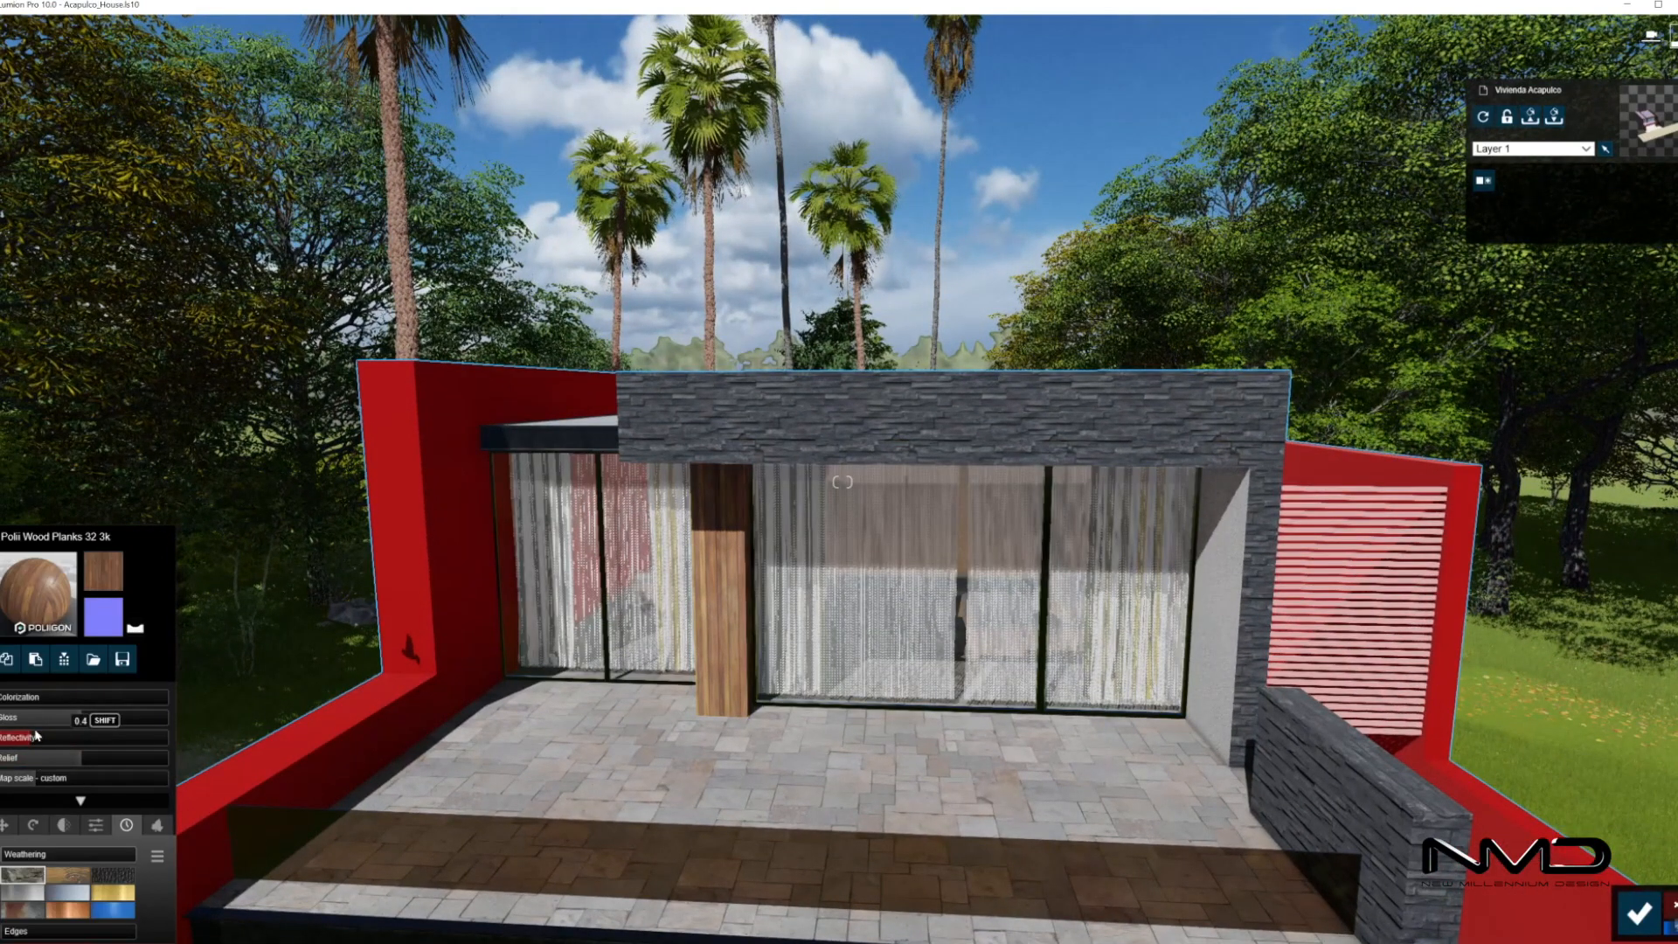
pyautogui.click(41, 719)
pyautogui.click(113, 757)
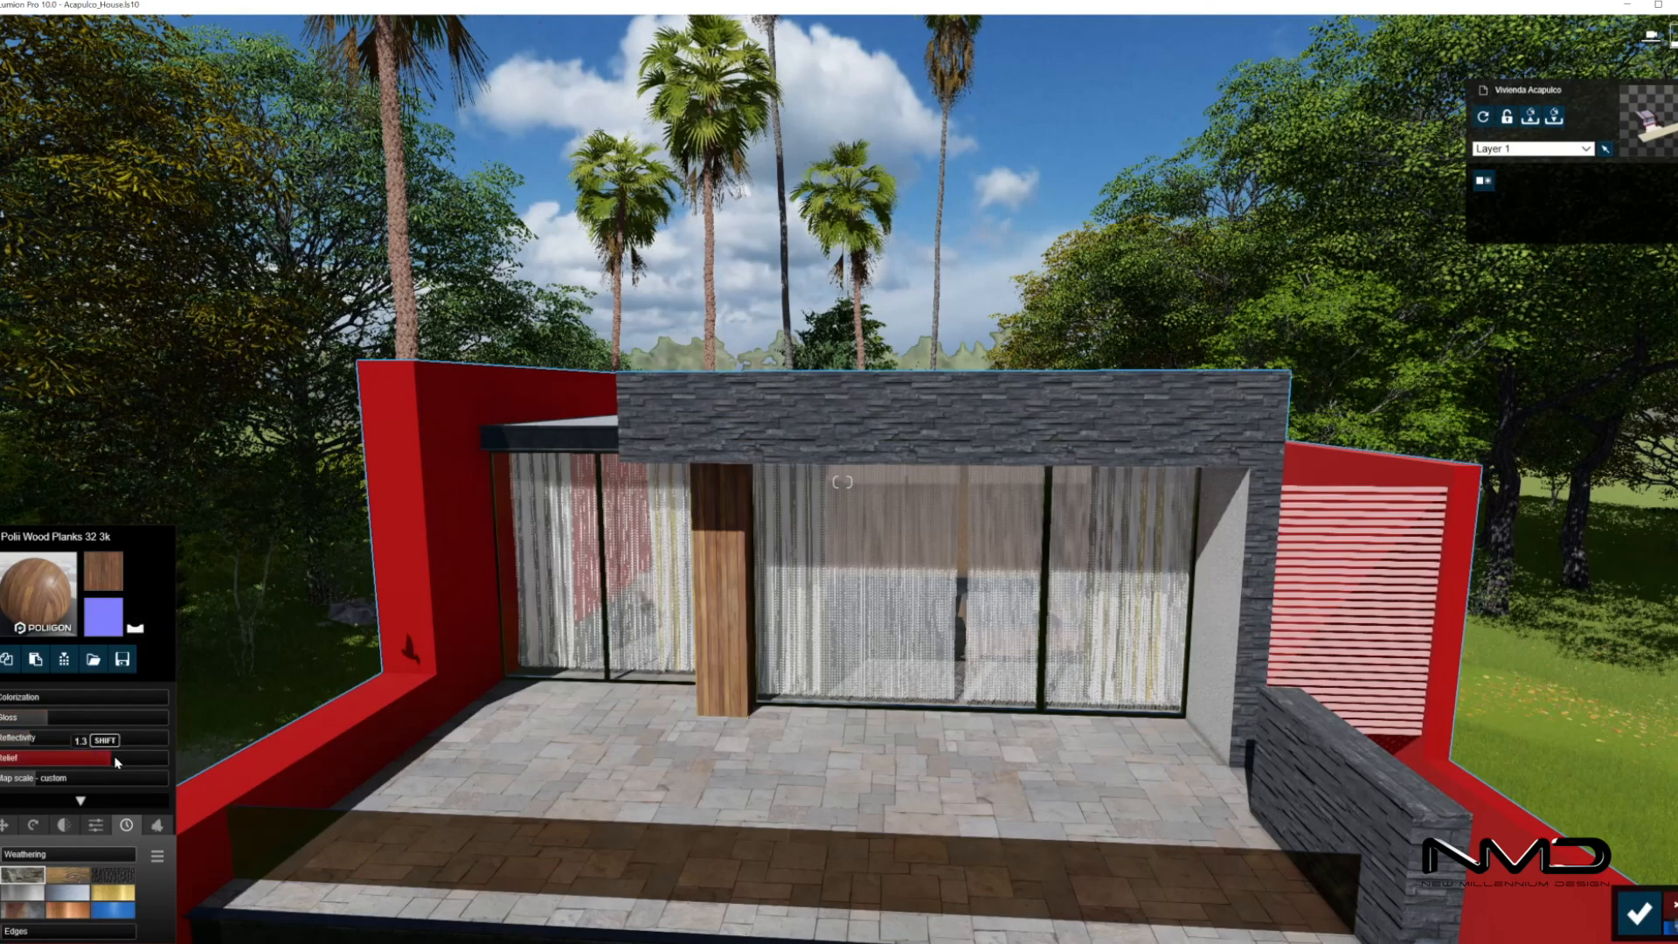
pyautogui.moveTo(14, 859); pyautogui.dragTo(35, 856)
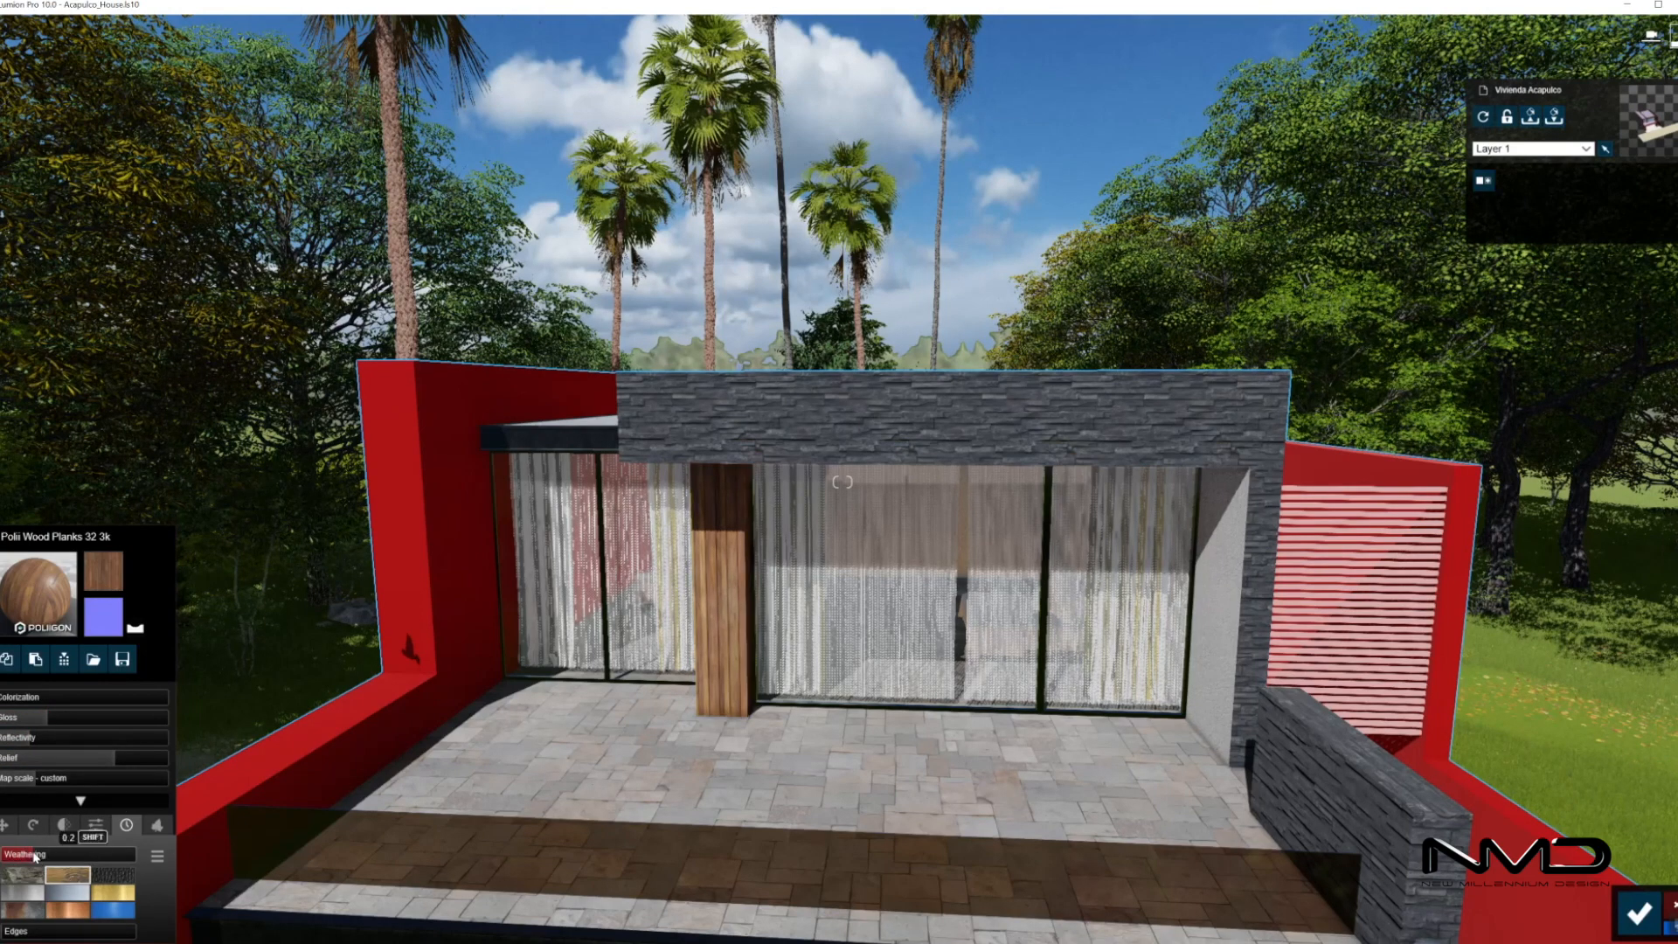
# Rotate the column's wood texture by its pitch so the planks run horizontally
pyautogui.click(40, 778)
pyautogui.moveTo(37, 780); pyautogui.dragTo(37, 782)
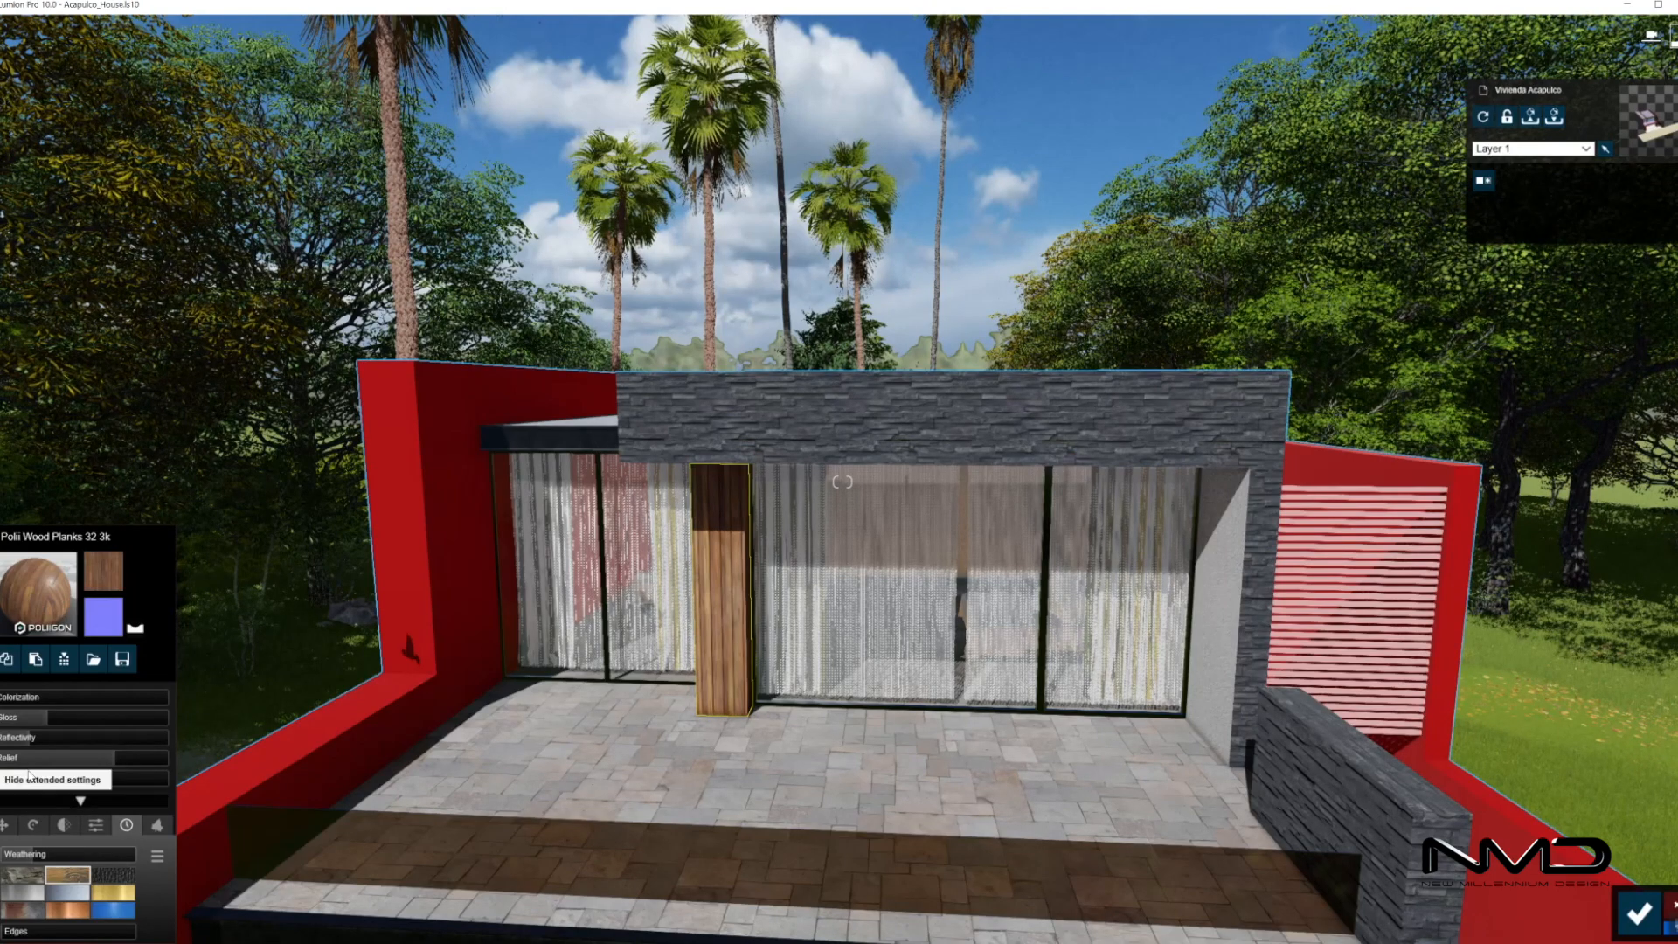
pyautogui.click(33, 824)
pyautogui.moveTo(25, 876); pyautogui.dragTo(37, 875)
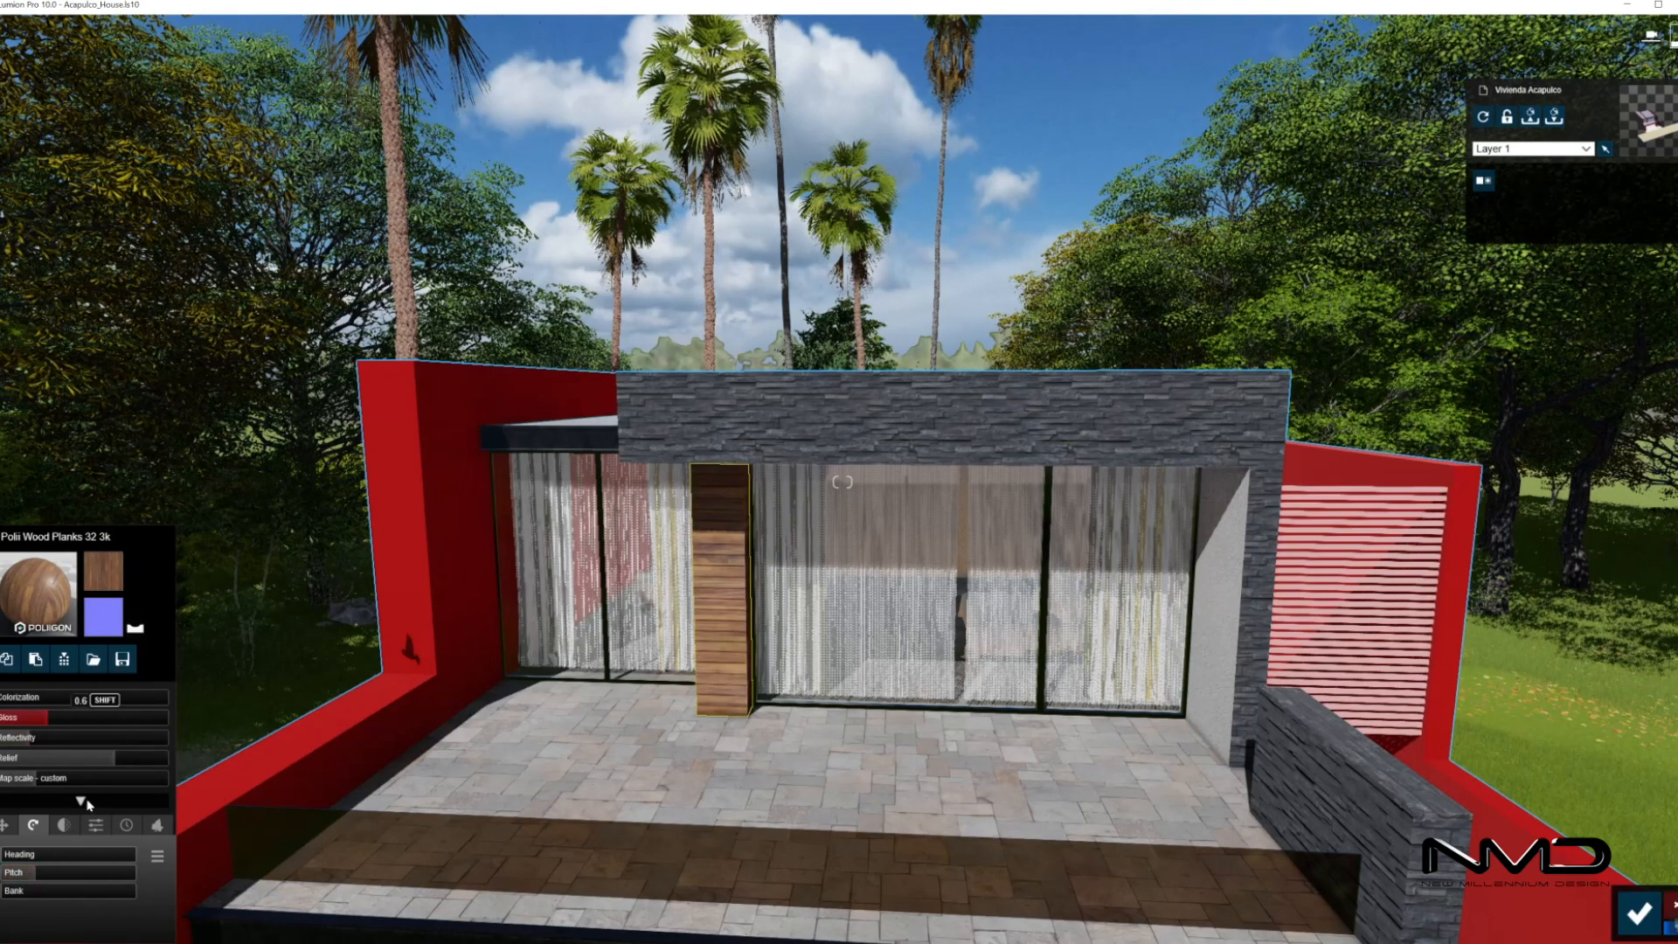
# Apply the Polii Stucco 02 2k plaster material to the red side walls of the house
pyautogui.click(133, 827)
pyautogui.press('s')
pyautogui.moveTo(786, 524); pyautogui.dragTo(845, 424, button='right')
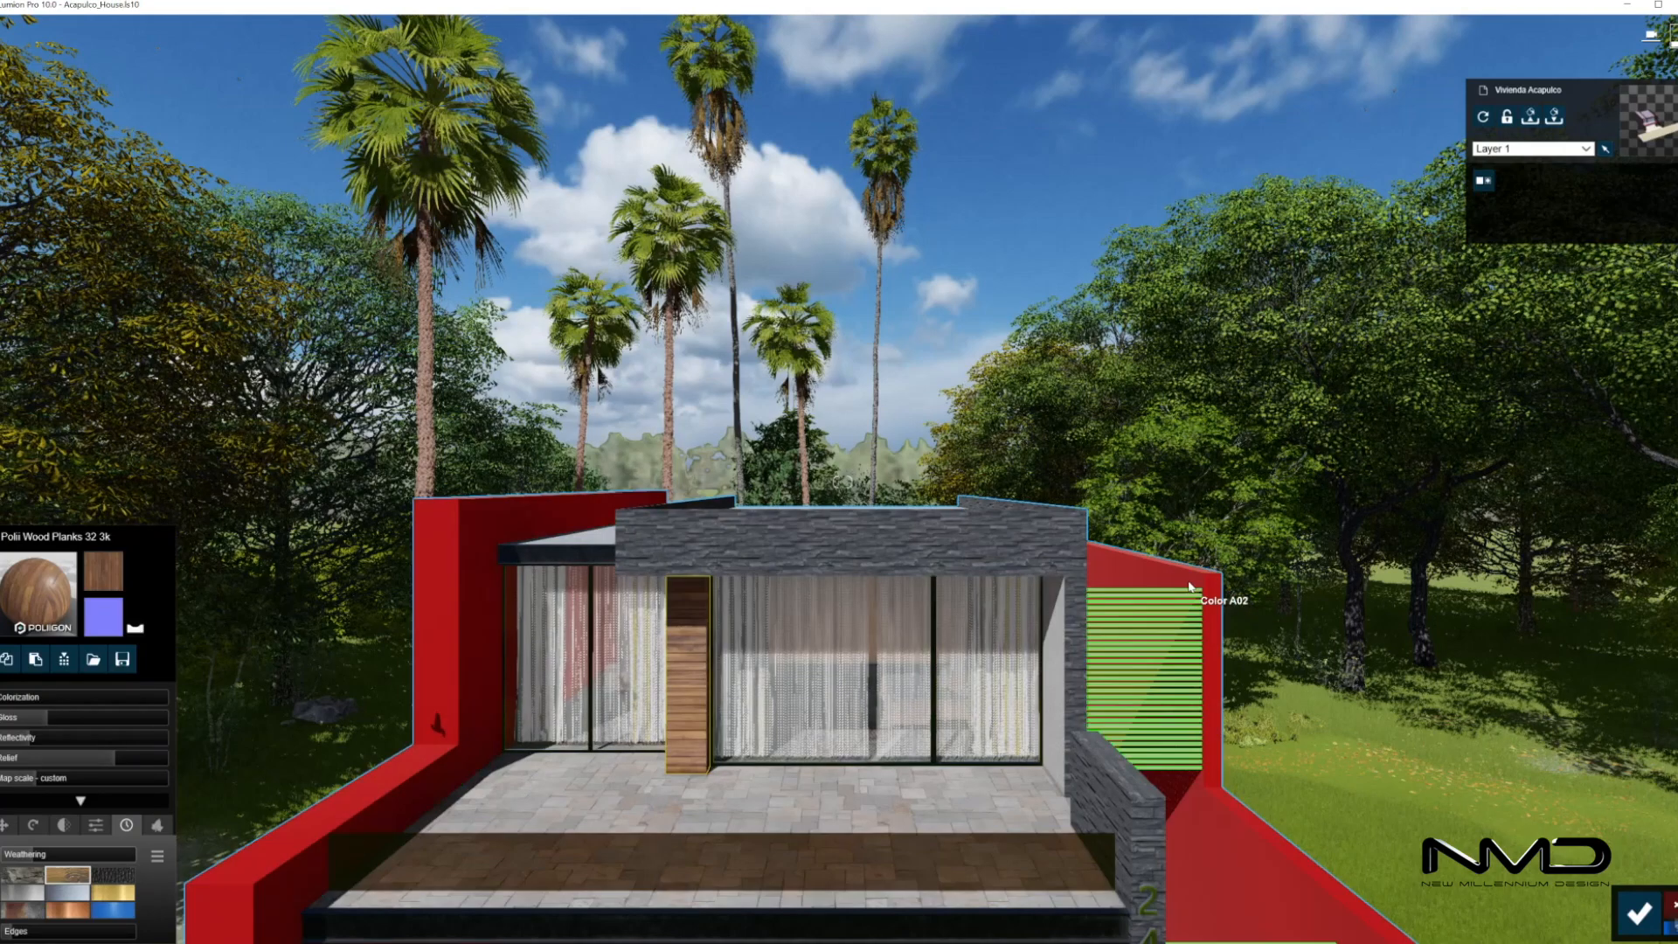
pyautogui.click(1191, 584)
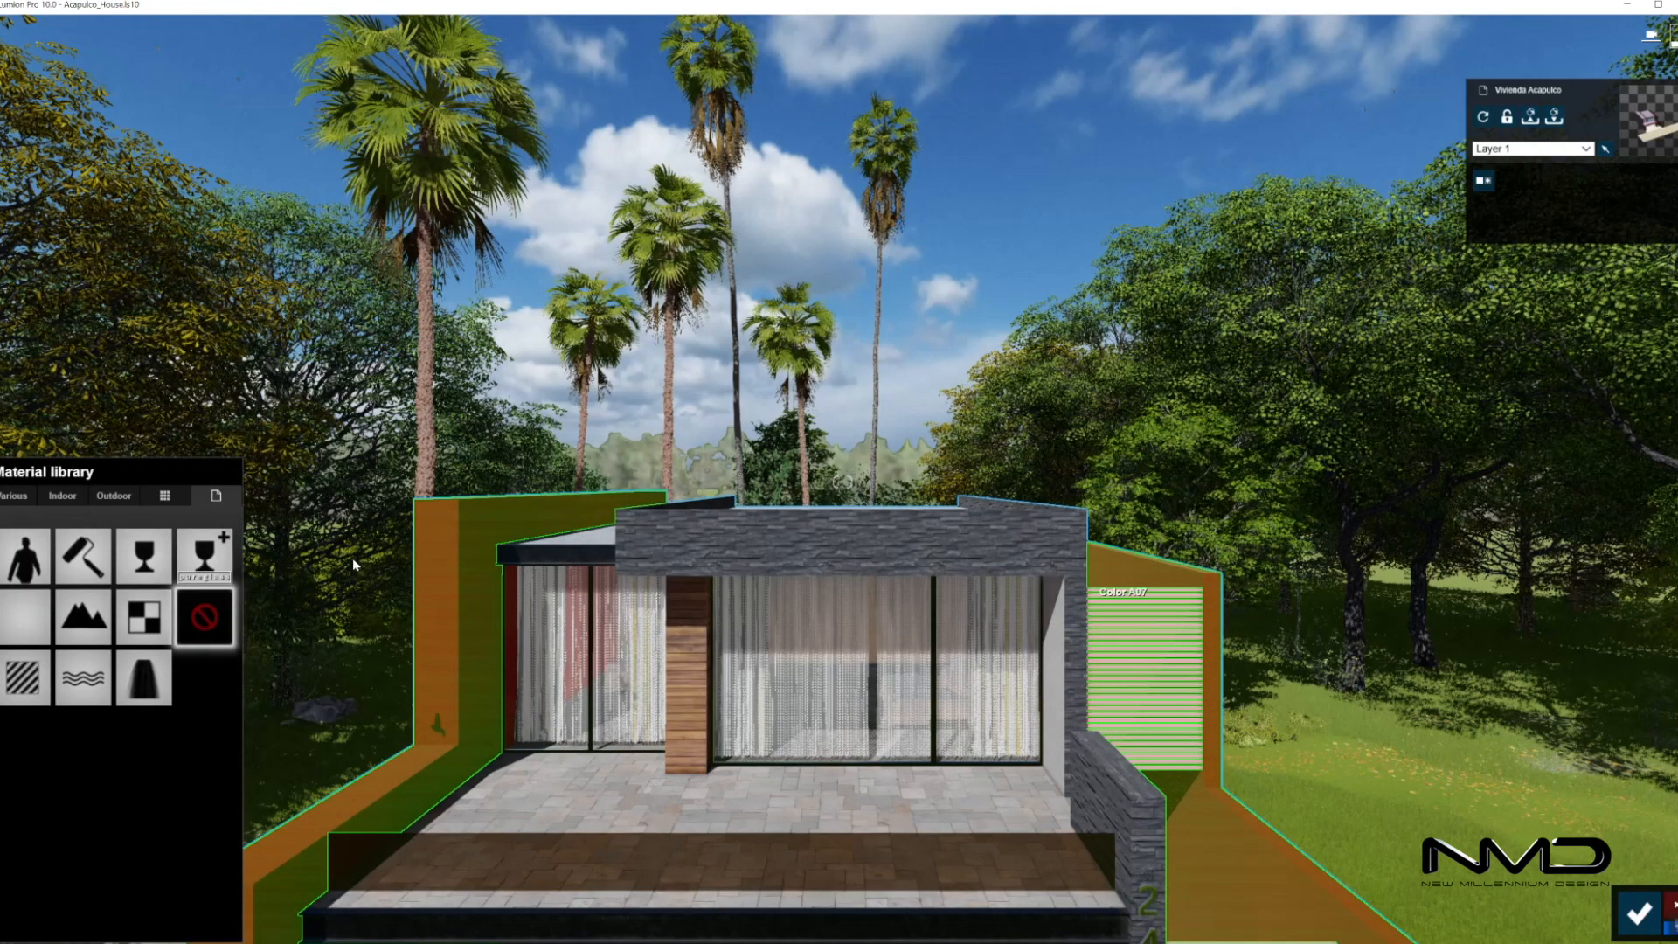
pyautogui.click(77, 495)
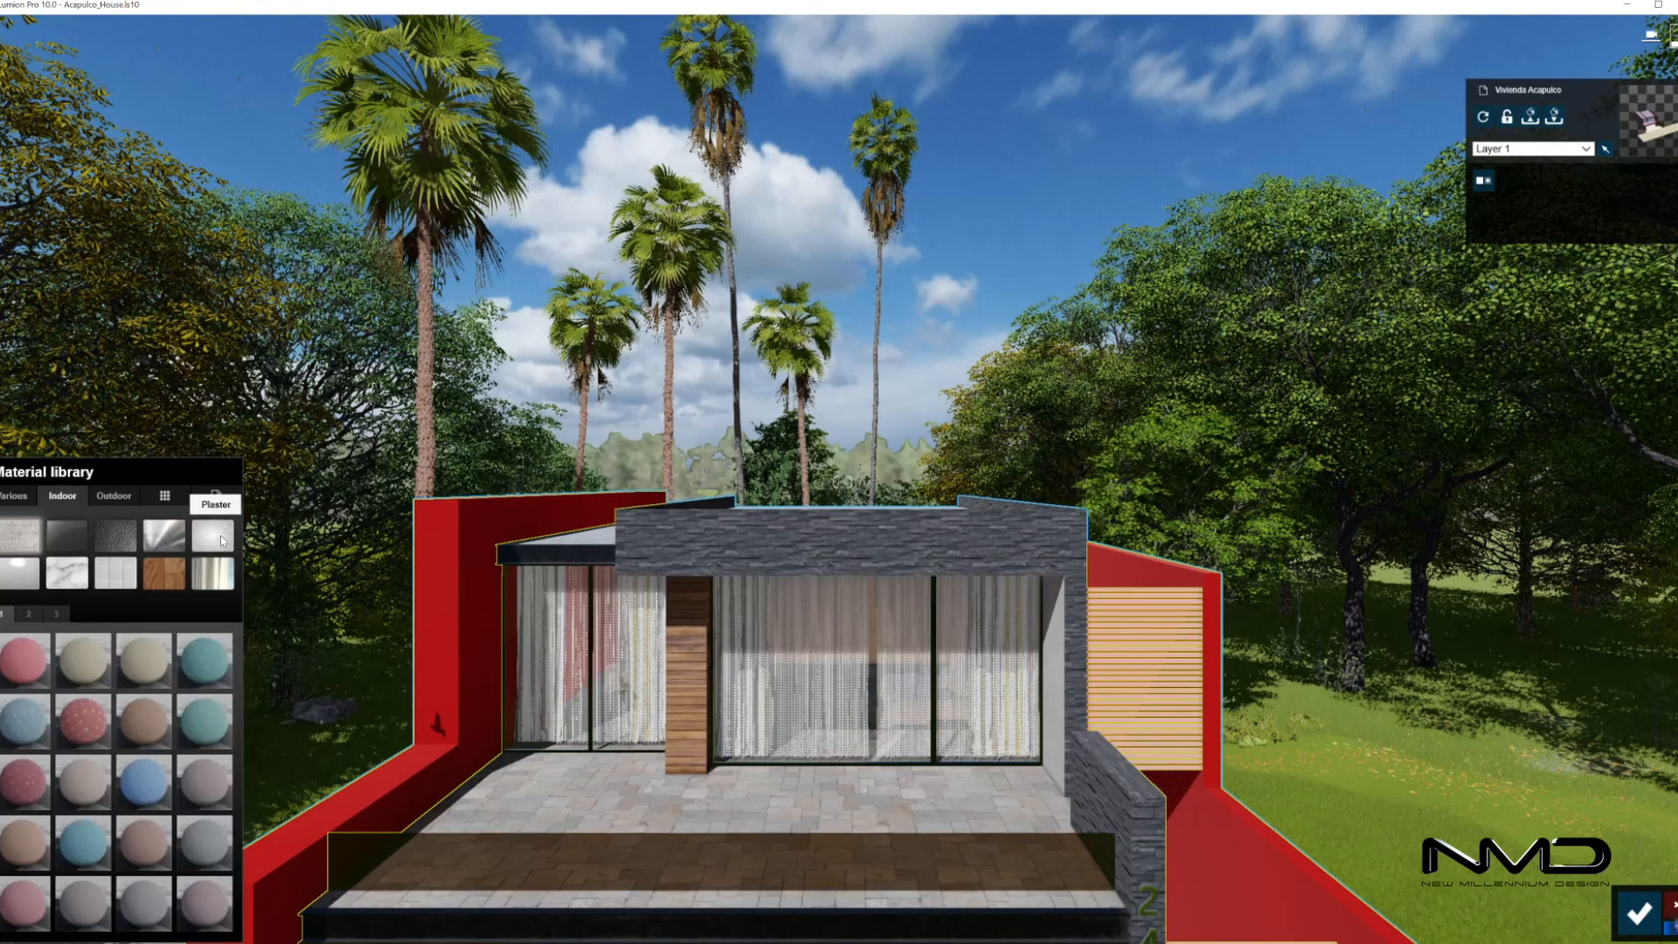
pyautogui.click(30, 615)
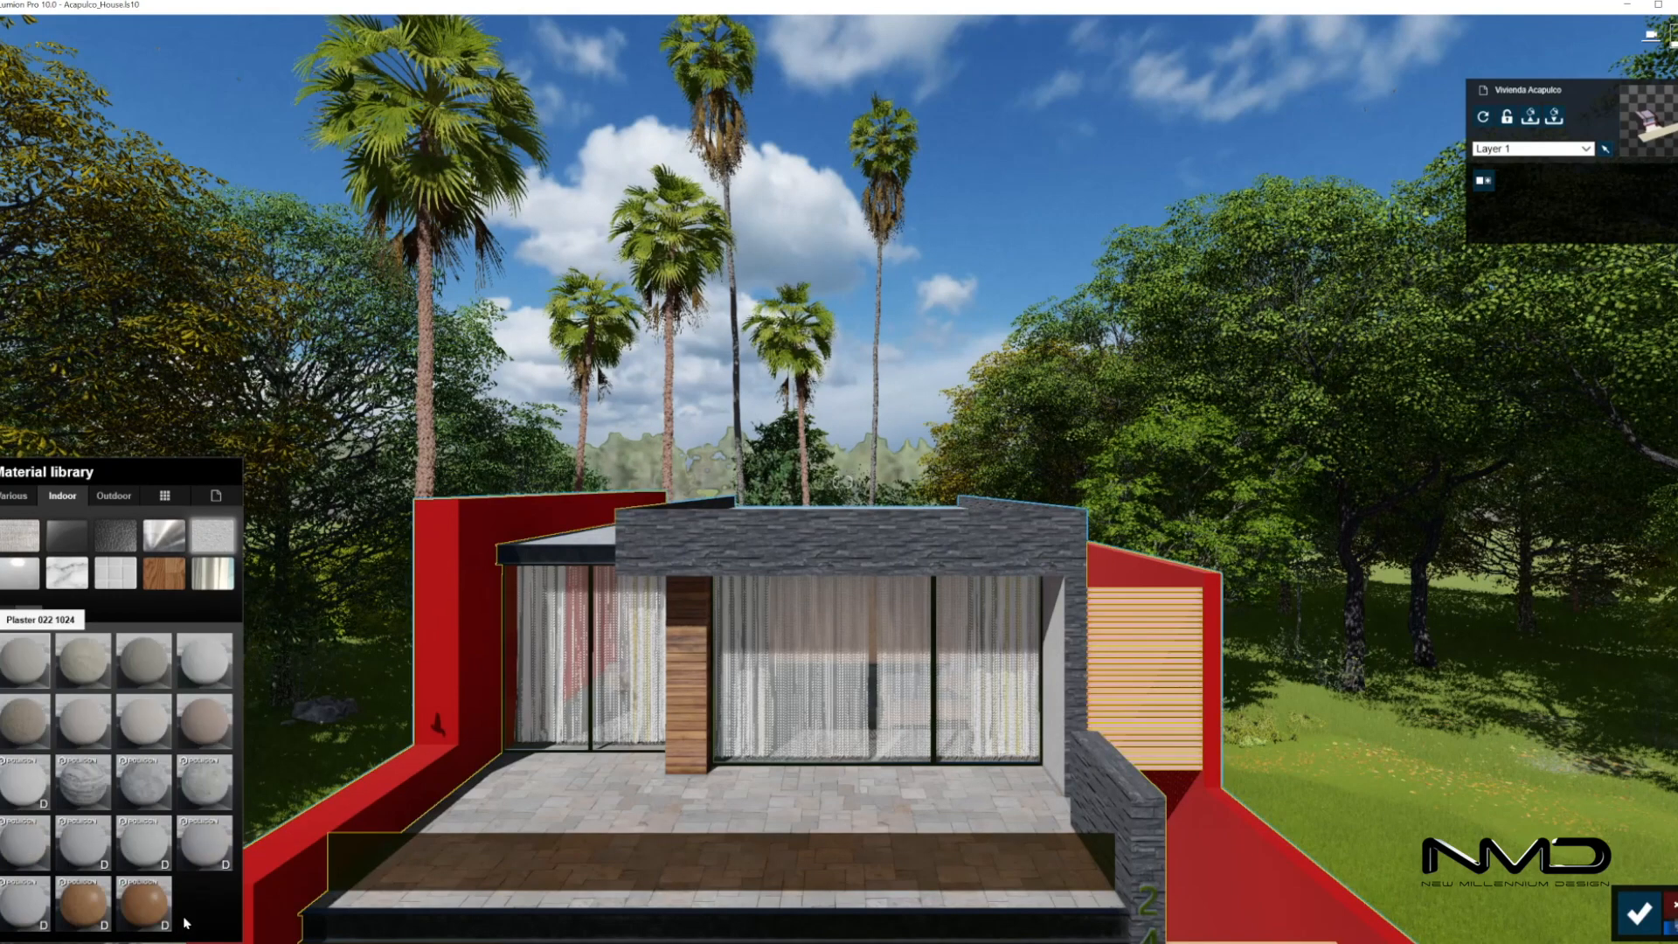
pyautogui.click(83, 852)
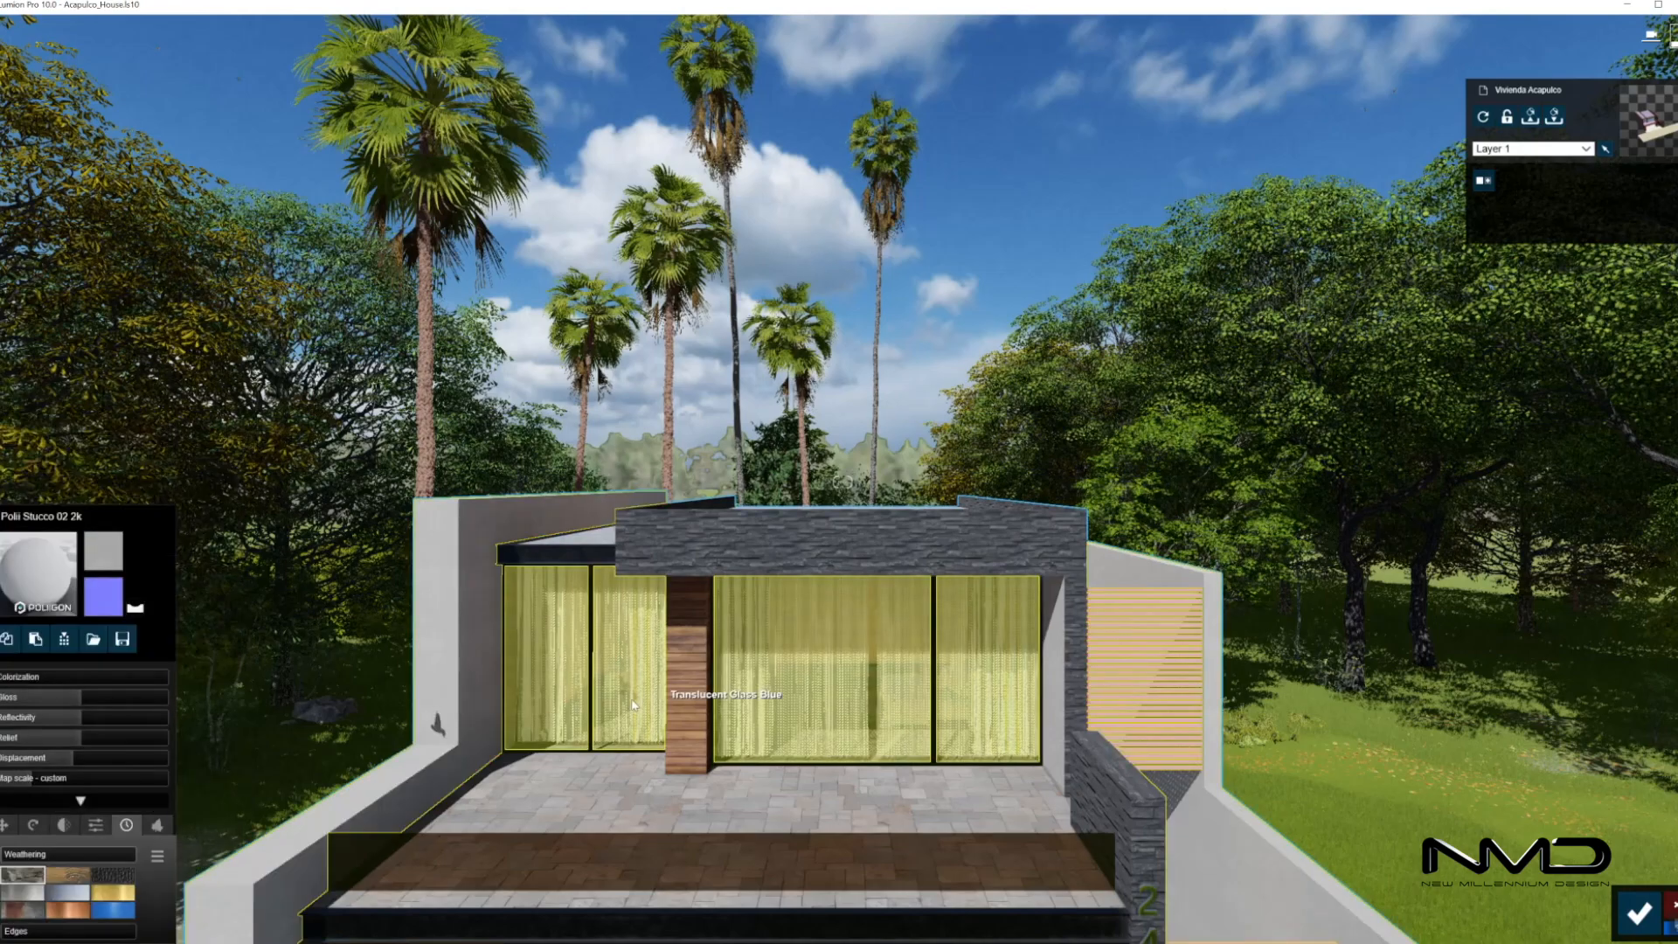
# Lower the stucco's gloss and reflectivity, raise its relief, add some weathering, and save the material changes
pyautogui.click(60, 698)
pyautogui.moveTo(63, 717); pyautogui.dragTo(103, 738)
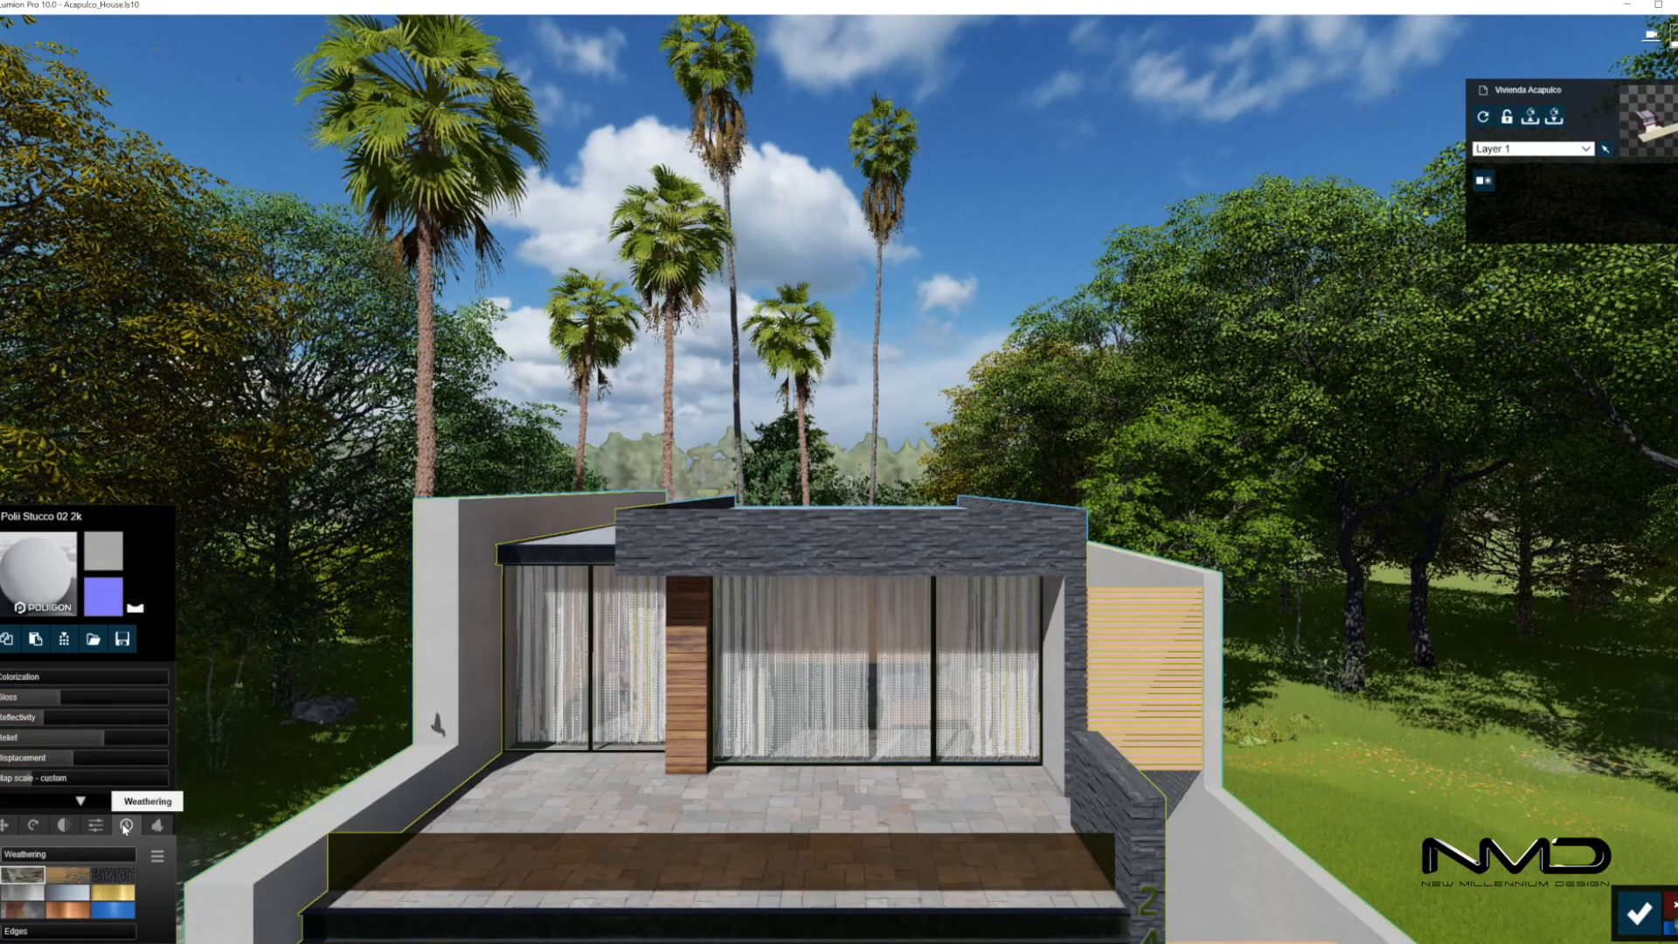
pyautogui.moveTo(11, 853); pyautogui.dragTo(26, 852)
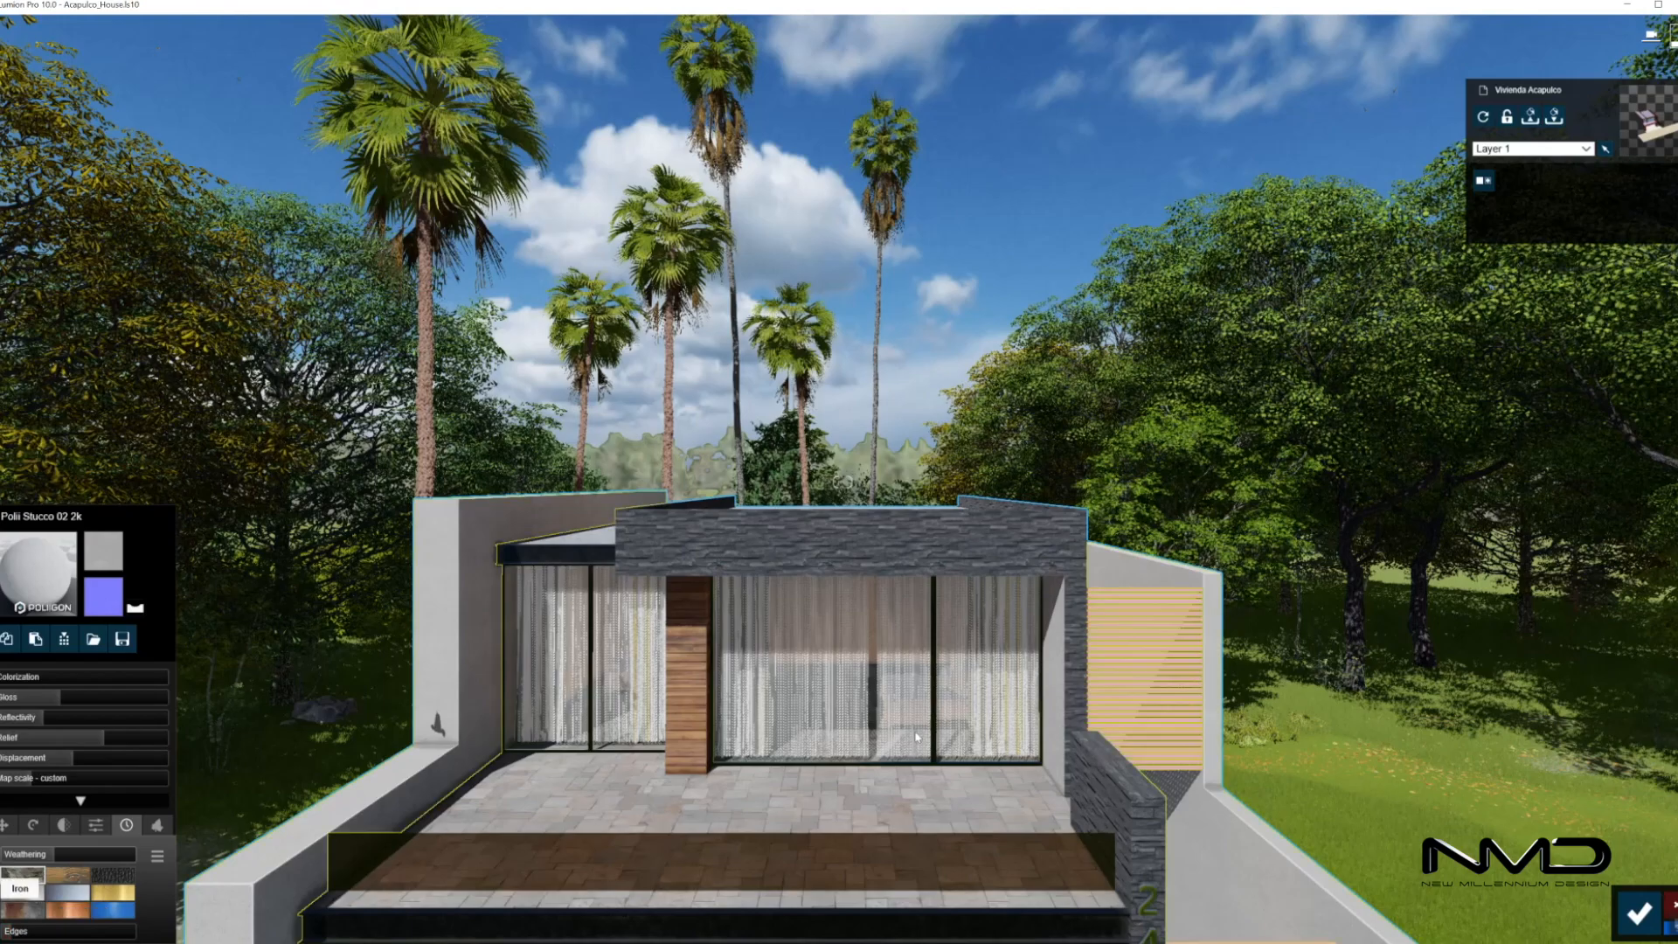
pyautogui.click(1637, 913)
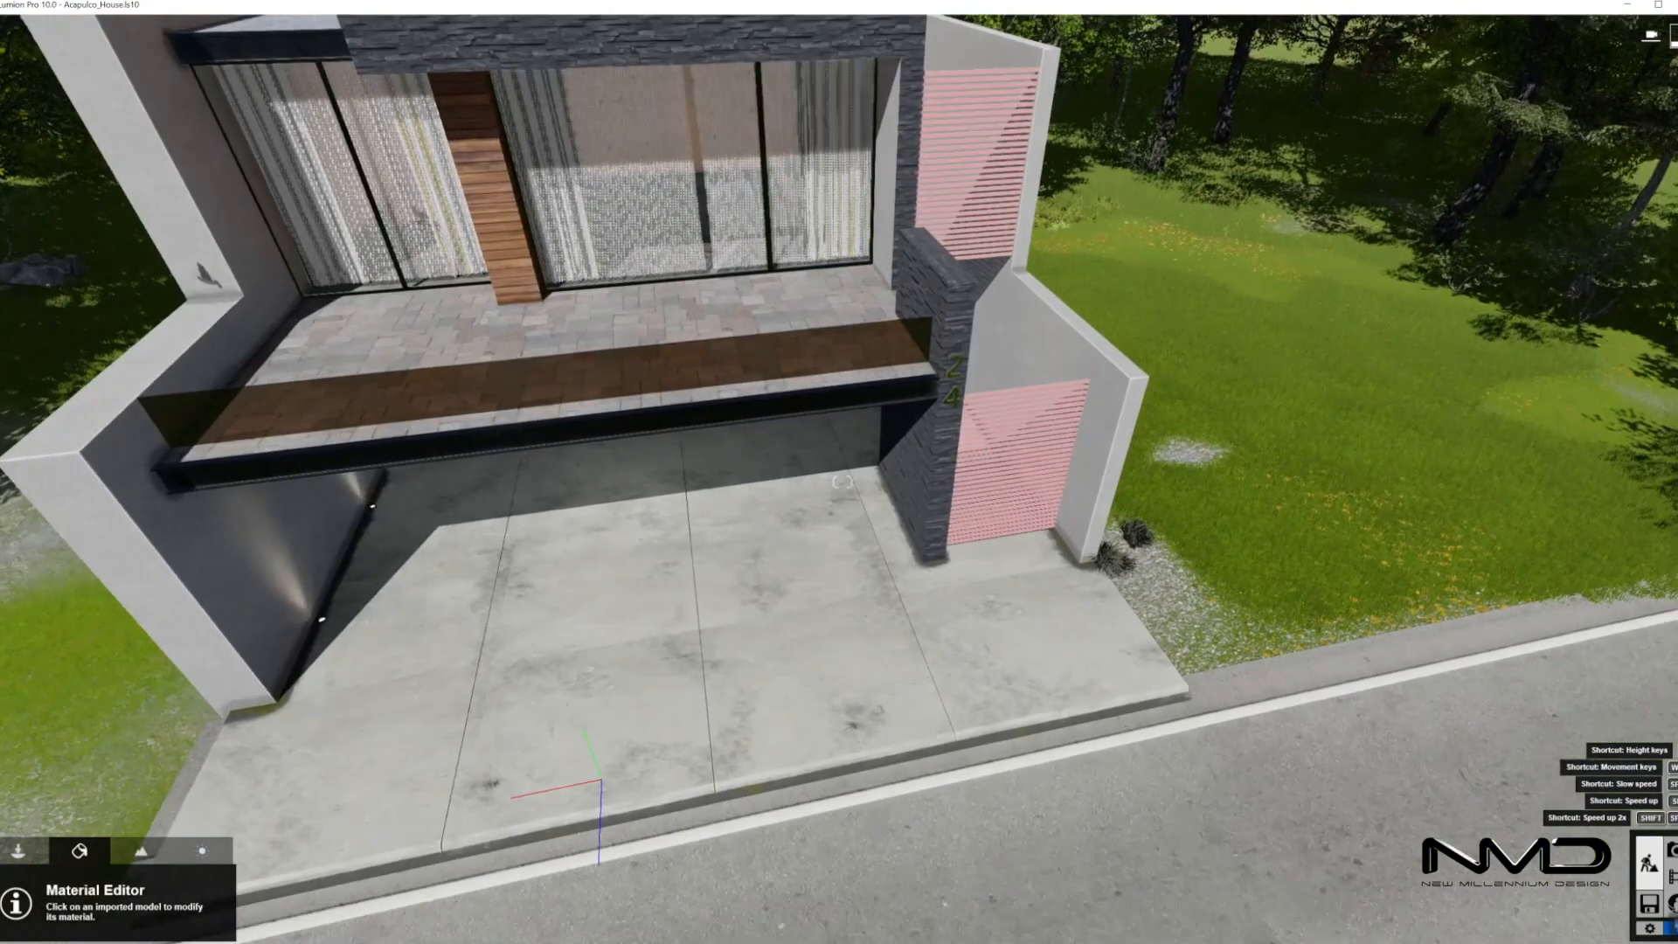
# Apply the Wild Grass 01 3D grass material to the magenta planter strip along the roof's front edge
pyautogui.press('w')
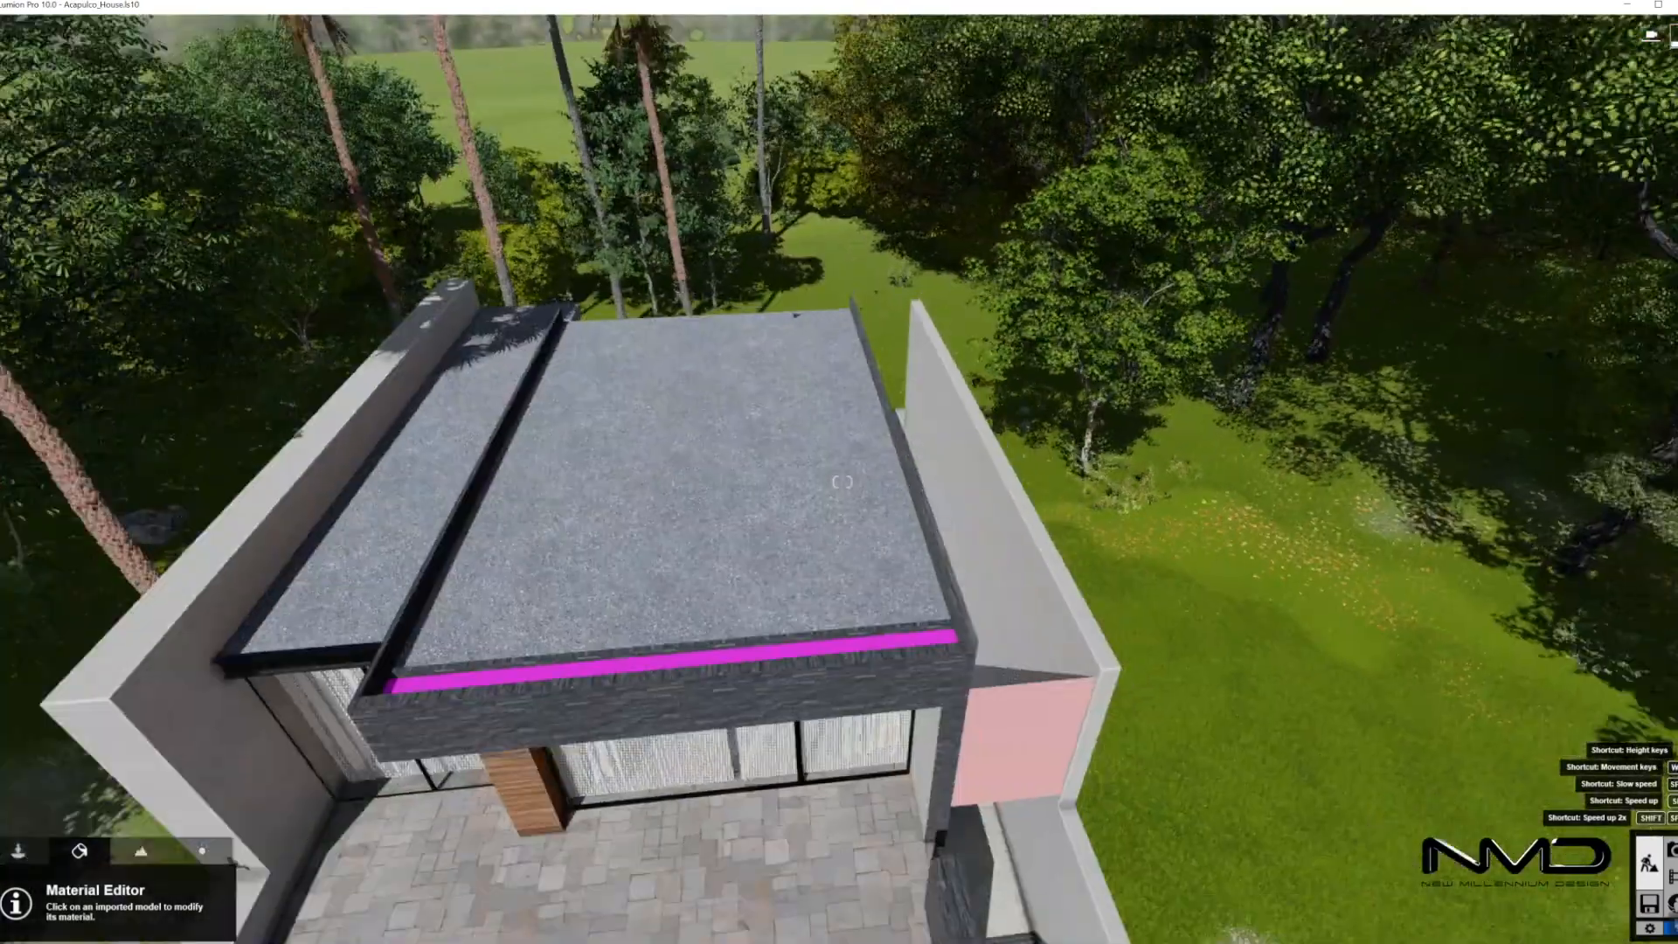
pyautogui.press('w')
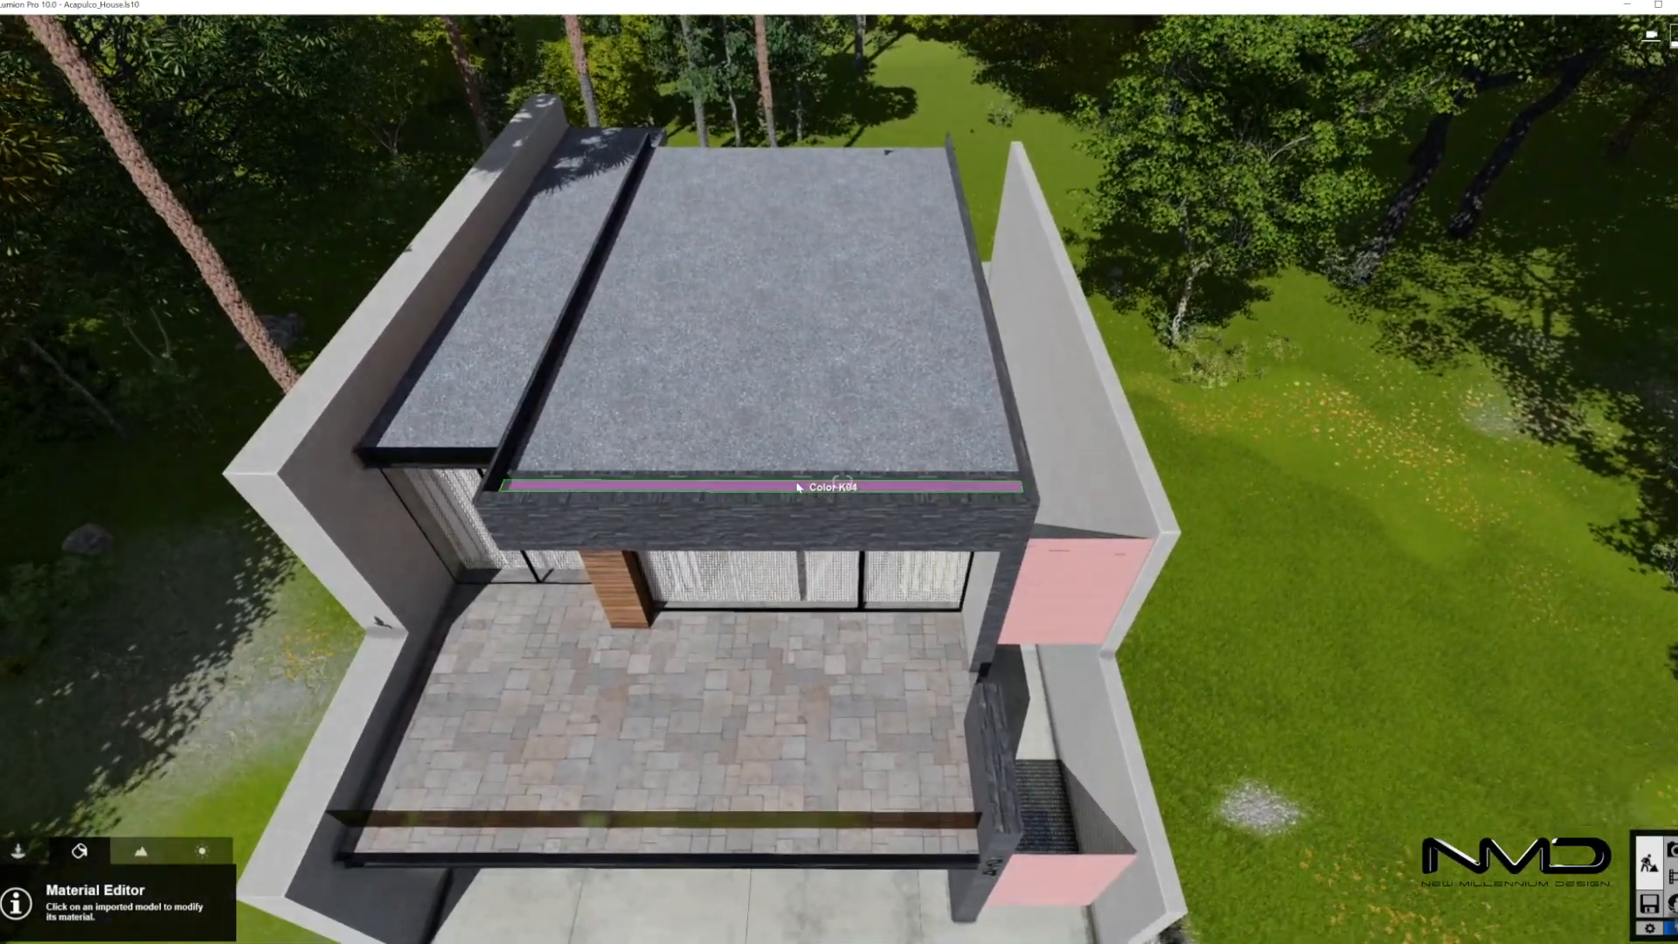
pyautogui.click(795, 489)
pyautogui.click(12, 498)
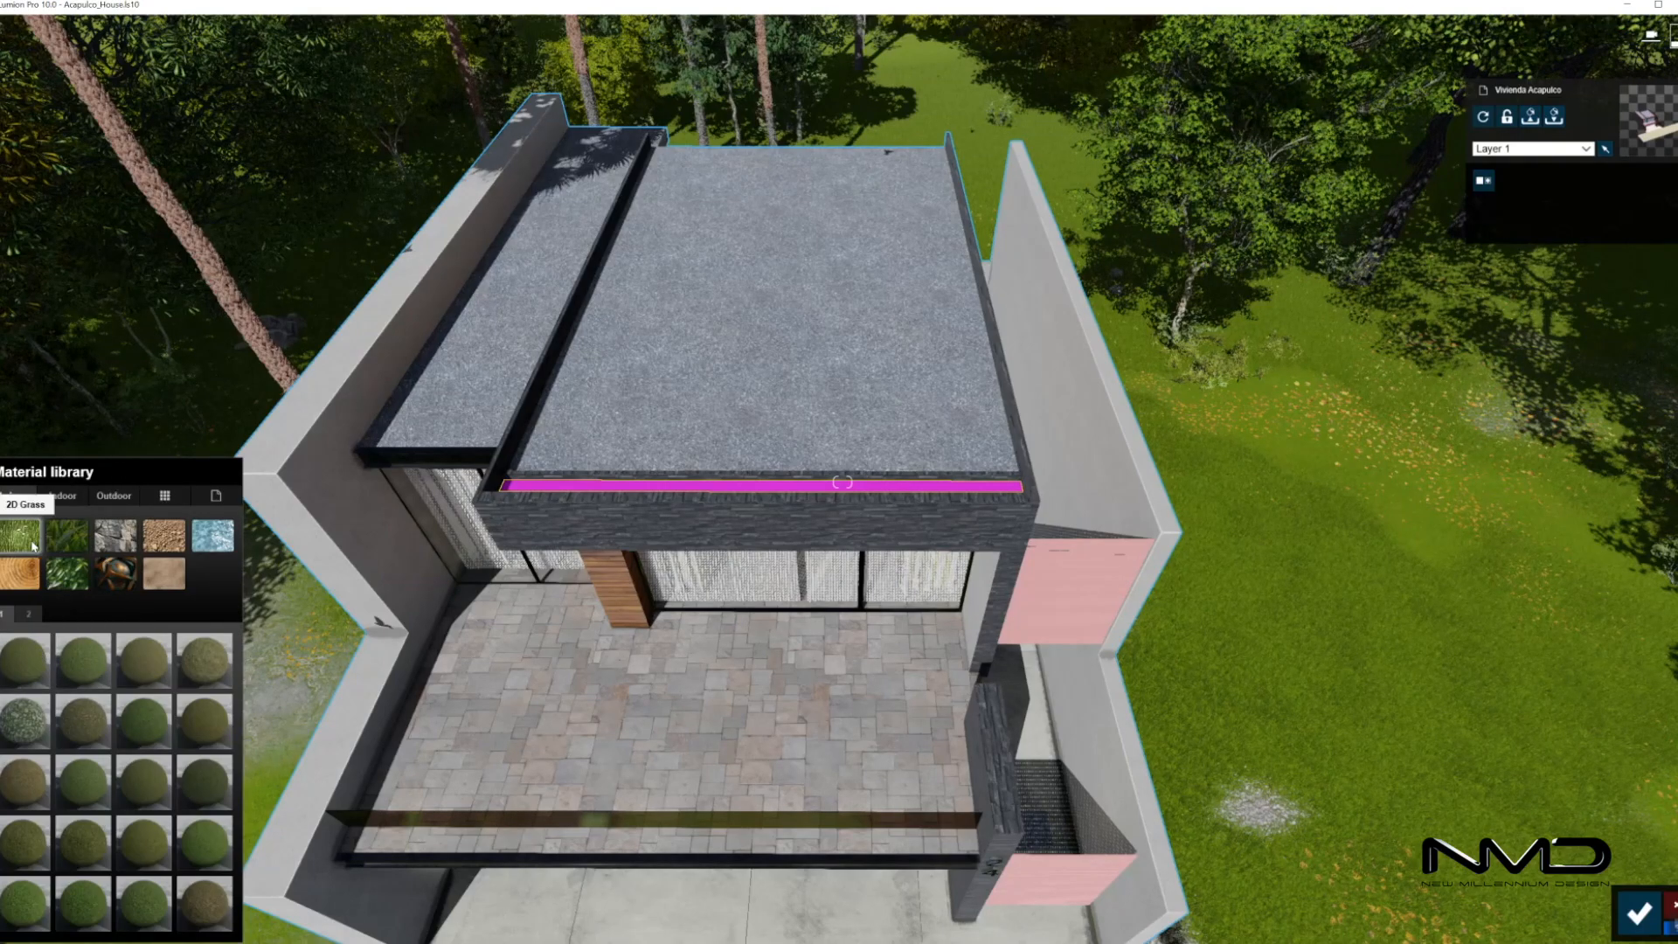
pyautogui.click(60, 540)
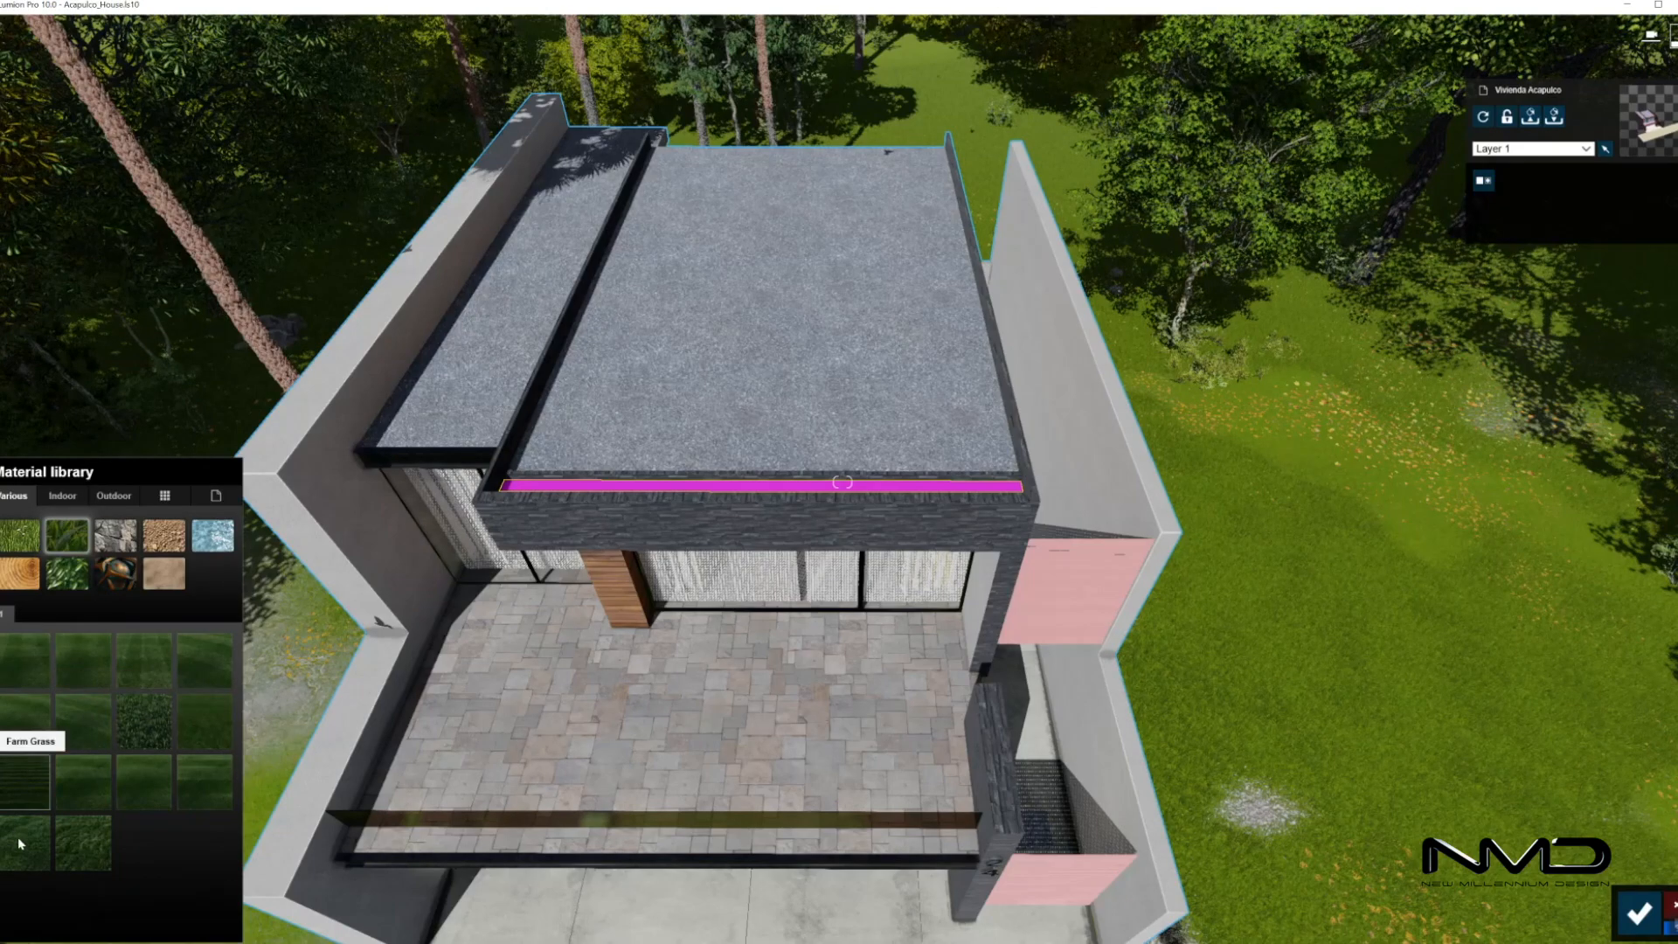
pyautogui.click(61, 822)
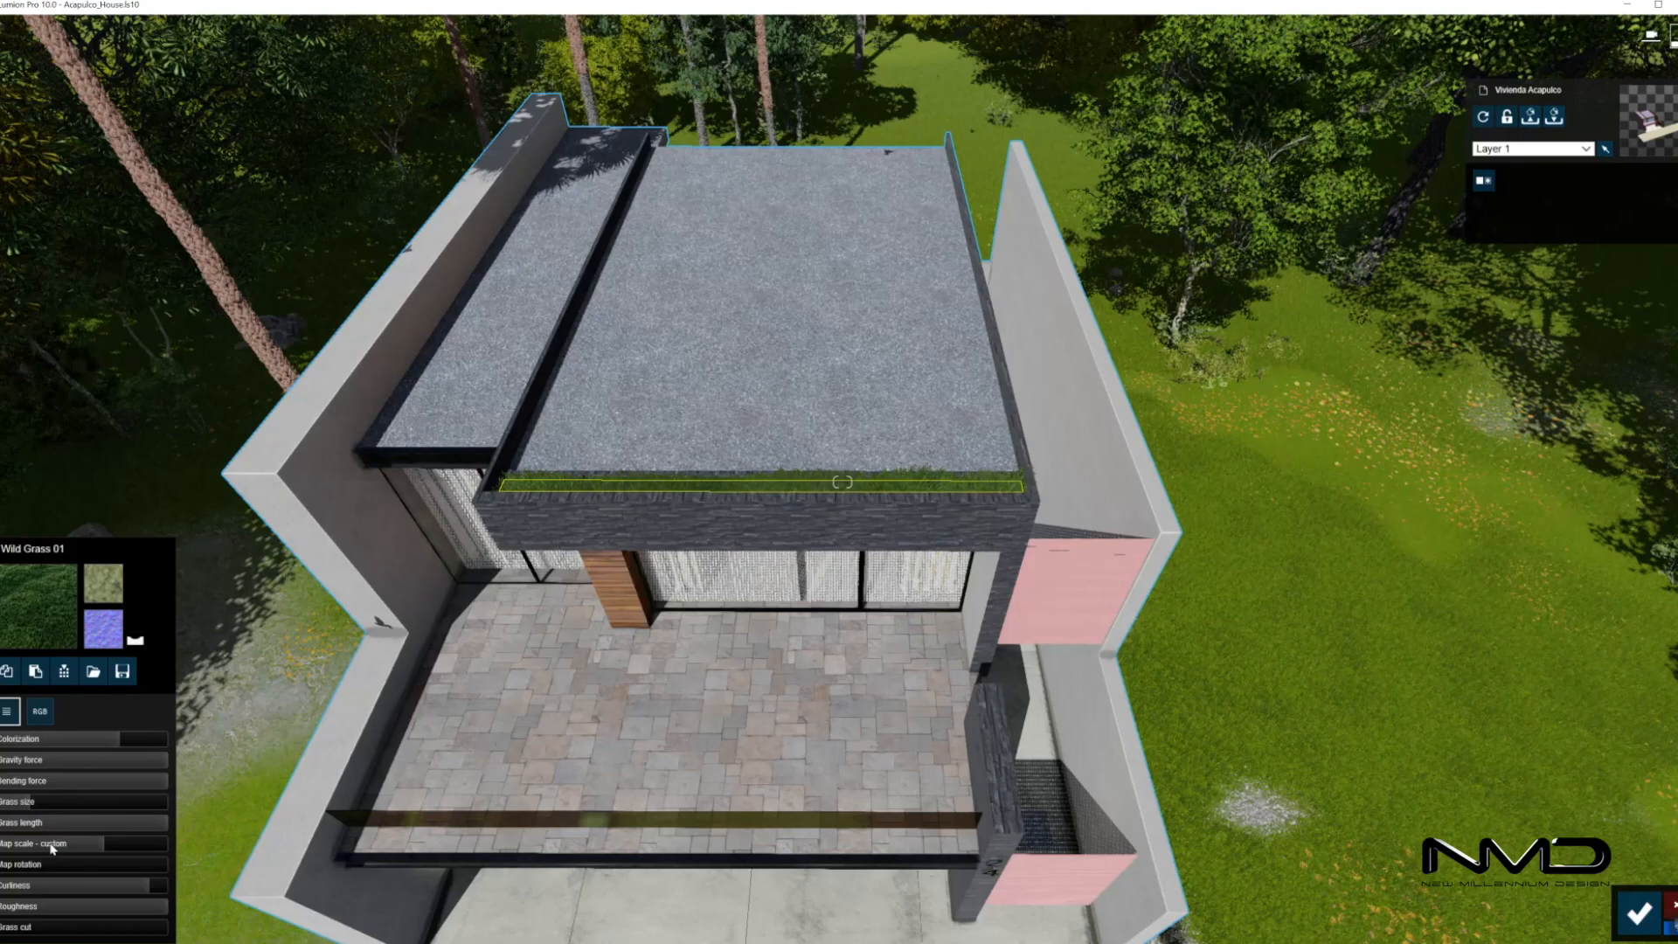
# Adjust the grass size and length of the roof planter strip and save the material changes
pyautogui.click(45, 797)
pyautogui.moveTo(842, 481); pyautogui.dragTo(874, 385, button='right')
pyautogui.press('s')
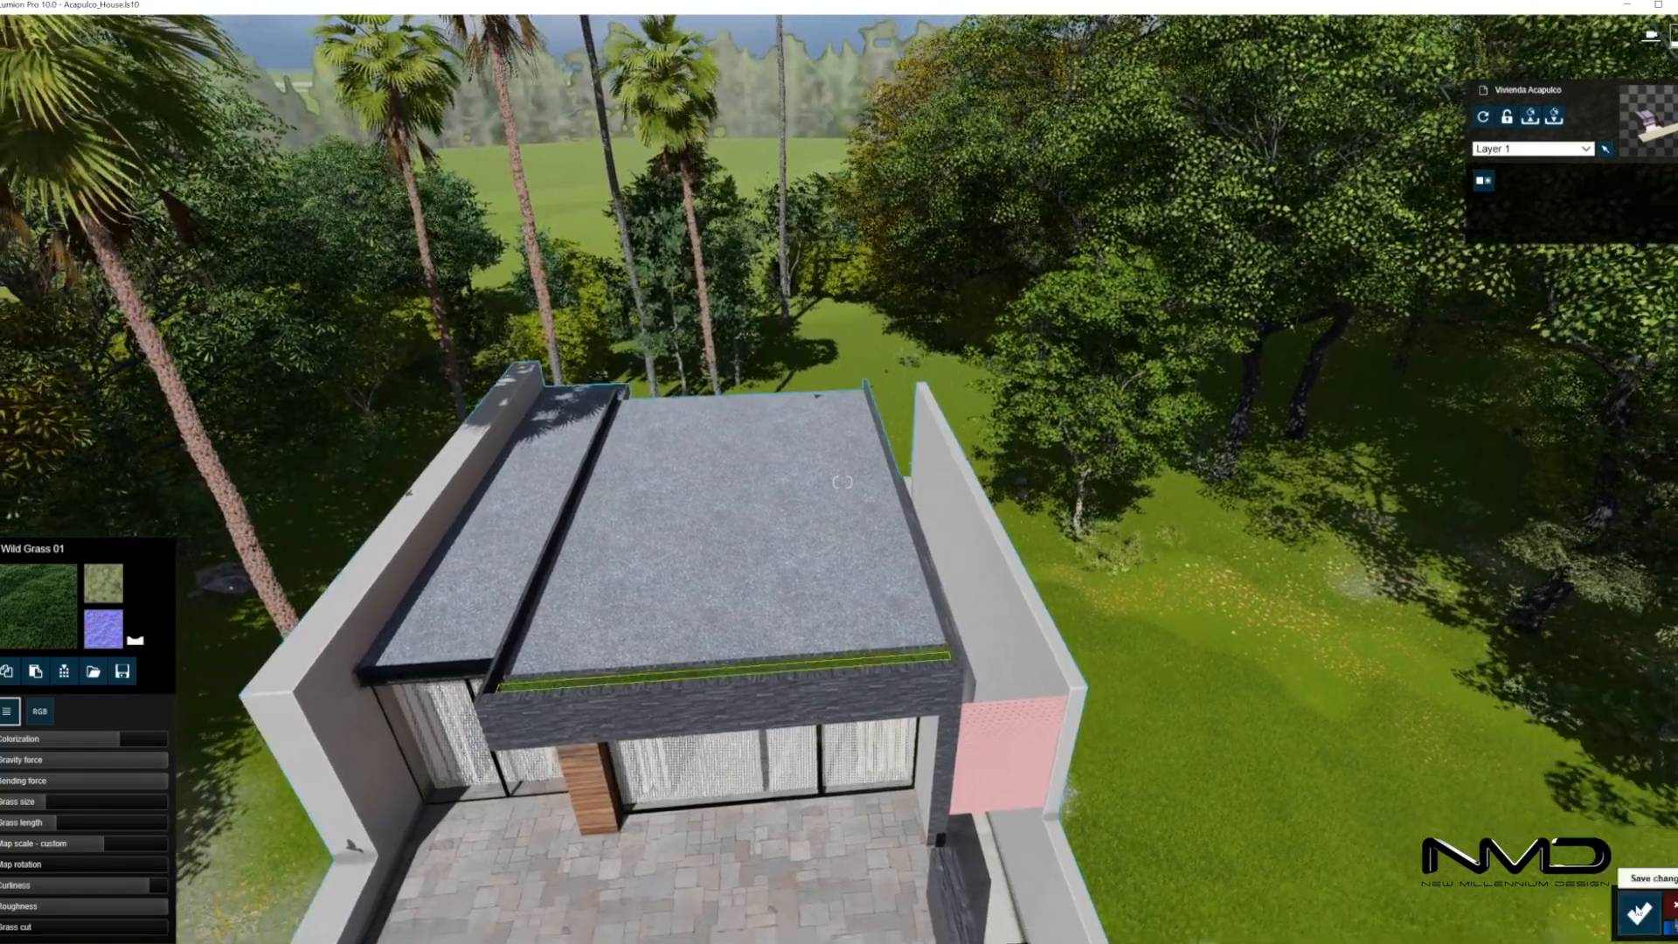
pyautogui.click(1639, 913)
# Apply Polii Metal StainlessSteelPatternedCrossHatched 001 2K to the pink louvered screens between the stone and side walls
pyautogui.moveTo(814, 775); pyautogui.dragTo(776, 865, button='right')
pyautogui.press('w')
pyautogui.press('s')
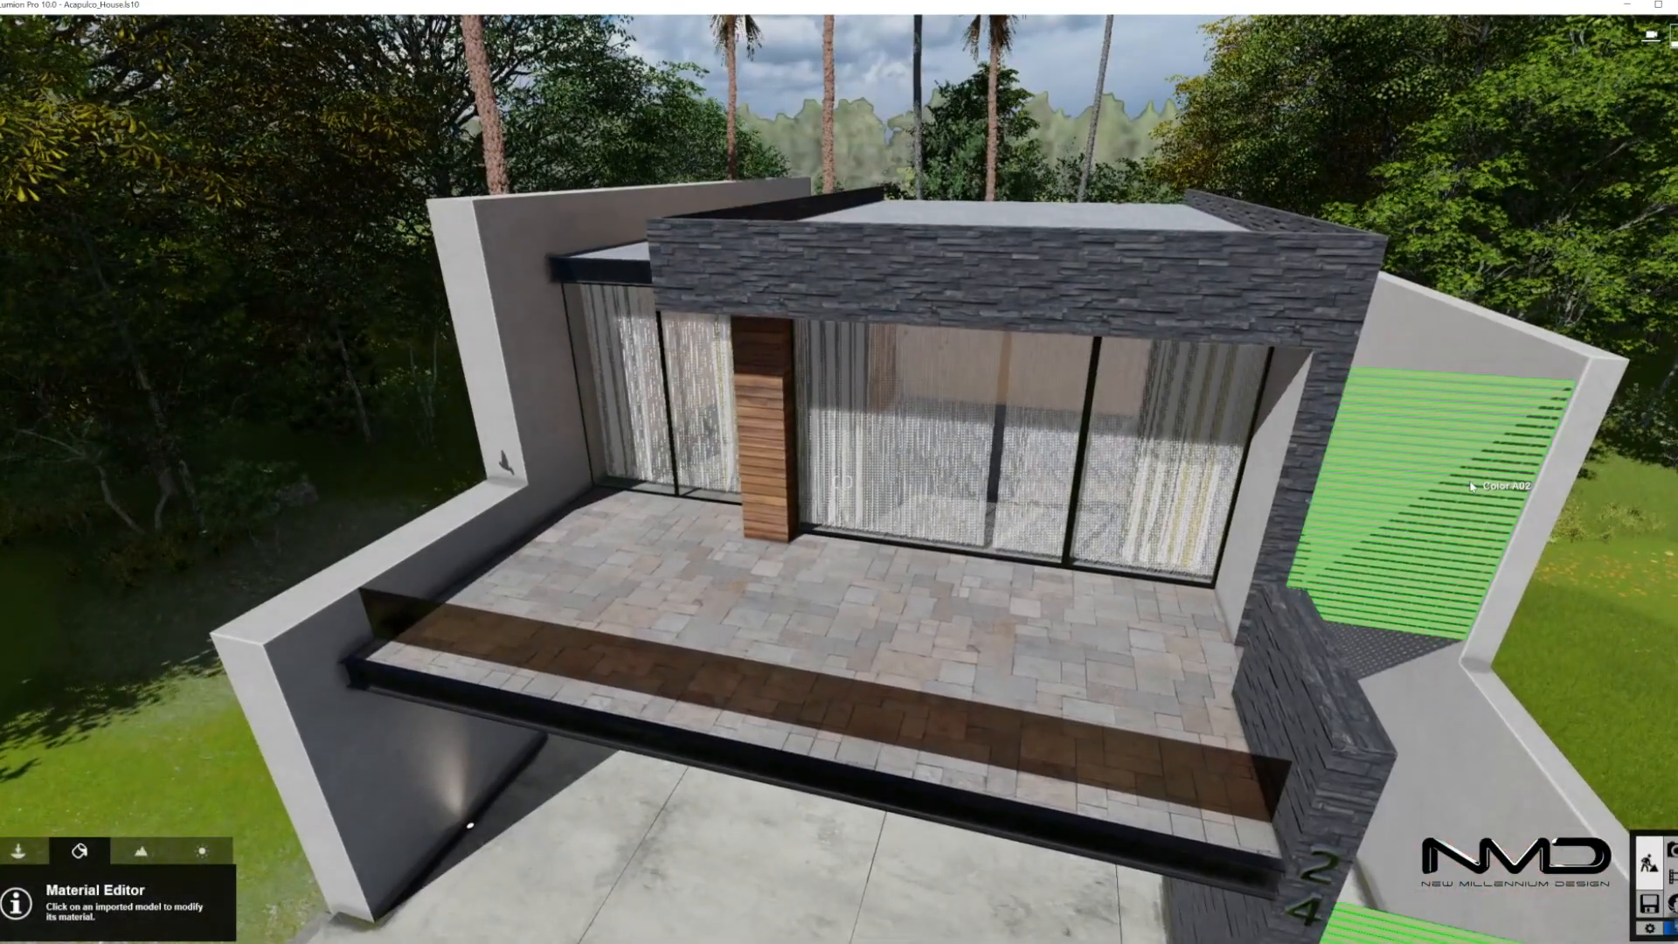
pyautogui.click(983, 561)
pyautogui.click(734, 751)
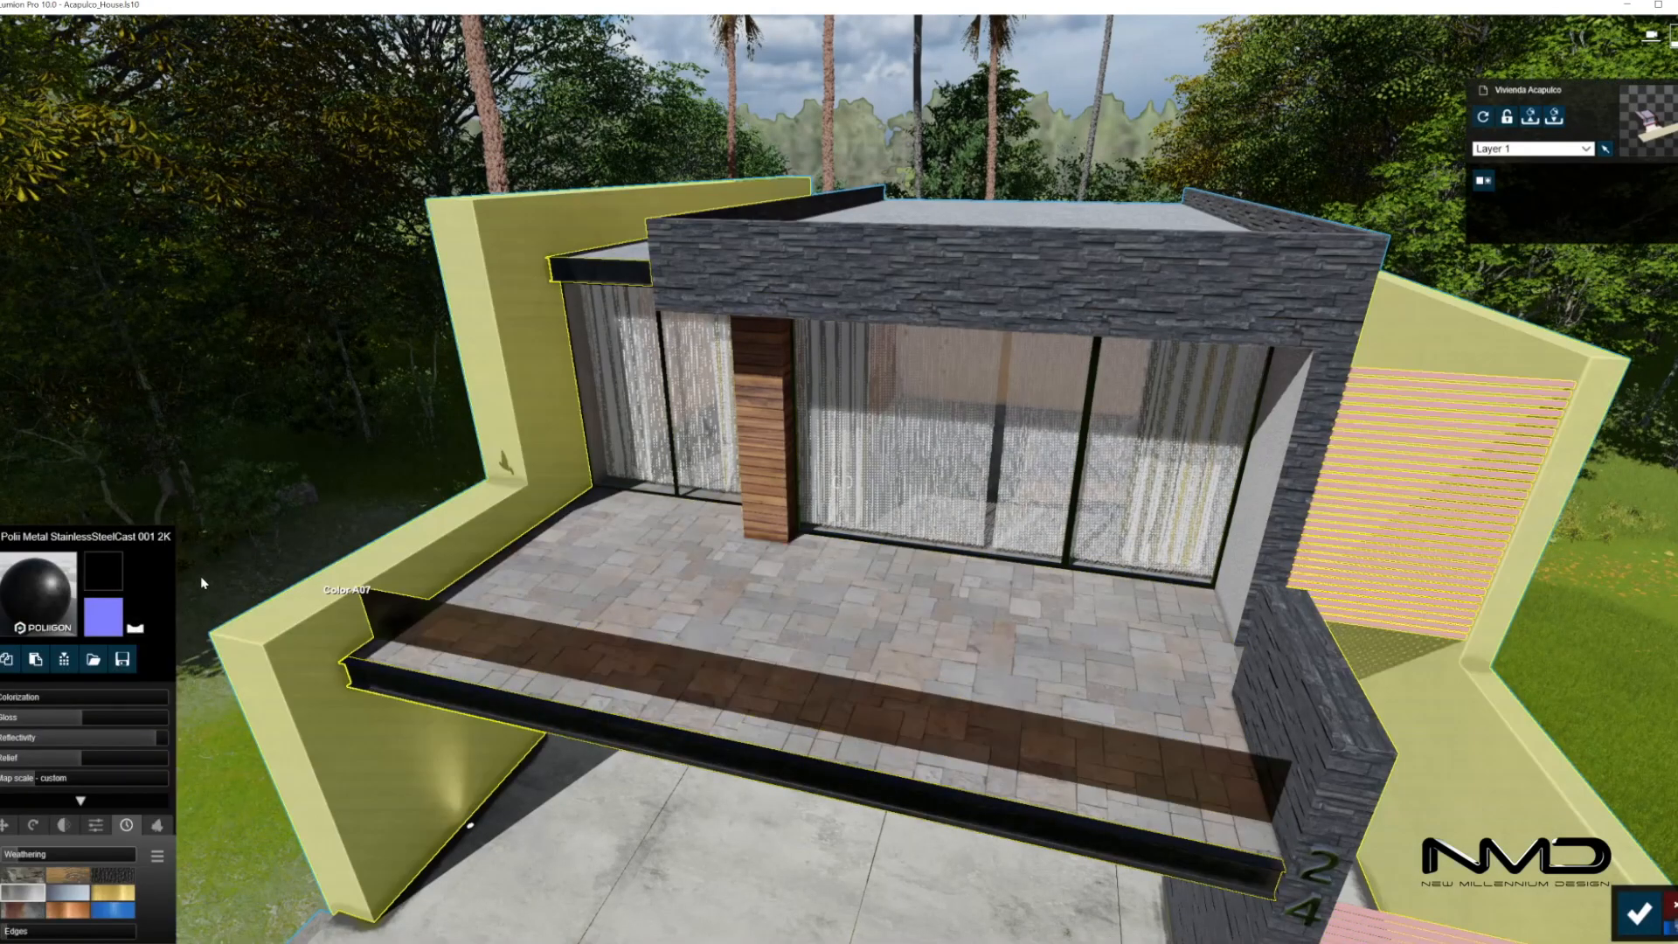
pyautogui.click(354, 572)
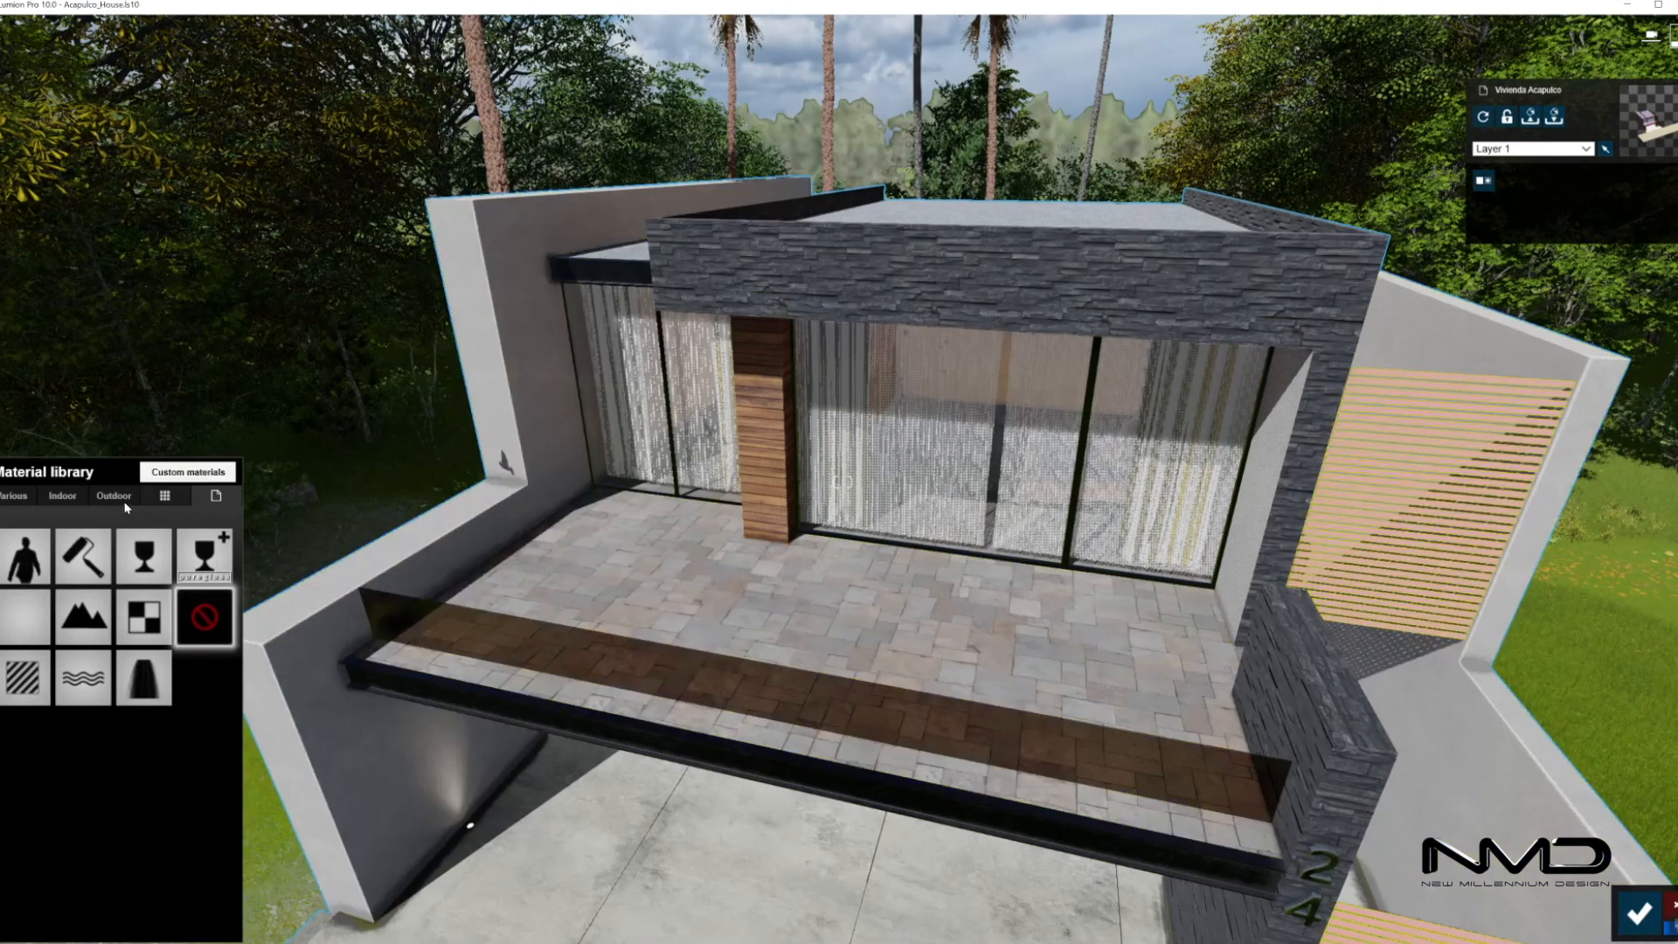
pyautogui.click(164, 535)
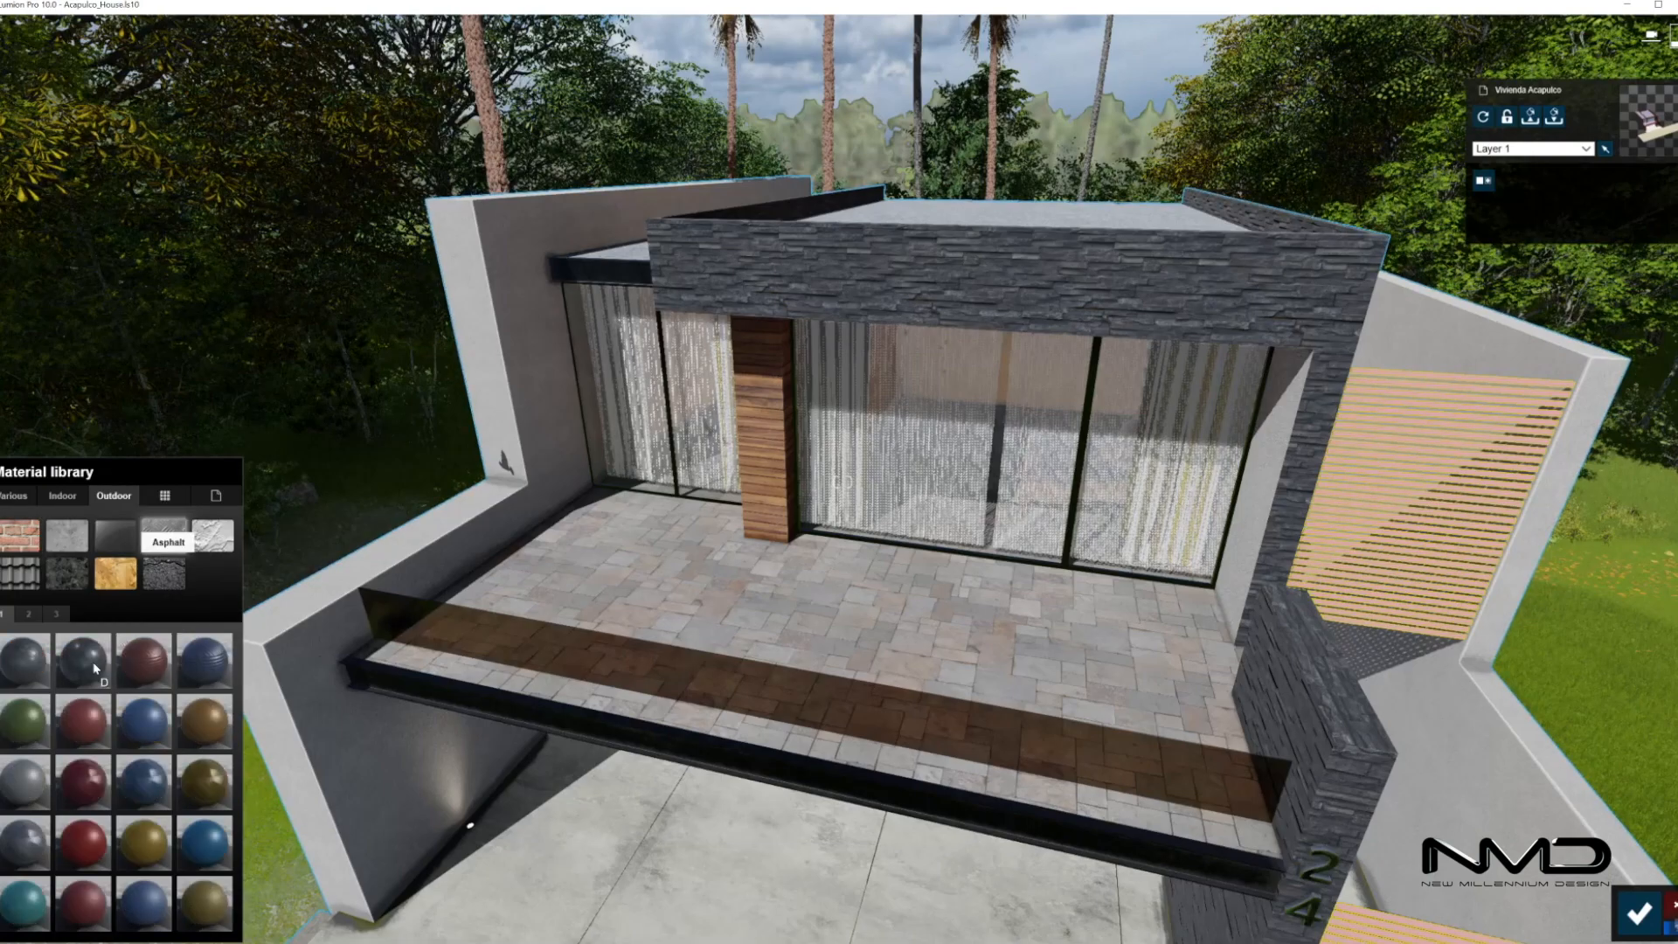
pyautogui.click(58, 615)
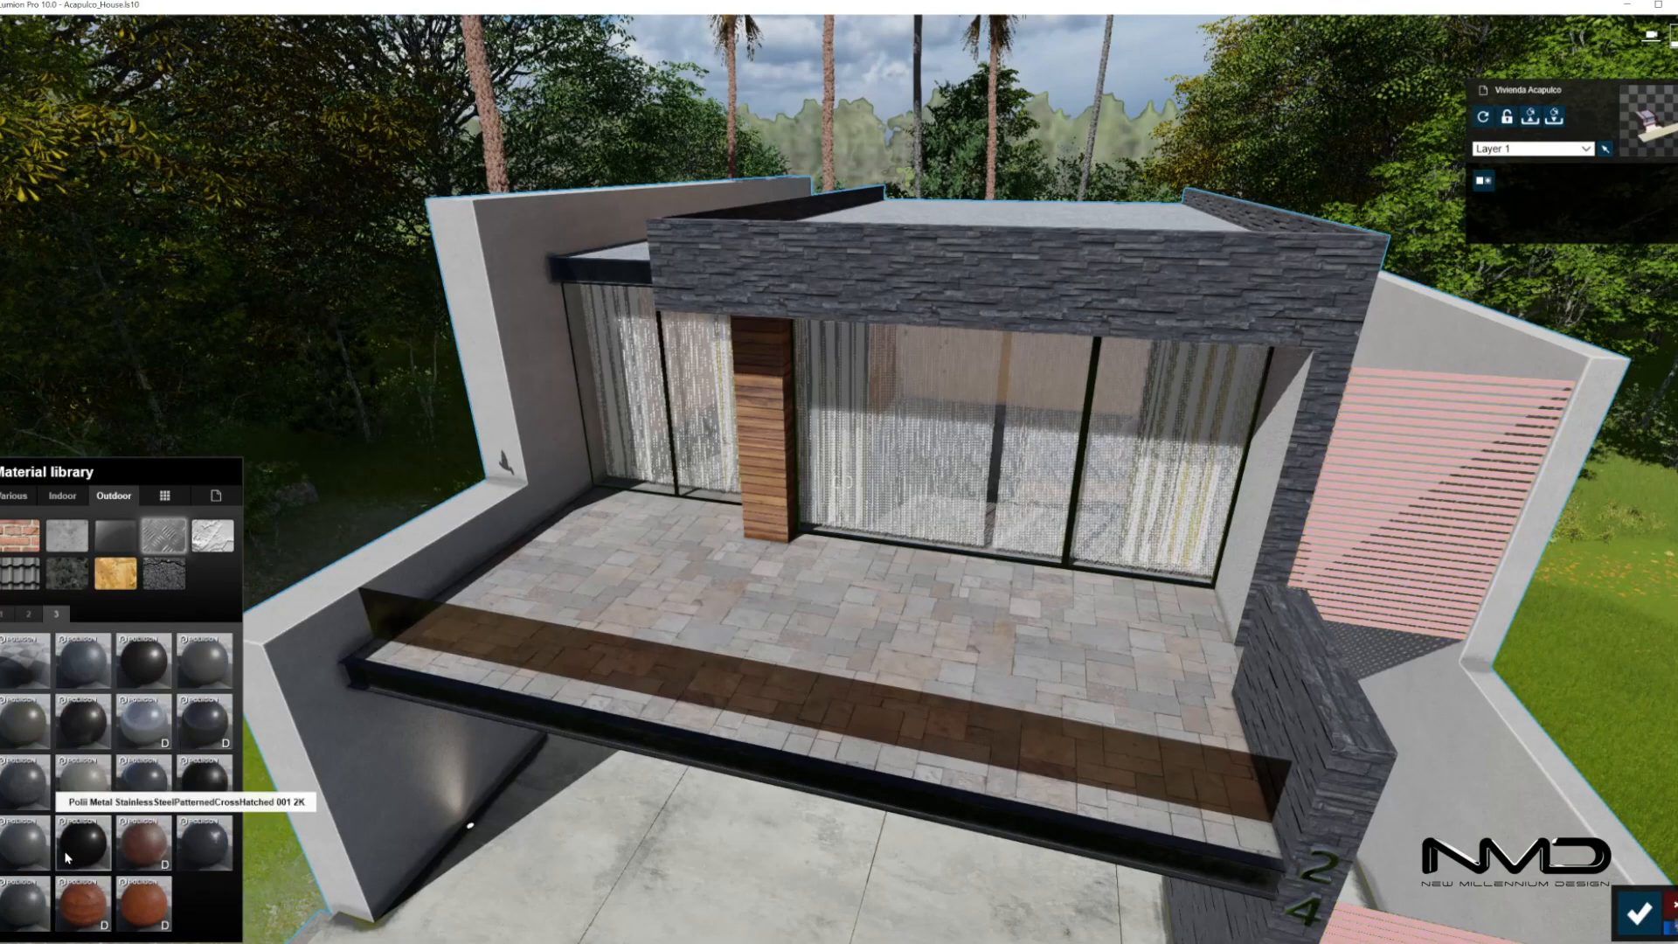
pyautogui.click(94, 737)
# Reduce the louver metal's gloss slightly, set its weathering to 0.1, and save the material changes
pyautogui.moveTo(78, 723); pyautogui.dragTo(74, 723)
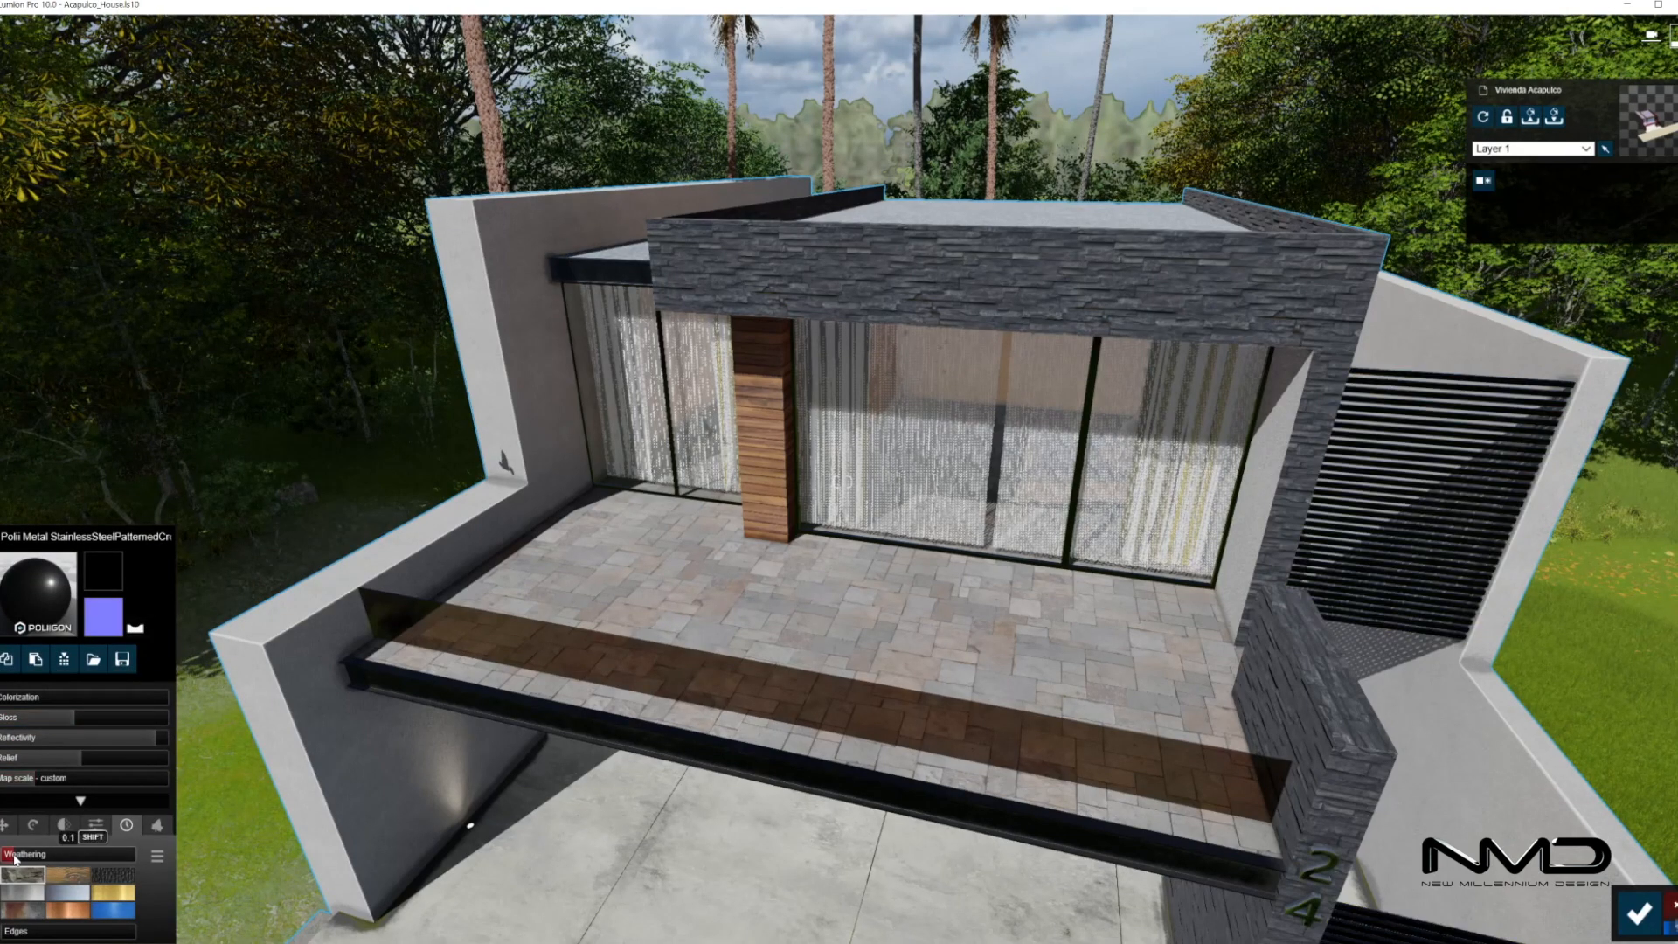
pyautogui.moveTo(76, 864); pyautogui.dragTo(455, 913, button='right')
pyautogui.press('w')
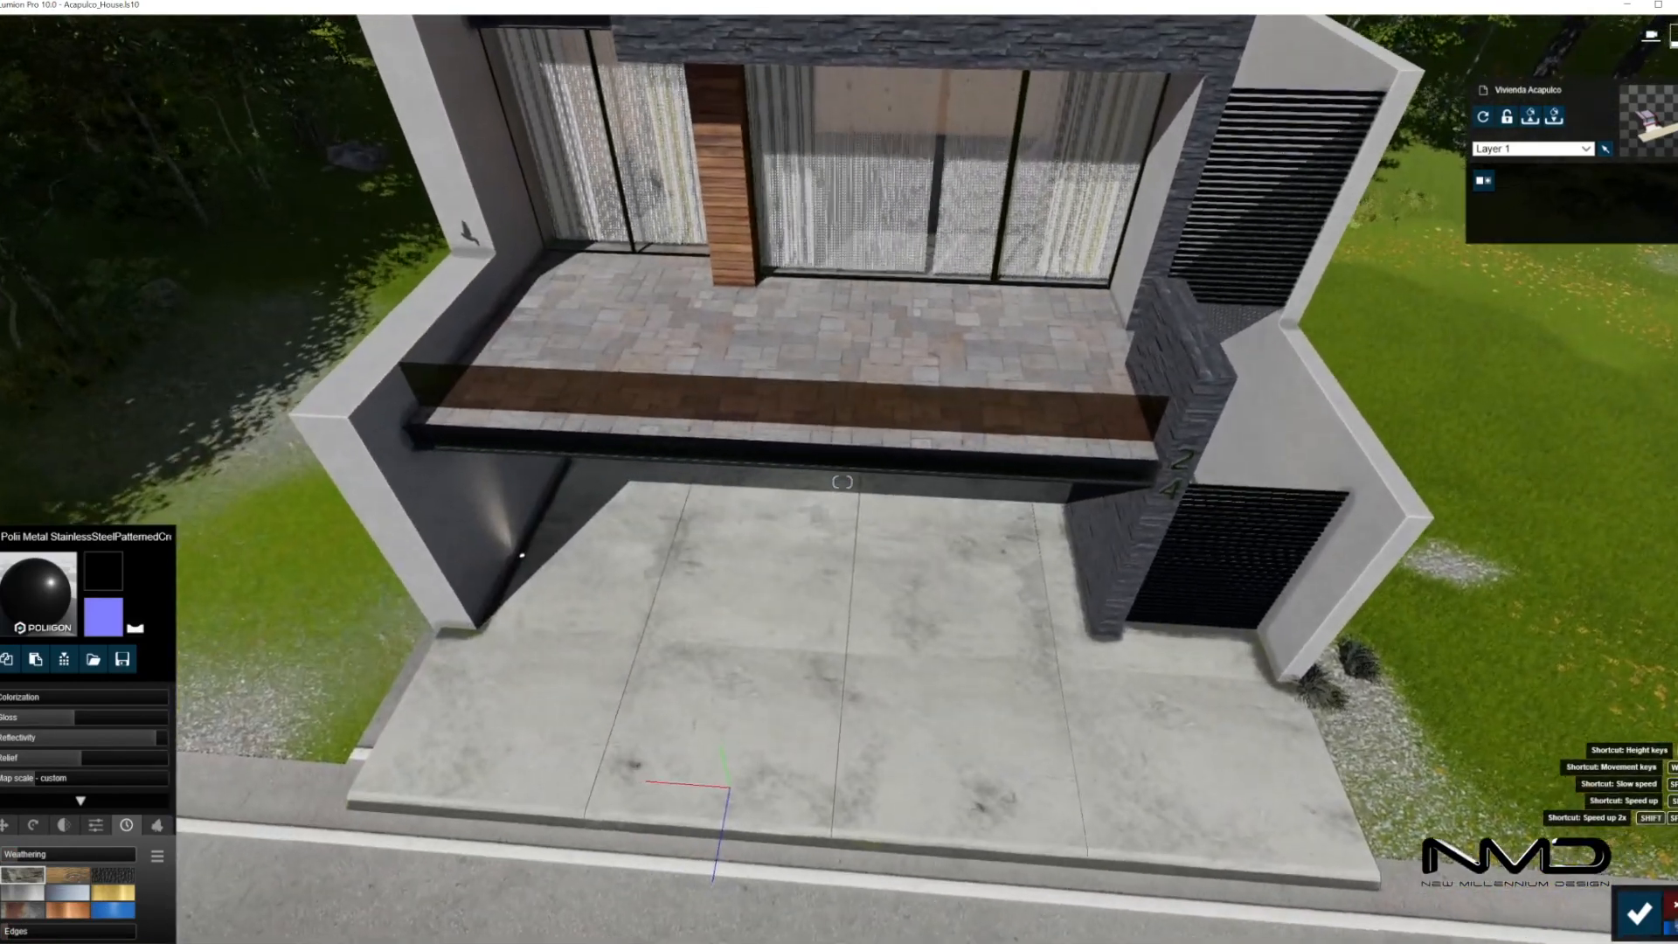
pyautogui.press('w')
pyautogui.moveTo(842, 482); pyautogui.dragTo(843, 289, button='right')
pyautogui.press('s')
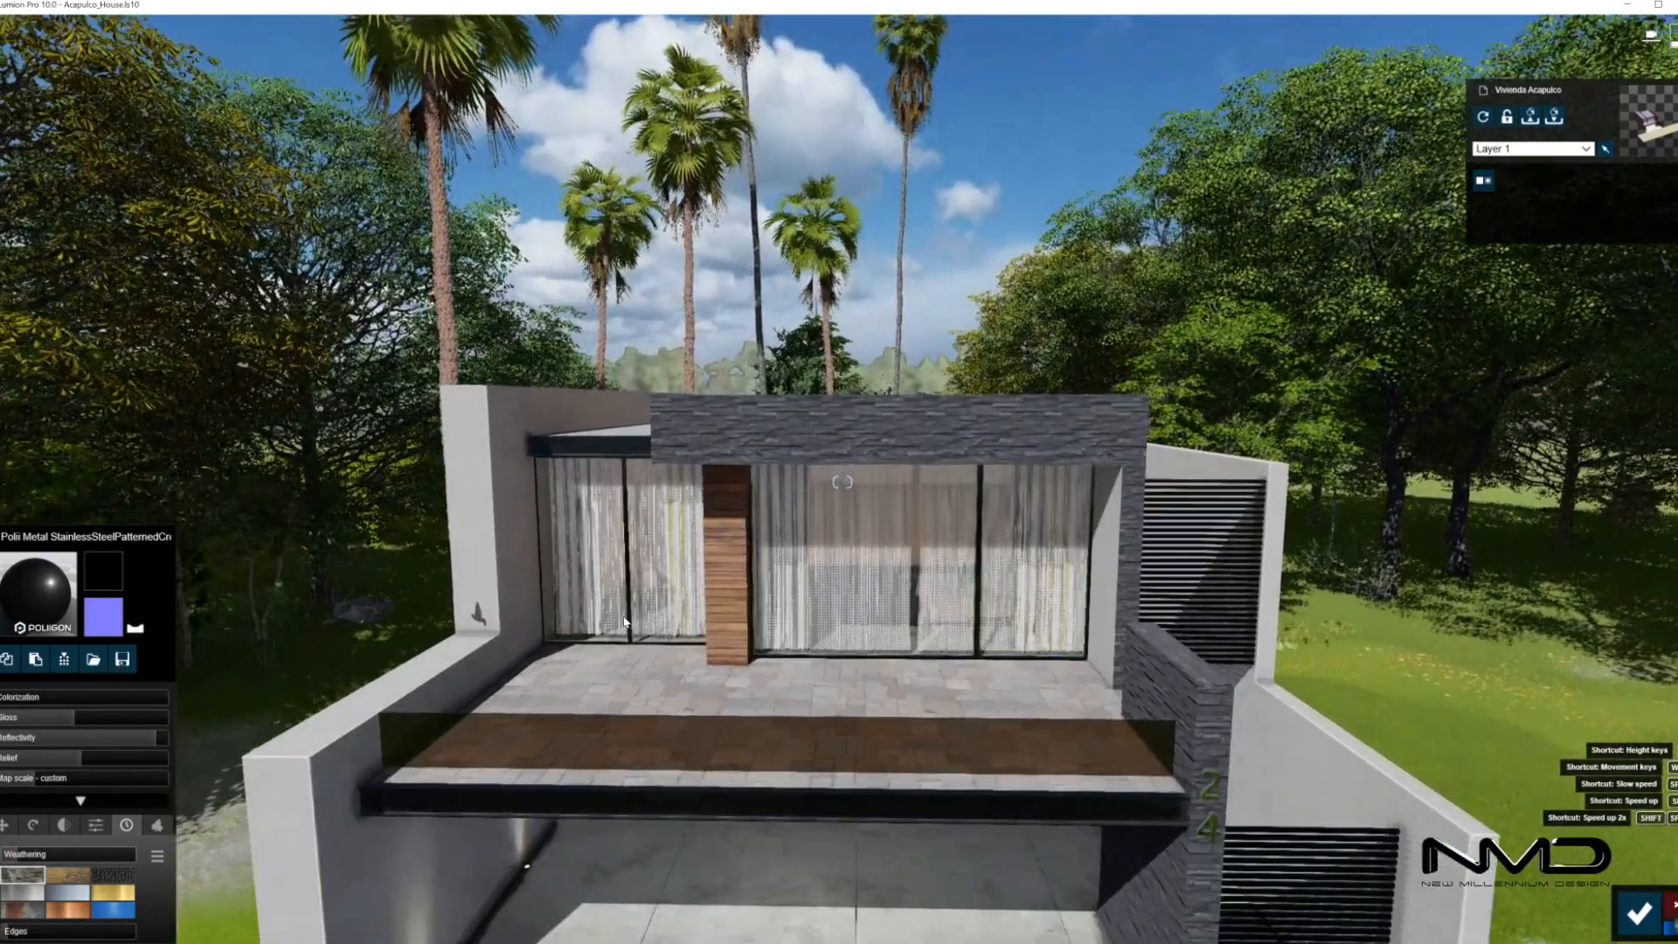
pyautogui.click(1638, 913)
# Place a dense row of fine-detail hedgehog agave 001 plants along the grass planter at the roof's front edge
pyautogui.moveTo(862, 524); pyautogui.dragTo(844, 677, button='right')
pyautogui.press('s')
pyautogui.click(19, 851)
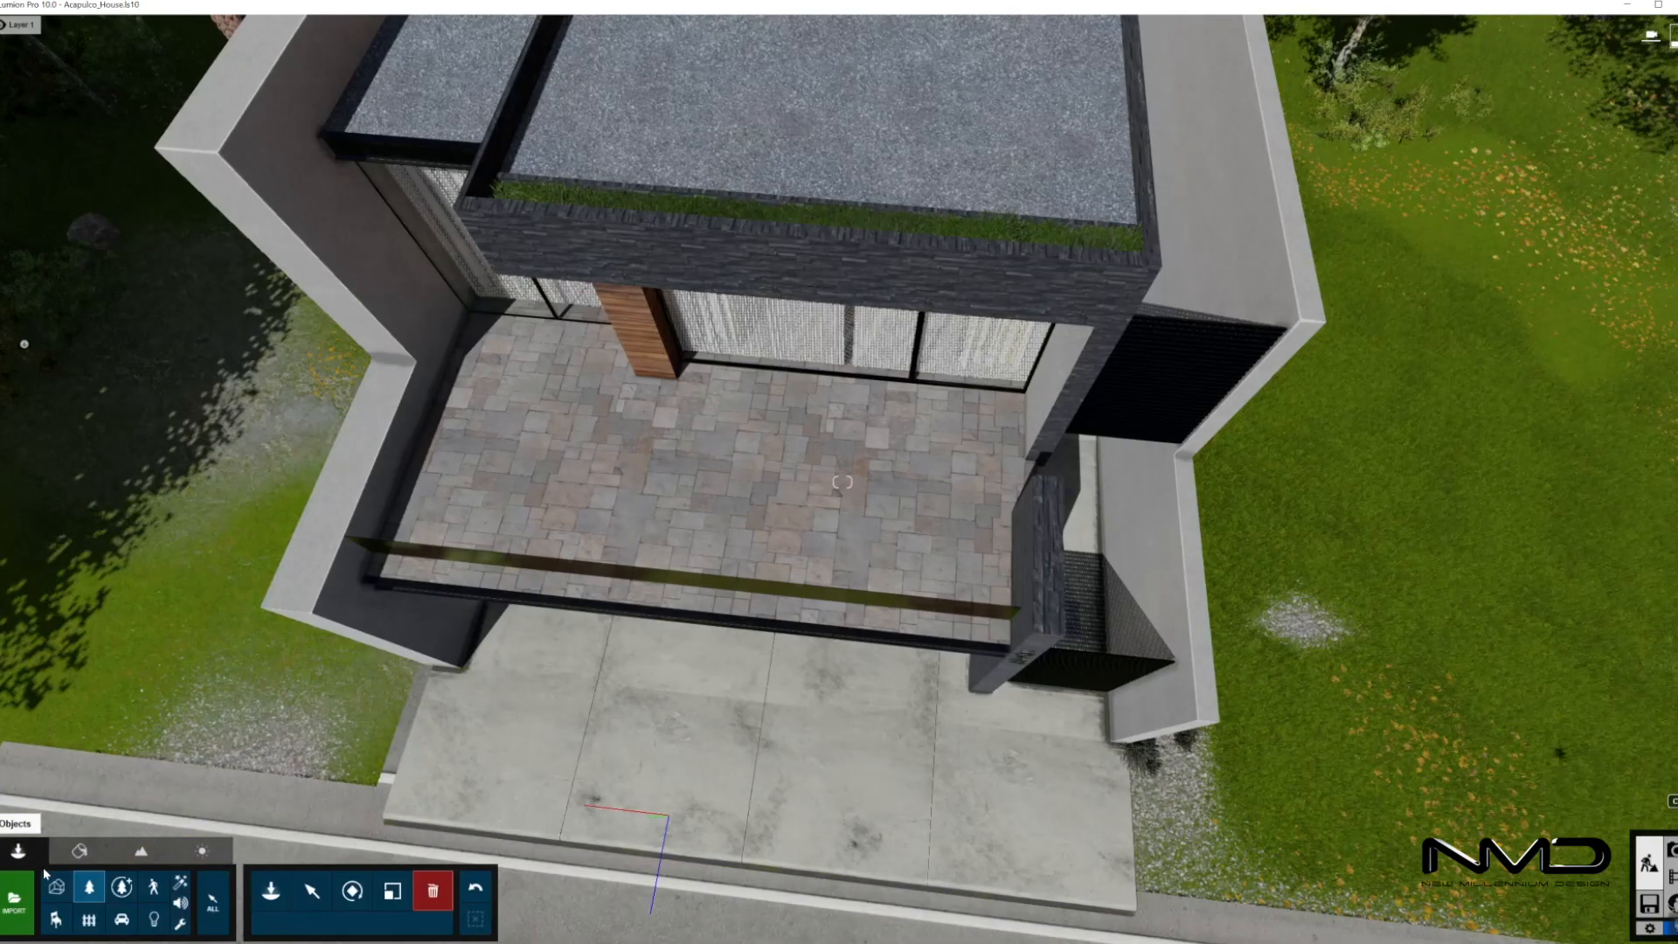
pyautogui.click(282, 892)
pyautogui.click(70, 127)
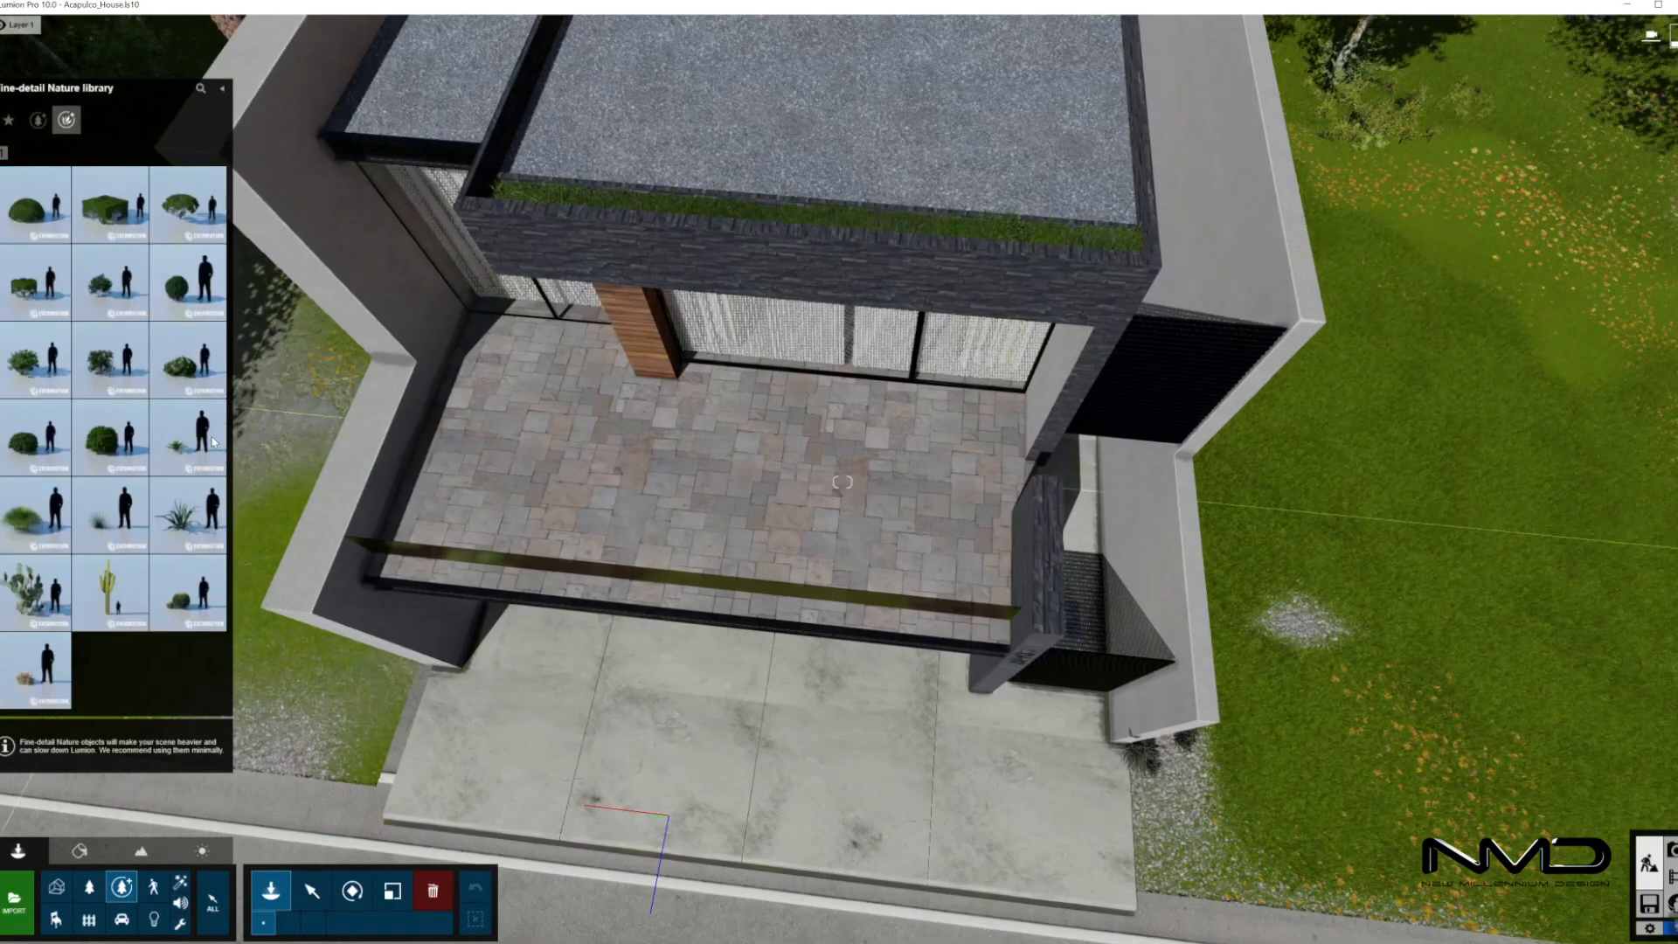
pyautogui.click(122, 549)
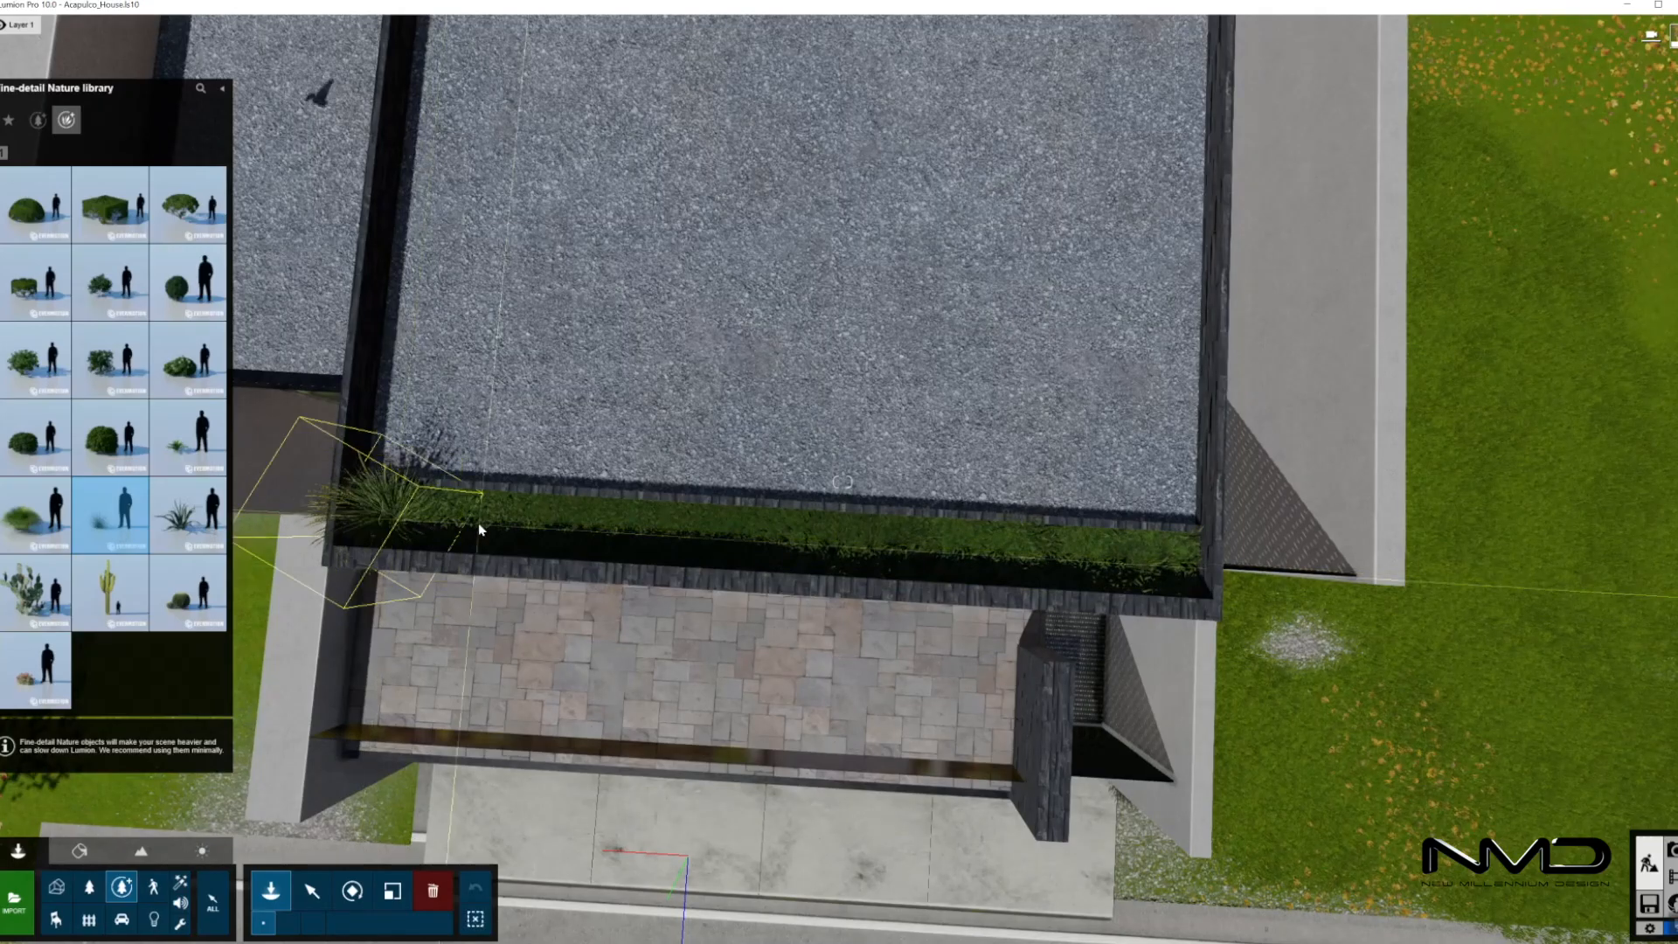
pyautogui.click(481, 527)
pyautogui.click(612, 535)
pyautogui.click(820, 550)
pyautogui.click(878, 551)
pyautogui.click(973, 554)
pyautogui.click(1089, 569)
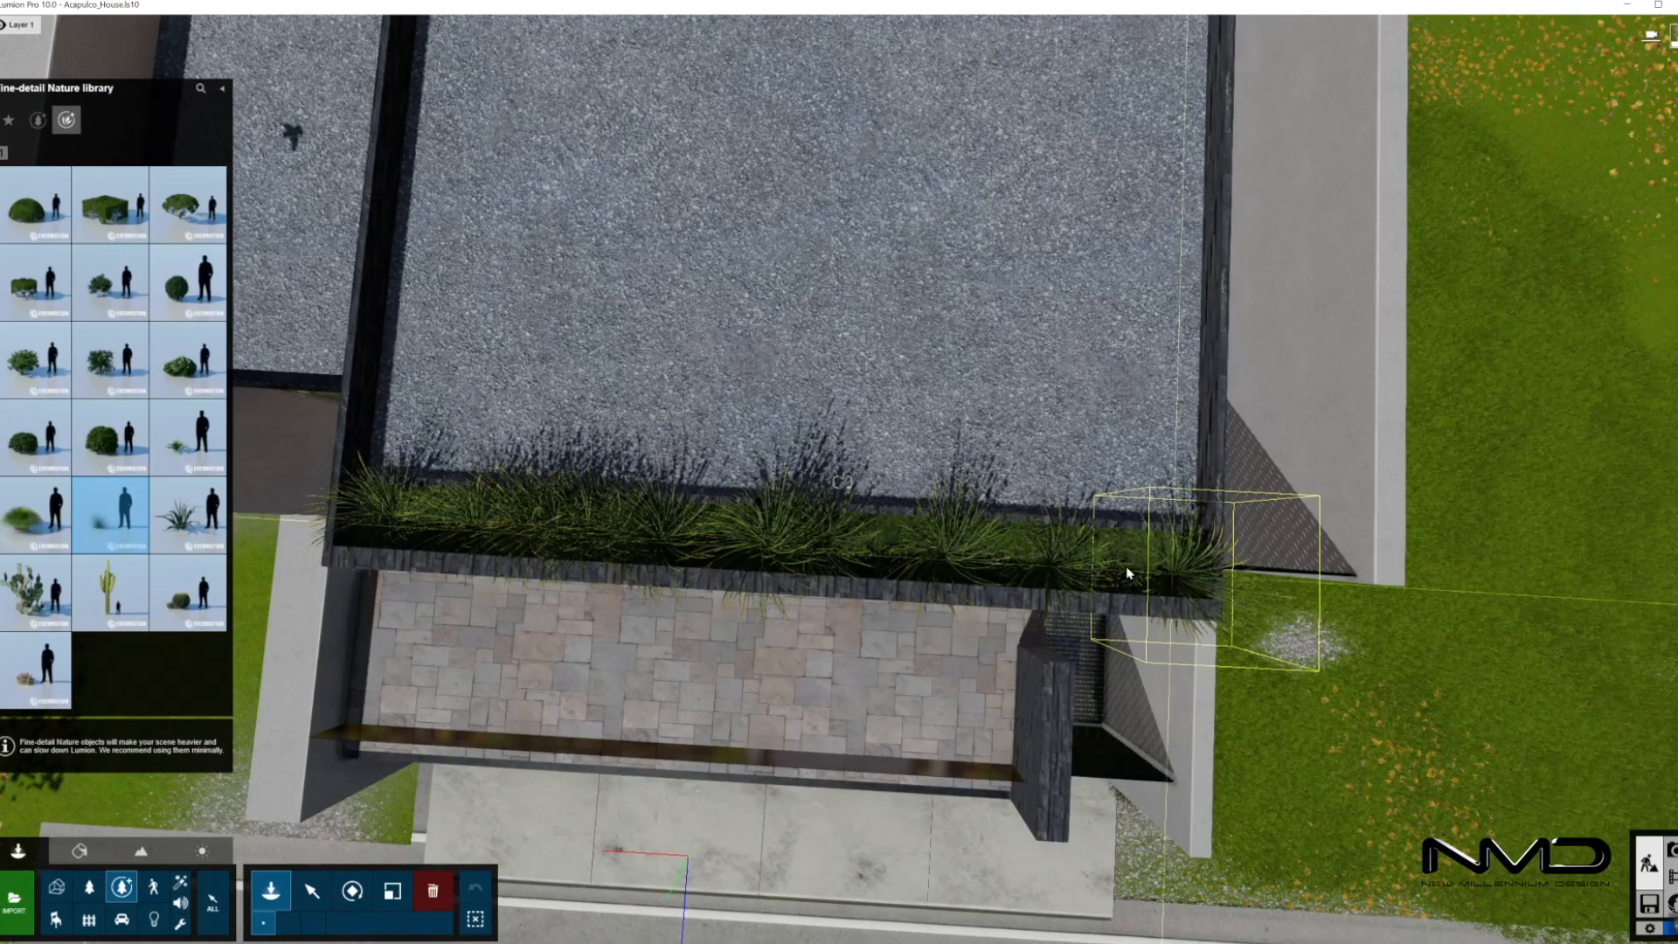
pyautogui.click(1127, 573)
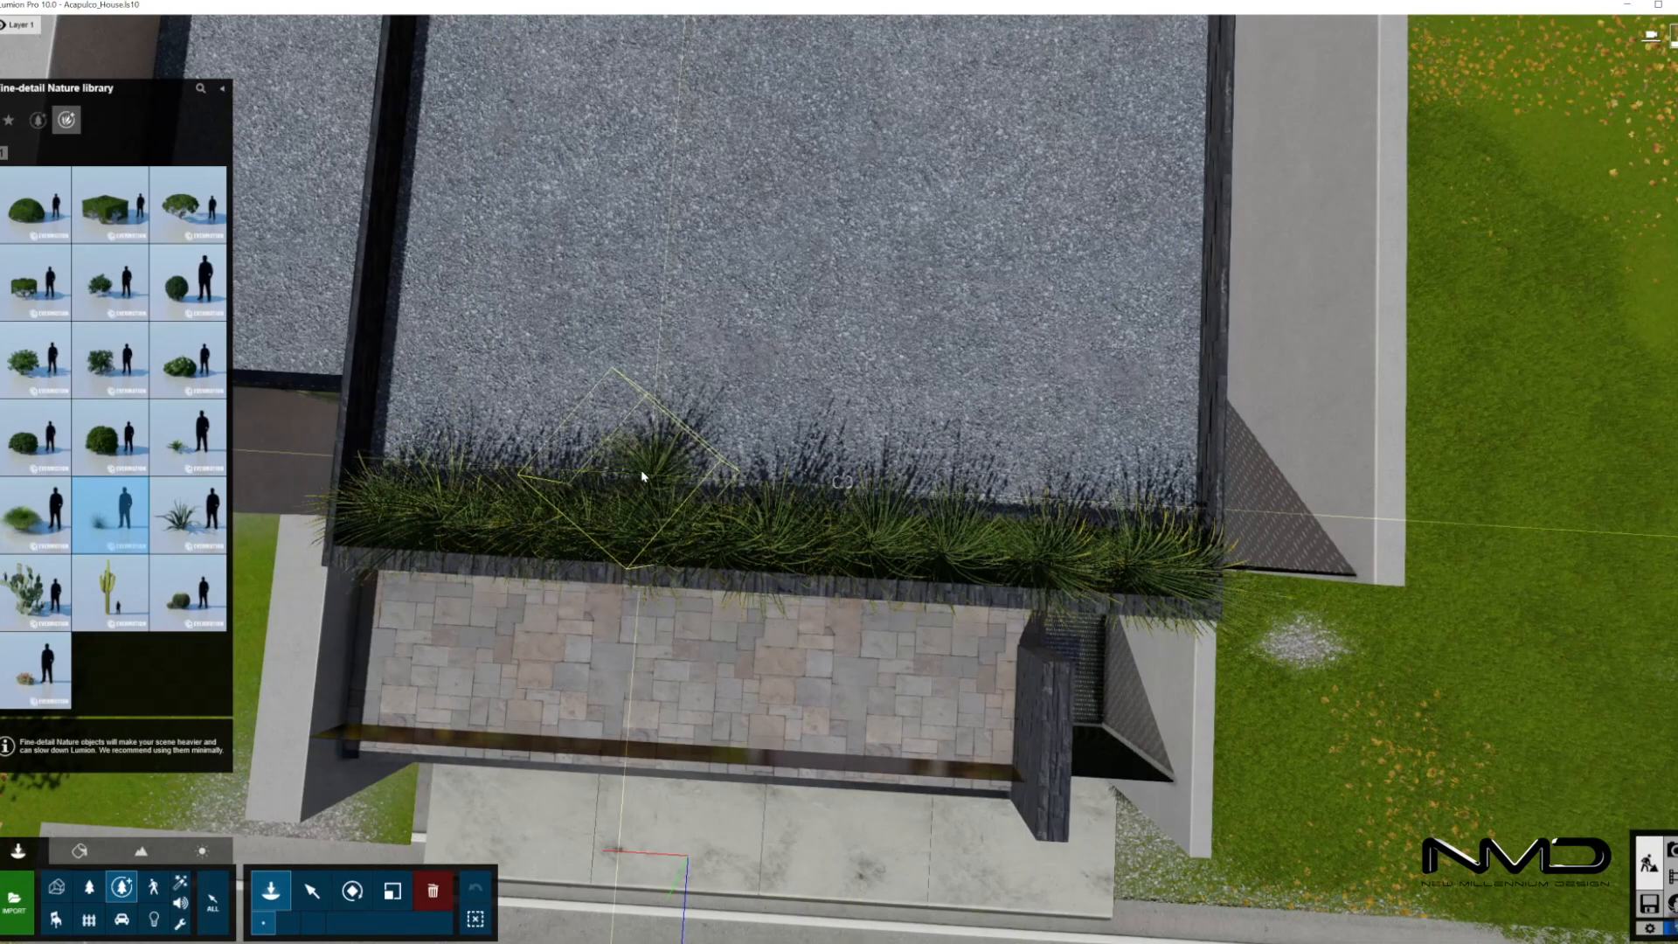
# Select all the hedgehog agaves in the roof planter and randomize their sizes
pyautogui.keyDown('ctrl'); pyautogui.moveTo(281, 391); pyautogui.dragTo(1235, 642); pyautogui.keyUp('ctrl')
pyautogui.click(1459, 163)
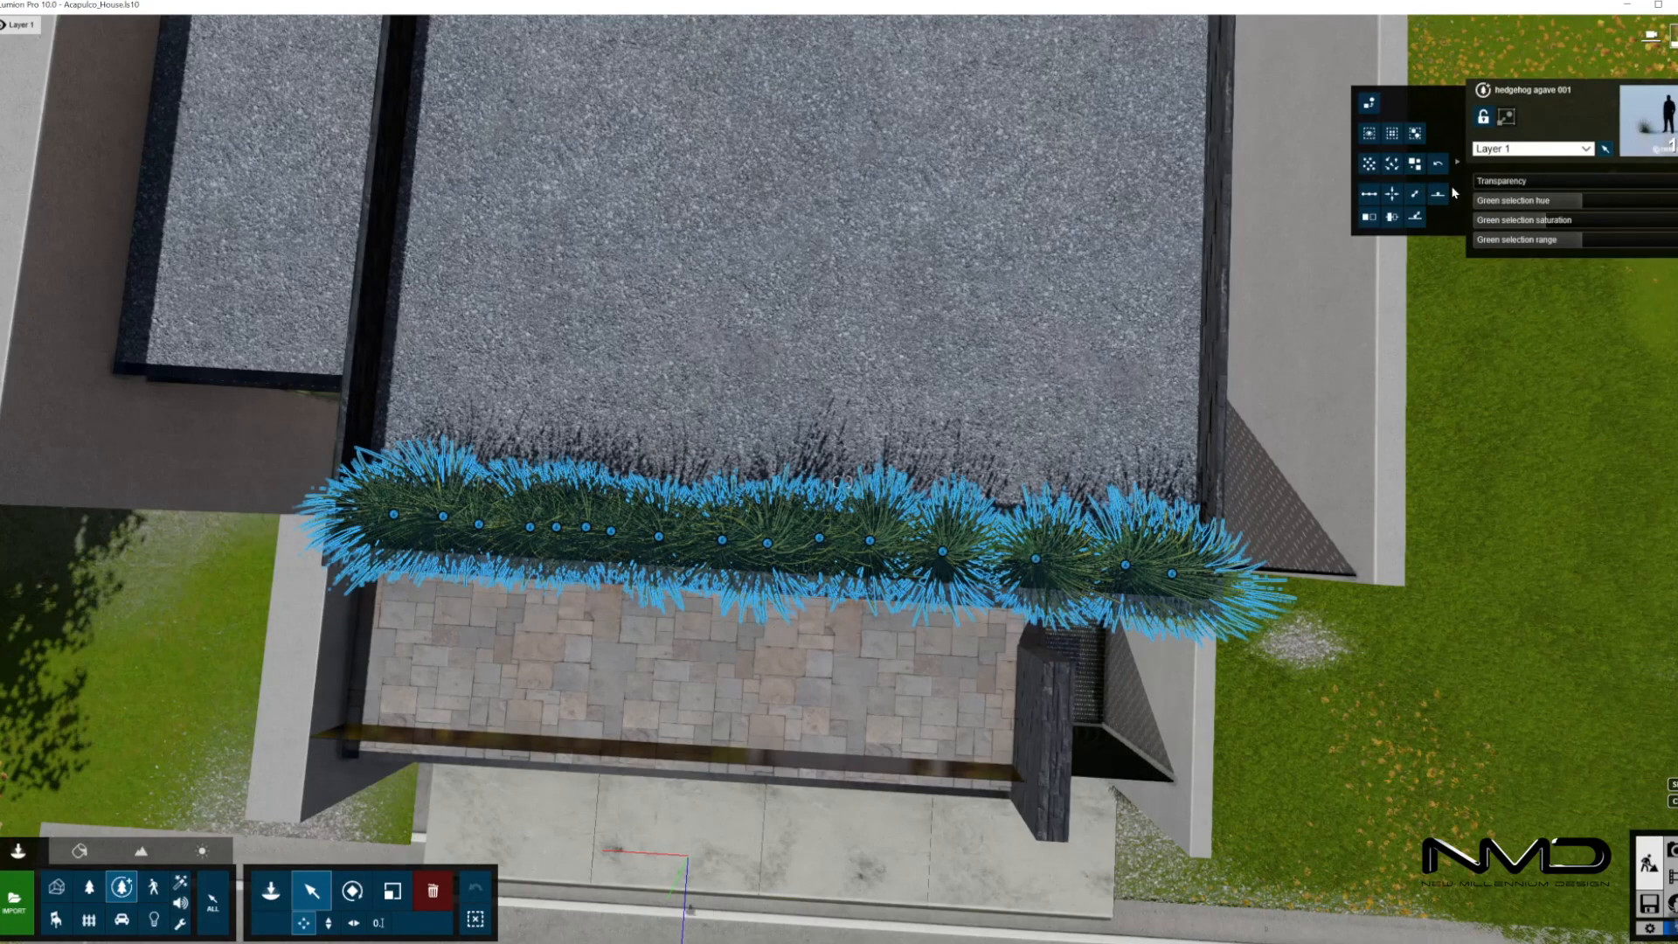
pyautogui.click(1392, 163)
pyautogui.click(1392, 163)
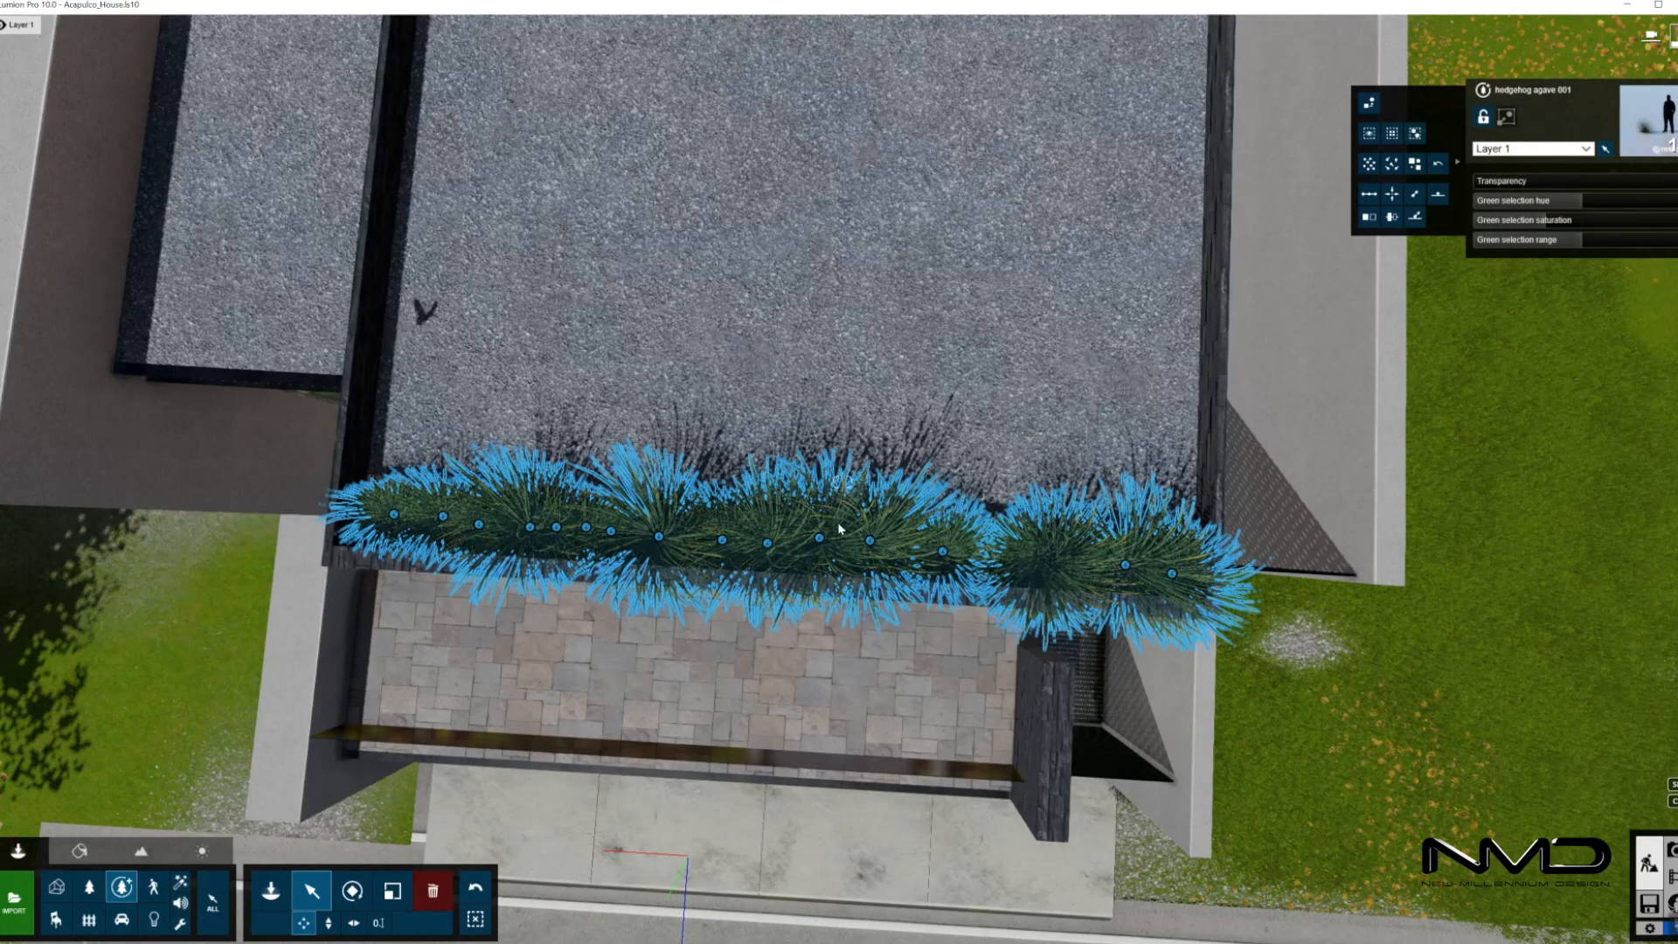
pyautogui.press('s')
pyautogui.moveTo(843, 481); pyautogui.dragTo(686, 675, button='right')
pyautogui.press('w')
pyautogui.press('s')
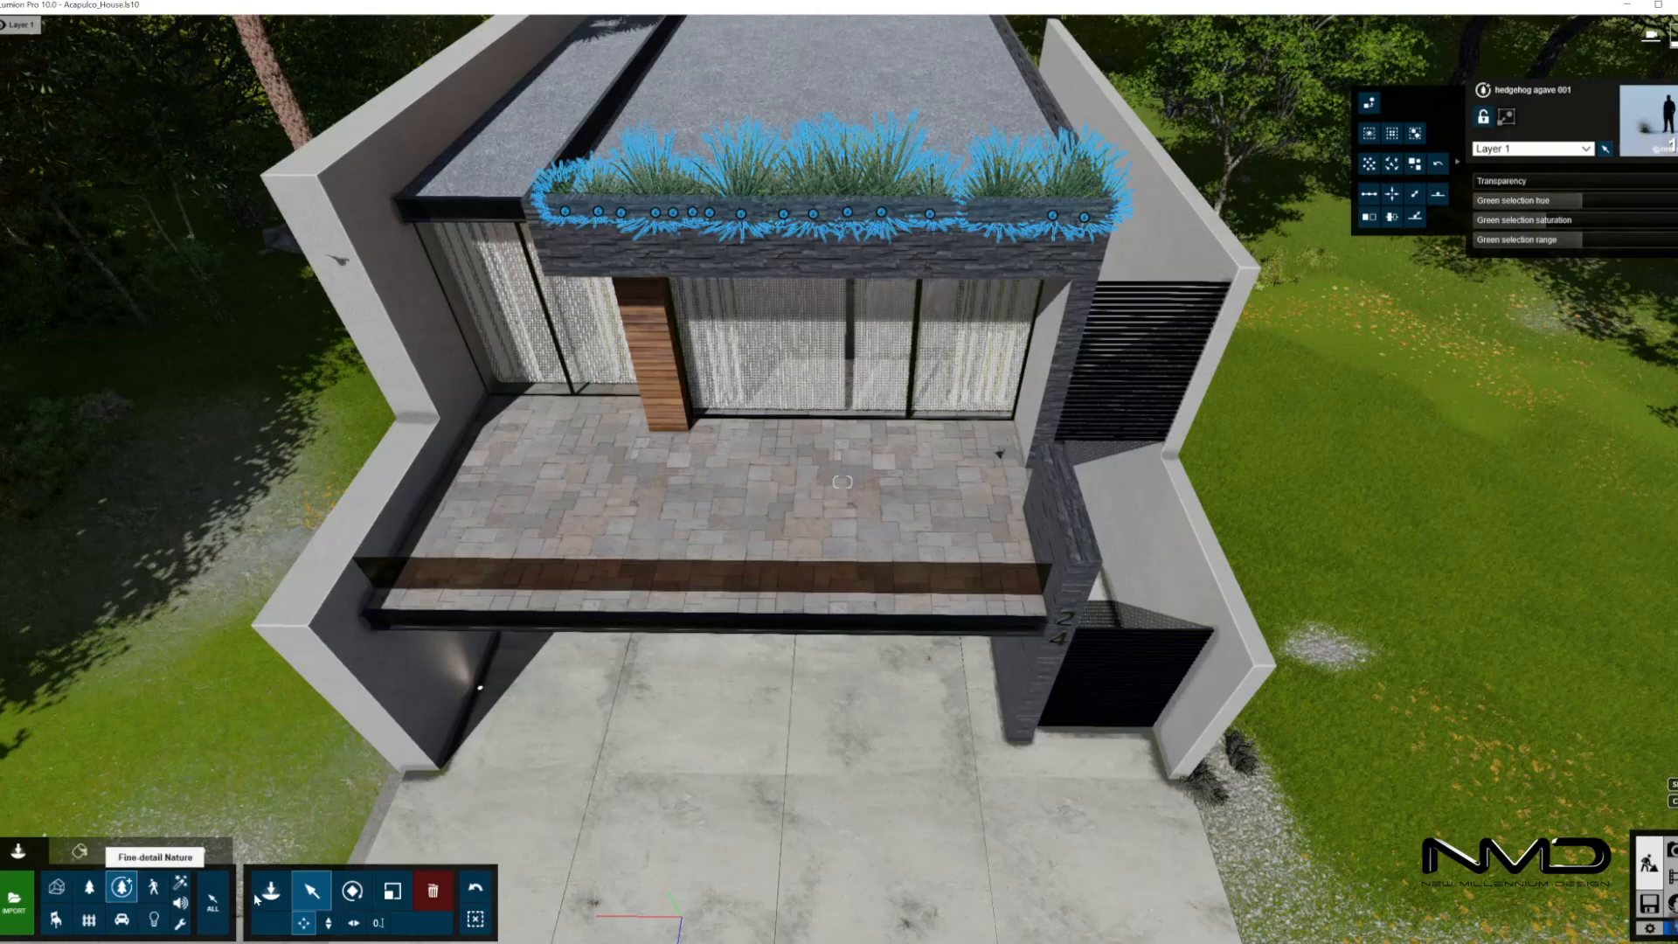
# Place the broad-leaved tropical plant from the fine-detail tree library in the side passage behind the lower louvered gate
pyautogui.click(271, 889)
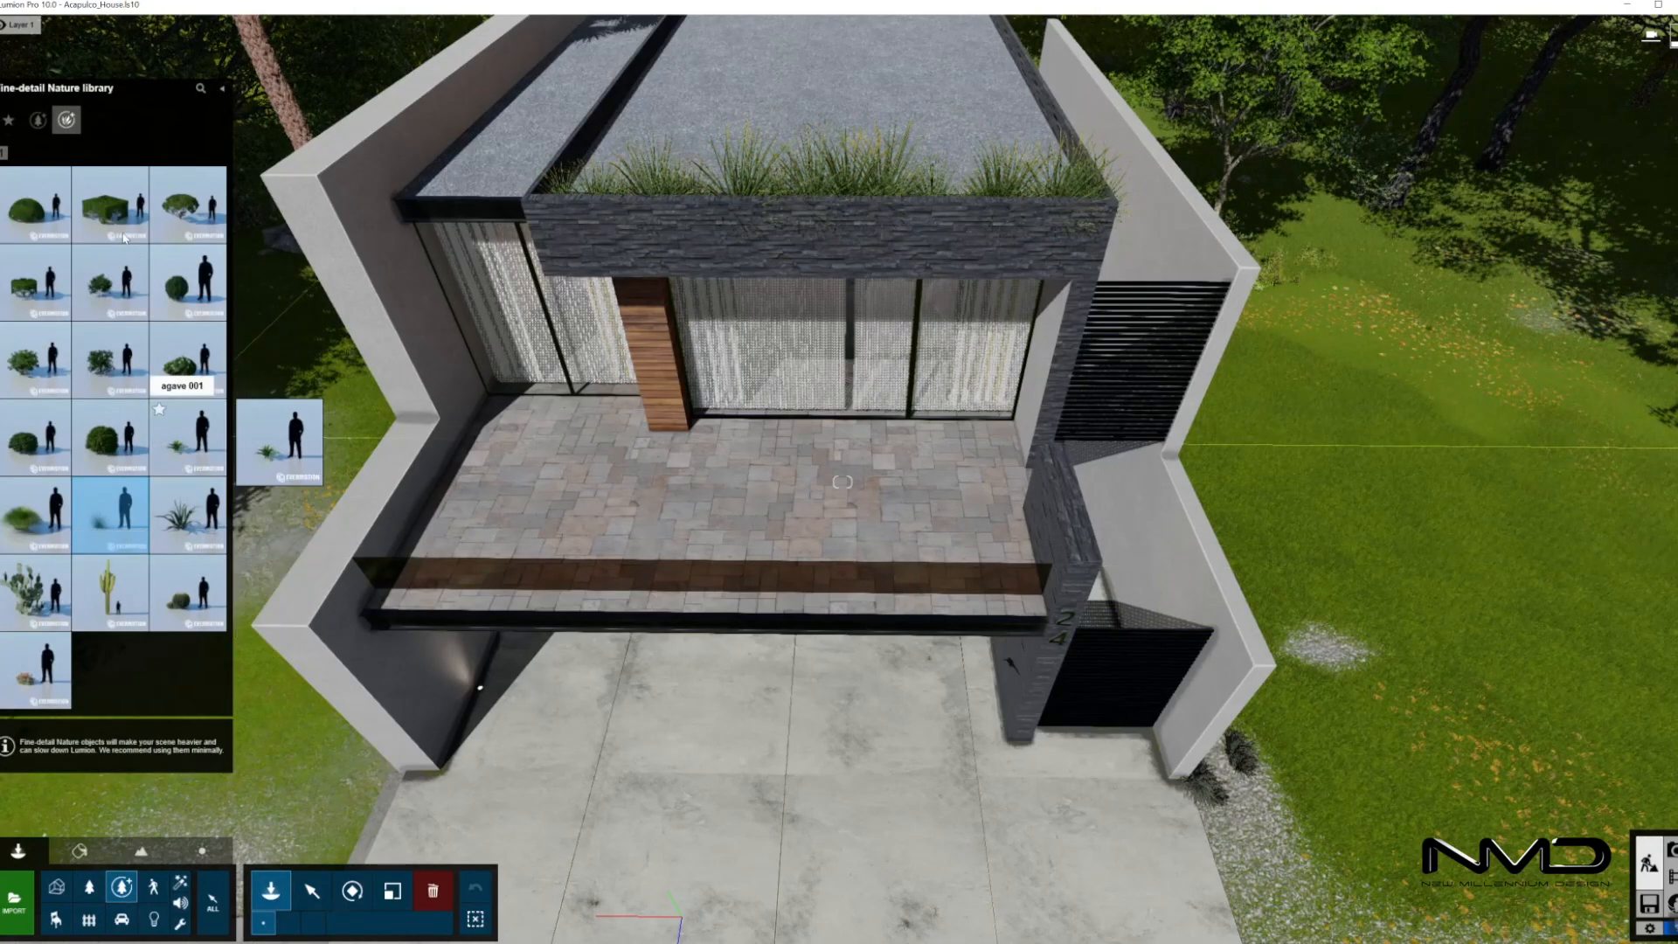
pyautogui.click(40, 126)
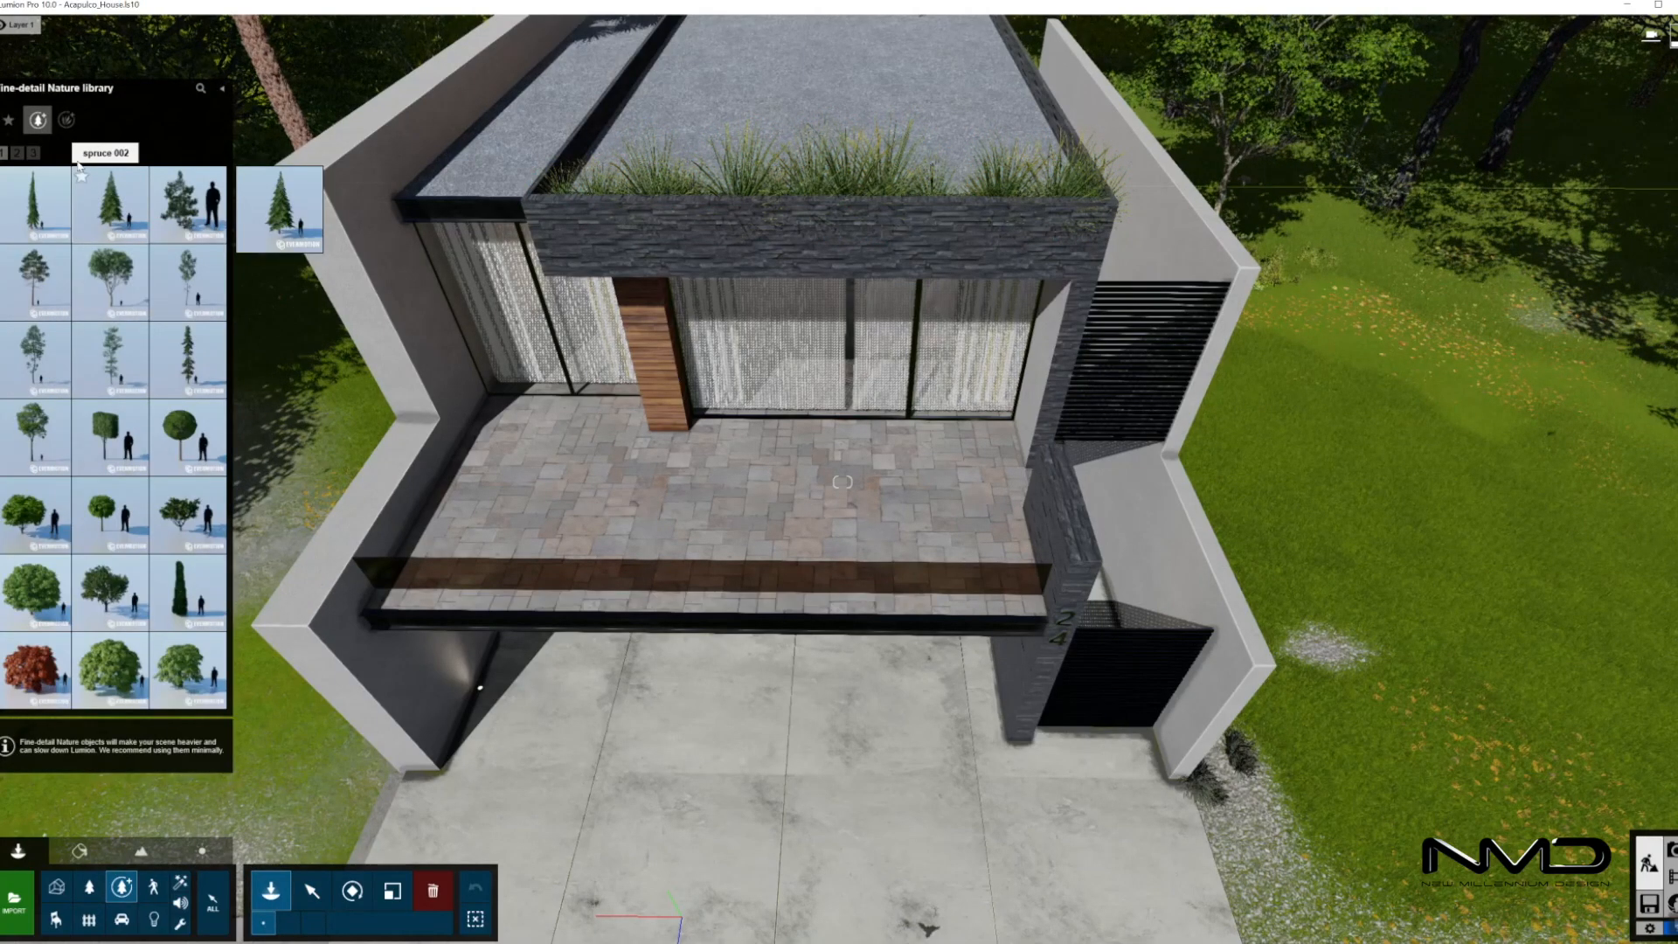
pyautogui.click(35, 154)
pyautogui.click(17, 154)
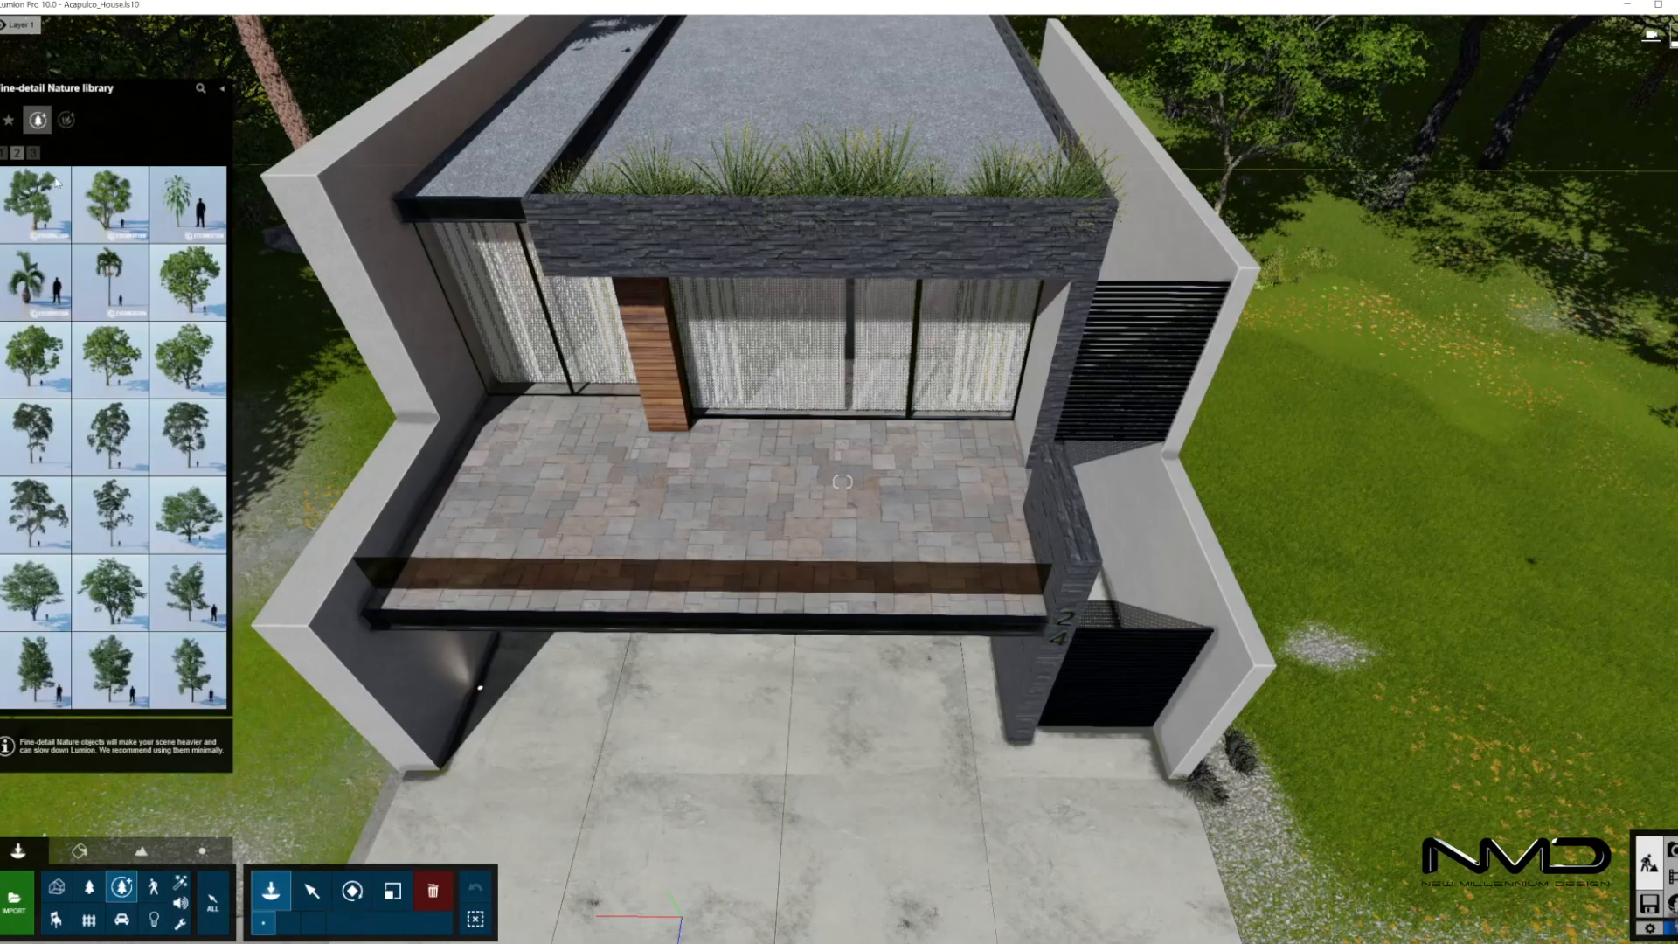
pyautogui.click(176, 232)
pyautogui.moveTo(757, 745); pyautogui.dragTo(793, 696, button='right')
pyautogui.press('w')
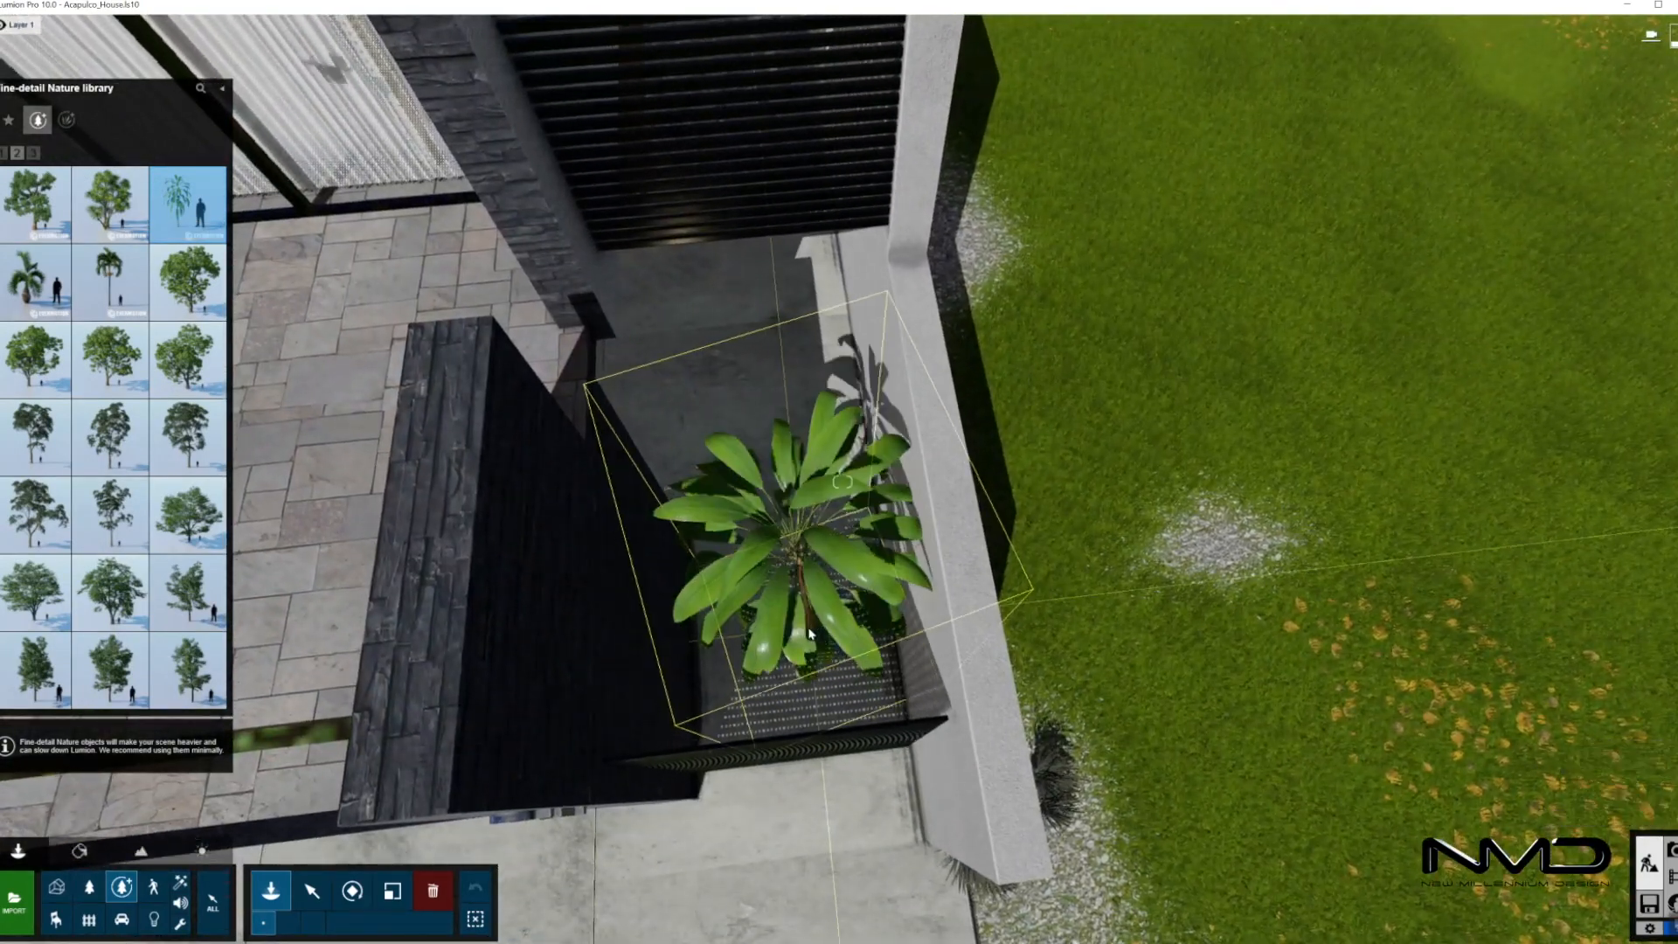
pyautogui.click(849, 633)
pyautogui.click(743, 699)
pyautogui.moveTo(743, 699); pyautogui.dragTo(718, 667, button='right')
pyautogui.press('s')
pyautogui.press('m')
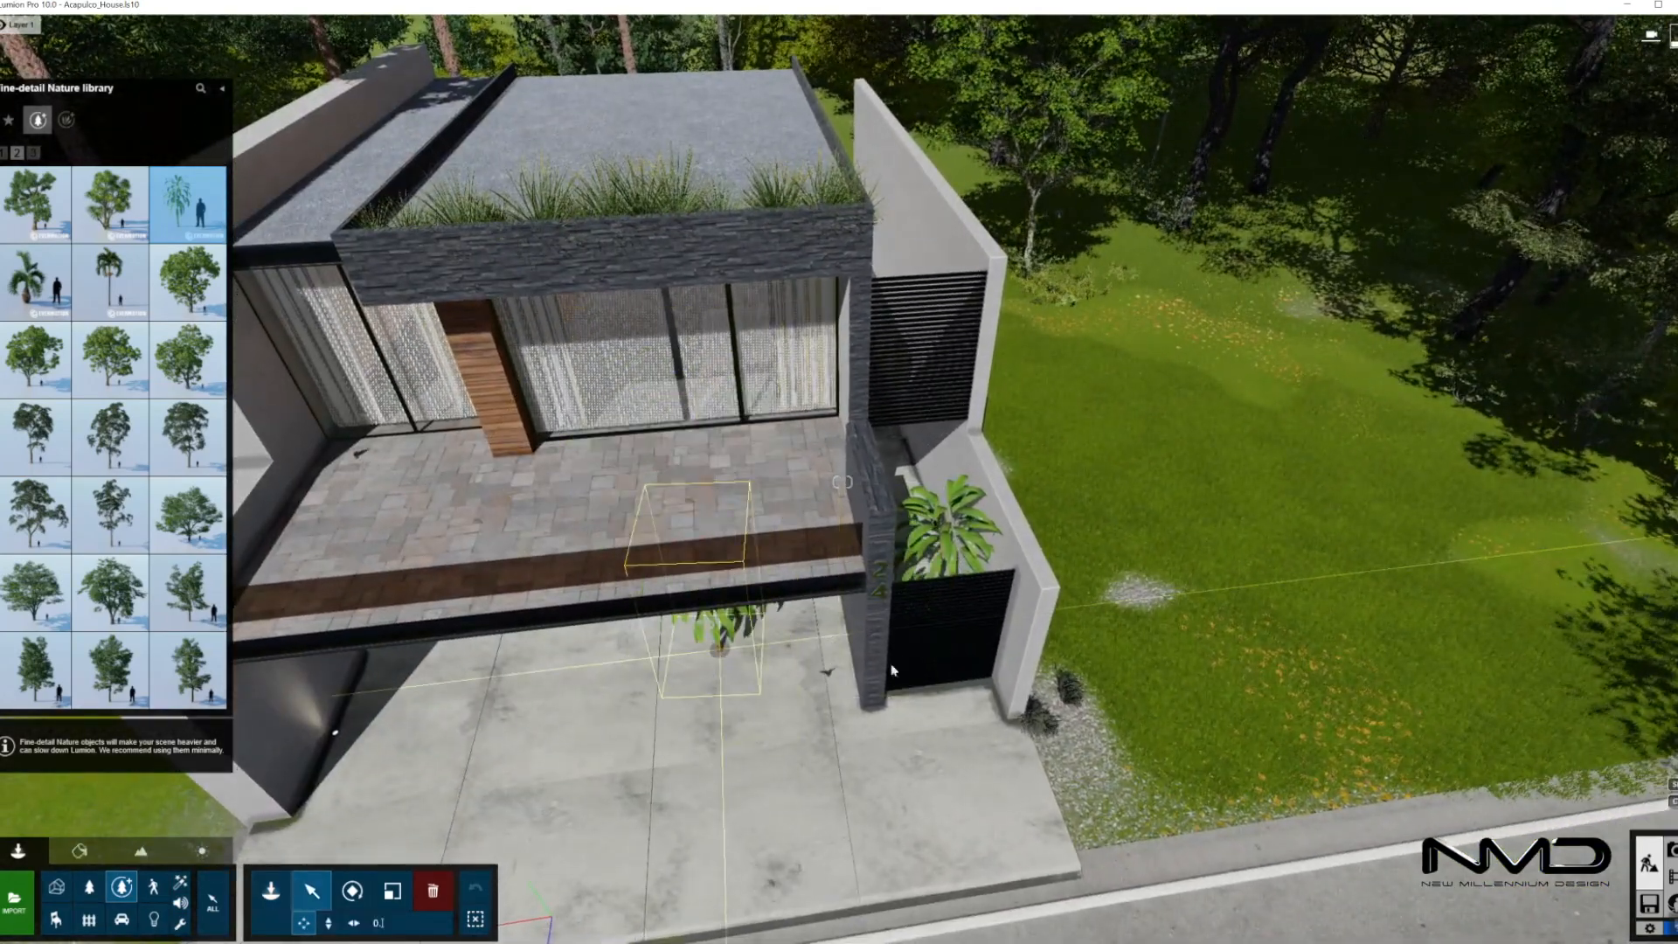
# Adjust the rotation of the broad-leaved palm lily 001 standing behind the lower louvered gate
pyautogui.click(926, 635)
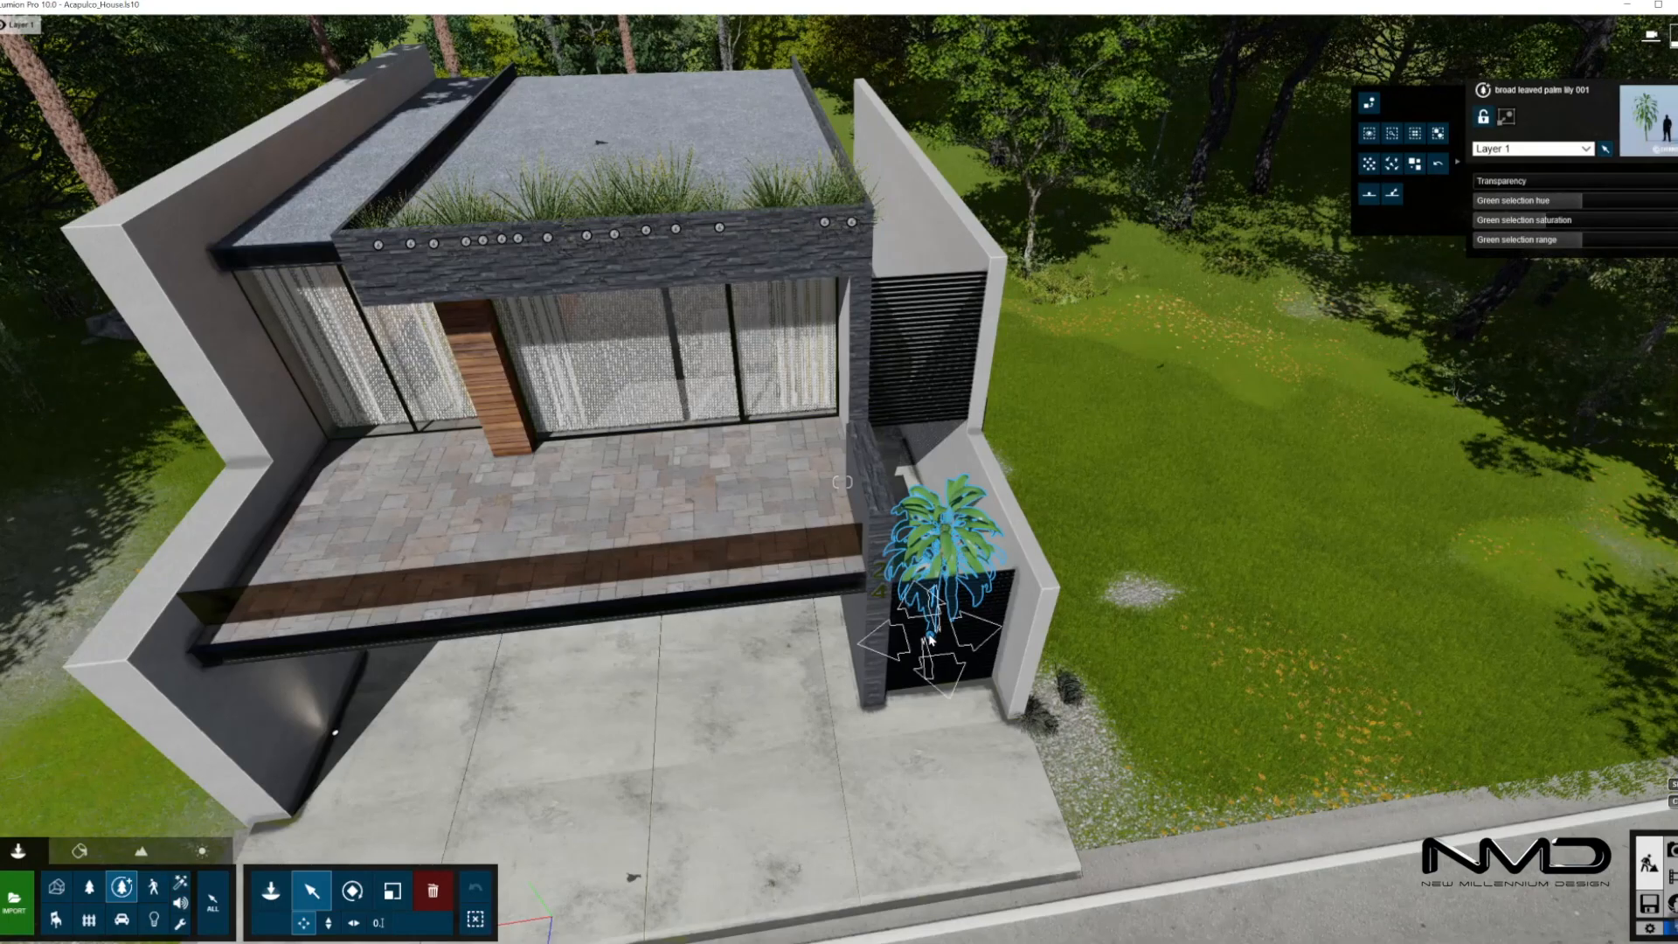
pyautogui.press('r')
# Place a fine-detail ghost gum 001 tree near the rear end of the gravel side passage
pyautogui.moveTo(685, 756)
pyautogui.mouseDown(button='right')
pyautogui.moveTo(651, 743)
pyautogui.moveTo(660, 525)
pyautogui.moveTo(685, 787)
pyautogui.moveTo(611, 777)
pyautogui.mouseUp(button='right')
pyautogui.press('s')
pyautogui.press('w')
pyautogui.press('w')
pyautogui.click(271, 891)
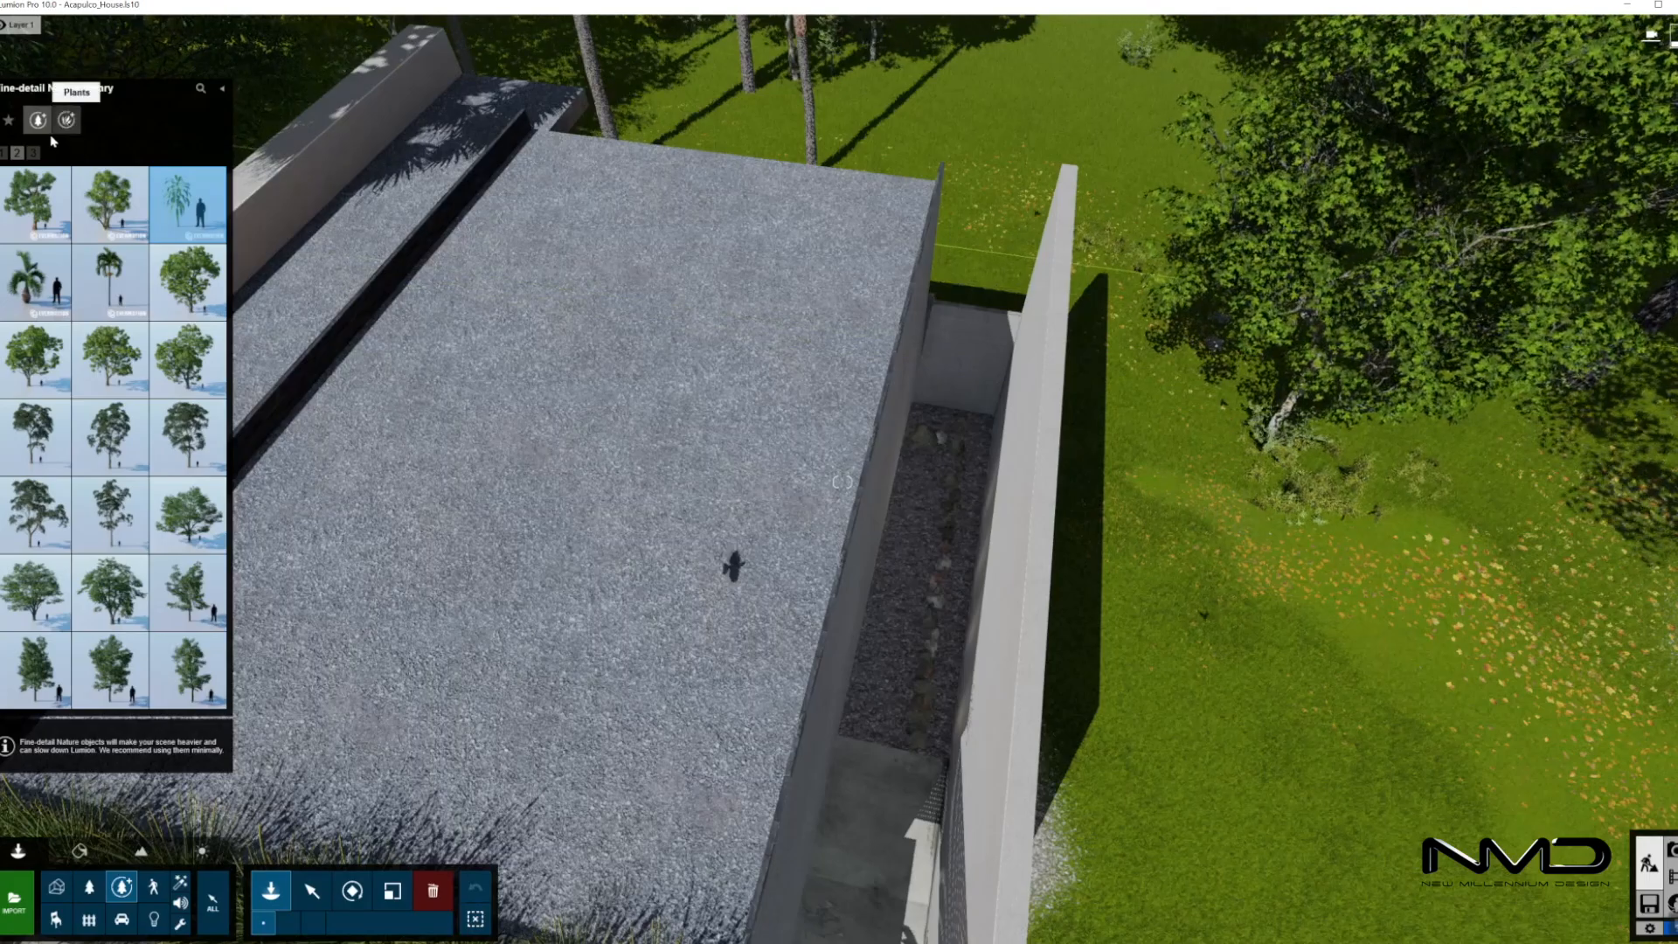
pyautogui.click(34, 153)
pyautogui.click(35, 203)
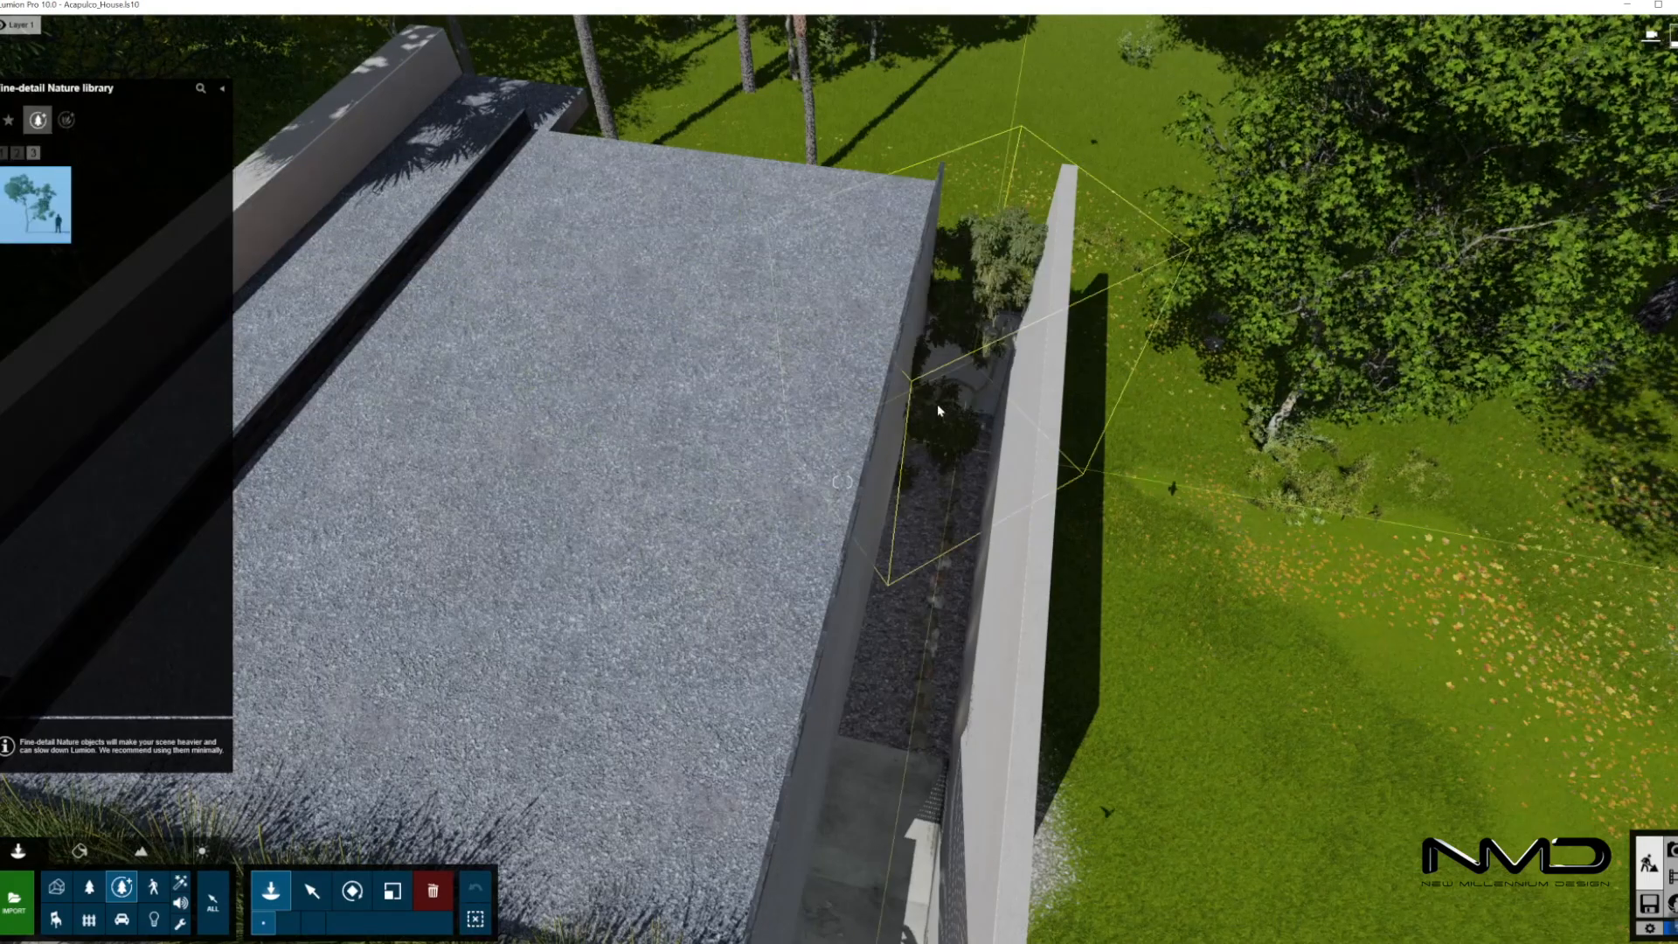
pyautogui.click(952, 458)
# Scale down the ghost gum and rotate it so its canopy fits within the narrow side passage
pyautogui.moveTo(952, 458); pyautogui.dragTo(956, 480)
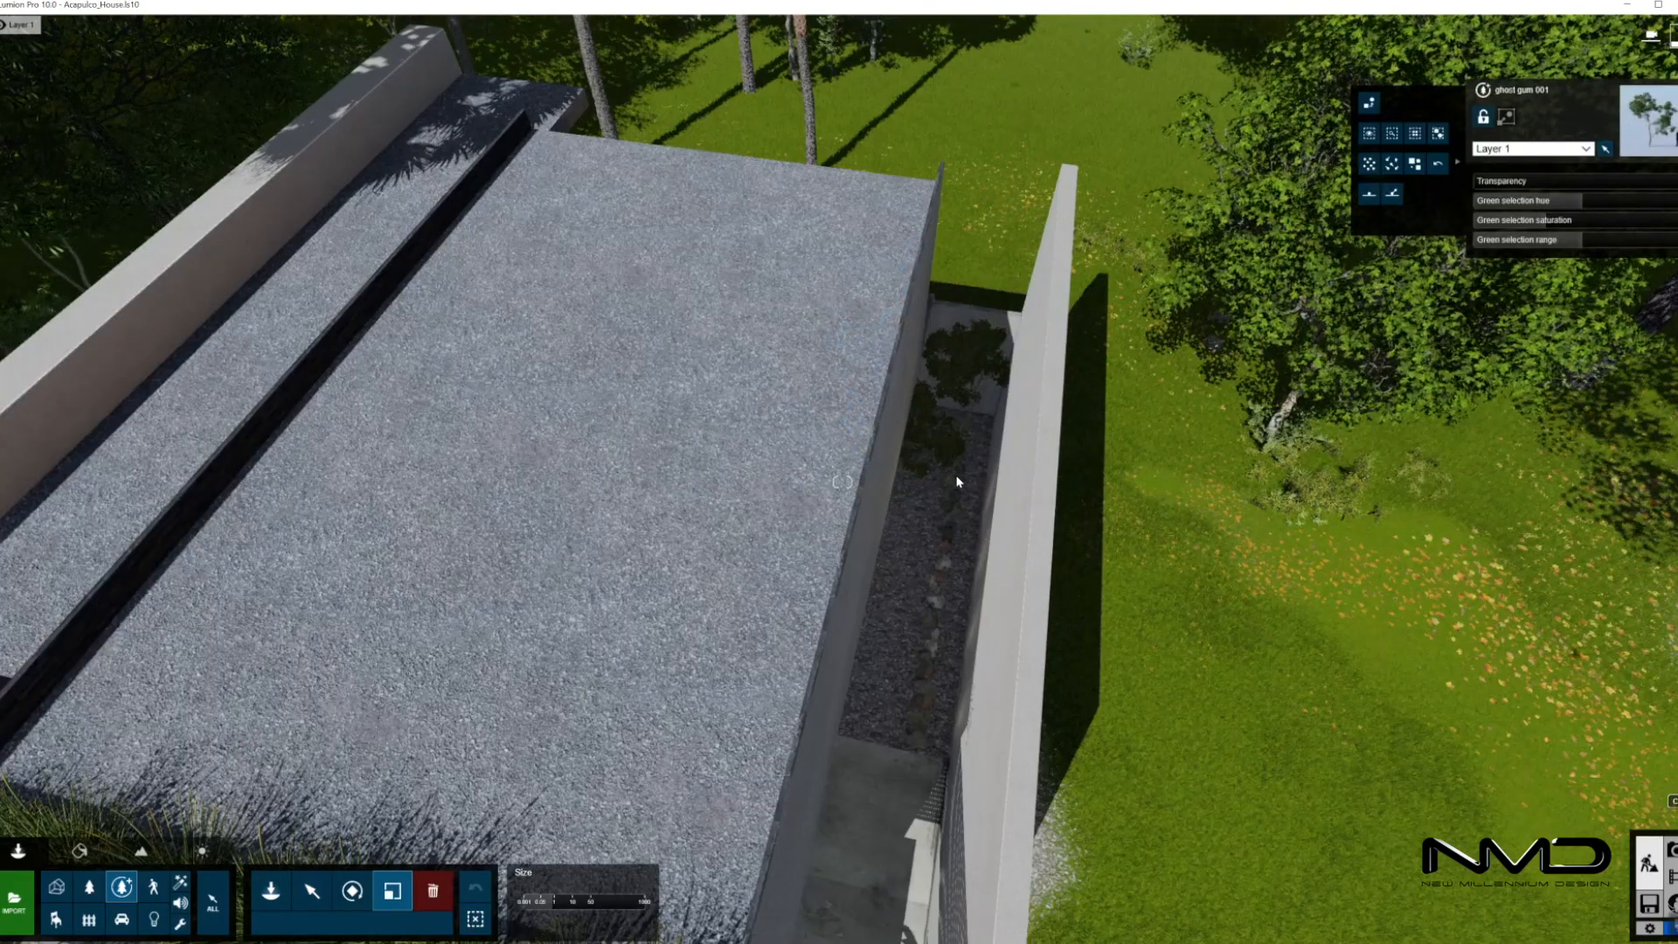
pyautogui.moveTo(952, 463); pyautogui.dragTo(895, 264)
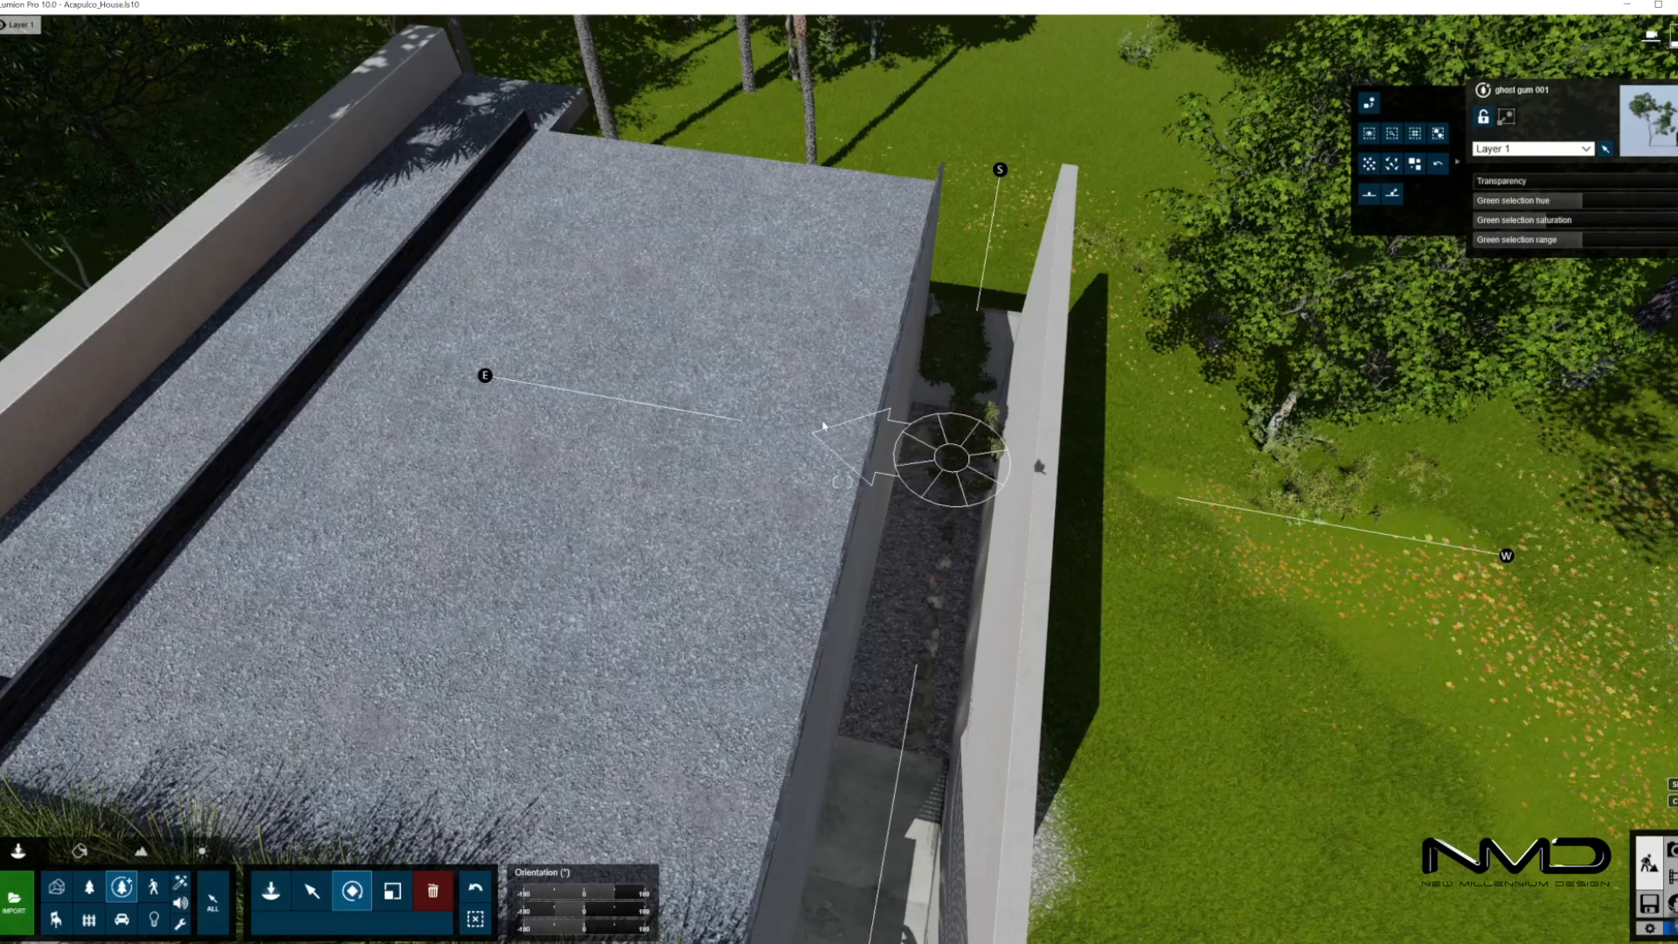
pyautogui.moveTo(811, 402); pyautogui.dragTo(813, 397)
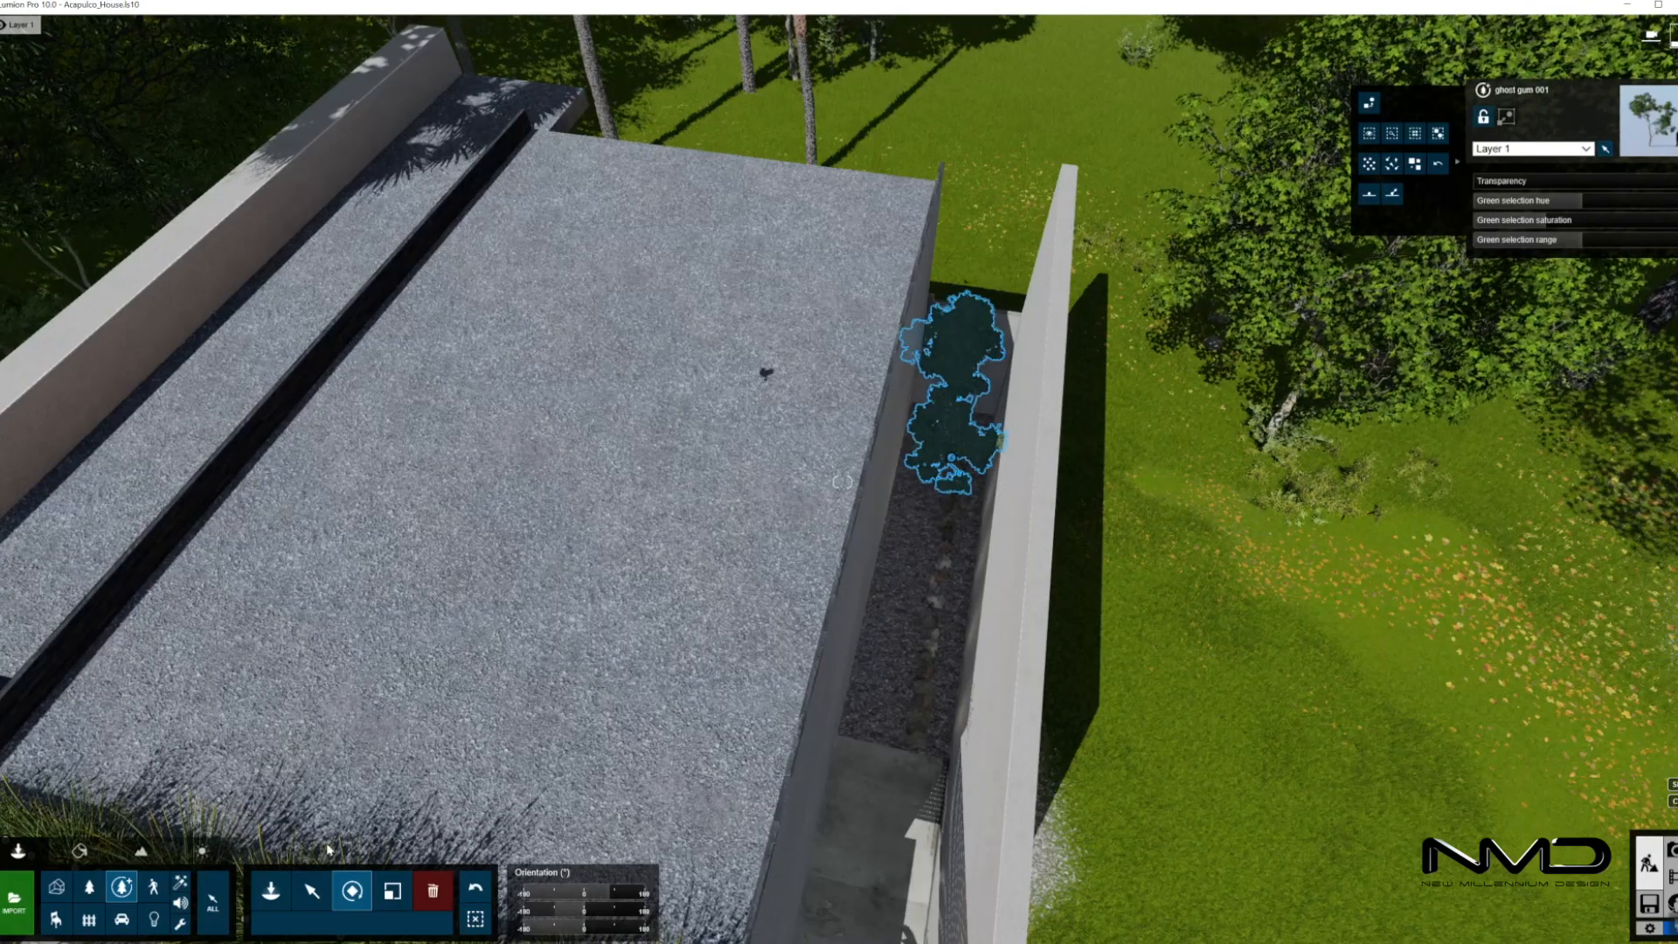
# Place a row of fine-detail hedgehog agave 001 plants along the outer wall in the side passage
pyautogui.click(271, 889)
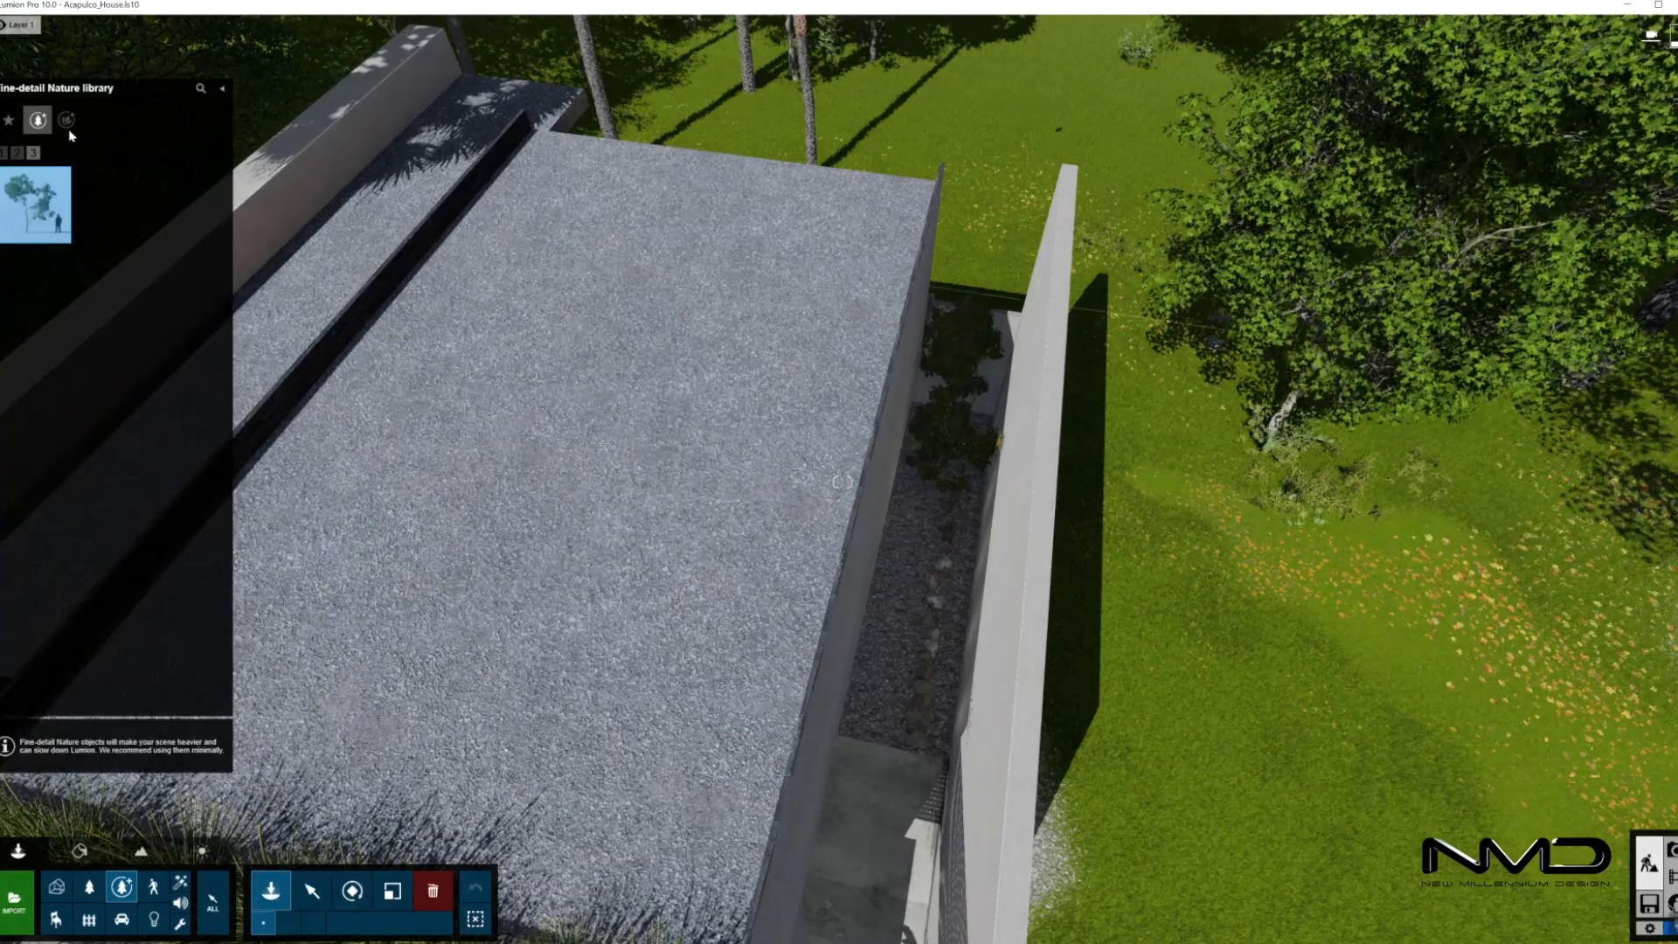
pyautogui.click(66, 120)
pyautogui.click(110, 515)
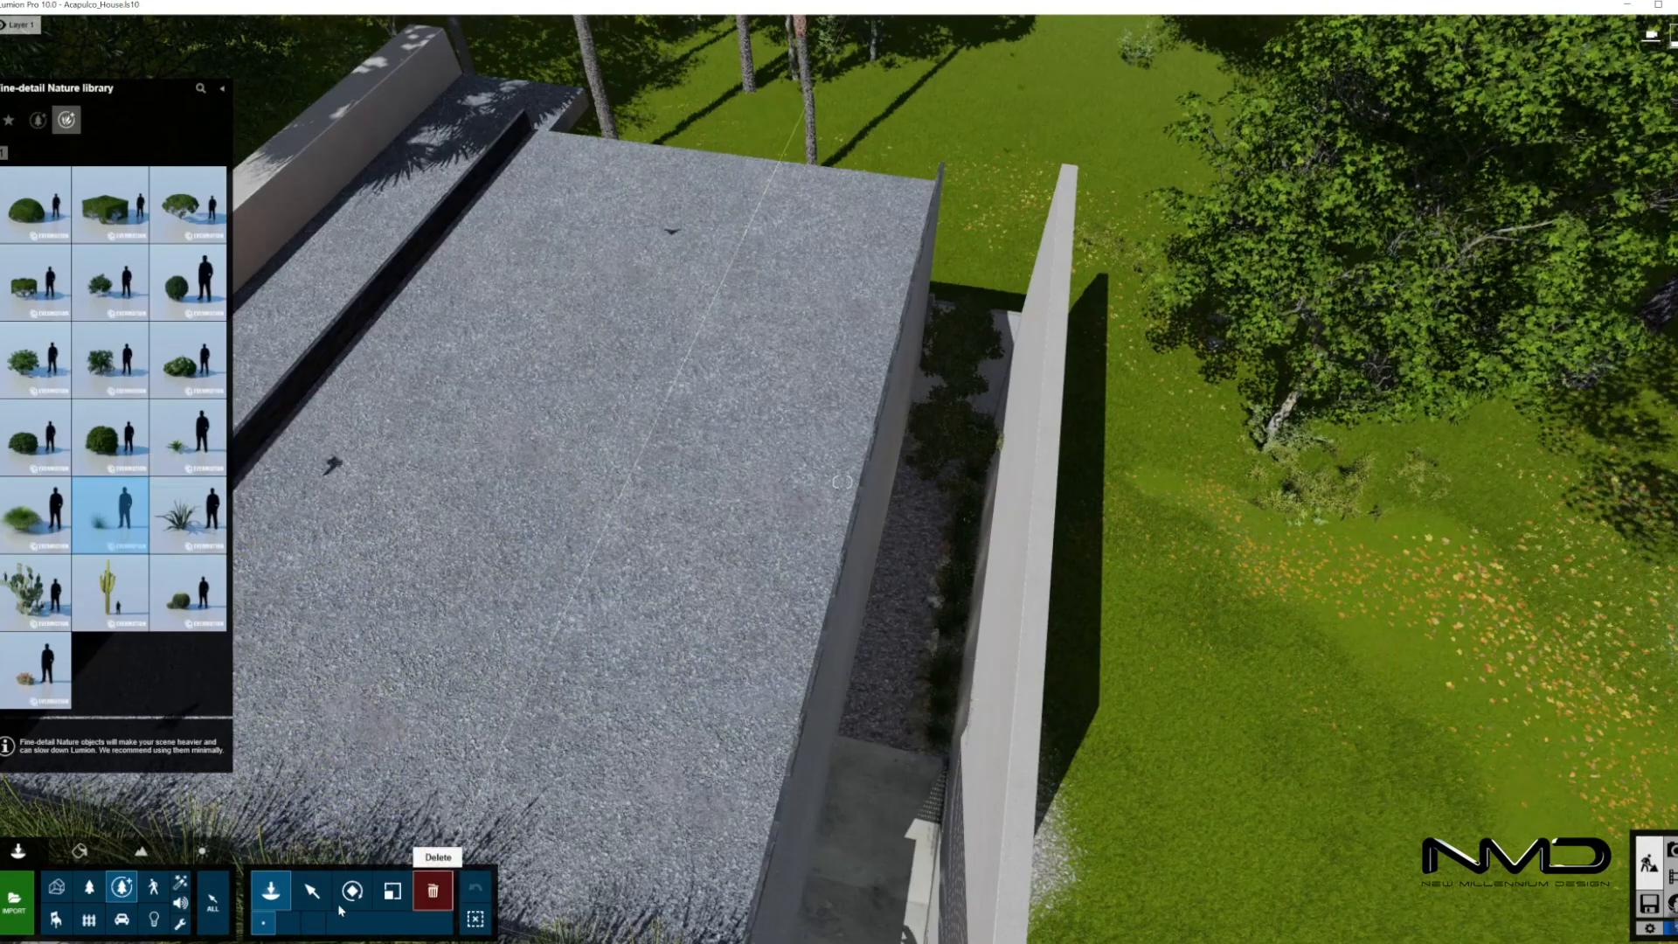
# Select the side passage agaves, leaving out the ghost gum, and randomize their rotations and sizes
pyautogui.click(311, 891)
pyautogui.keyDown('ctrl'); pyautogui.moveTo(904, 399); pyautogui.dragTo(991, 741); pyautogui.keyUp('ctrl')
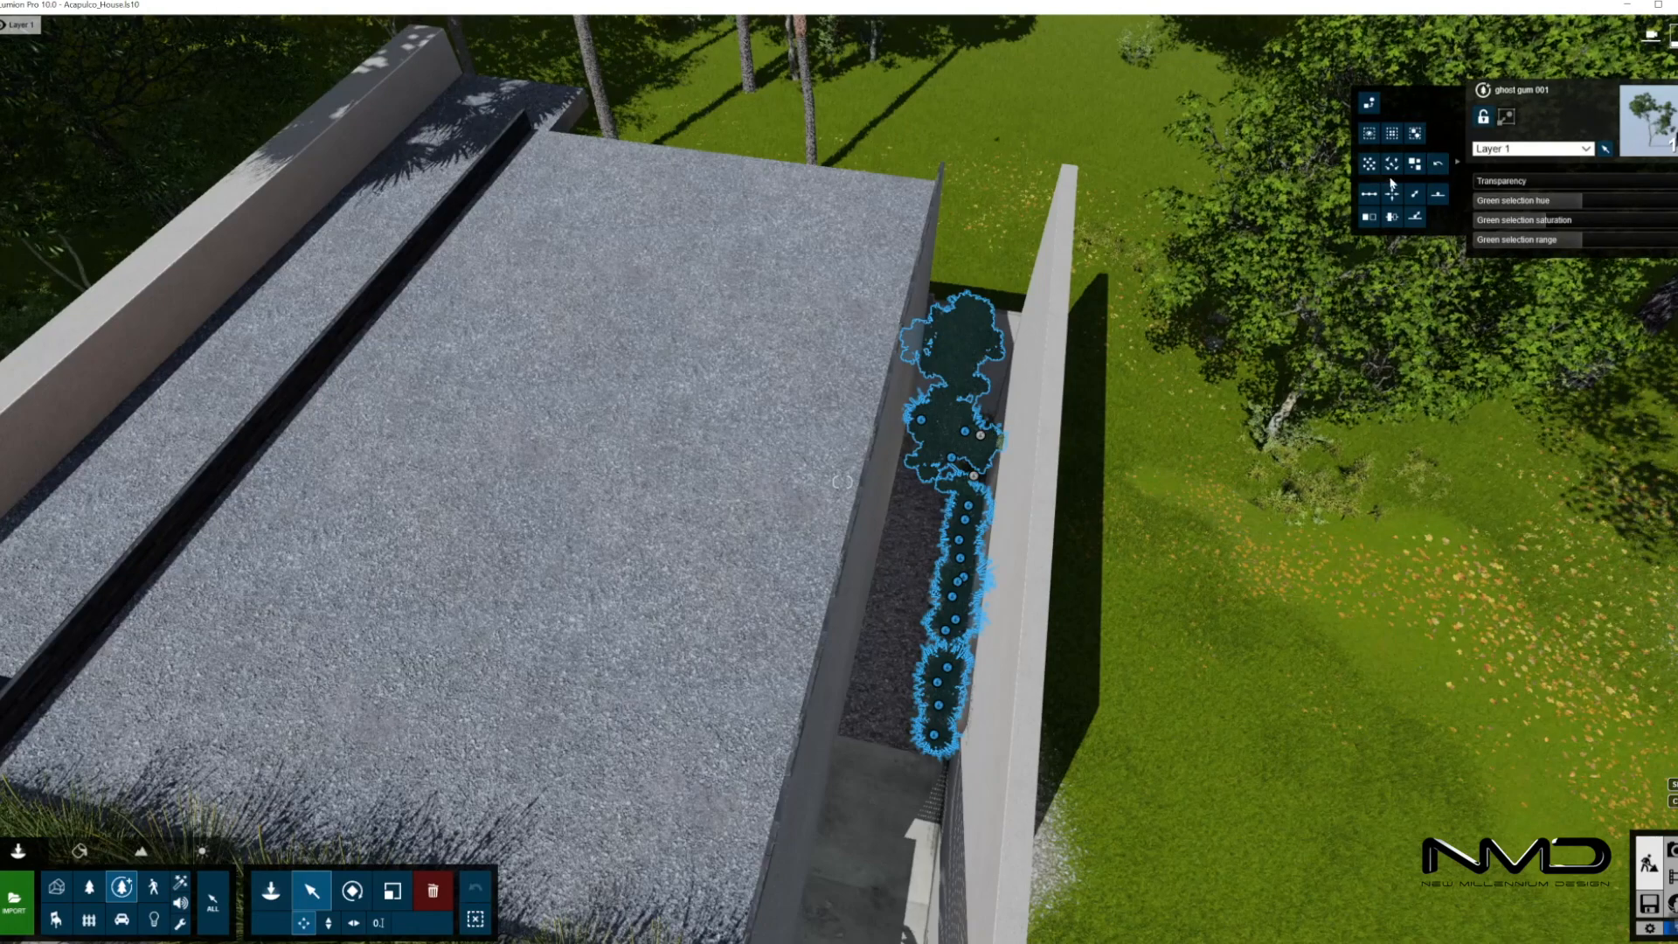
pyautogui.keyDown('ctrl'); pyautogui.click(968, 433); pyautogui.keyUp('ctrl')
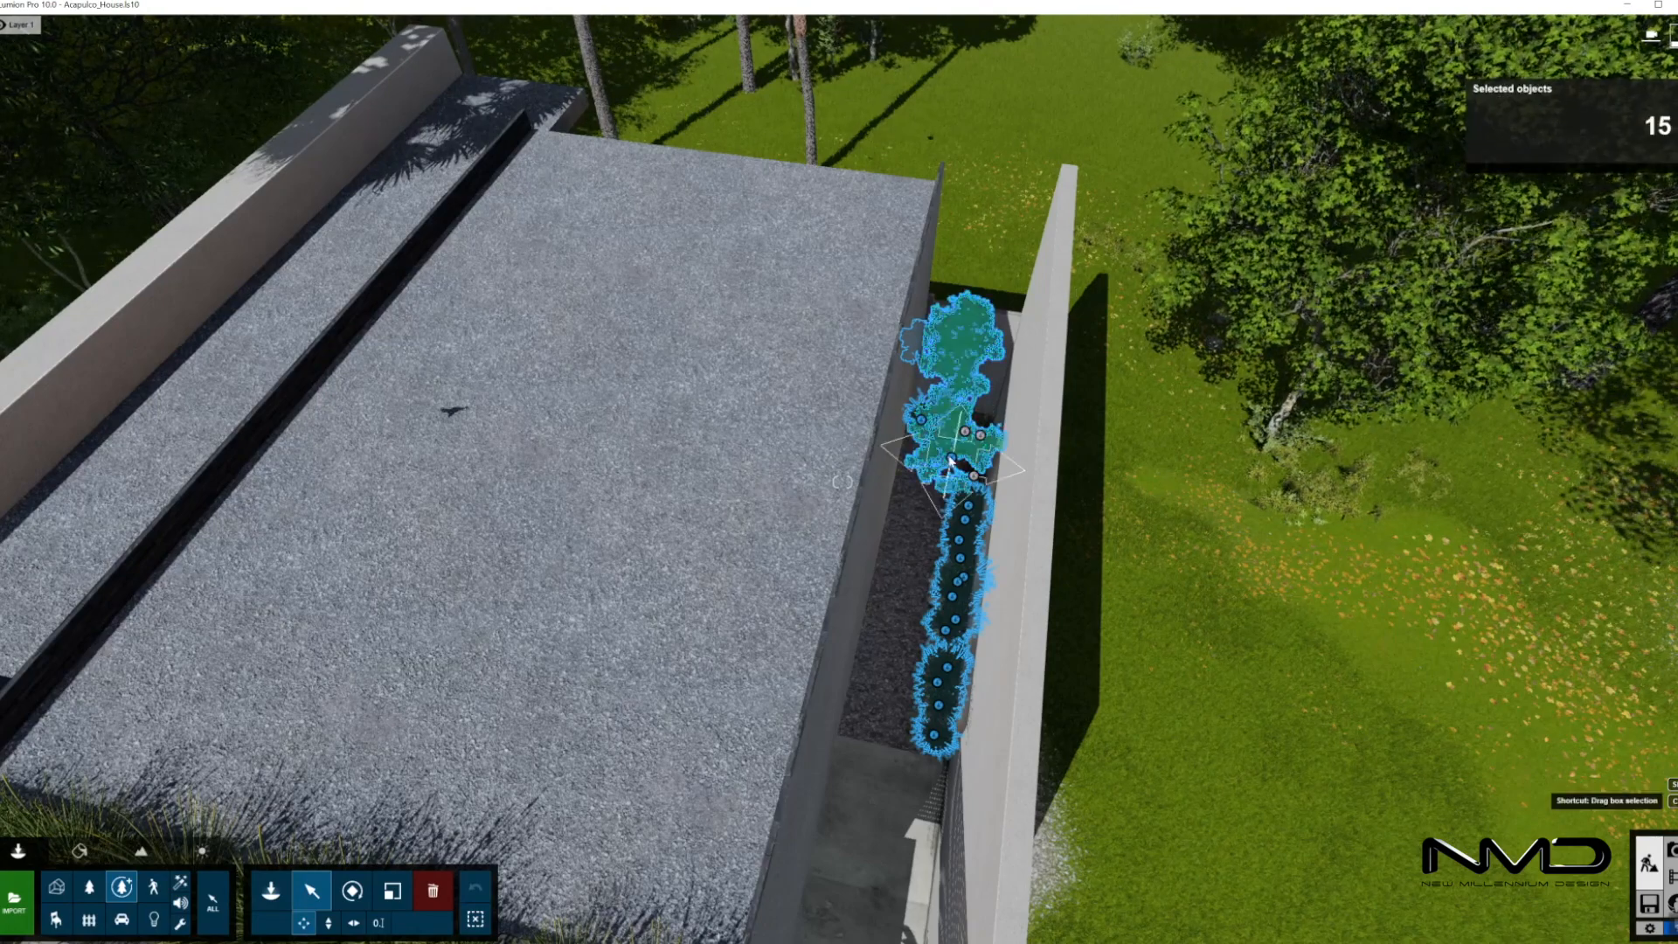
pyautogui.keyDown('ctrl'); pyautogui.click(951, 461); pyautogui.keyUp('ctrl')
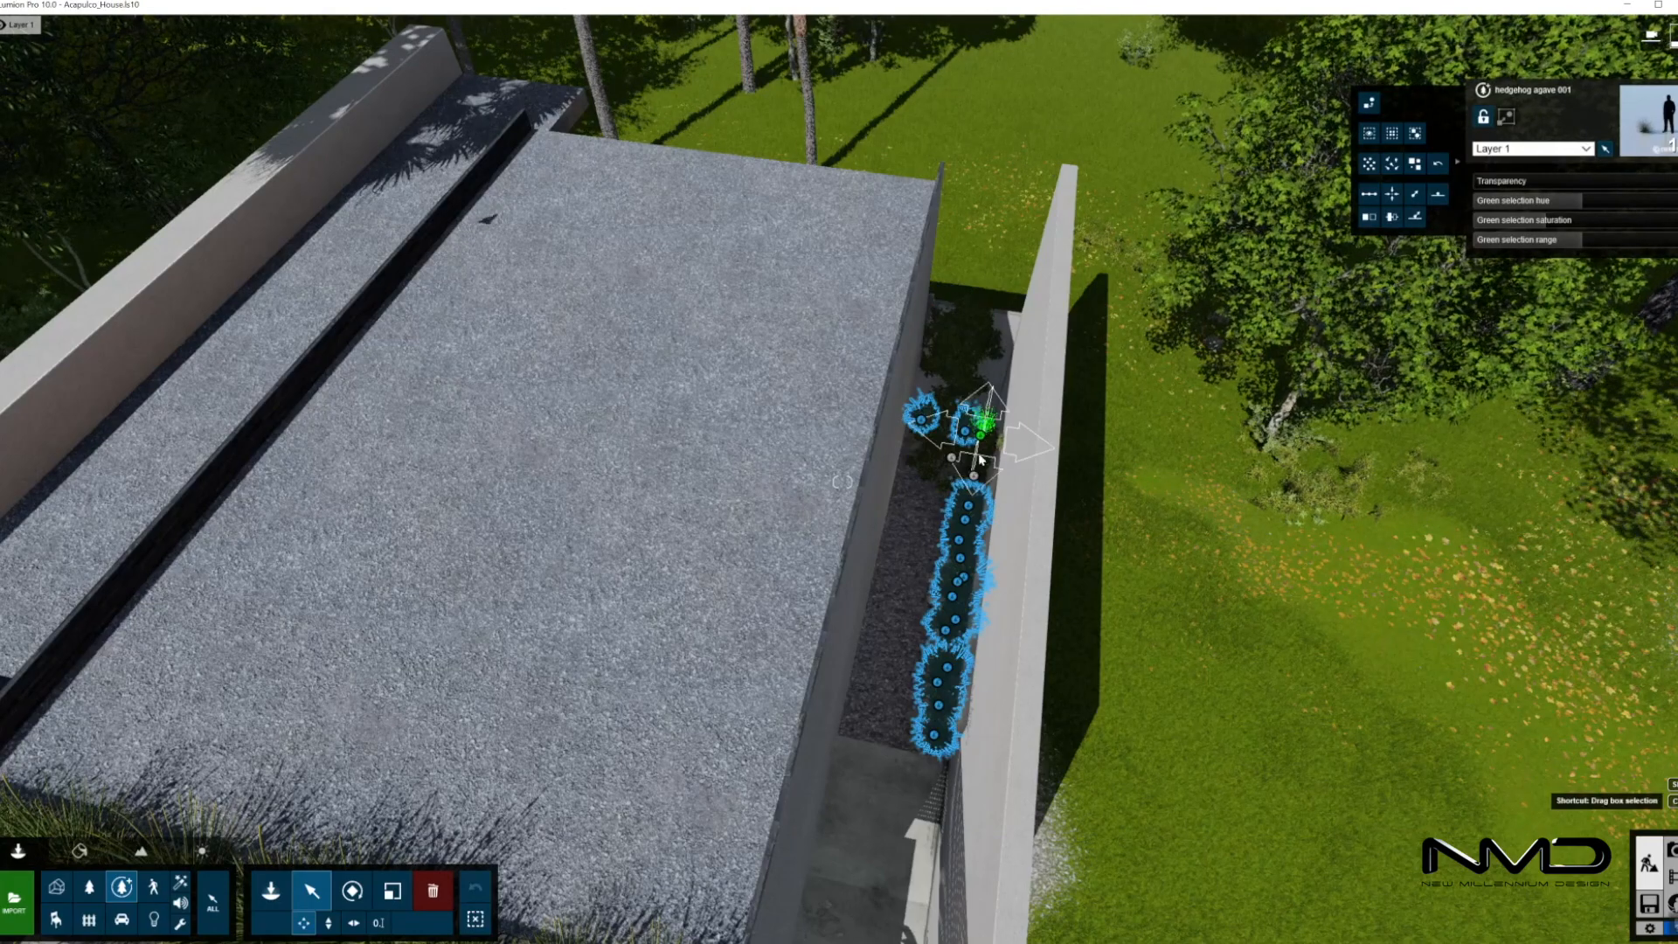
pyautogui.click(1392, 164)
pyautogui.click(1414, 164)
# Place a round fine-detail grass clump at the end of each side wall flanking the concrete driveway
pyautogui.moveTo(842, 482); pyautogui.dragTo(12, 783, button='right')
pyautogui.press('s')
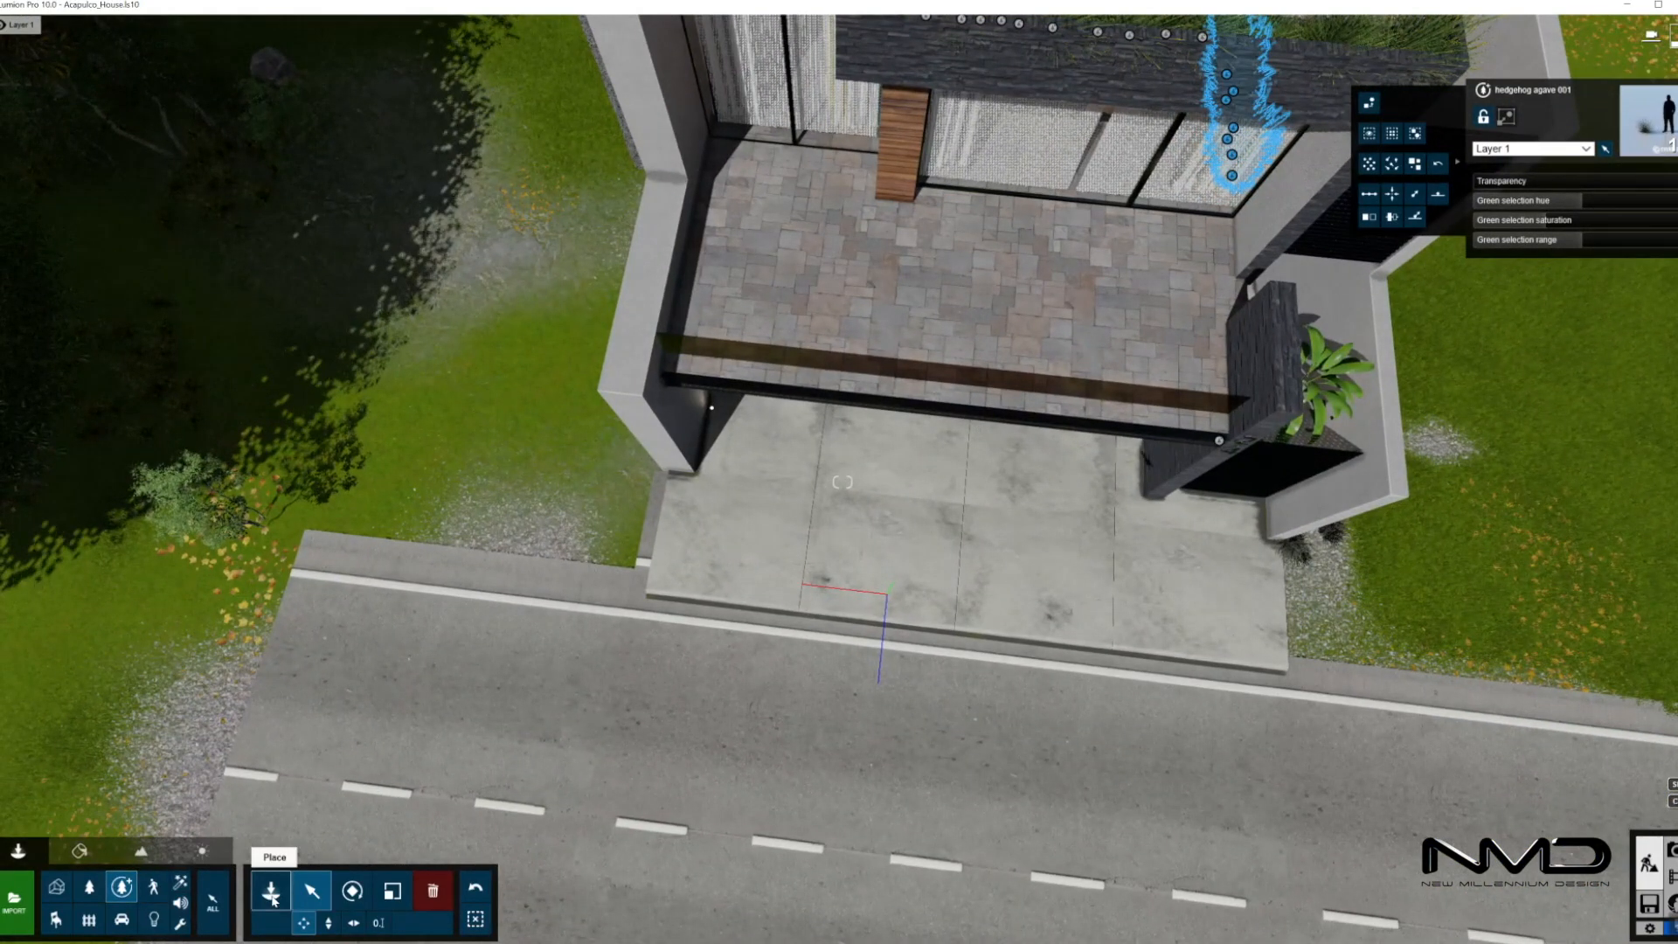
pyautogui.click(273, 900)
pyautogui.click(29, 525)
pyautogui.click(642, 516)
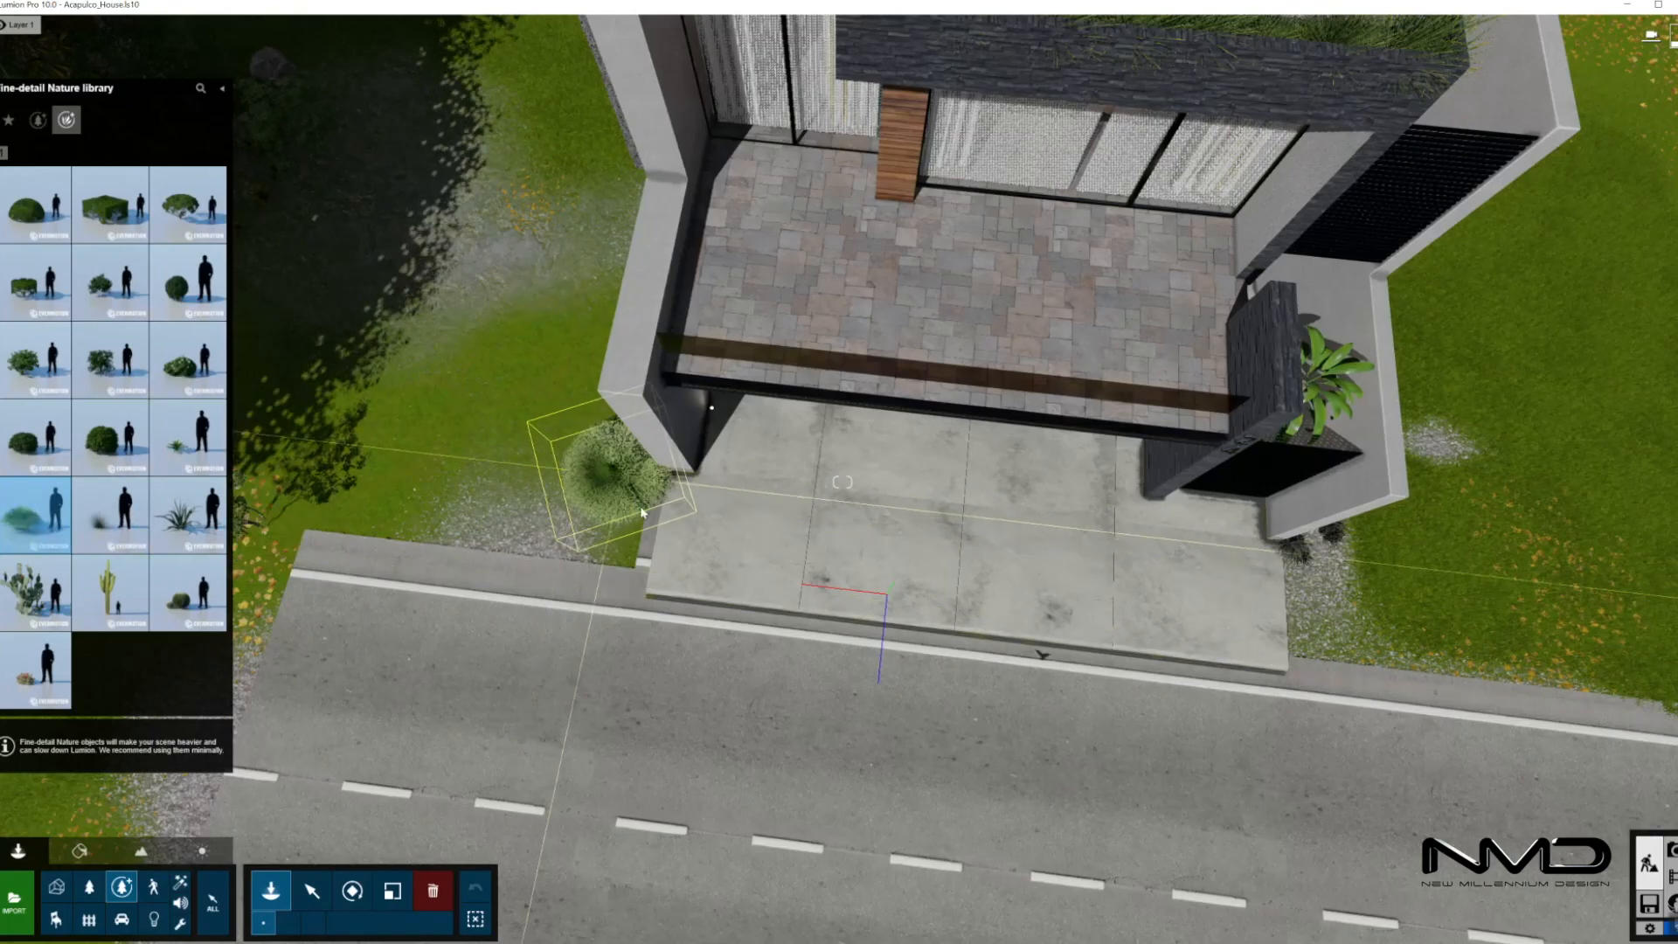
pyautogui.click(1299, 552)
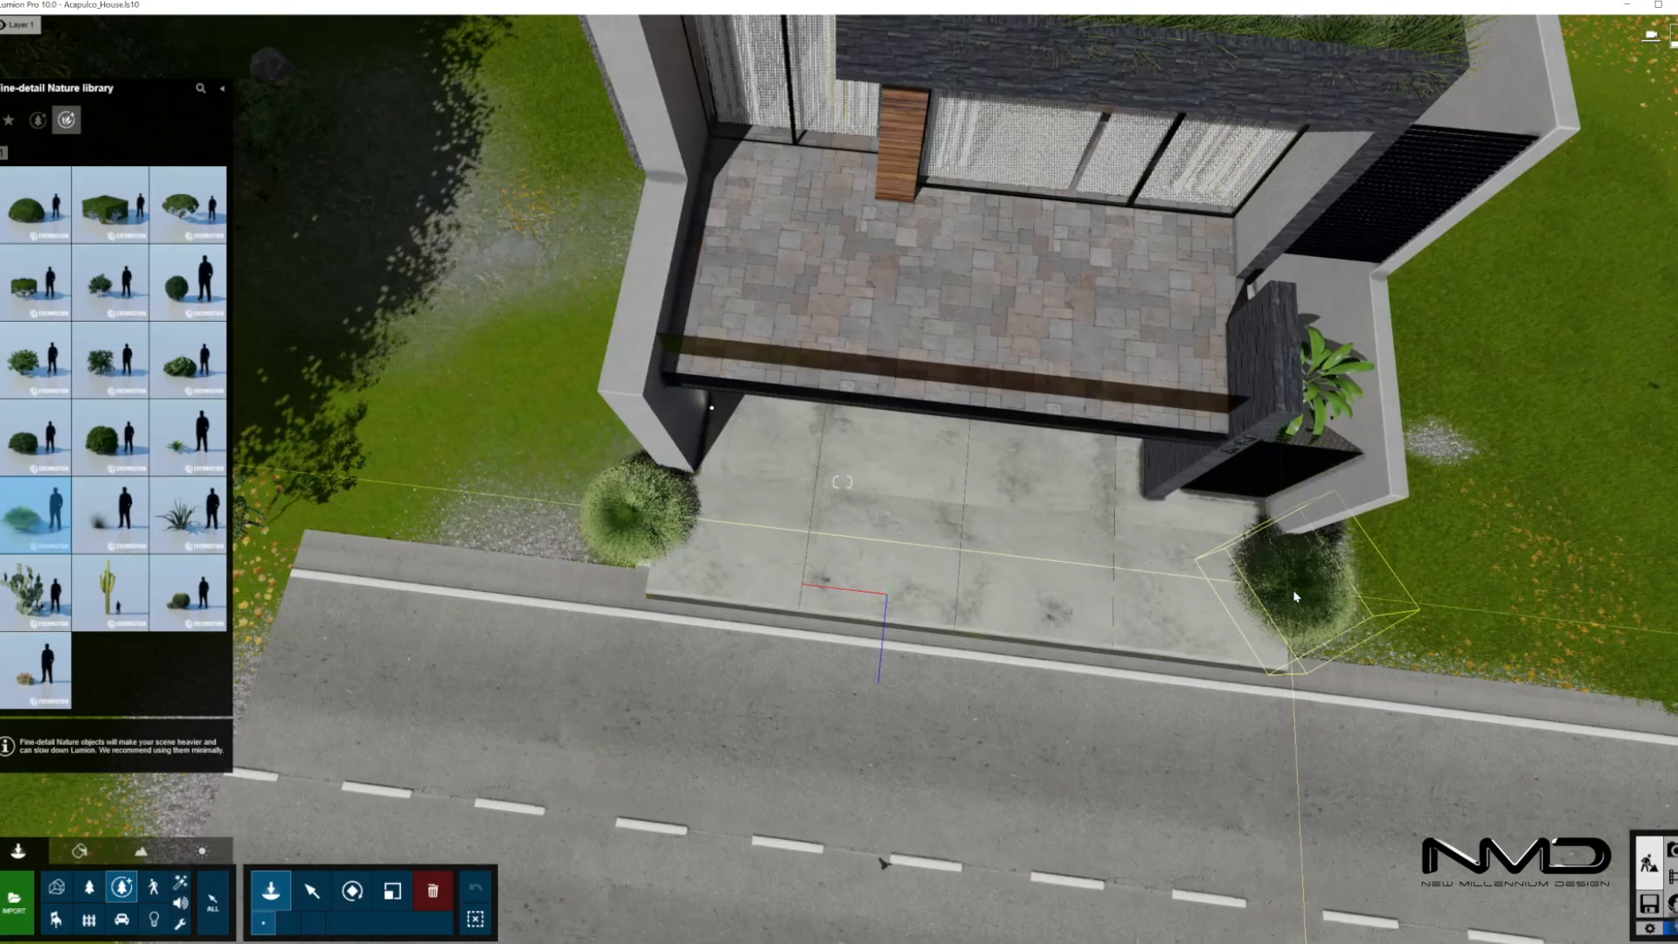
pyautogui.click(1290, 586)
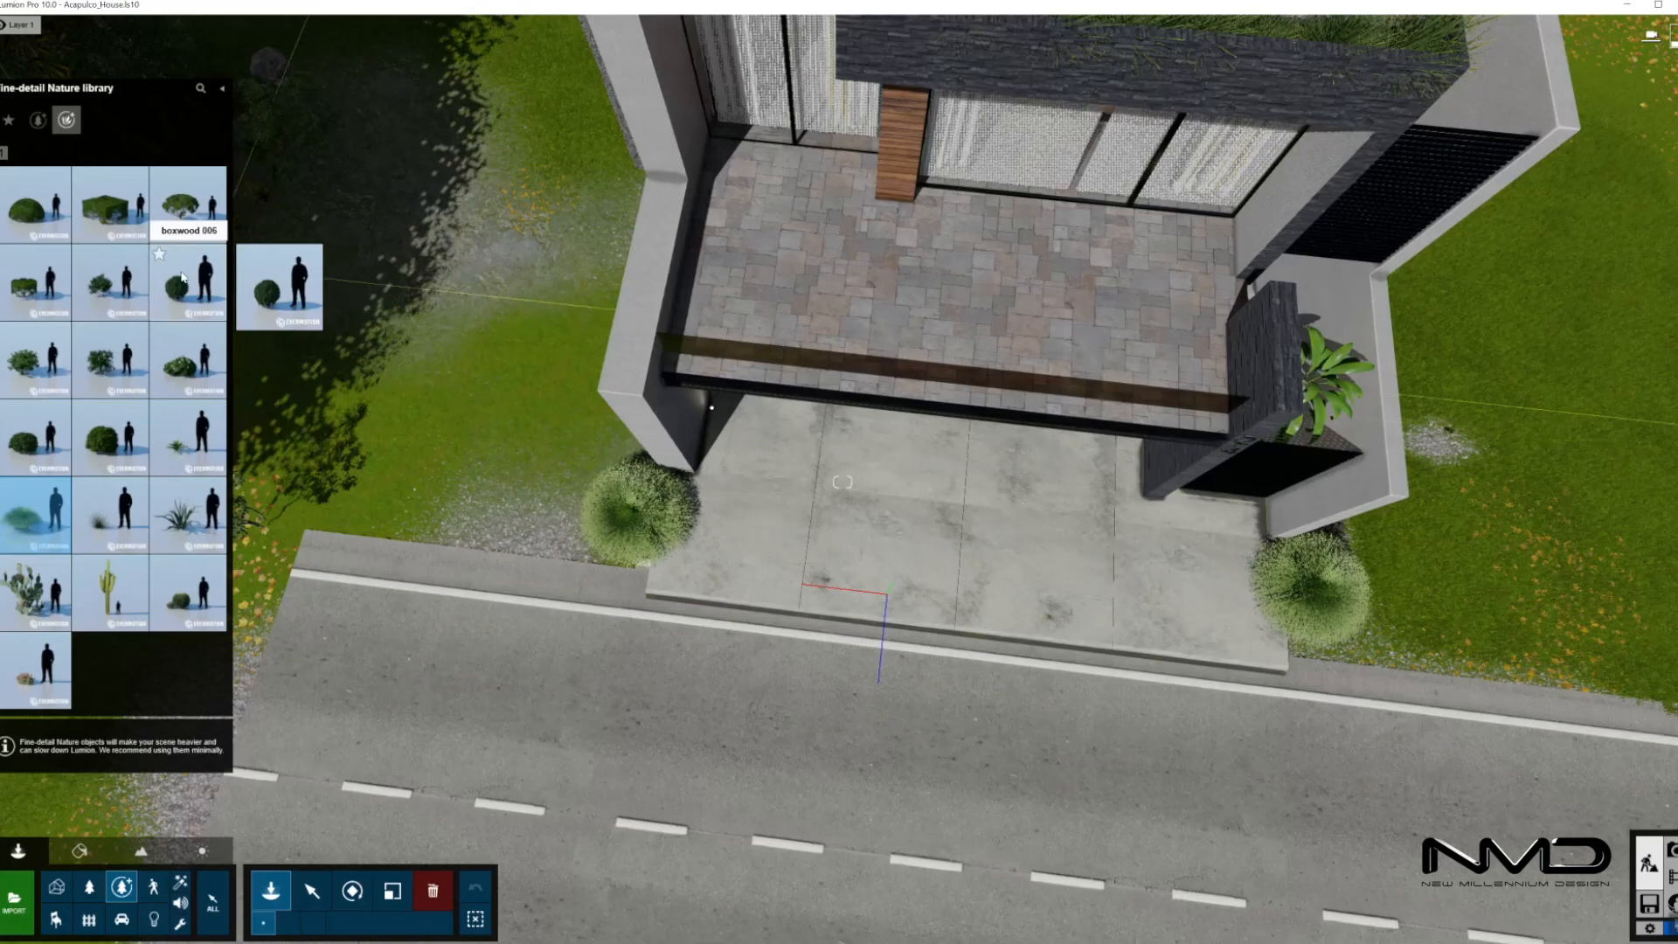
# Place a hydrangea 001 shrub beside the grass clump outside the gate-side wall and adjust its size
pyautogui.click(175, 370)
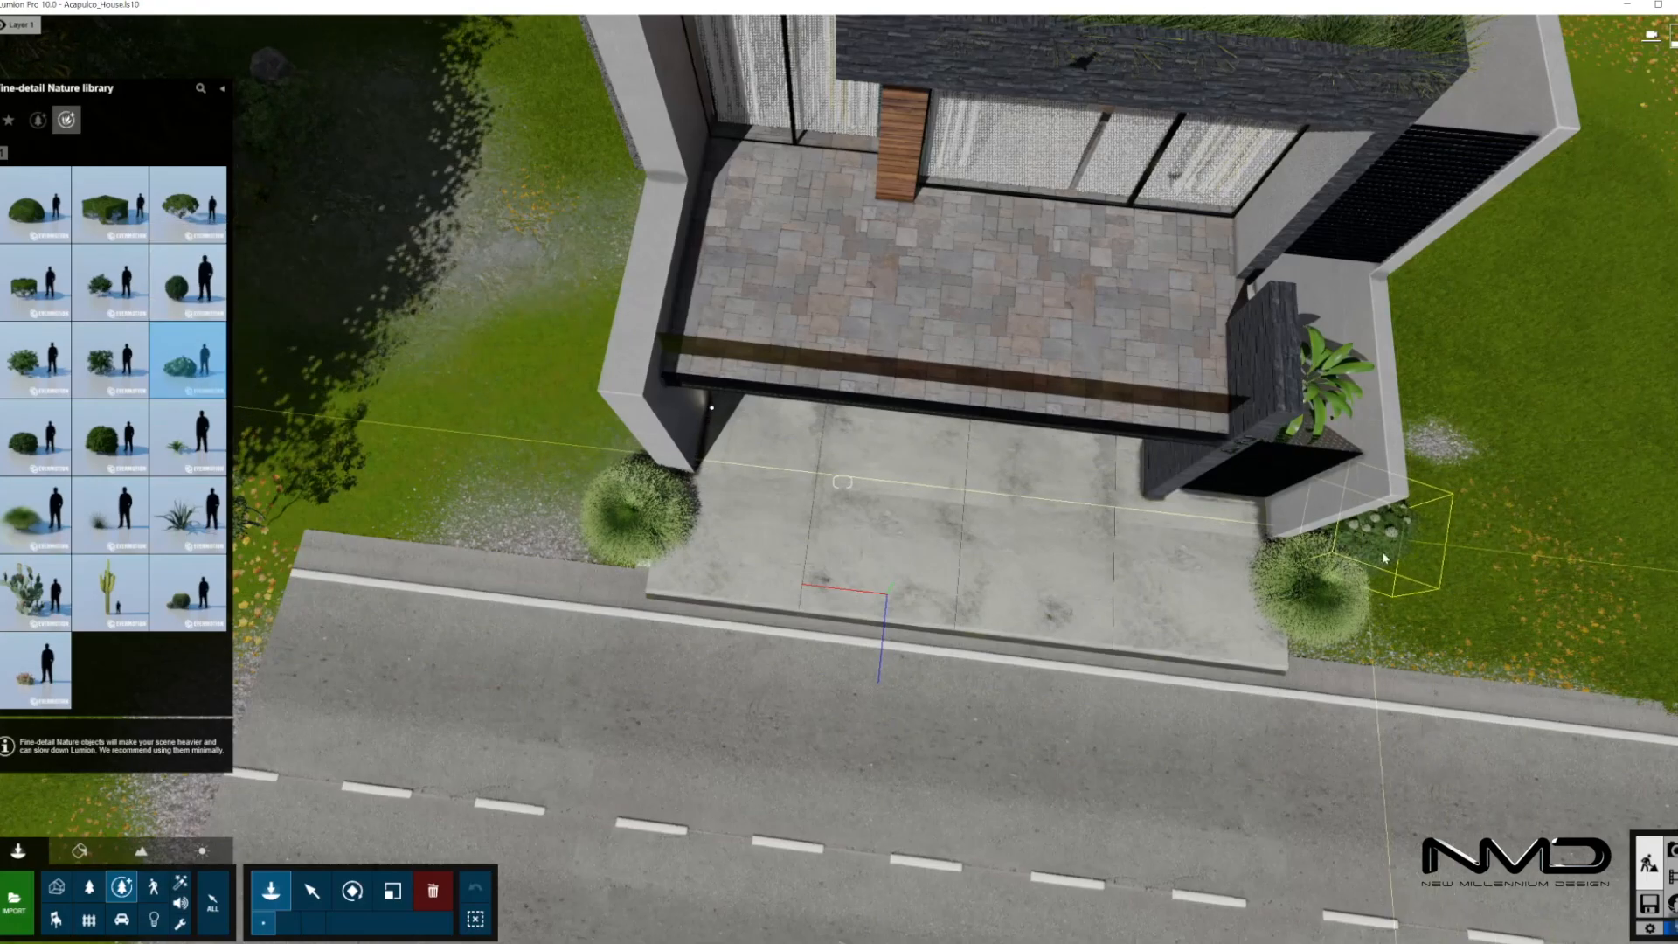
pyautogui.click(1383, 558)
pyautogui.moveTo(1324, 668)
pyautogui.mouseDown(button='right')
pyautogui.moveTo(1372, 660)
pyautogui.moveTo(1555, 541)
pyautogui.moveTo(1538, 533)
pyautogui.moveTo(1346, 655)
pyautogui.moveTo(1302, 663)
pyautogui.mouseUp(button='right')
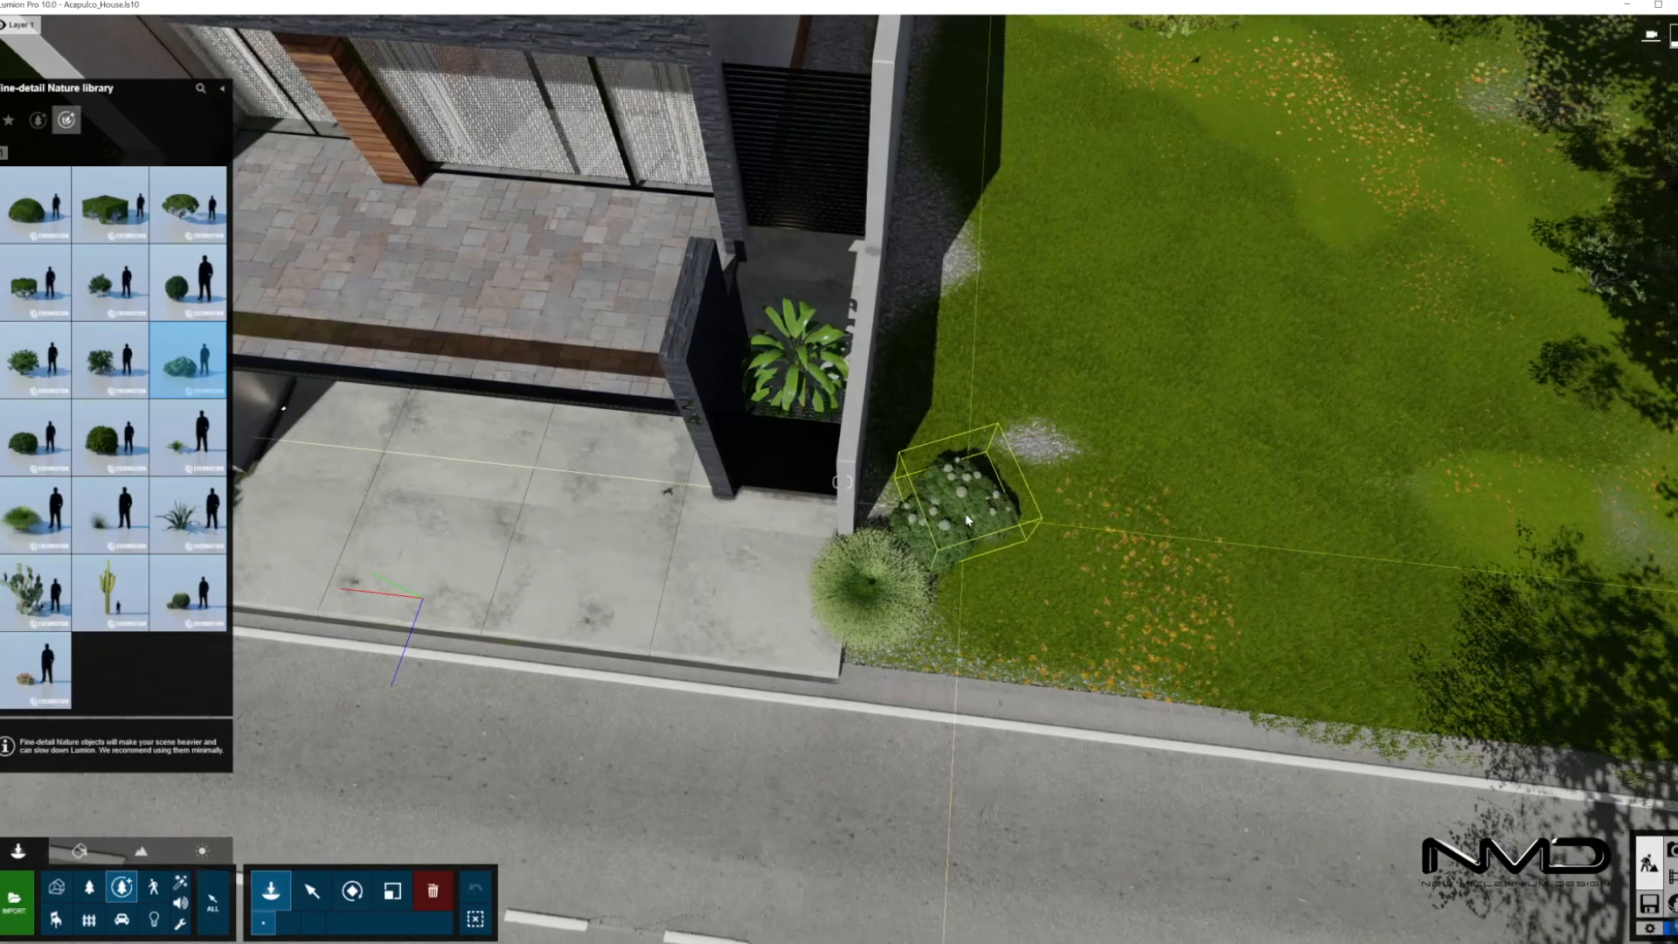
pyautogui.click(944, 540)
pyautogui.press('Escape')
pyautogui.press('l')
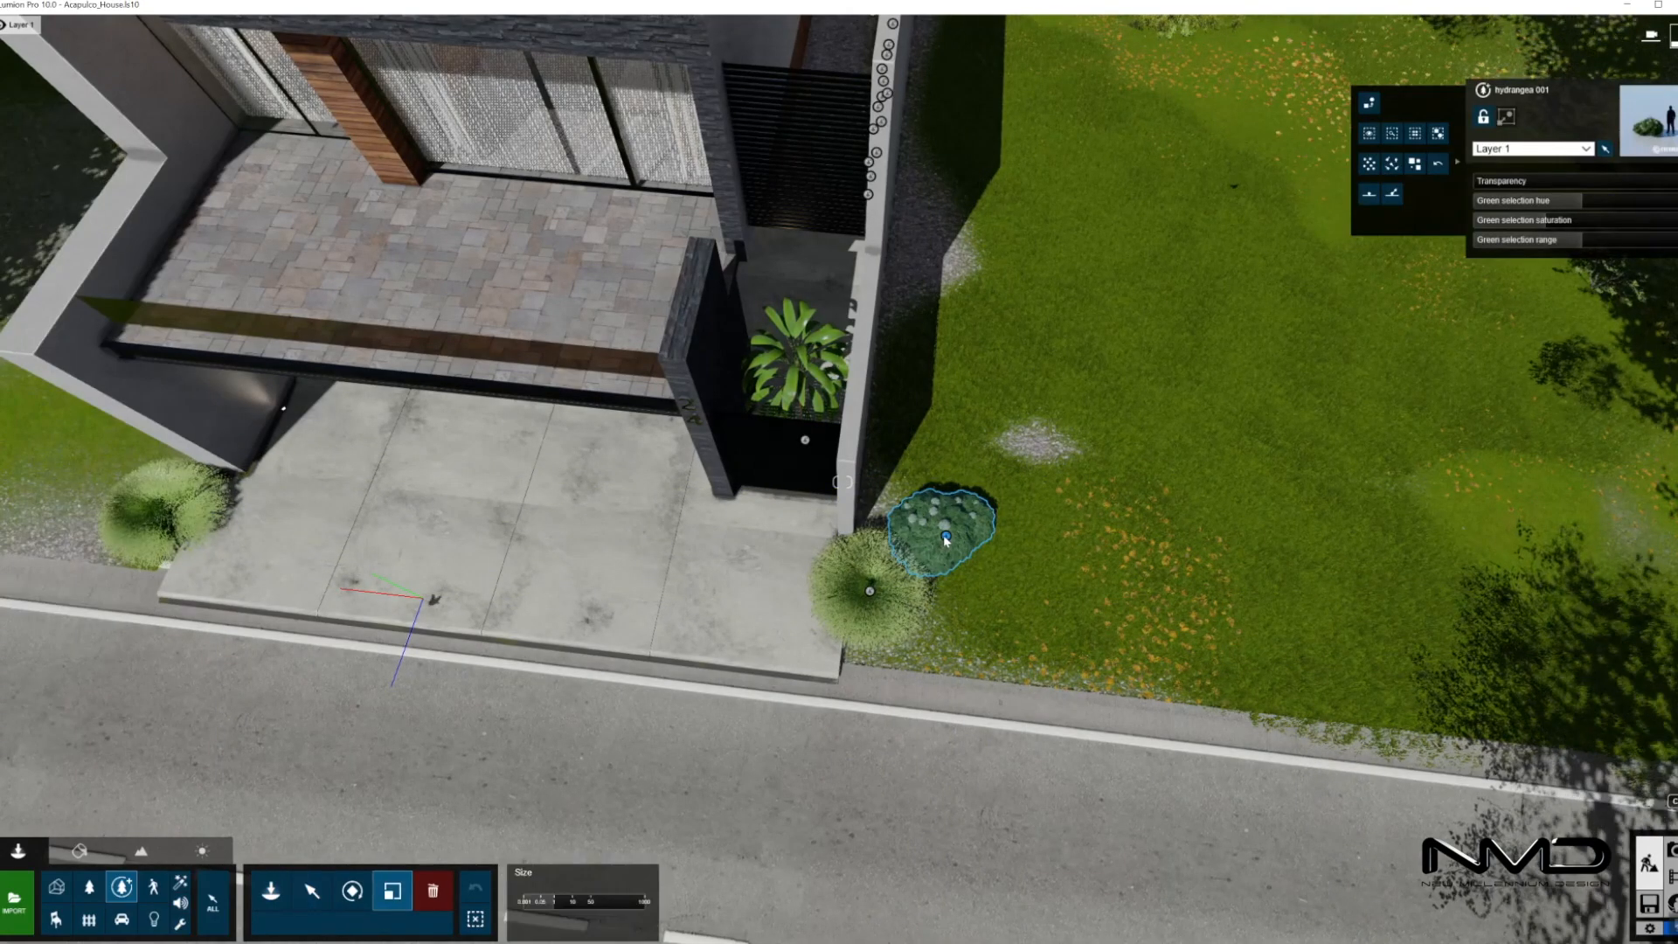
pyautogui.moveTo(961, 509); pyautogui.dragTo(962, 513)
# Place a leafy fine-detail shrub behind the grass clump outside the wall opposite the gate
pyautogui.moveTo(801, 438); pyautogui.dragTo(751, 646, button='right')
pyautogui.press('w')
pyautogui.press('s')
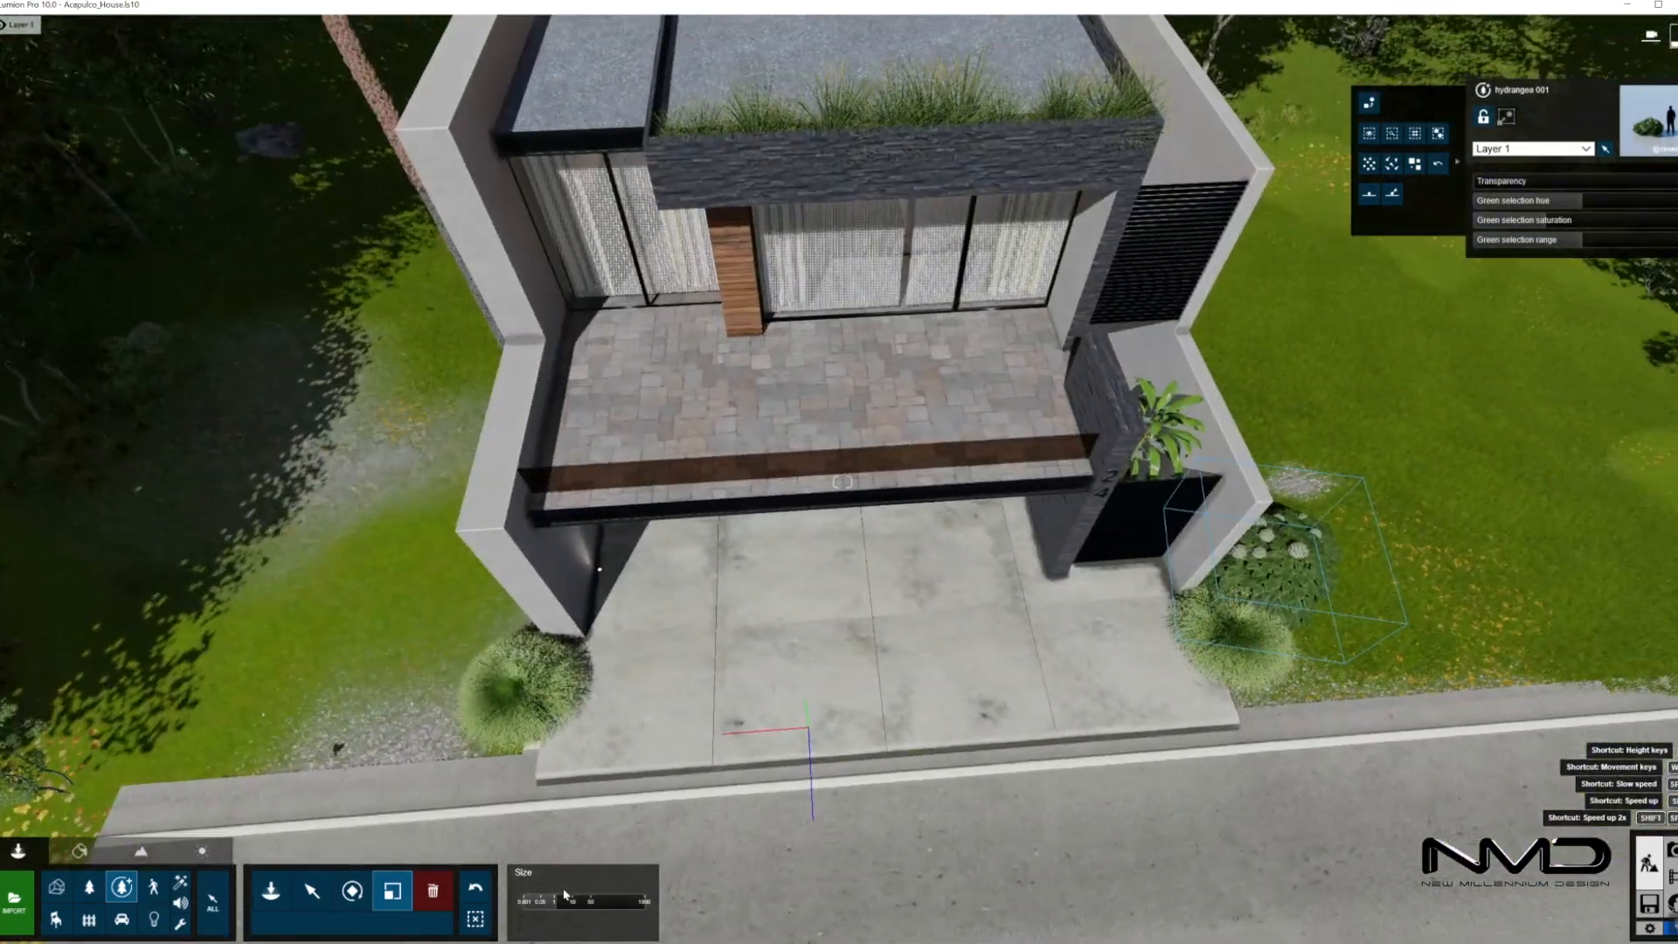
pyautogui.click(275, 903)
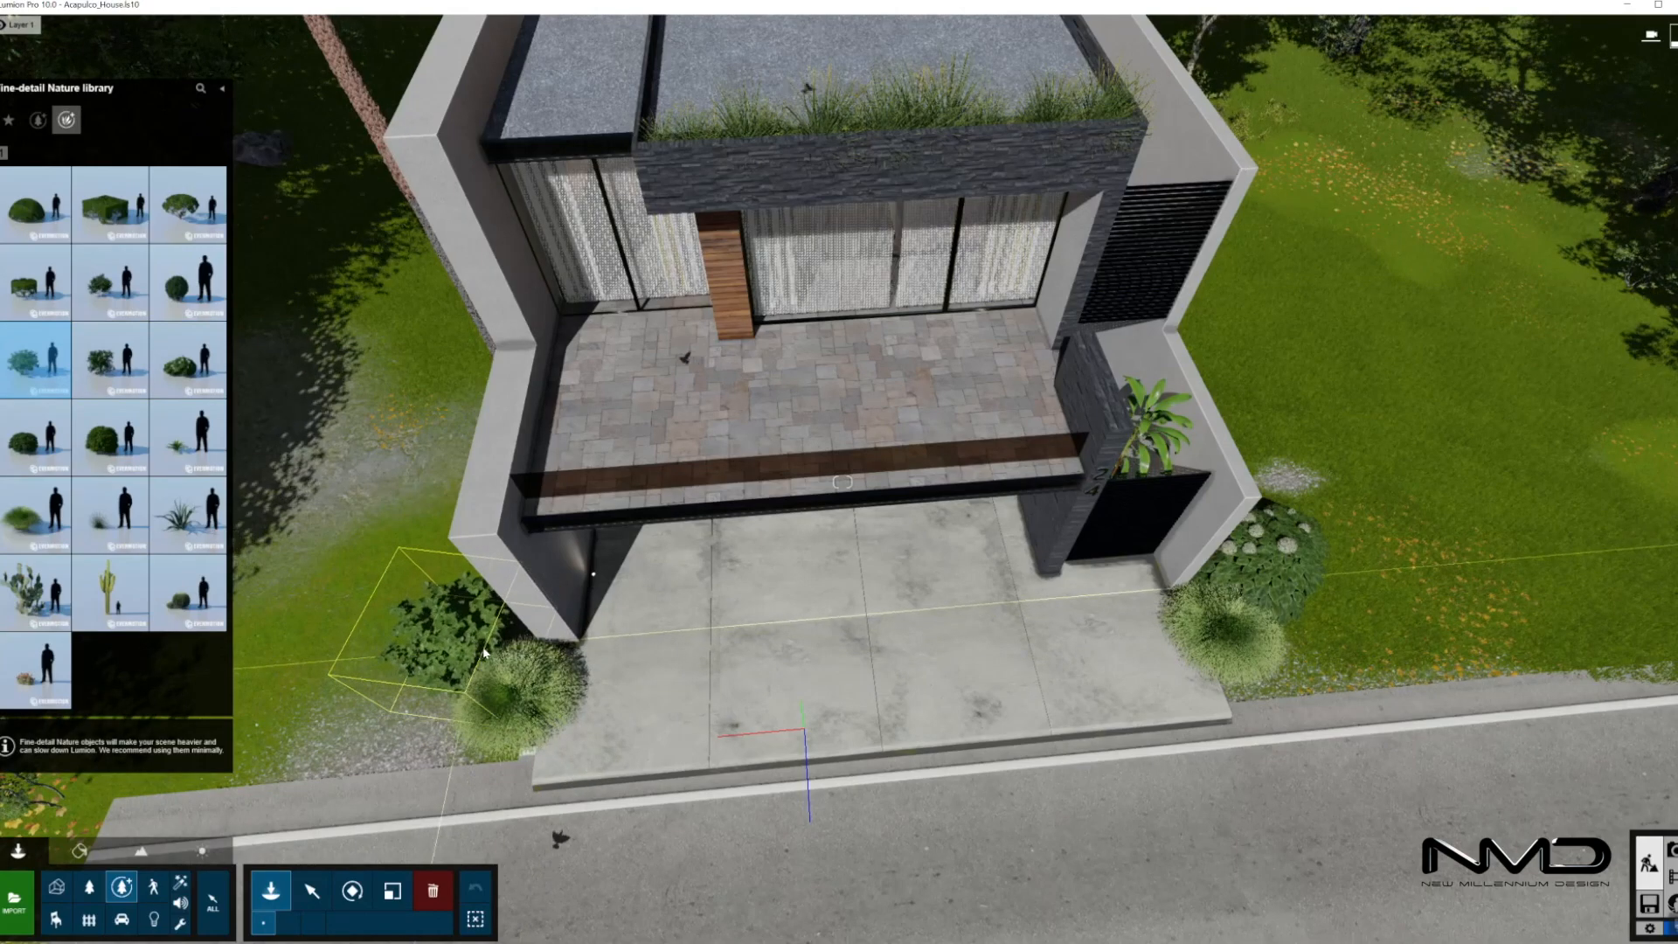
pyautogui.click(487, 642)
# Place a manila palm 001 from the fine-detail trees outside each side wall of the house
pyautogui.moveTo(686, 651); pyautogui.dragTo(664, 602, button='right')
pyautogui.press('s')
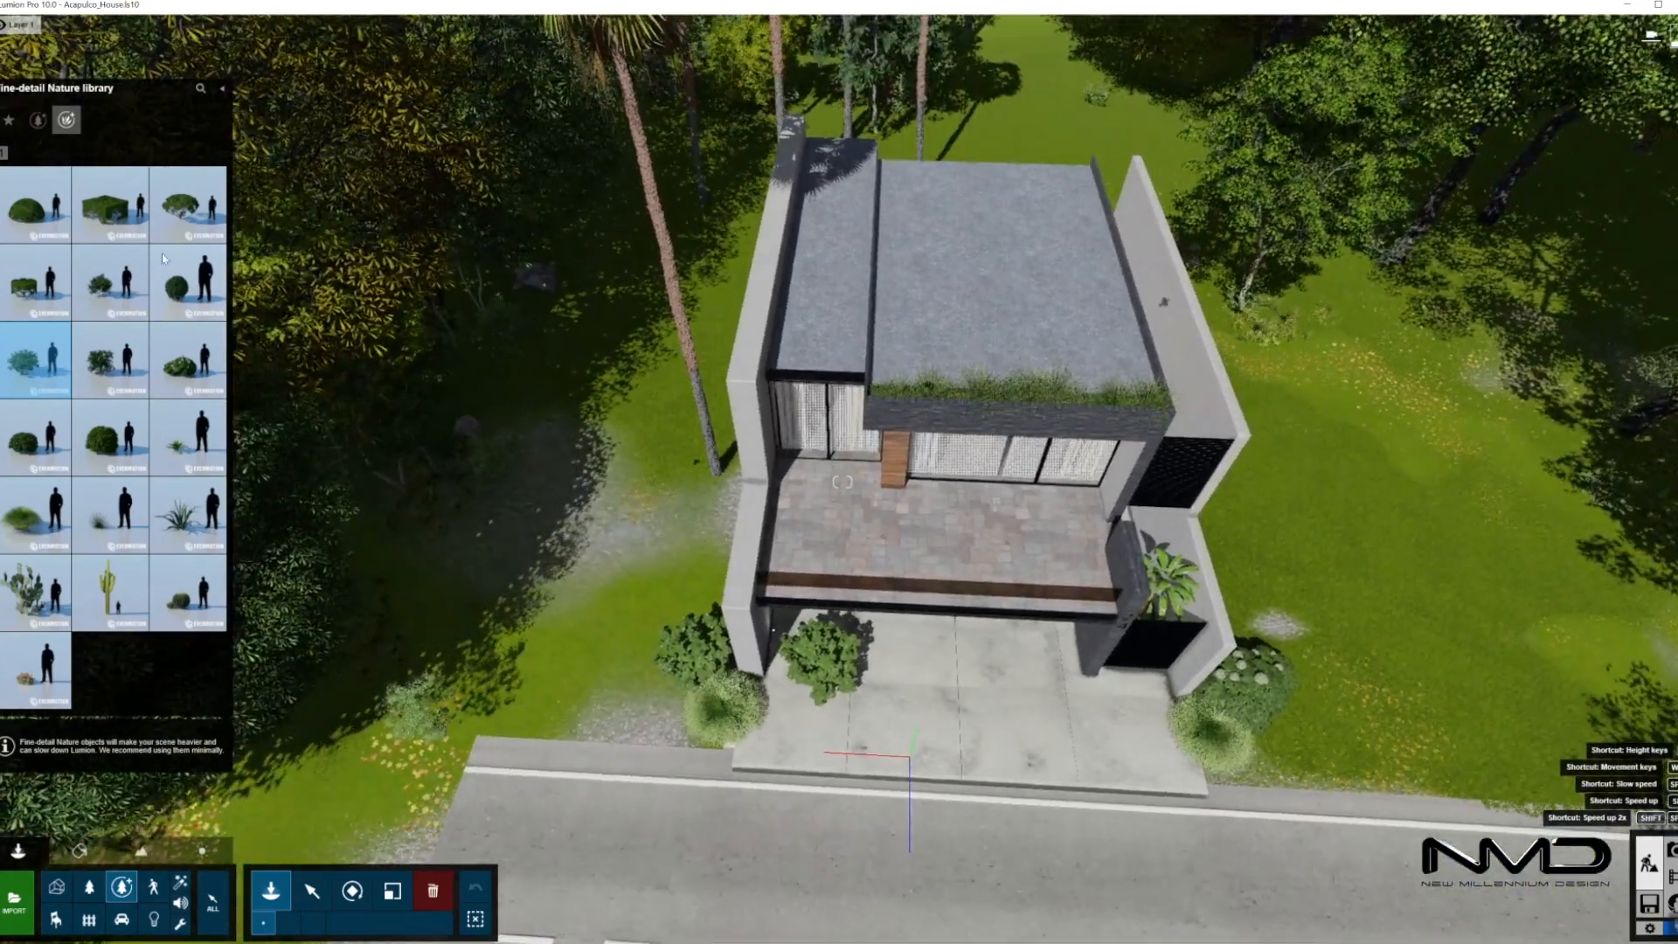
pyautogui.click(36, 122)
pyautogui.click(33, 155)
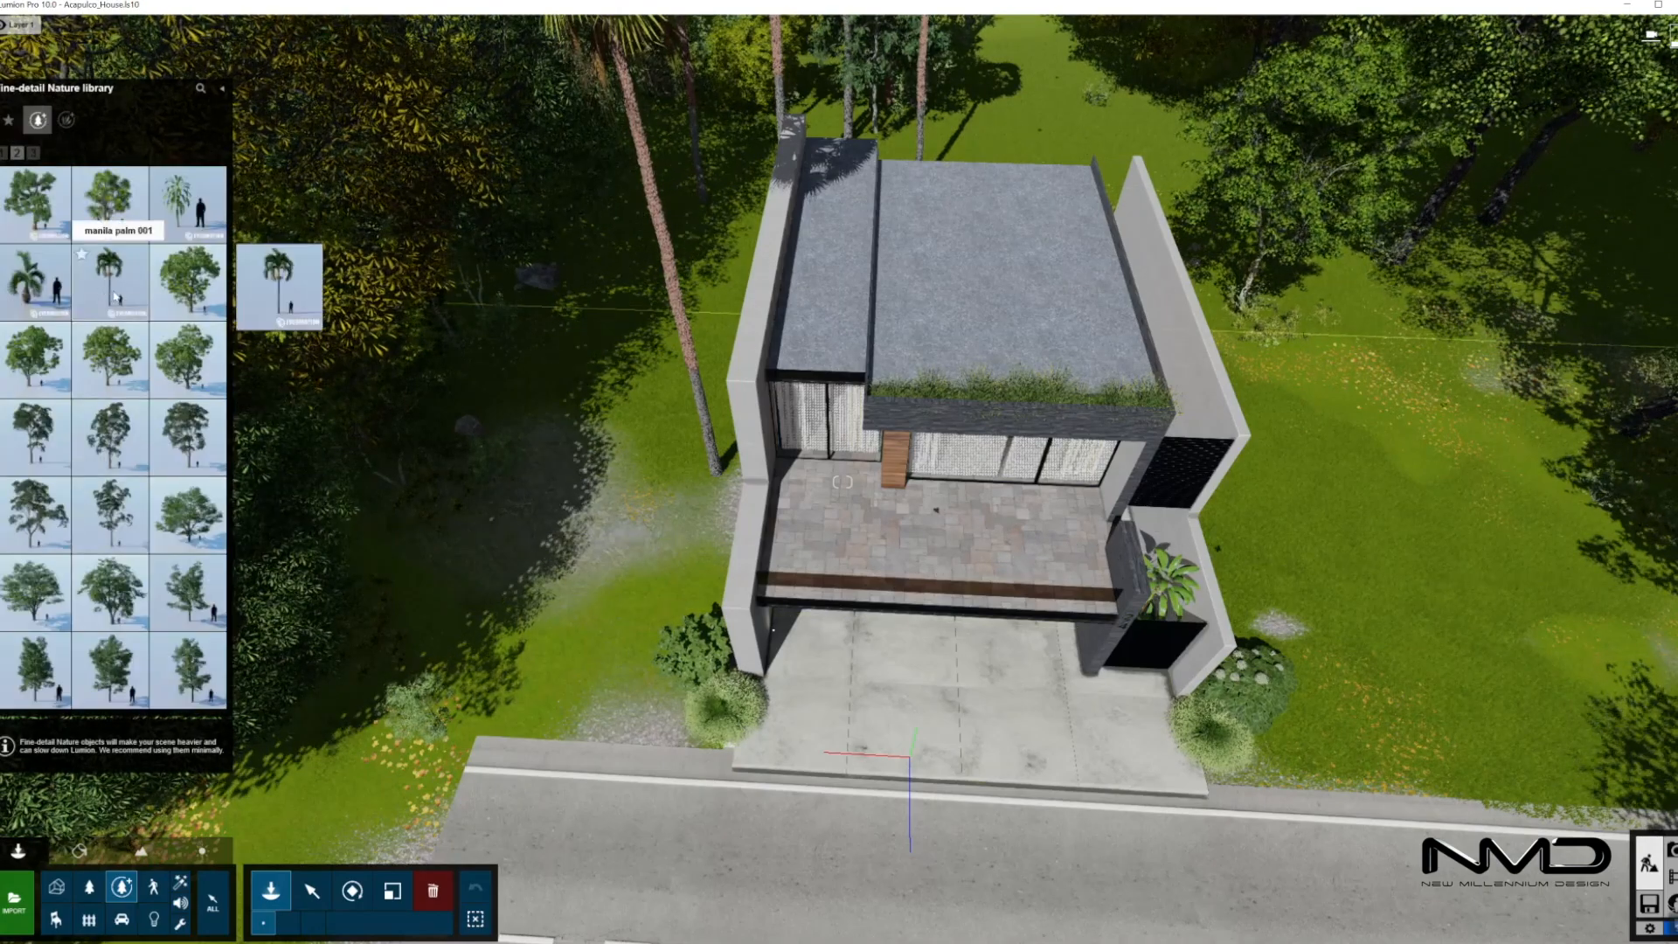
pyautogui.click(709, 607)
pyautogui.click(1246, 611)
pyautogui.click(1256, 622)
# Move the gate-side manila palm closer to the outer wall and scale it up
pyautogui.moveTo(1257, 622); pyautogui.dragTo(1136, 644, button='right')
pyautogui.press('w')
pyautogui.press('s')
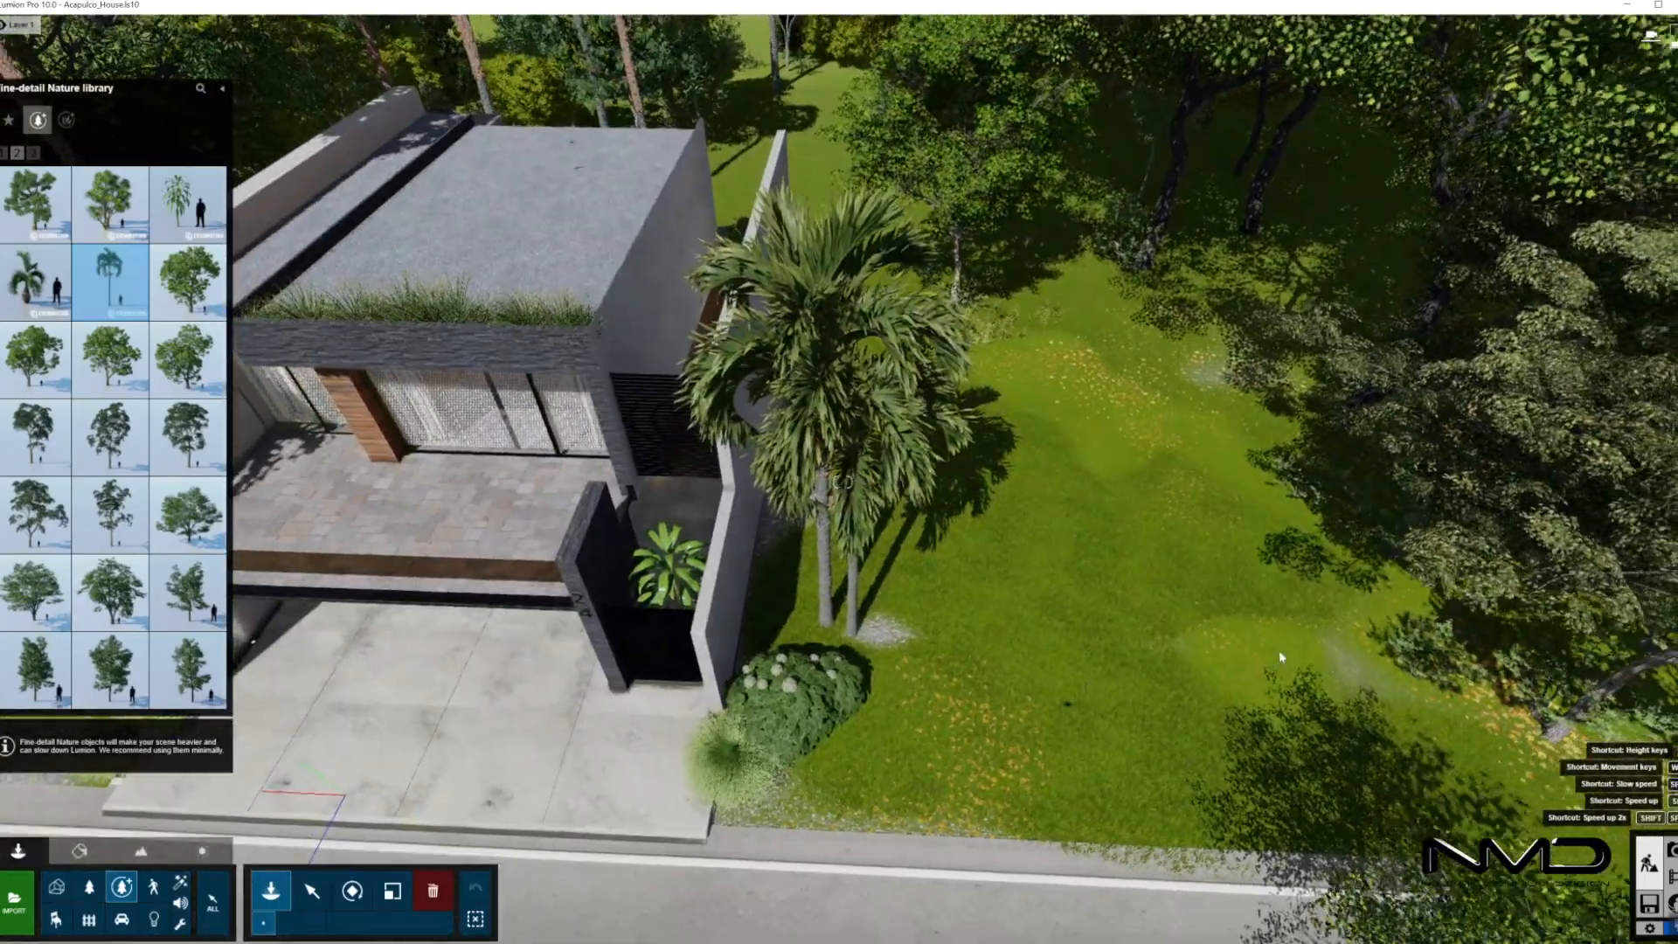
pyautogui.press('Escape')
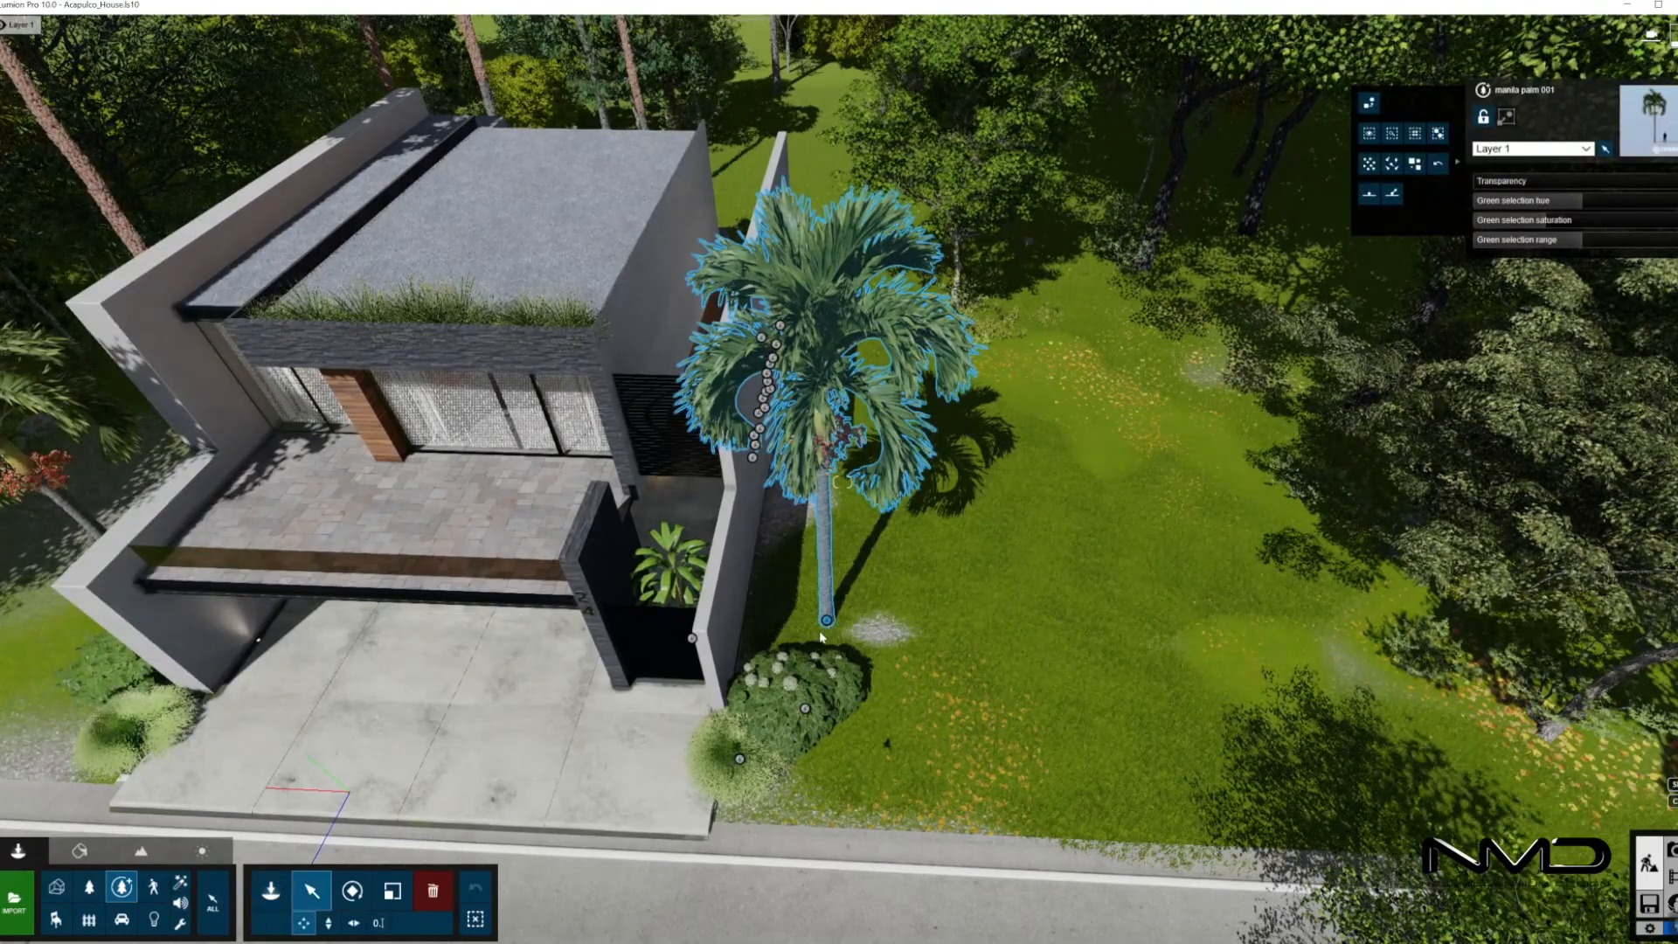
pyautogui.moveTo(826, 620); pyautogui.dragTo(800, 616)
pyautogui.press('l')
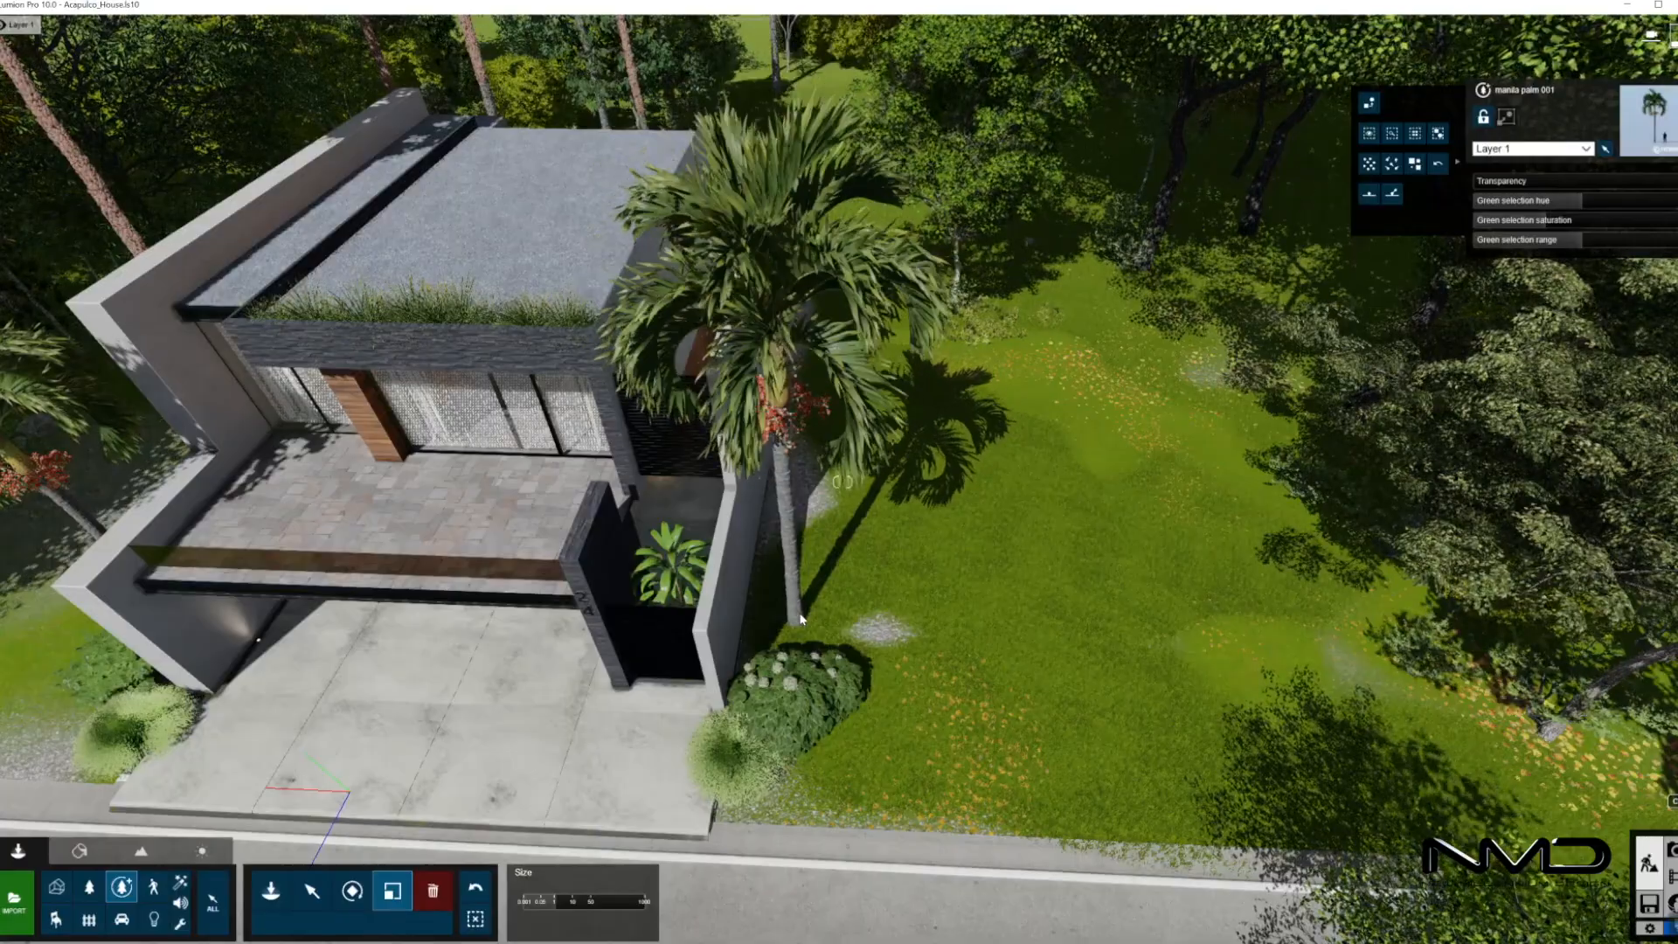
# Examine the planted front of the house and the two flanking palms from several distances and angles
pyautogui.press('s')
pyautogui.moveTo(818, 686); pyautogui.dragTo(752, 818, button='right')
pyautogui.press('w')
pyautogui.press('s')
pyautogui.press('s')
pyautogui.press('w')
pyautogui.press('w')
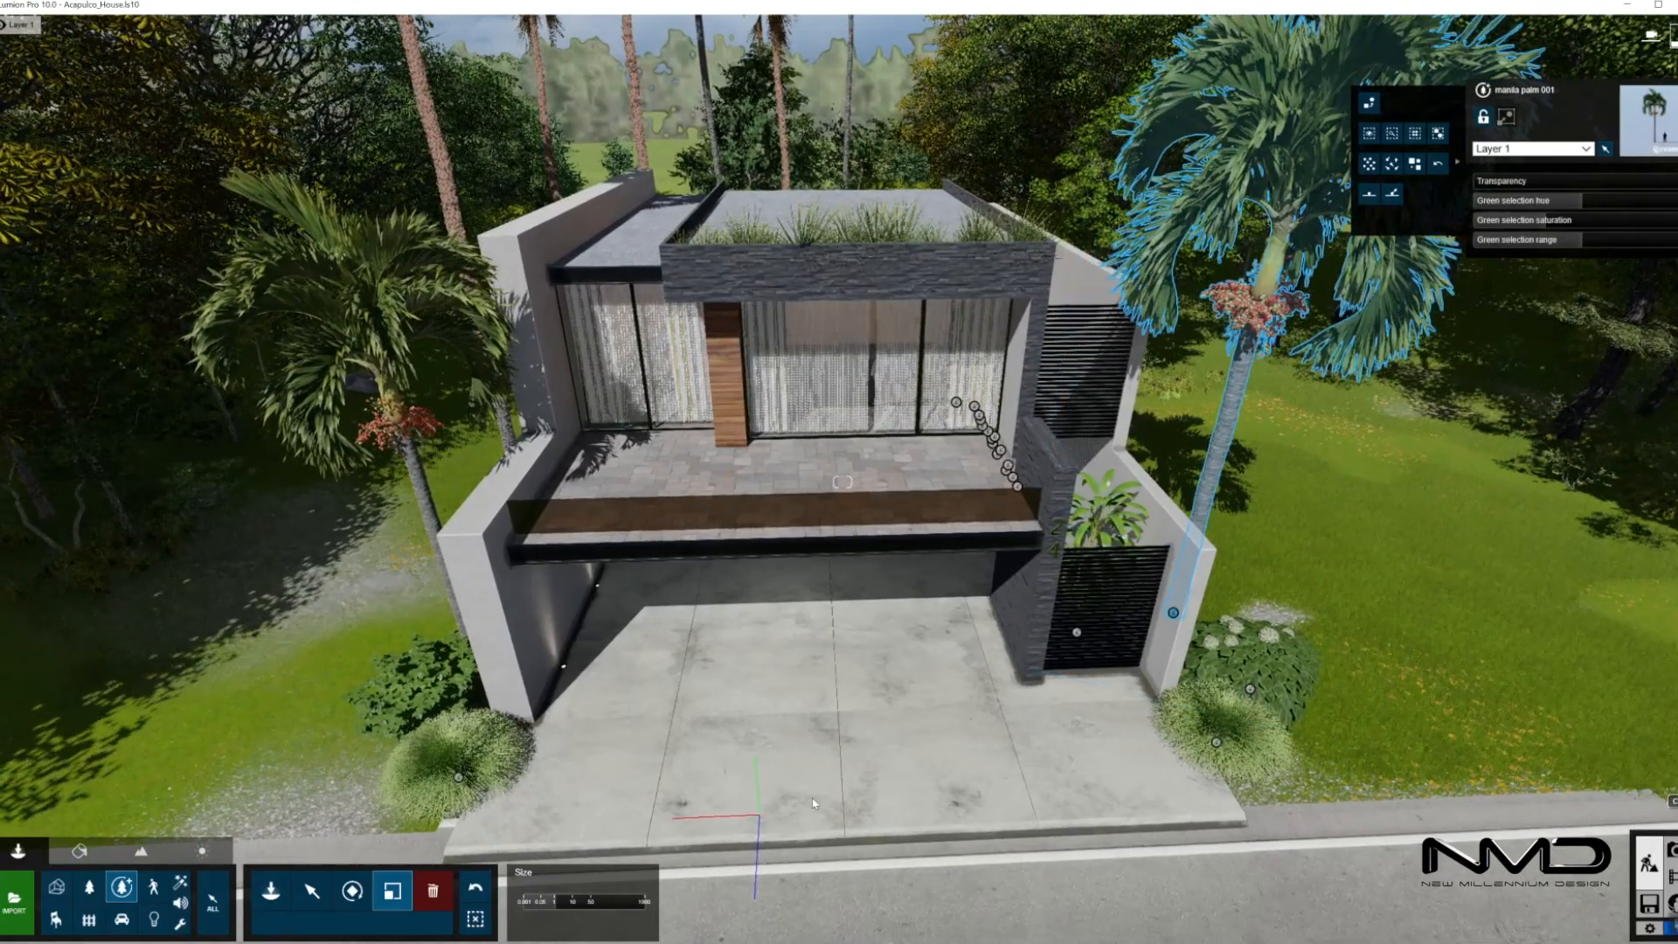
pyautogui.press('s')
pyautogui.press('w')
pyautogui.moveTo(832, 870); pyautogui.dragTo(812, 821, button='right')
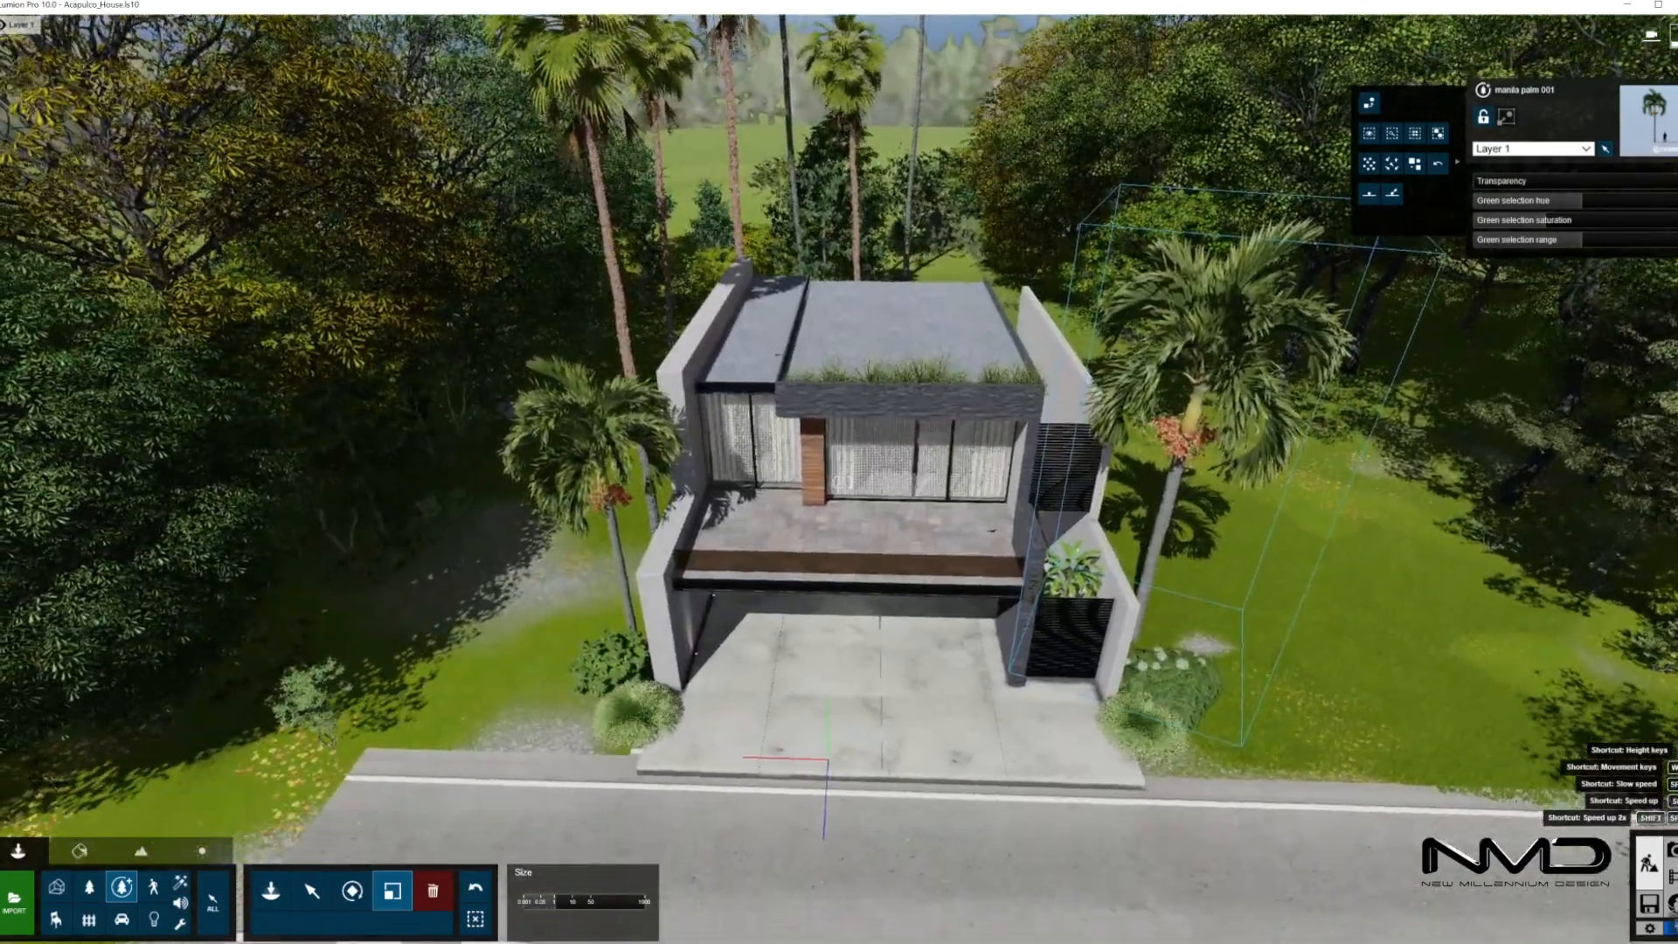
# Place the imported orange classic car under the balcony on the driveway half away from the gate
pyautogui.press('w')
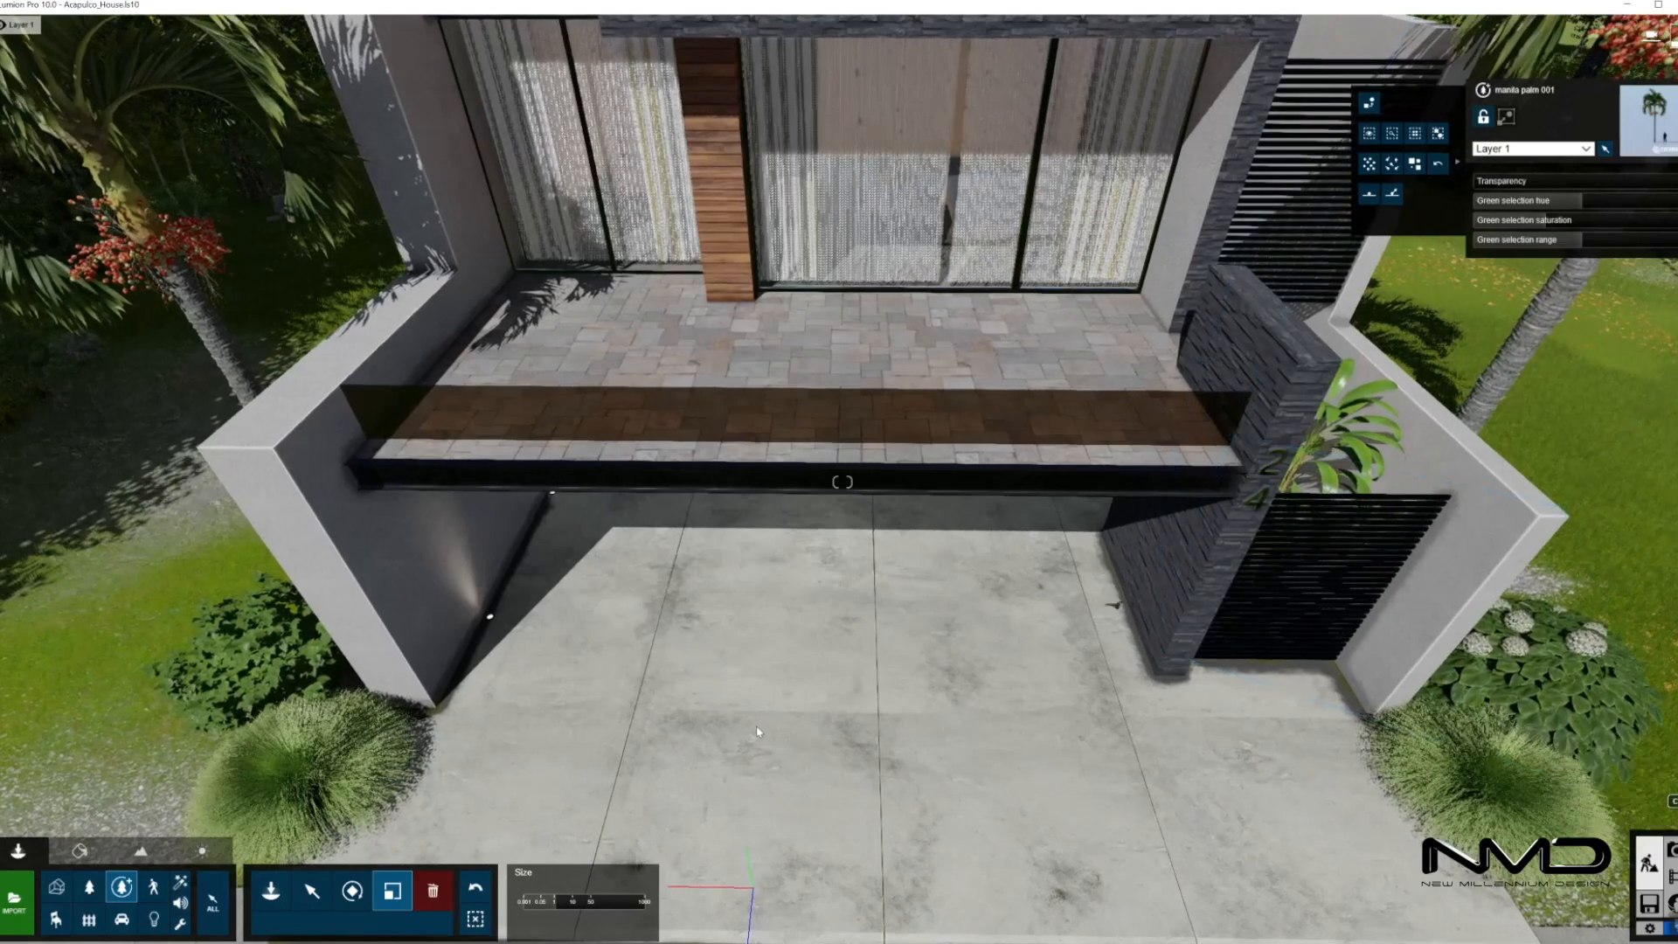
pyautogui.click(272, 893)
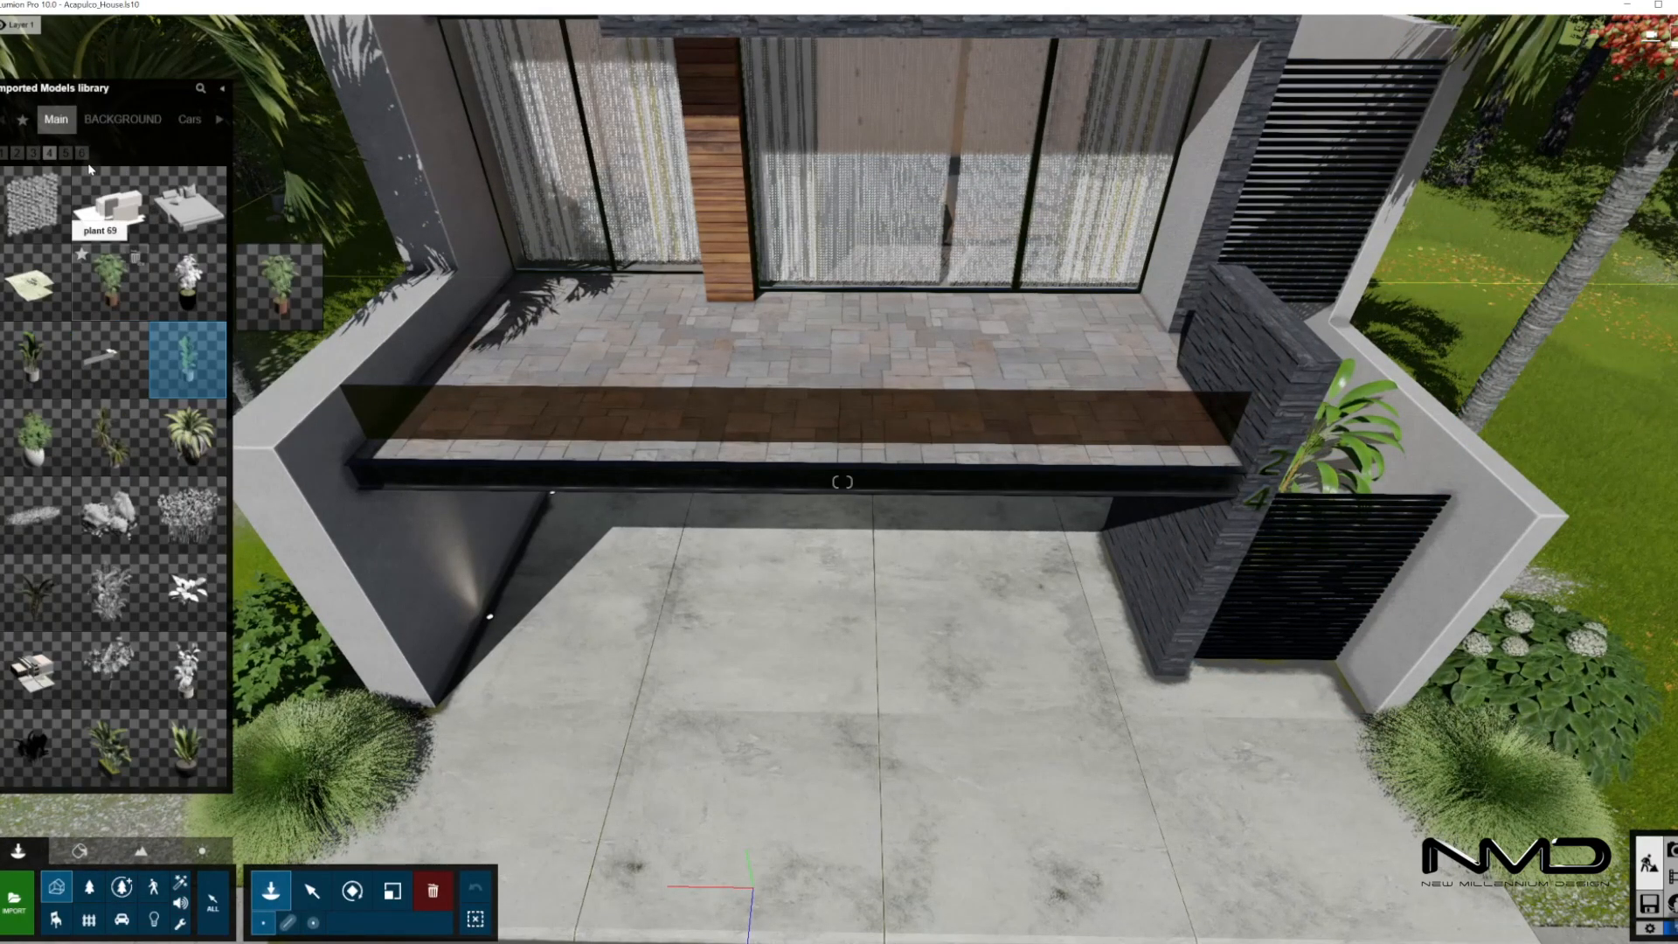
pyautogui.click(5, 153)
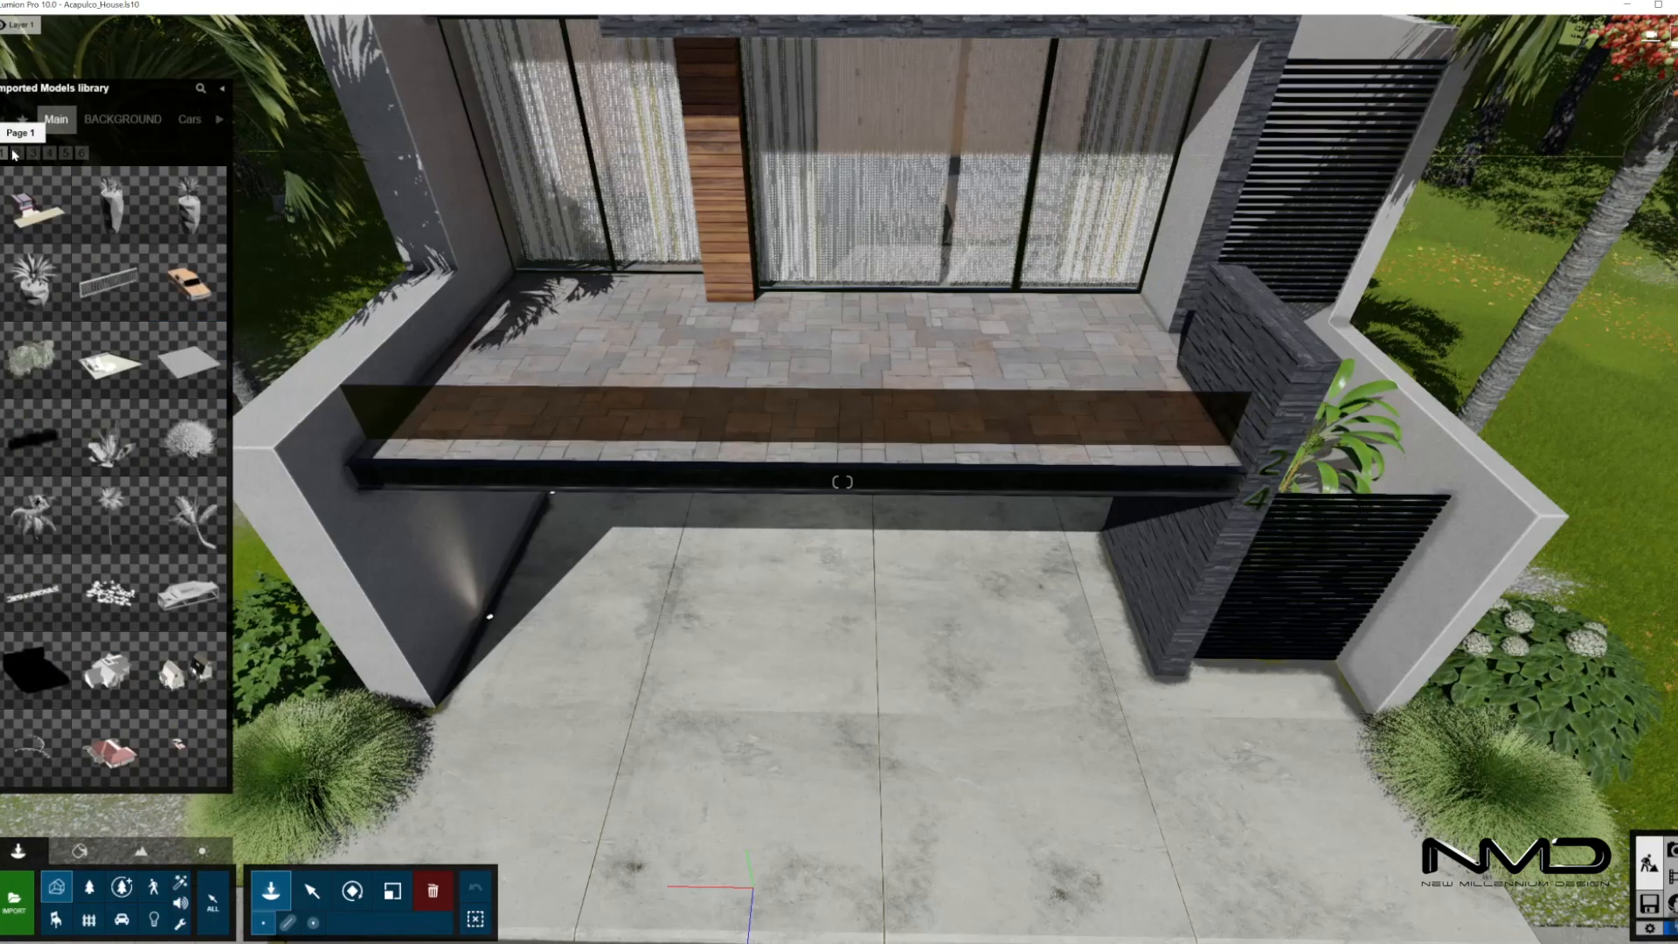
pyautogui.moveTo(609, 656); pyautogui.dragTo(706, 564)
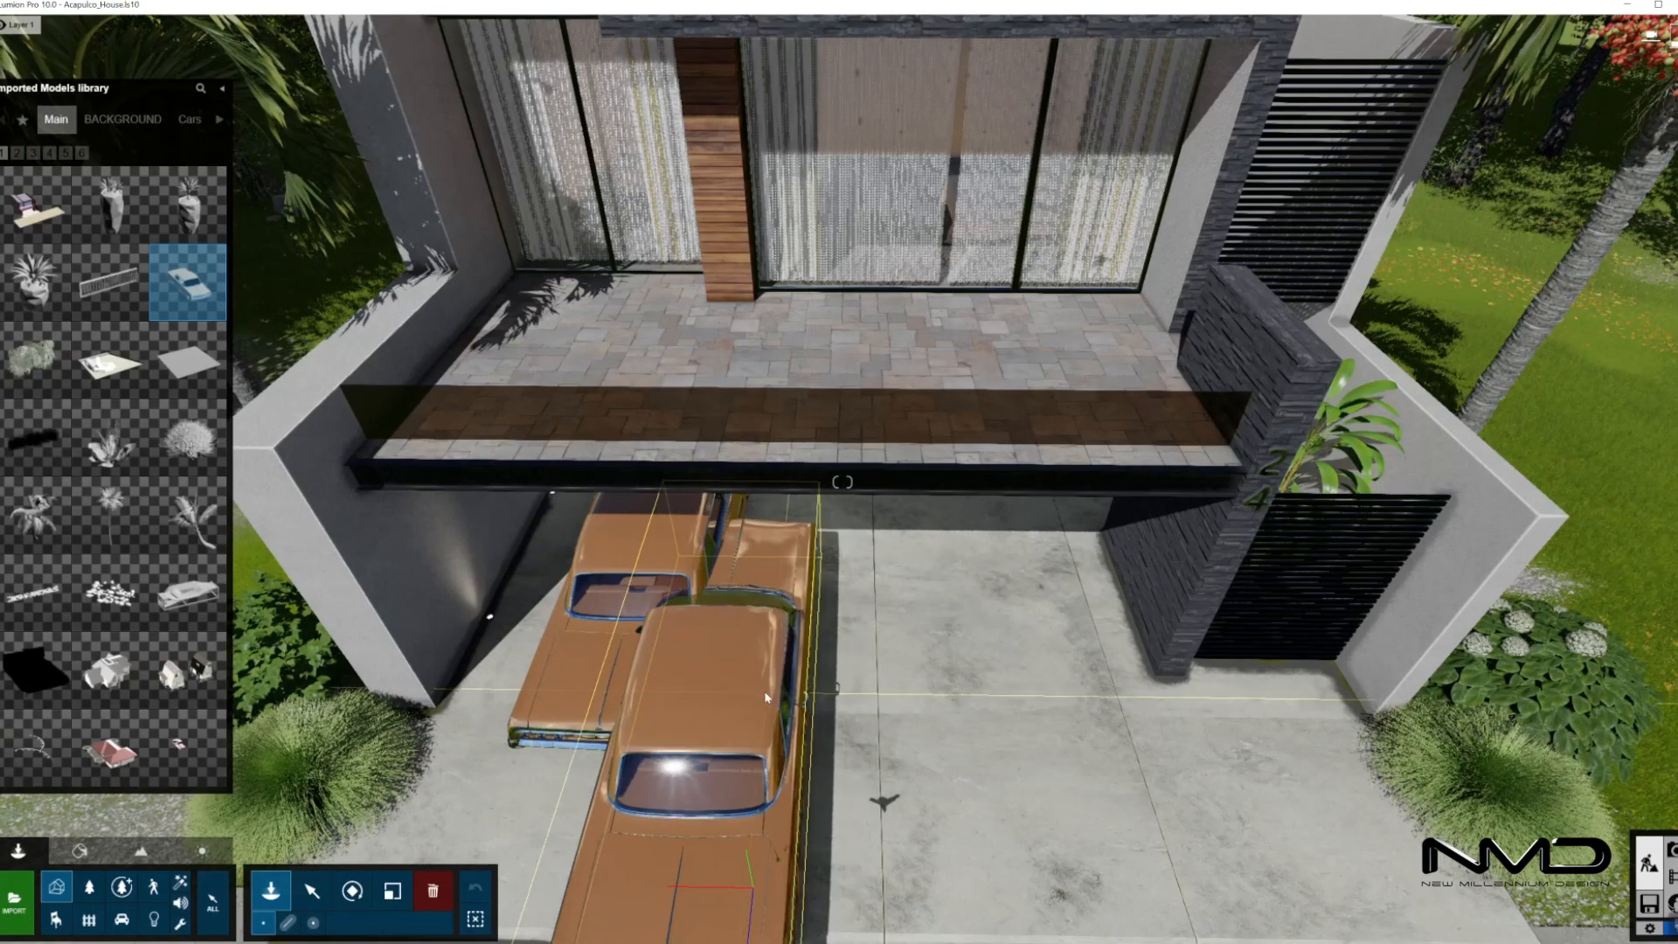
pyautogui.click(312, 890)
# Place MotorBike 004 on the gate side of the driveway beside the stone pillar and darken its color to black
pyautogui.click(122, 921)
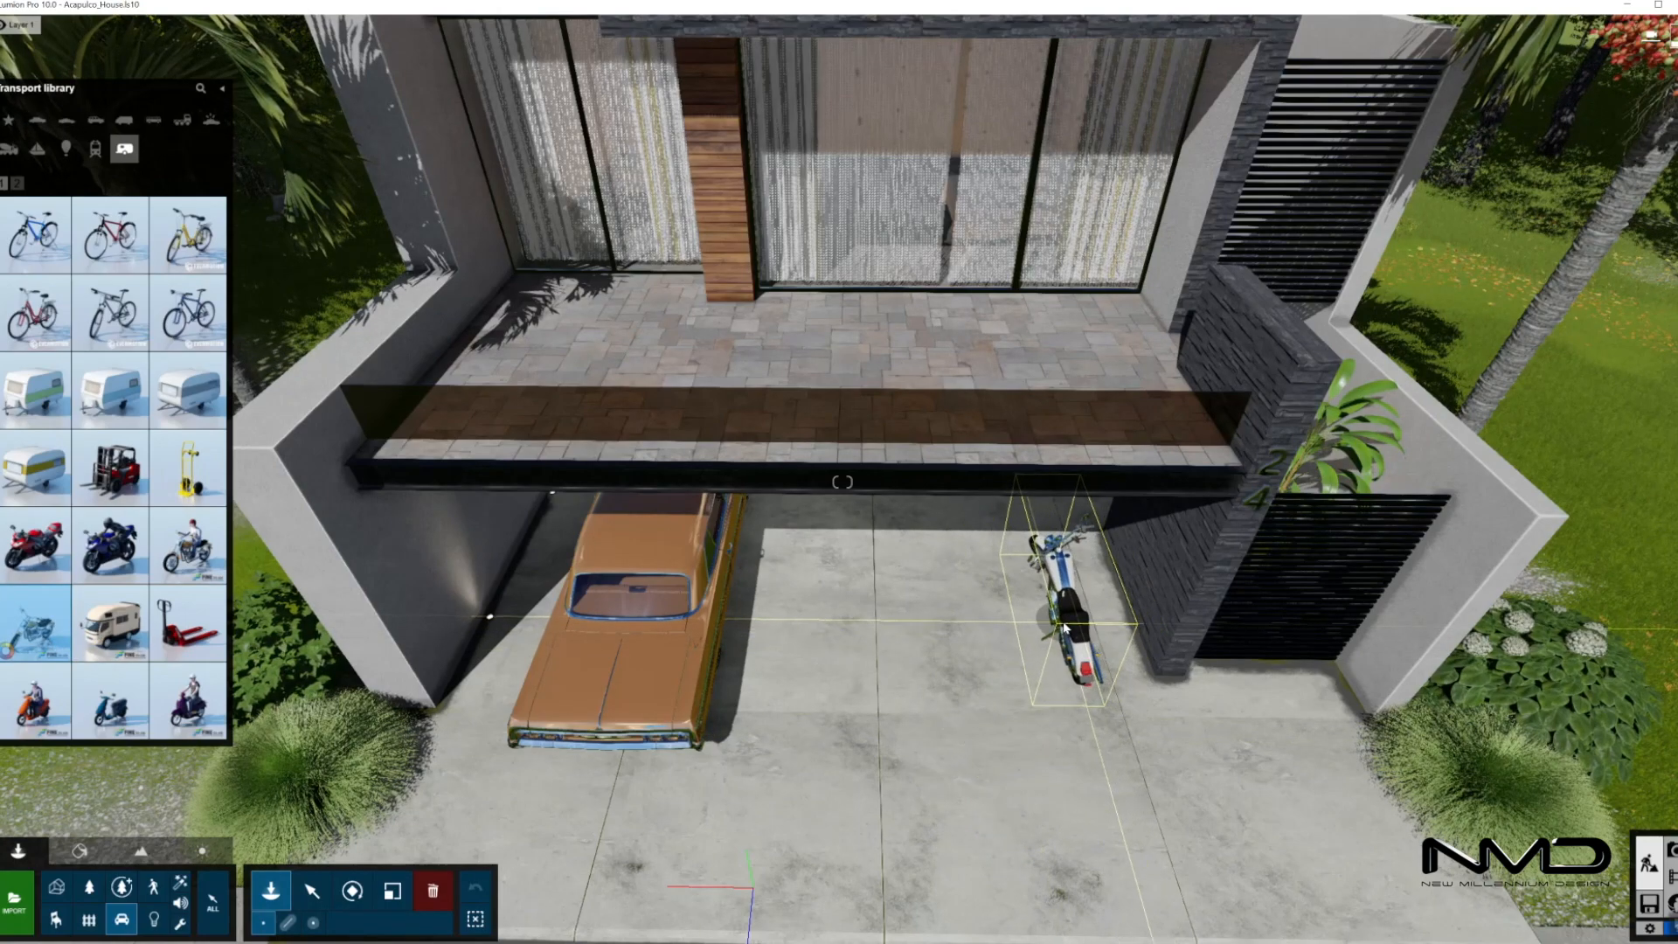
pyautogui.click(1064, 627)
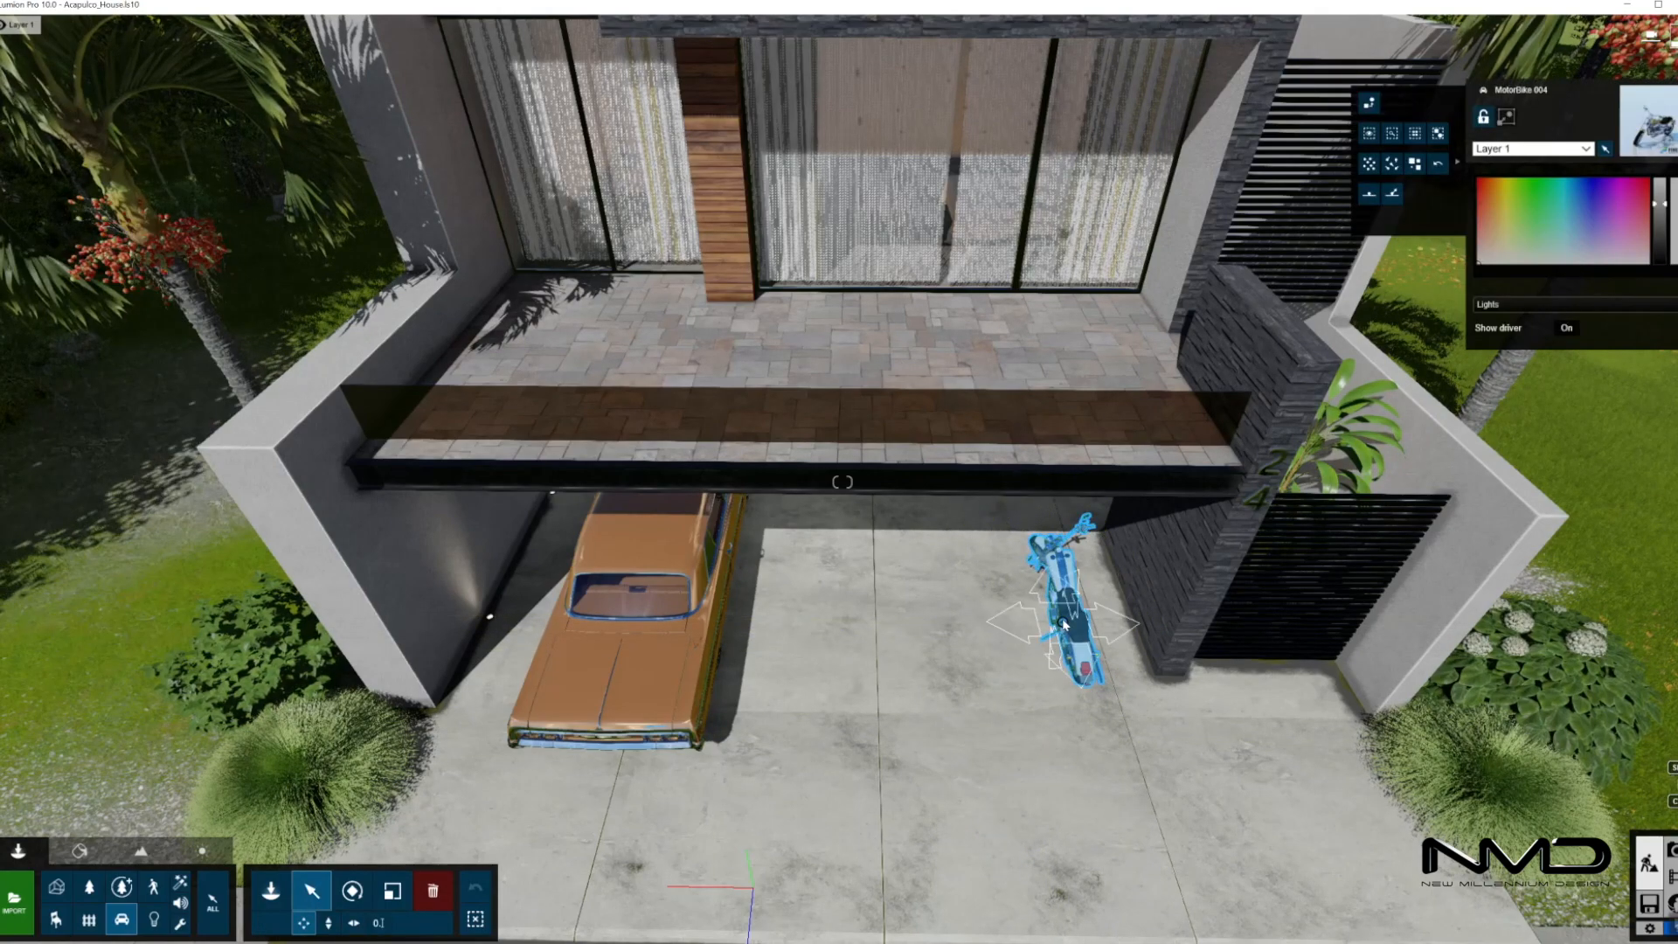
pyautogui.moveTo(1664, 218); pyautogui.dragTo(1662, 249)
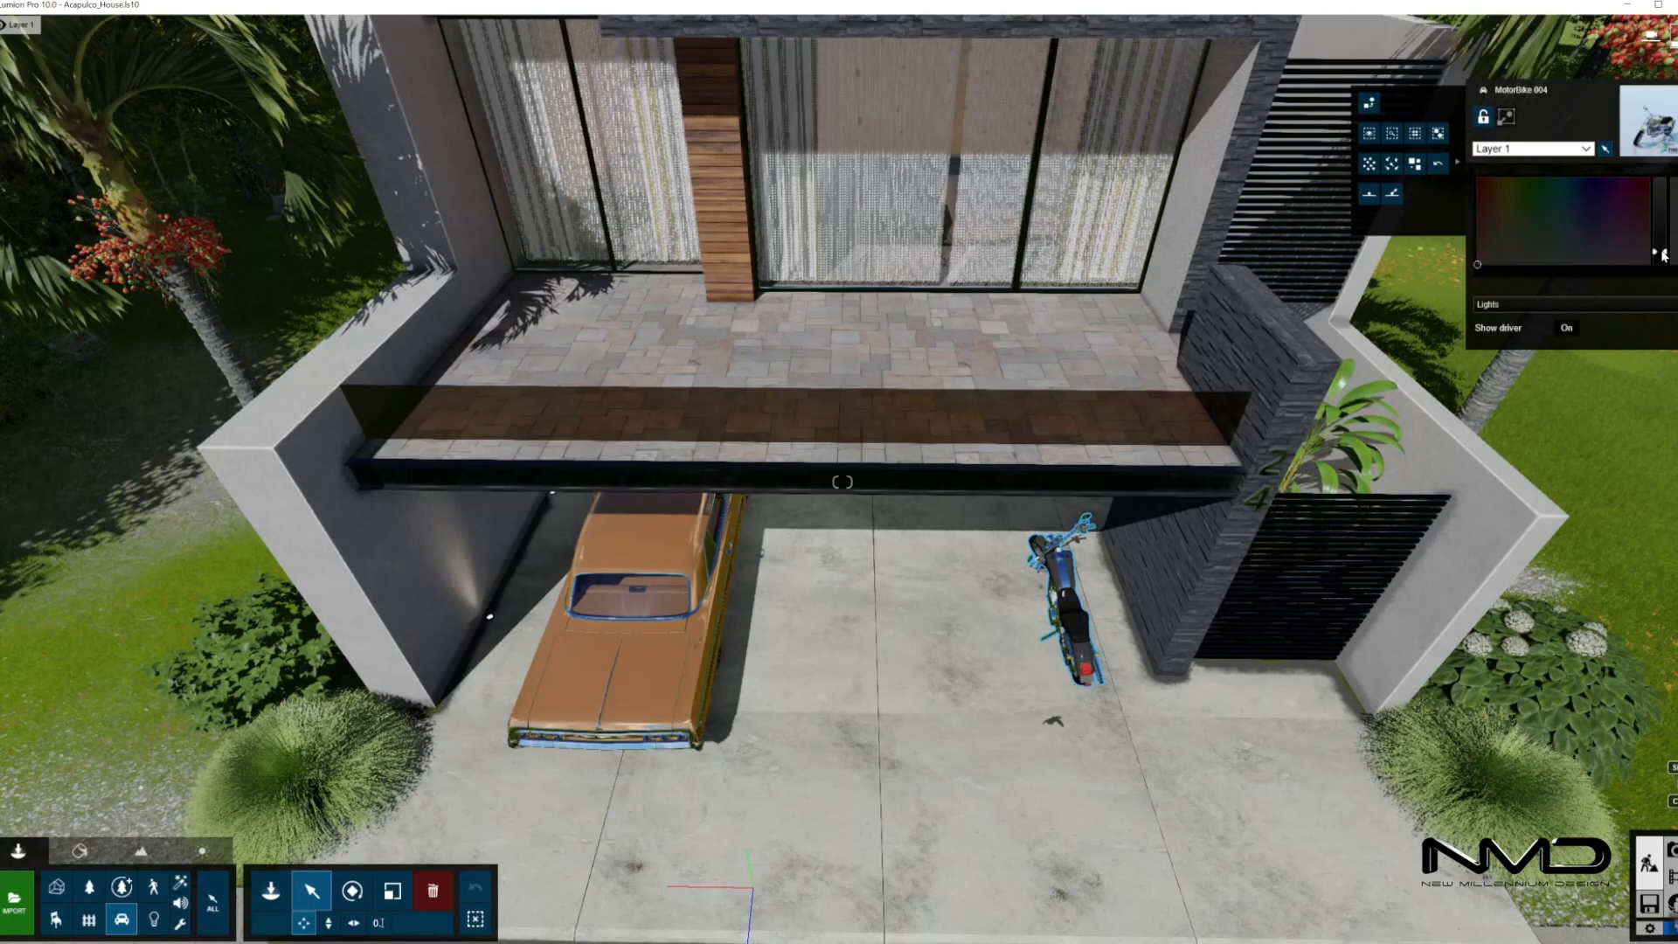
pyautogui.press('s')
pyautogui.moveTo(1080, 739); pyautogui.dragTo(1040, 778, button='right')
pyautogui.press('w')
pyautogui.press('w')
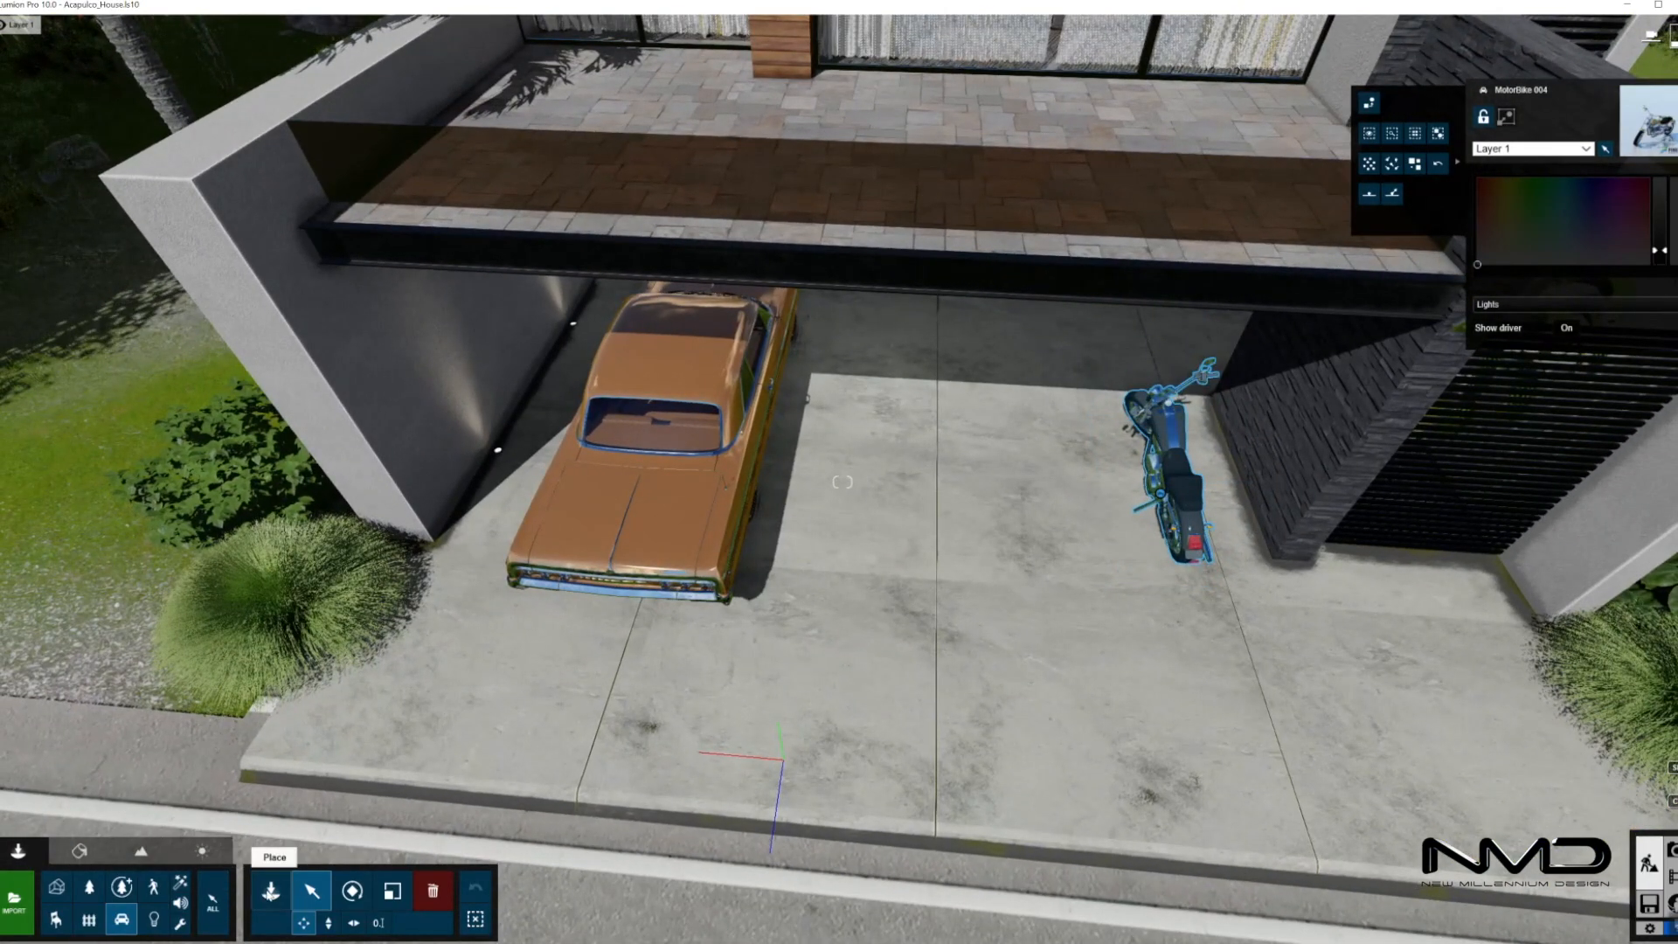
# Place a gardenset 010 sofa 01, a sofa 02 and the matching table on the balcony terrace
pyautogui.click(122, 919)
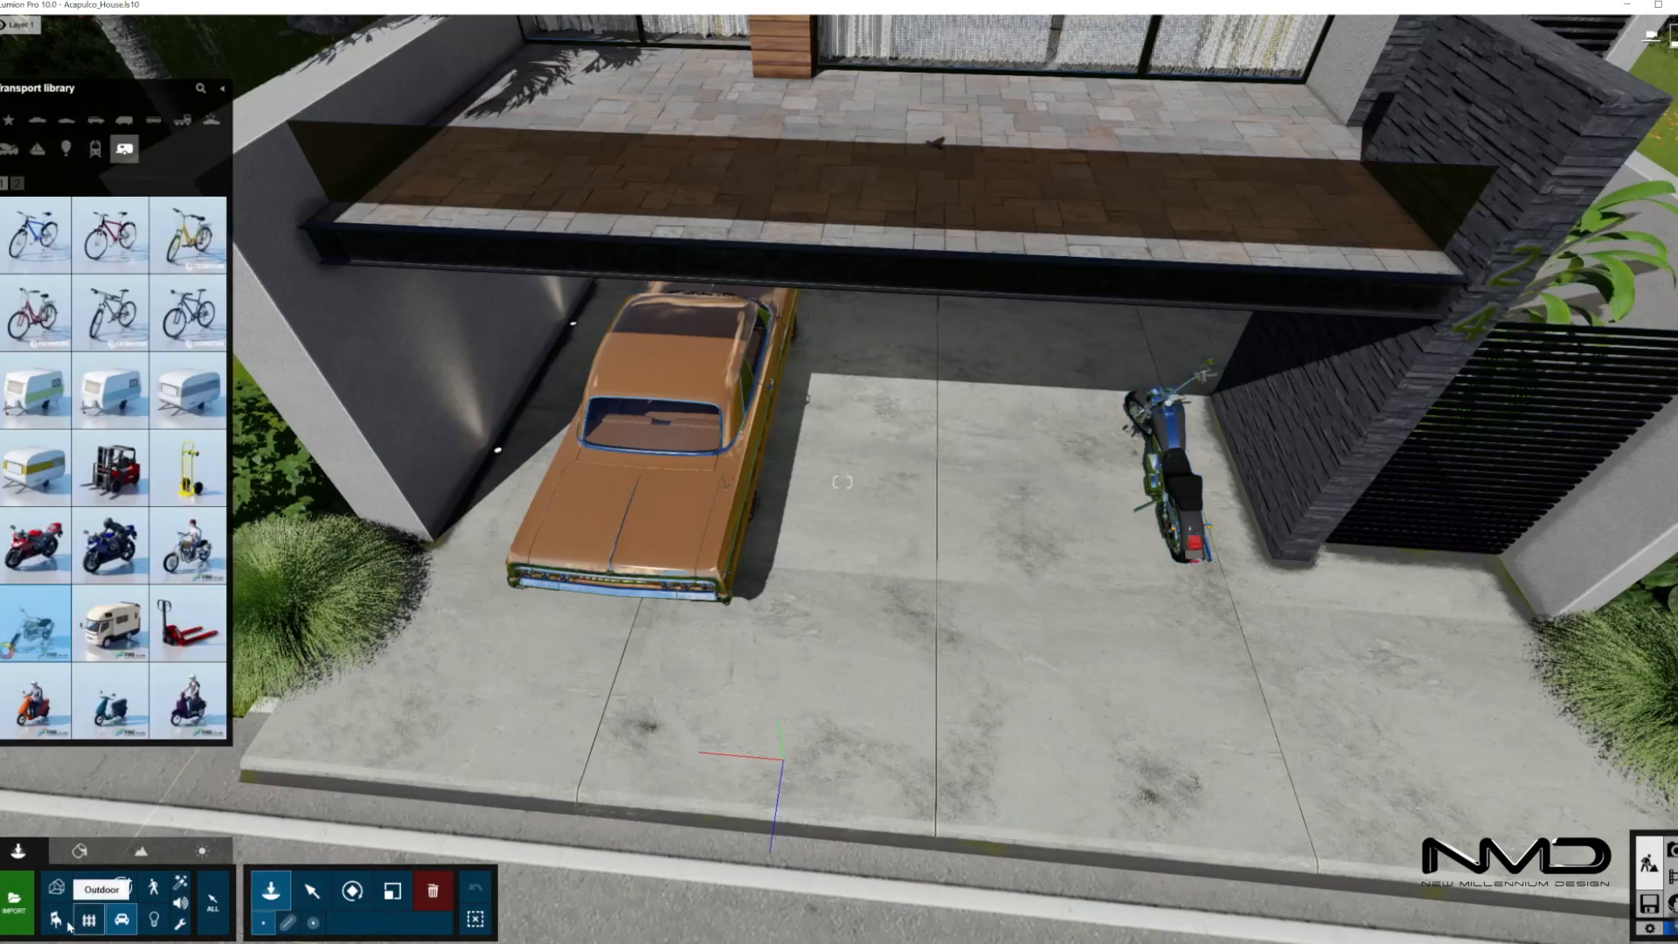
pyautogui.click(56, 918)
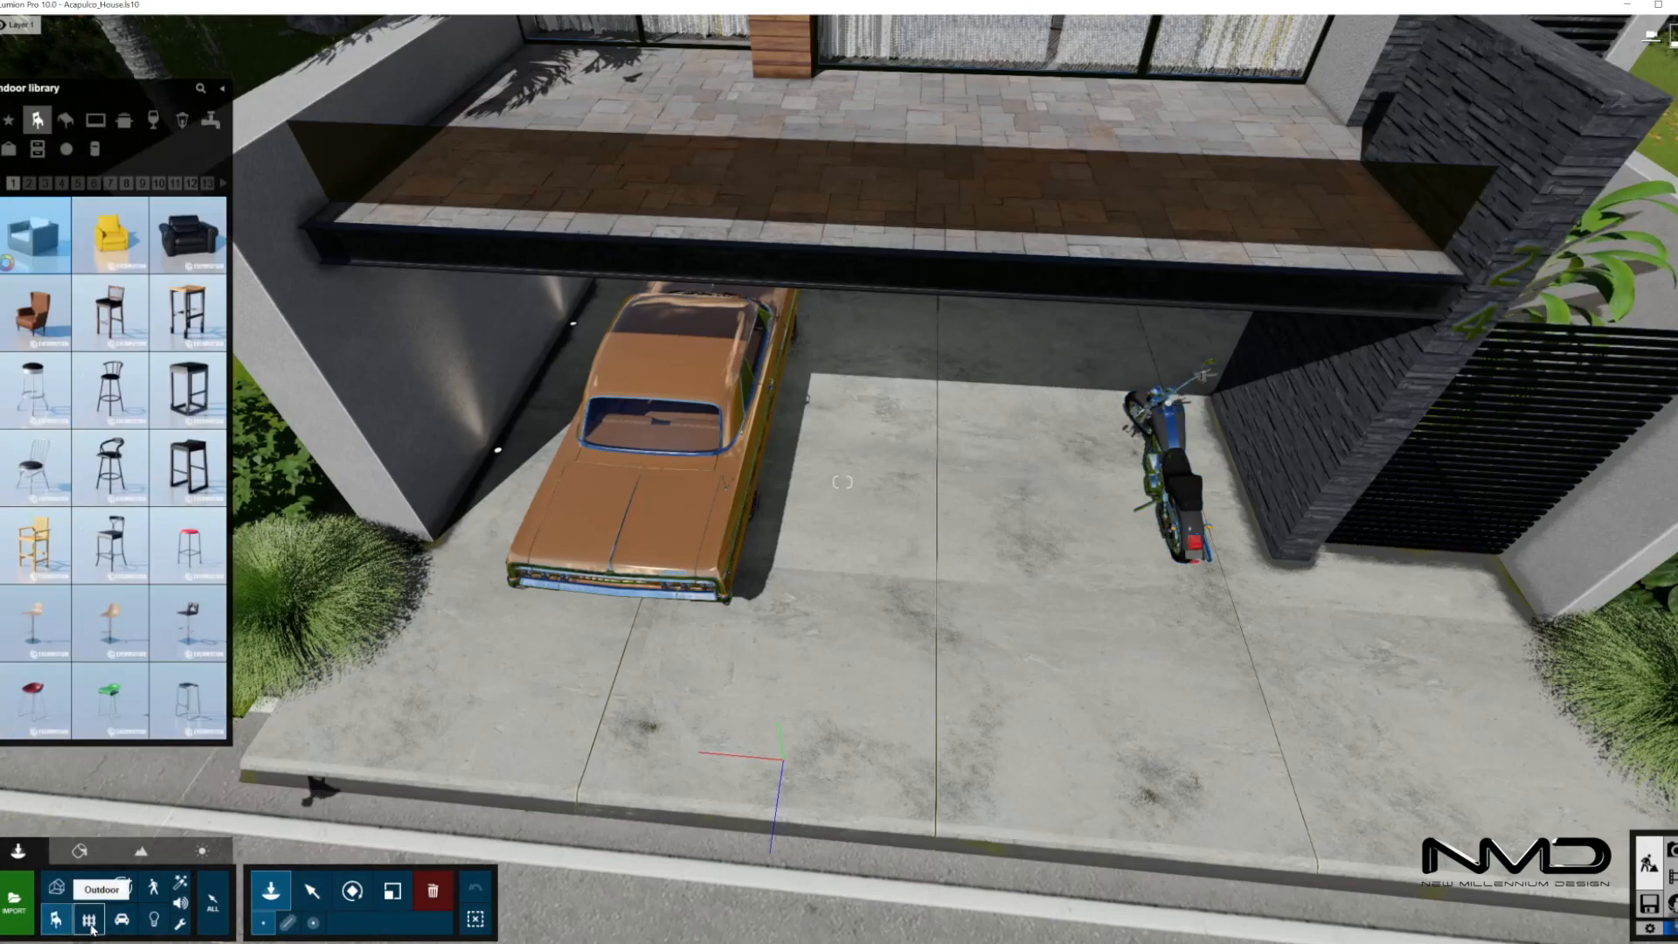
pyautogui.click(90, 921)
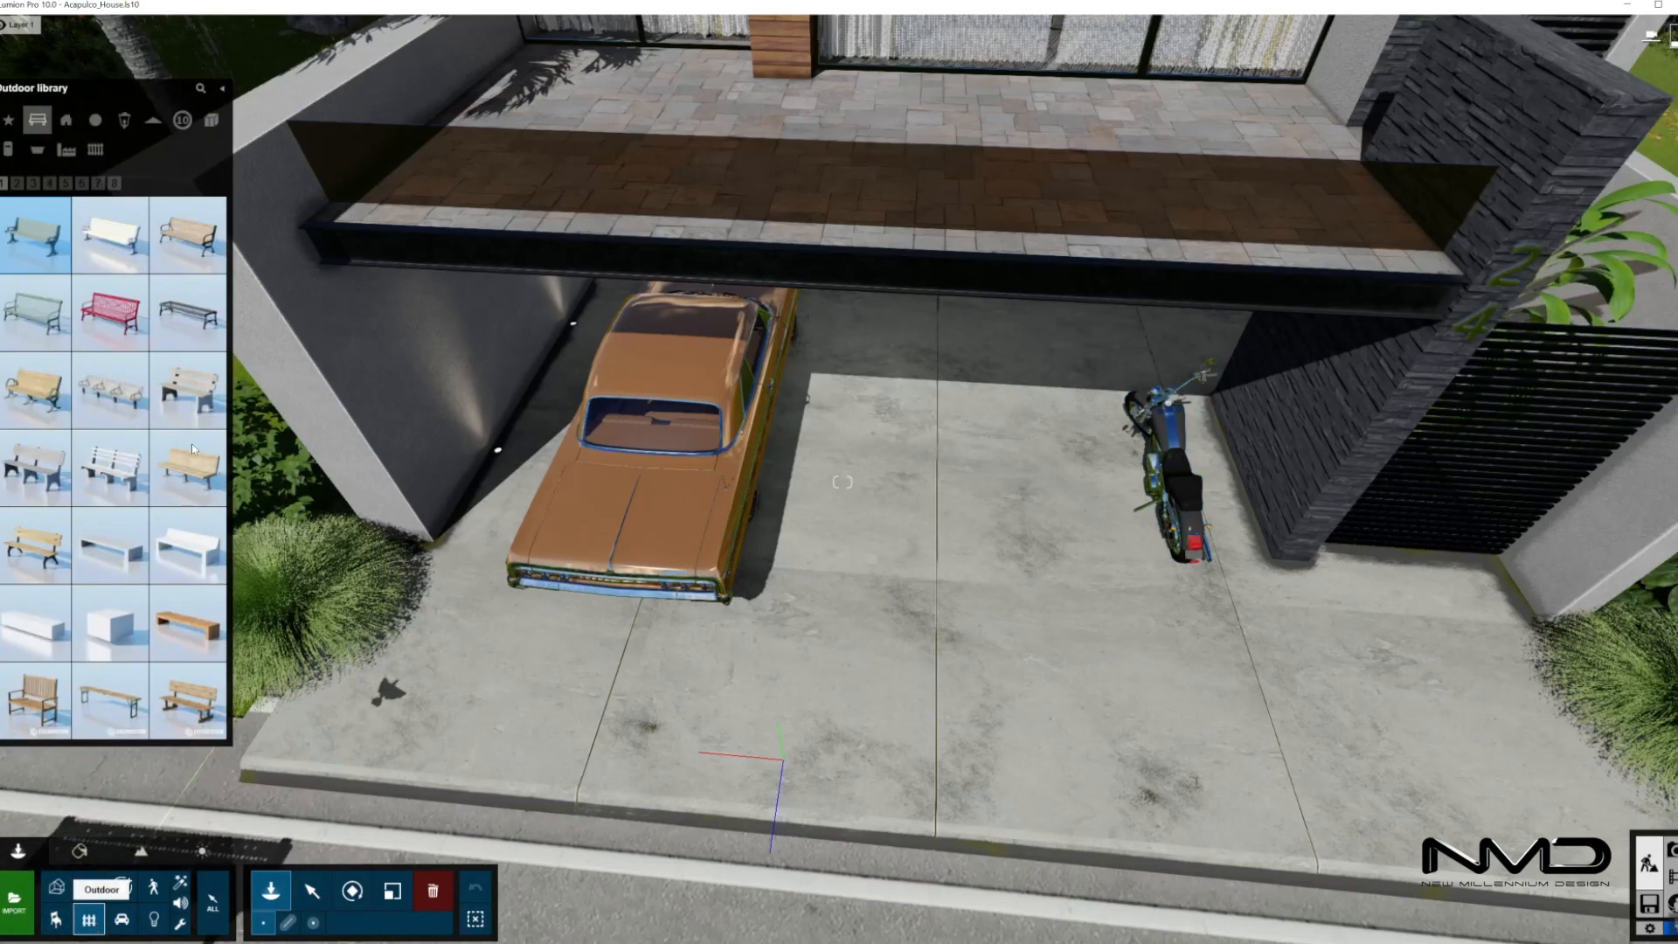
pyautogui.click(33, 184)
pyautogui.click(50, 185)
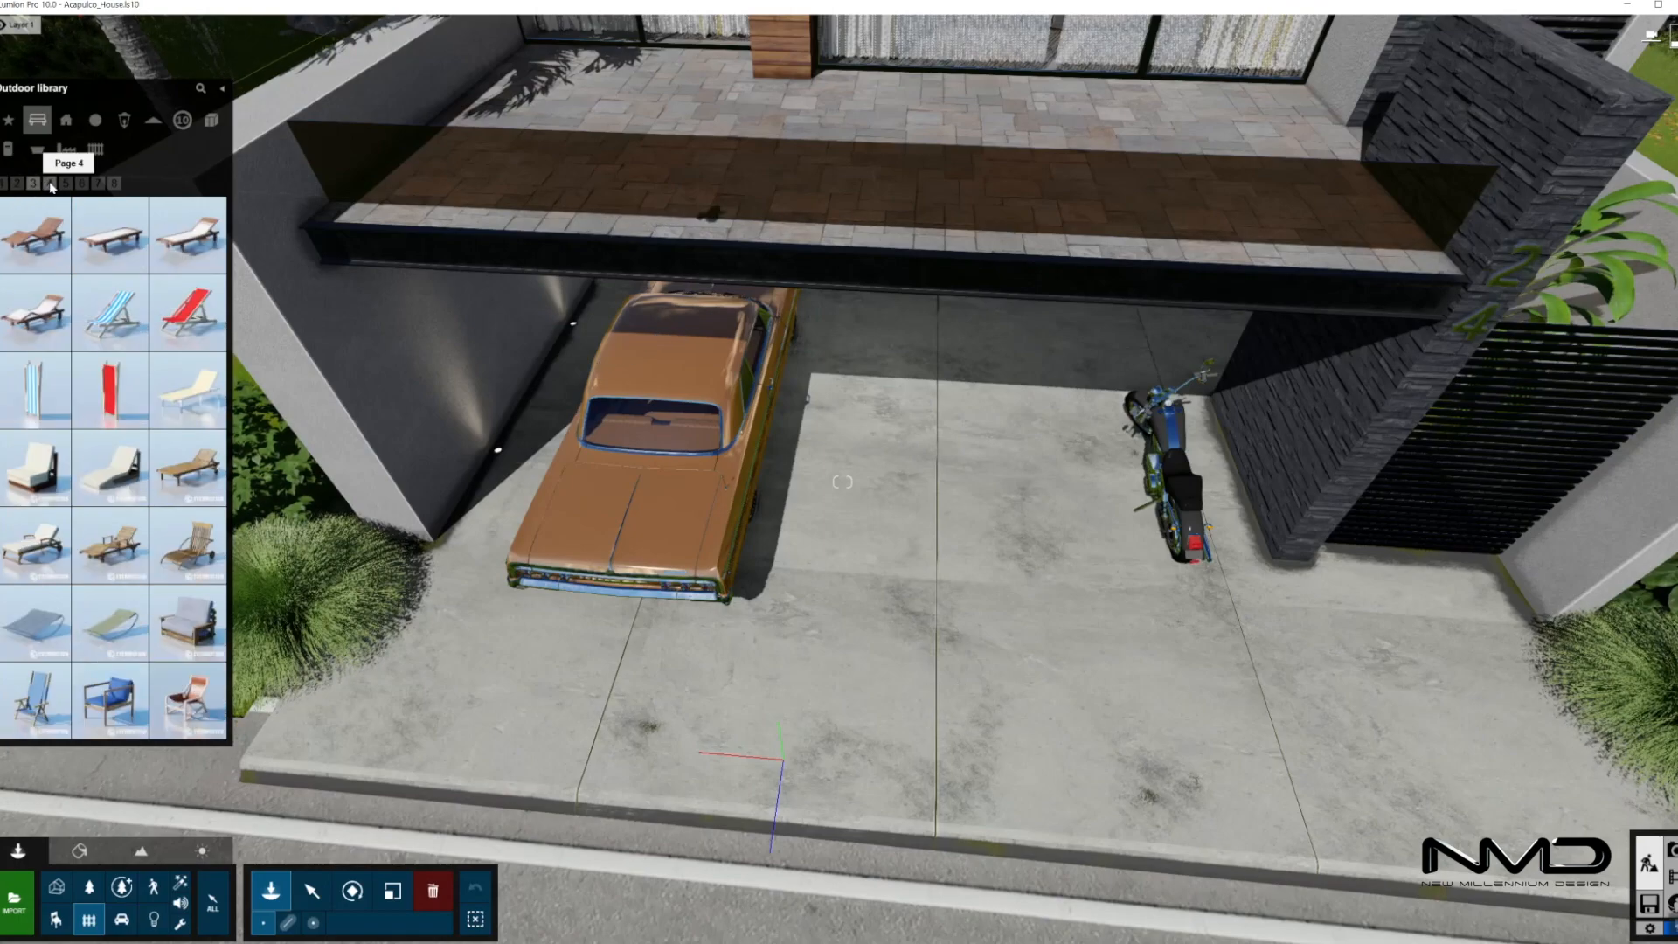
pyautogui.click(51, 184)
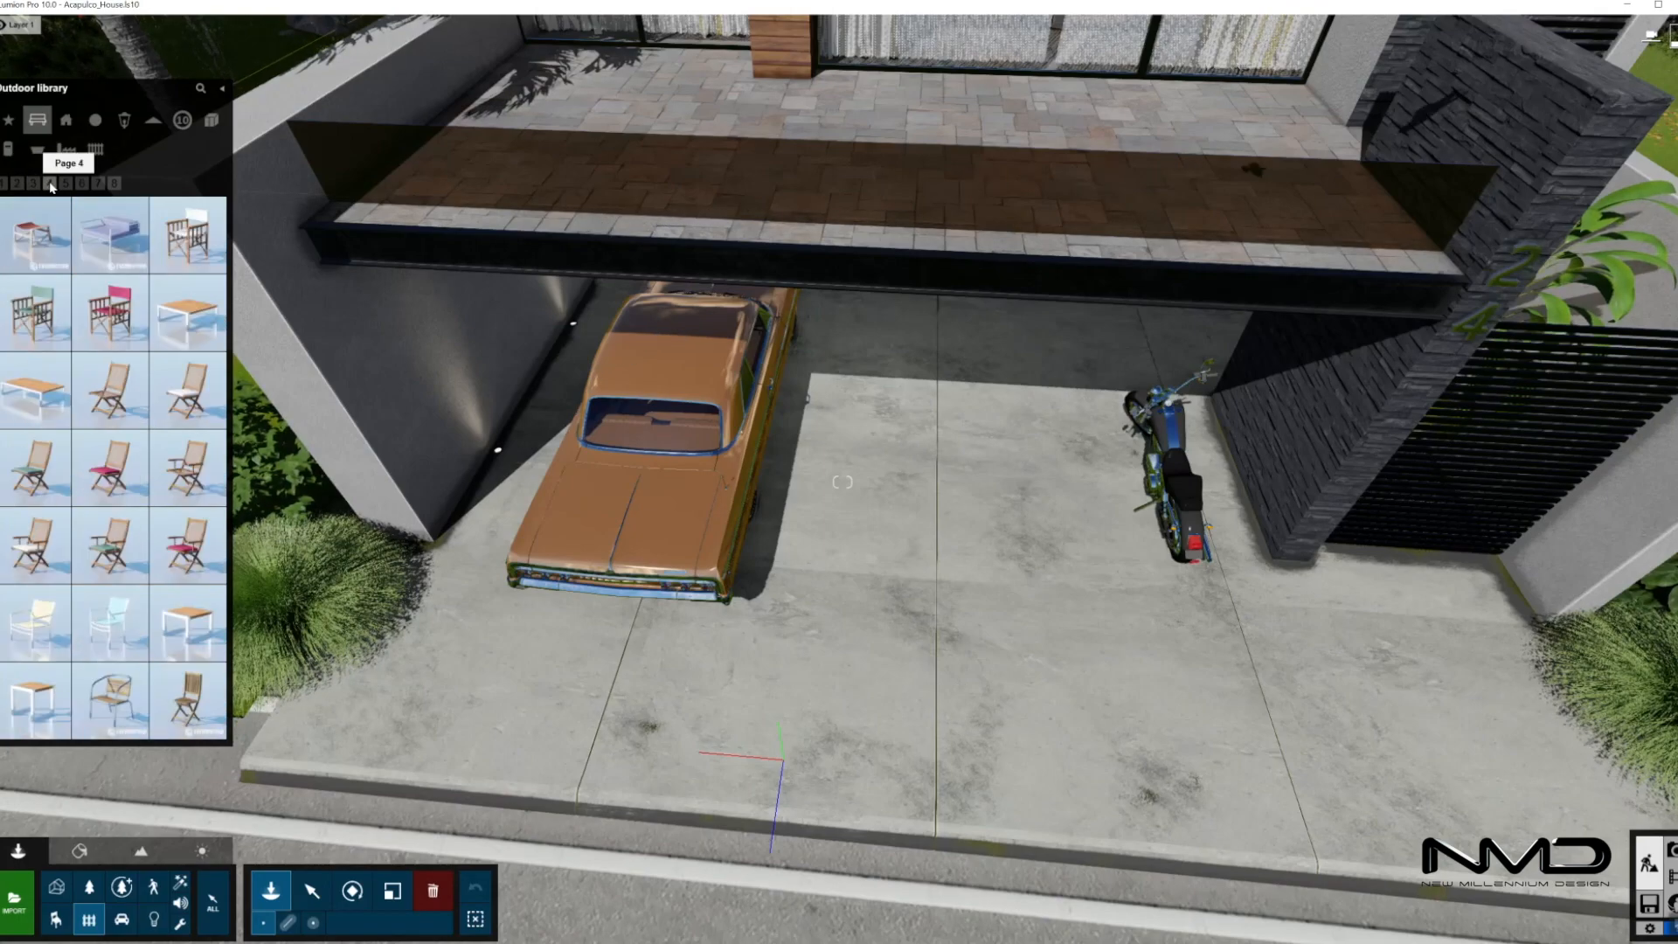
pyautogui.click(81, 186)
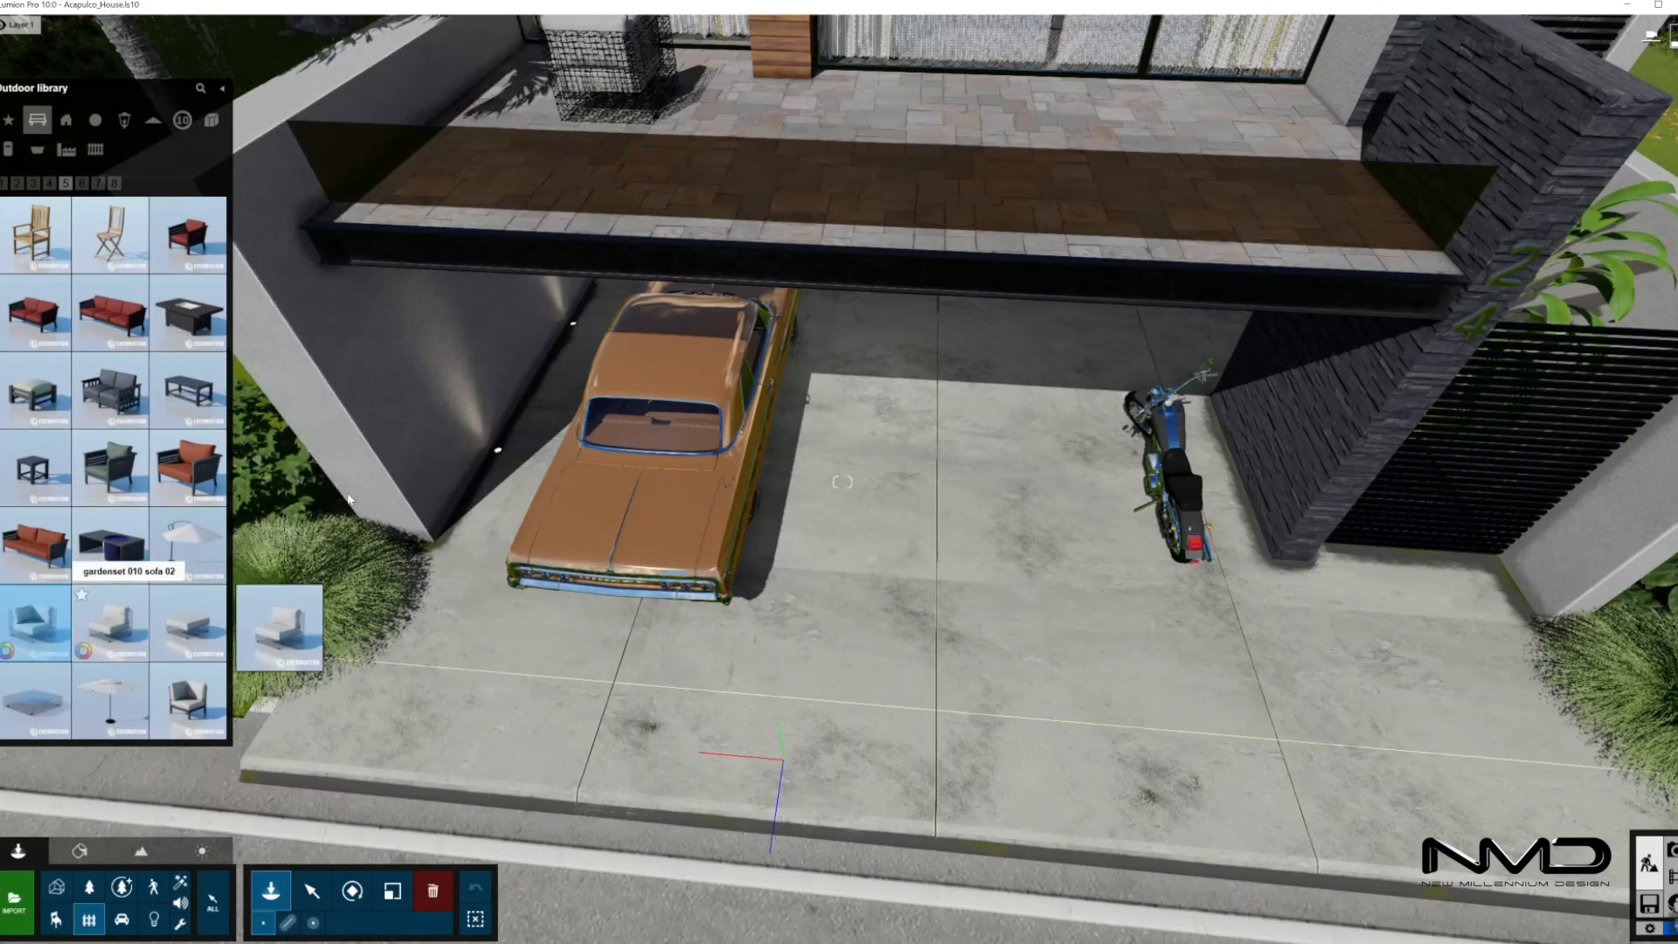
pyautogui.click(87, 638)
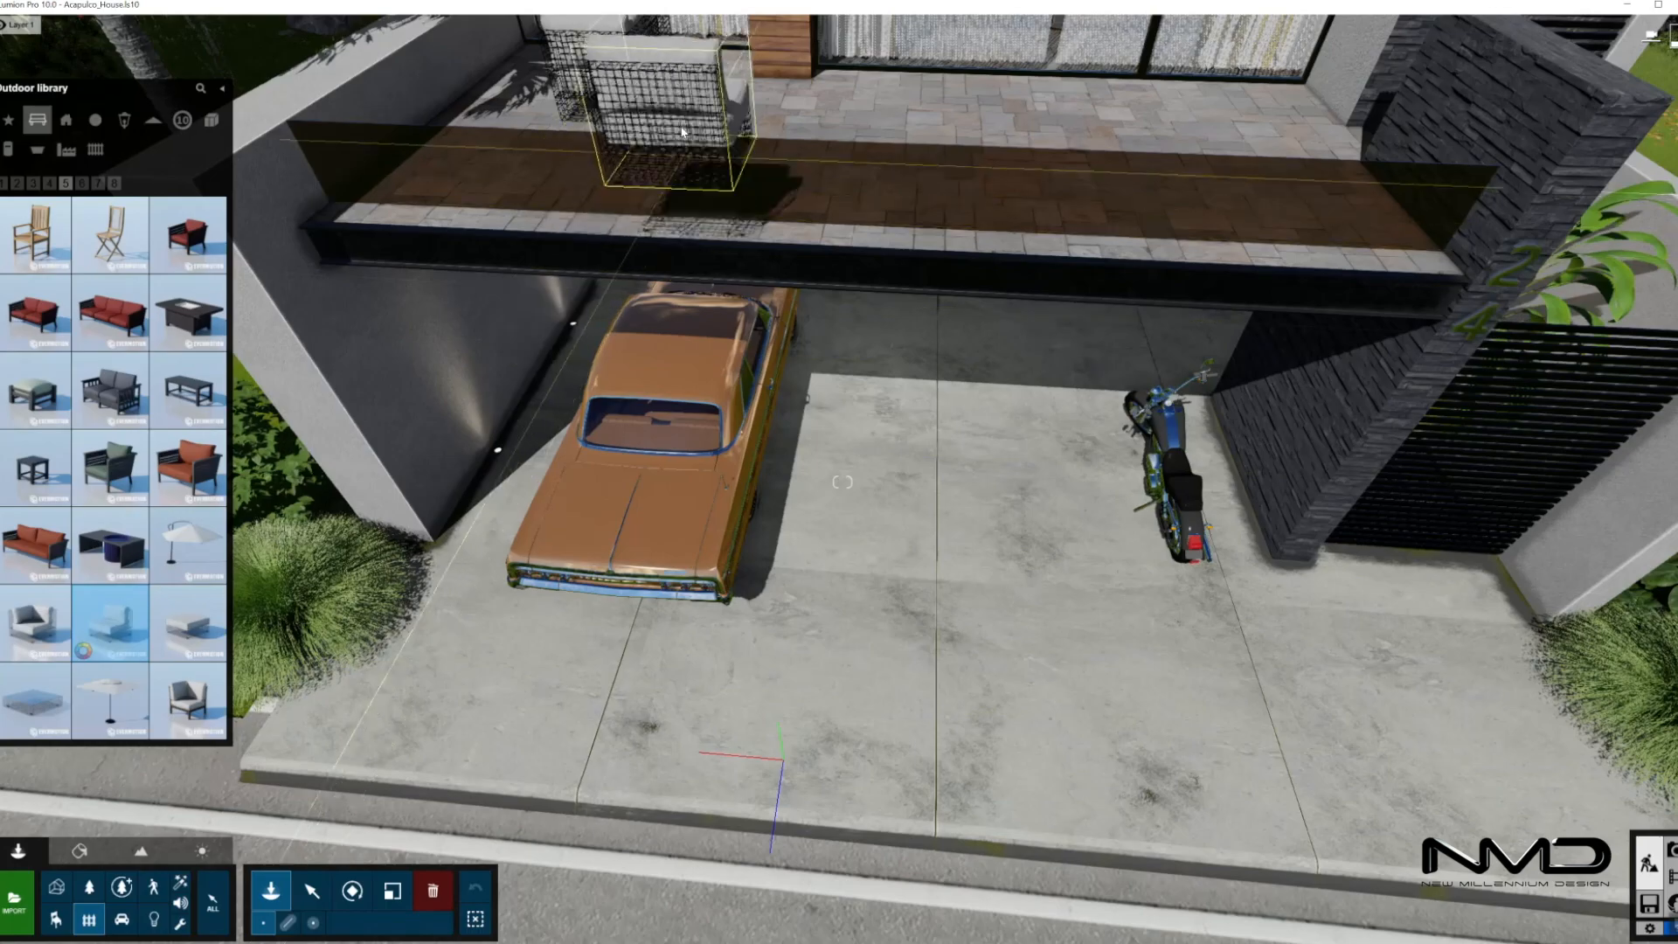
pyautogui.click(35, 699)
pyautogui.click(818, 126)
# Move sofa 02 to the far side of the terrace table and rotate it to face the table
pyautogui.moveTo(682, 491); pyautogui.dragTo(743, 394, button='right')
pyautogui.press('w')
pyautogui.press('s')
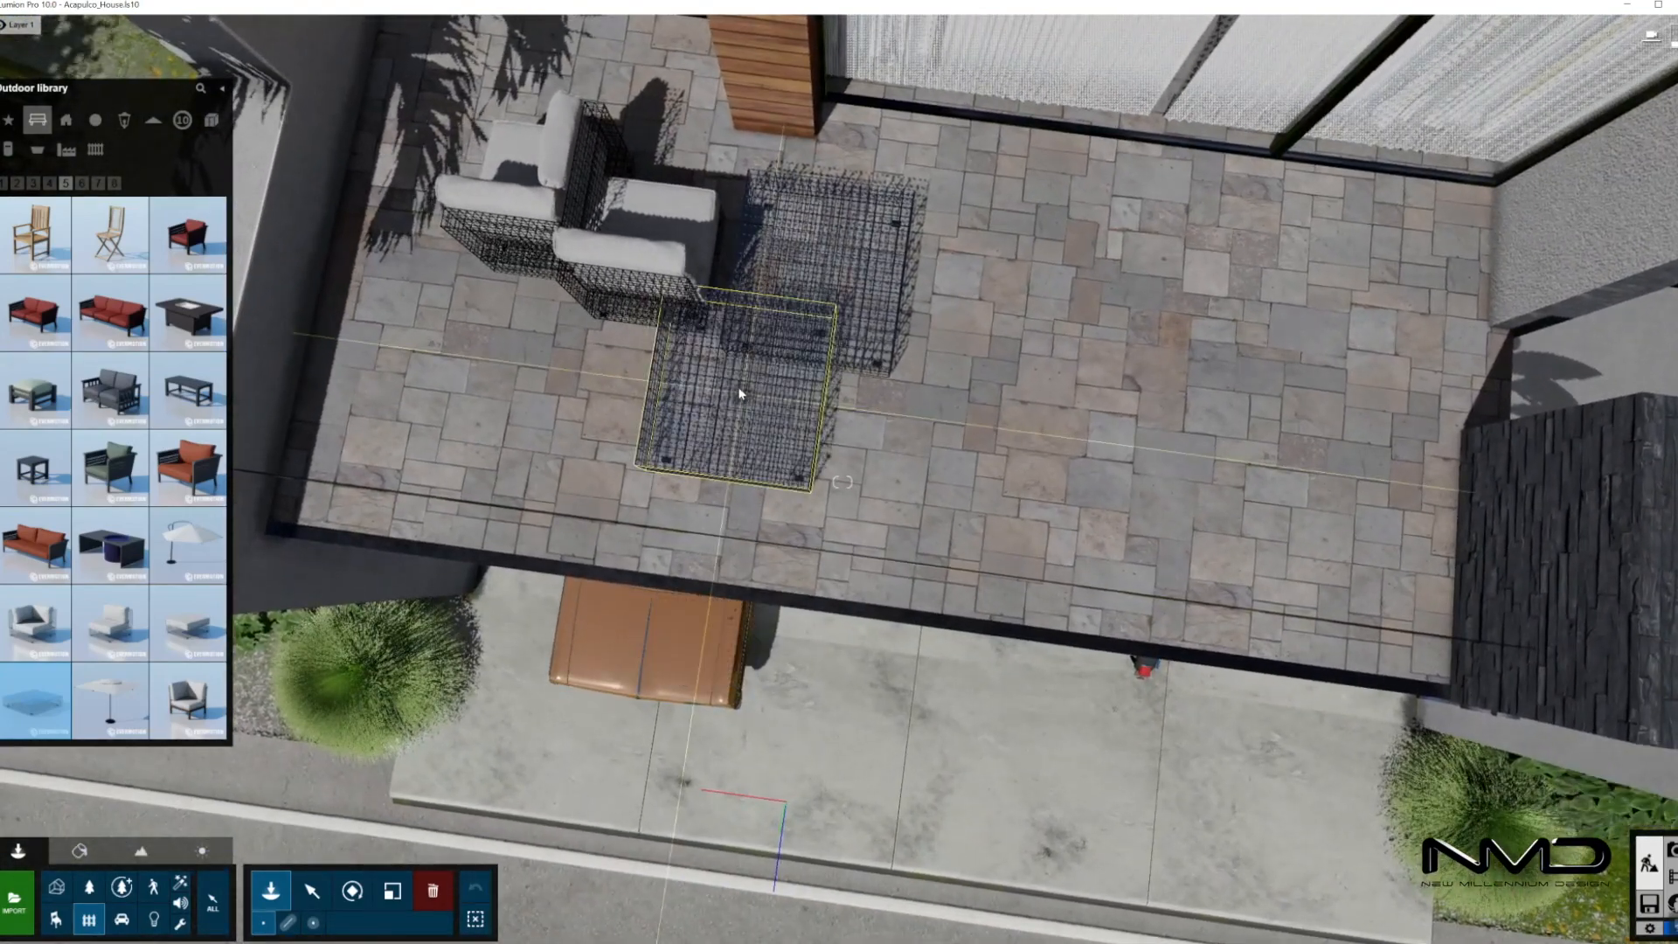
pyautogui.click(719, 349)
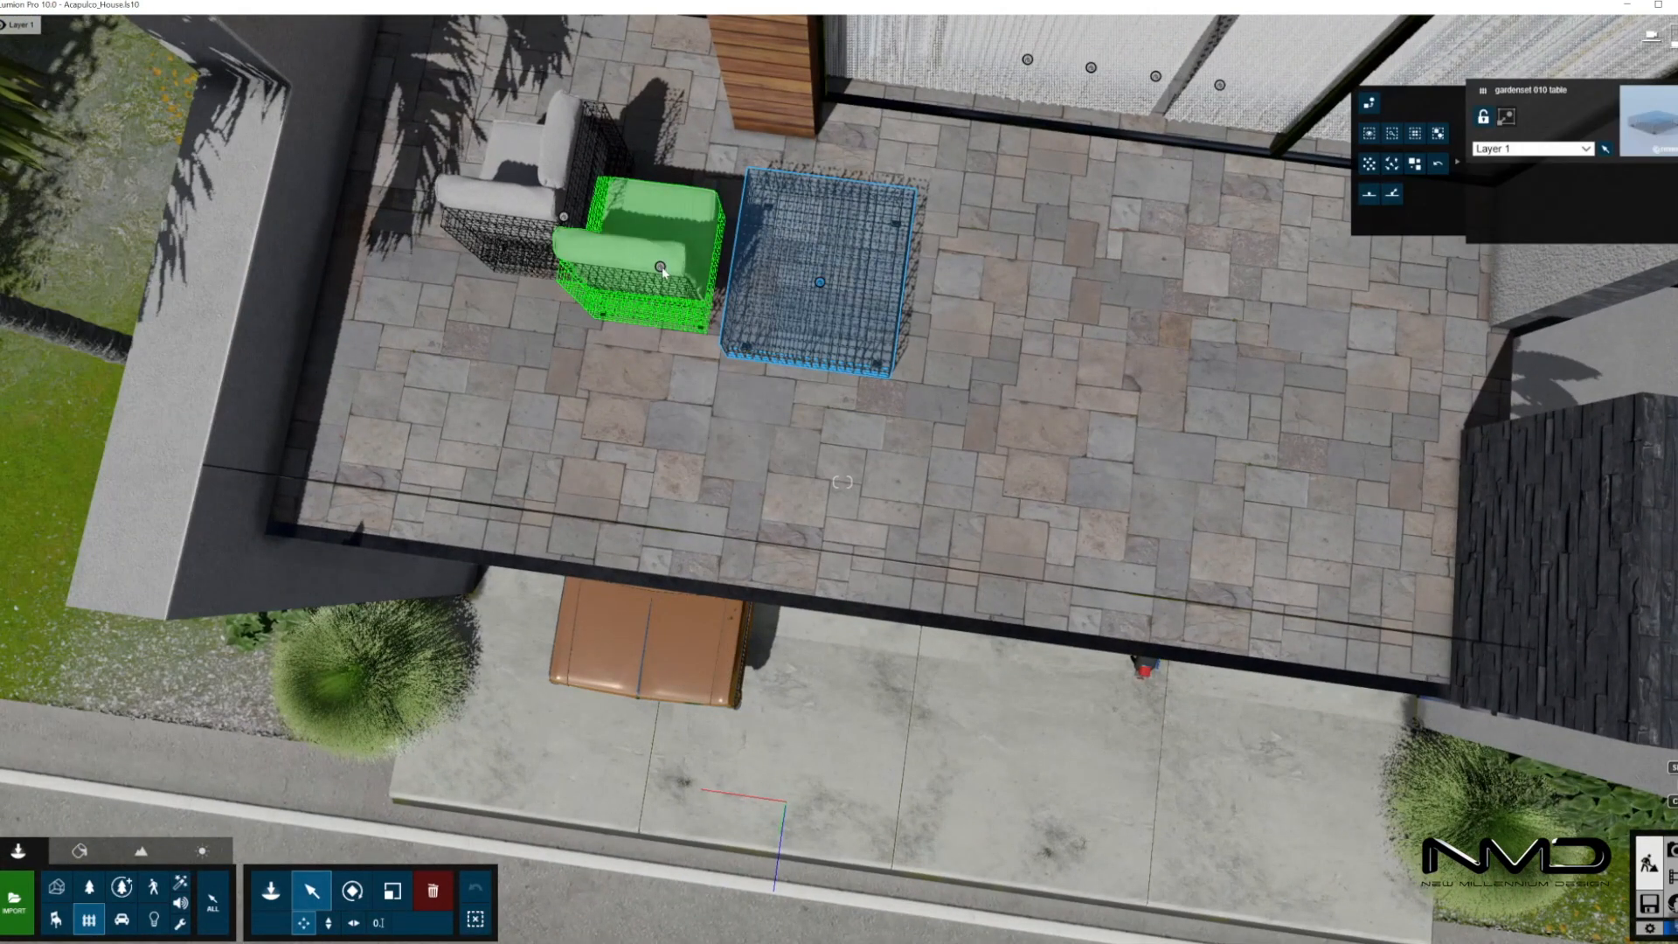
pyautogui.moveTo(661, 267); pyautogui.dragTo(931, 430)
pyautogui.press('r')
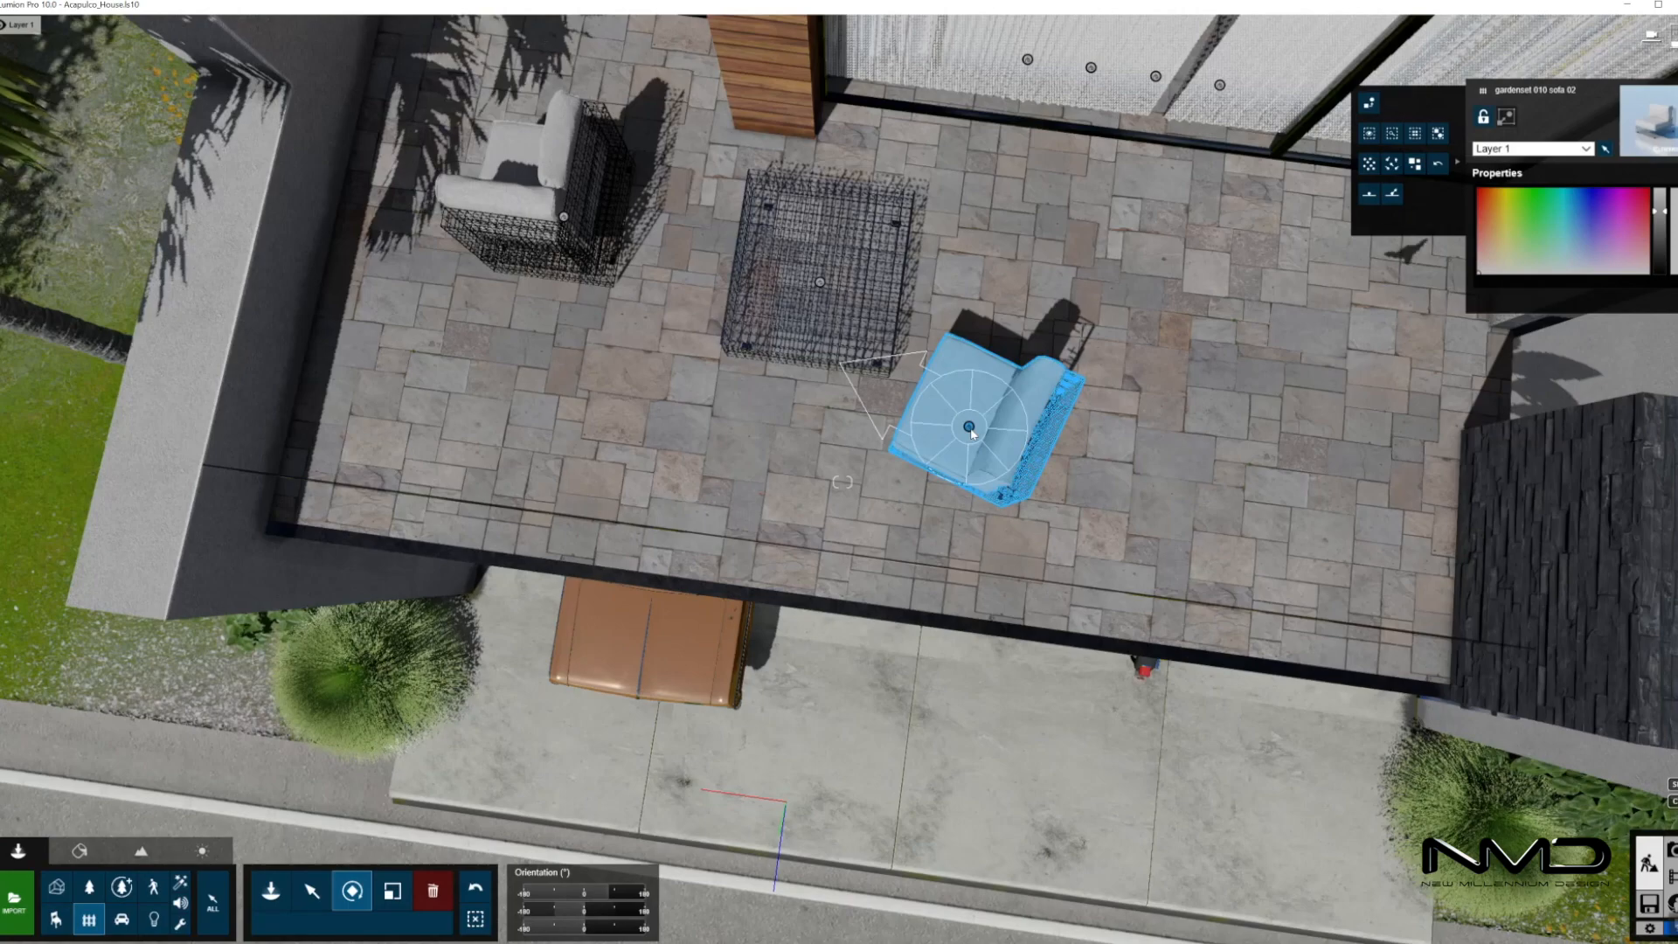
# Duplicate sofa 02 next to the sofa 01 corner unit and align both in a row facing the table
pyautogui.press('m')
pyautogui.keyDown('alt'); pyautogui.moveTo(970, 428); pyautogui.dragTo(668, 378); pyautogui.keyUp('alt')
pyautogui.press('r')
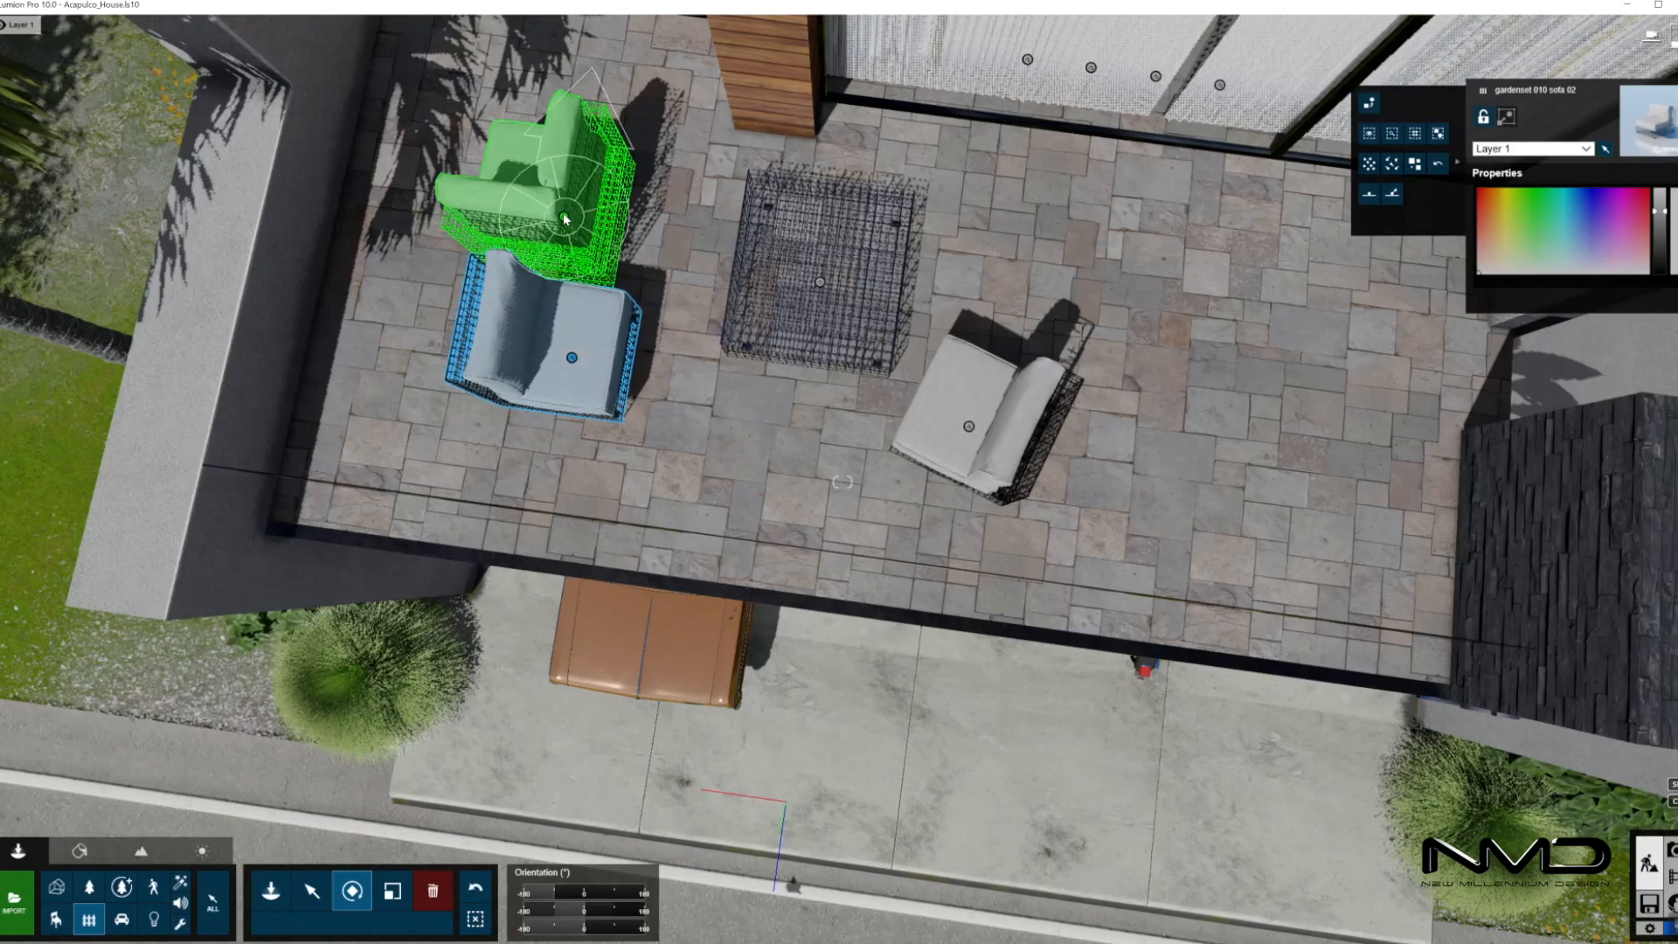
pyautogui.moveTo(614, 230); pyautogui.dragTo(543, 384)
# Copy the sofa 01 corner unit to the street end of the row and rotate it to close off a three-seat sofa
pyautogui.hotkey('ctrl', 'z')
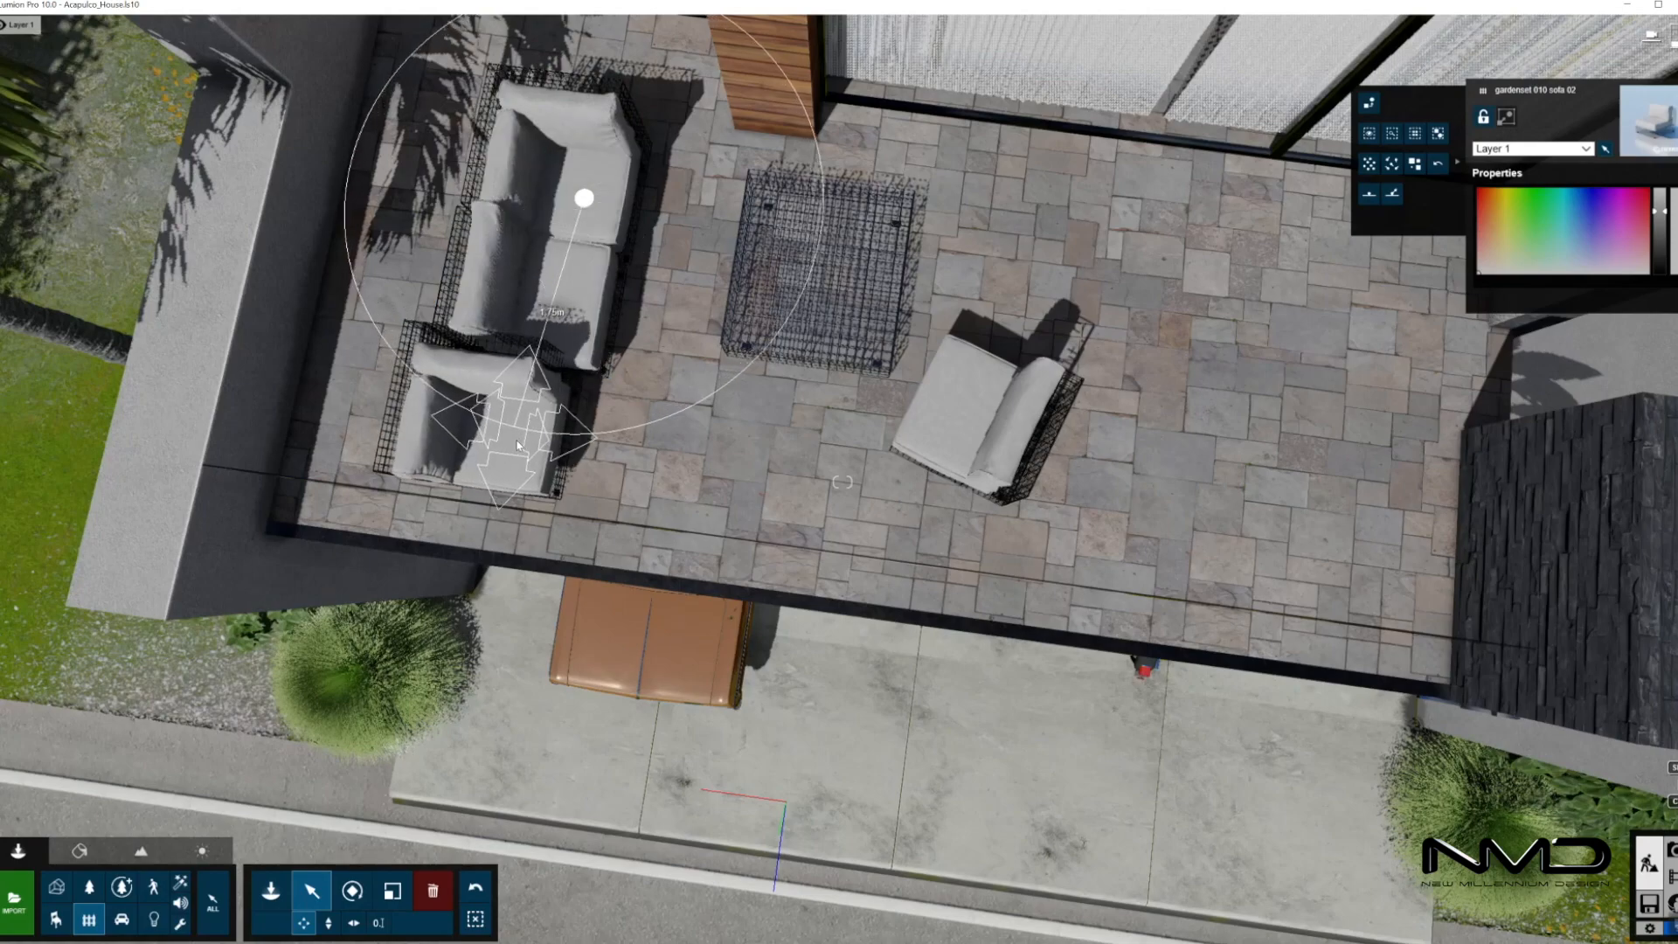
pyautogui.moveTo(530, 447); pyautogui.dragTo(635, 458)
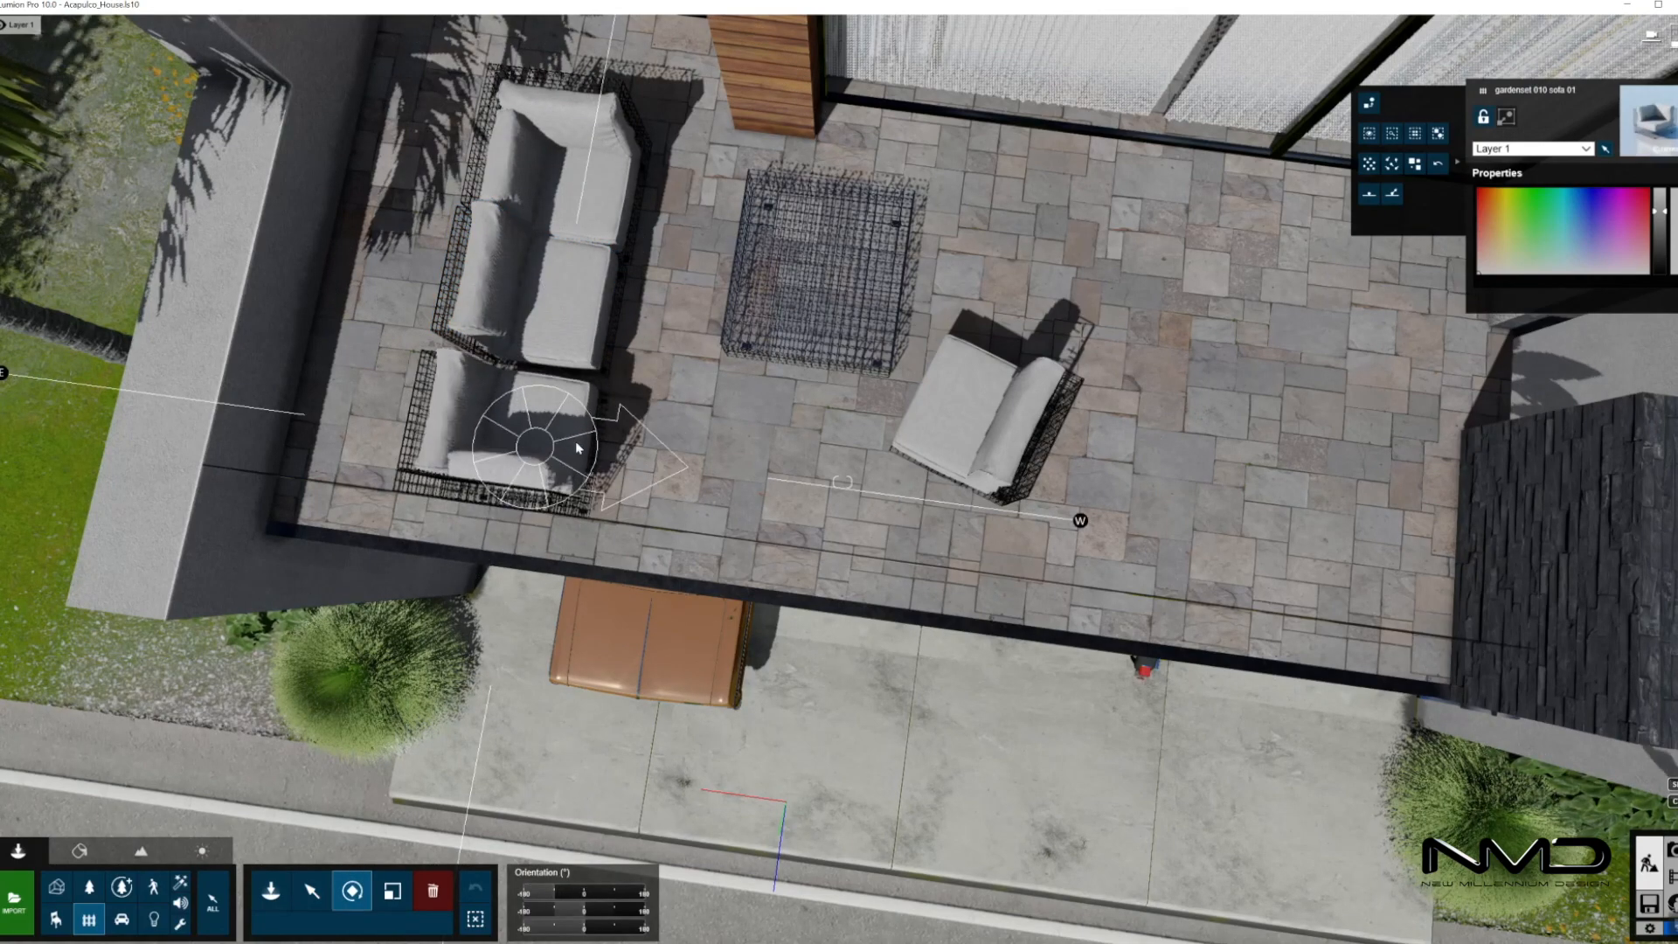
pyautogui.keyDown('ctrl'); pyautogui.click(535, 444); pyautogui.keyUp('ctrl')
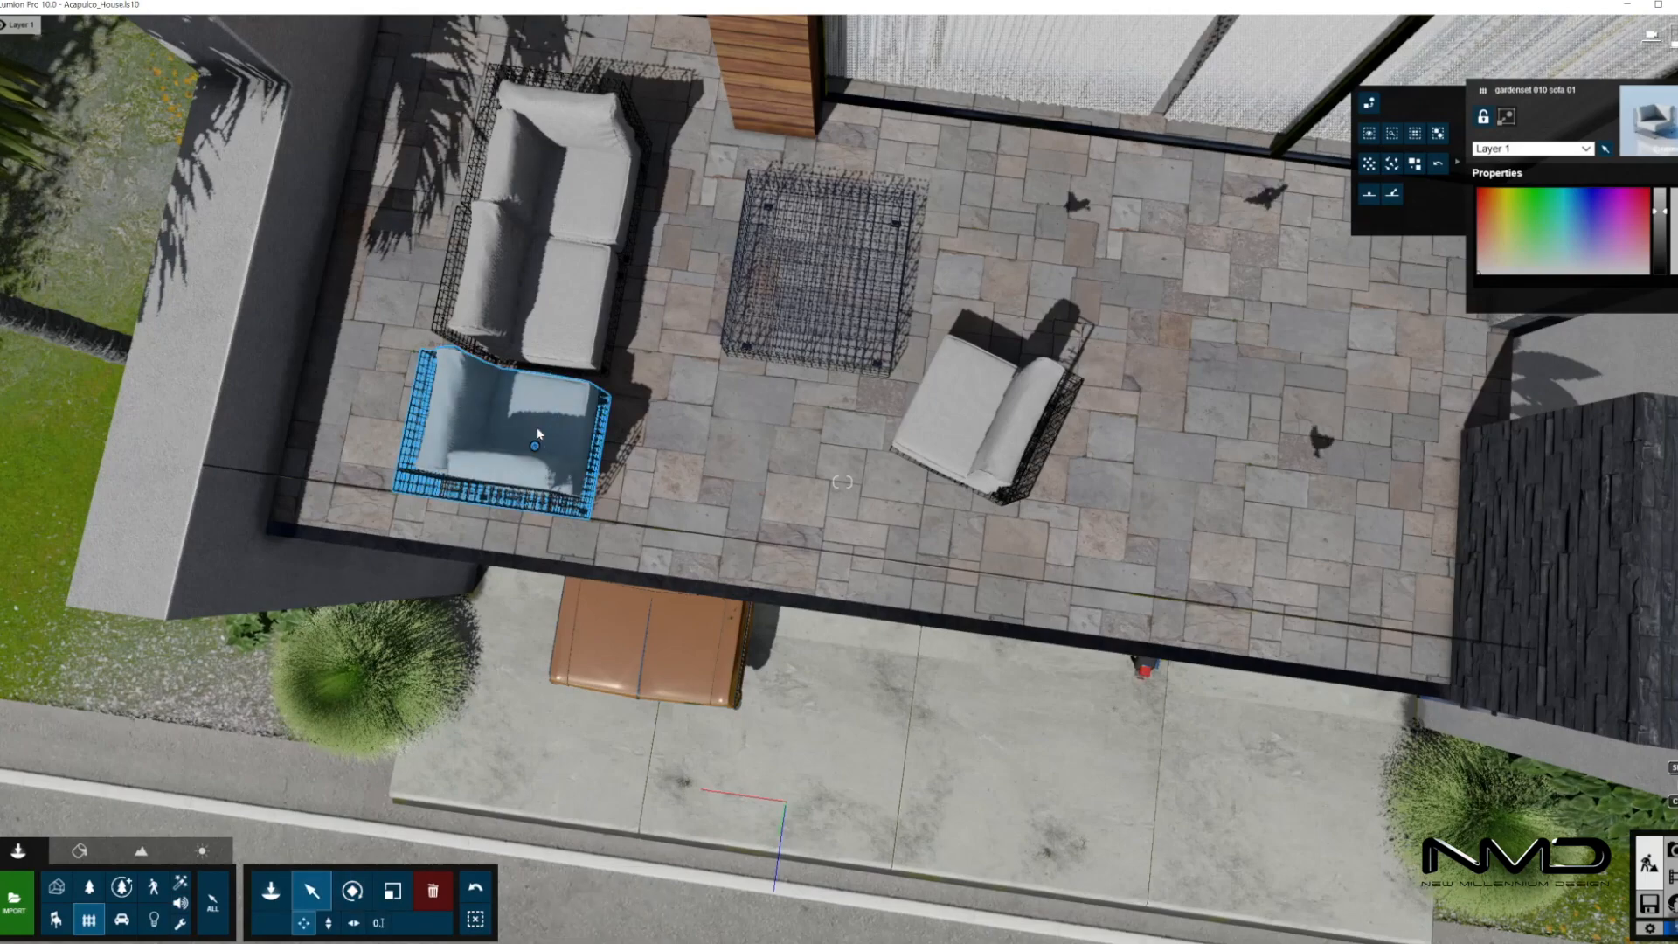
pyautogui.hotkey('ctrl', 'z')
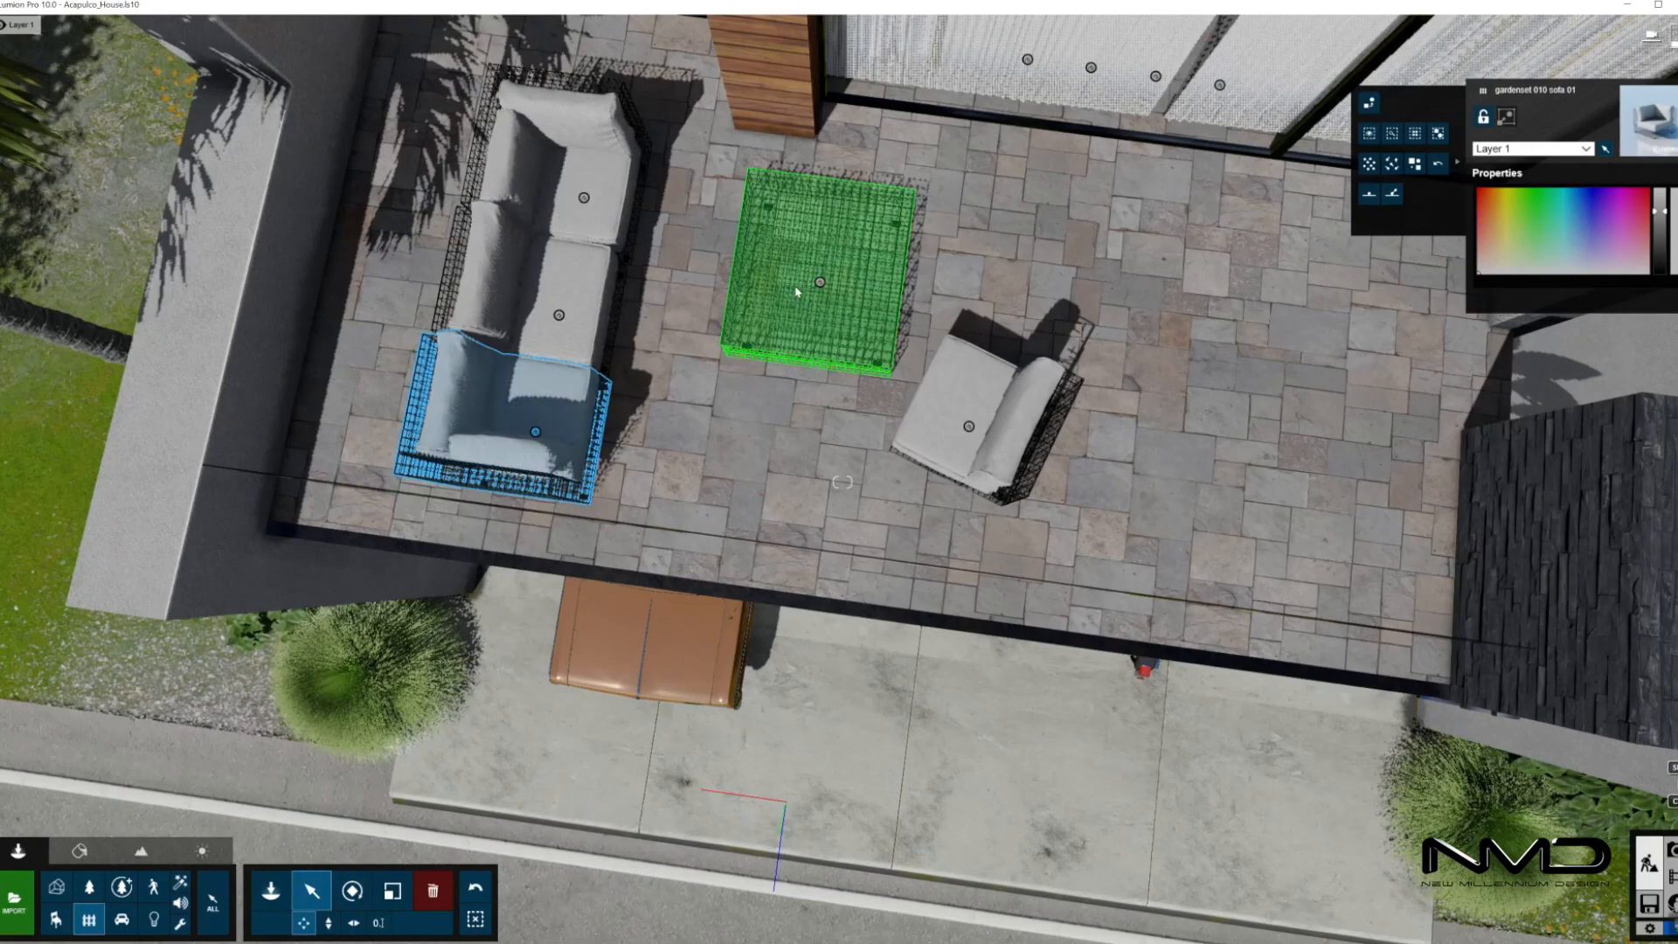
# Center the table in front of the long sofa and align the single sofa squarely opposite it
pyautogui.click(819, 281)
pyautogui.moveTo(819, 282); pyautogui.dragTo(986, 397)
pyautogui.click(951, 422)
pyautogui.press('r')
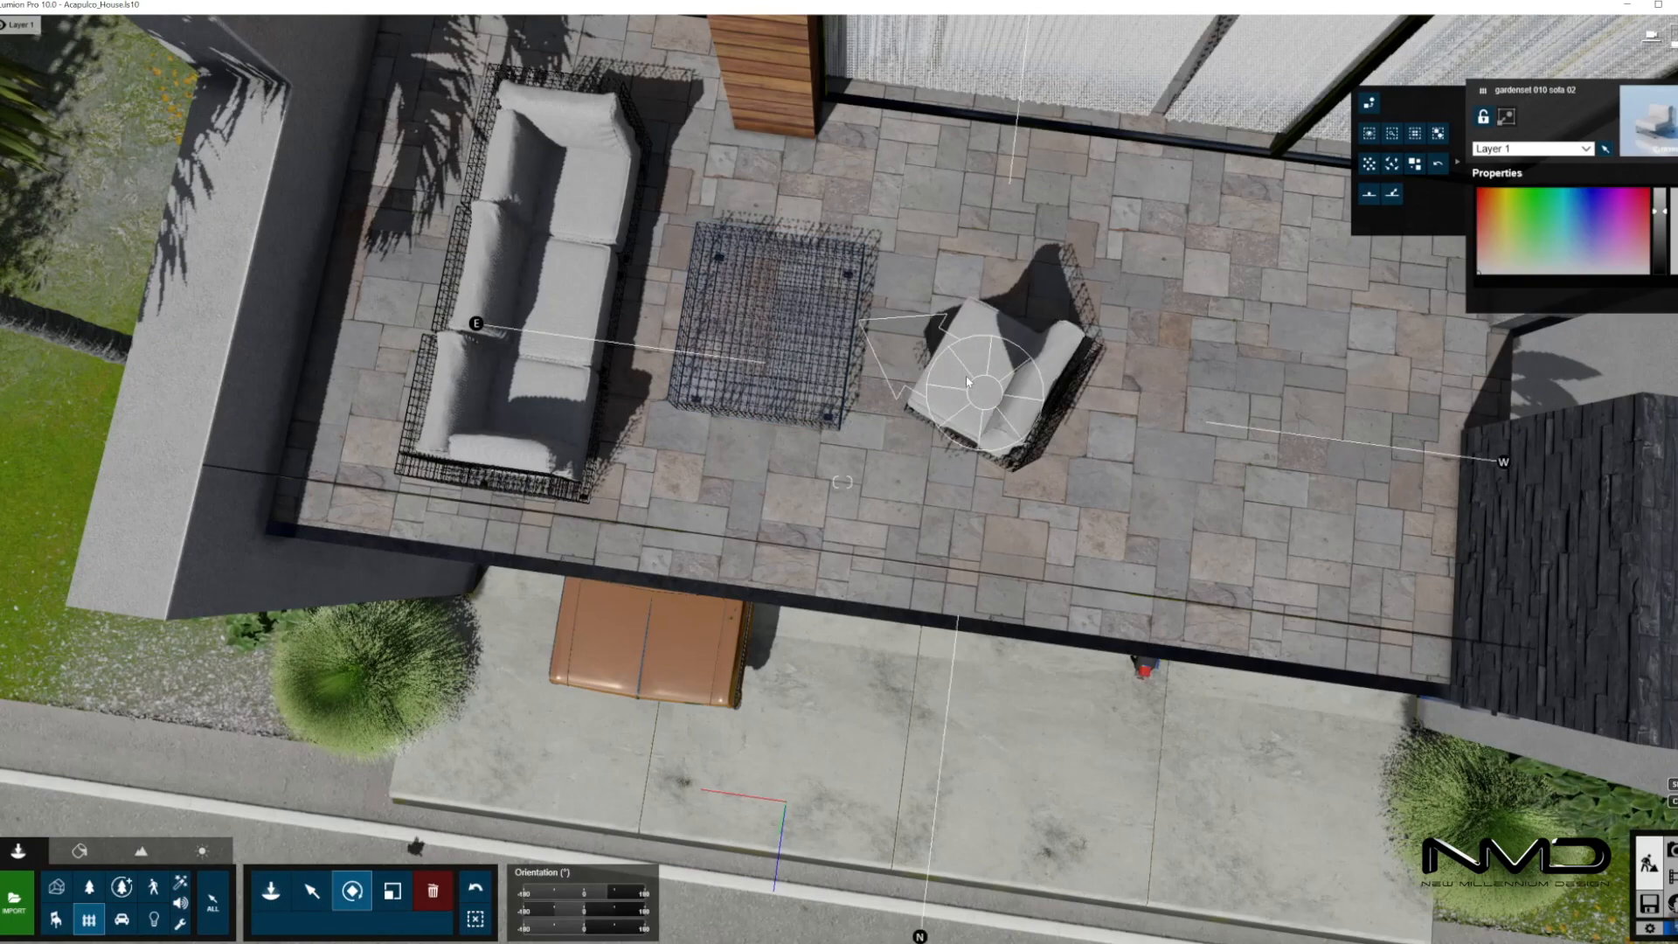
pyautogui.moveTo(959, 398); pyautogui.dragTo(972, 404)
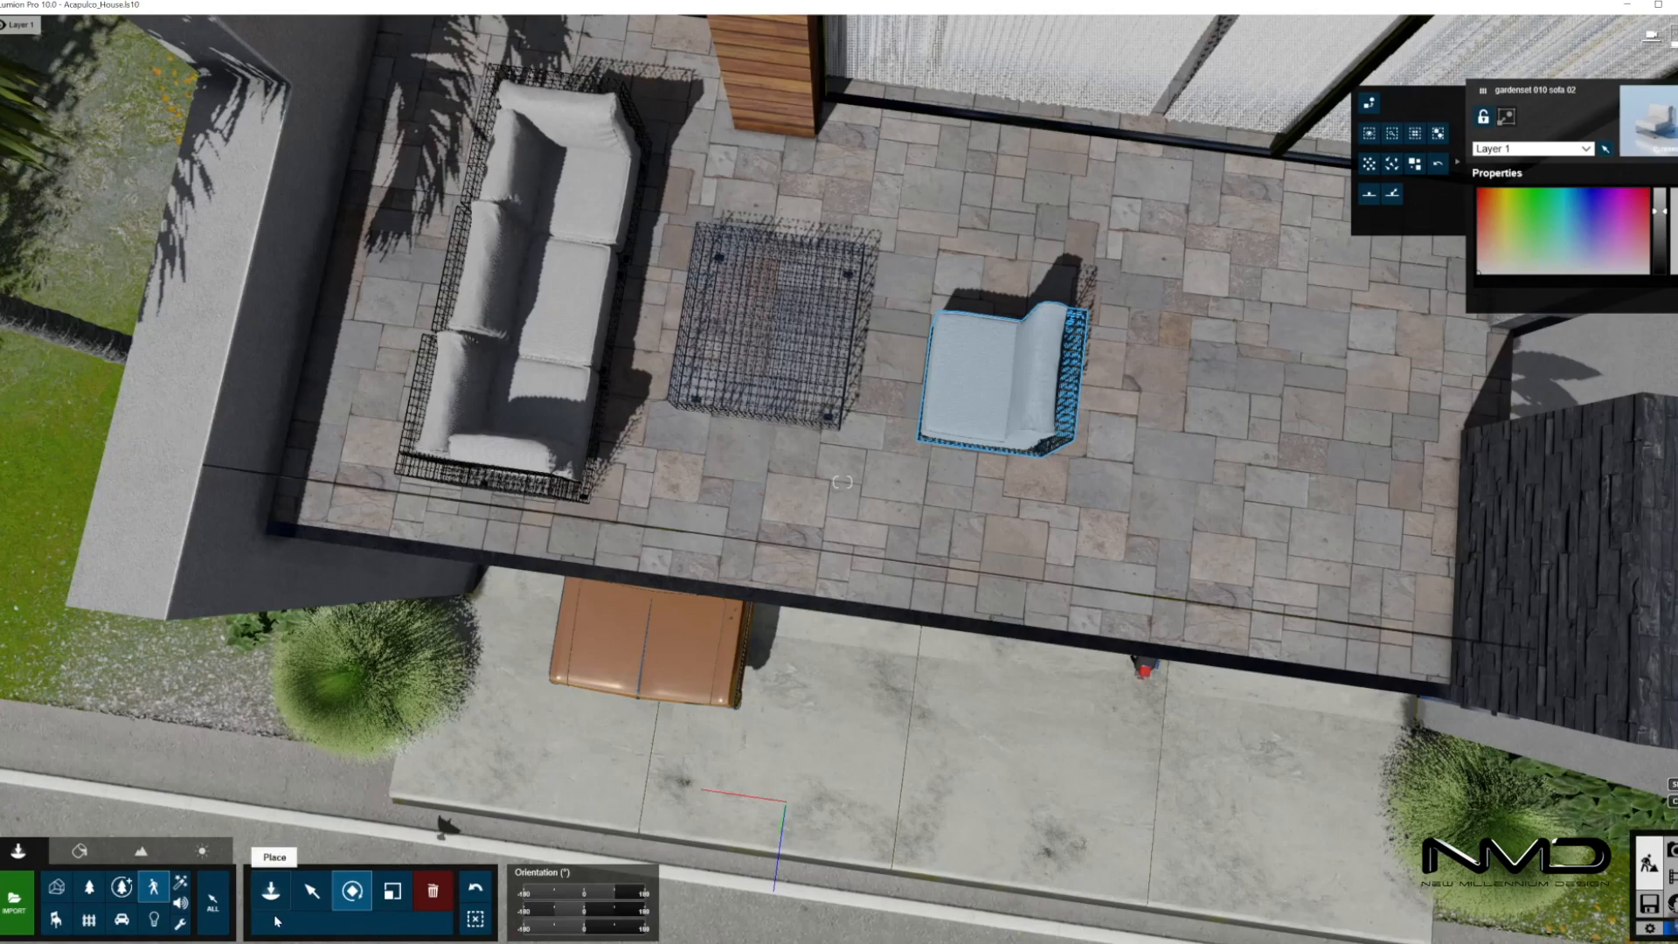
# Place two seated people on the terrace, Woman Caucasian 0015 on the long sofa and another figure on the single sofa
pyautogui.click(289, 882)
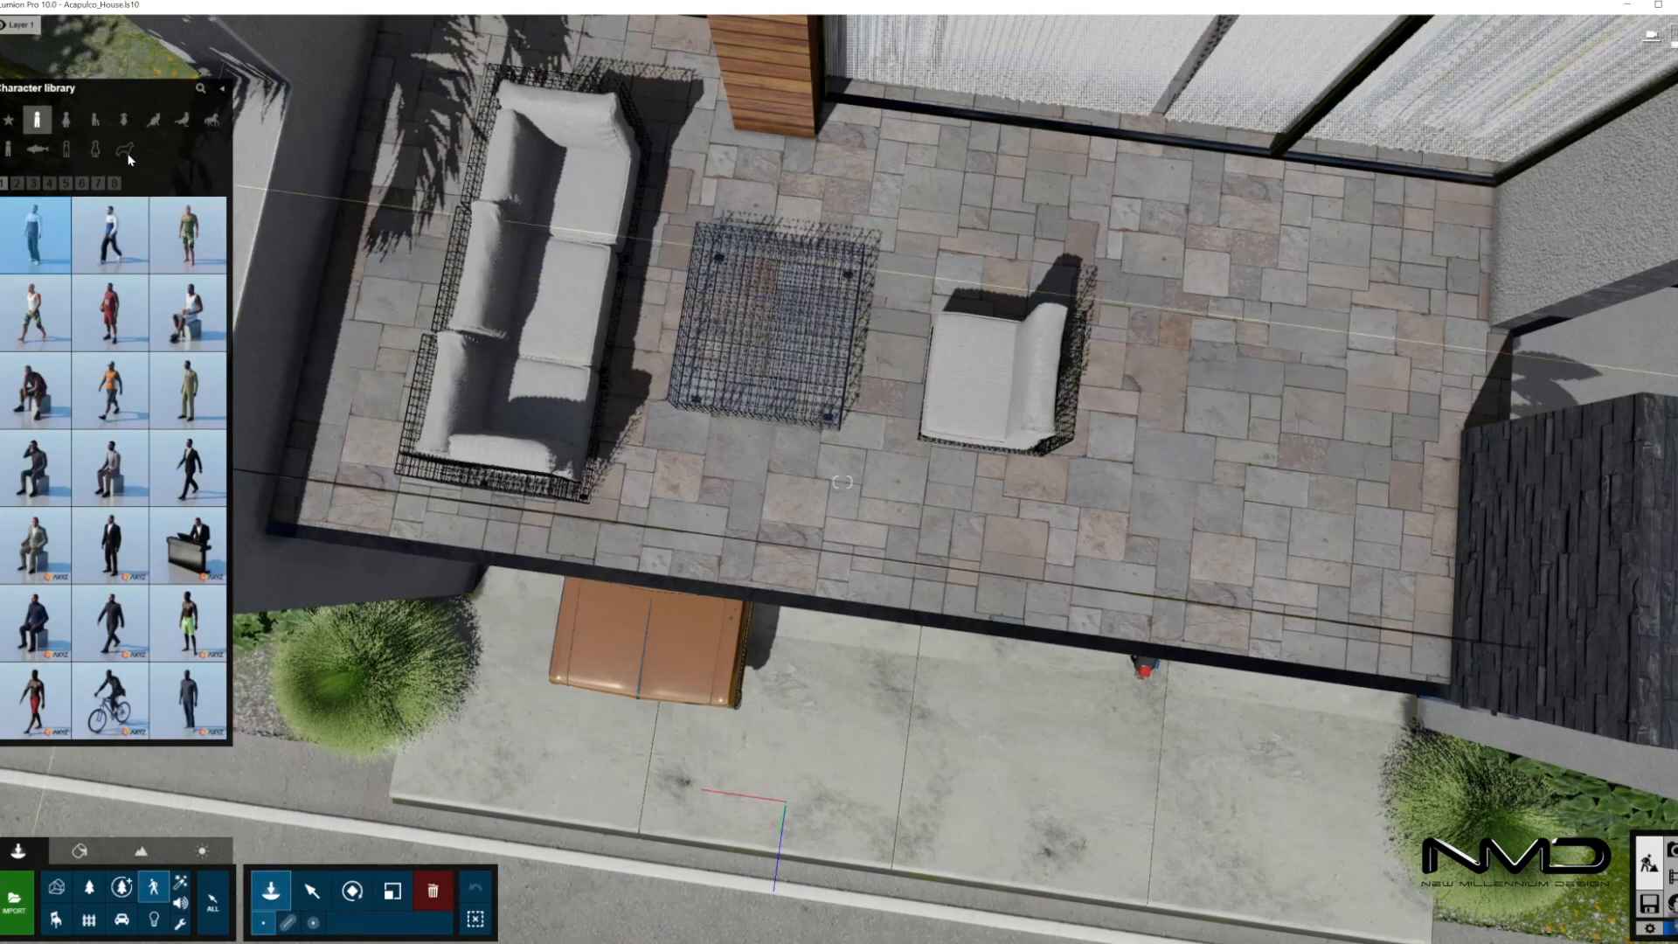
pyautogui.click(67, 121)
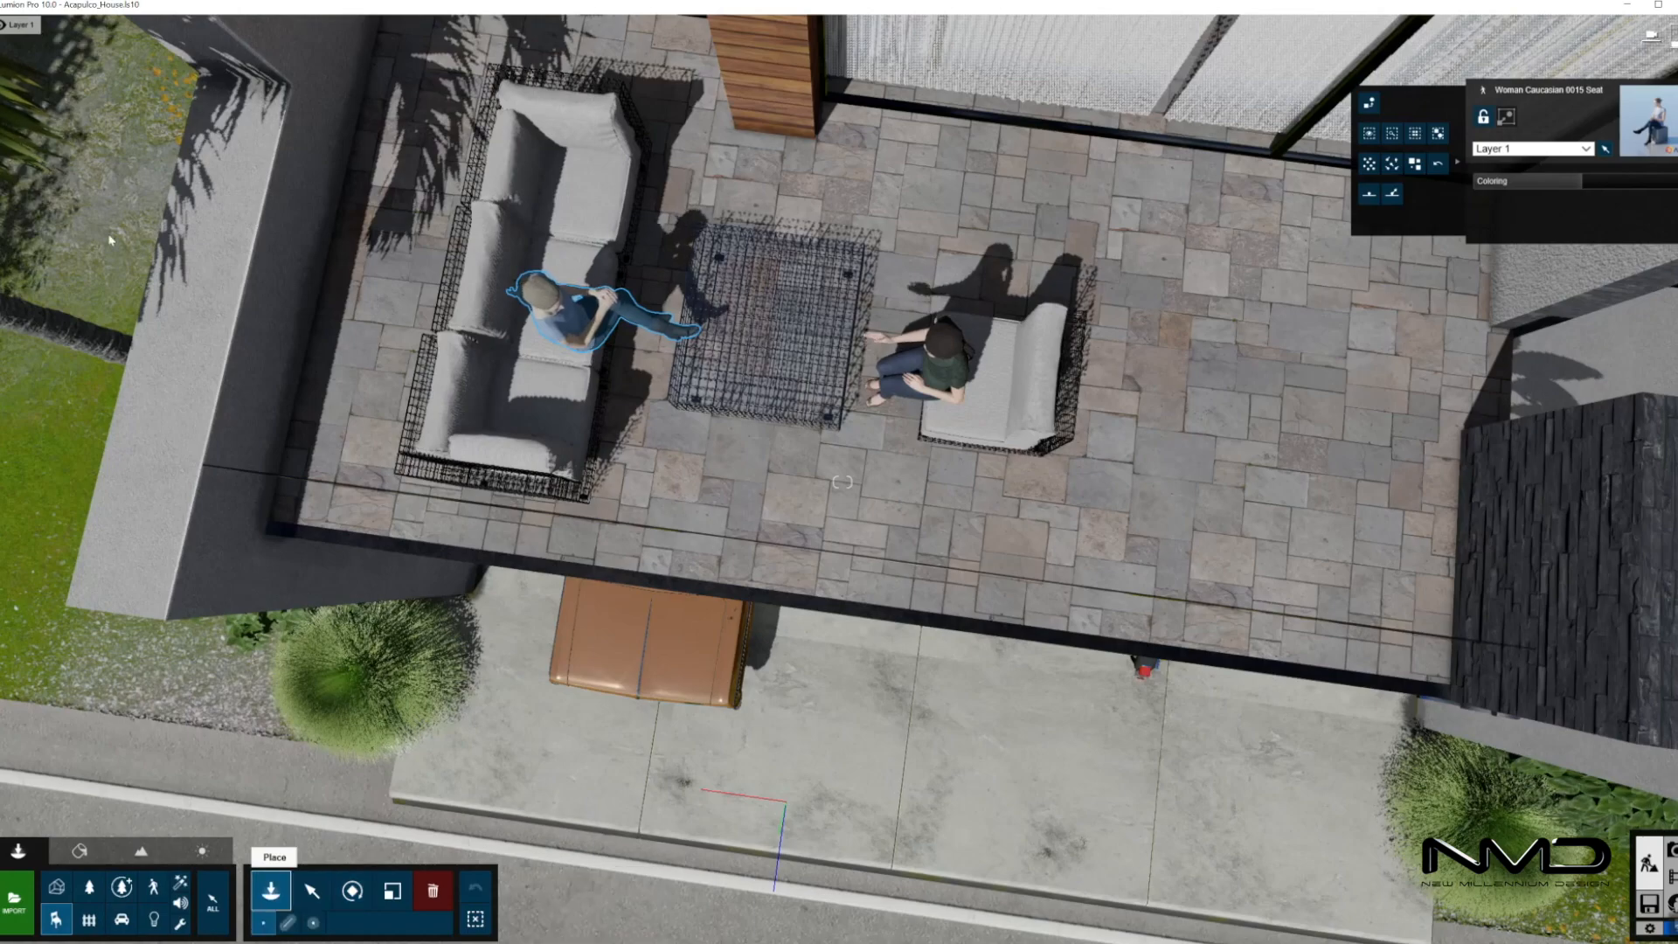
# Place a bag from the indoor models on the street end of the long sofa
pyautogui.click(56, 917)
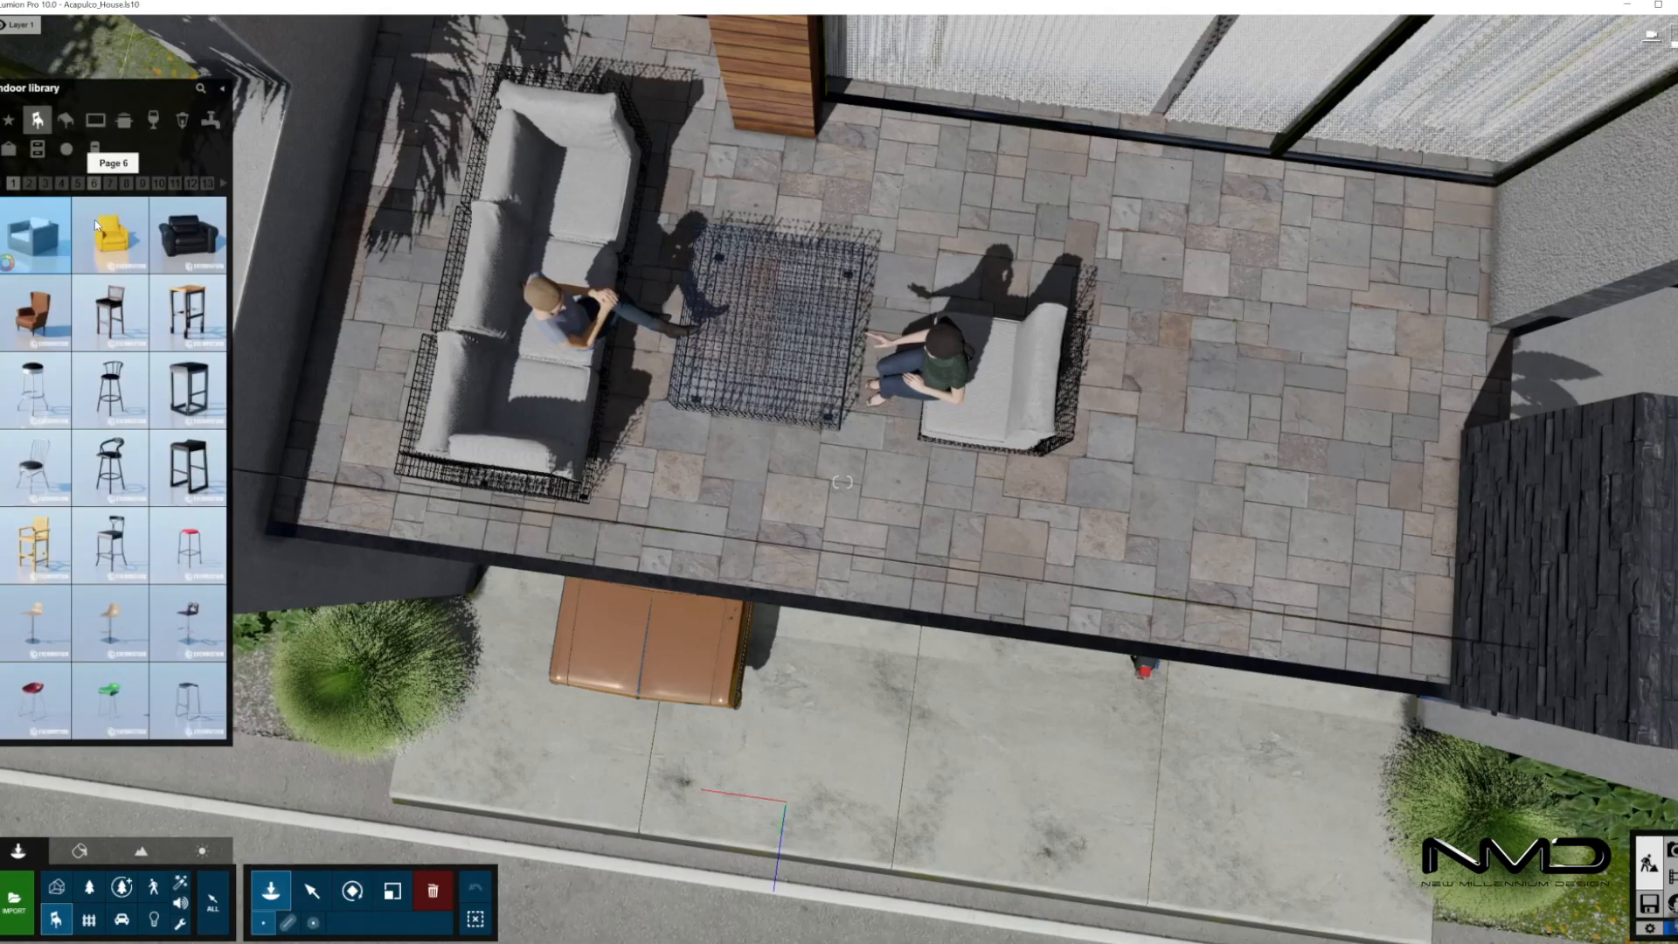
pyautogui.click(67, 149)
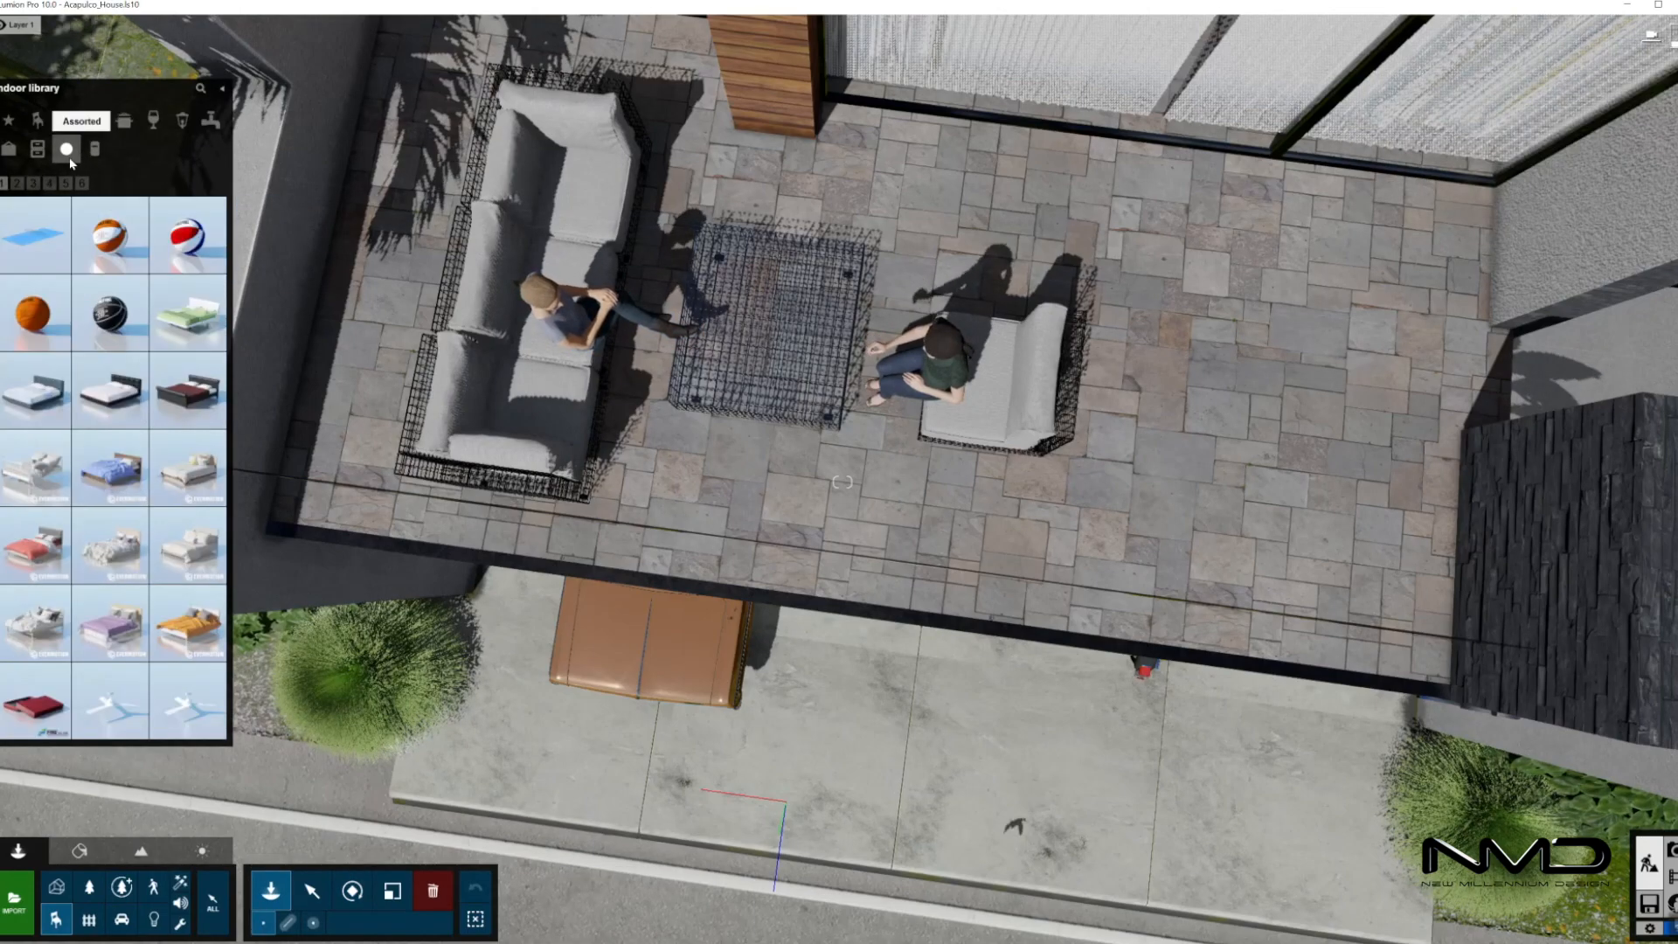
pyautogui.click(11, 151)
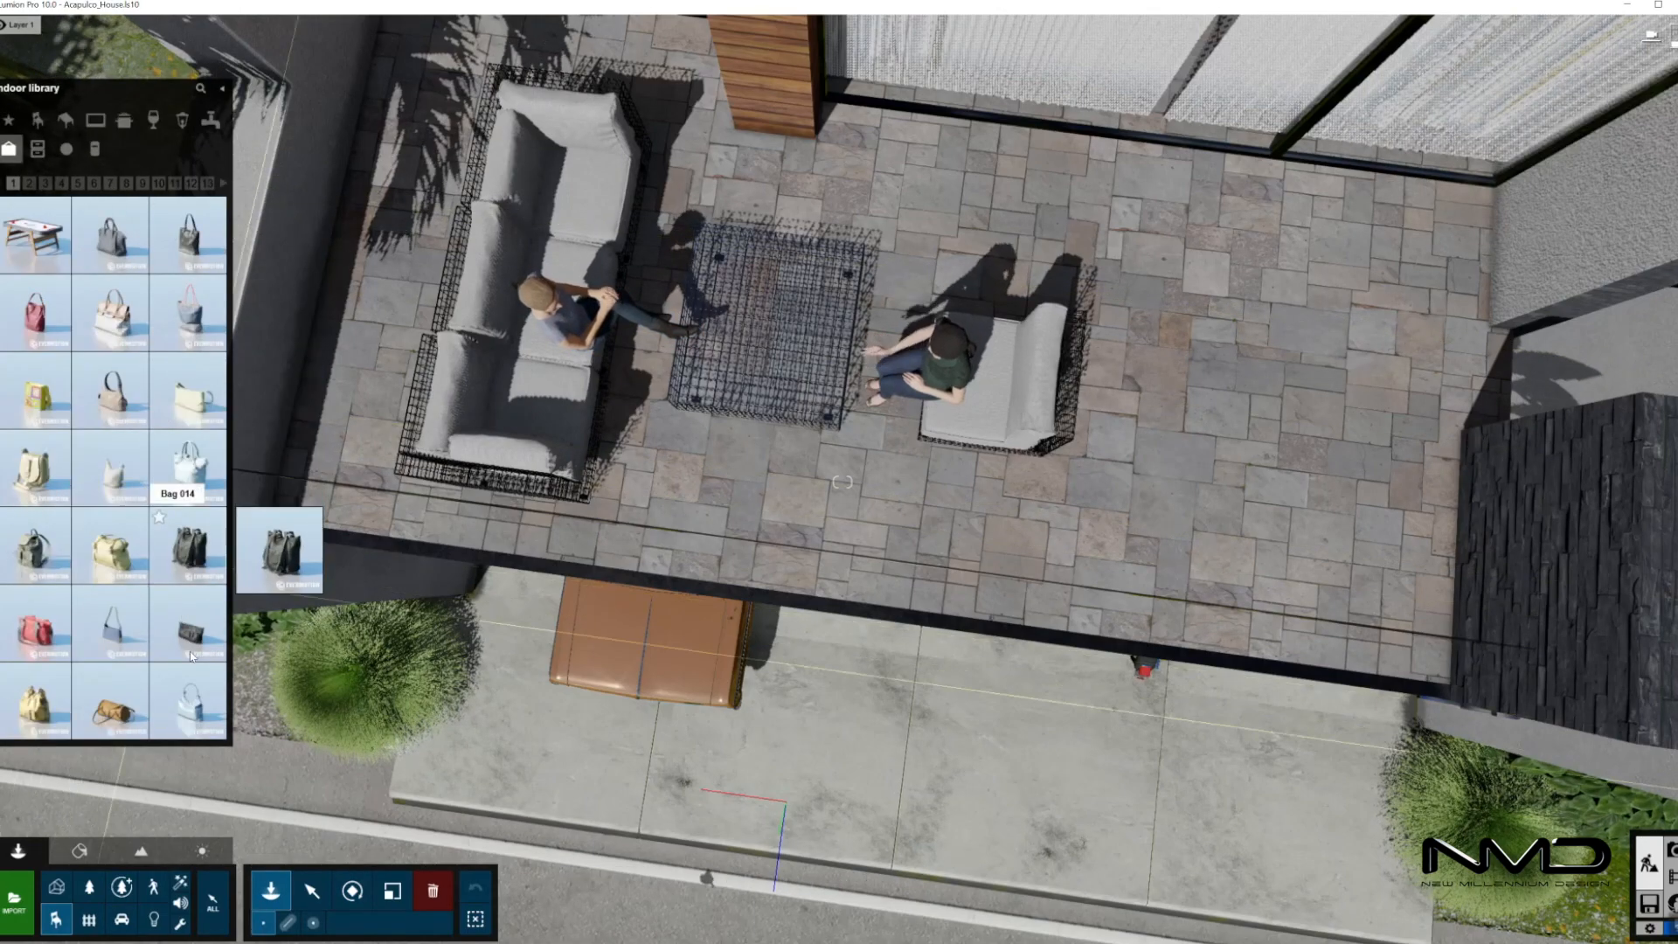
pyautogui.click(191, 652)
pyautogui.click(528, 408)
# Place Beverage 004 and Beverage 003 on the terrace table near the two seated people
pyautogui.click(153, 120)
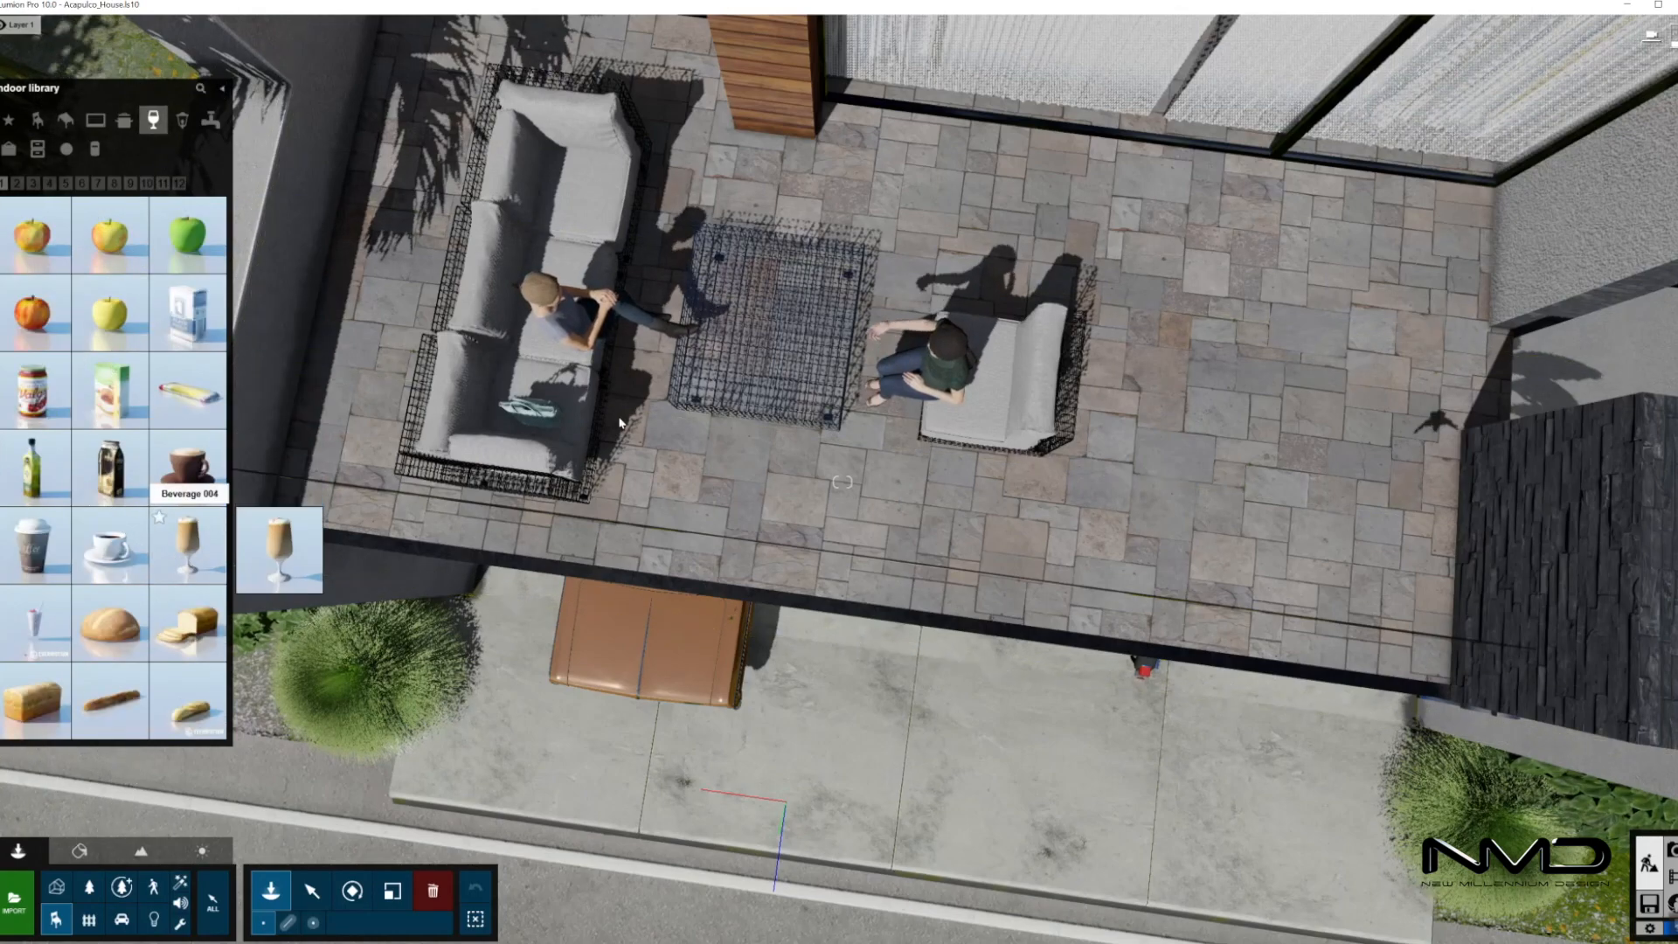
pyautogui.click(188, 545)
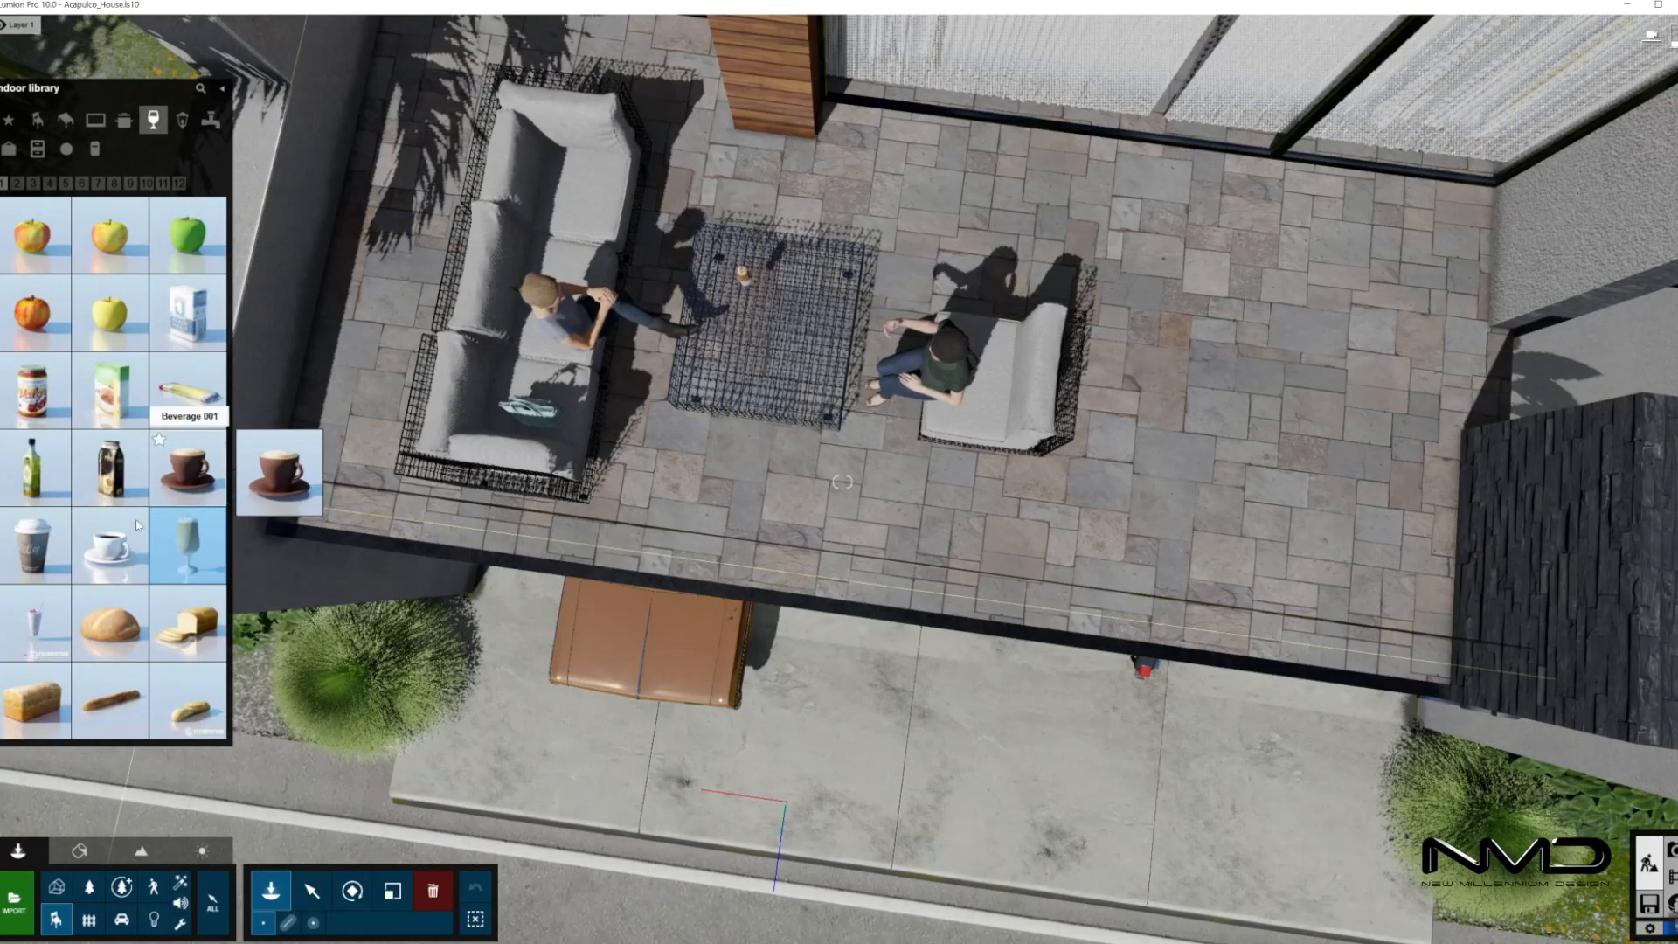
pyautogui.click(37, 564)
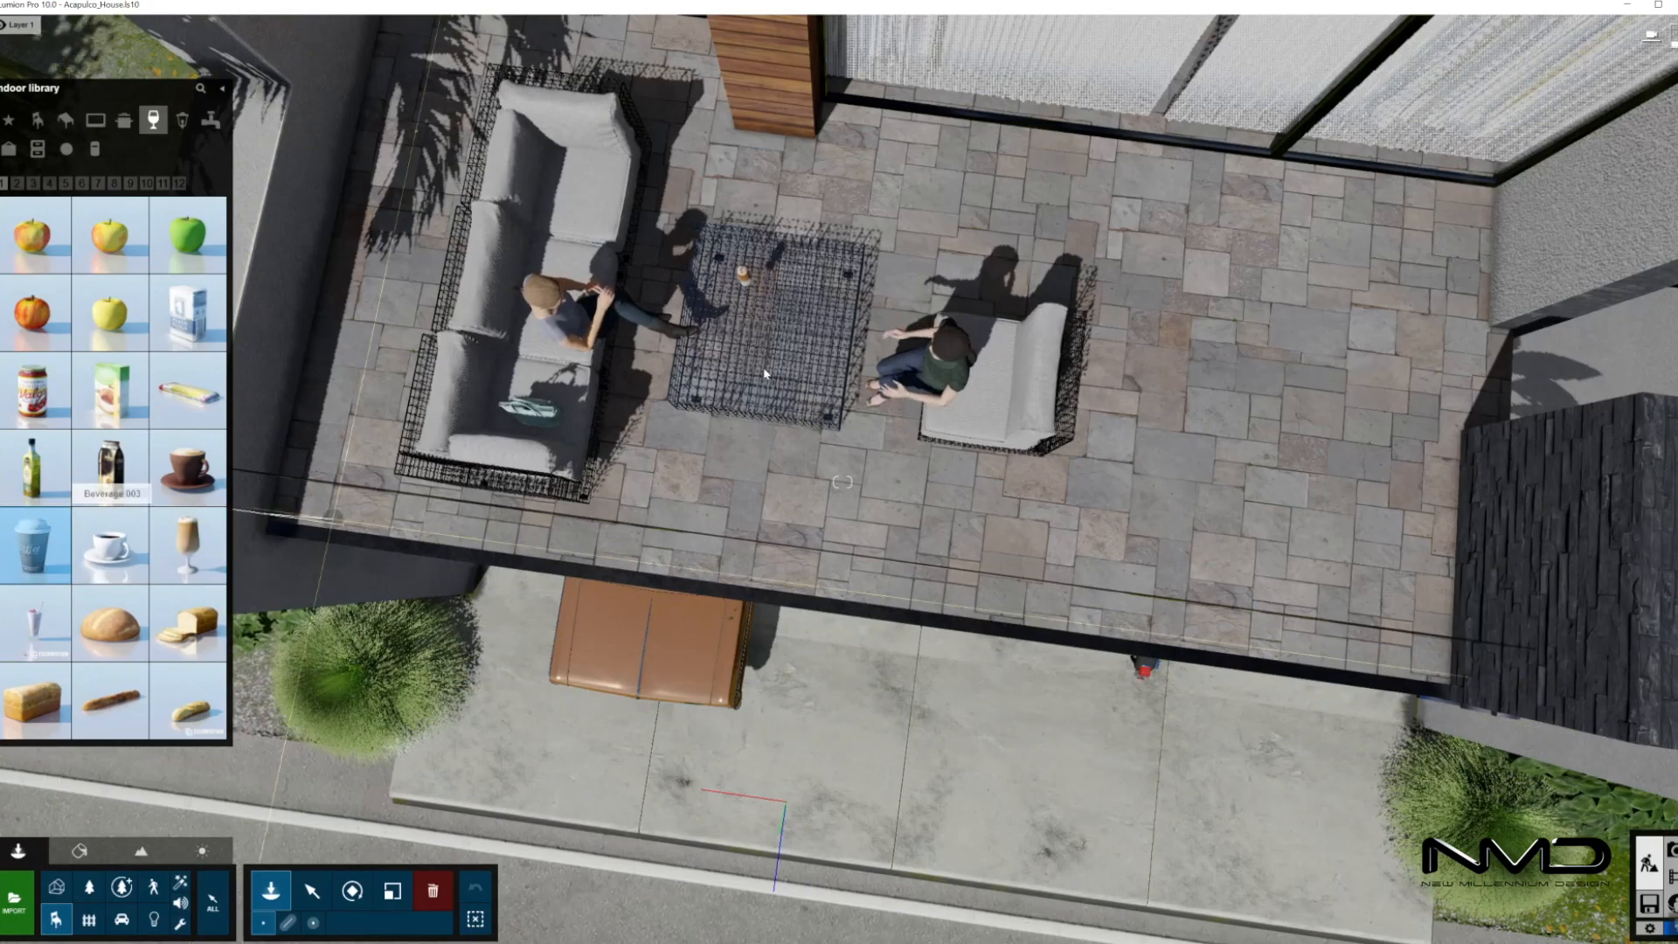
pyautogui.click(822, 335)
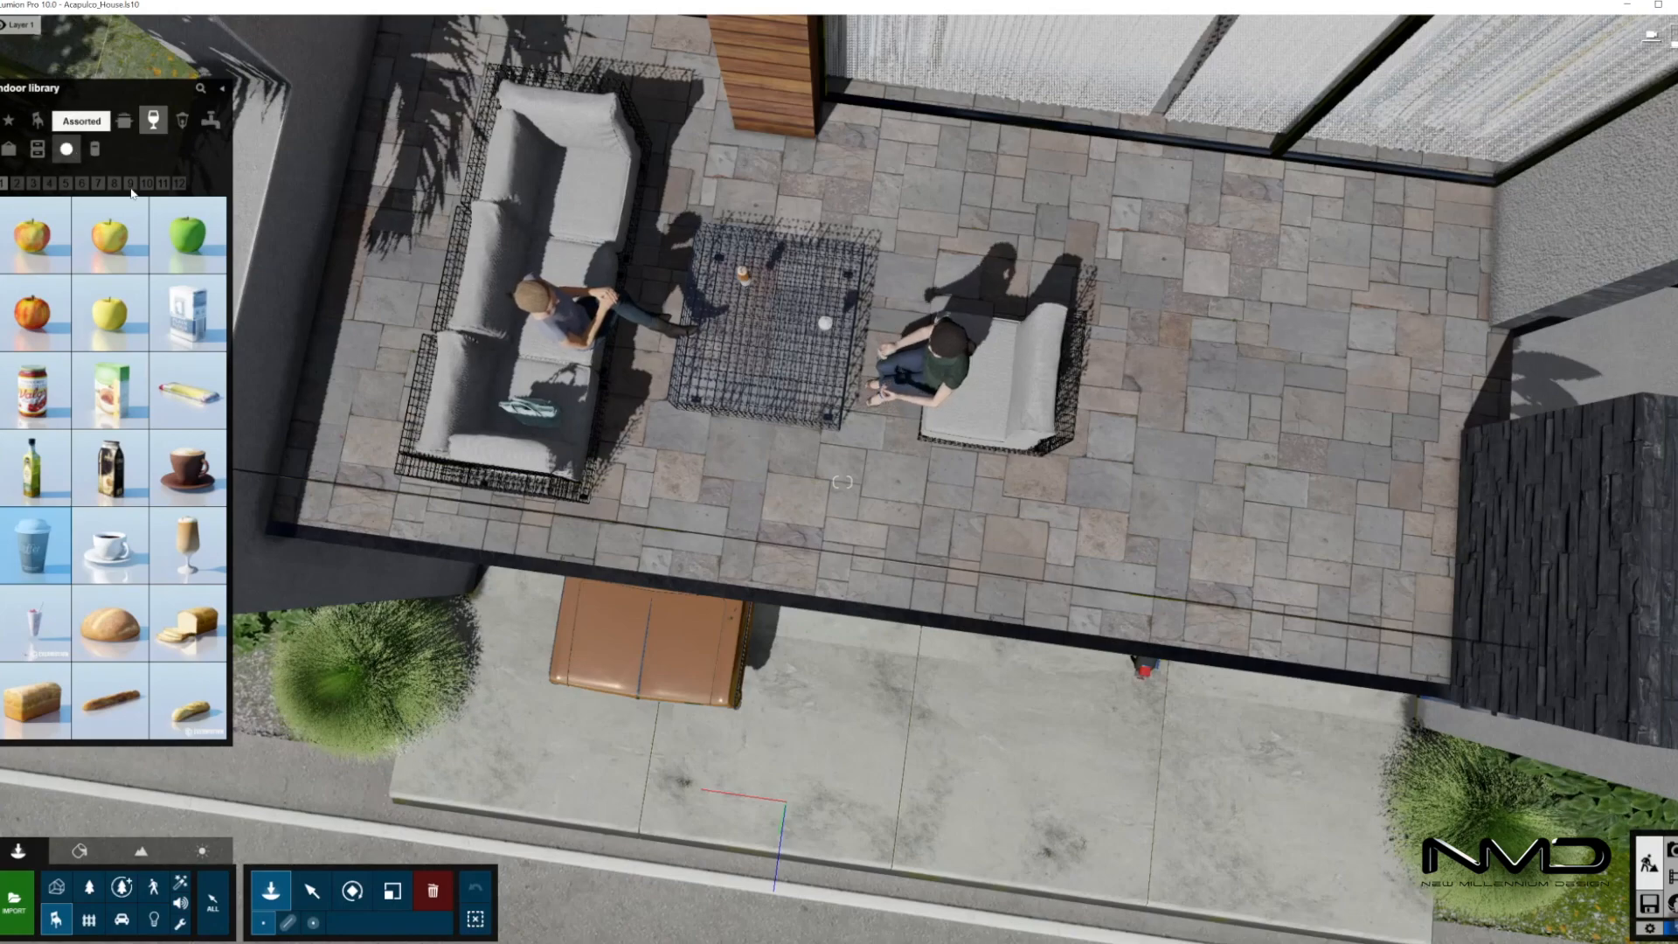
# Add a stack of magazines to the terrace table between the two drinks
pyautogui.click(9, 148)
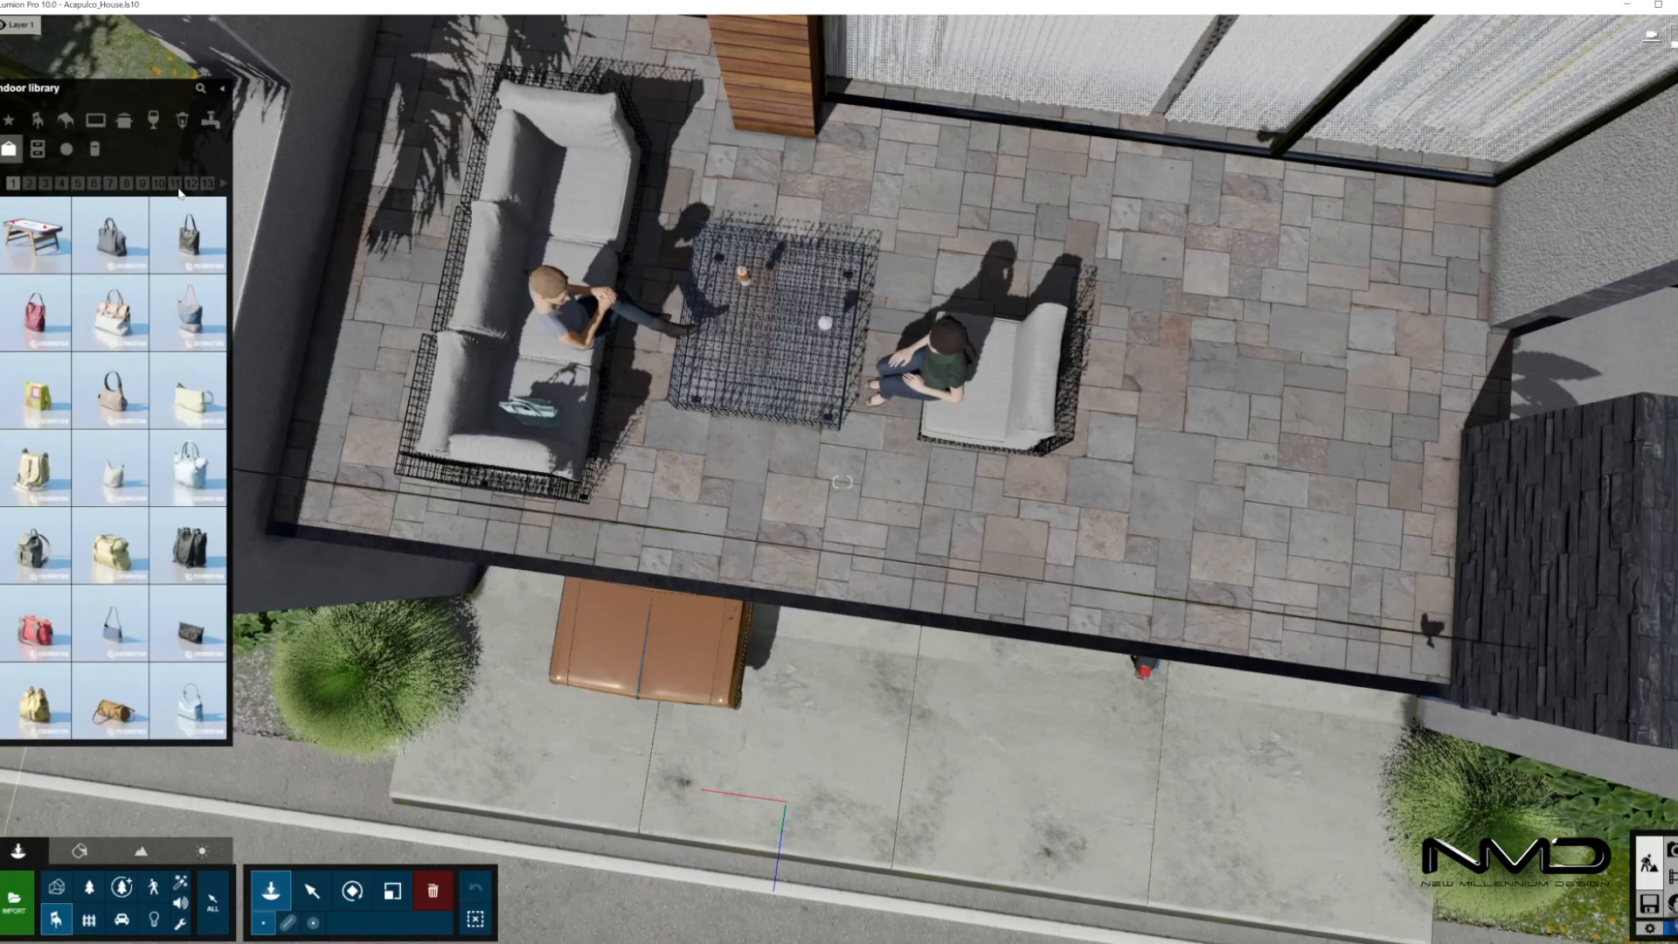
pyautogui.click(190, 184)
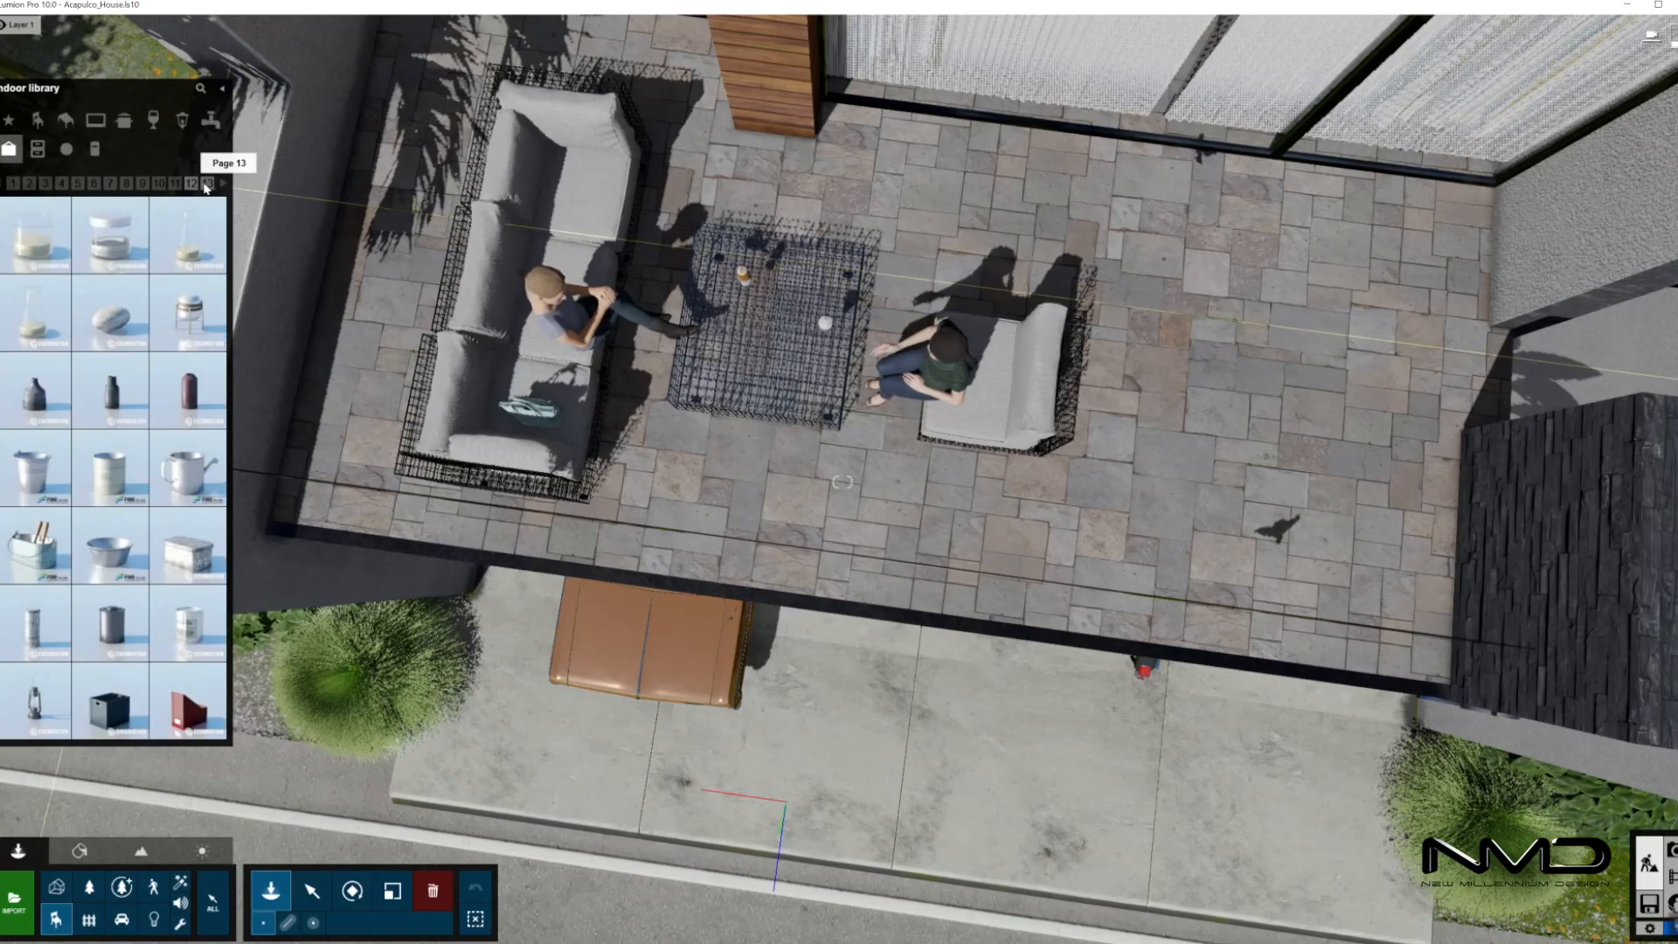
pyautogui.click(206, 184)
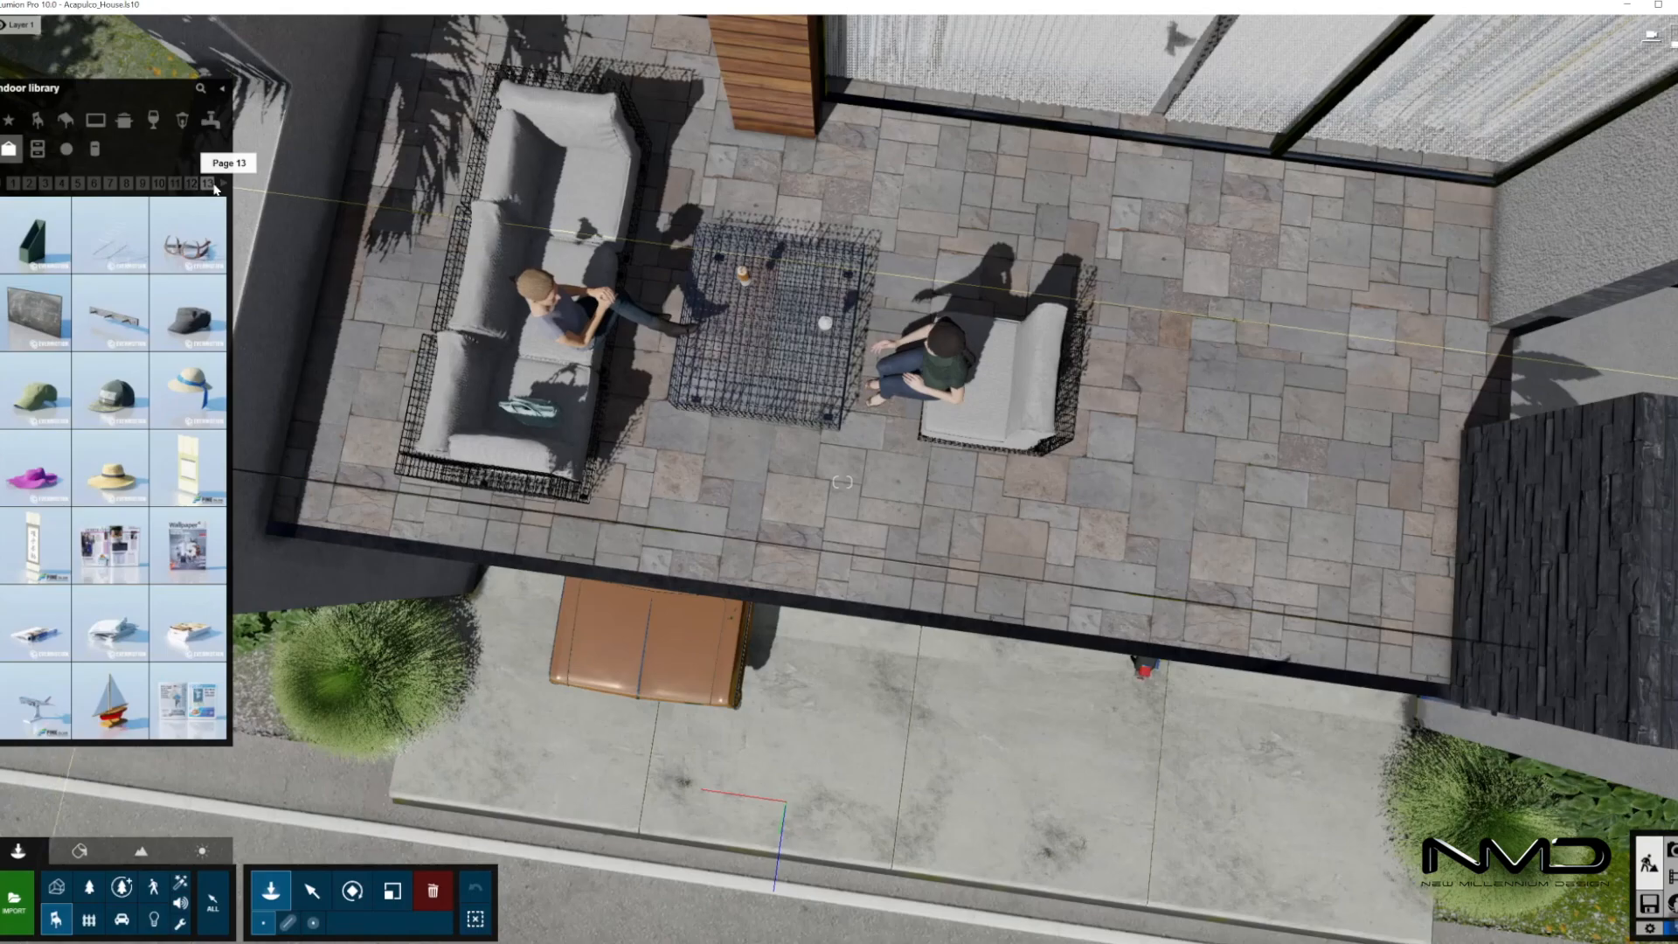
pyautogui.click(110, 622)
pyautogui.click(587, 491)
pyautogui.moveTo(874, 480)
pyautogui.mouseDown(button='right')
pyautogui.moveTo(962, 445)
pyautogui.moveTo(996, 376)
pyautogui.moveTo(979, 244)
pyautogui.moveTo(909, 349)
pyautogui.moveTo(865, 480)
pyautogui.mouseUp(button='right')
pyautogui.press('w')
pyautogui.press('s')
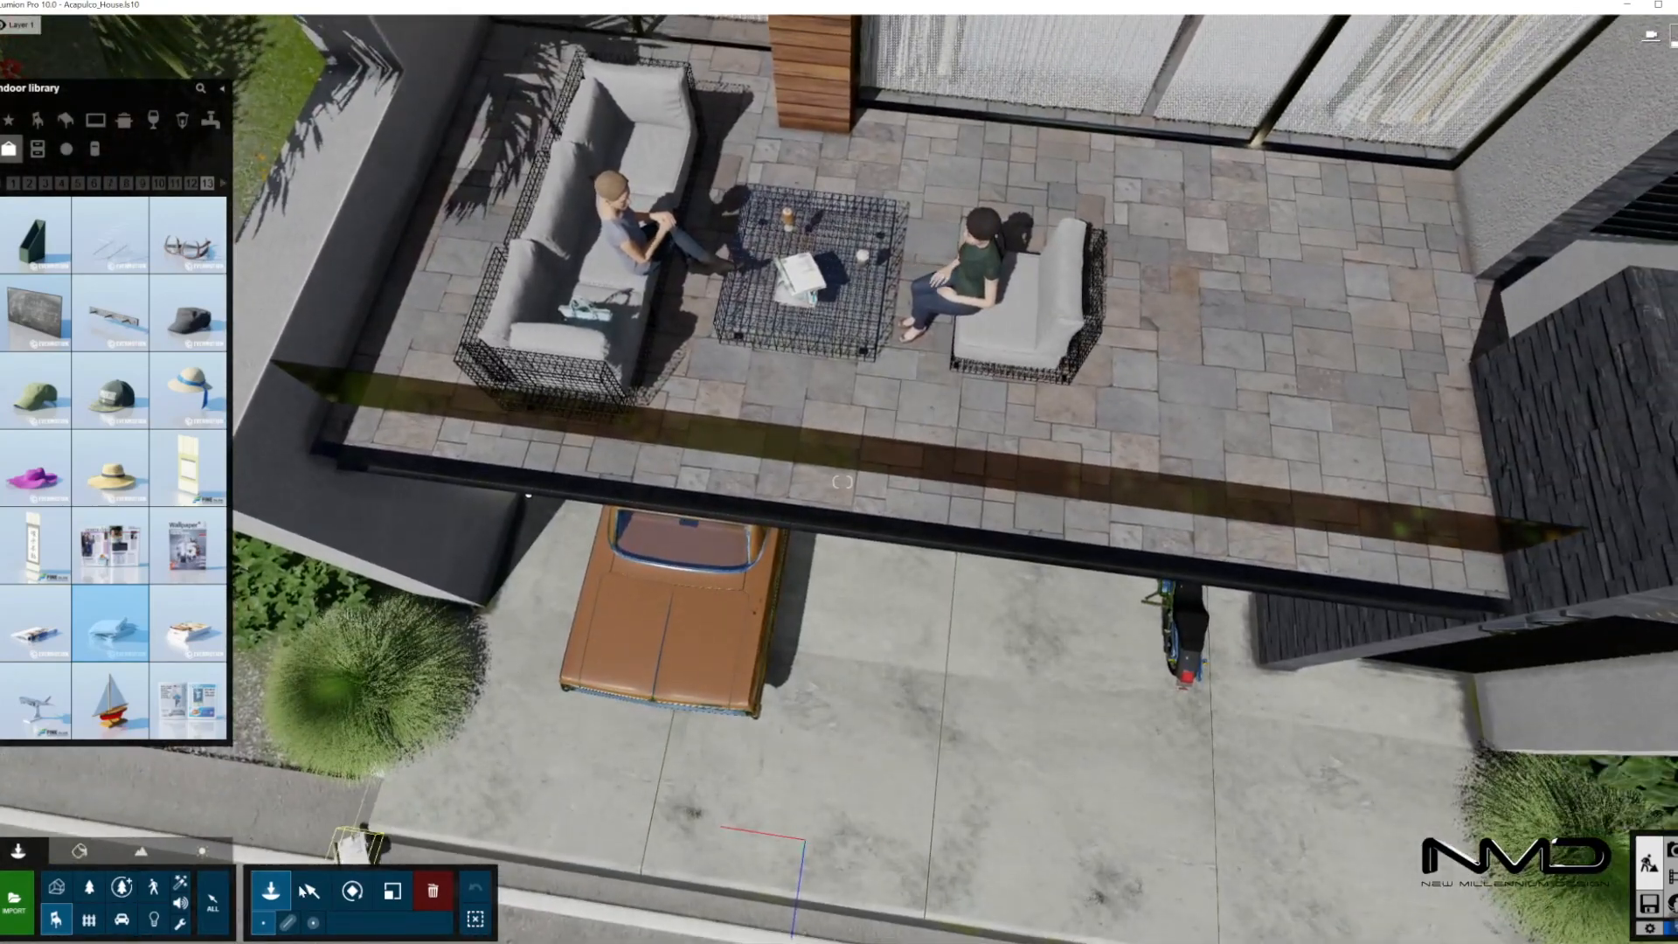
# Place imported Pot Plant Tree 008 3, 008 2 and 008 1 between the long sofa and the side wall
pyautogui.click(56, 886)
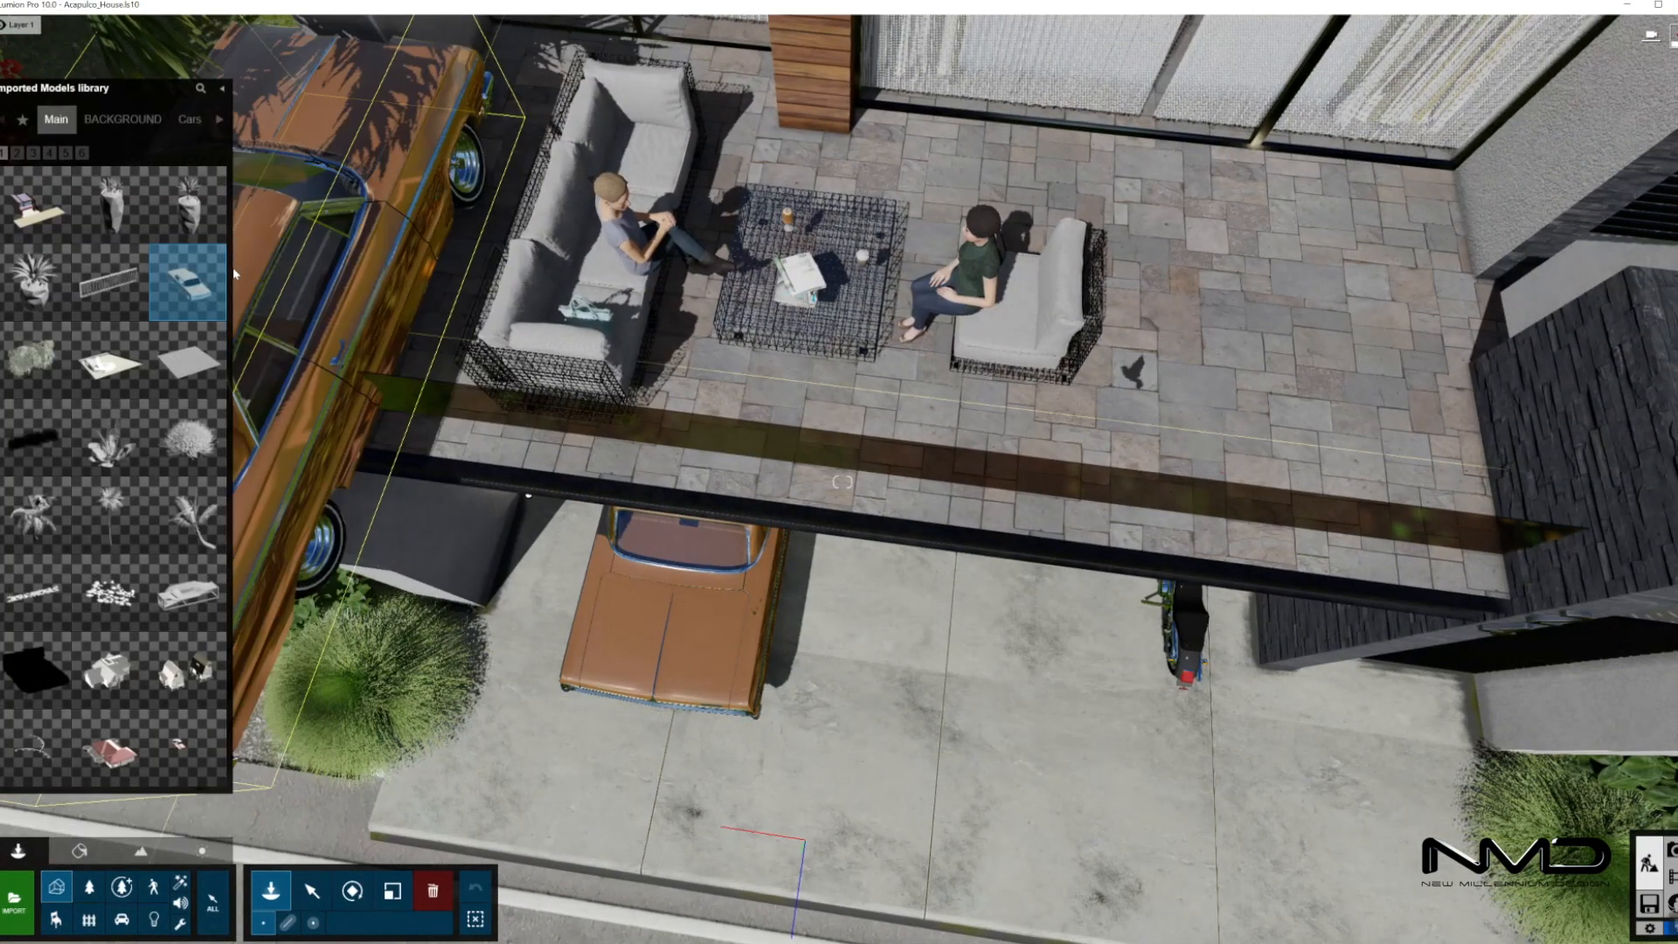
pyautogui.click(131, 229)
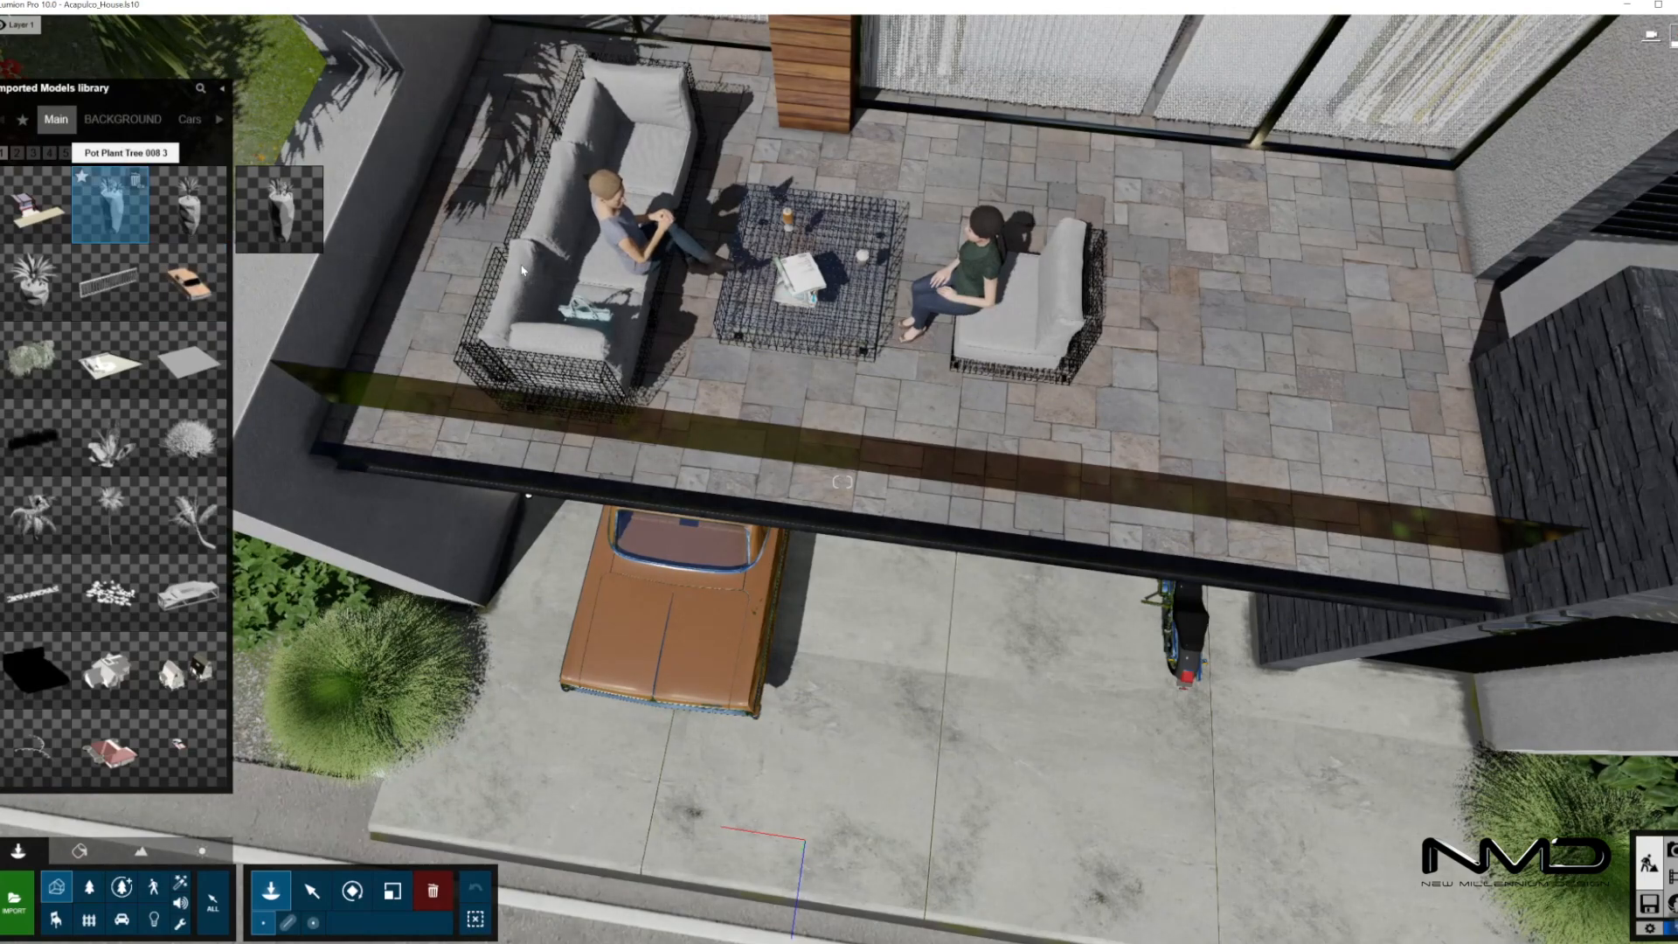
pyautogui.click(409, 309)
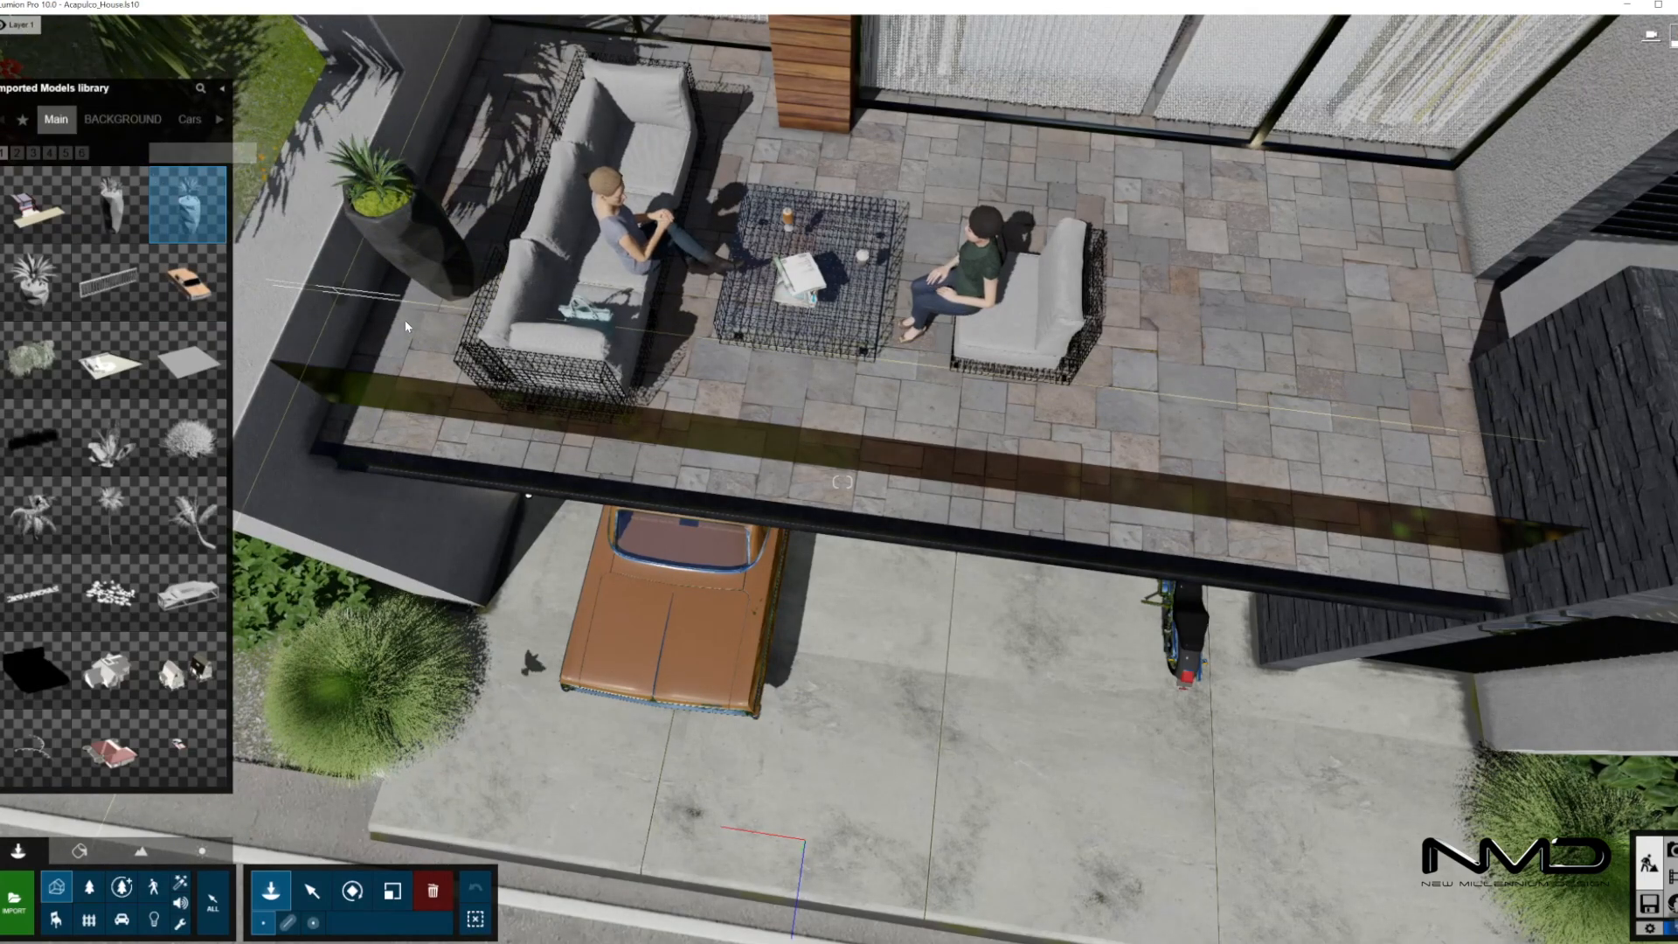
pyautogui.click(405, 325)
pyautogui.click(36, 289)
pyautogui.click(357, 367)
pyautogui.click(477, 421)
# Move two of the potted plants along the side wall toward the windows, leaving Pot Plant Tree 008 1 at the street end
pyautogui.moveTo(479, 422); pyautogui.dragTo(419, 350, button='right')
pyautogui.moveTo(560, 583); pyautogui.dragTo(526, 395, button='right')
pyautogui.press('w')
pyautogui.click(312, 890)
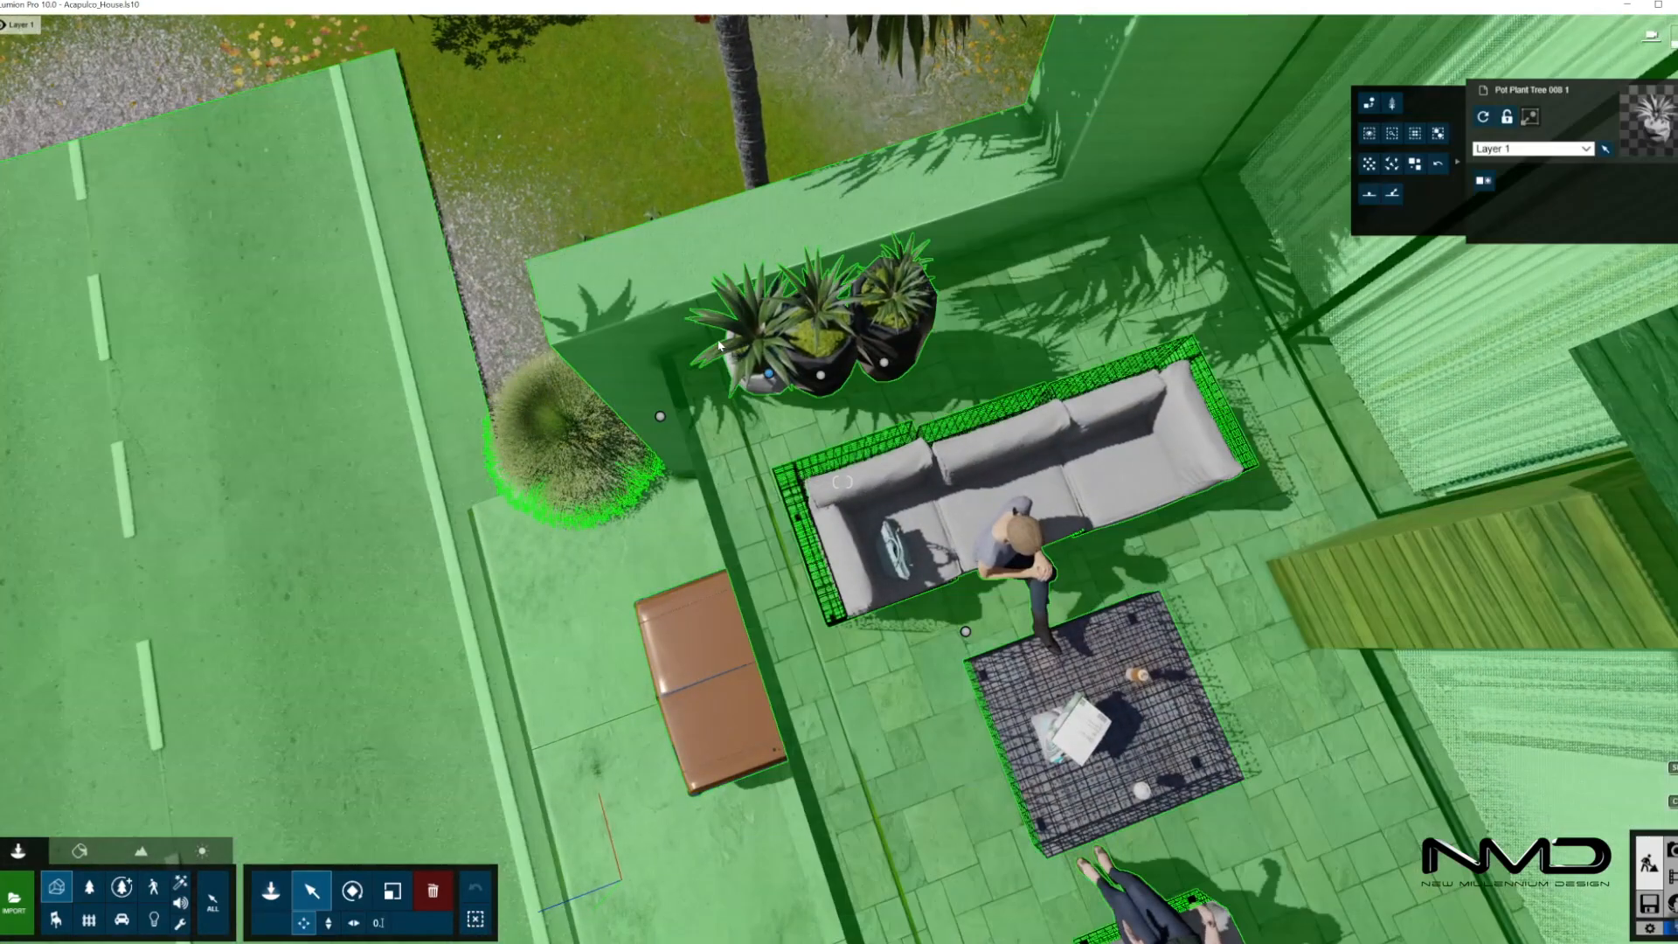
pyautogui.moveTo(1050, 284); pyautogui.dragTo(1058, 302)
pyautogui.moveTo(820, 375); pyautogui.dragTo(978, 325)
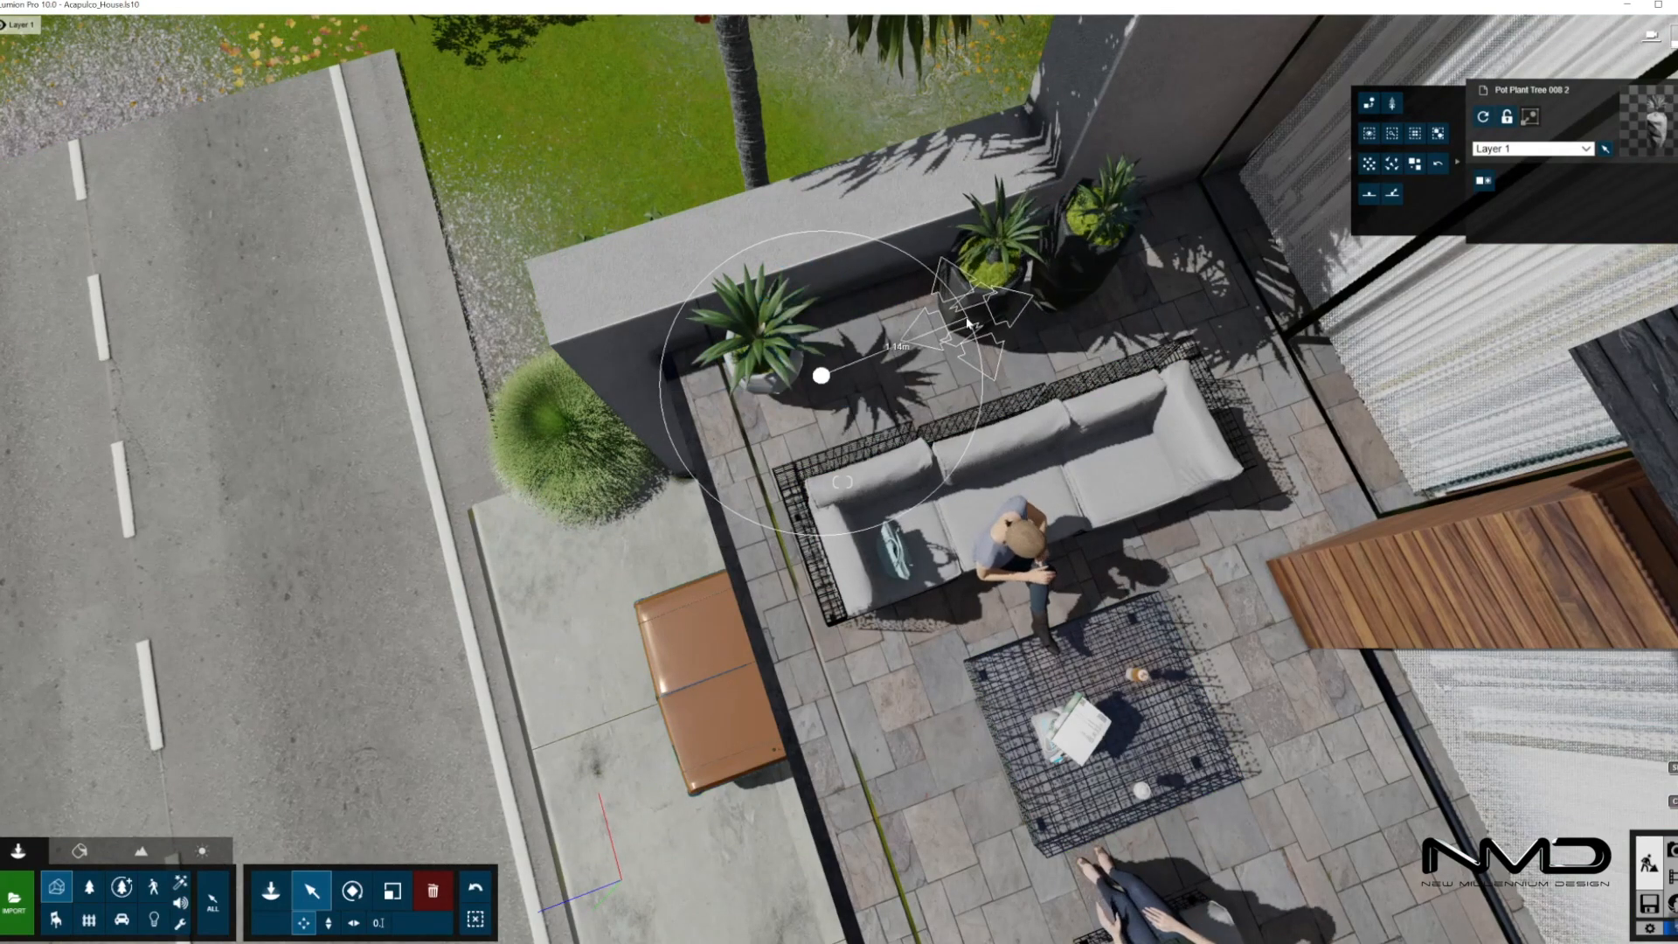
# Shift Pot Plant Tree 008 1 along the side wall, slightly closer to the other two potted plants behind the long sofa
pyautogui.click(860, 360)
pyautogui.moveTo(768, 374); pyautogui.dragTo(870, 357)
pyautogui.moveTo(870, 356); pyautogui.dragTo(953, 236, button='right')
pyautogui.press('s')
pyautogui.moveTo(842, 482); pyautogui.dragTo(734, 394, button='right')
pyautogui.press('d')
pyautogui.press('w')
pyautogui.press('s')
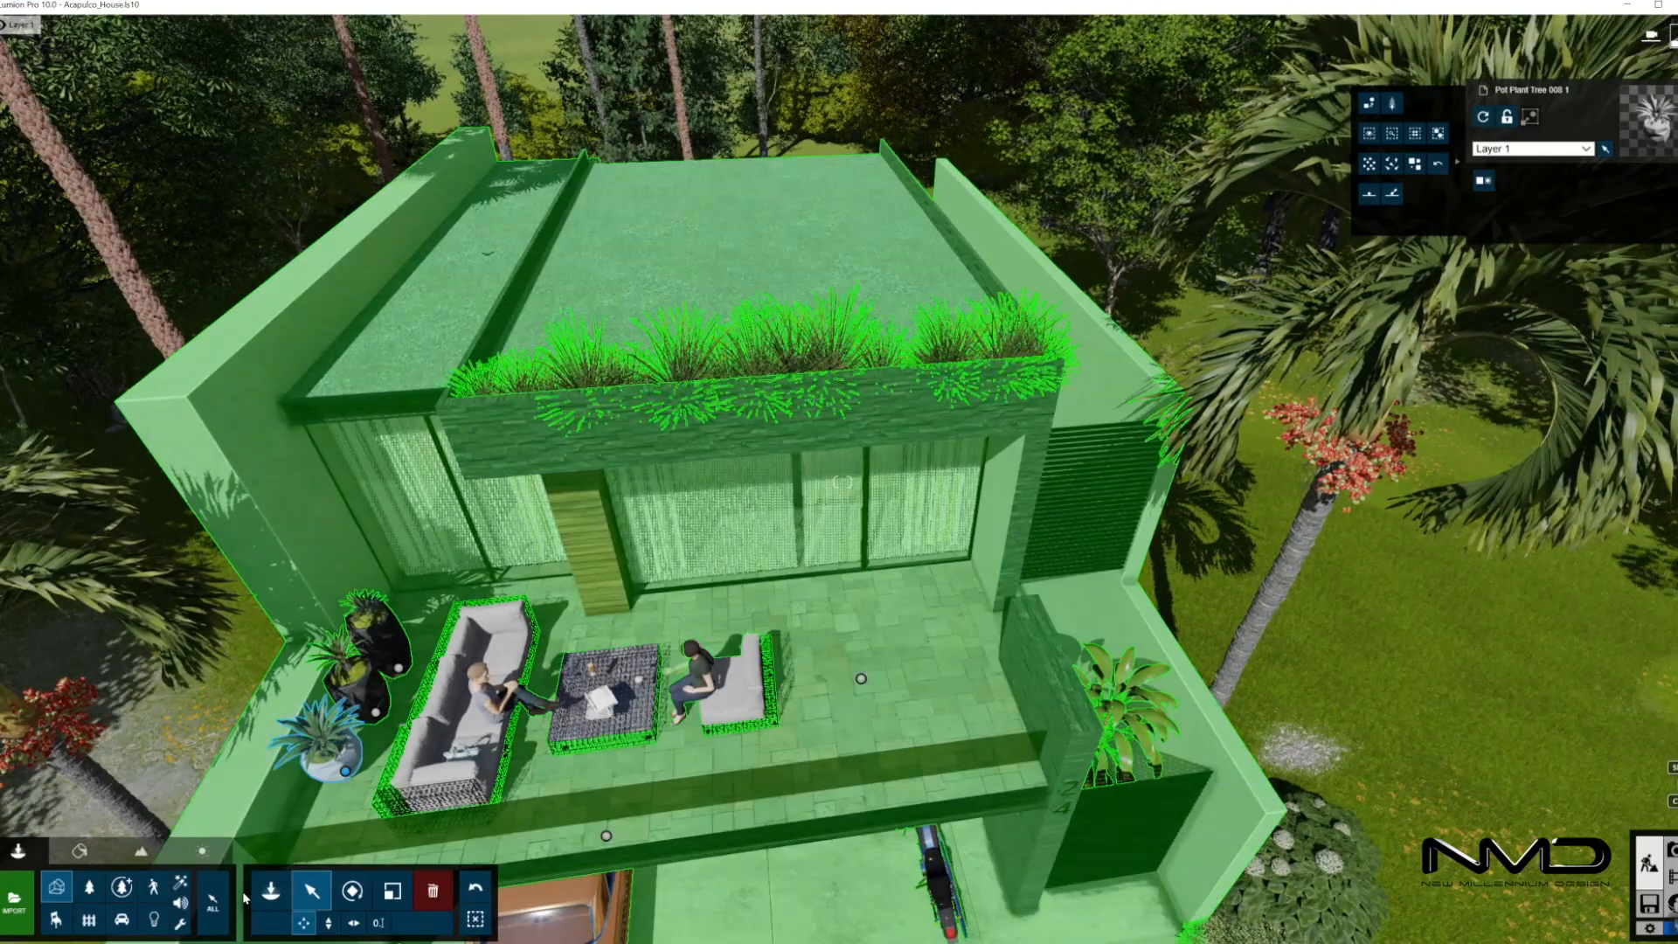
# Place an imported broad-leaved plant in a black pot on the terrace beside the stone wall
pyautogui.click(272, 889)
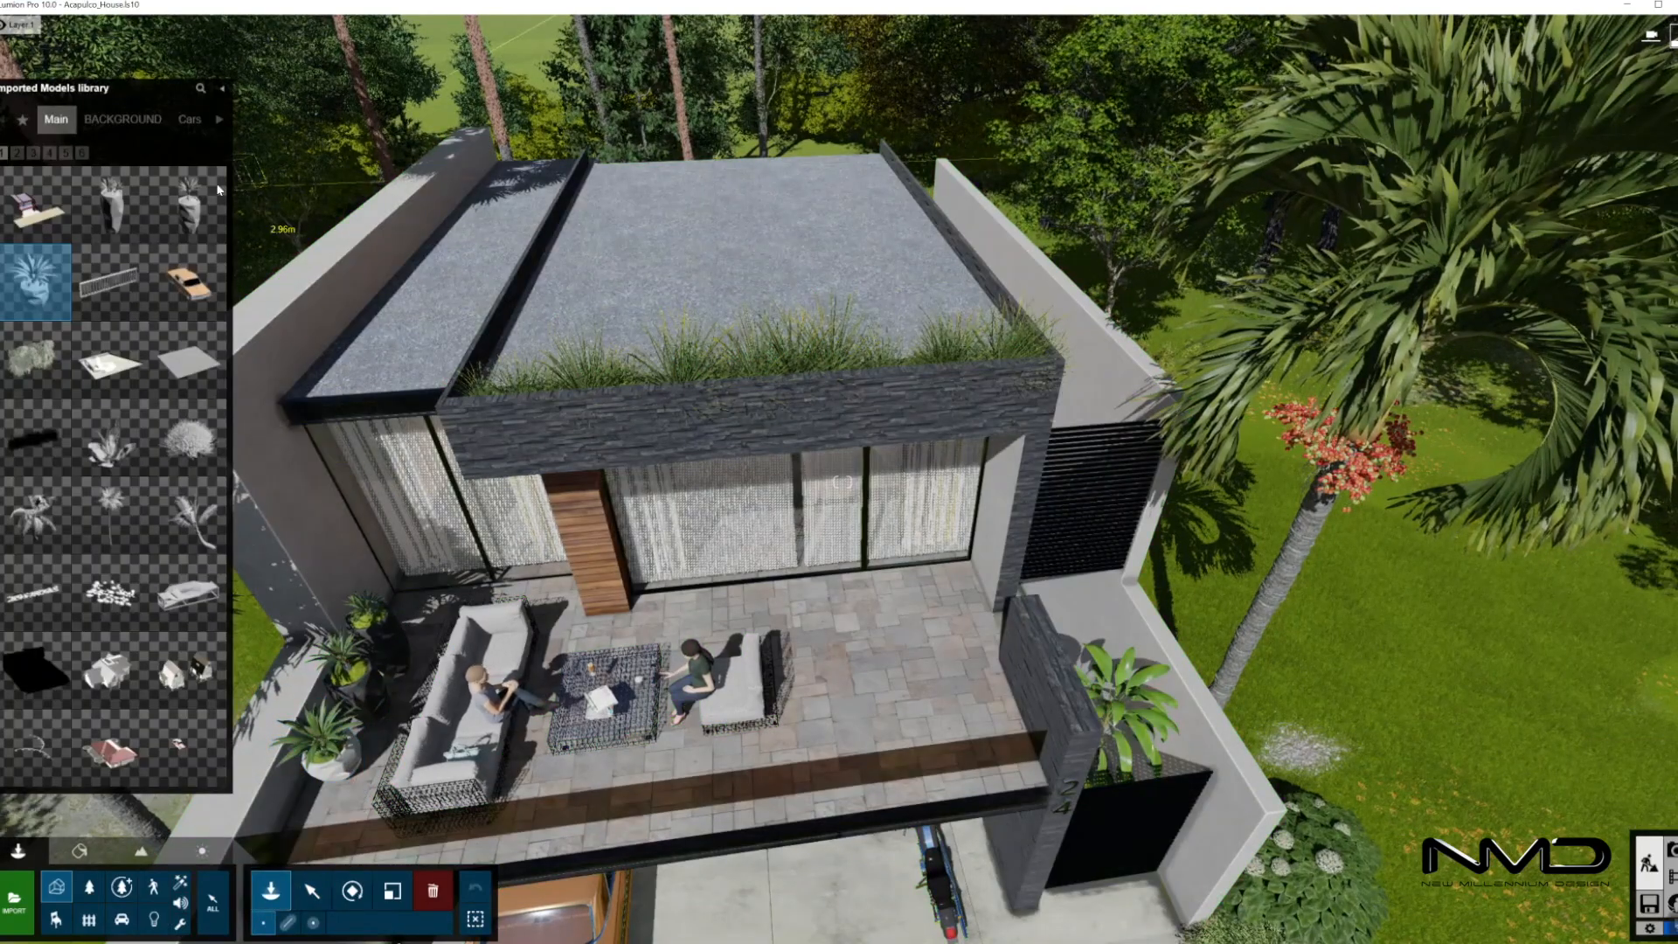
pyautogui.click(18, 154)
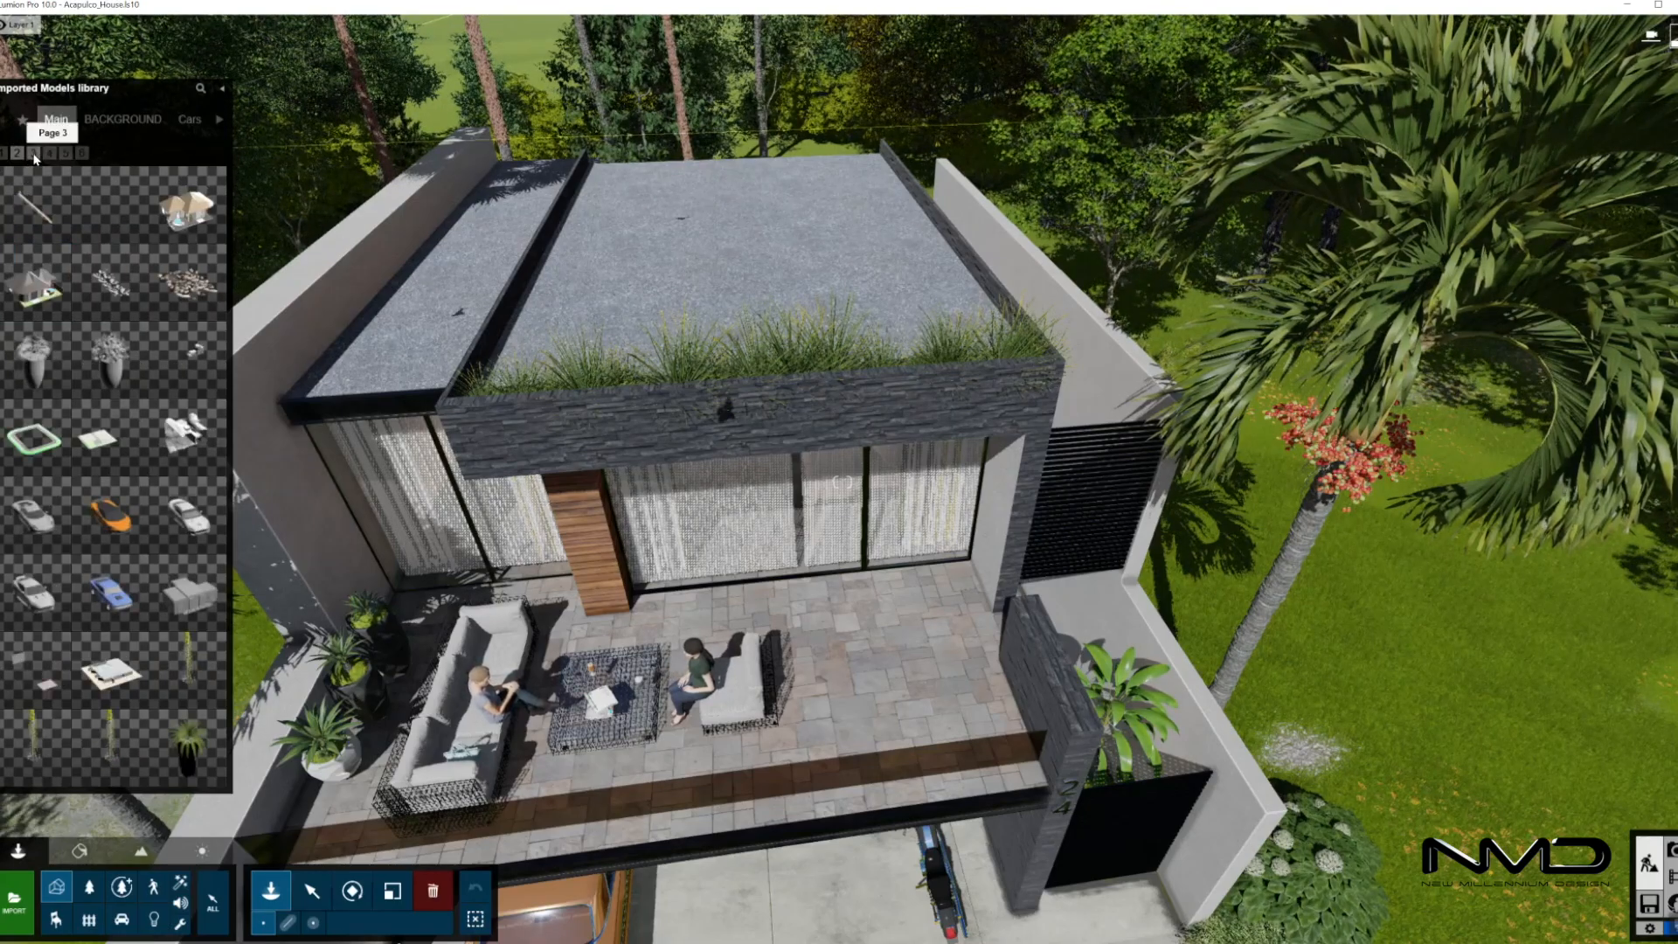
pyautogui.click(34, 154)
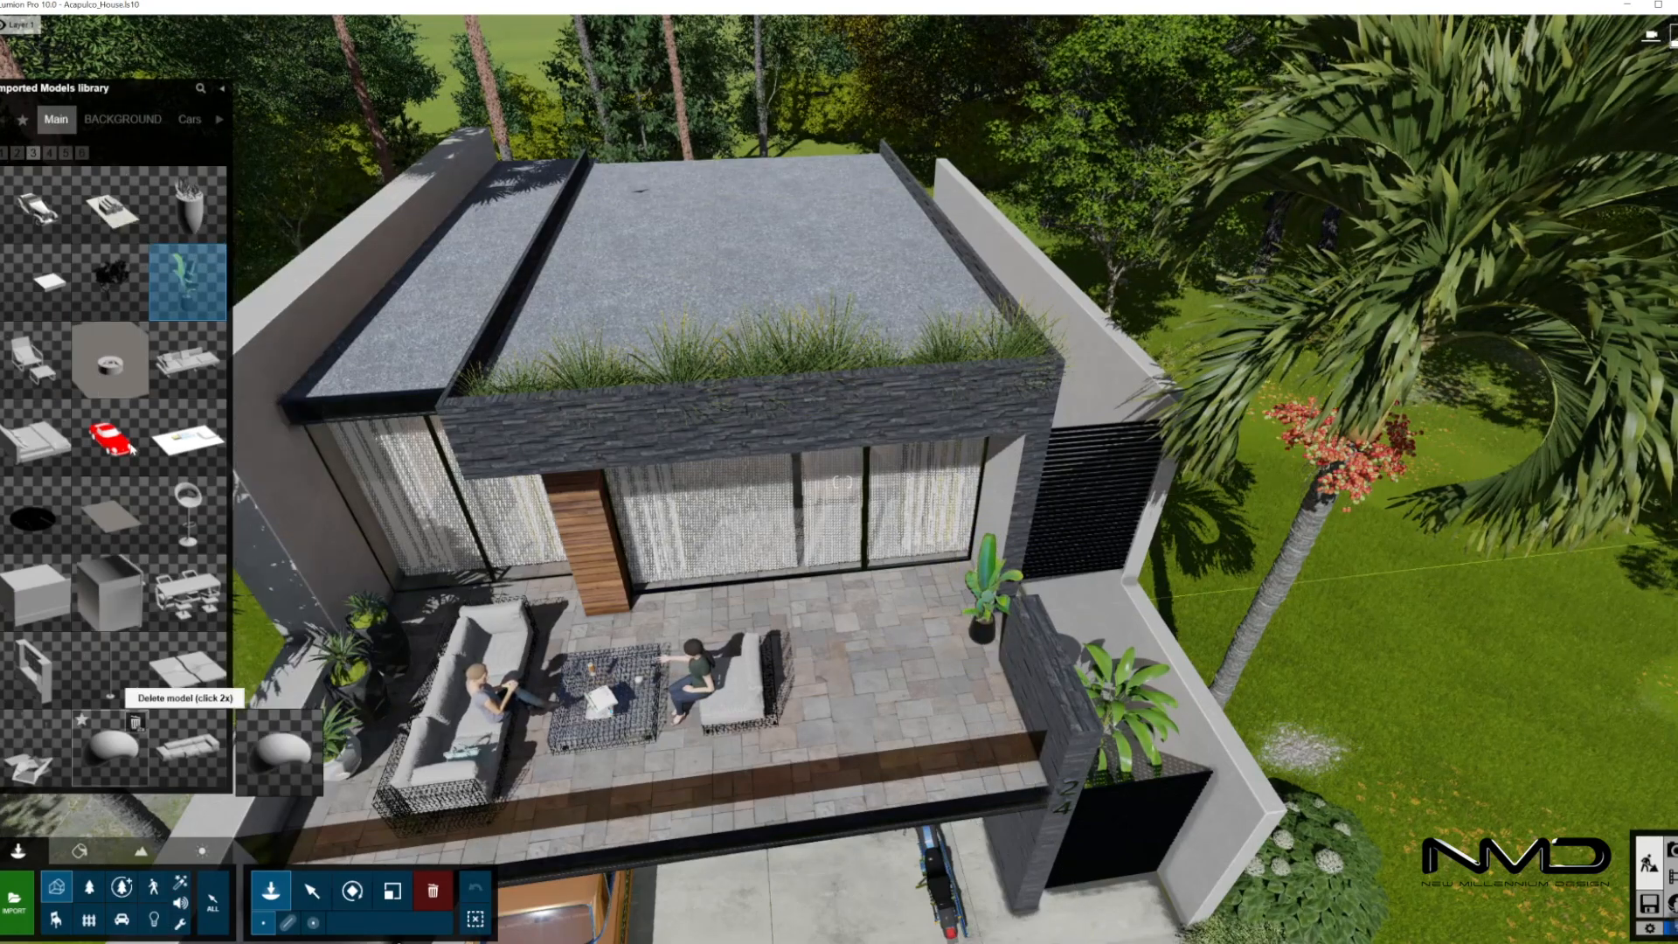
# Place the imported tall potted plant 5.33 in the terrace corner between the windows and the stone wall
pyautogui.click(18, 155)
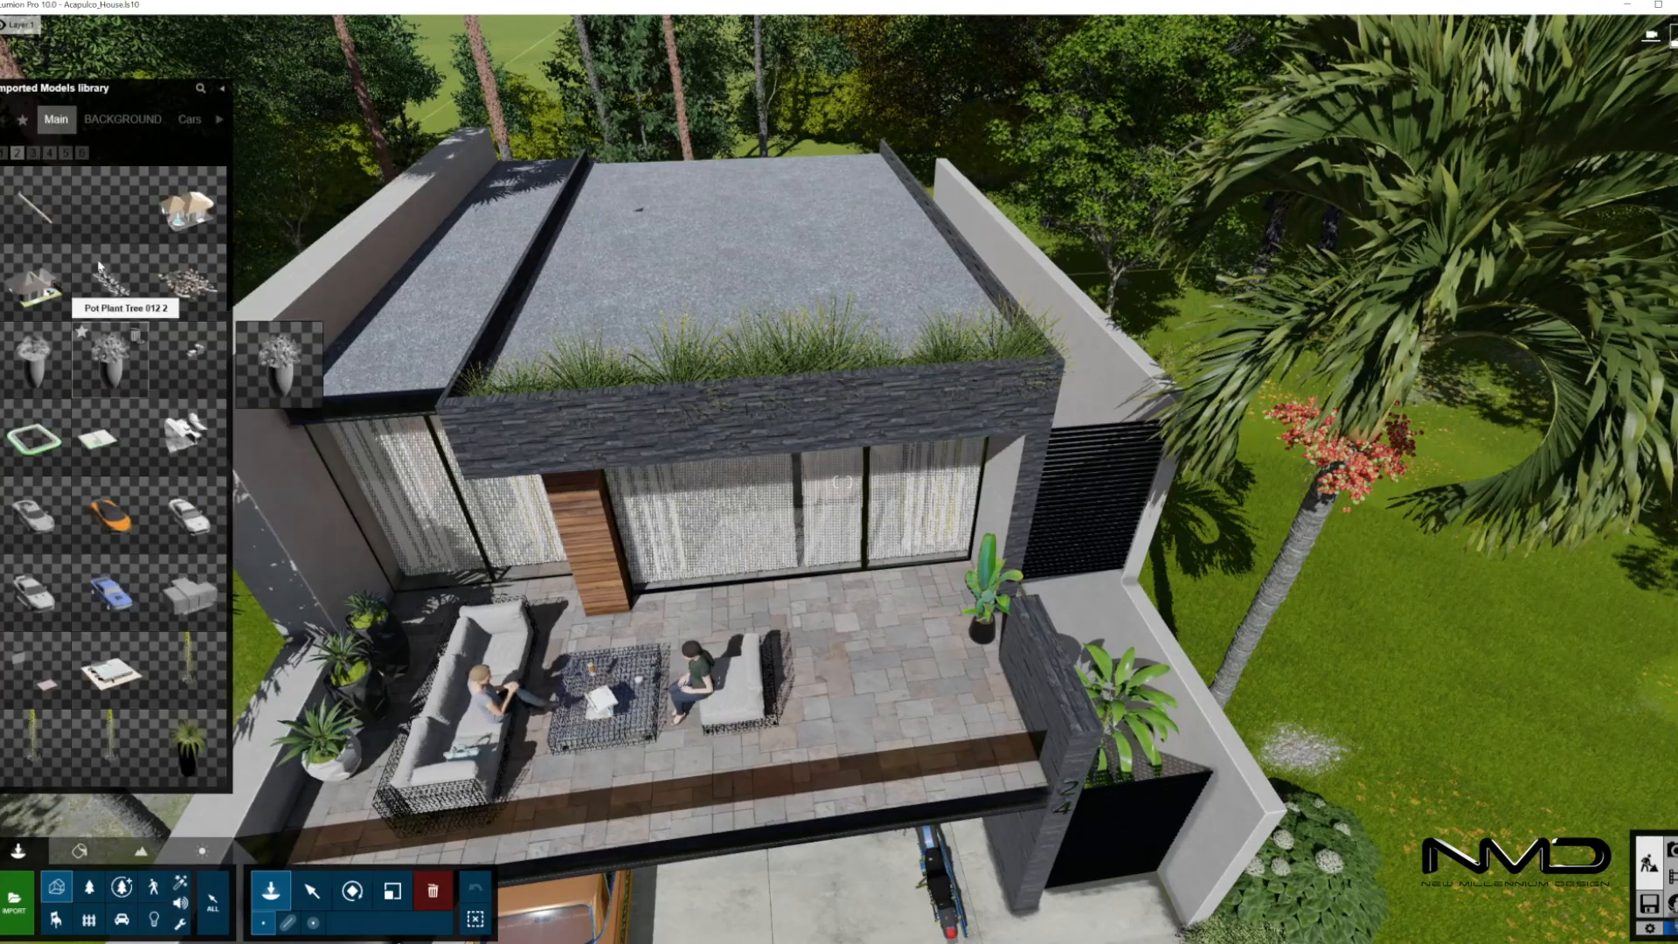
pyautogui.click(3, 154)
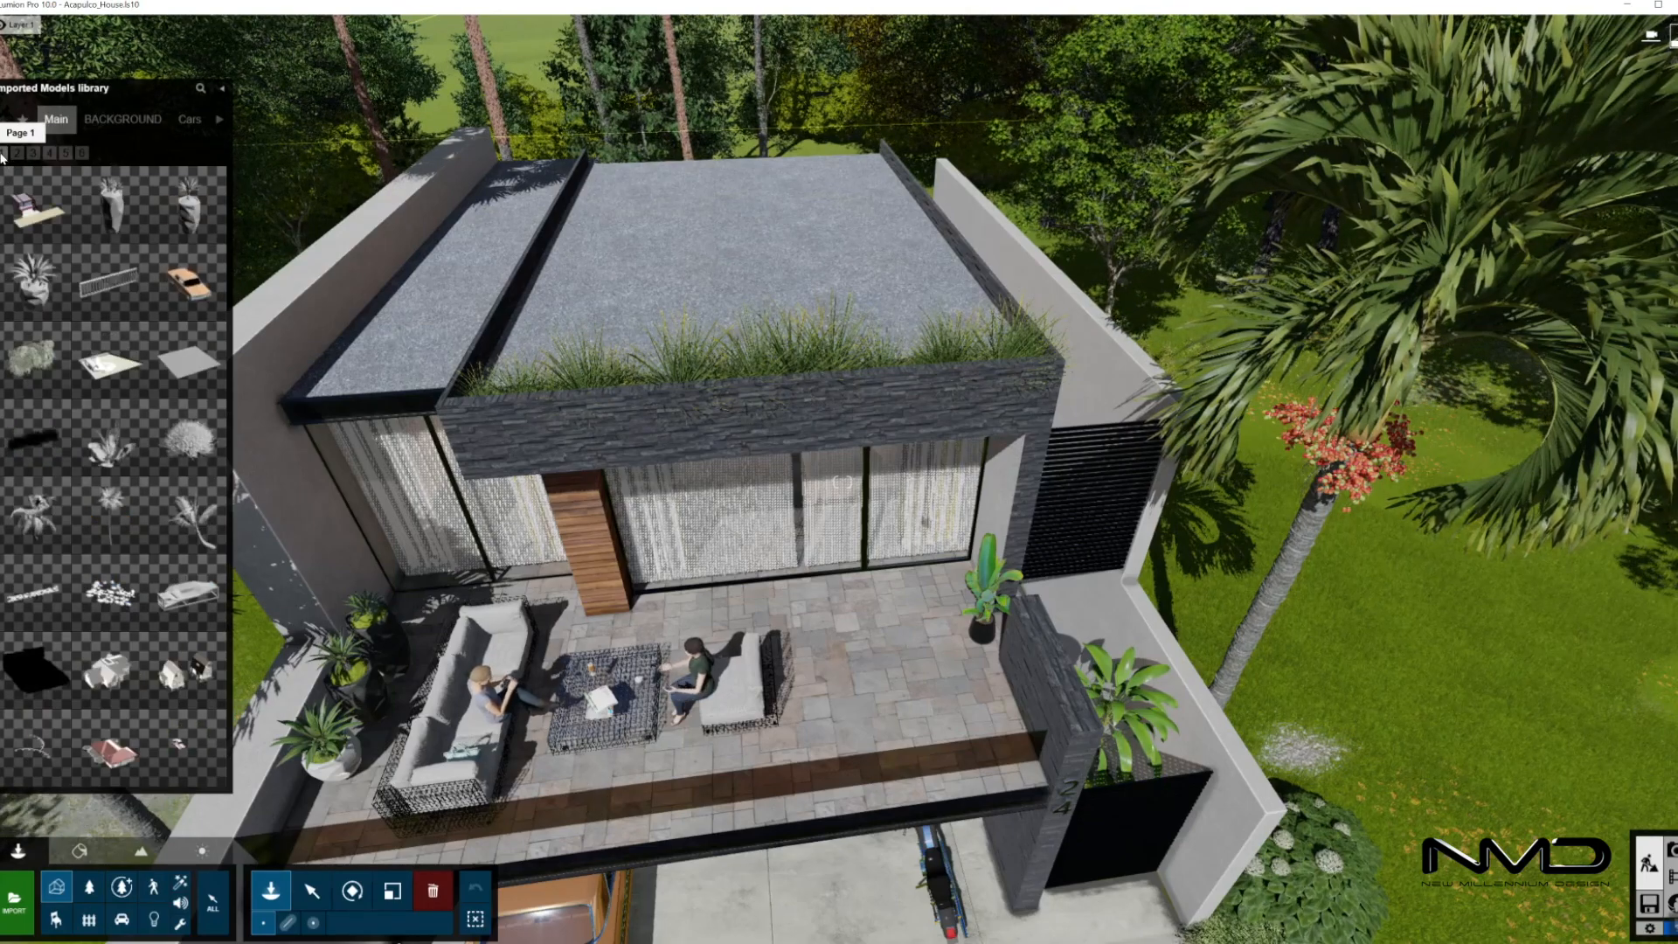
pyautogui.click(51, 155)
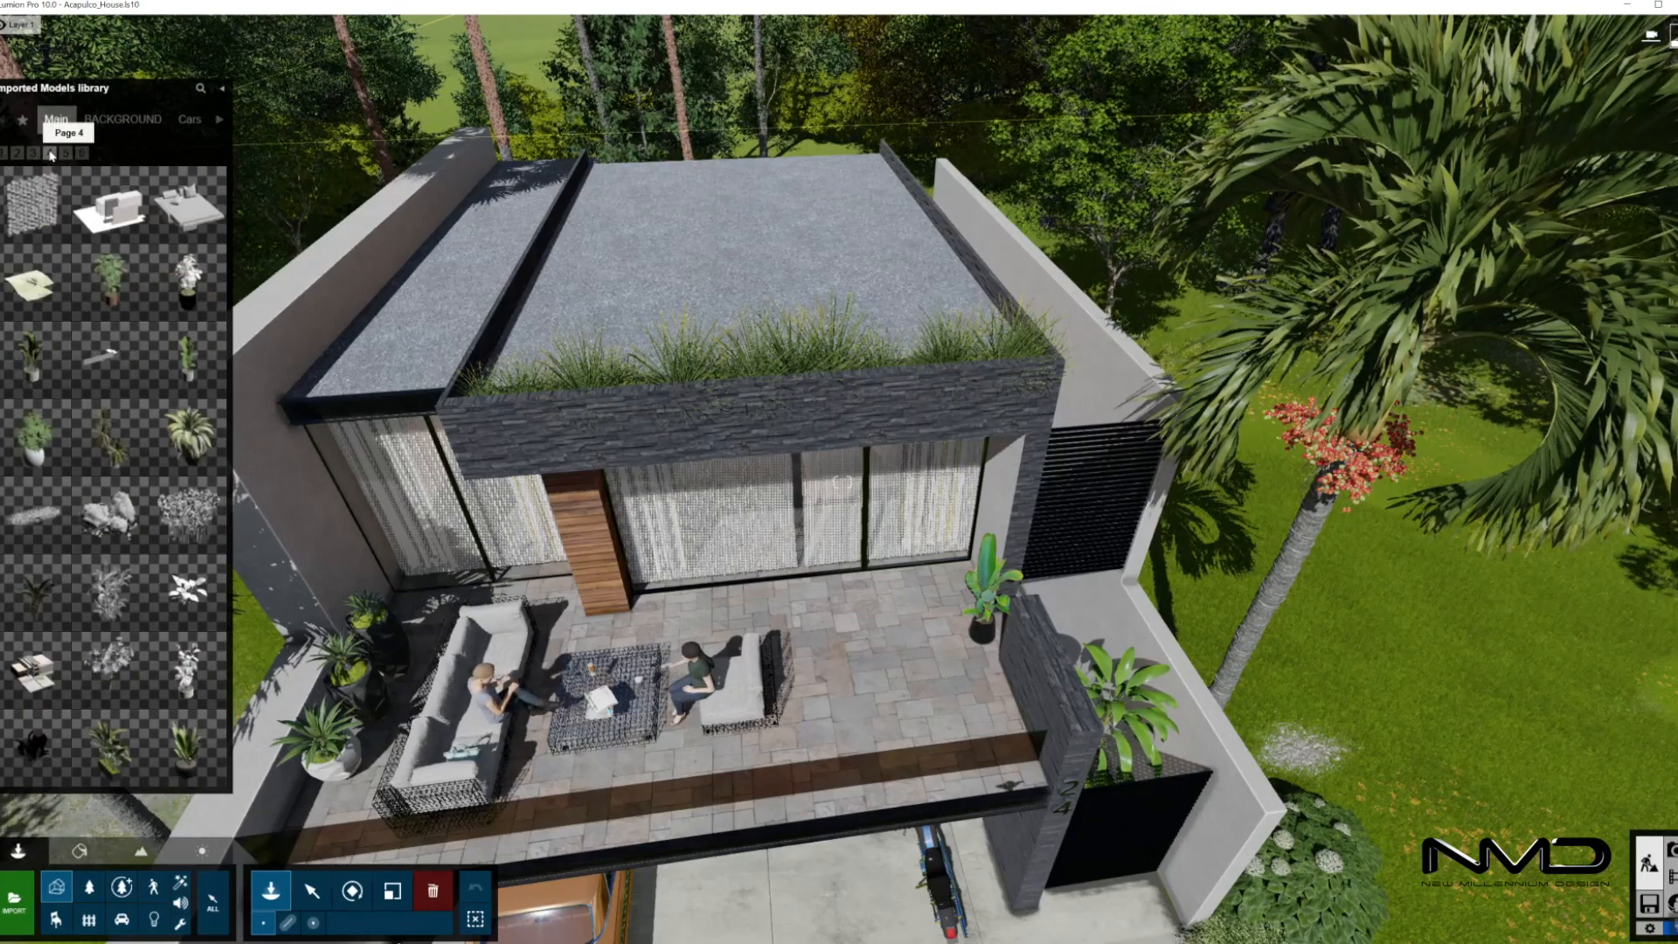
pyautogui.click(187, 358)
pyautogui.click(955, 603)
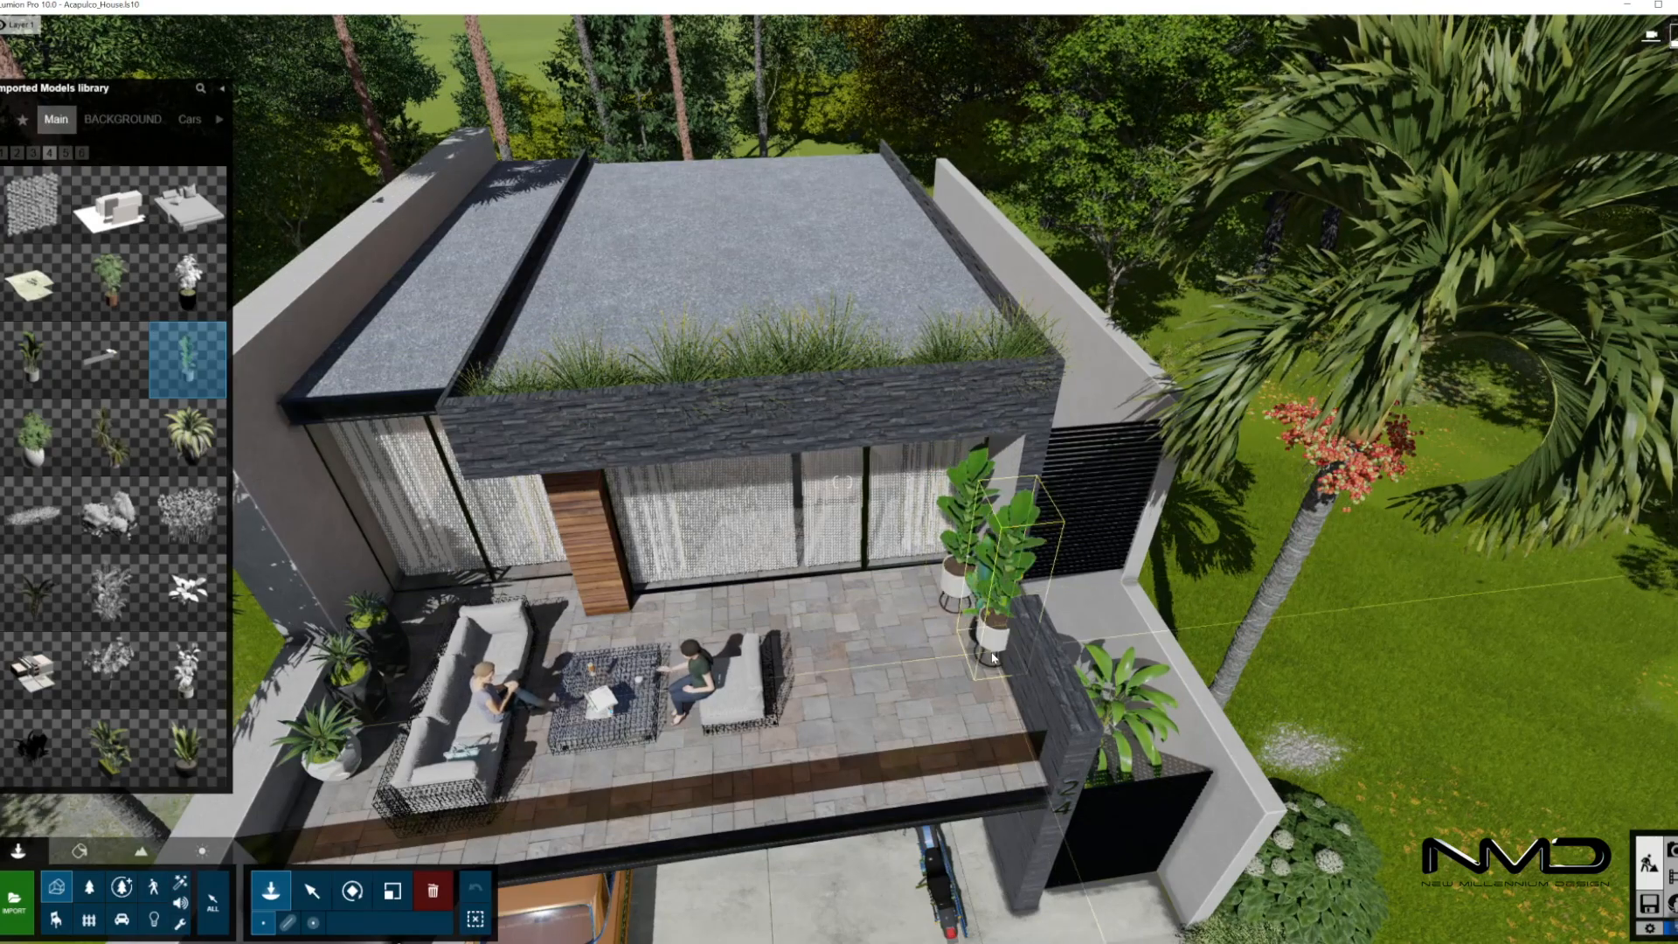
pyautogui.click(994, 657)
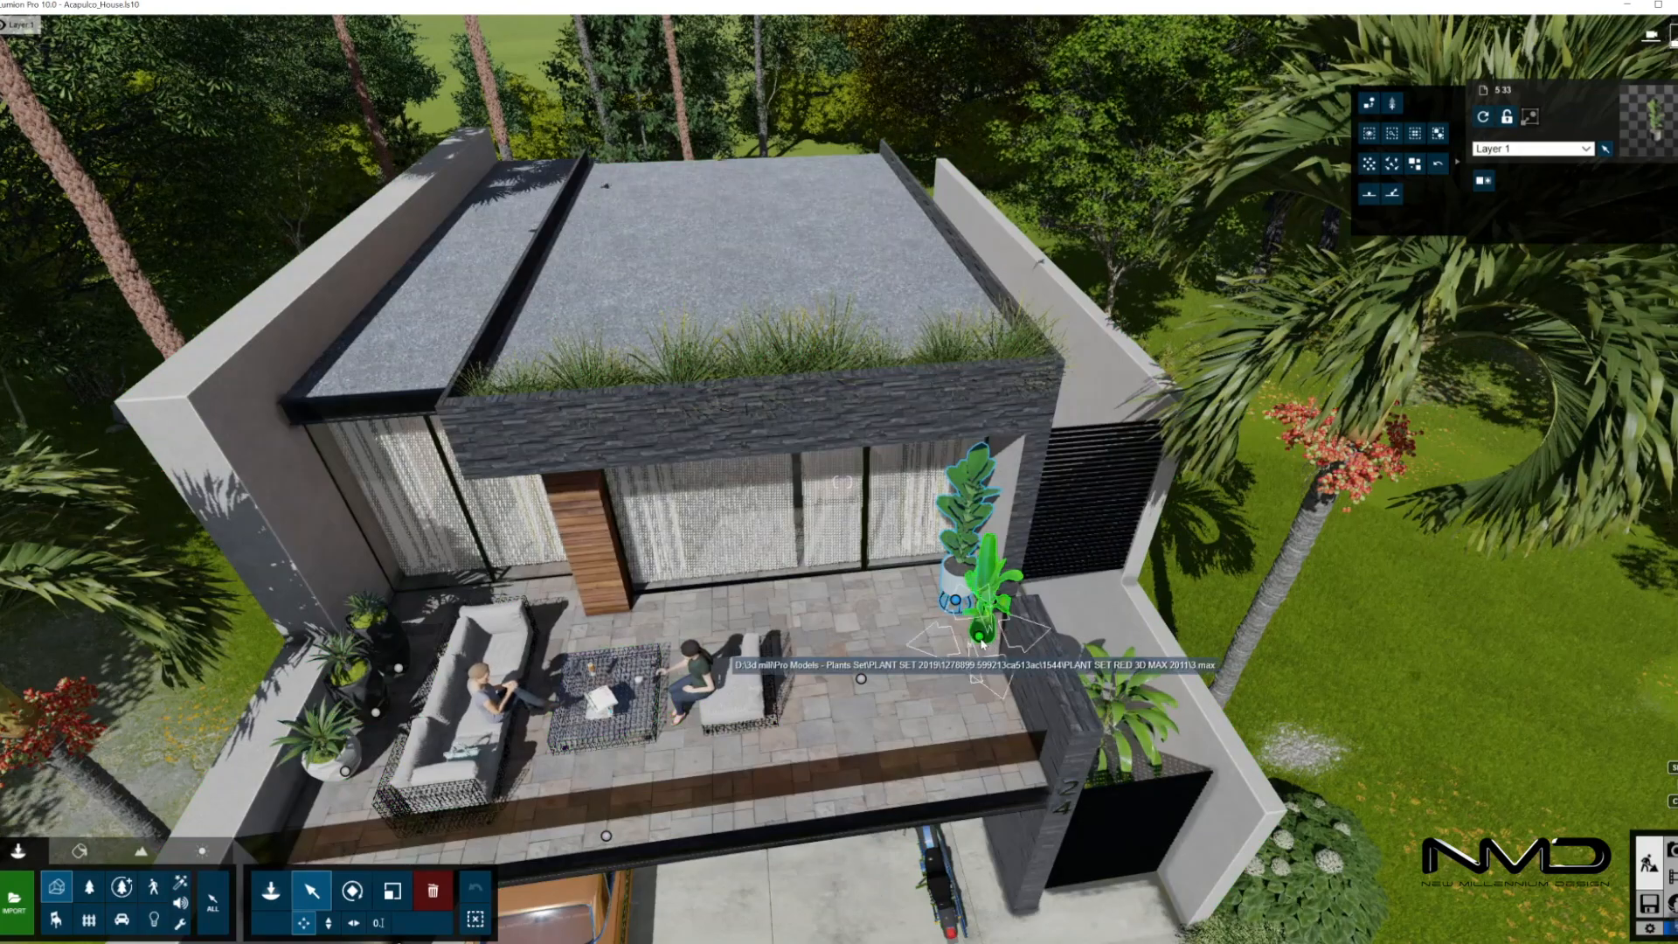
# Enlarge the black-potted plant beside the stone wall and rotate it
pyautogui.press('l')
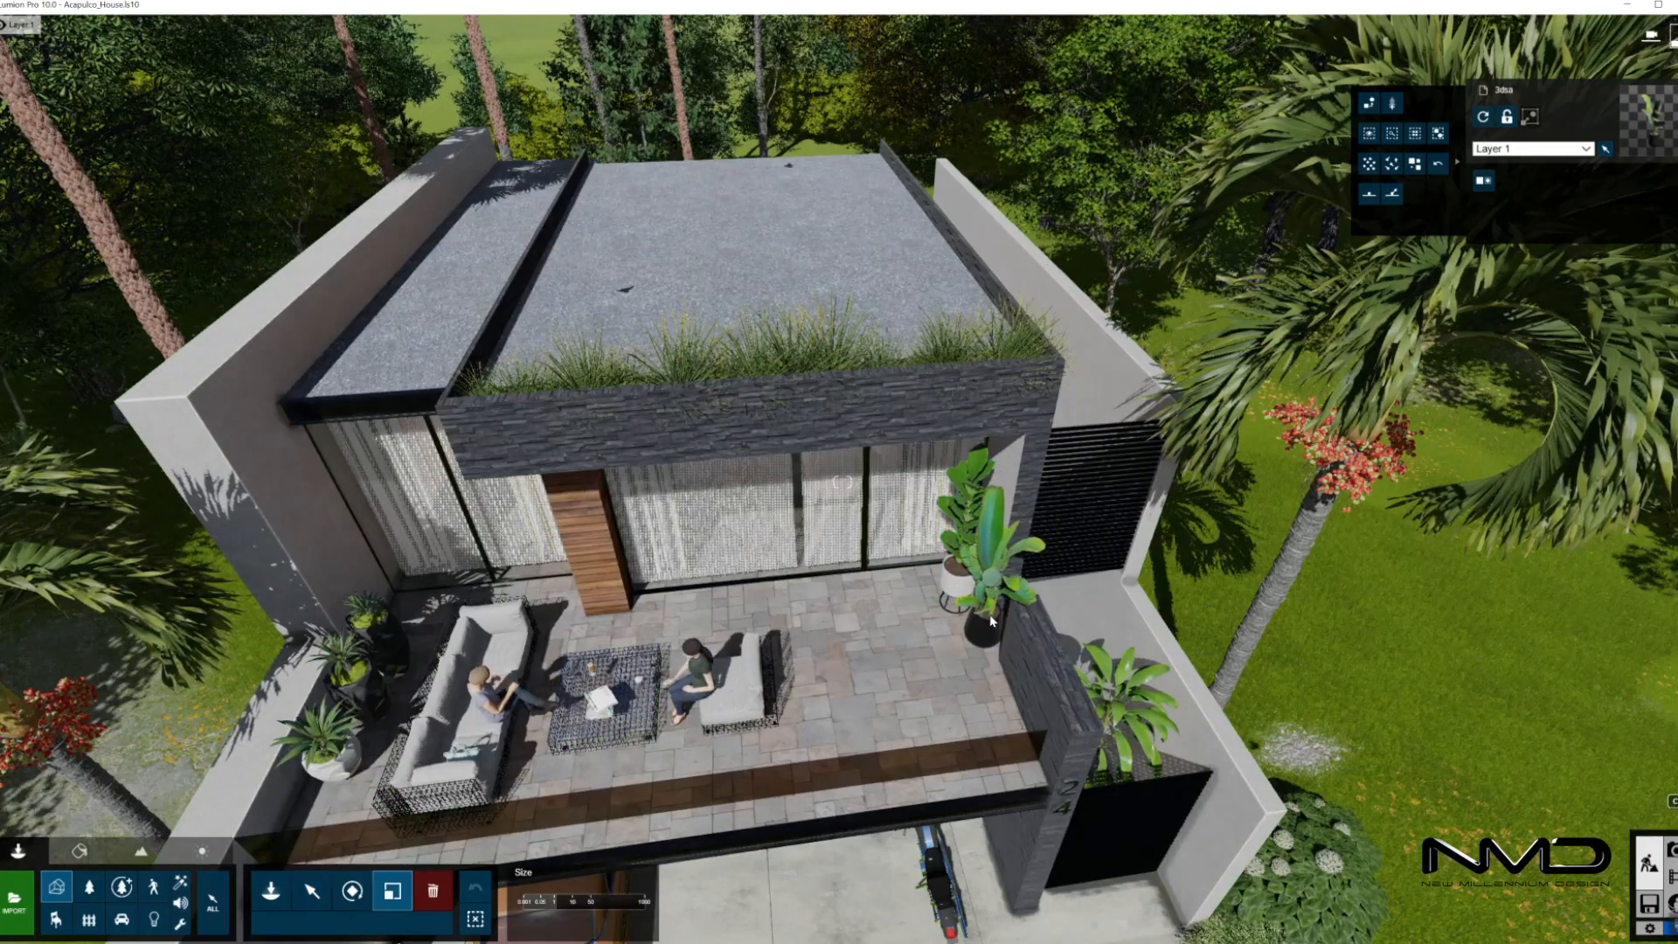
pyautogui.click(990, 624)
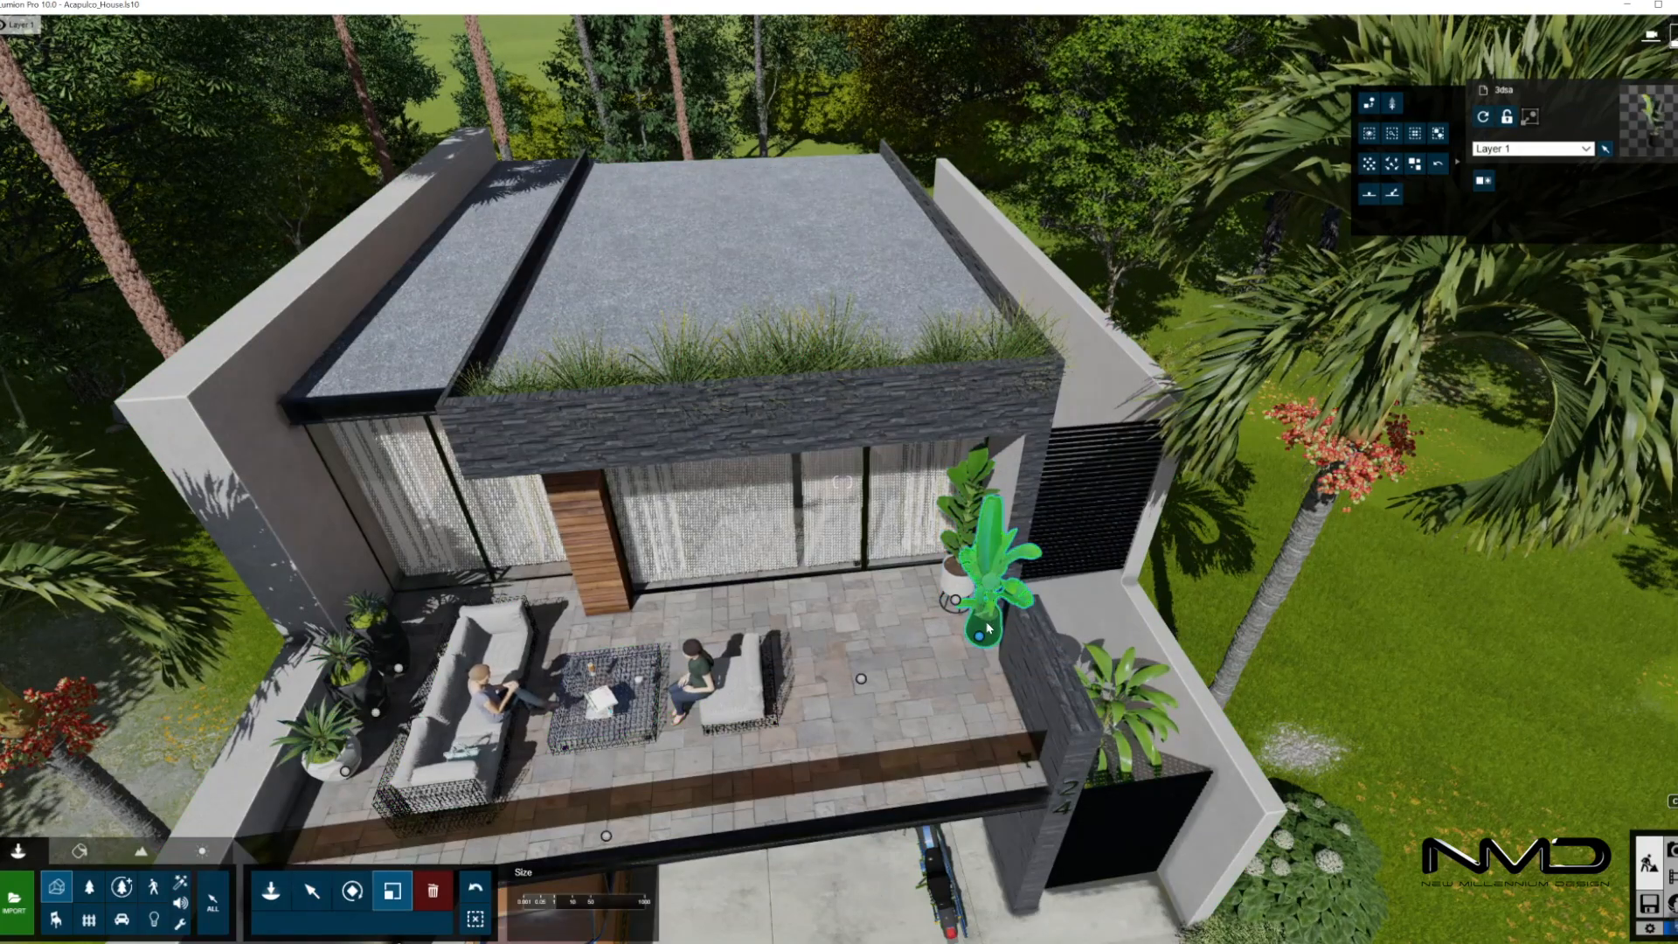
pyautogui.press('r')
pyautogui.moveTo(980, 634); pyautogui.dragTo(795, 734)
# Switch to Photo mode and check the stored front camera view of Photo 10
pyautogui.press('s')
pyautogui.moveTo(795, 735); pyautogui.dragTo(773, 664, button='right')
pyautogui.press('w')
pyautogui.press('s')
pyautogui.press('w')
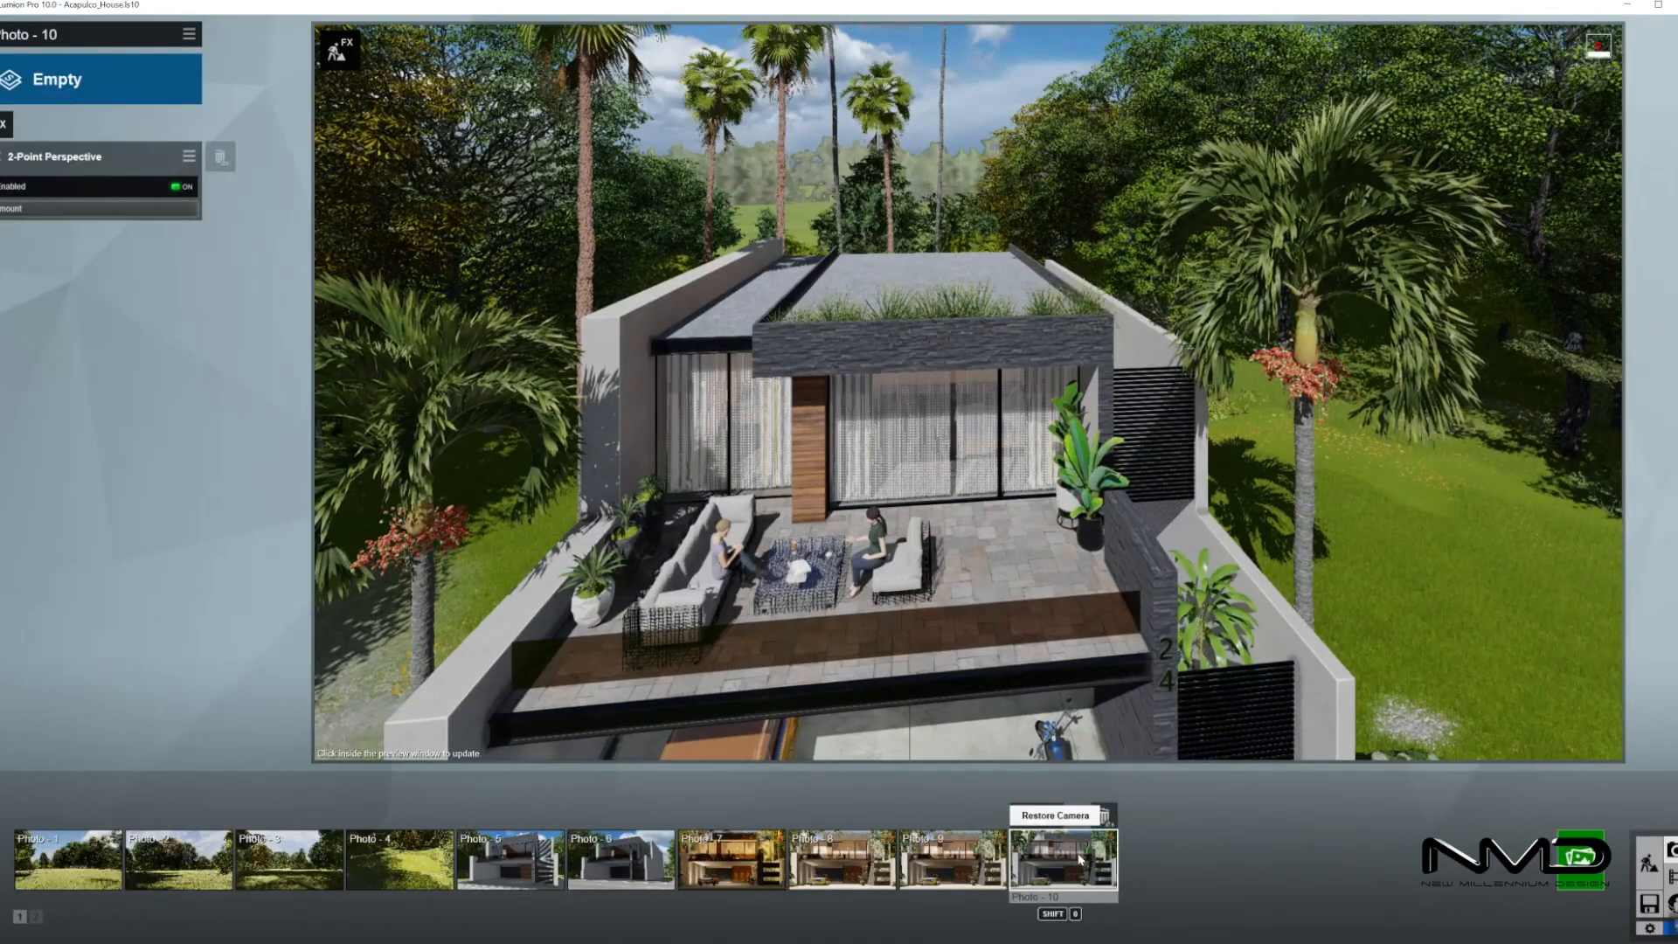
pyautogui.click(1080, 859)
pyautogui.click(1066, 412)
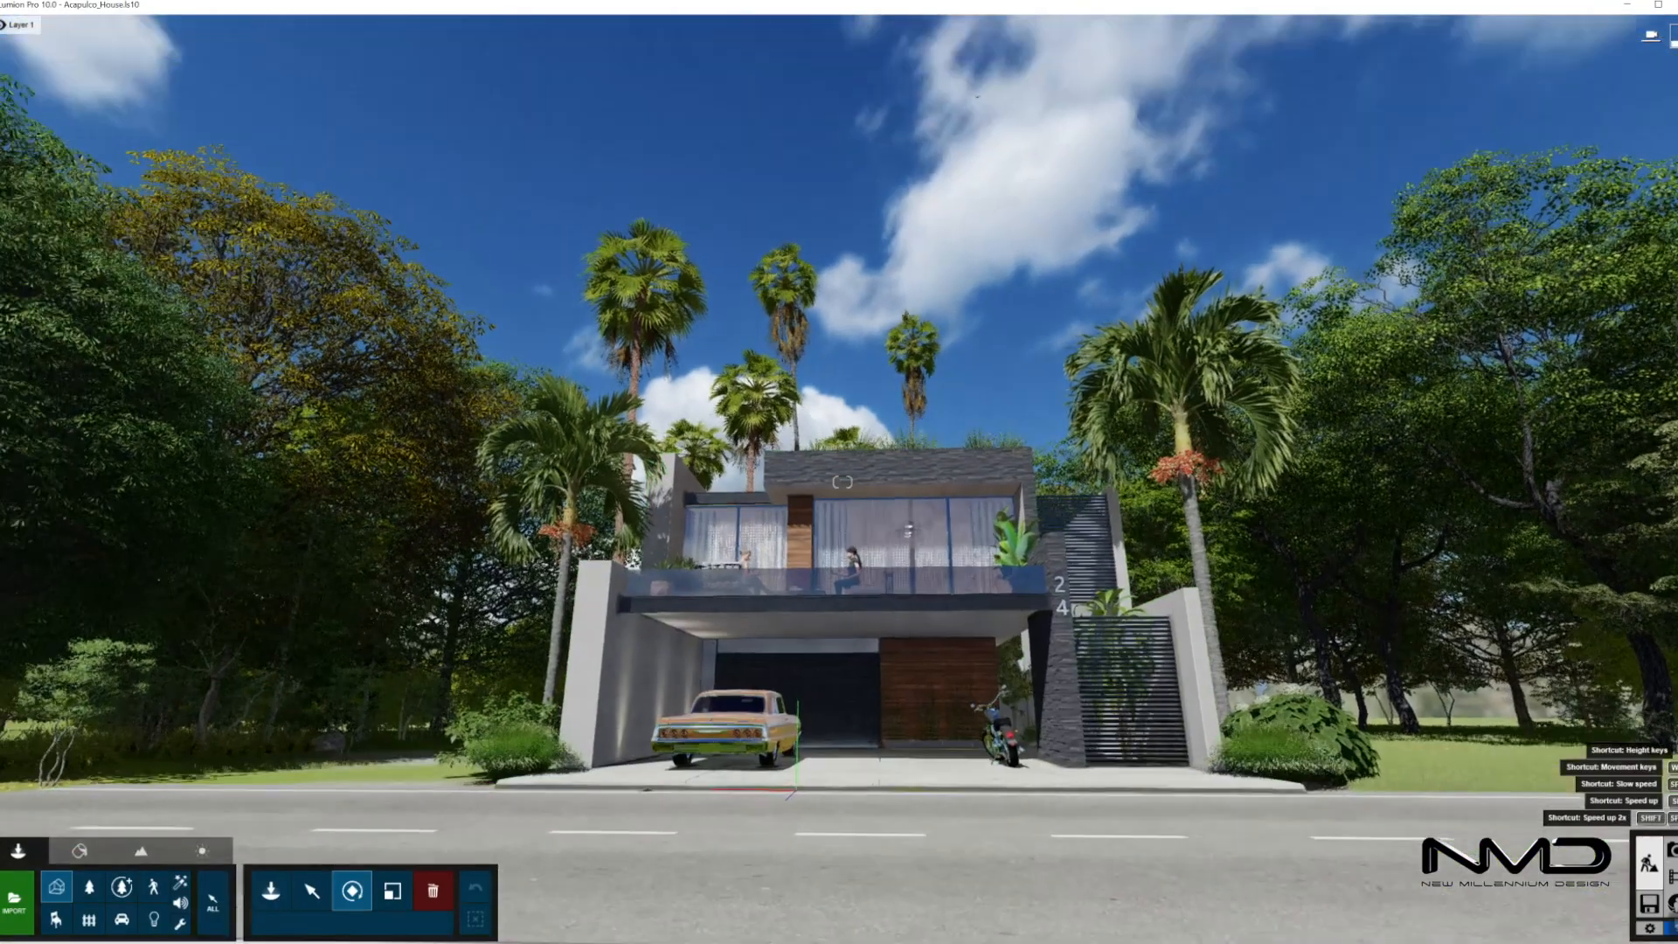
# Rotate the Chevy Impala to face the street more squarely and reposition it on the driveway under the terrace
pyautogui.press('w')
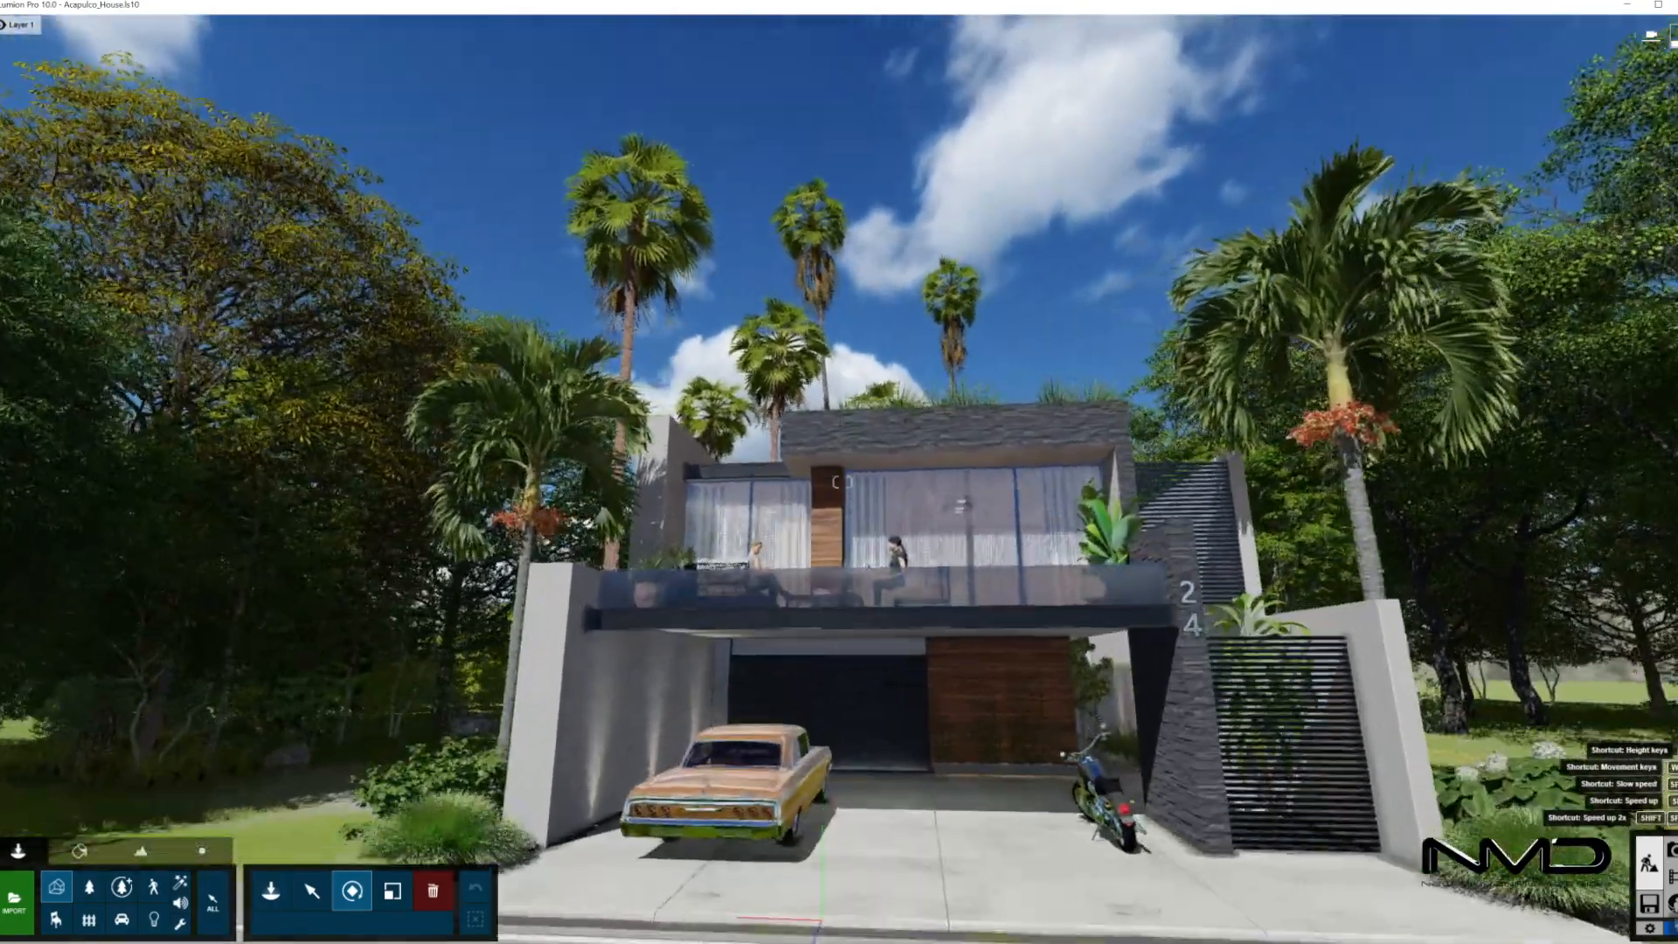
pyautogui.moveTo(641, 262); pyautogui.dragTo(642, 390, button='right')
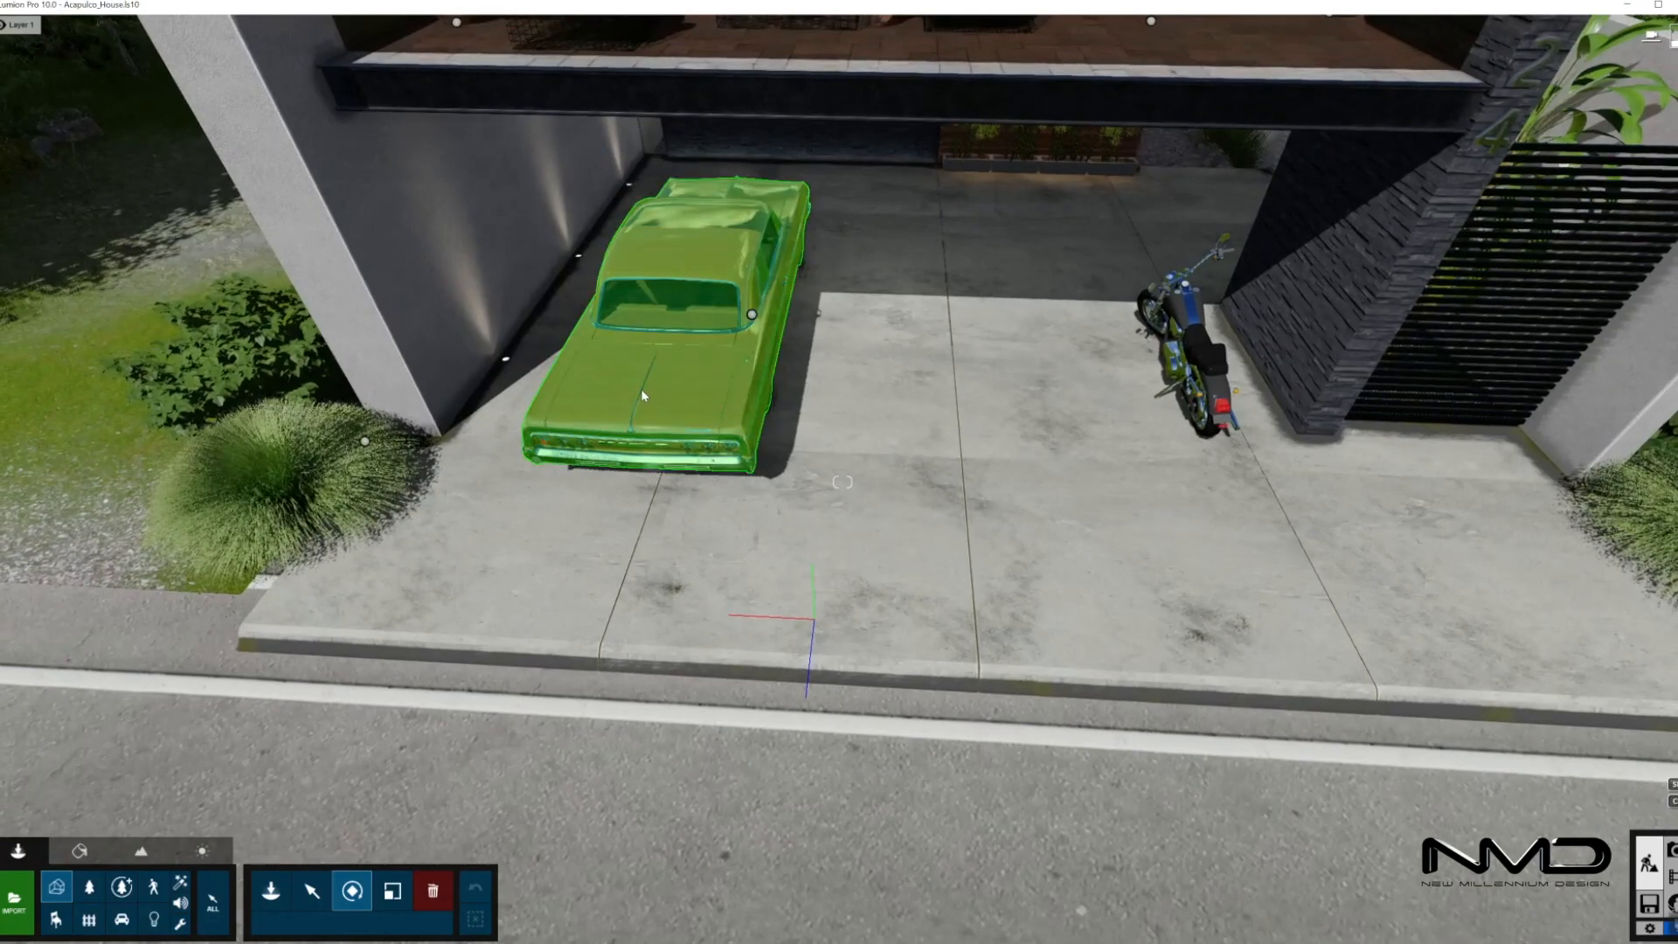
pyautogui.click(312, 890)
pyautogui.click(770, 300)
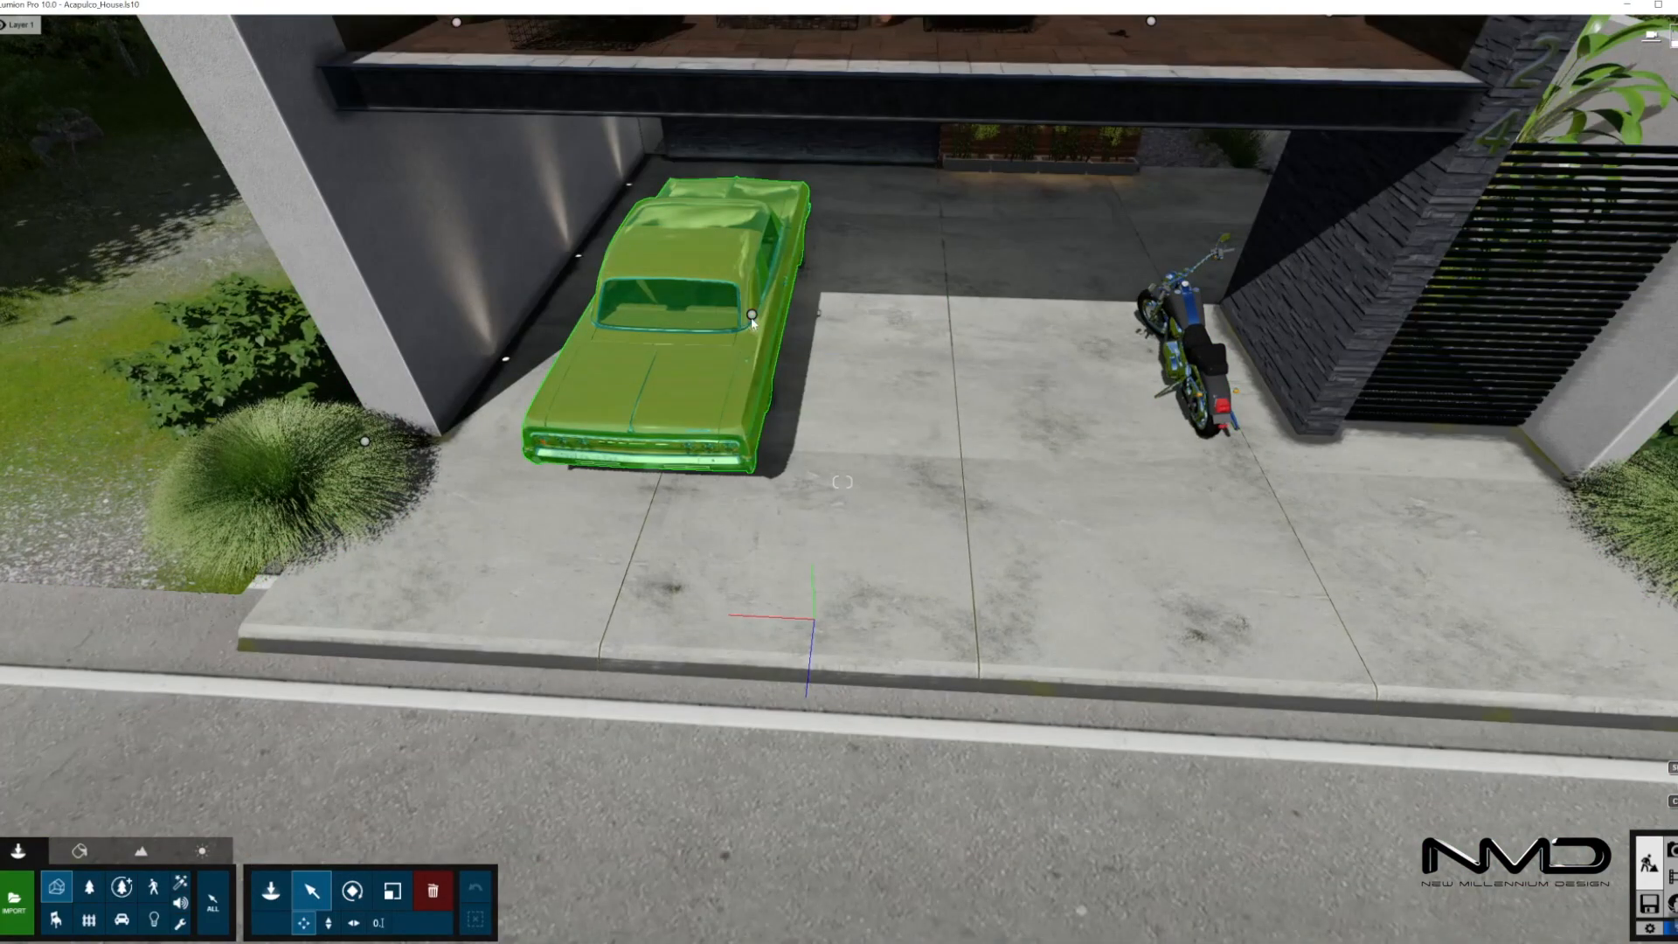
pyautogui.press('r')
pyautogui.moveTo(751, 316); pyautogui.dragTo(702, 467)
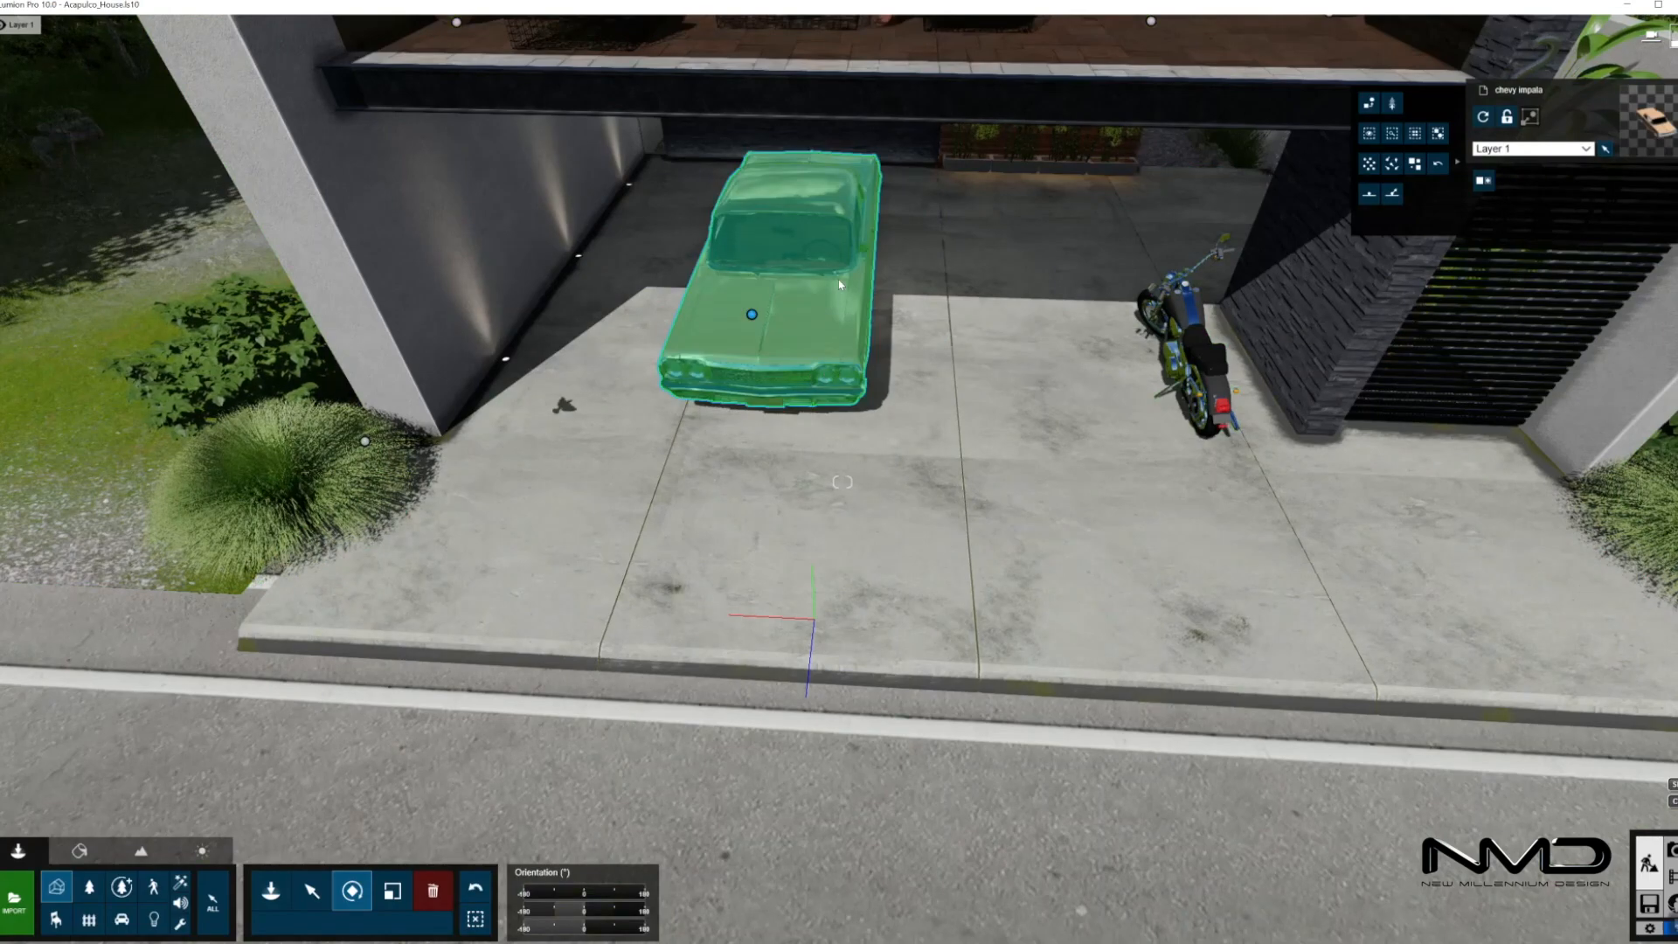
pyautogui.press('m')
pyautogui.moveTo(749, 316); pyautogui.dragTo(719, 322)
# Recall the stored front view of Photo 10 and apply the Realistic style to it
pyautogui.scroll(-5, 1126, 353)
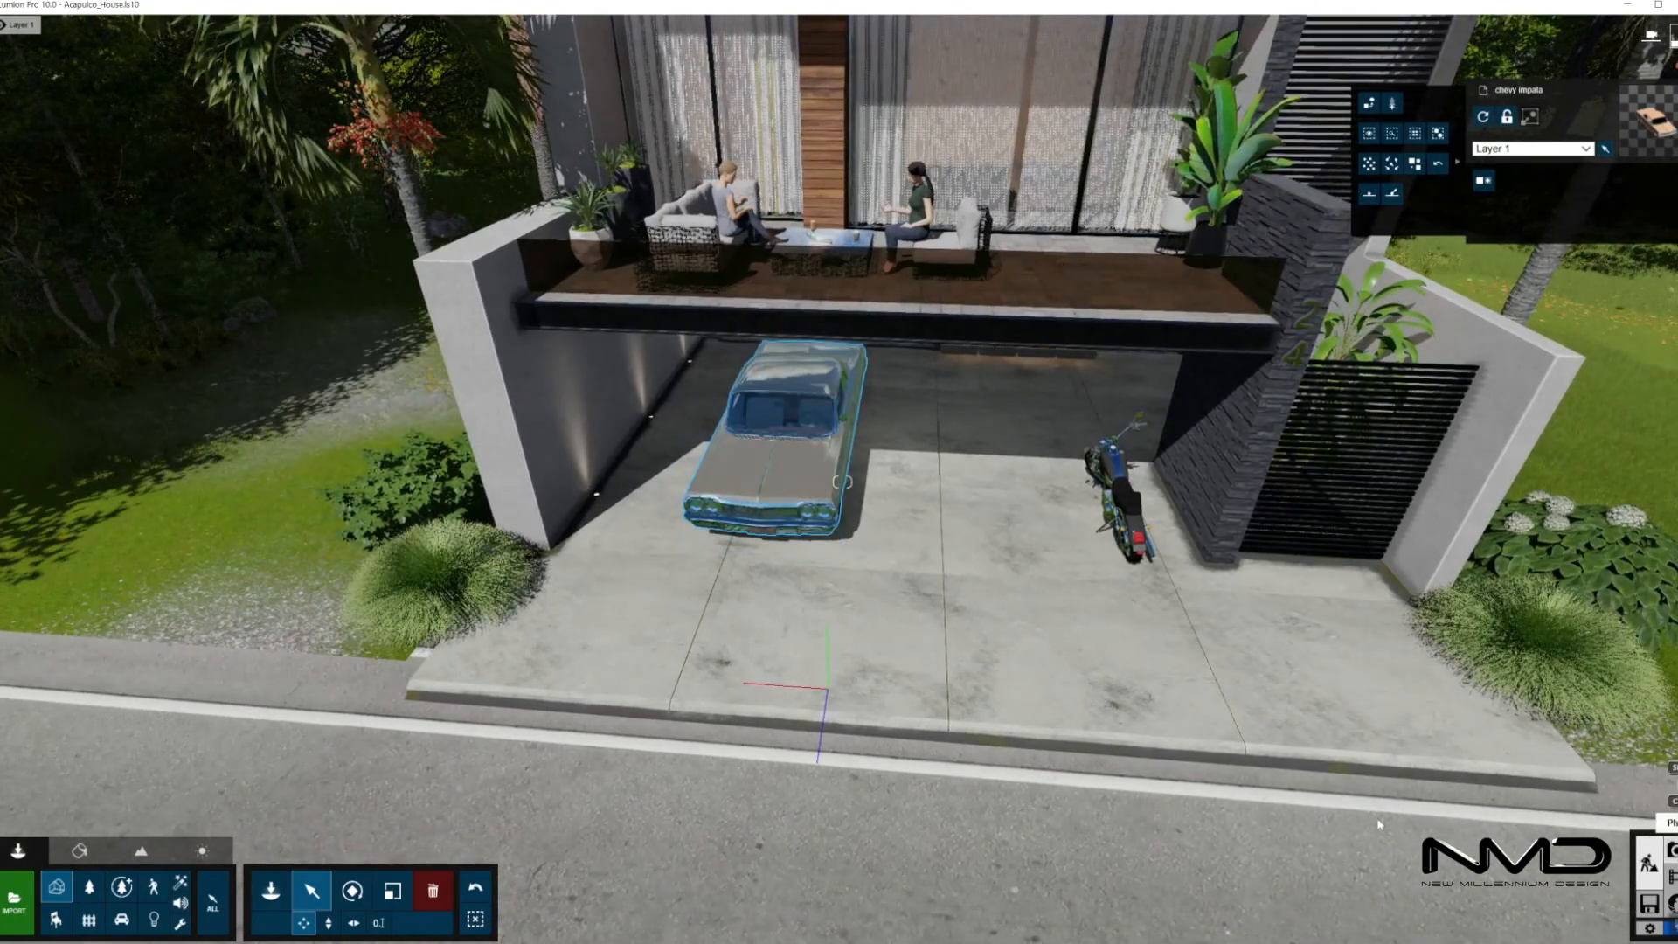
pyautogui.click(1669, 849)
pyautogui.click(1061, 861)
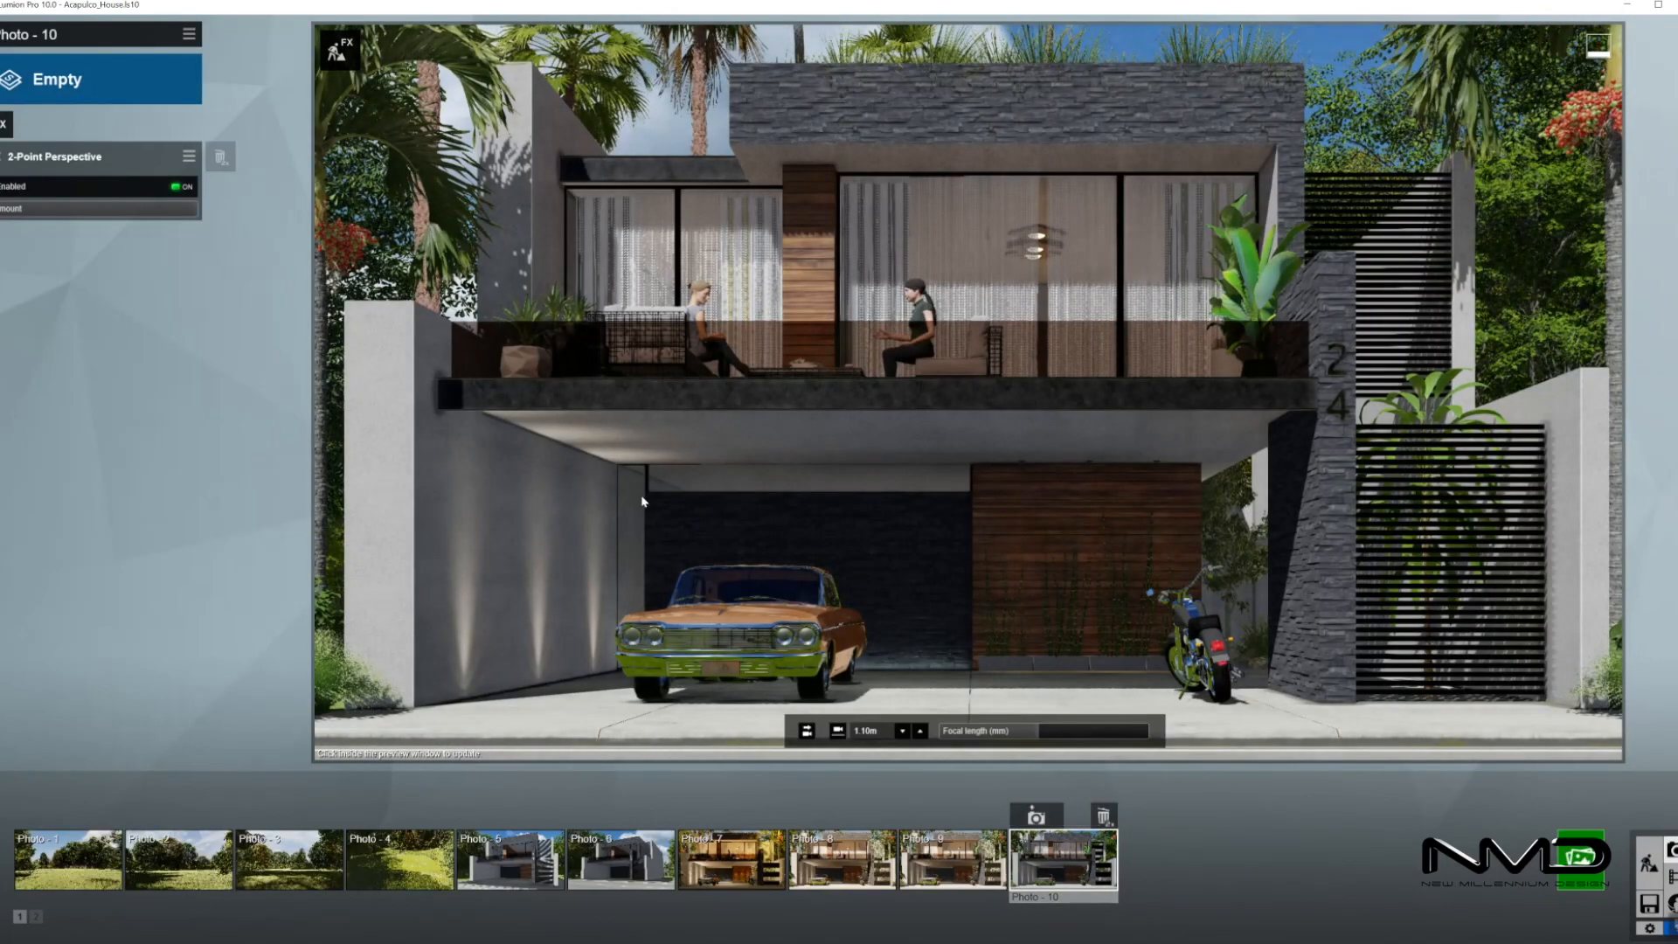
pyautogui.click(1077, 401)
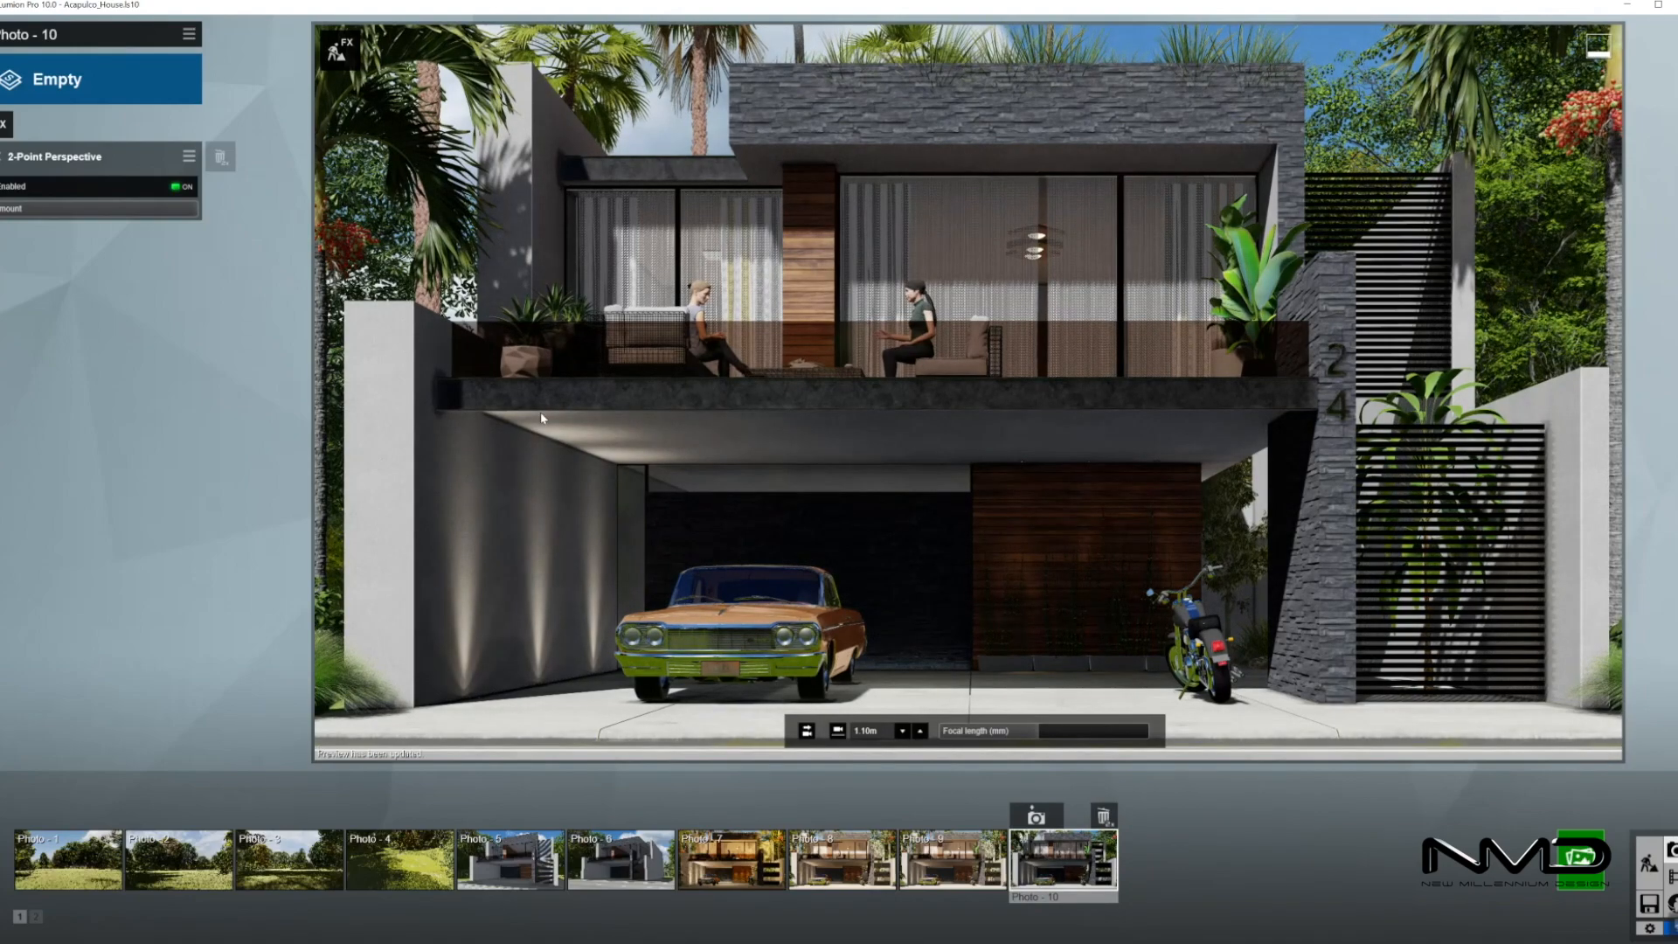
pyautogui.click(58, 81)
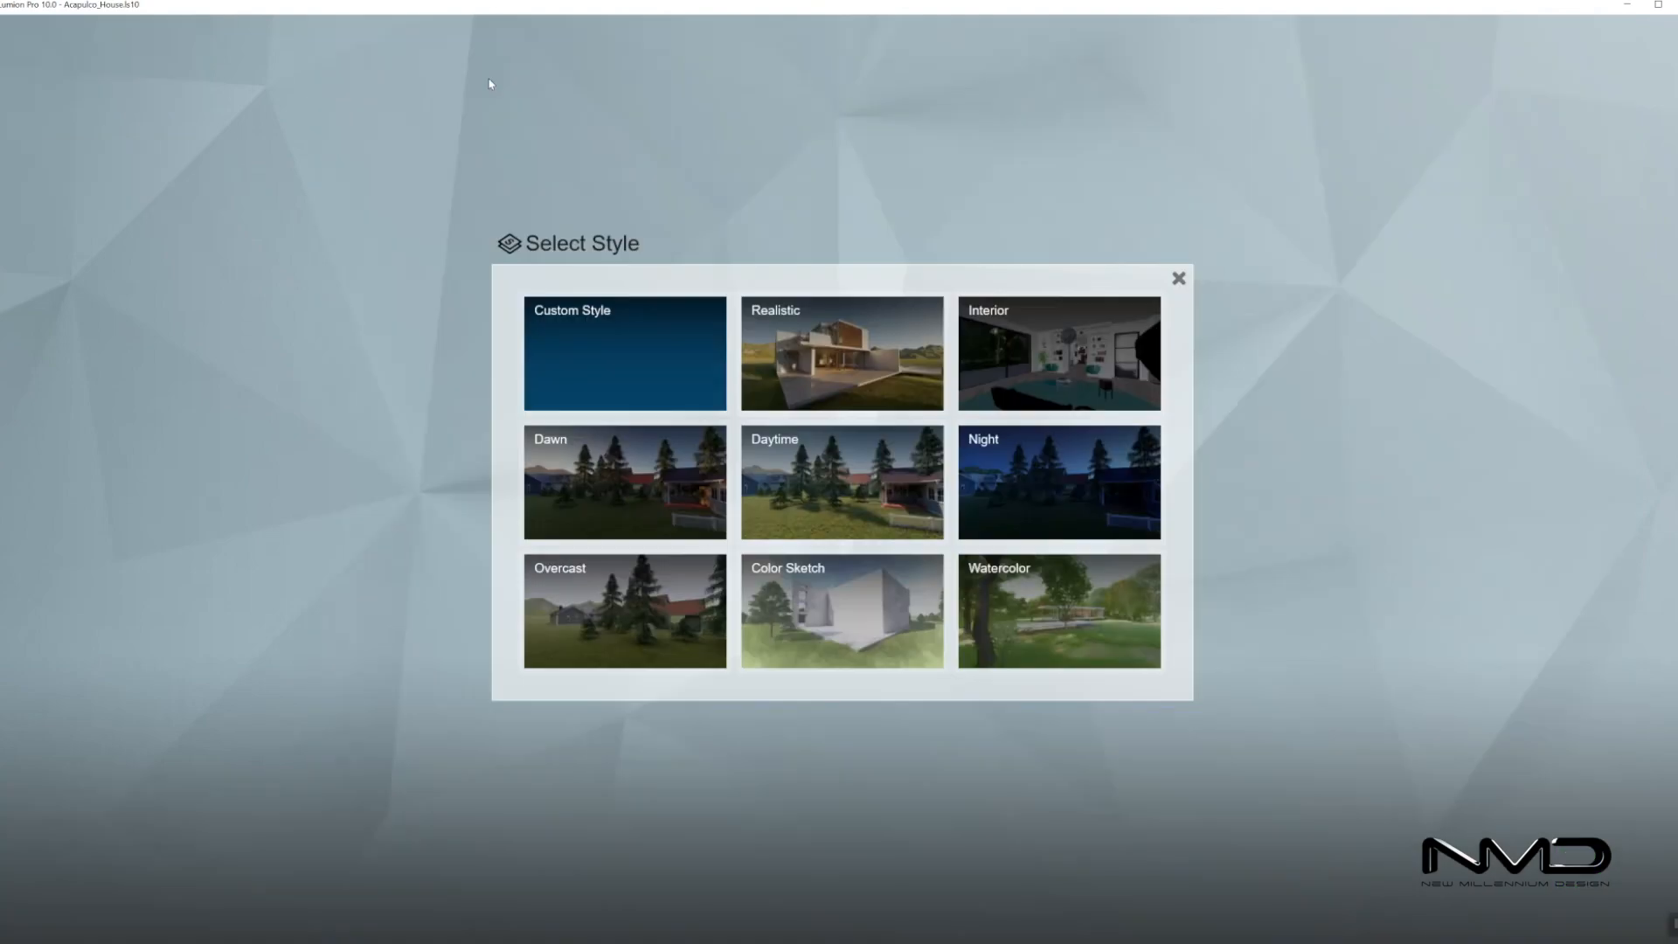
pyautogui.click(750, 321)
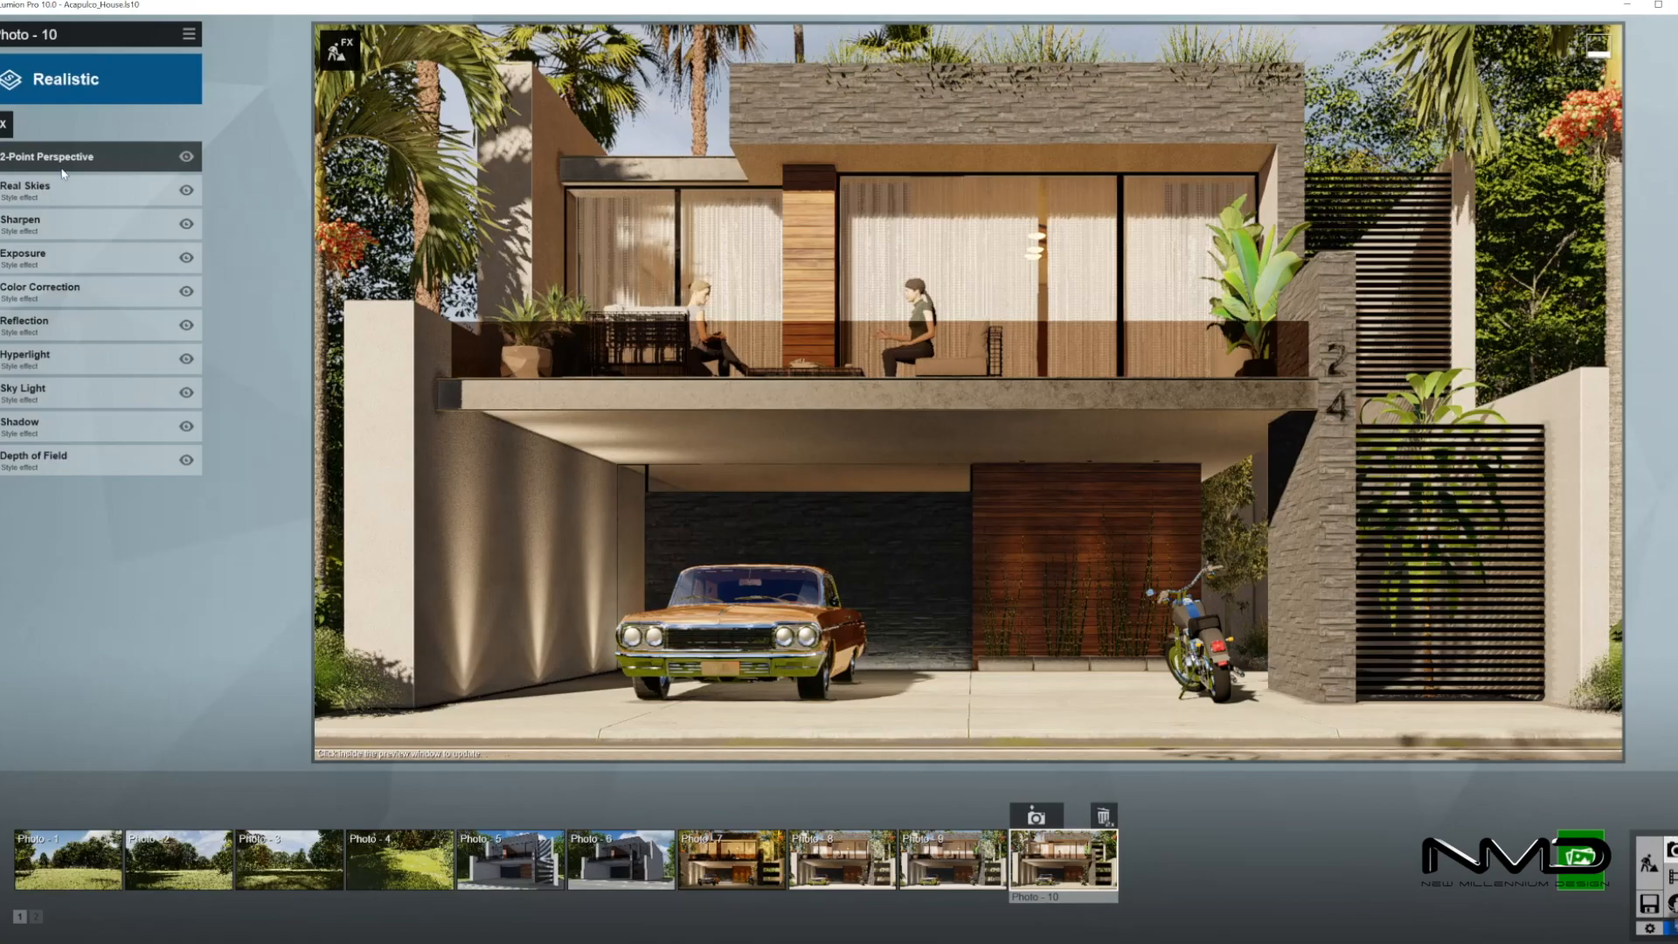
# Change the Real Skies image to a blue sky with a bright sun and set its brightness to about 0.9
pyautogui.click(76, 197)
pyautogui.click(17, 211)
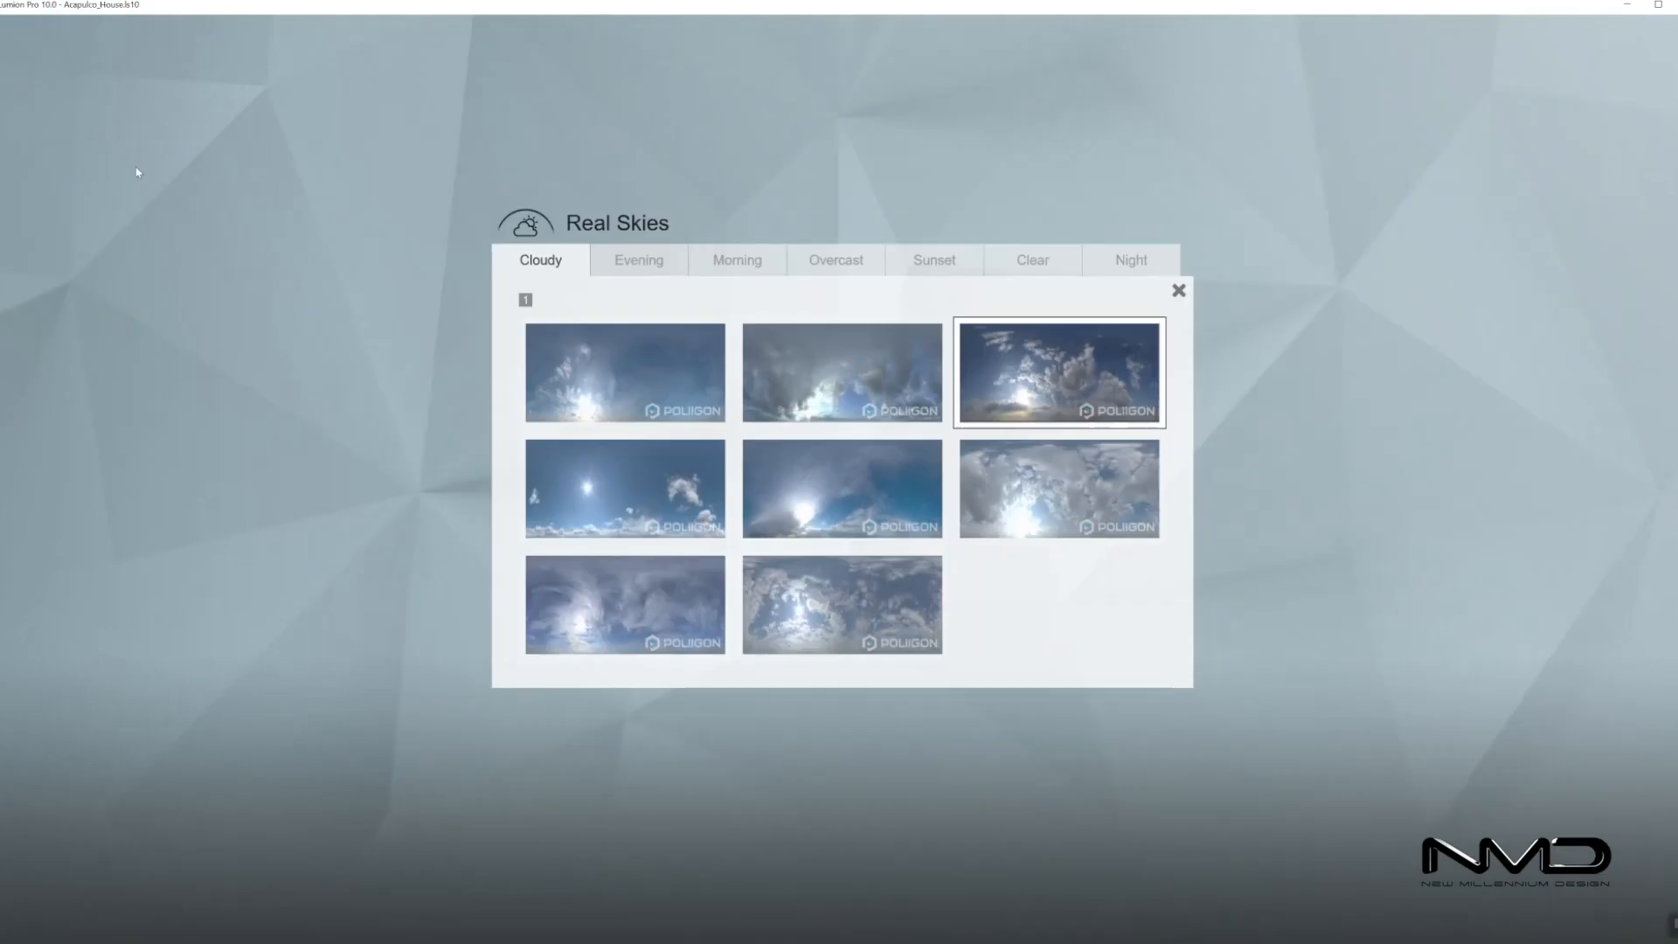
pyautogui.click(657, 349)
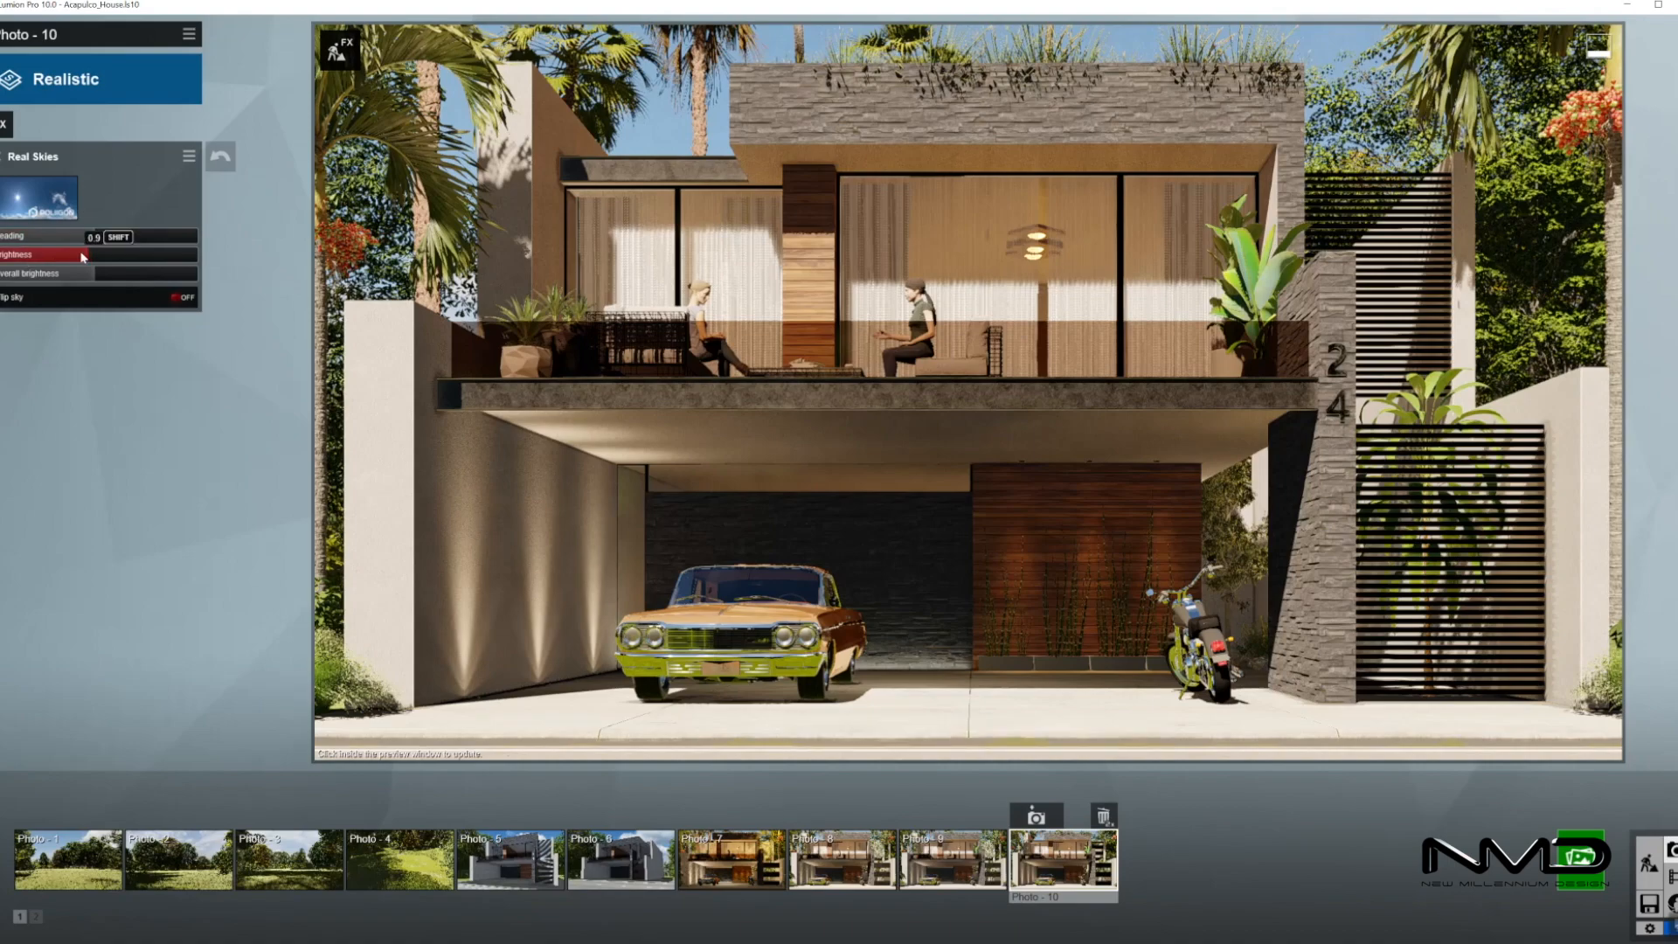
pyautogui.click(4, 158)
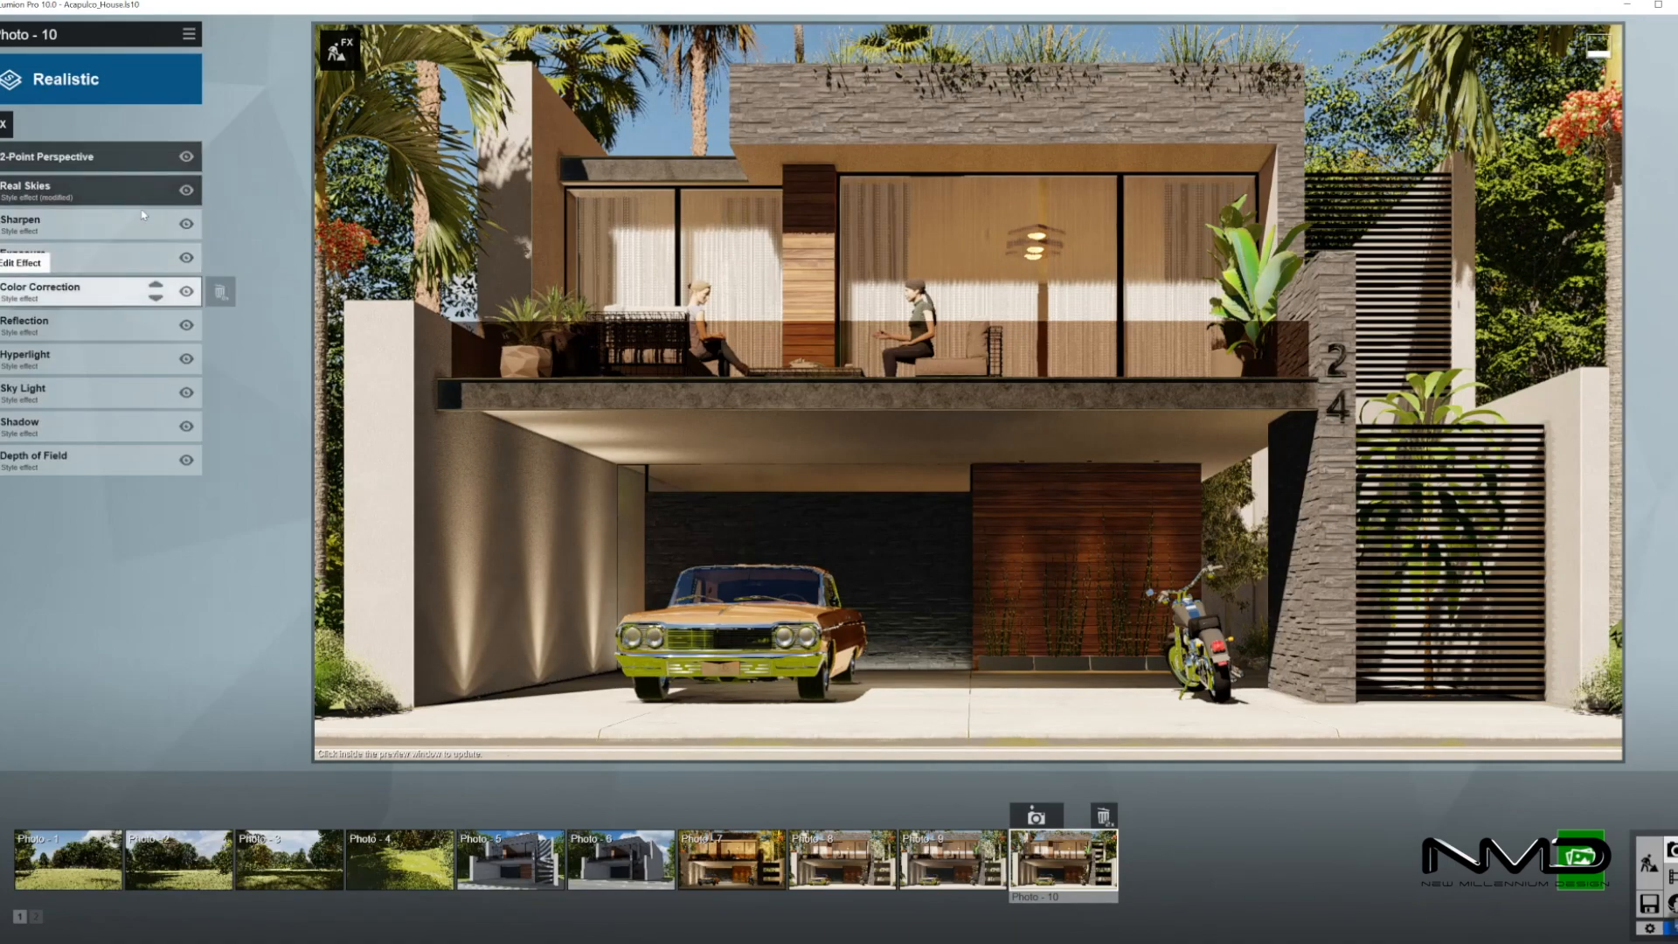
# Set the Sharpen intensity to about 0.5 and the Hyperlight amount to about 16.5%
pyautogui.click(89, 219)
pyautogui.moveTo(43, 185)
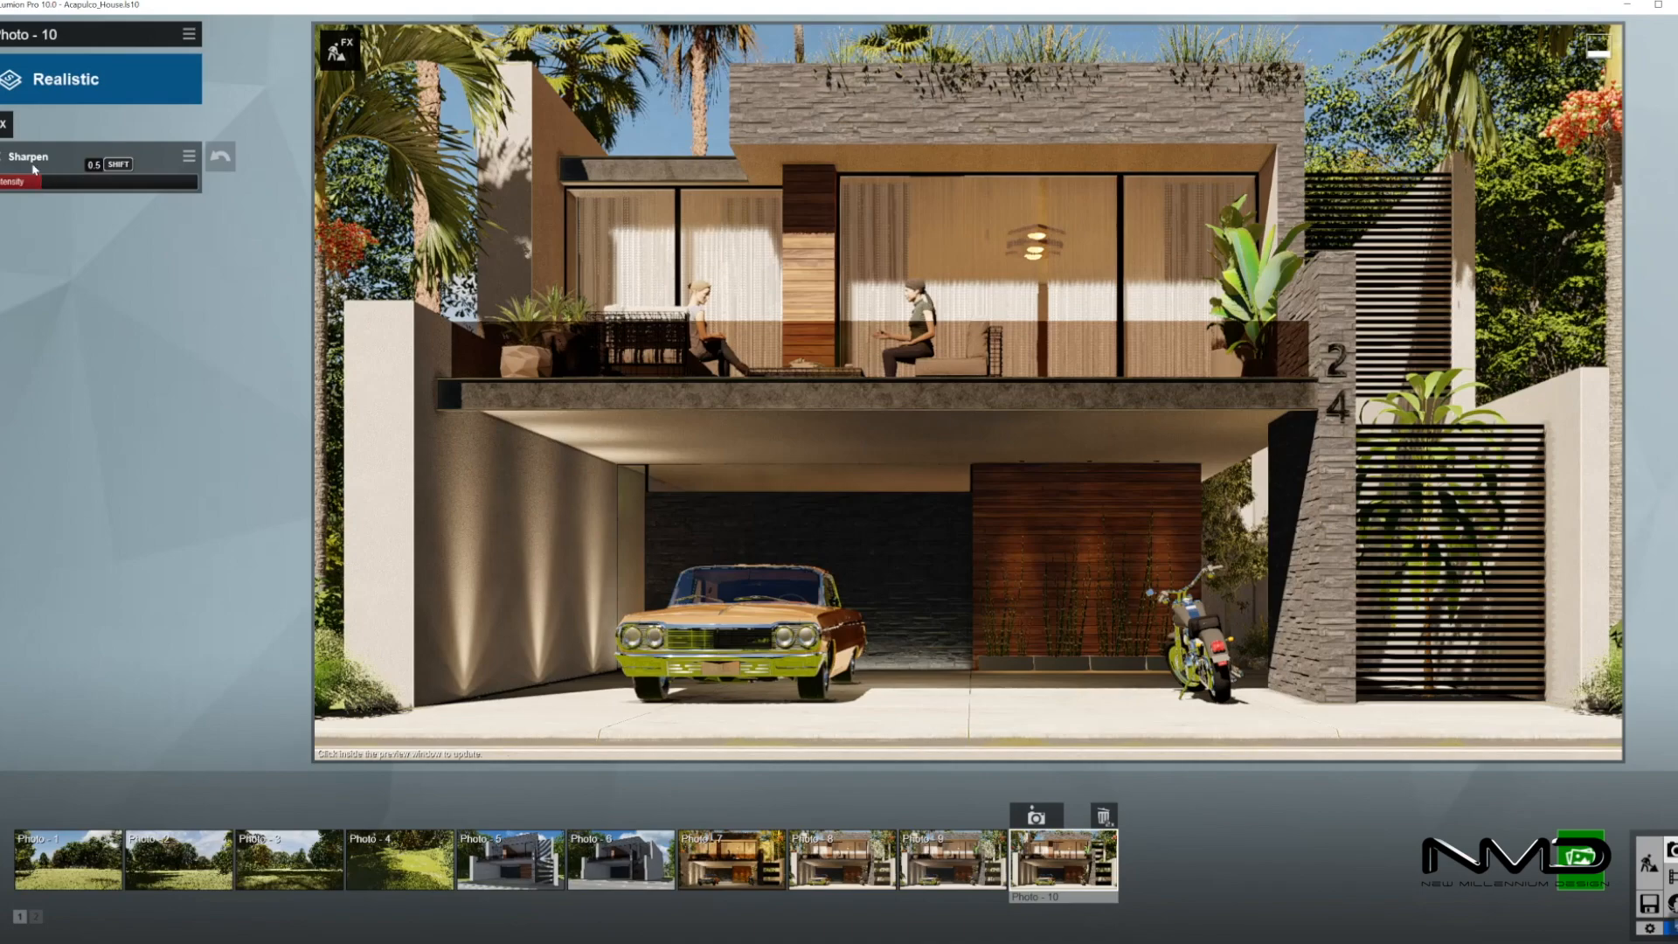
pyautogui.click(3, 152)
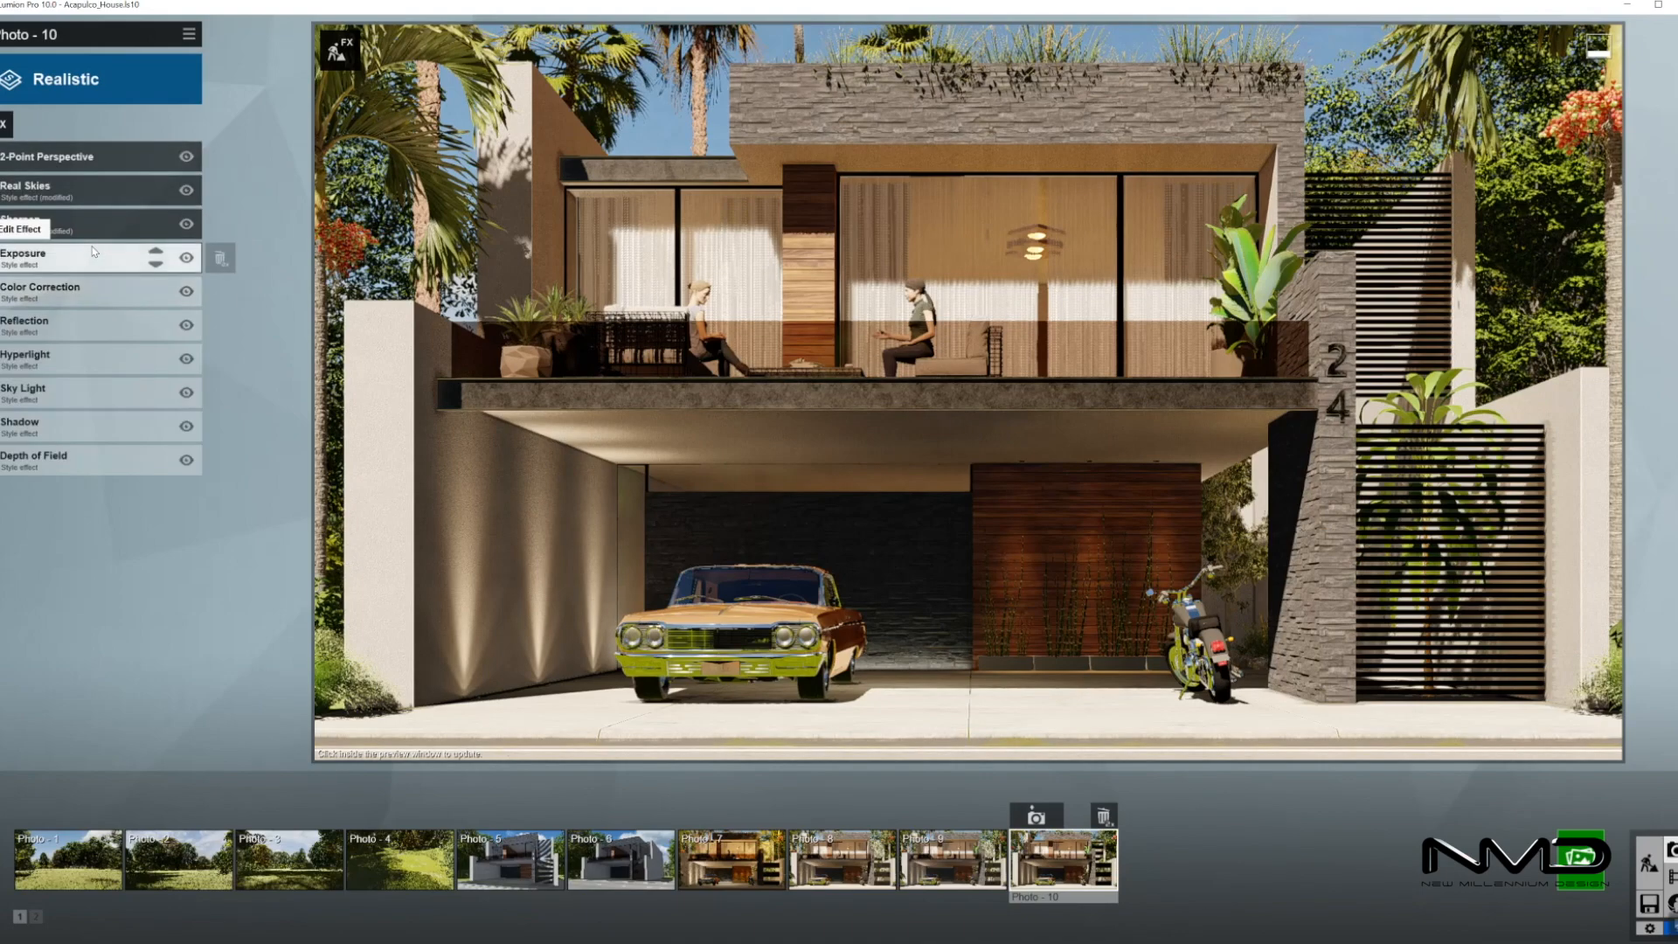
pyautogui.click(66, 354)
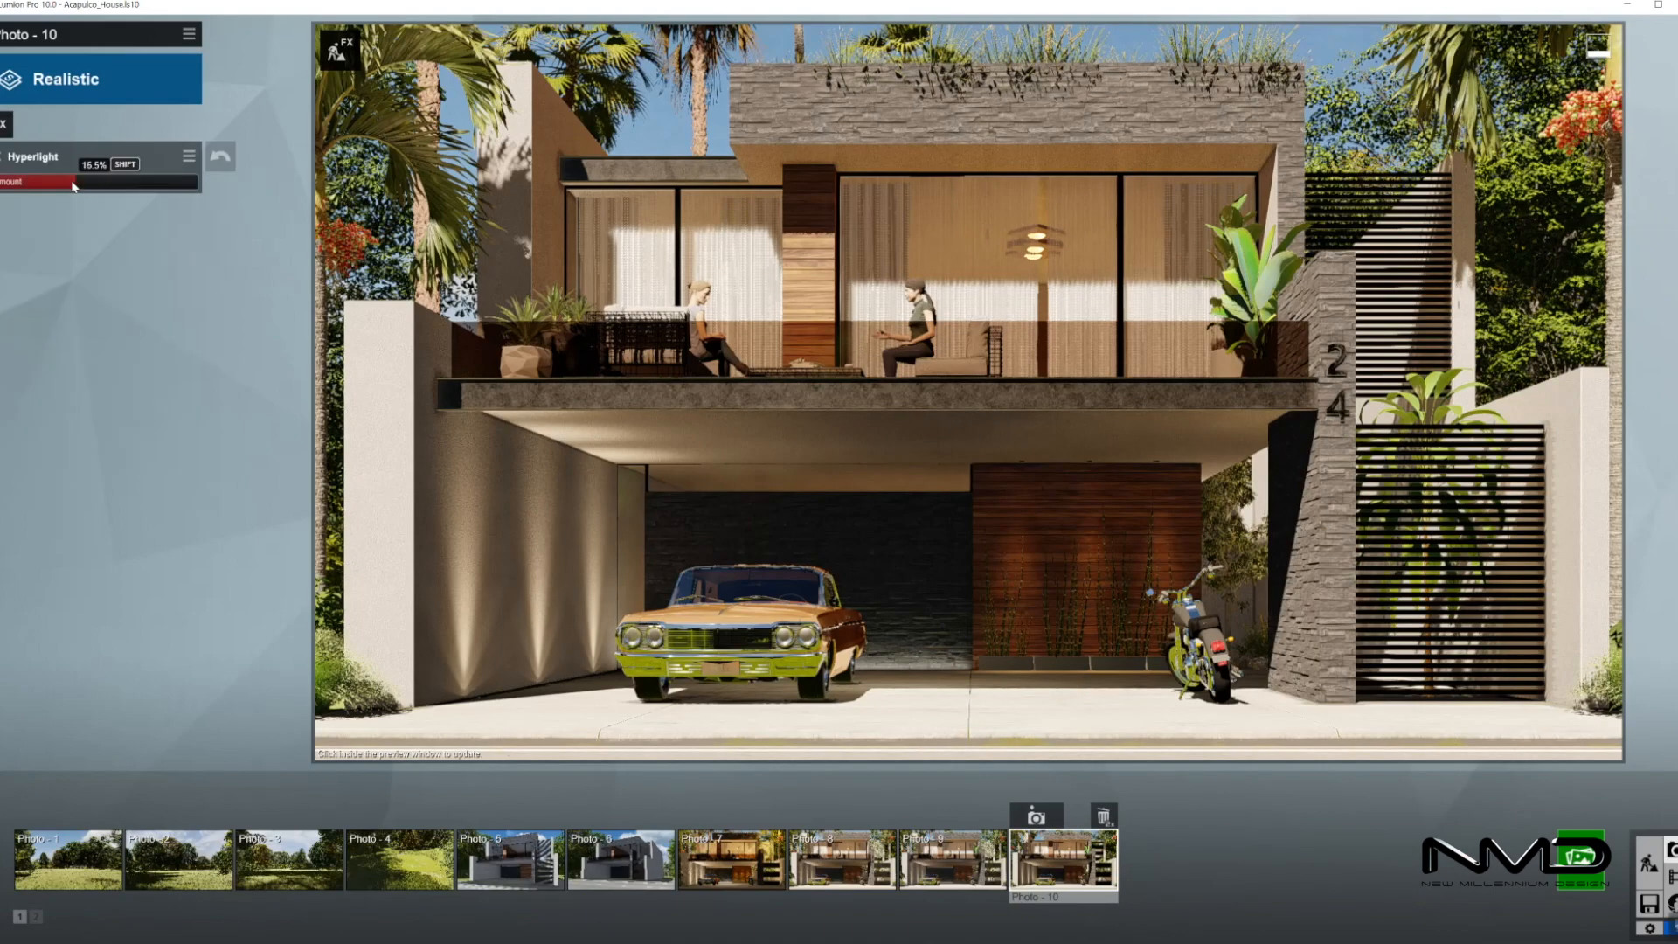
pyautogui.click(32, 159)
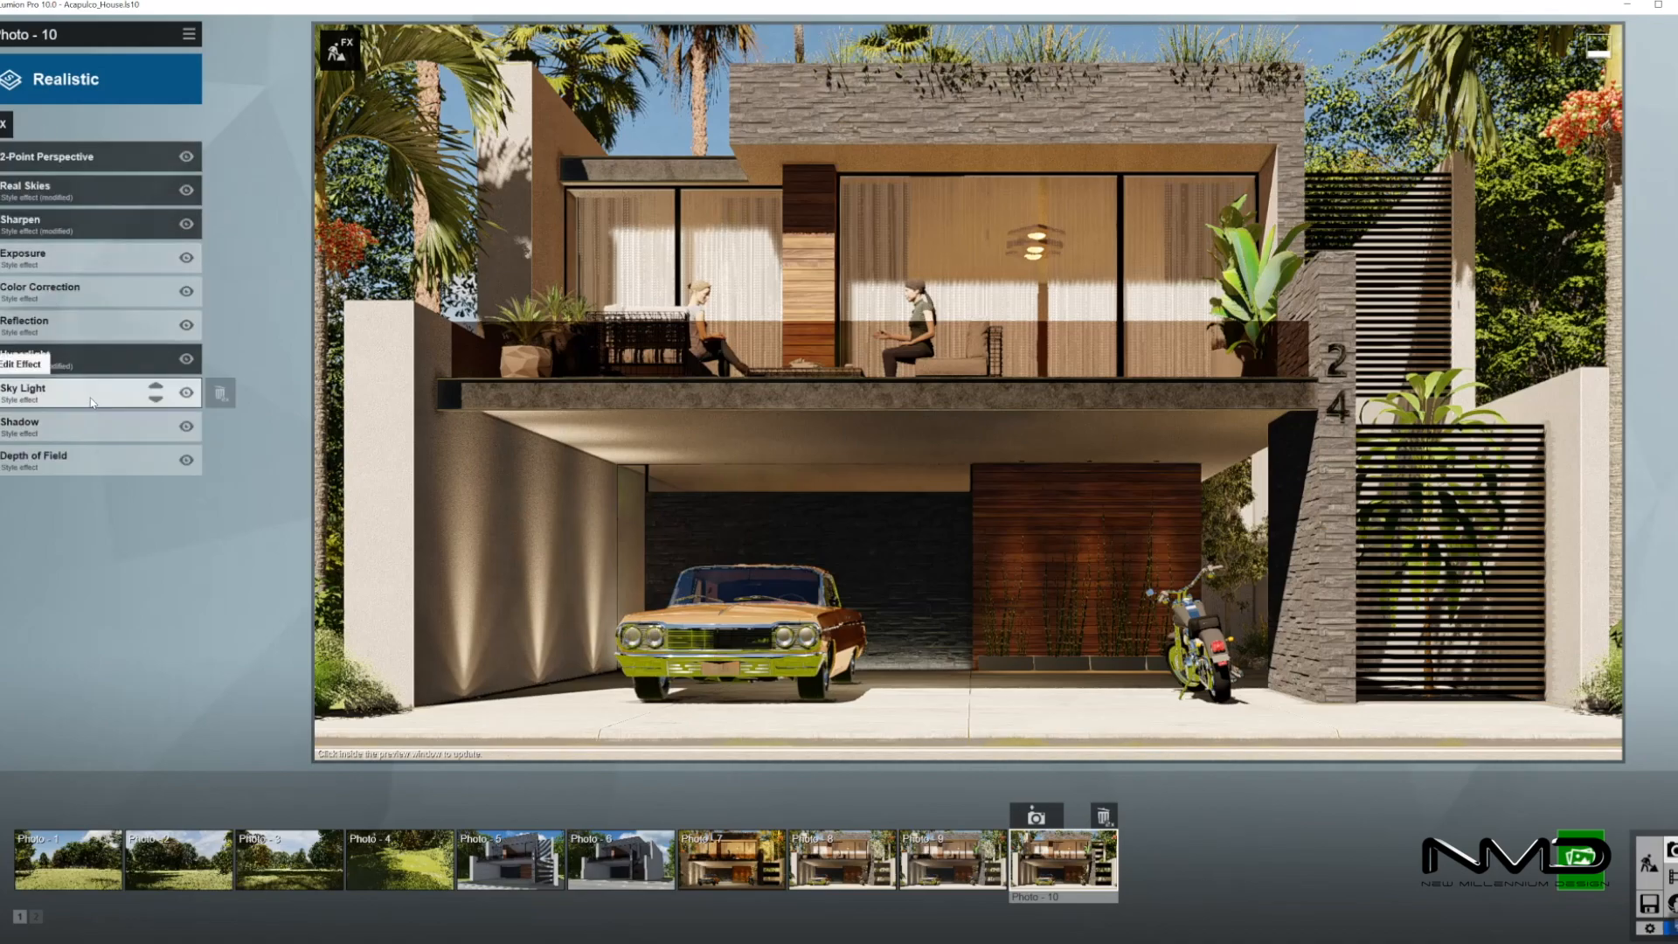
# Turn on Sky Light in Planar Reflections for the Sky Light effect
pyautogui.click(35, 379)
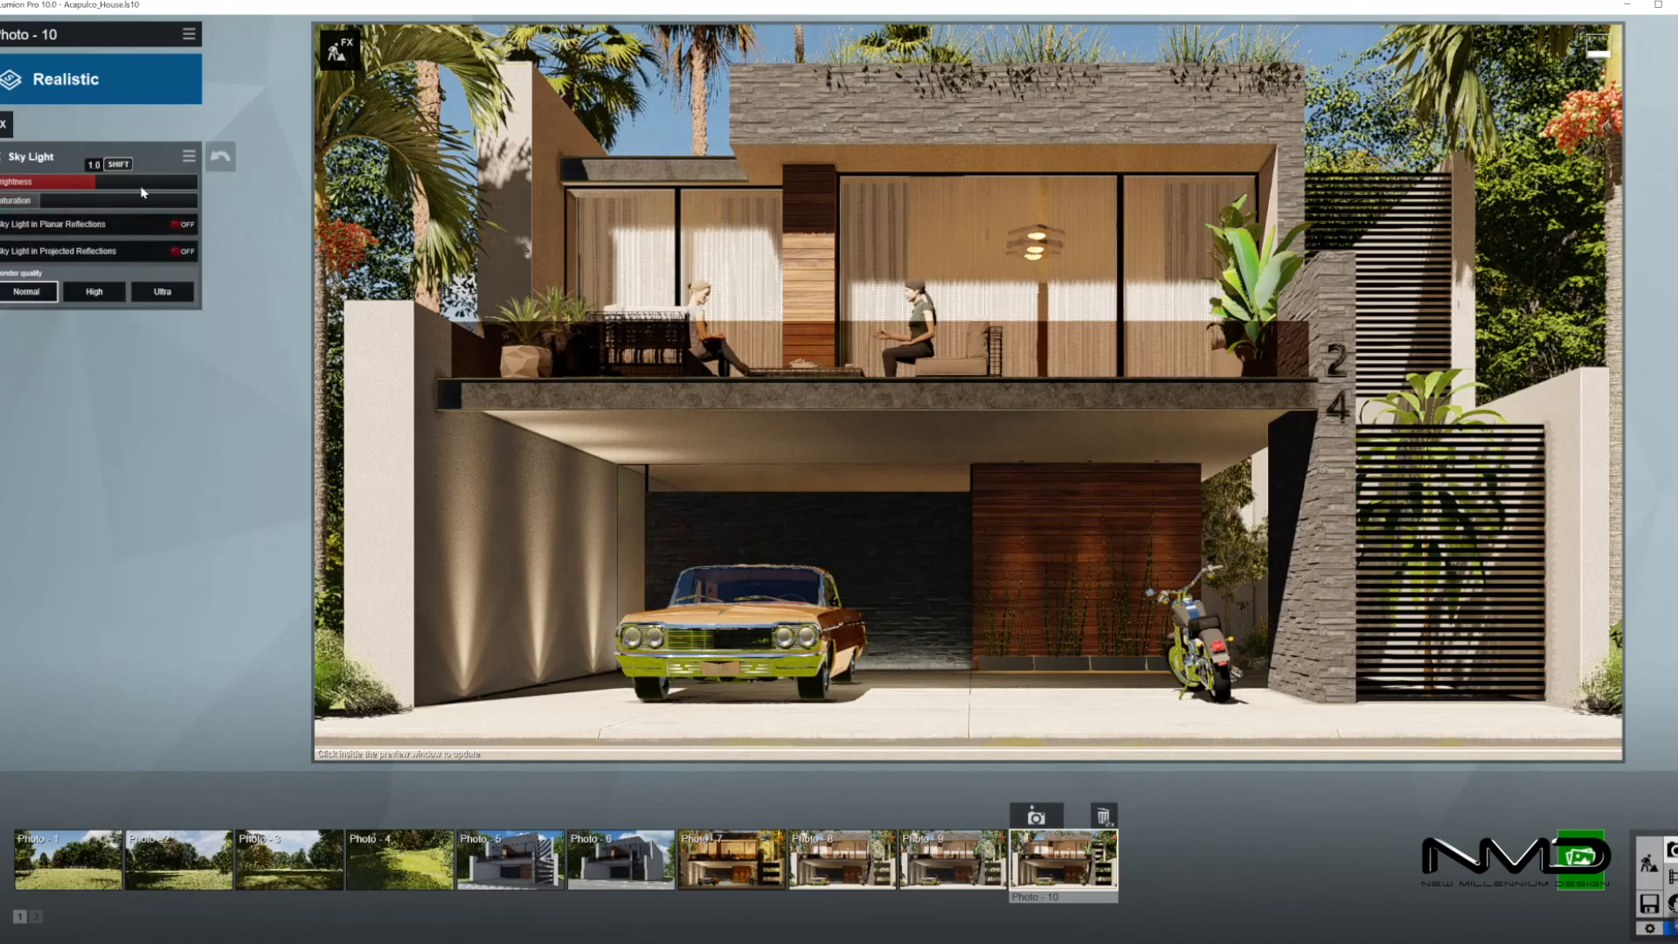
pyautogui.click(181, 226)
pyautogui.click(16, 155)
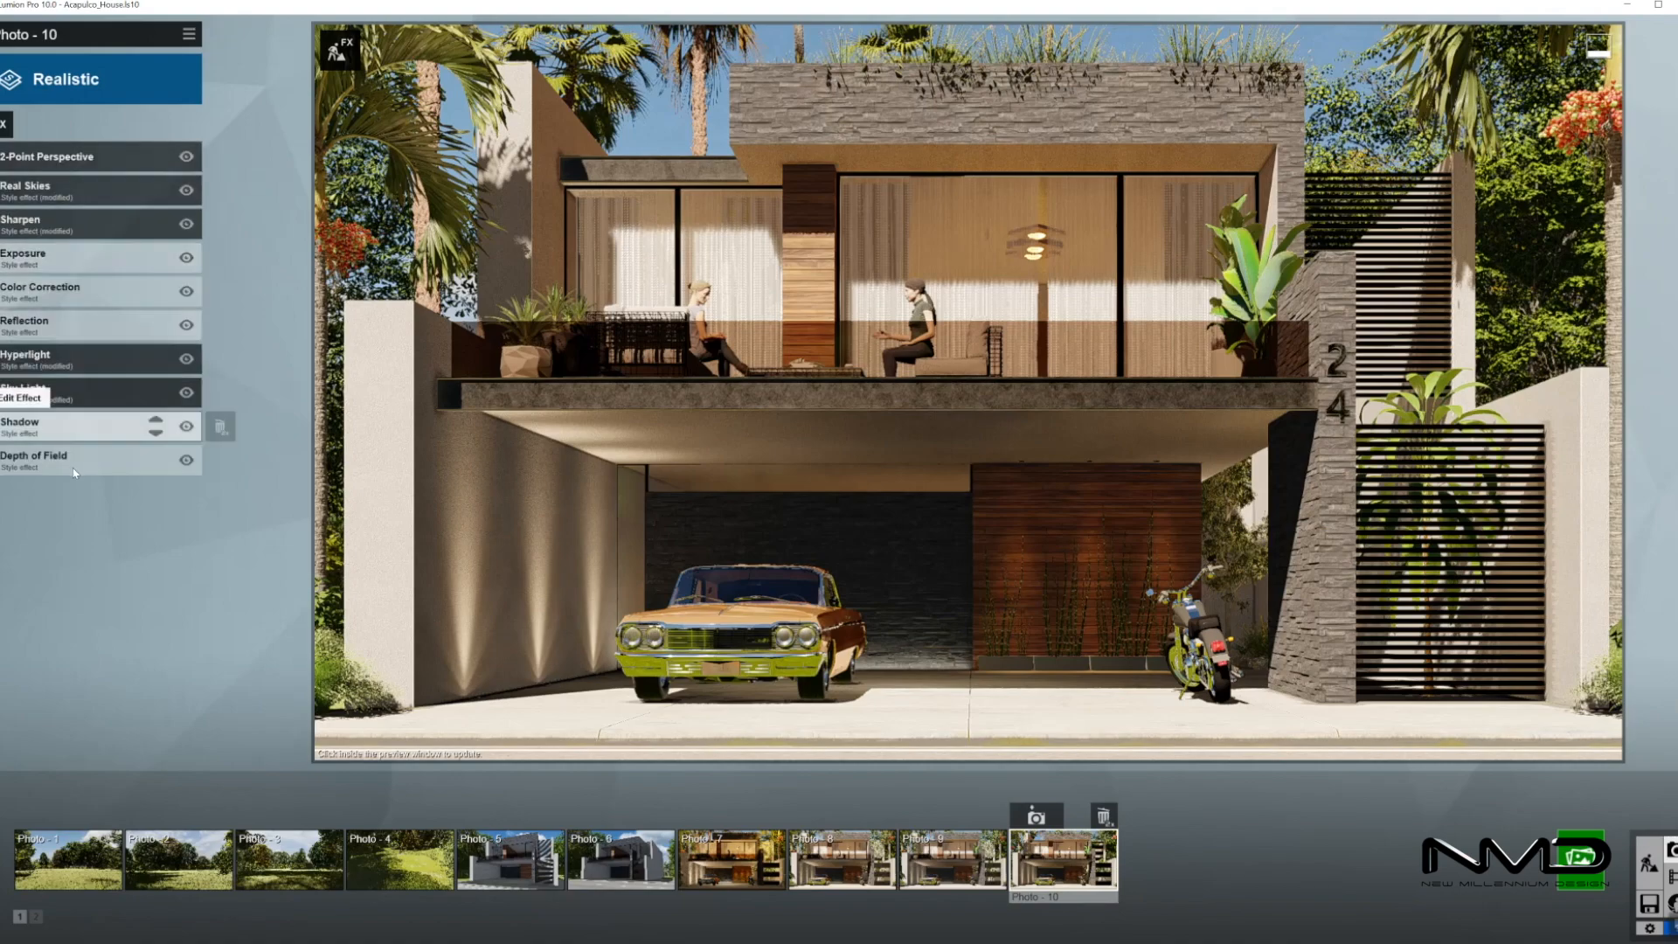
# Turn on auto focus for the Depth of Field effect and set its amount to about 4.0
pyautogui.click(78, 465)
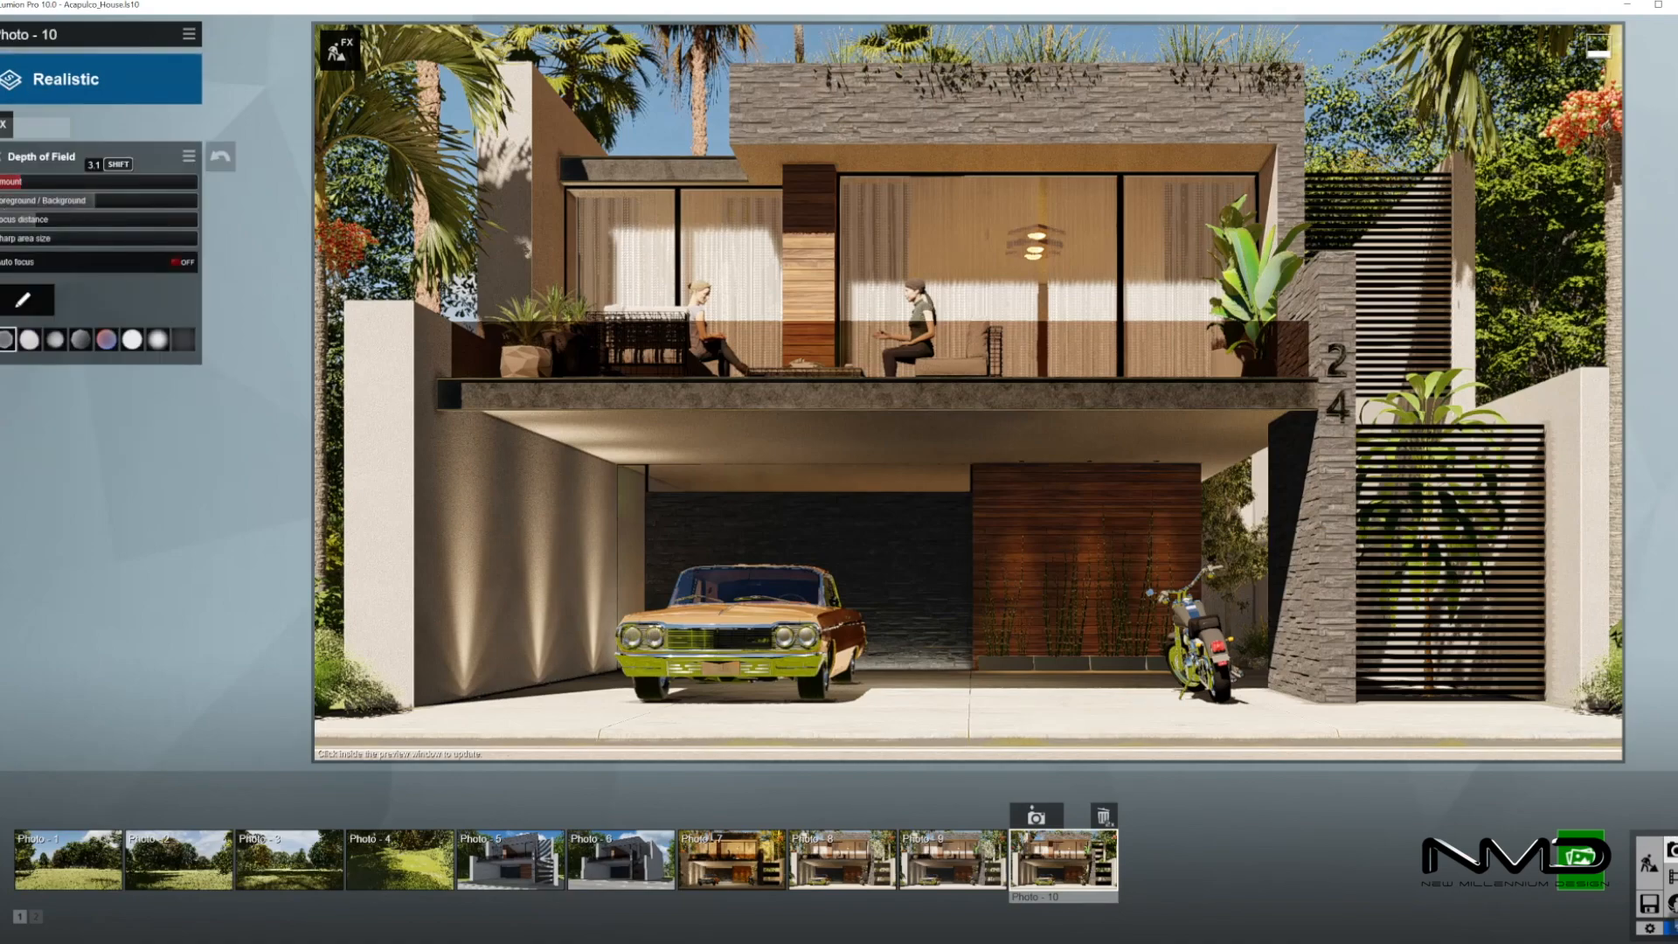
pyautogui.press('F11')
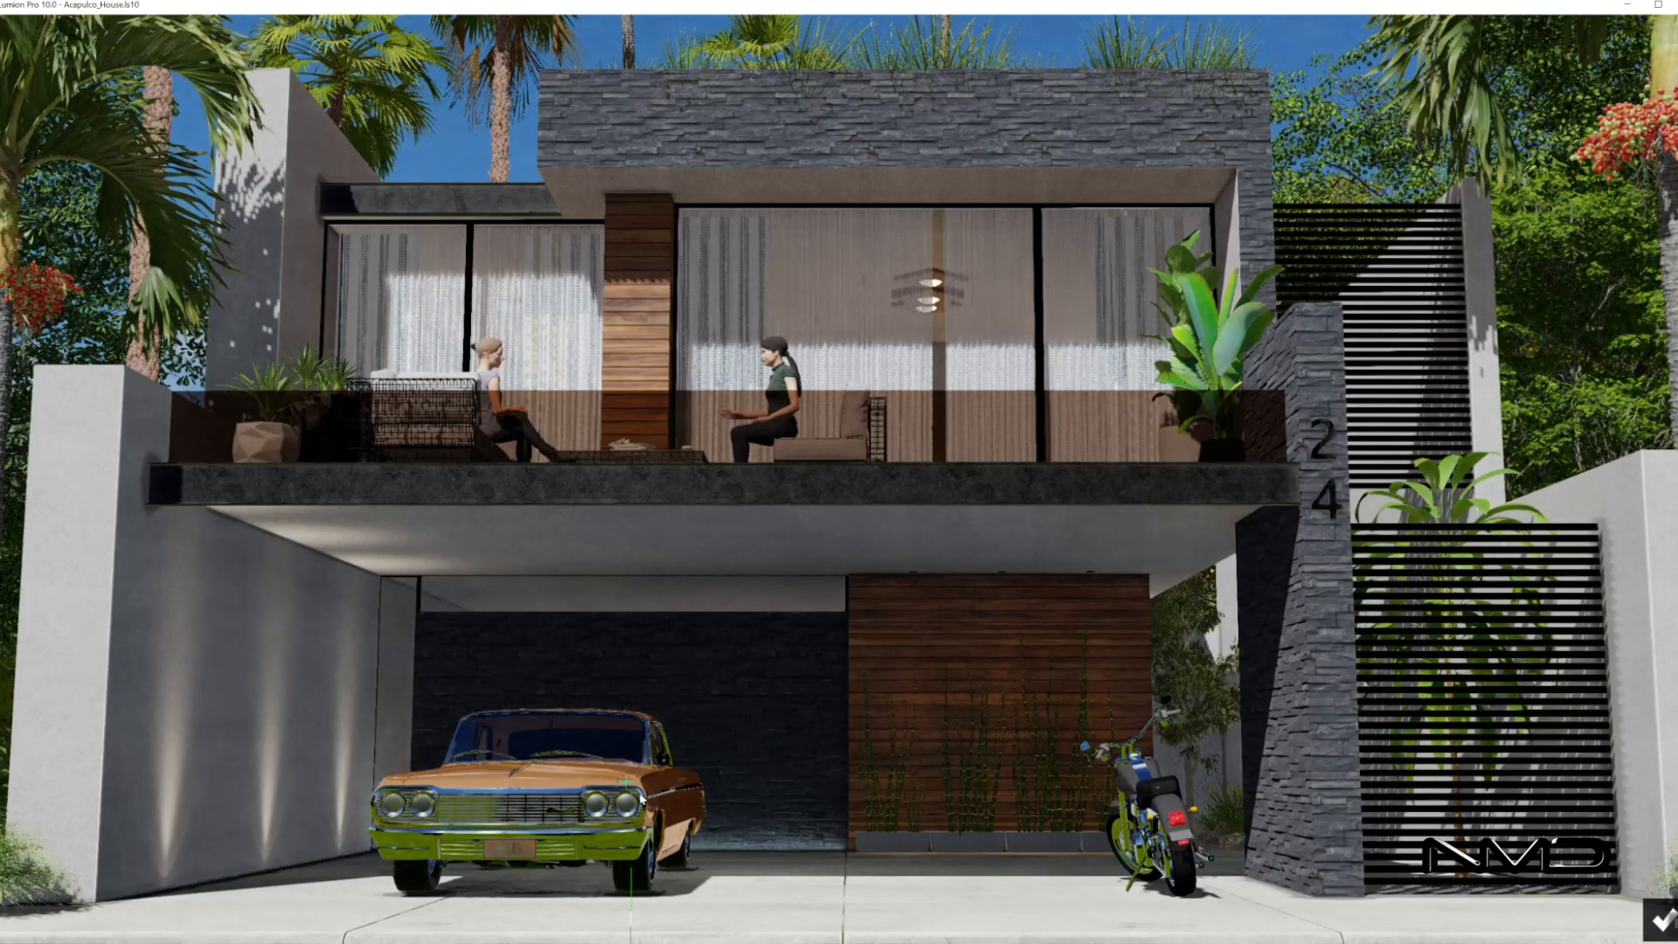
pyautogui.click(1663, 919)
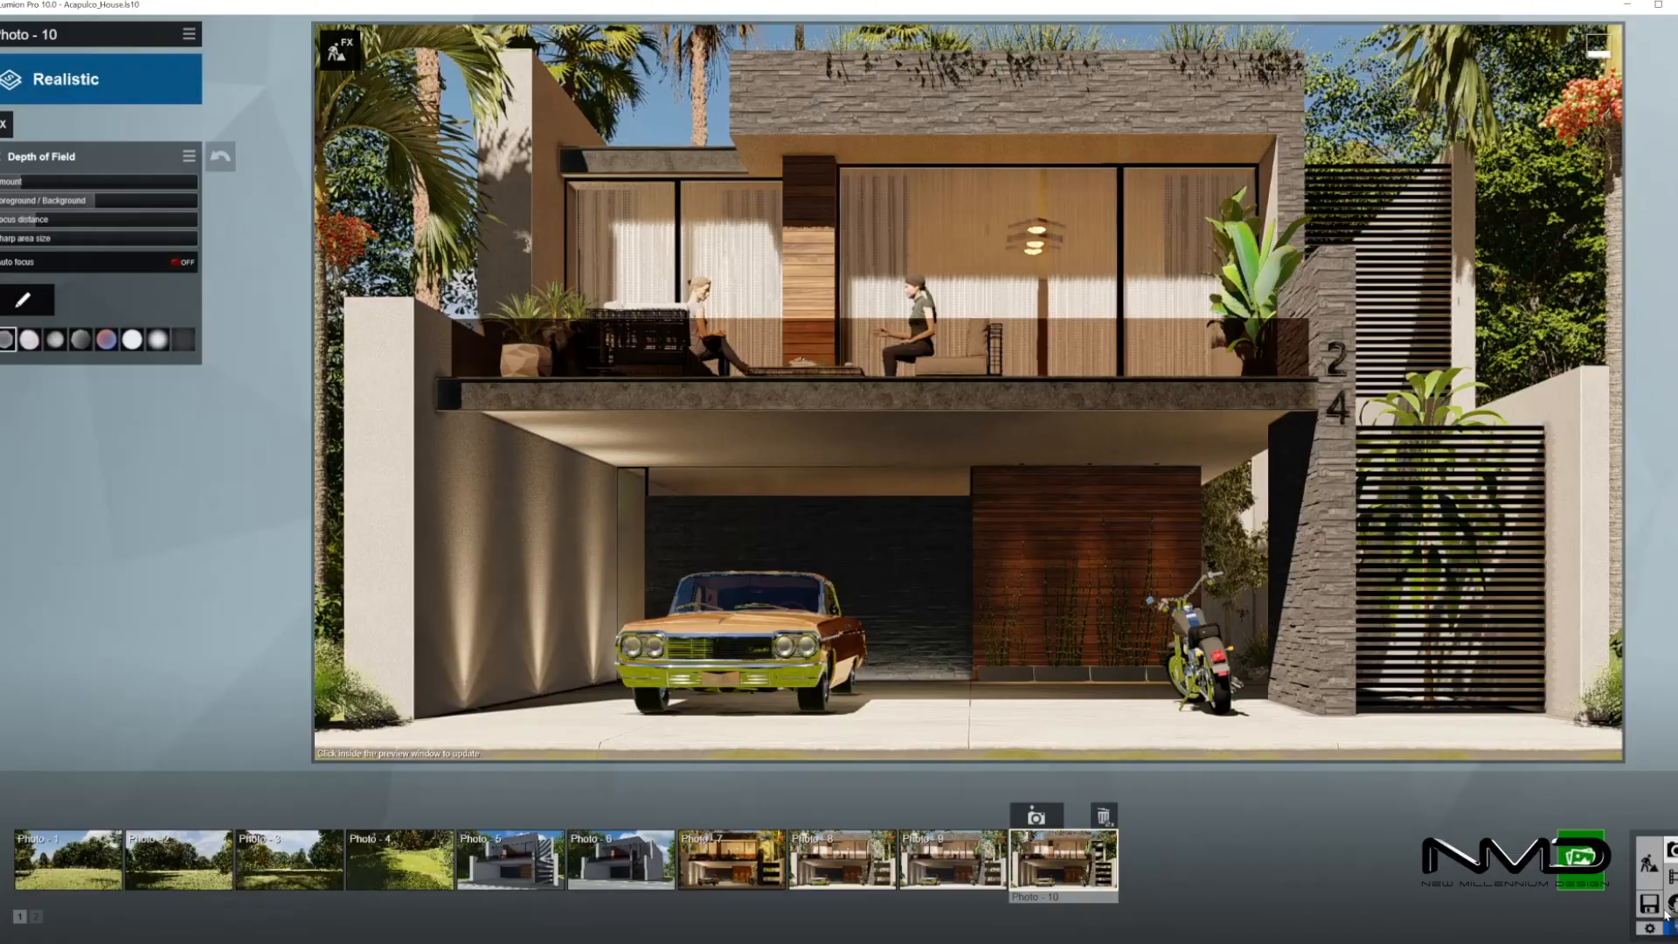
pyautogui.click(182, 262)
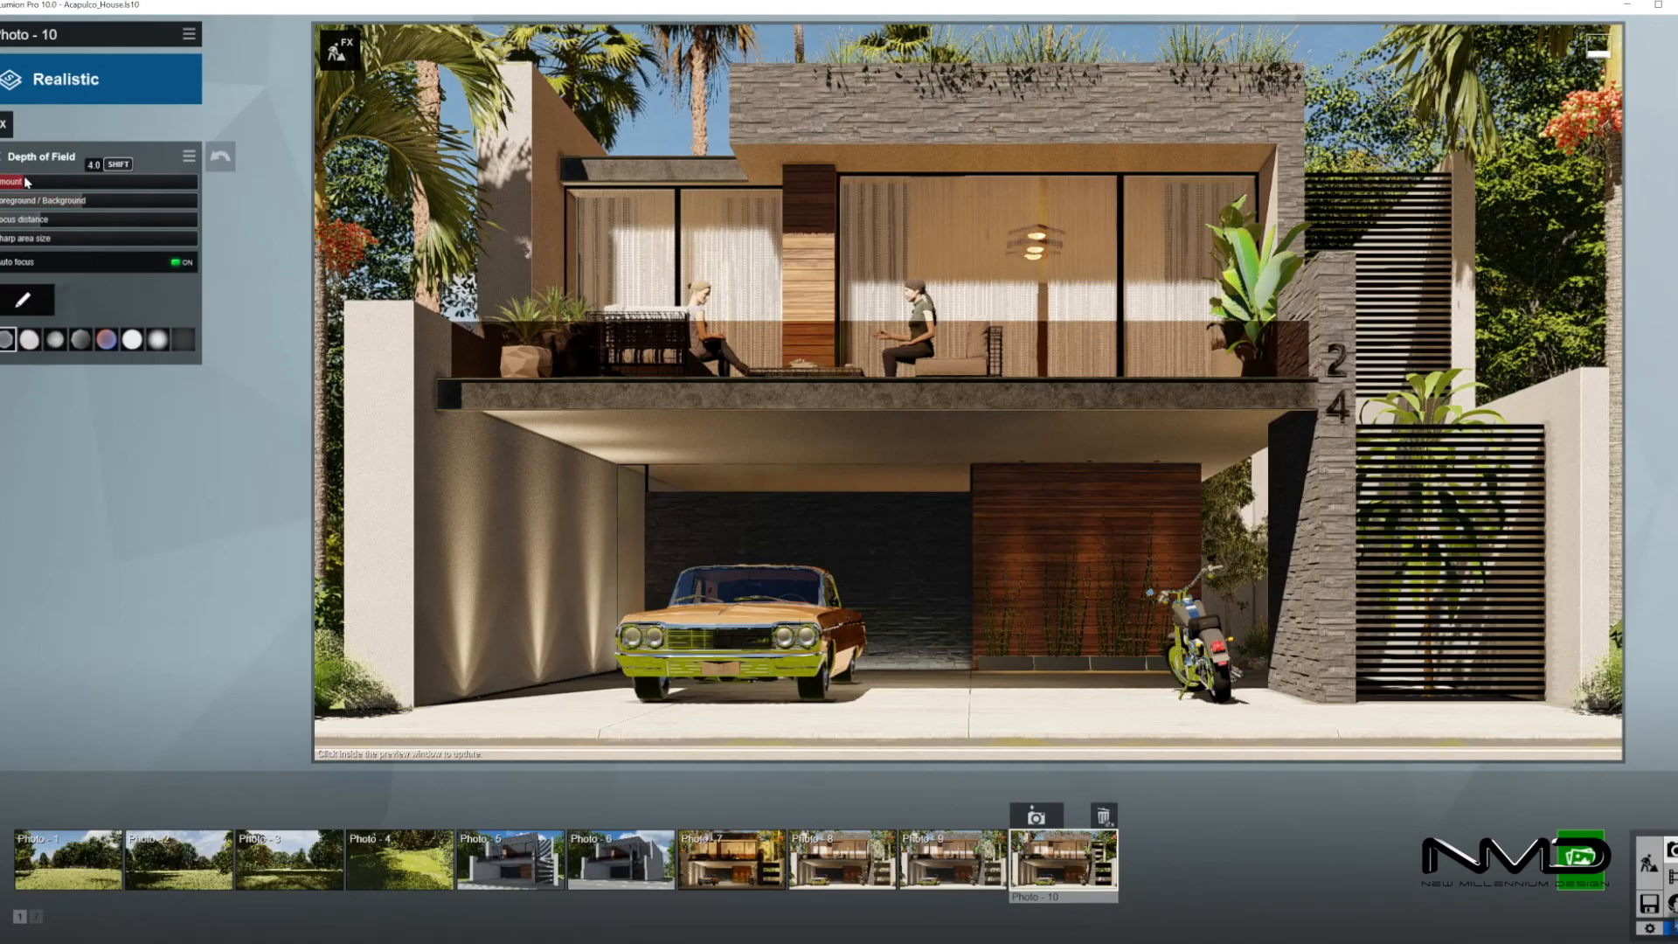
# Raise the Shadow effect's coloring and interior/exterior amounts, set its Omnishadow to about 0.6, and refresh the photo preview
pyautogui.click(4, 157)
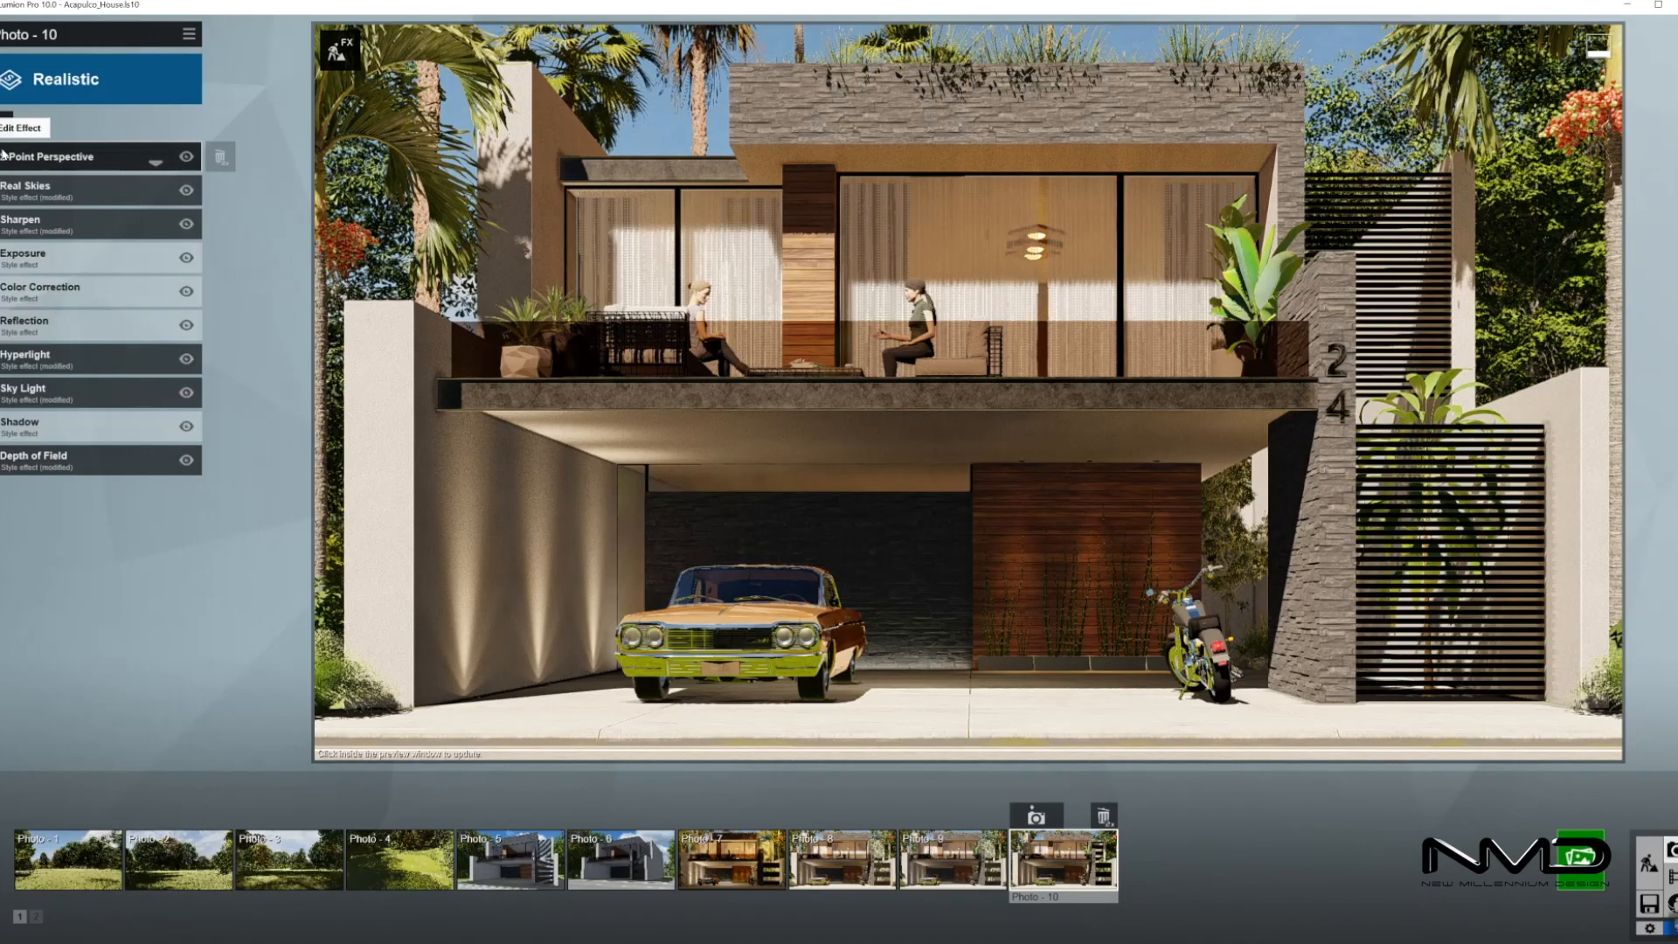
pyautogui.click(101, 428)
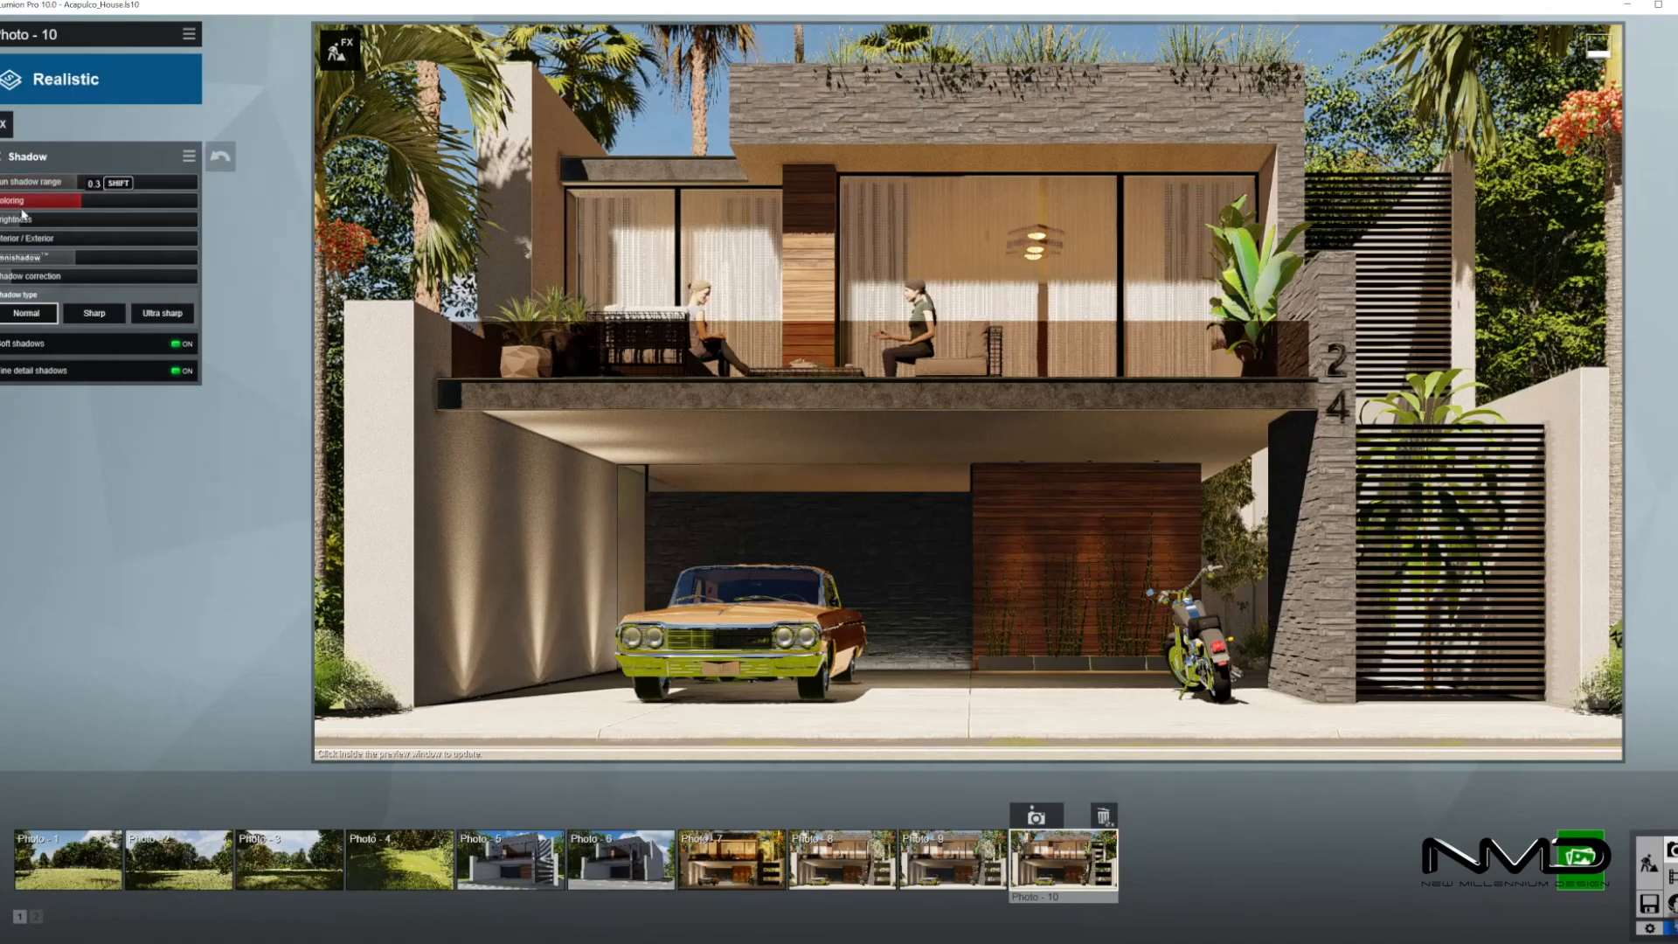
pyautogui.moveTo(35, 201); pyautogui.dragTo(175, 204)
pyautogui.moveTo(39, 201); pyautogui.dragTo(26, 221)
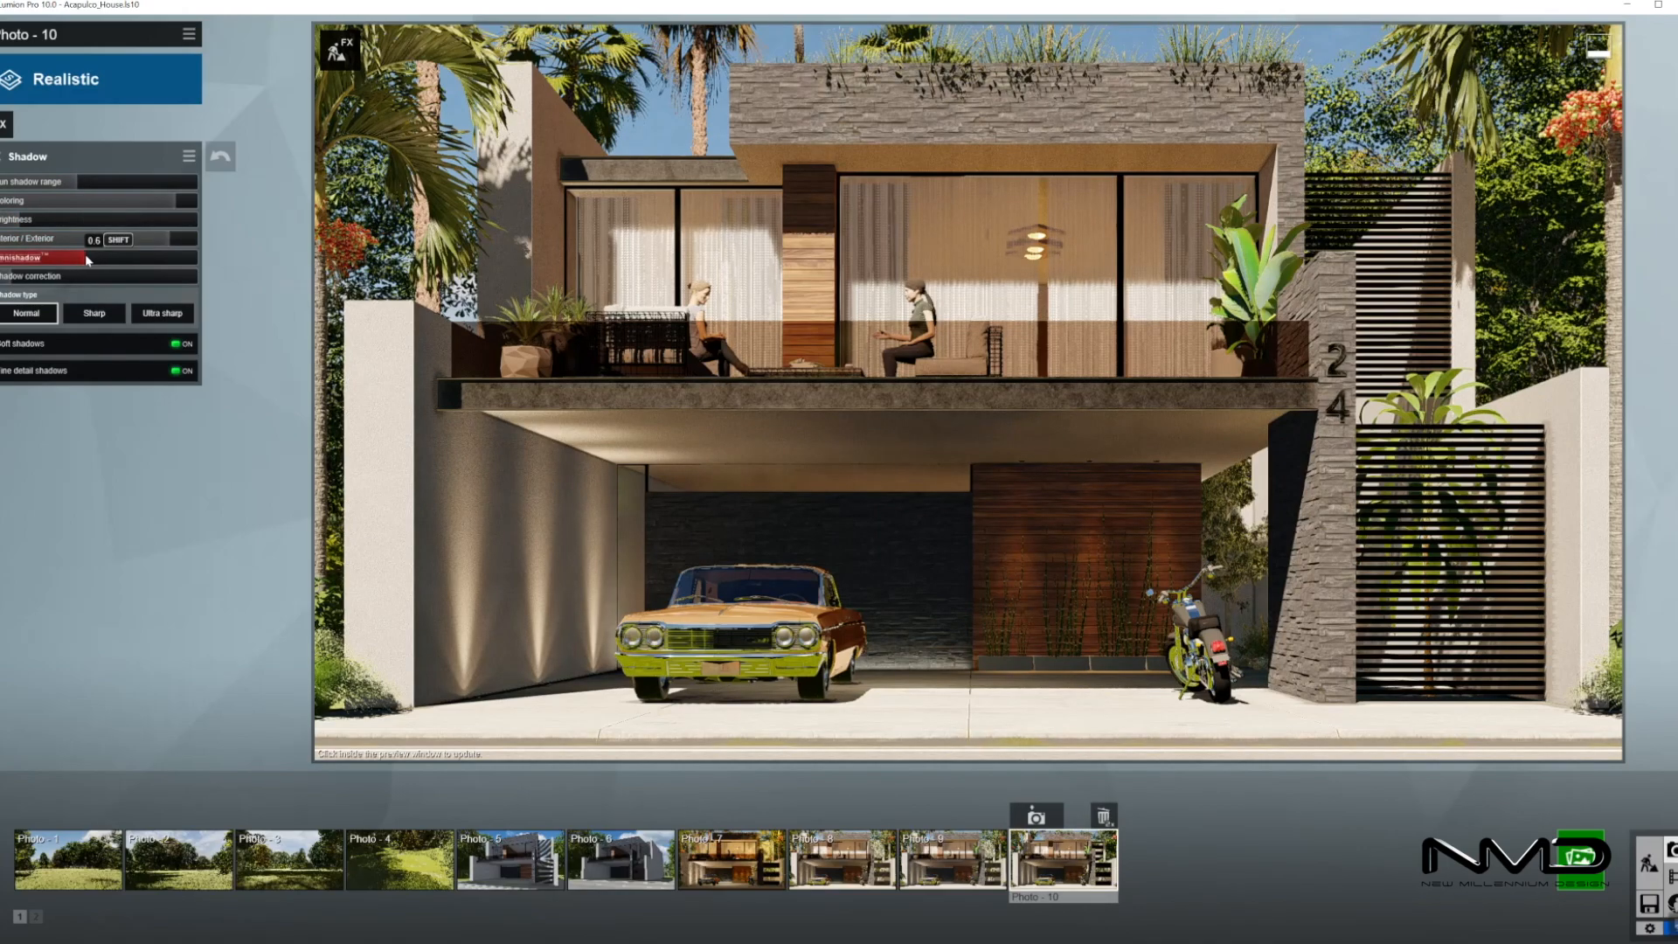
pyautogui.click(1042, 404)
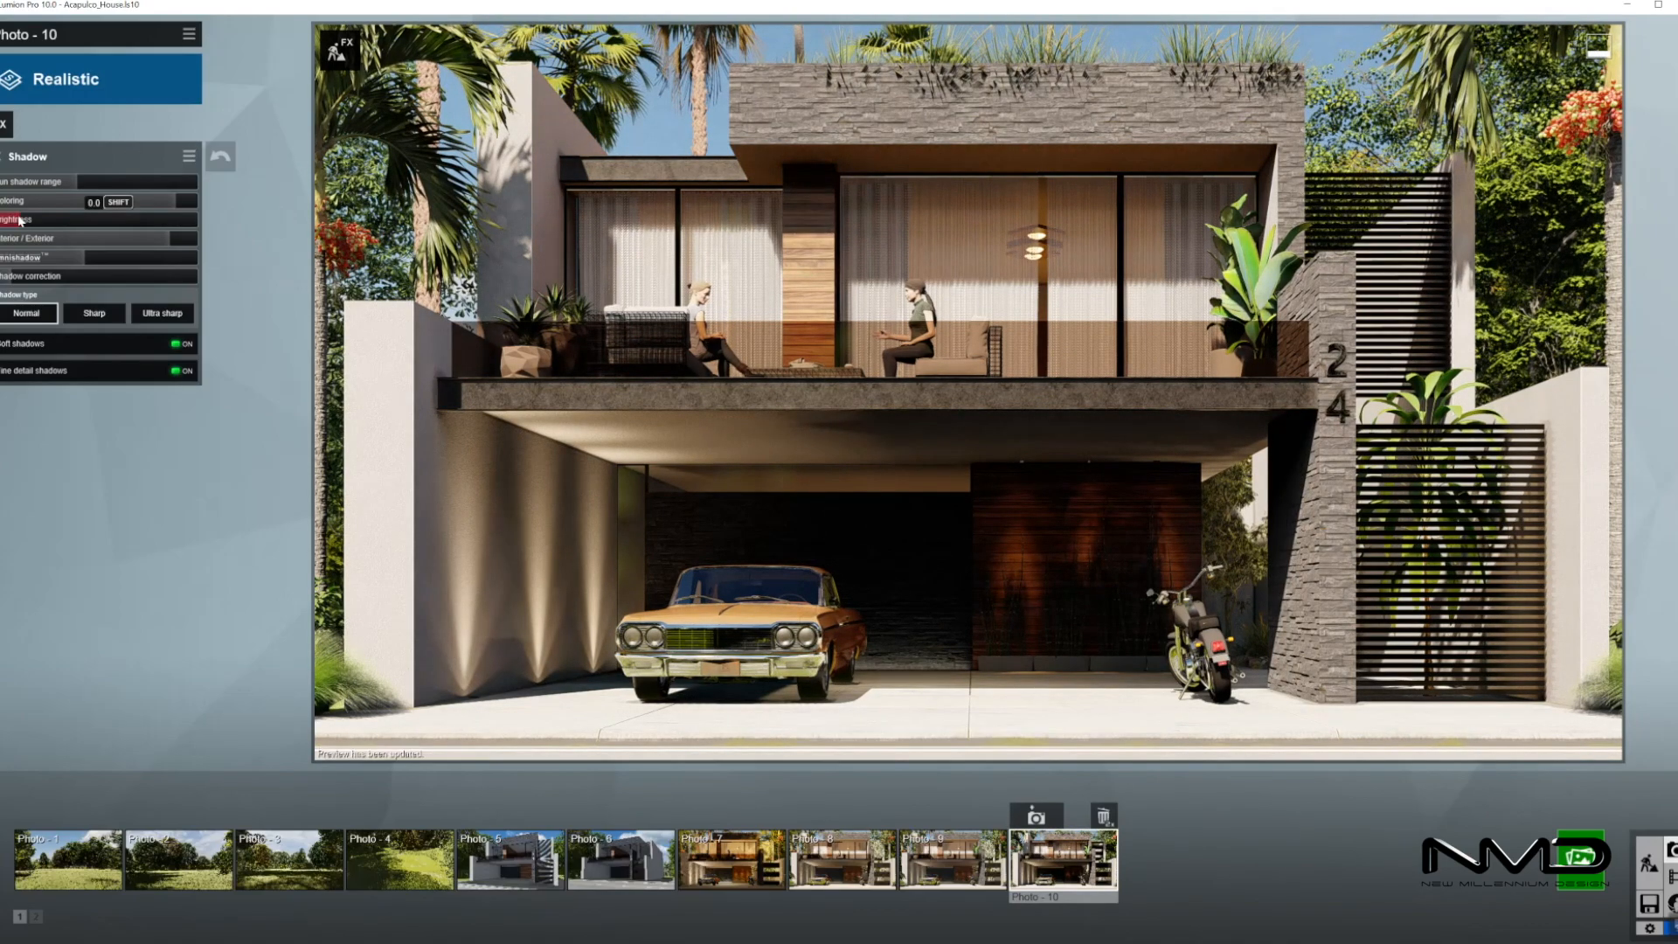
pyautogui.moveTo(23, 221); pyautogui.dragTo(29, 222)
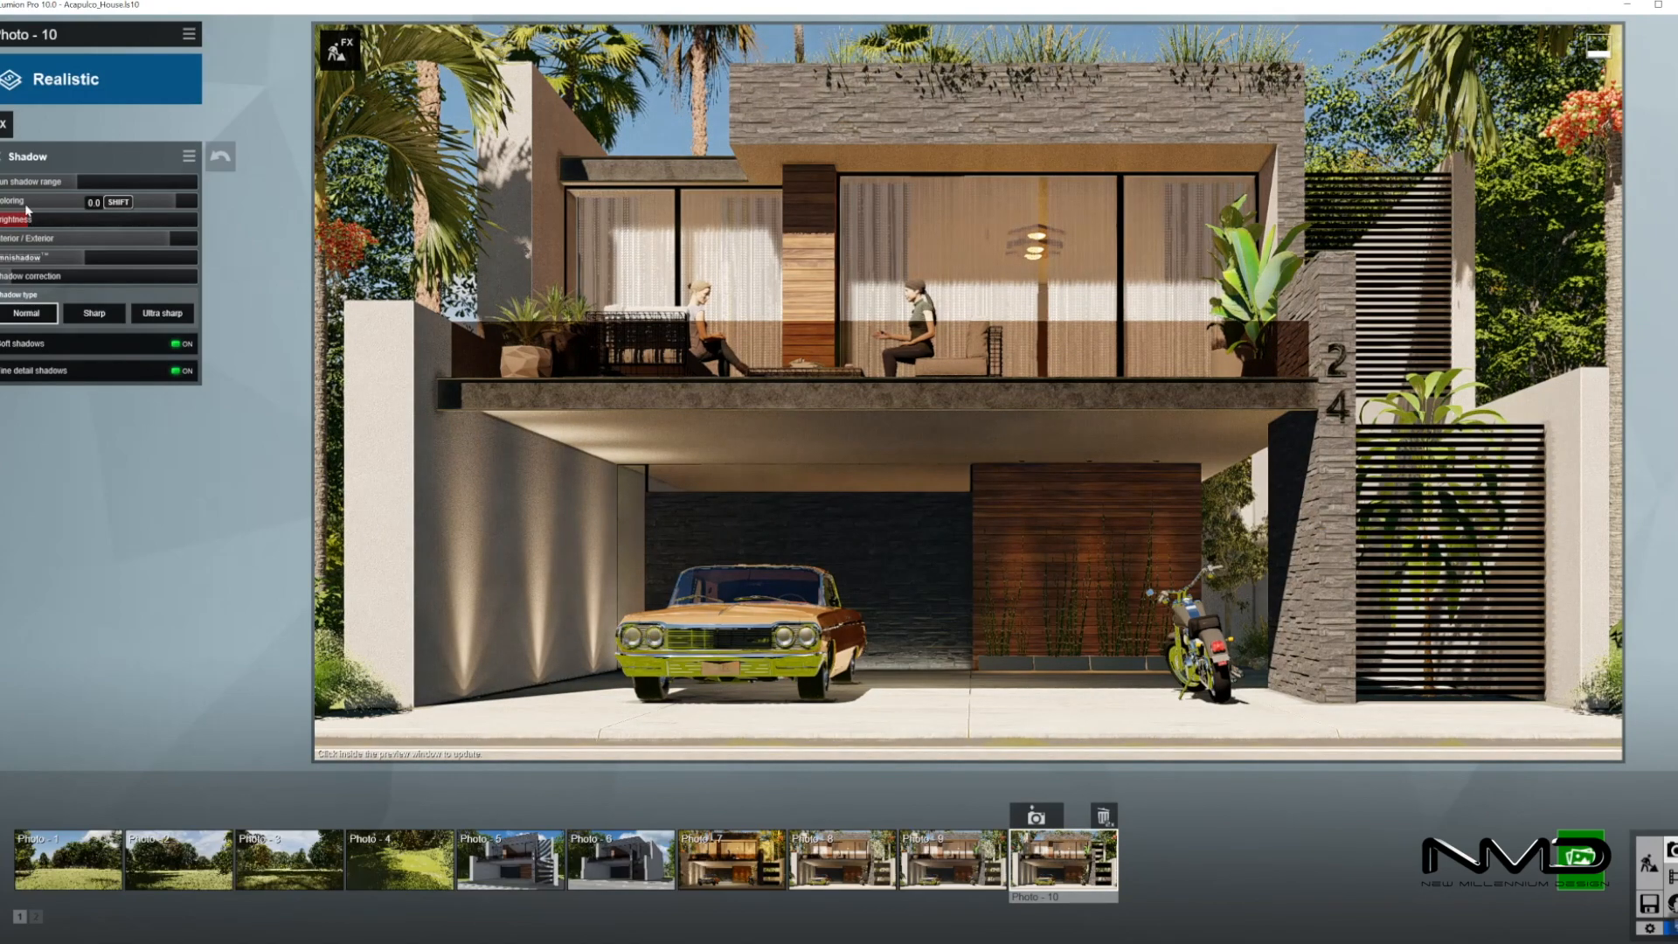
# Add four reflection planes to the Reflection effect: the terrace glass railing, both groups of upper-floor windows, and the garage's back glass
pyautogui.click(2, 157)
pyautogui.click(52, 321)
pyautogui.click(51, 197)
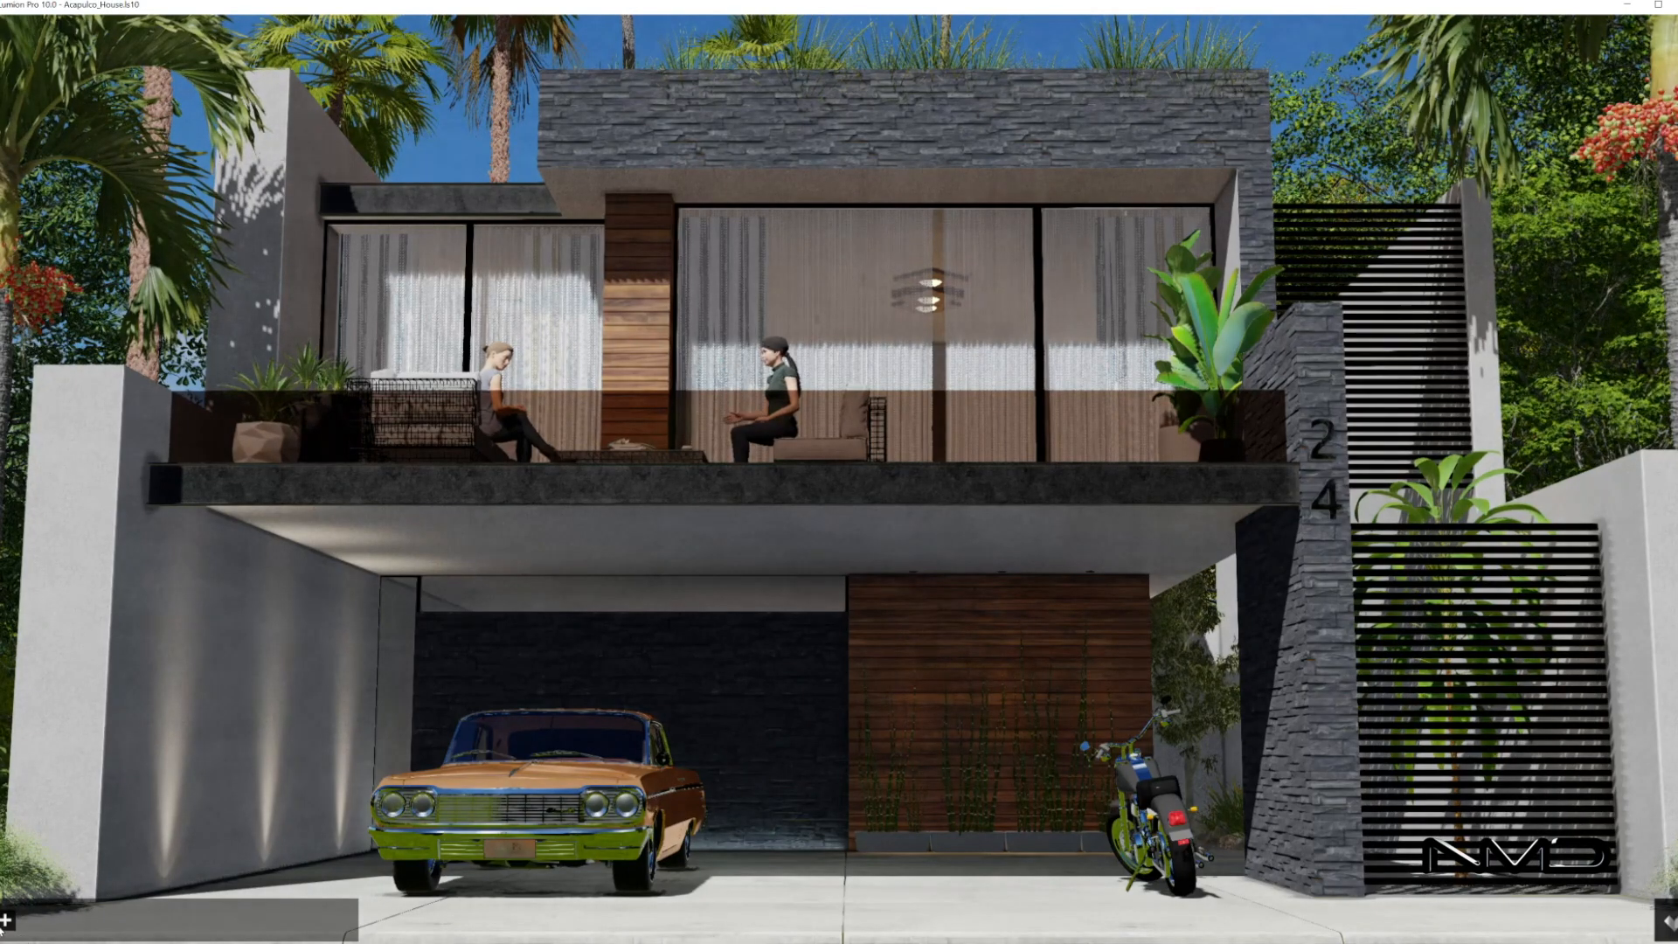
pyautogui.click(6, 919)
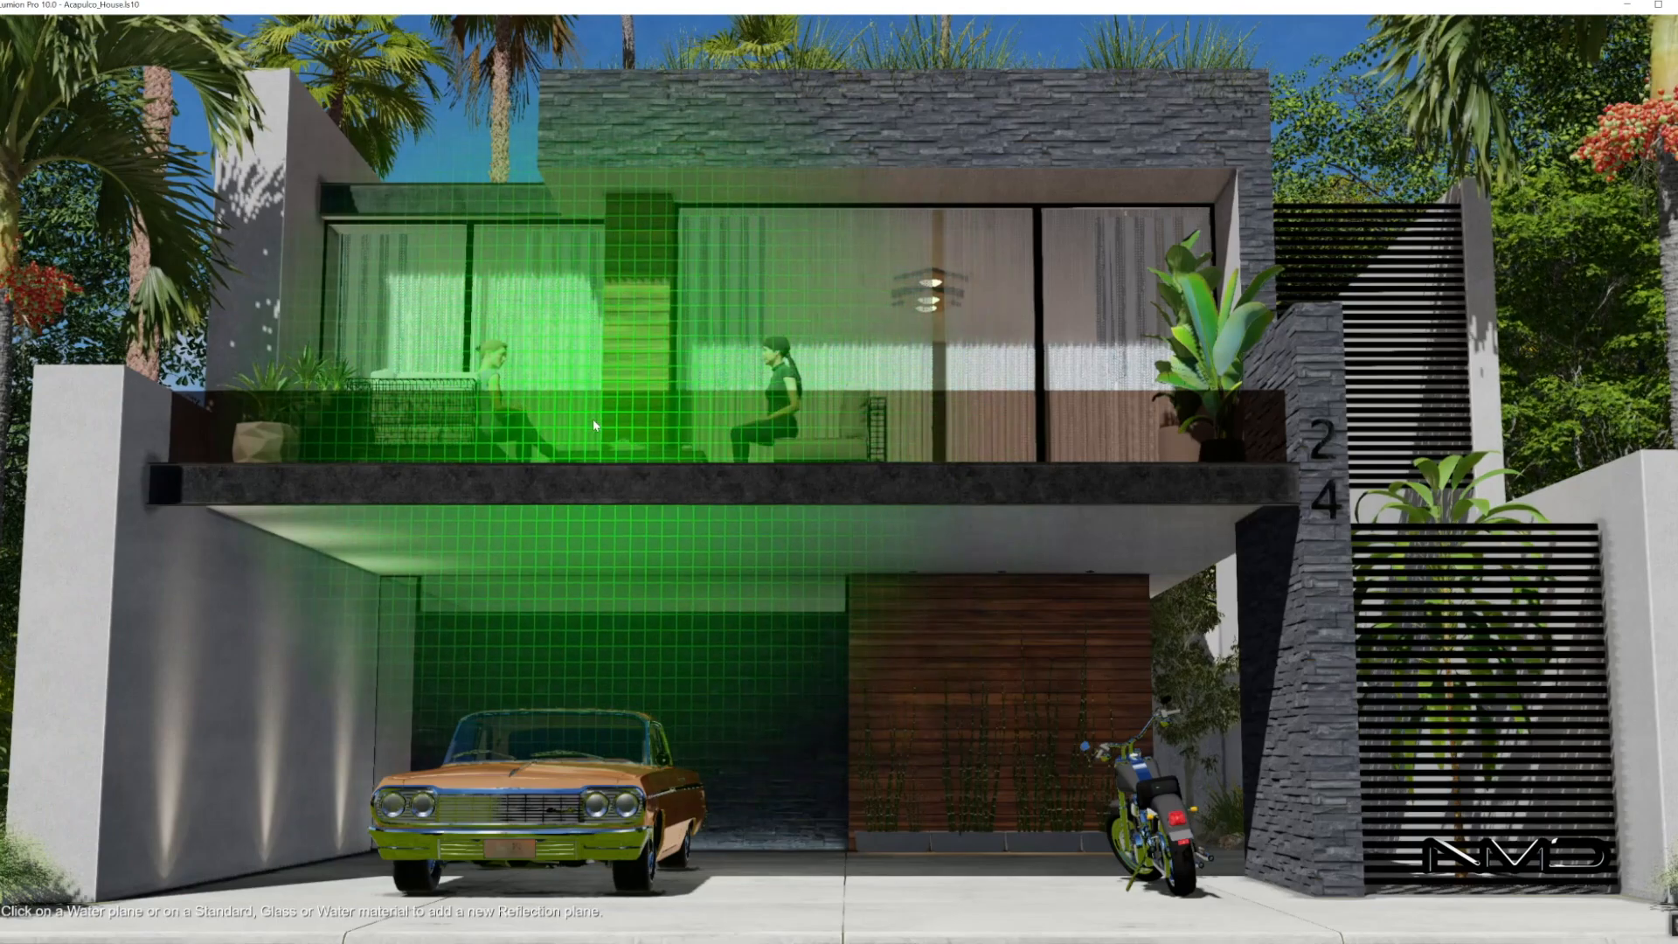
pyautogui.click(595, 425)
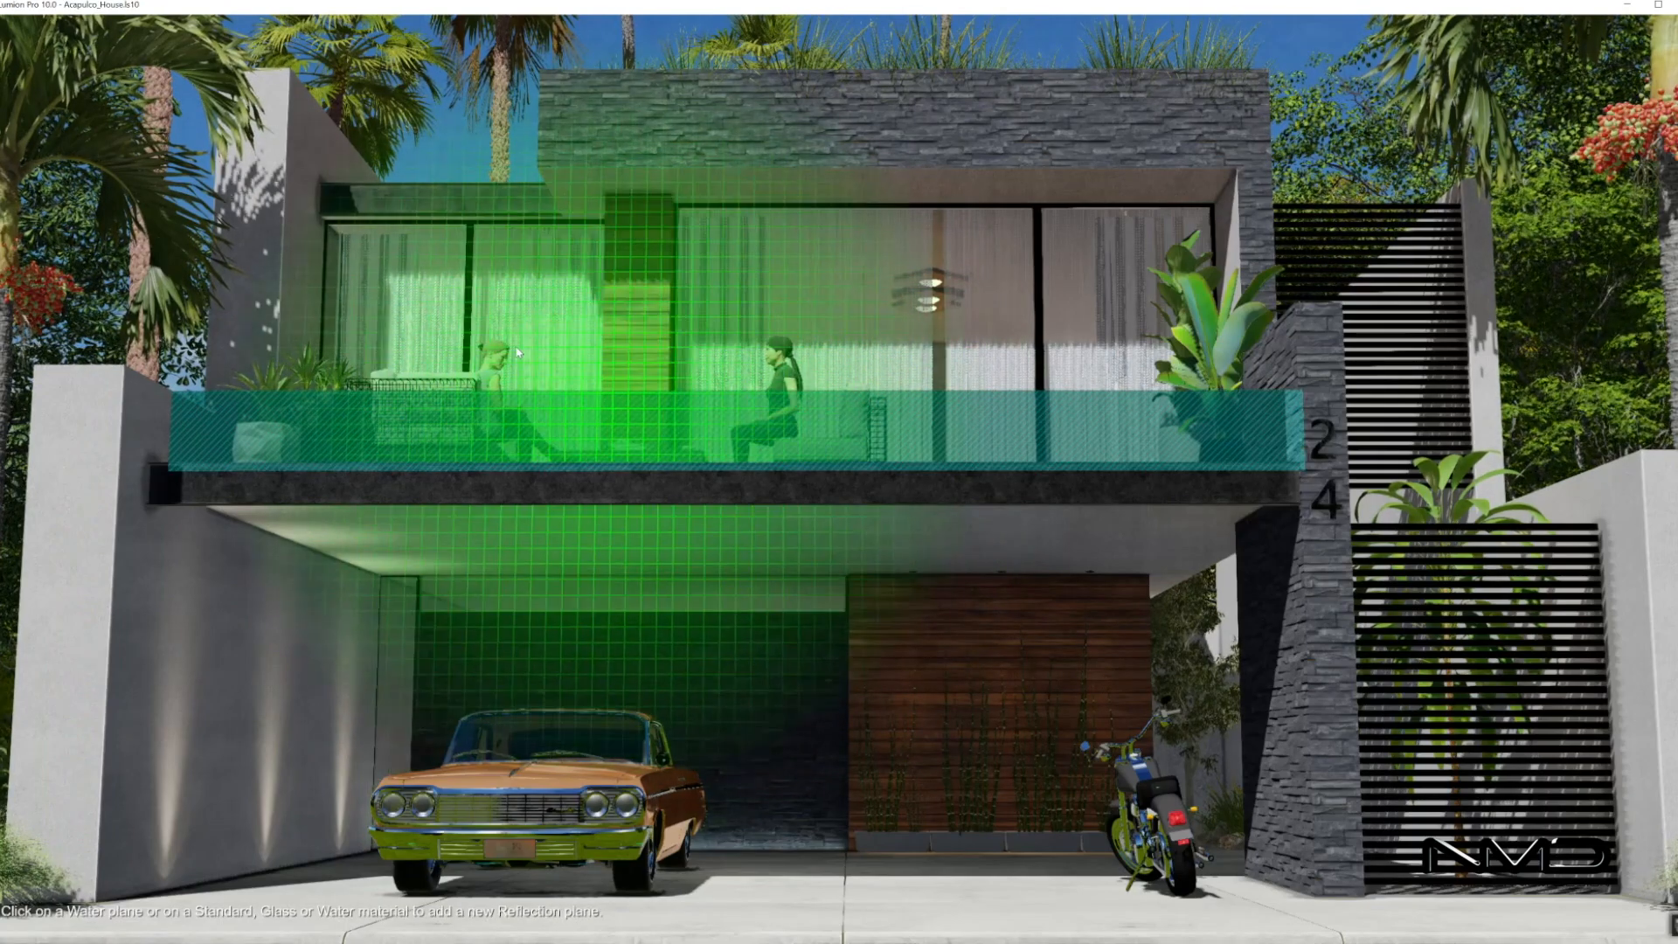
pyautogui.click(517, 352)
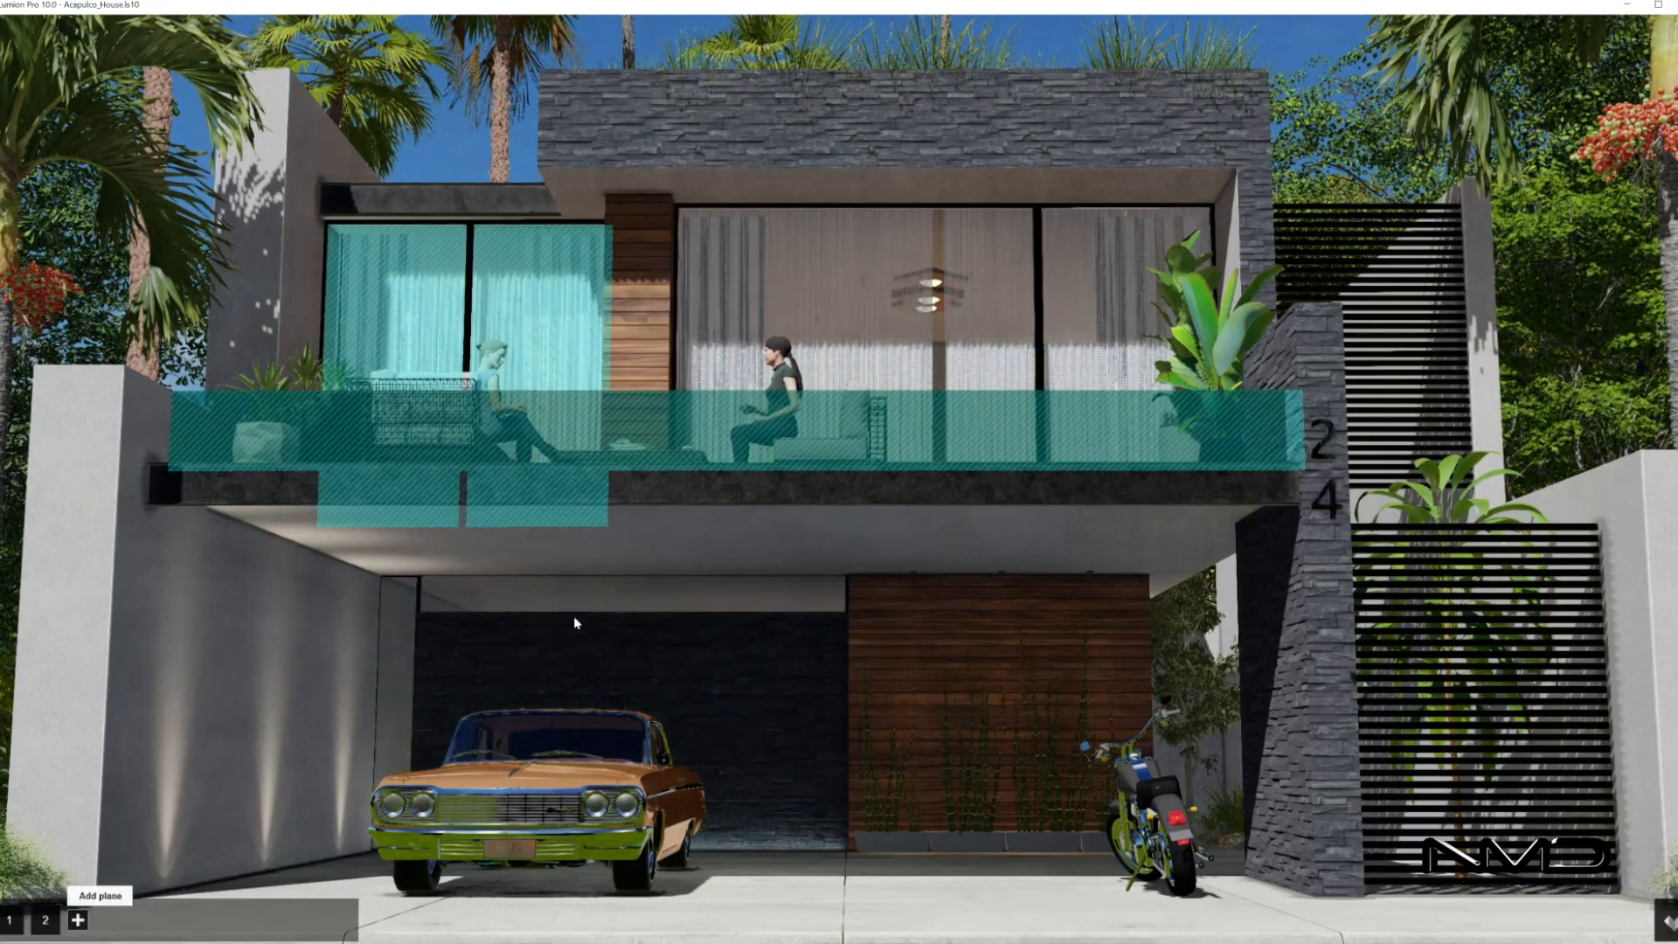
pyautogui.click(878, 311)
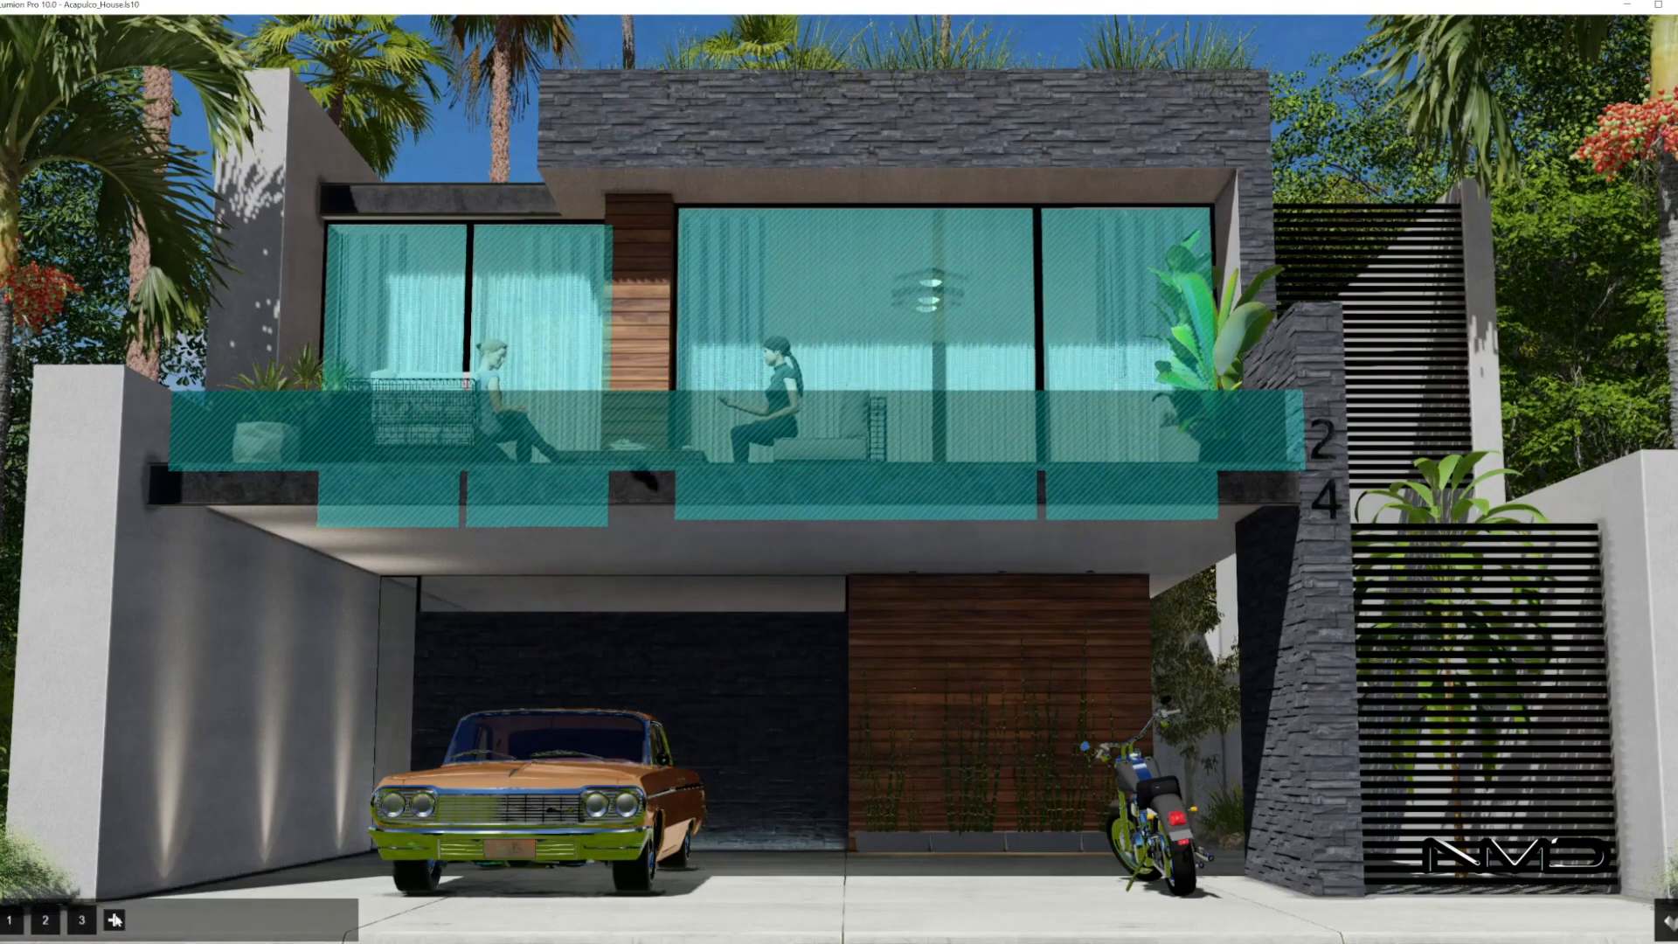
pyautogui.click(115, 919)
pyautogui.click(629, 682)
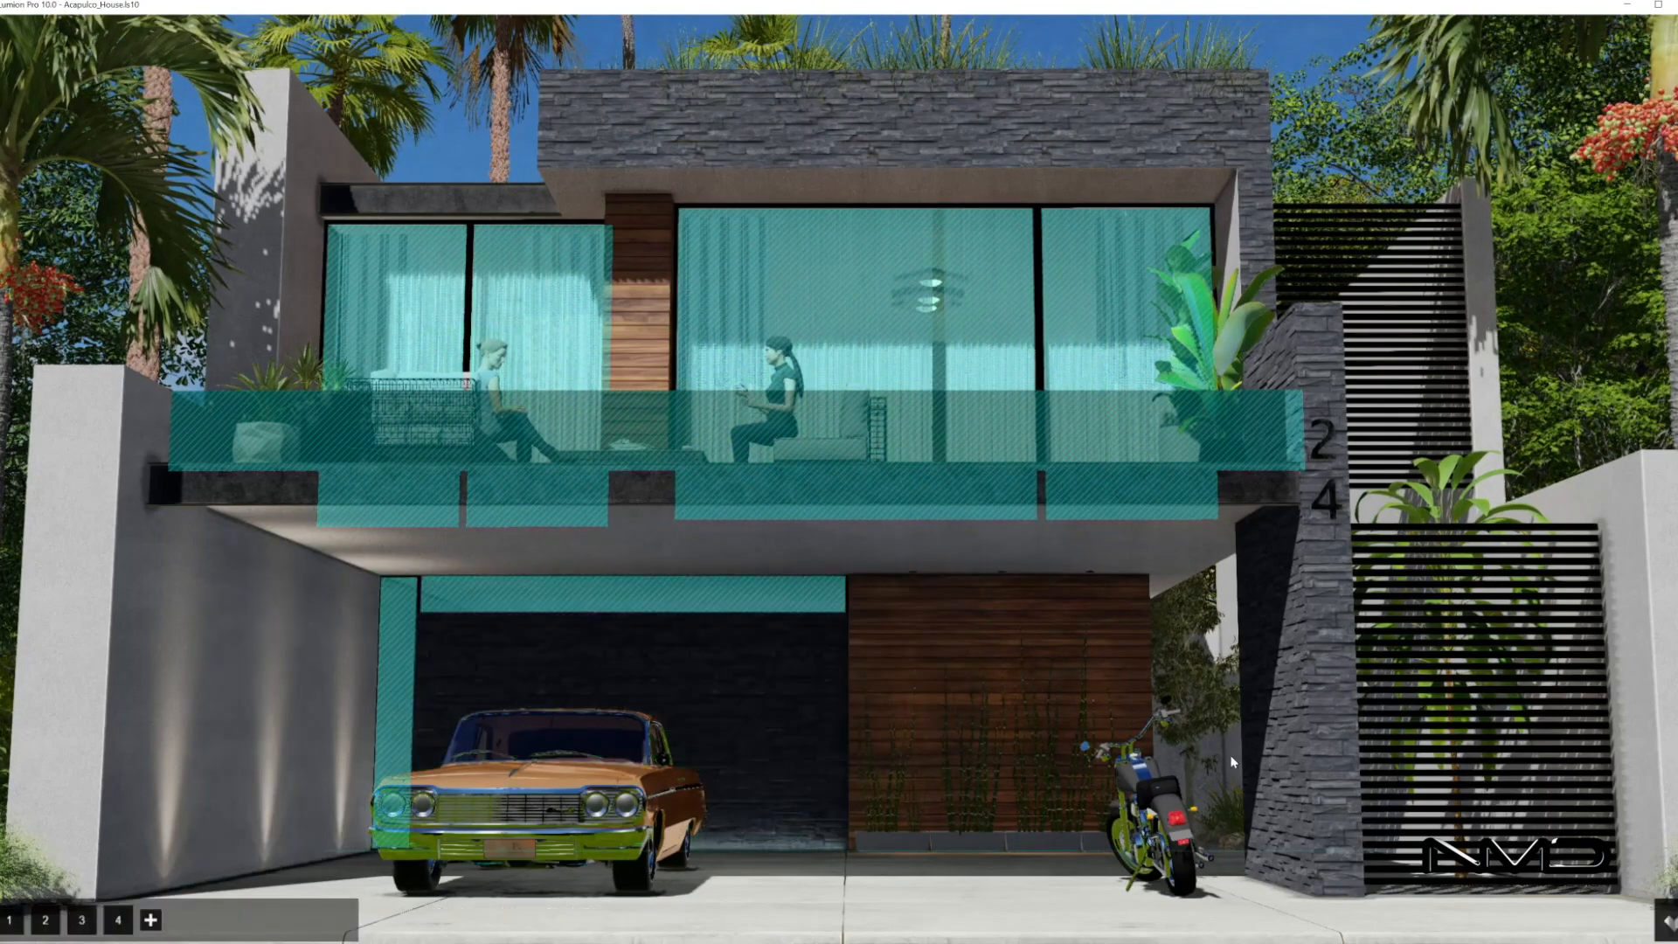
pyautogui.click(1664, 919)
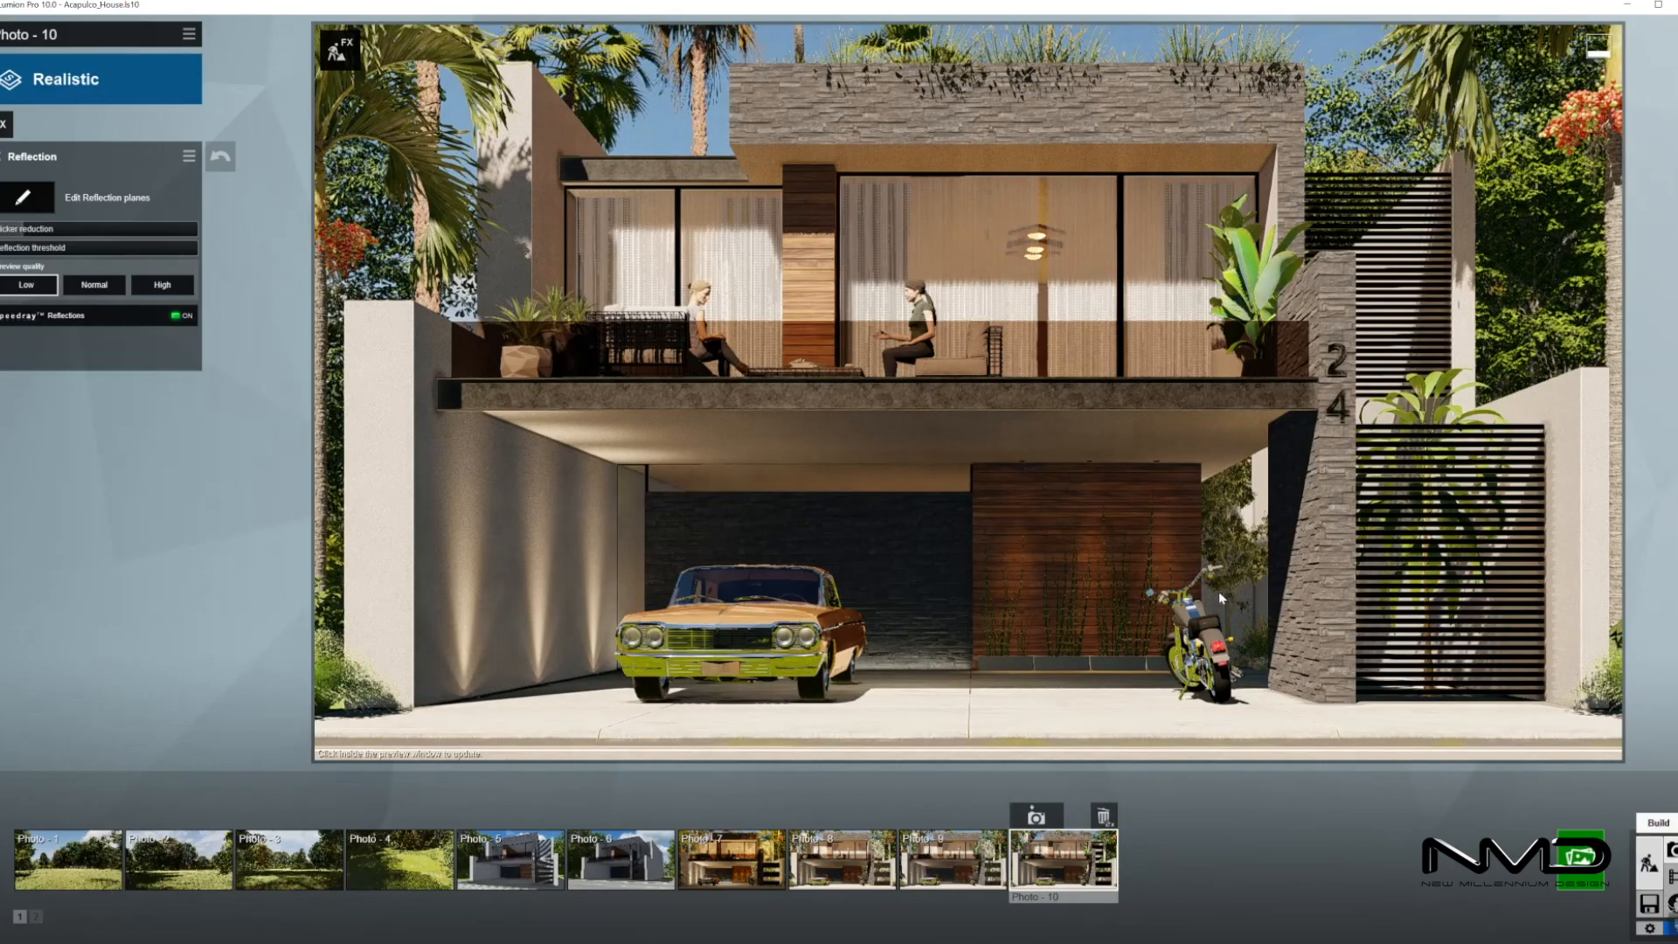
# Adjust the Color Correction effect's temperature and saturation with the saved front camera view, and refresh the photo preview
pyautogui.moveTo(975, 486); pyautogui.dragTo(968, 589, button='right')
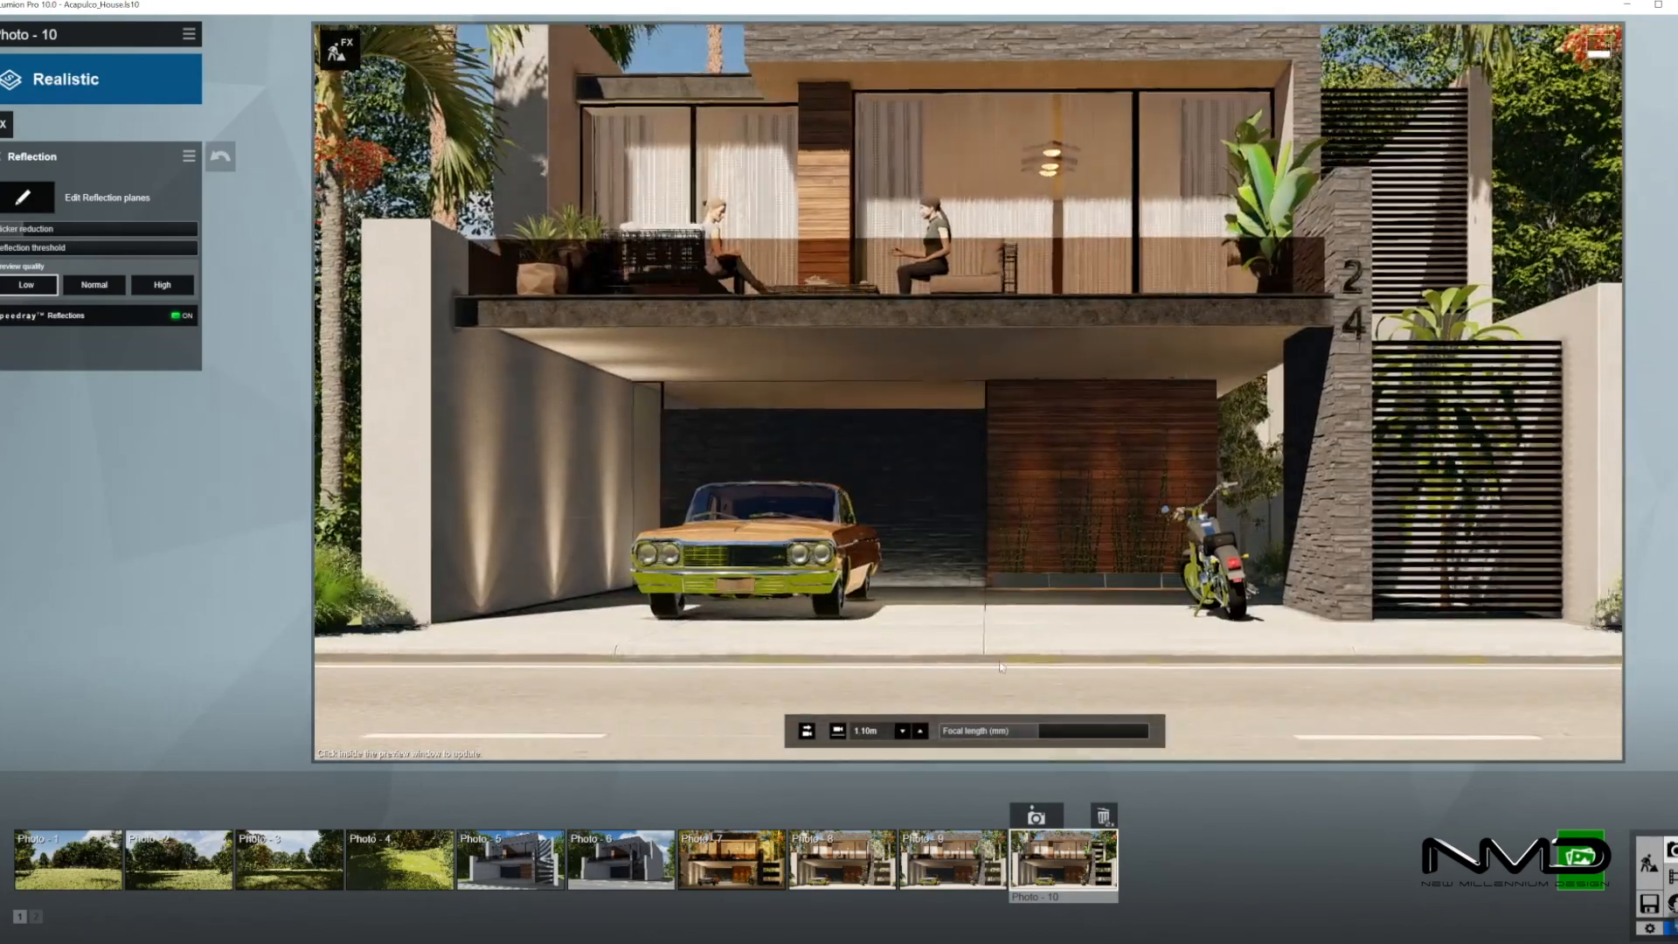
pyautogui.click(1072, 861)
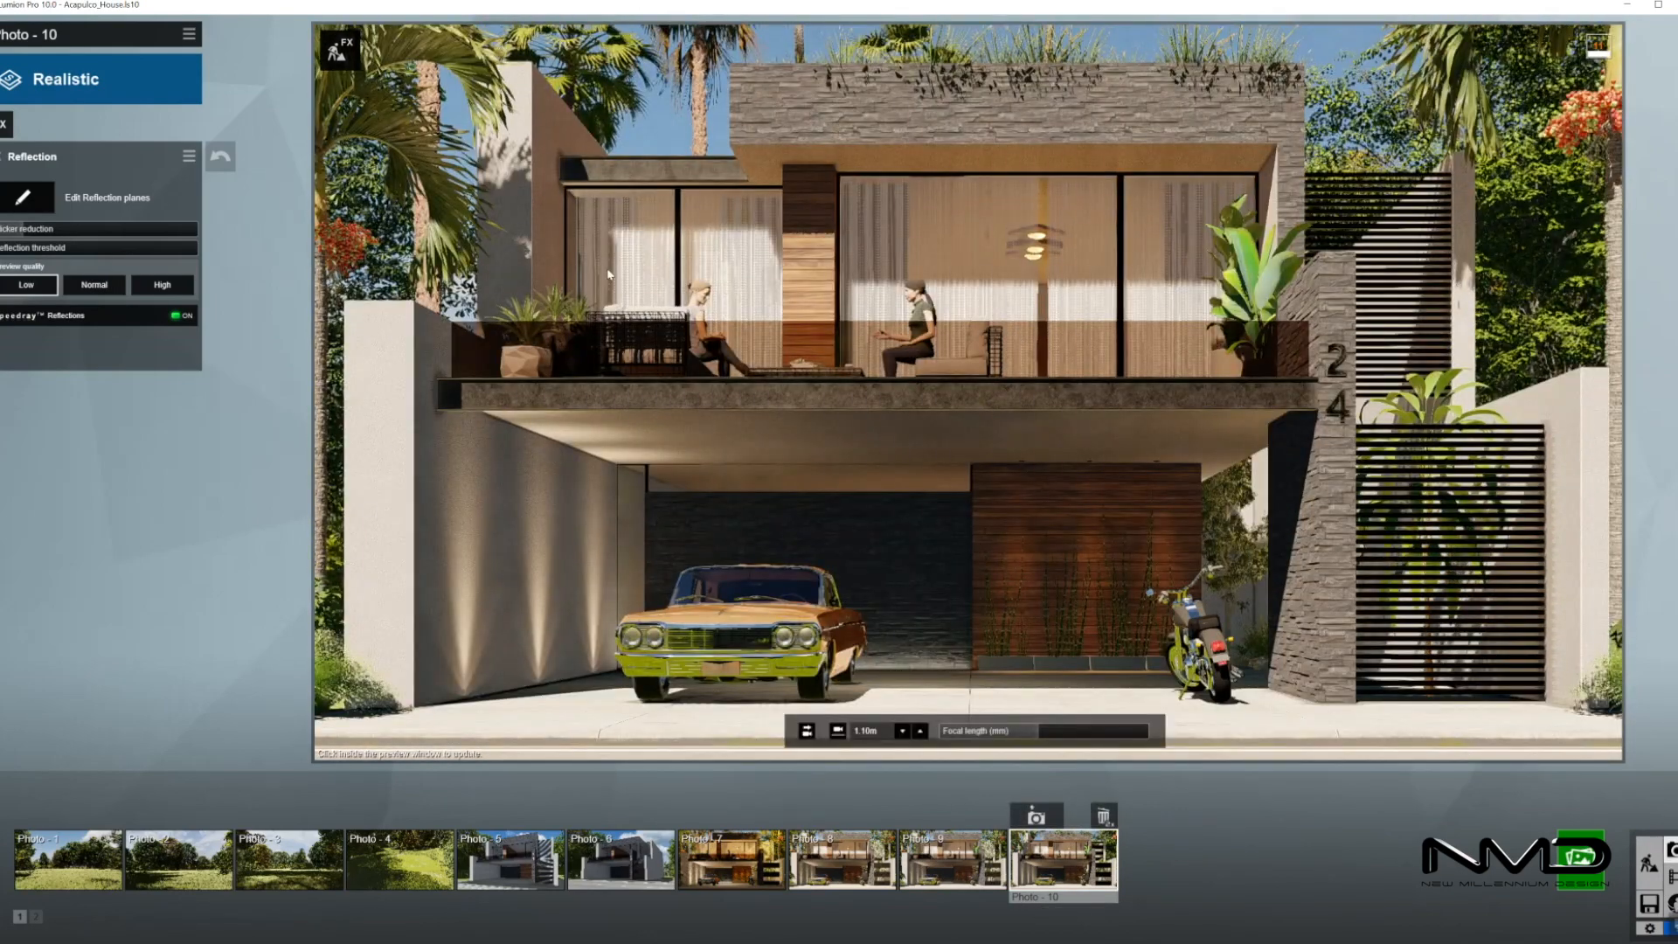
pyautogui.click(121, 150)
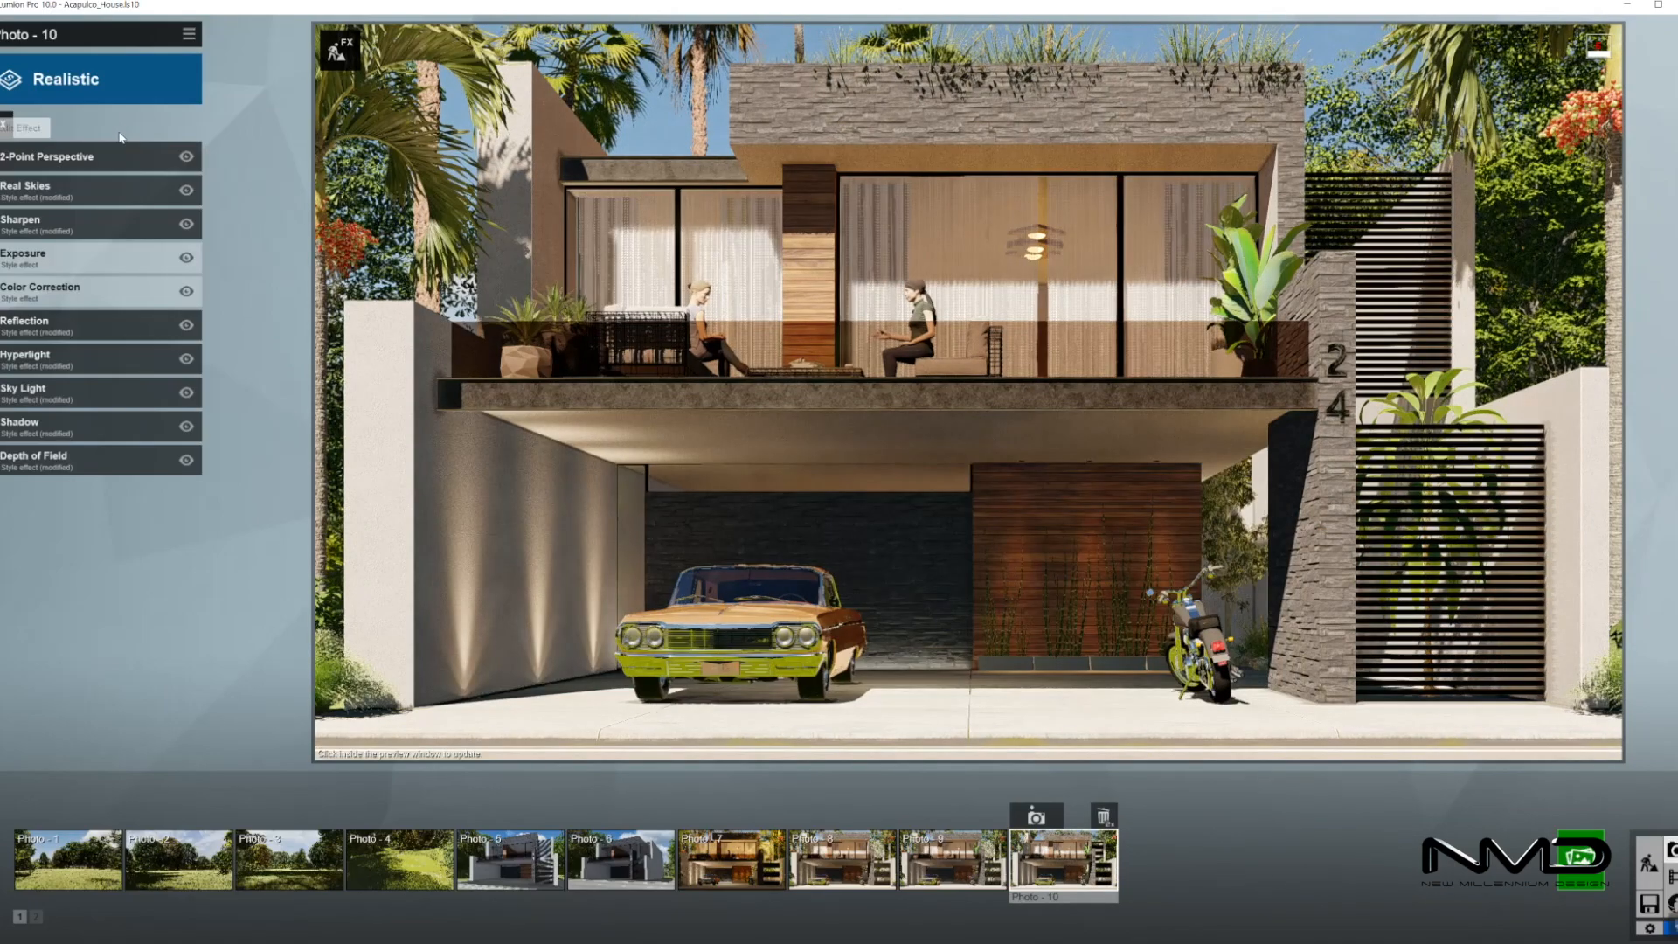
pyautogui.click(79, 291)
pyautogui.click(132, 184)
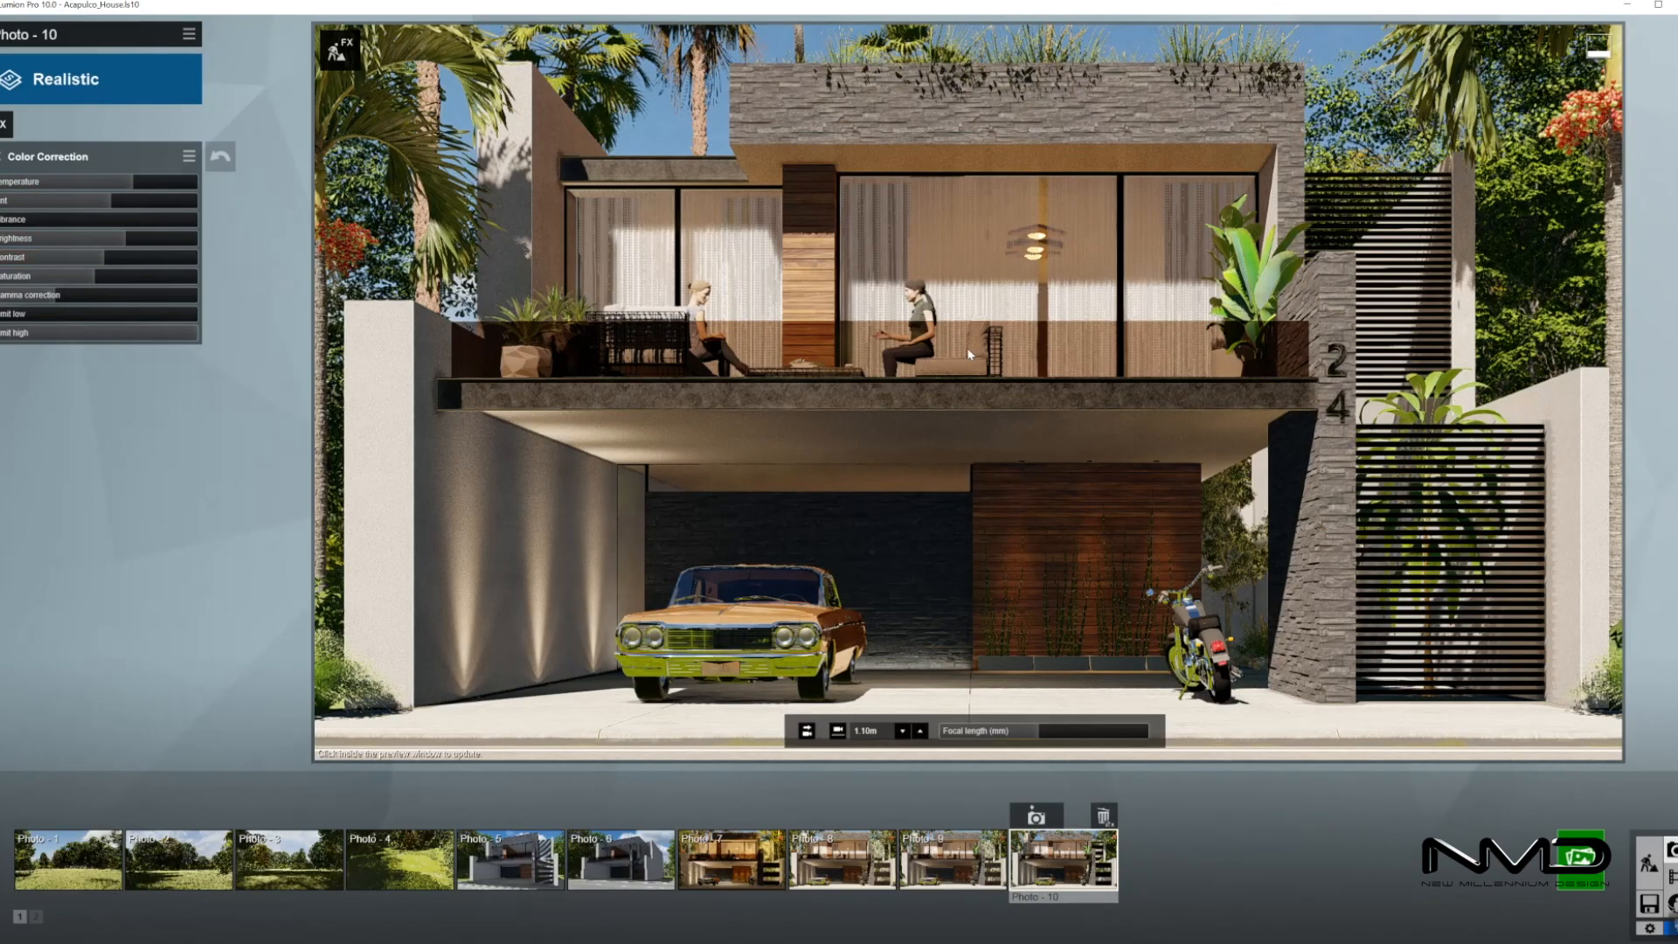
pyautogui.click(422, 449)
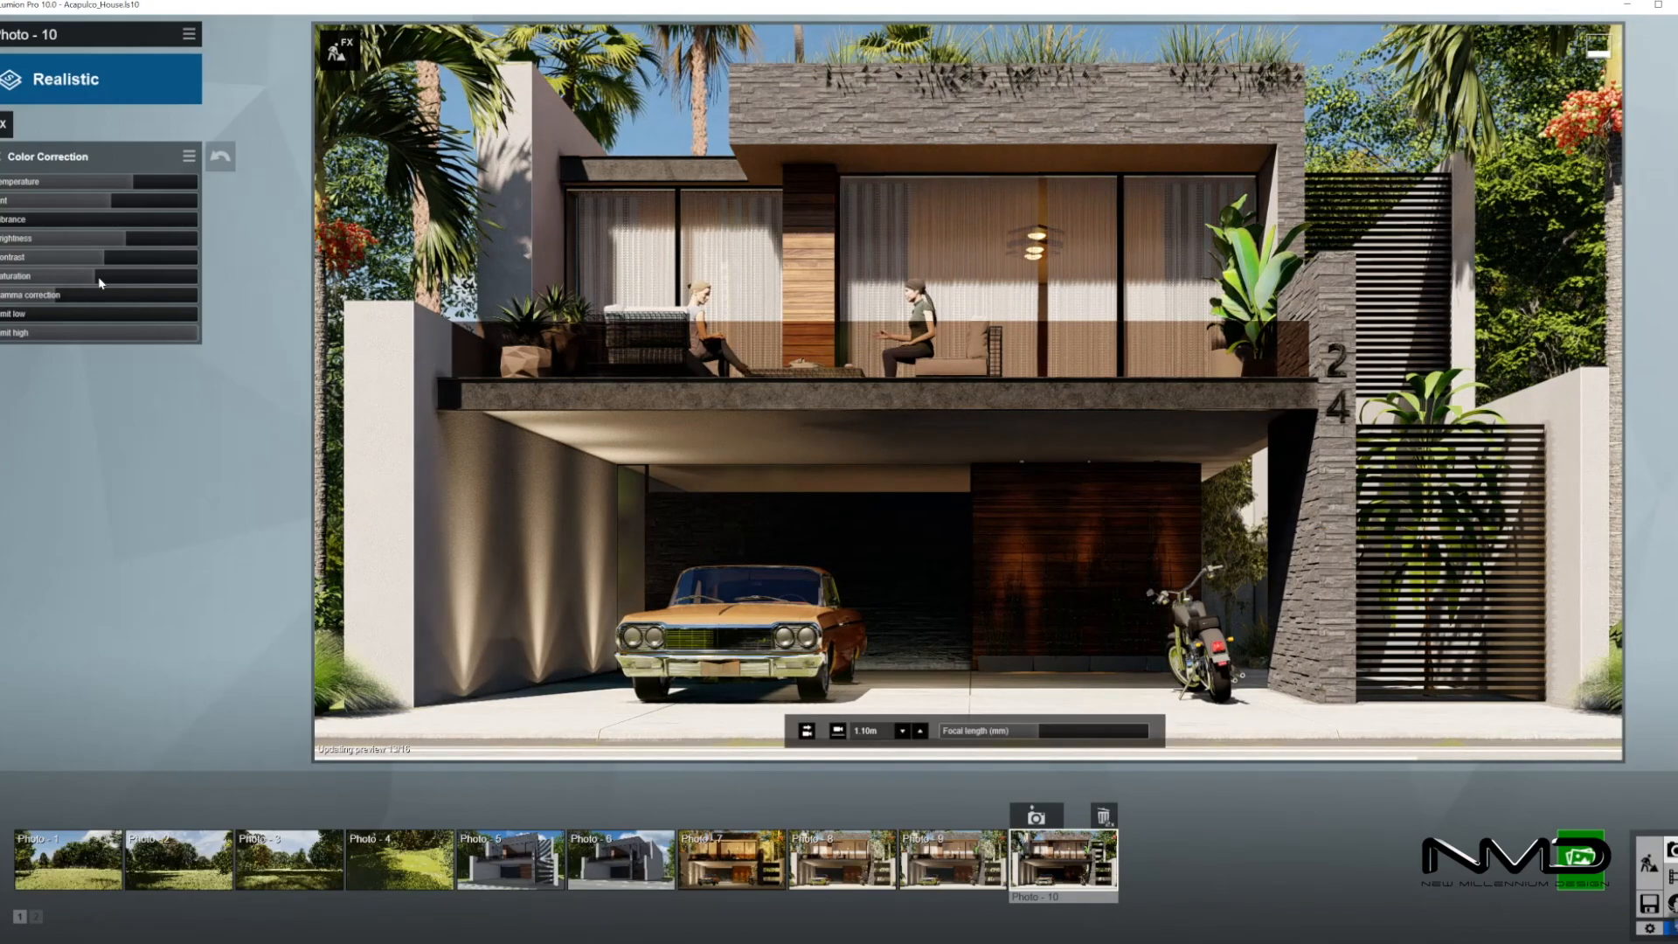
pyautogui.click(133, 186)
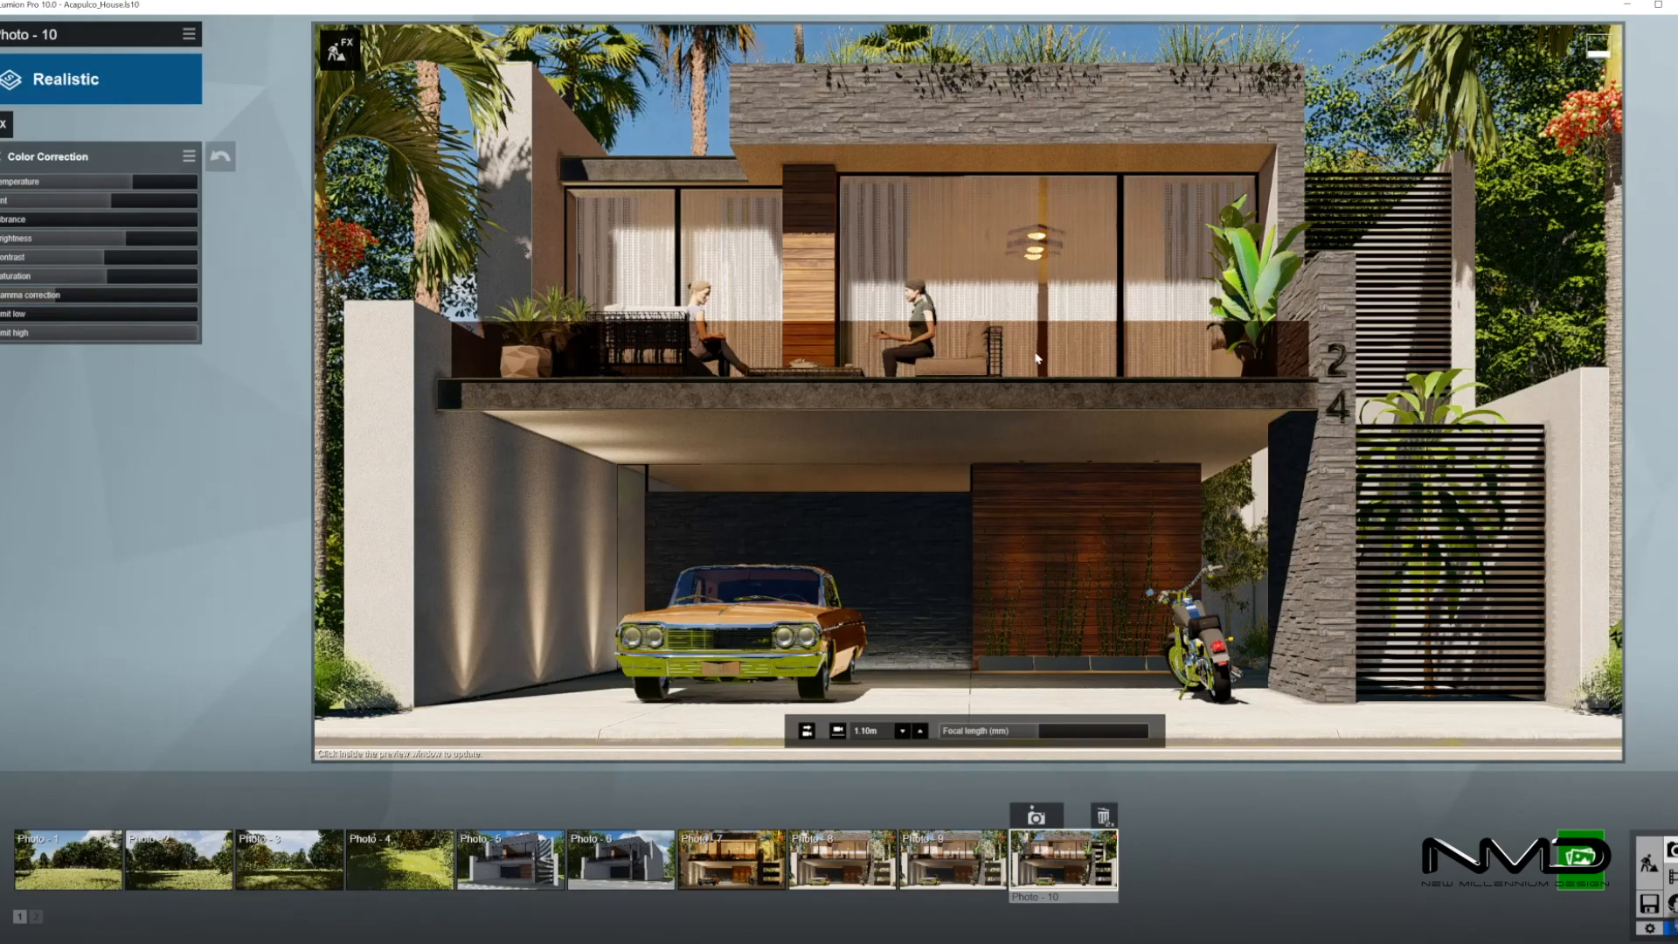
pyautogui.click(436, 247)
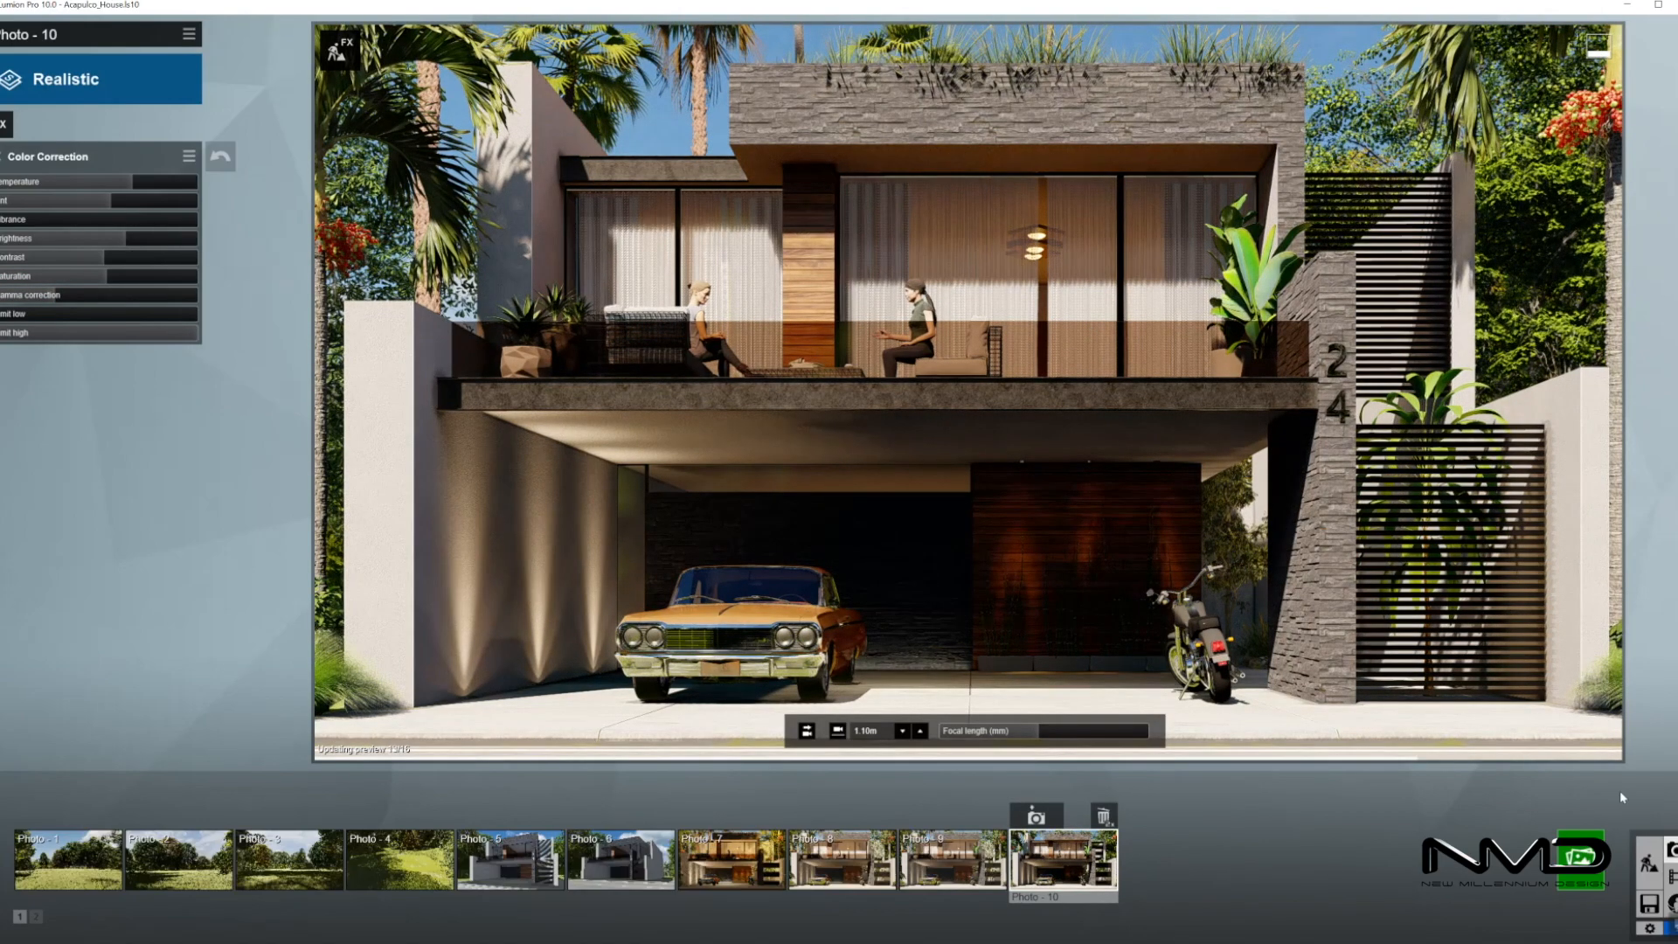
# Return to the scene in build mode and show the hidden last layer containing the hanging vines
pyautogui.click(1649, 862)
pyautogui.press('w')
pyautogui.moveTo(900, 611); pyautogui.dragTo(1005, 699, button='right')
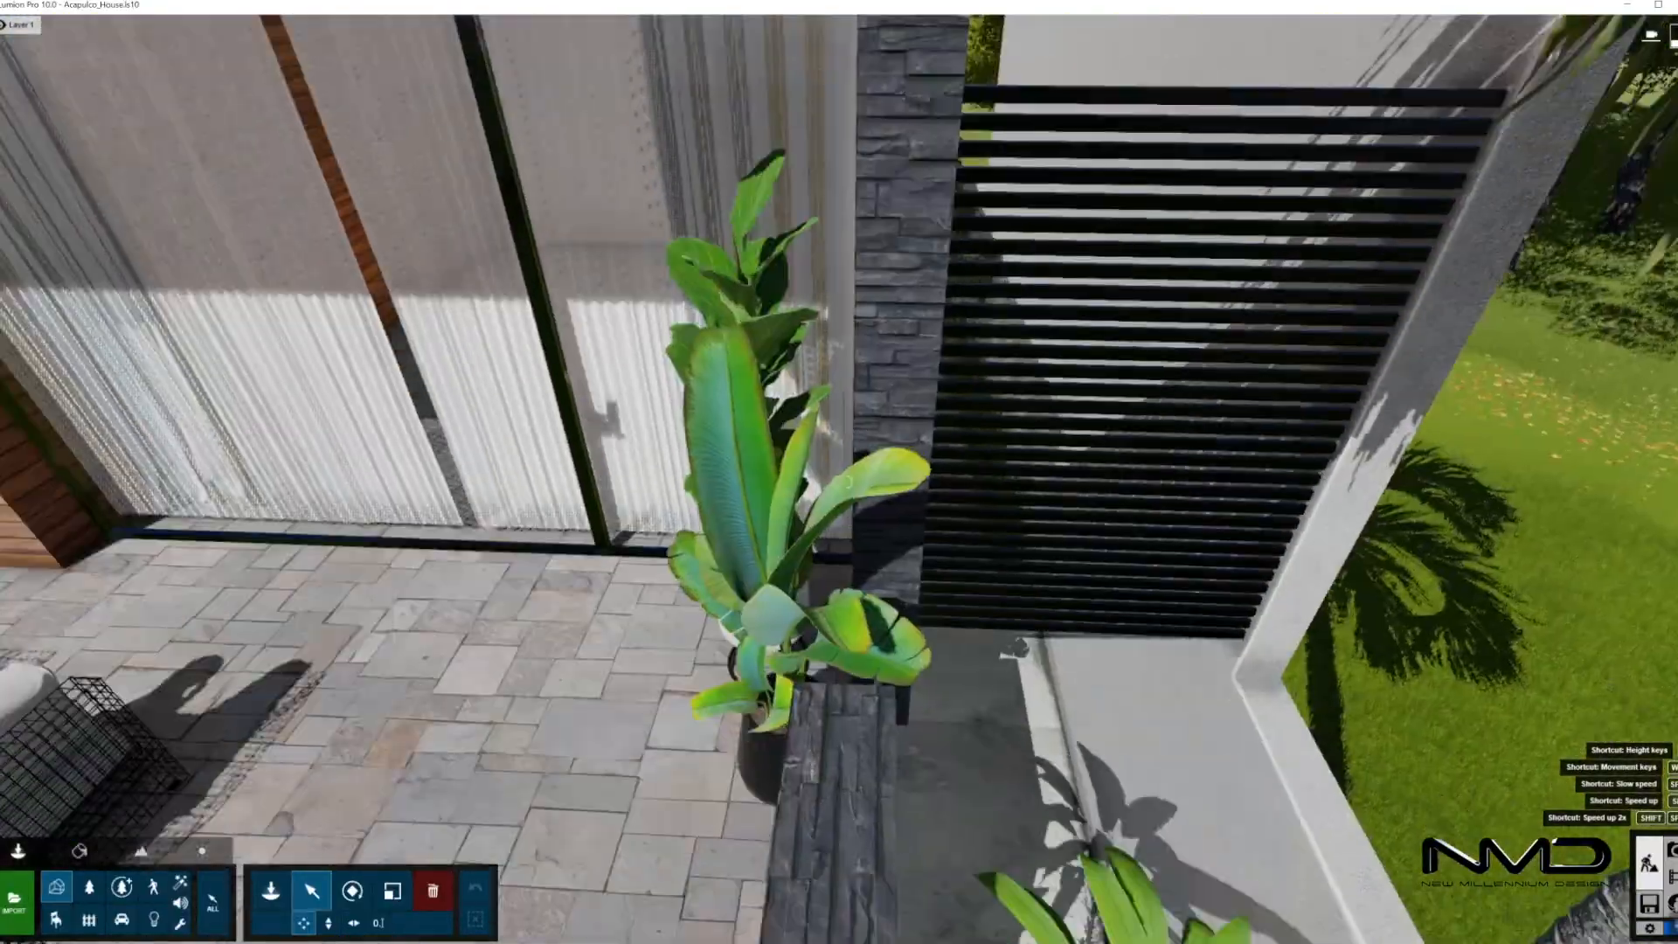
pyautogui.press('s')
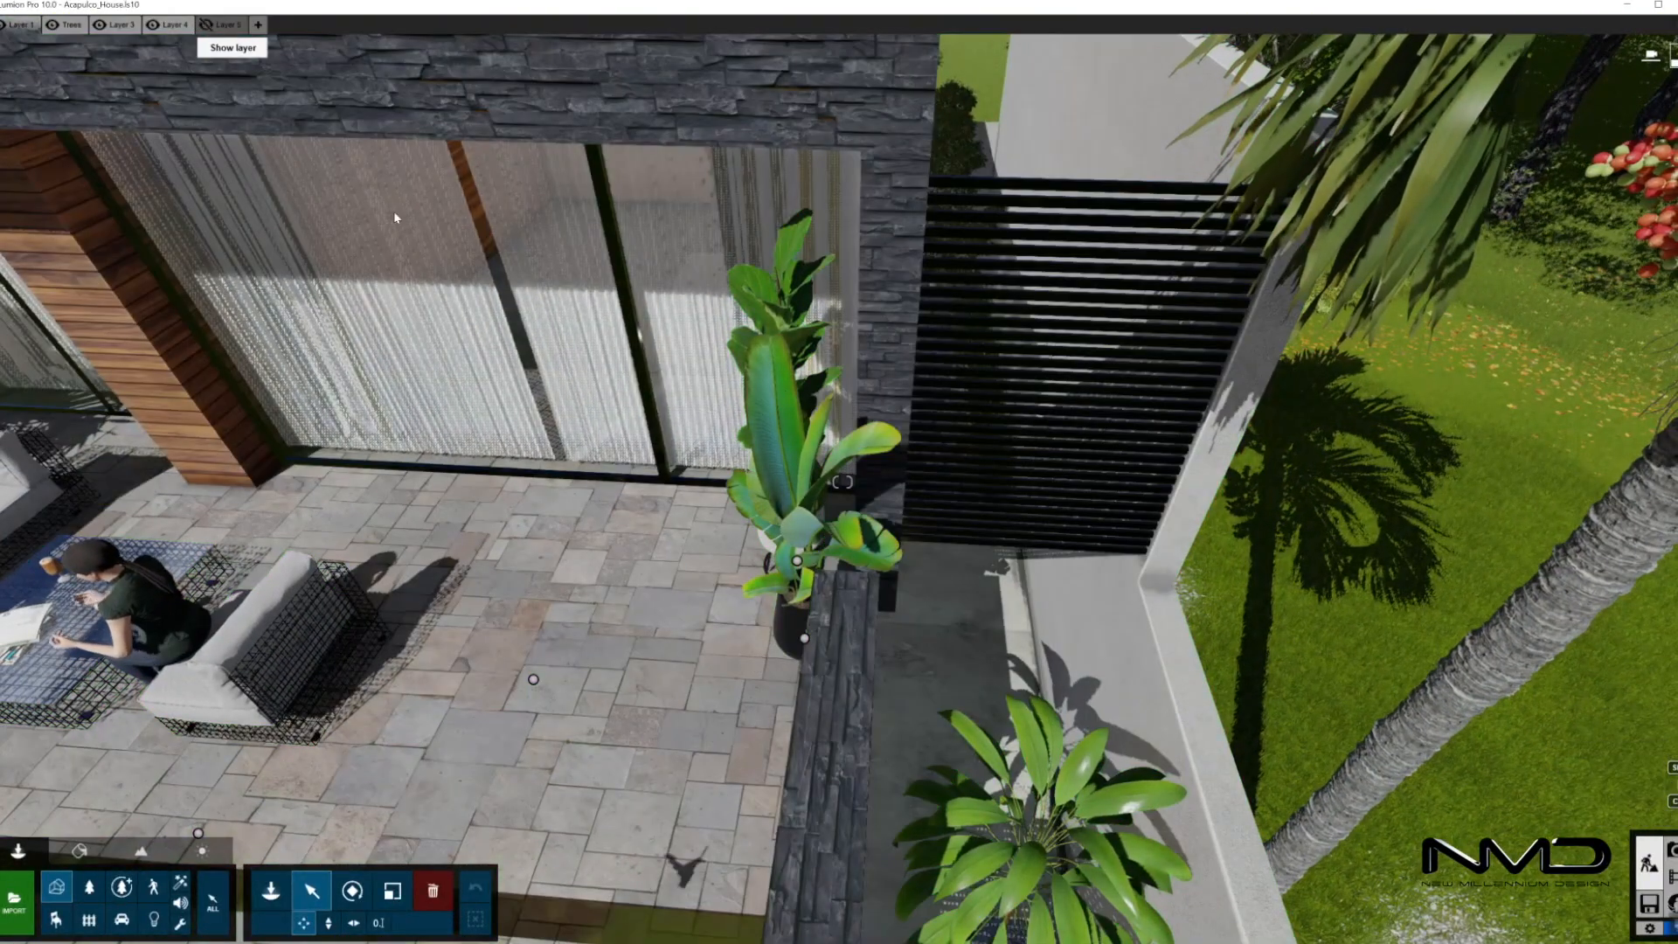
pyautogui.click(206, 26)
# Go back to photo mode and restore the saved camera of Photo - 10
pyautogui.moveTo(1040, 464); pyautogui.dragTo(1045, 412, button='right')
pyautogui.press('s')
pyautogui.press('w')
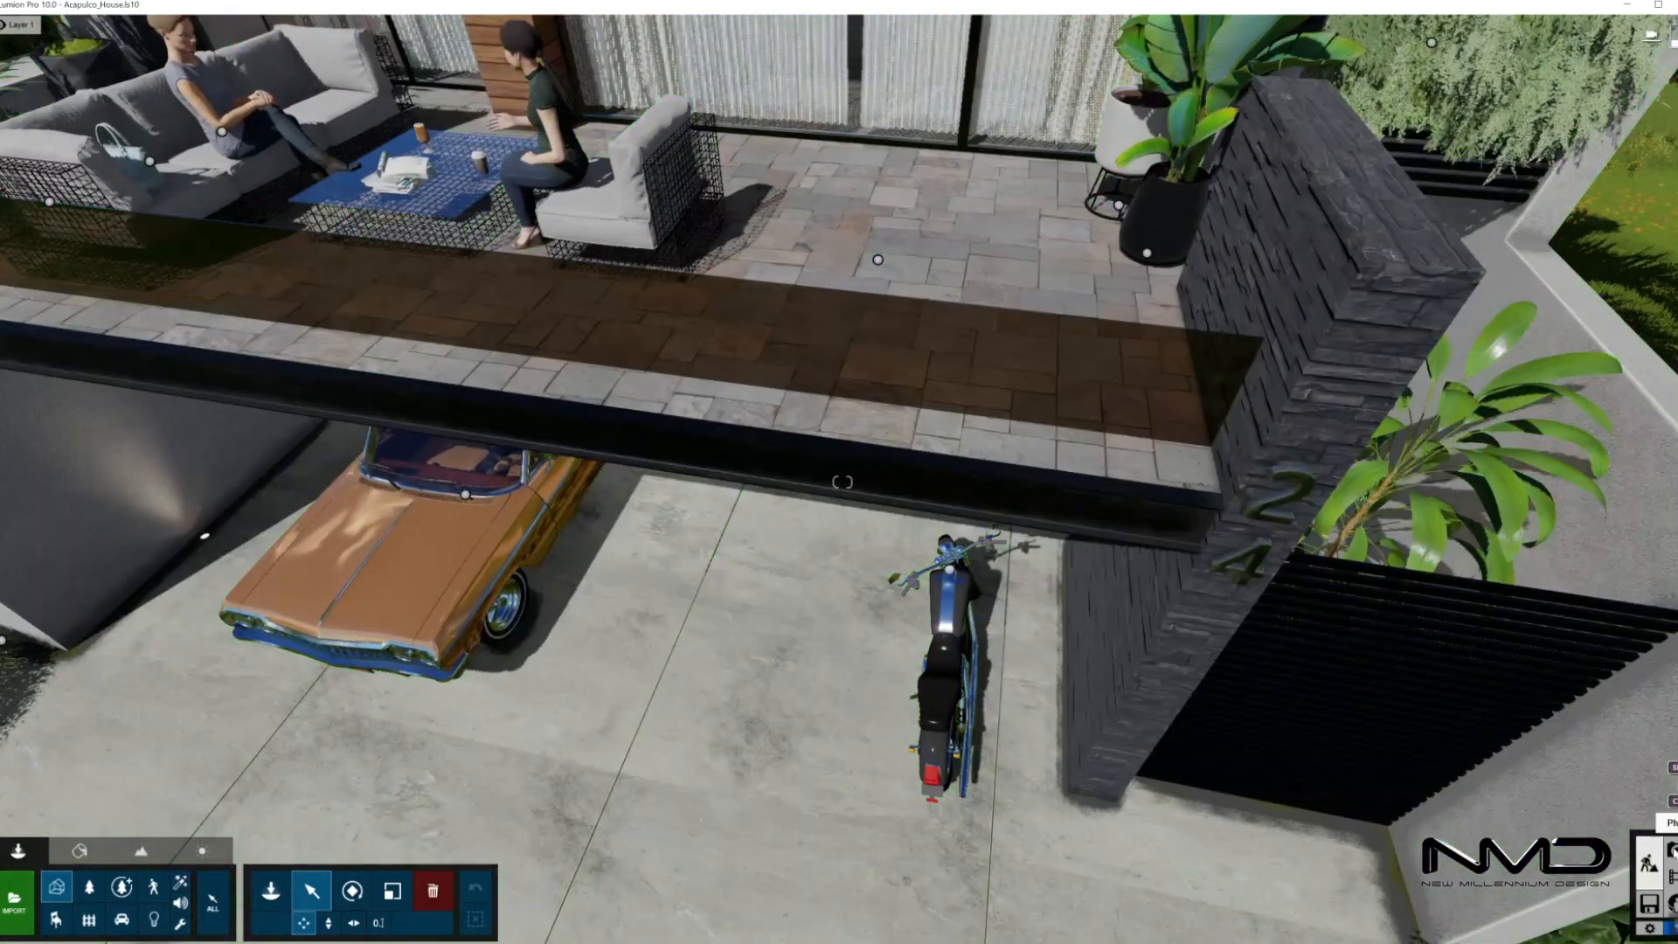
pyautogui.click(1670, 849)
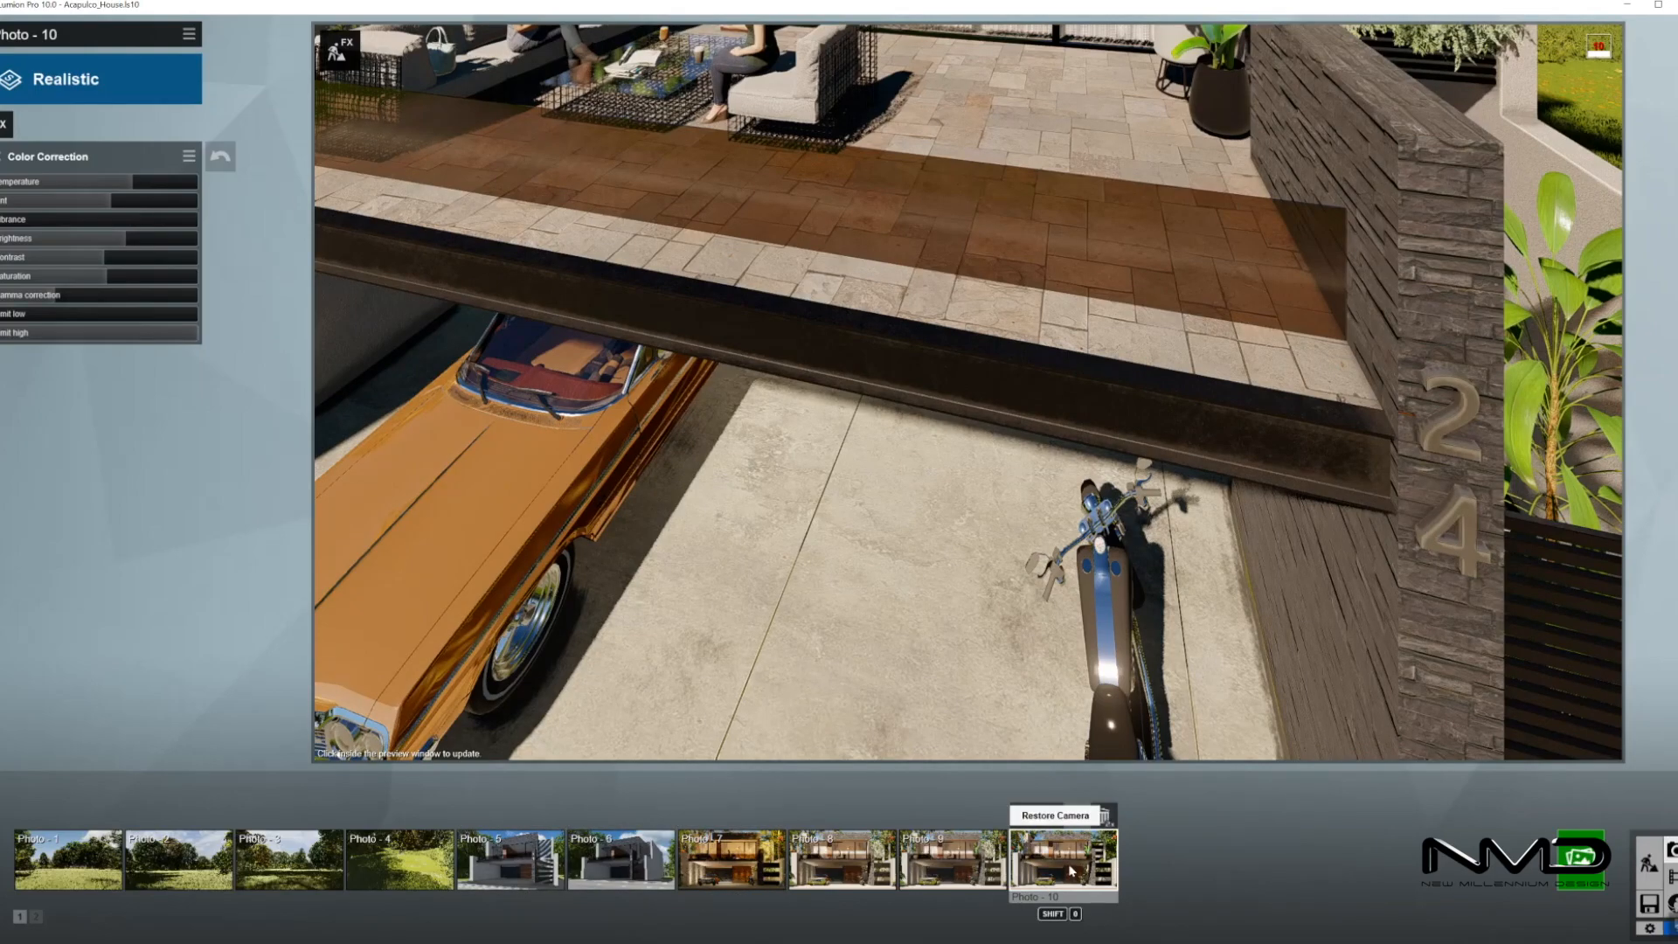
pyautogui.click(1062, 814)
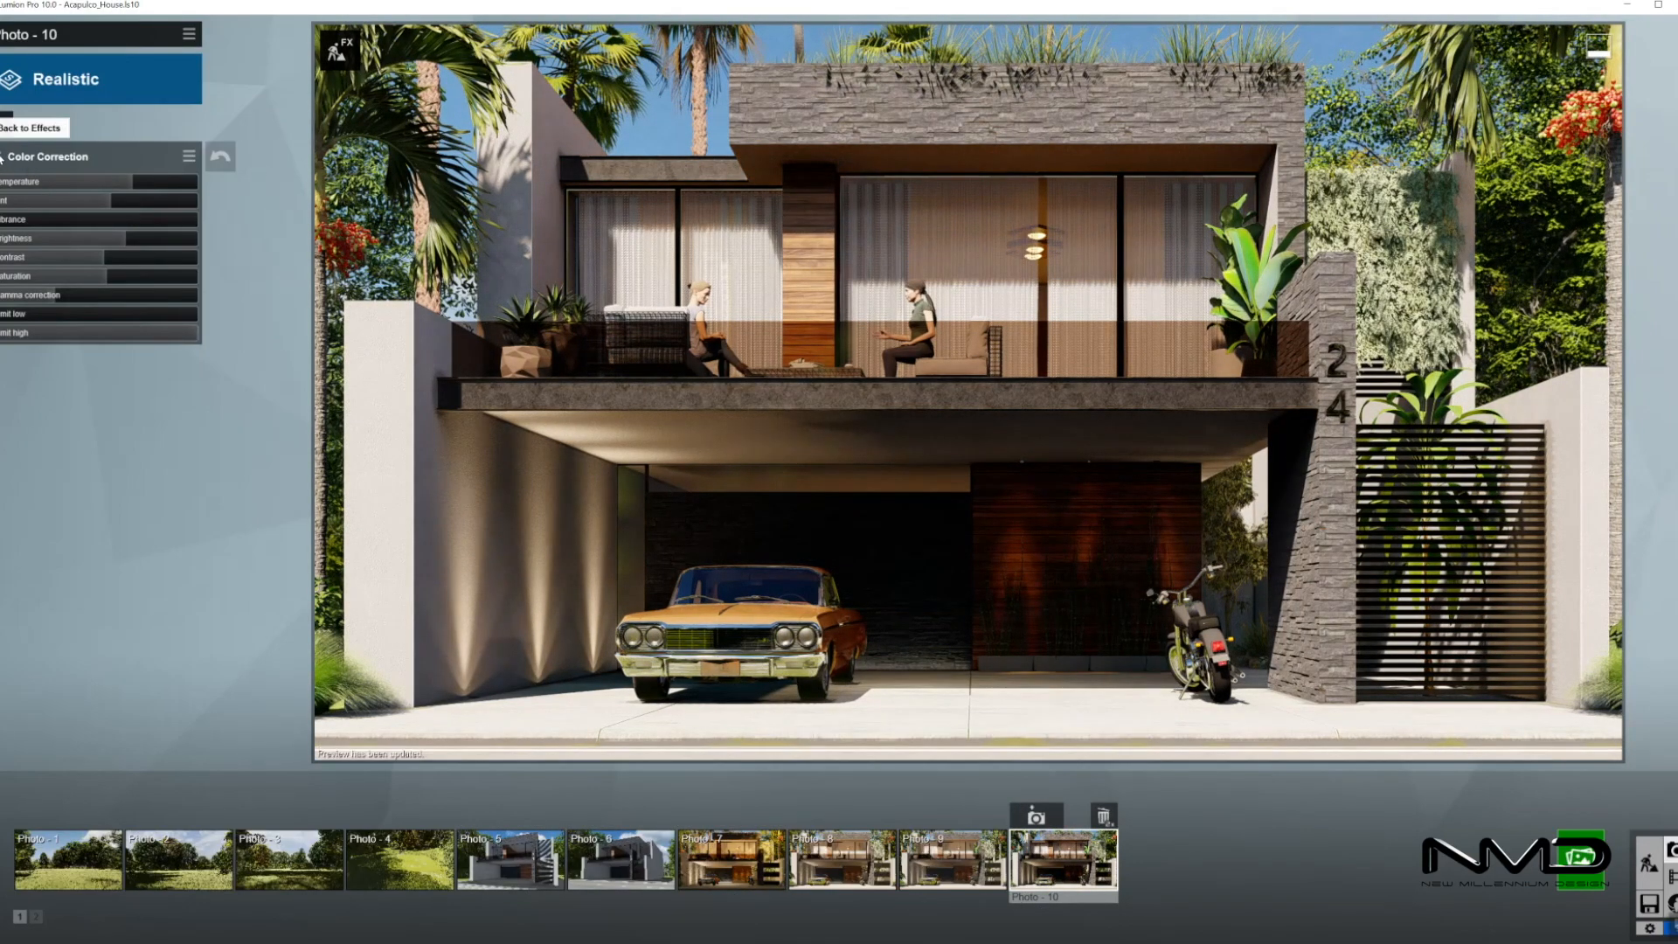
# Open the Exposure effect of Photo - 10 and render the photo
pyautogui.click(4, 156)
pyautogui.click(71, 250)
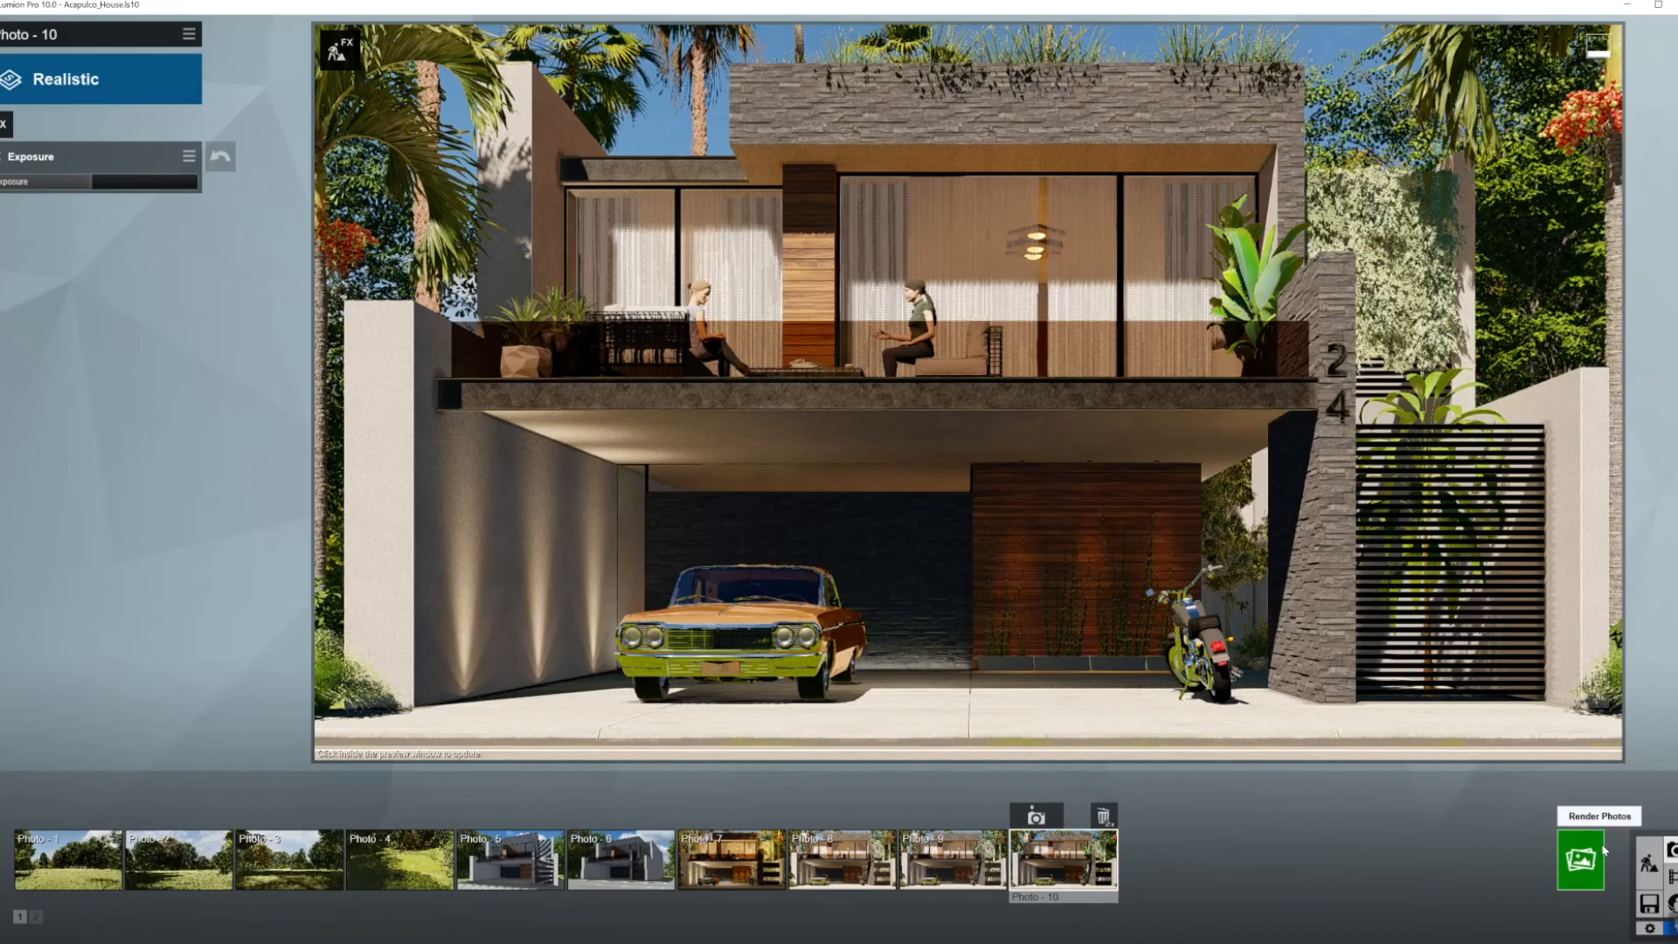
pyautogui.click(1584, 720)
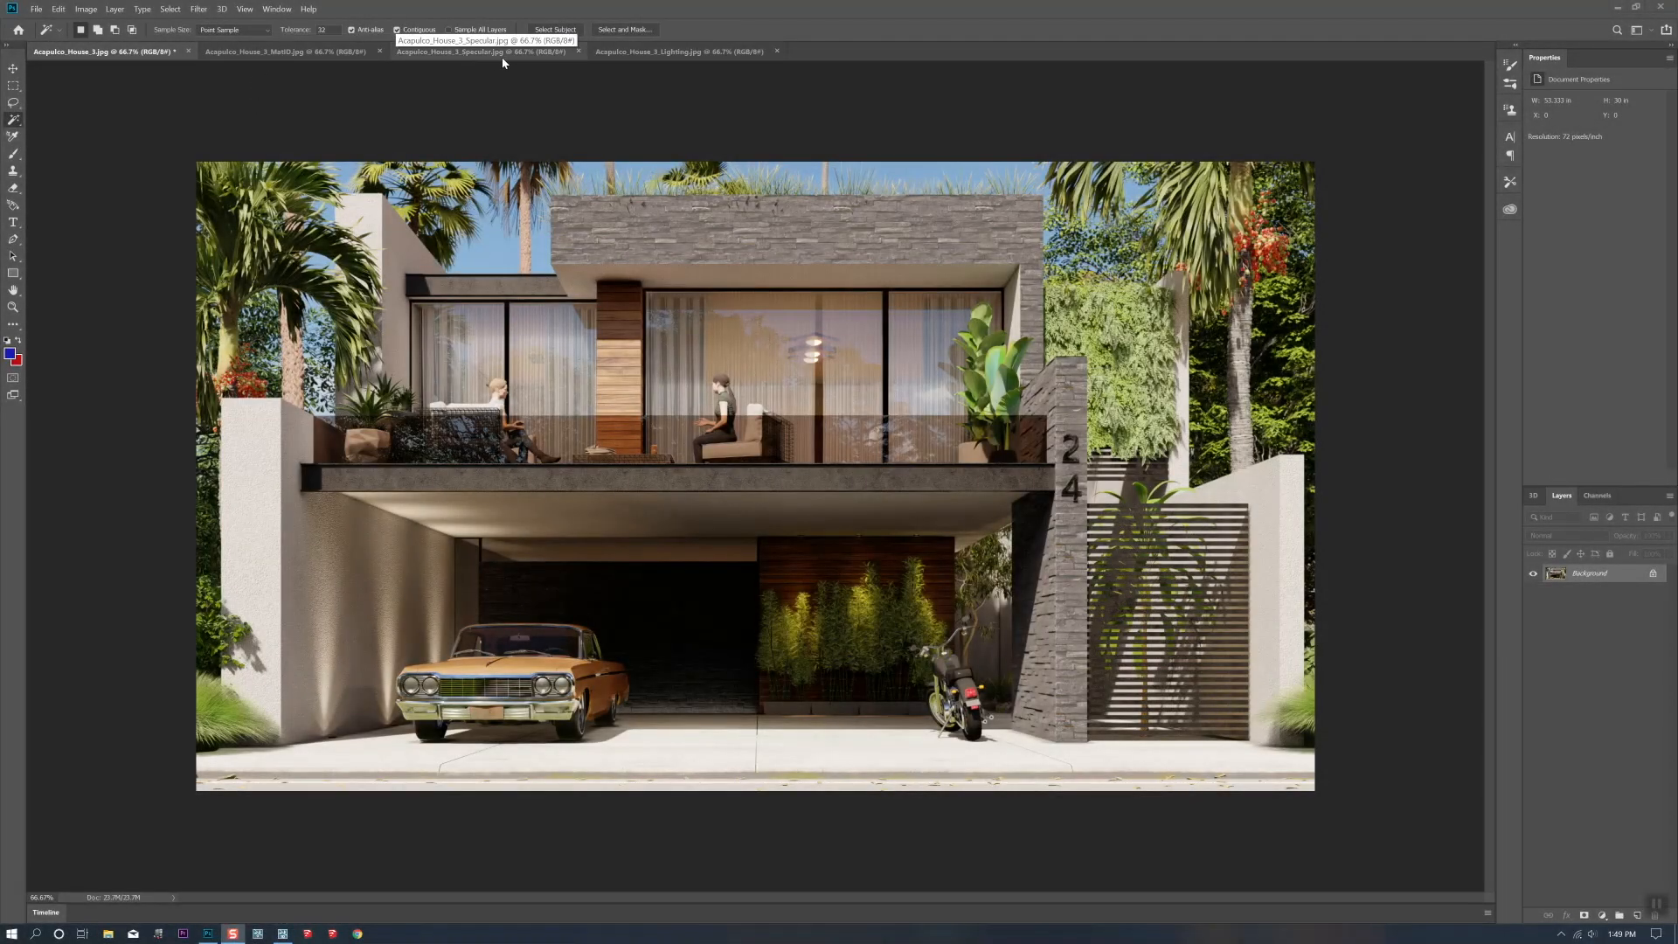
# In Photoshop, copy the Acapulco_House_3_Specular.jpg image into Acapulco_House_3.jpg as a new layer aligned over the render
pyautogui.click(506, 57)
pyautogui.click(13, 68)
pyautogui.moveTo(428, 253); pyautogui.dragTo(889, 491)
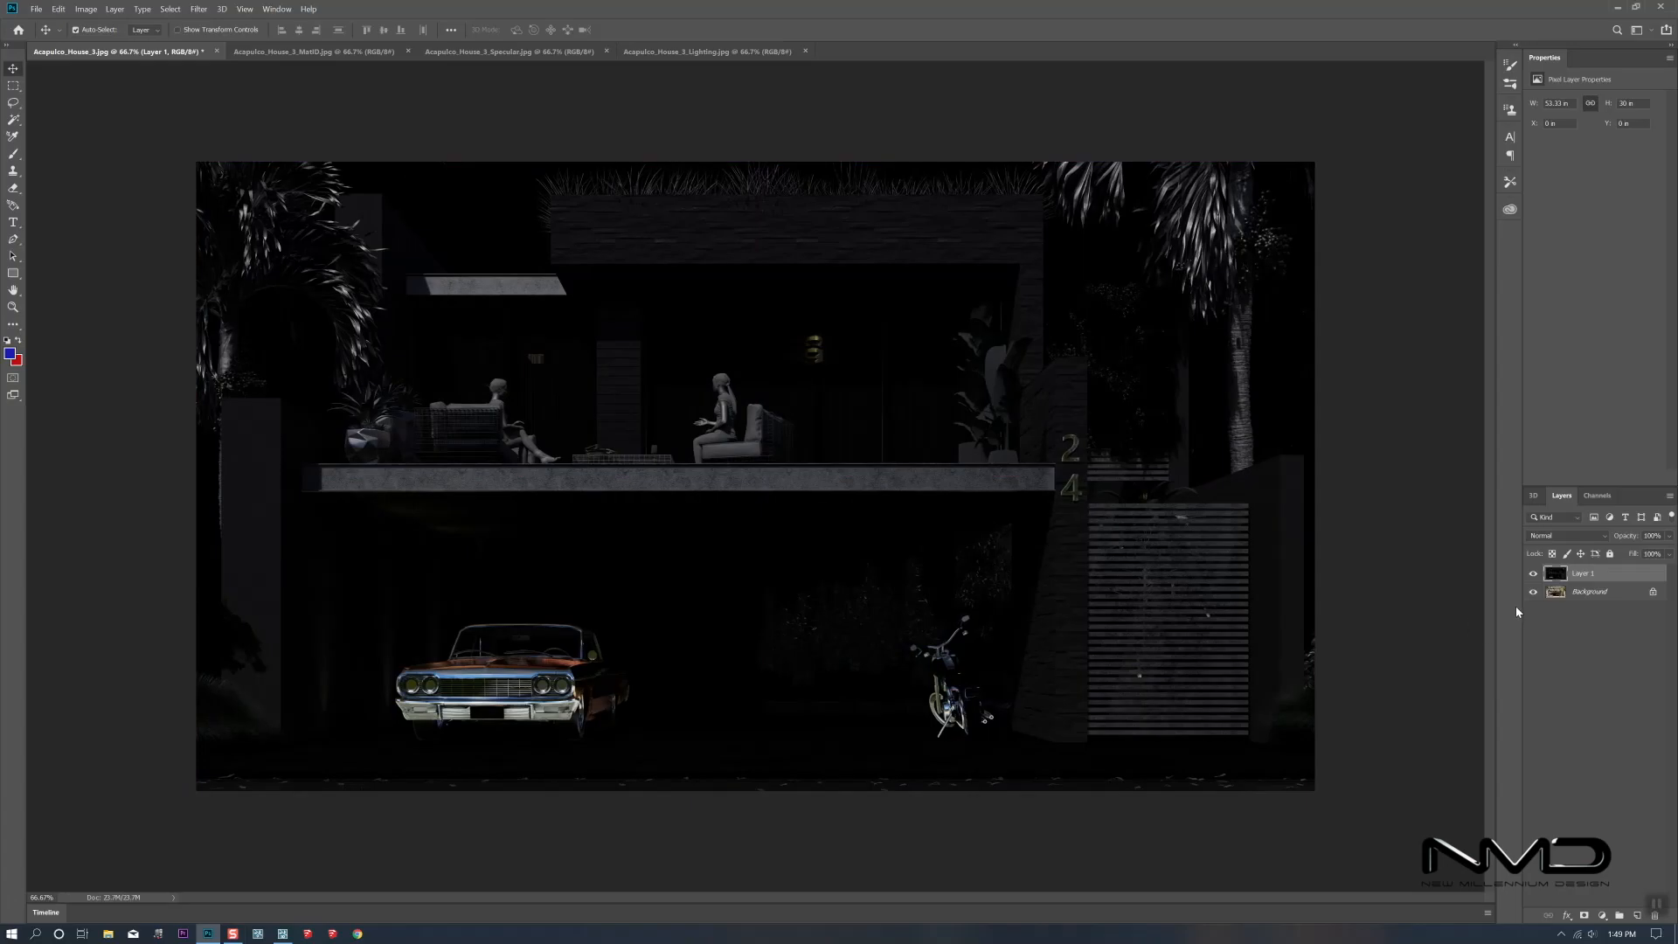
# Set the specular layer to Screen blending with about 78% opacity and compare the image with and without it
pyautogui.click(1559, 535)
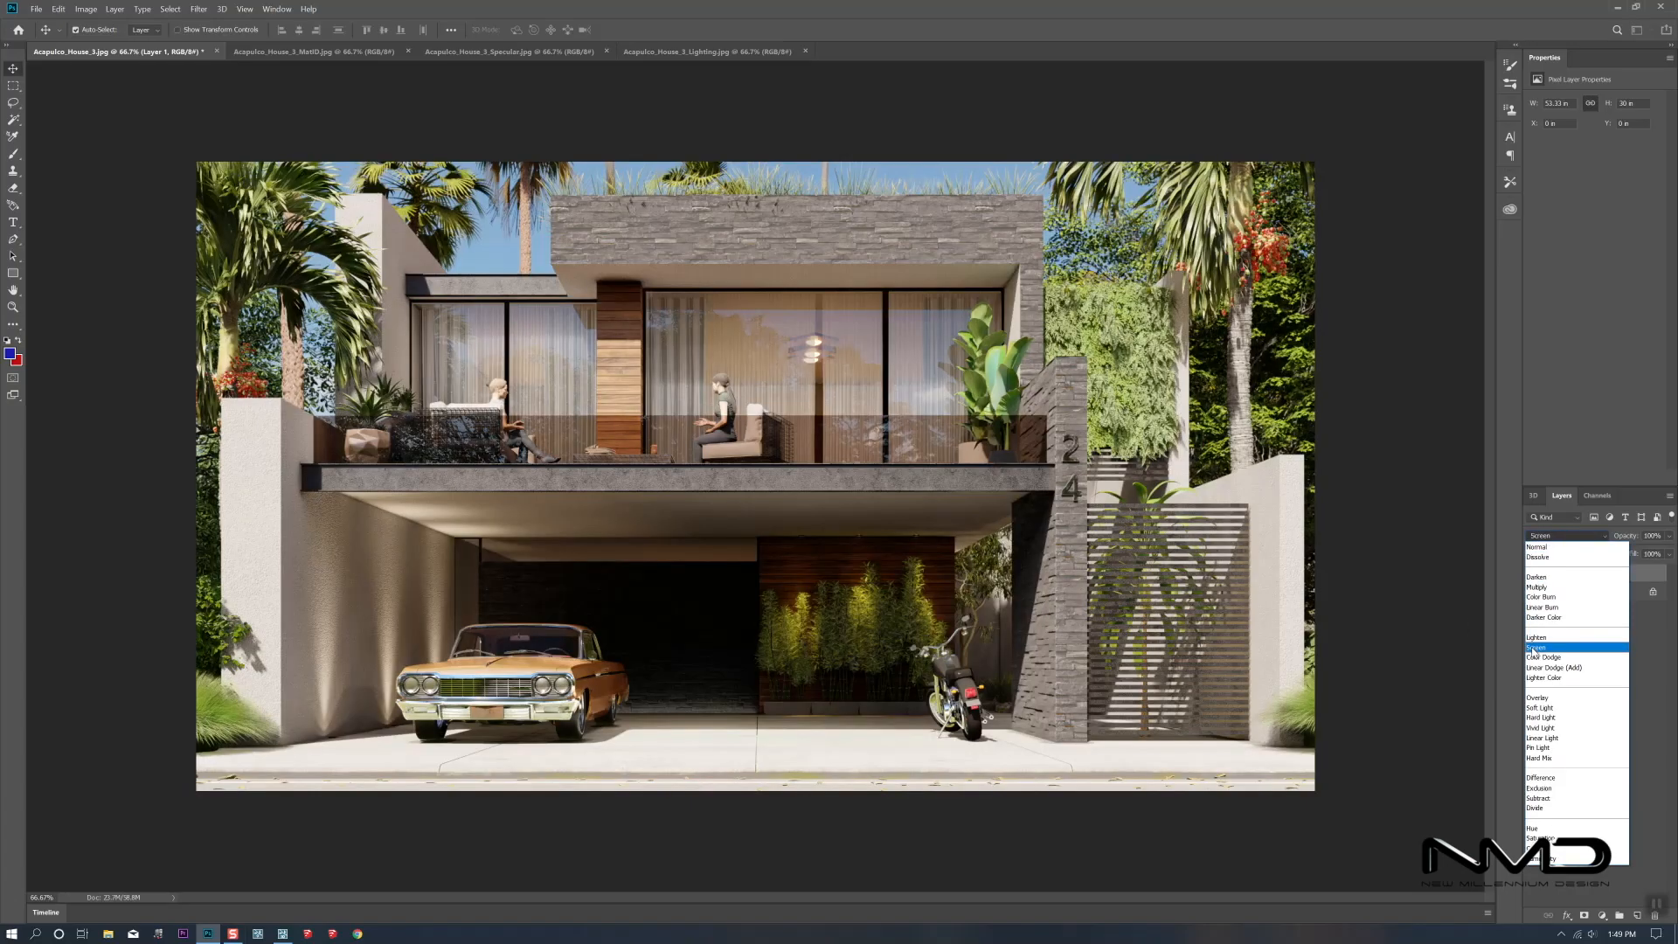
pyautogui.click(1572, 646)
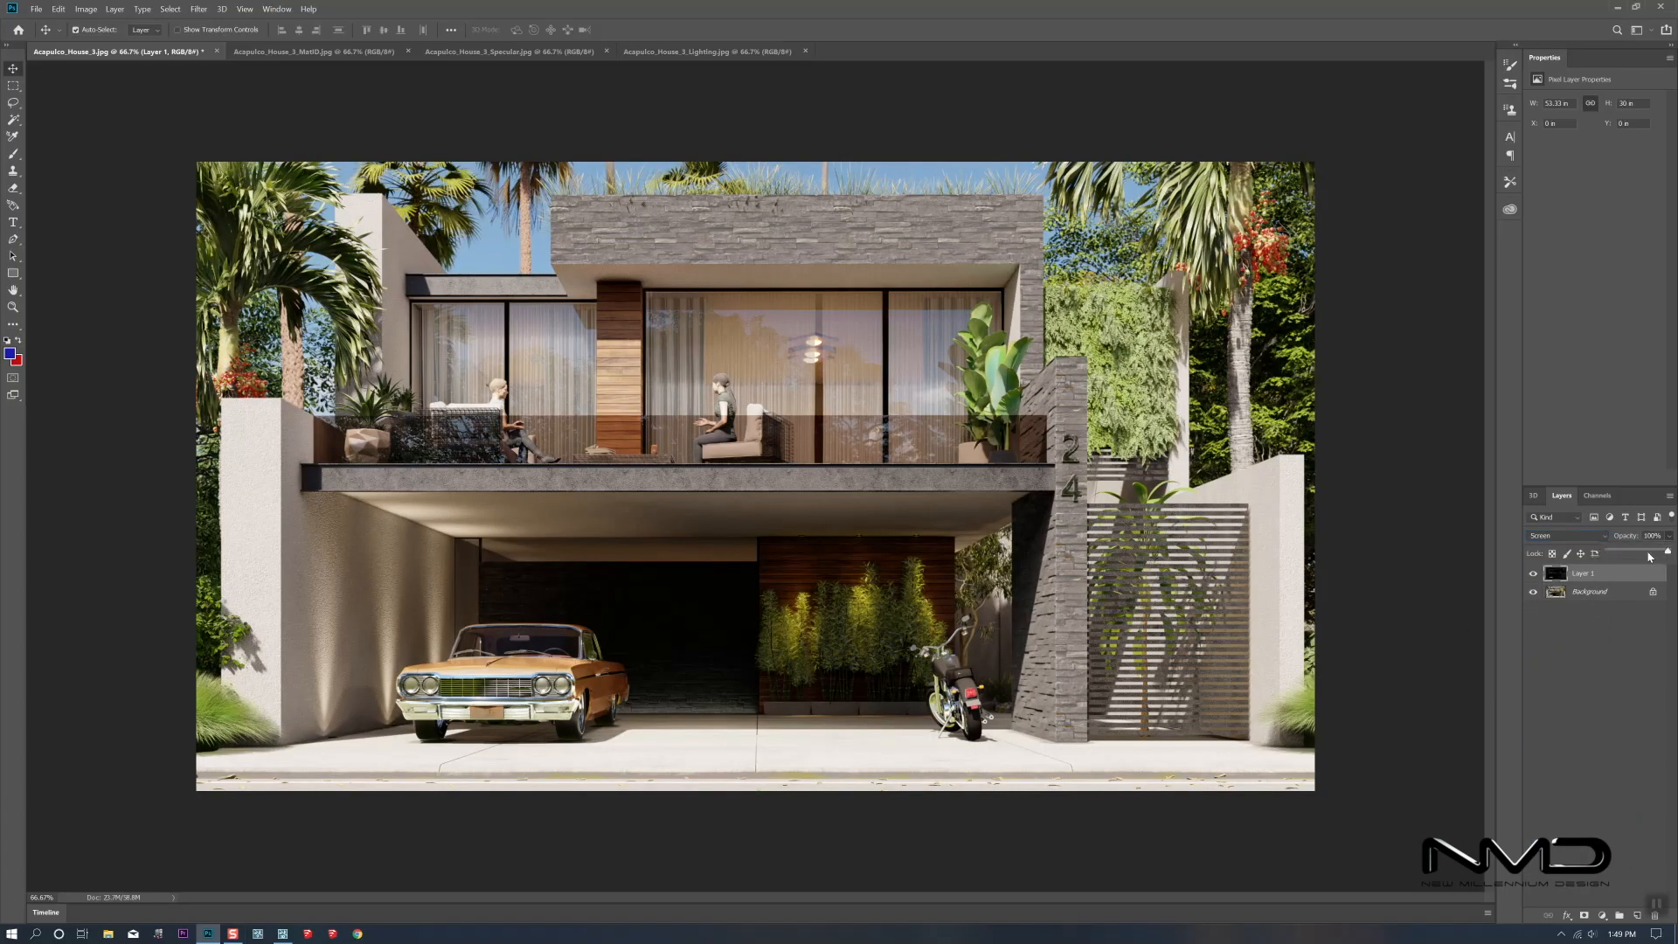
pyautogui.click(1648, 553)
pyautogui.click(1533, 575)
pyautogui.click(1533, 575)
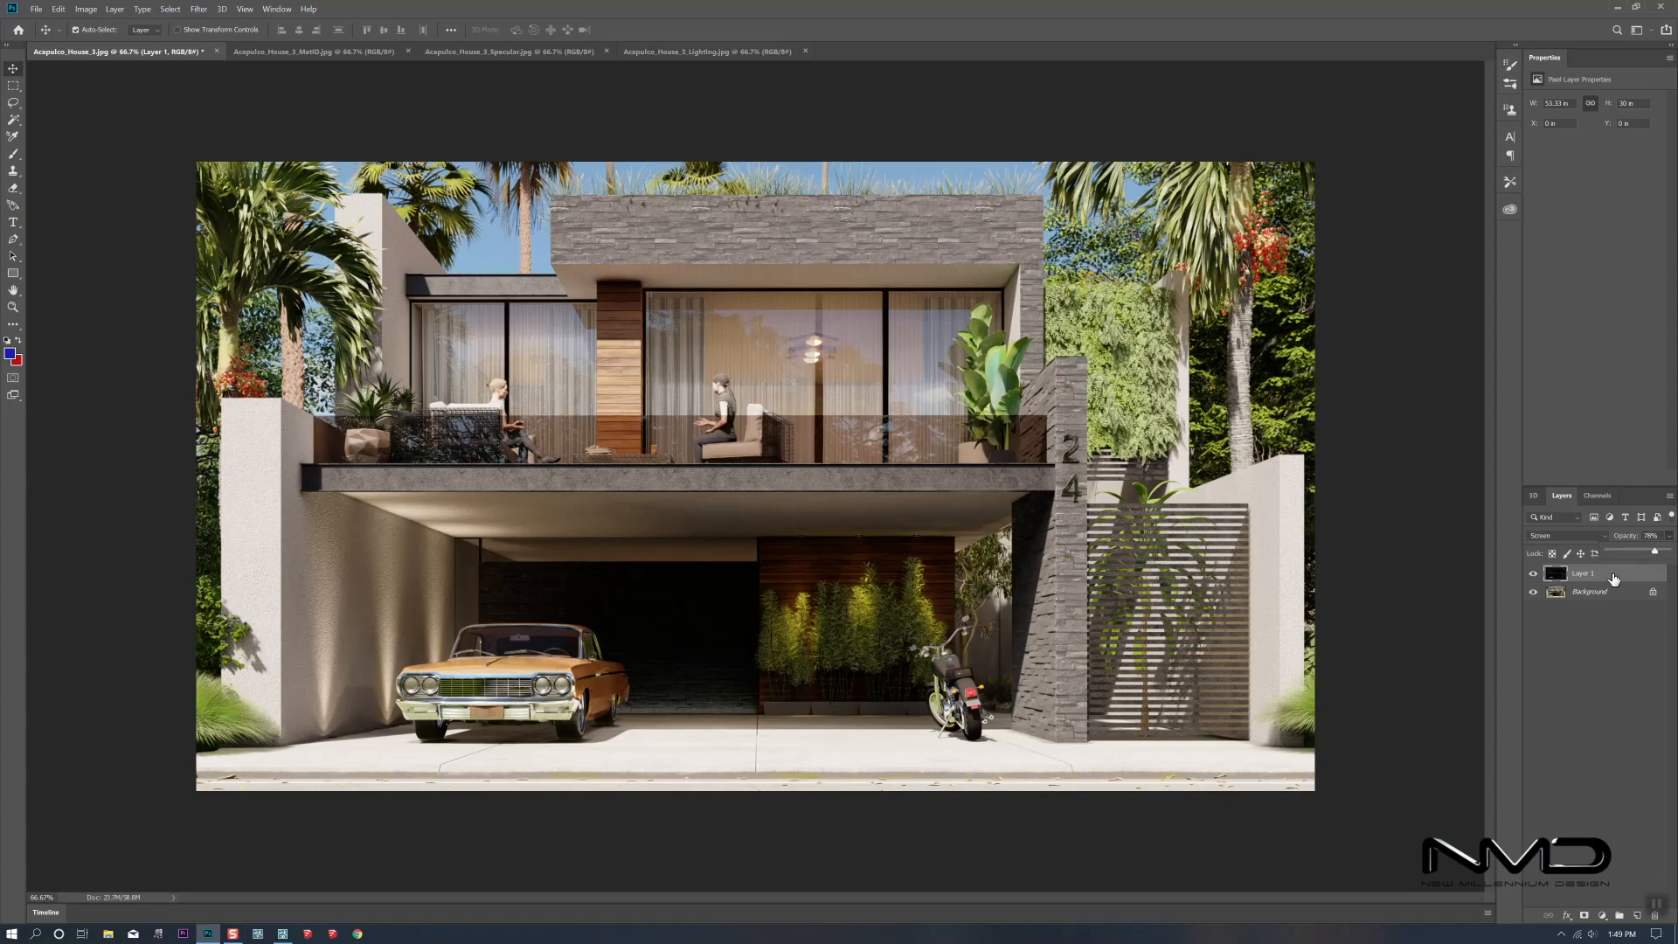
# Merge the specular layer with the Background layer
pyautogui.keyDown('shift'); pyautogui.click(1596, 595); pyautogui.keyUp('shift')
pyautogui.rightClick(1596, 596)
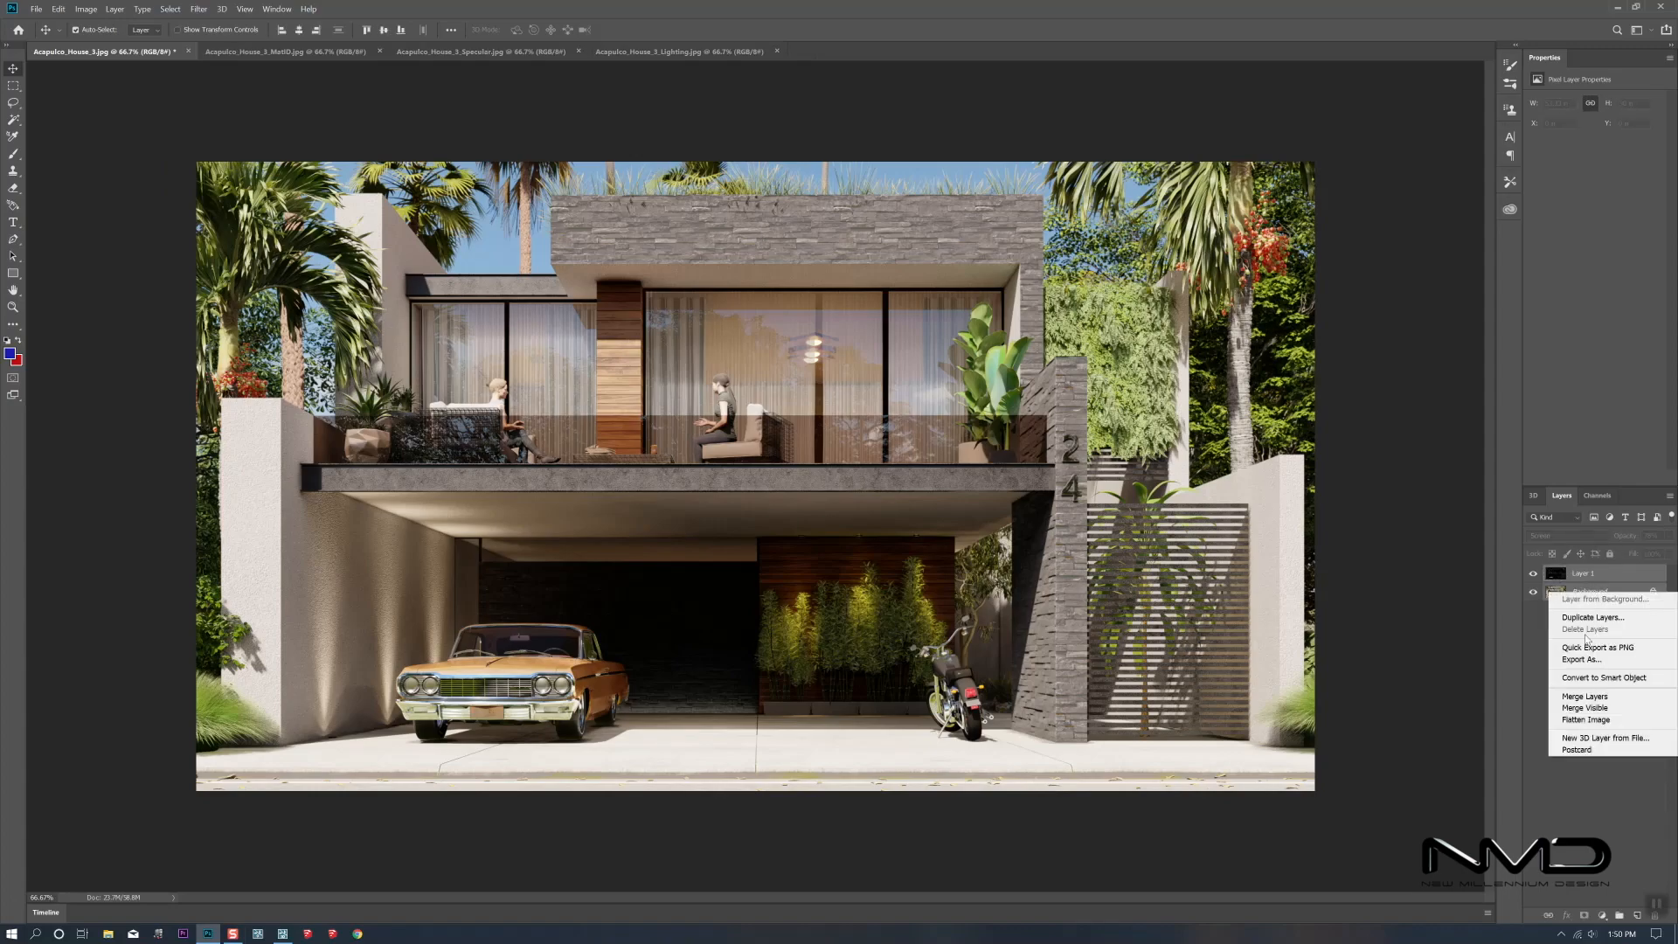
pyautogui.click(1588, 696)
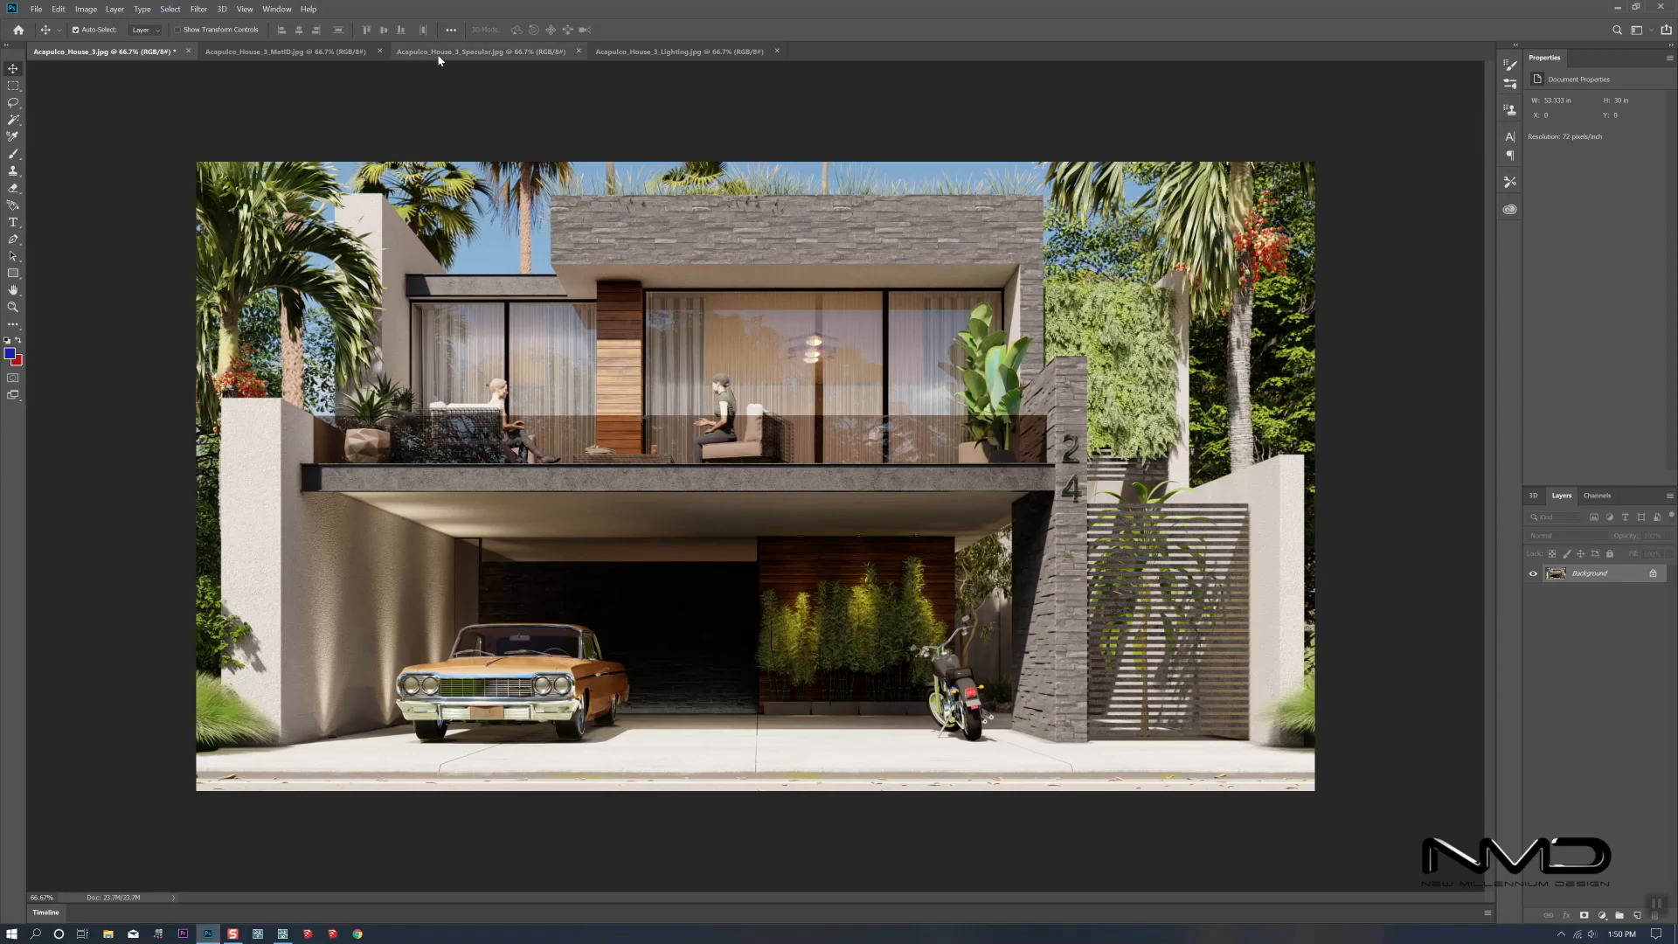
# Copy the Acapulco_House_3_Lighting.jpg image into Acapulco_House_3.jpg as a new layer, blended with Soft Light at about 29% opacity
pyautogui.click(685, 52)
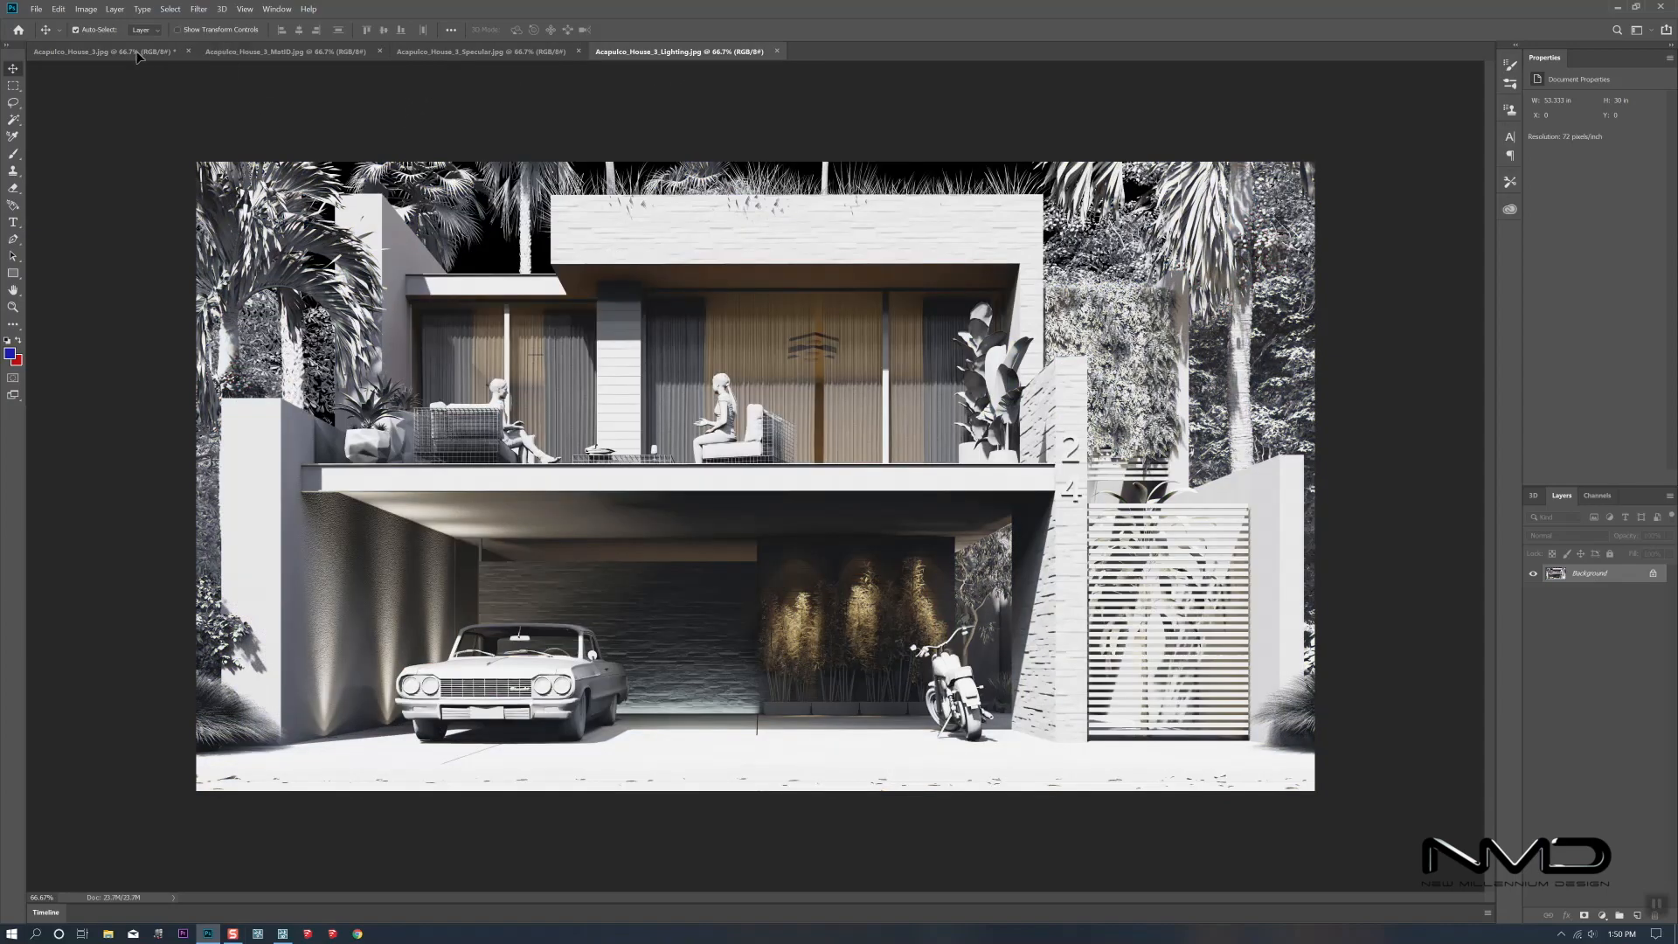
pyautogui.moveTo(133, 55); pyautogui.dragTo(848, 410)
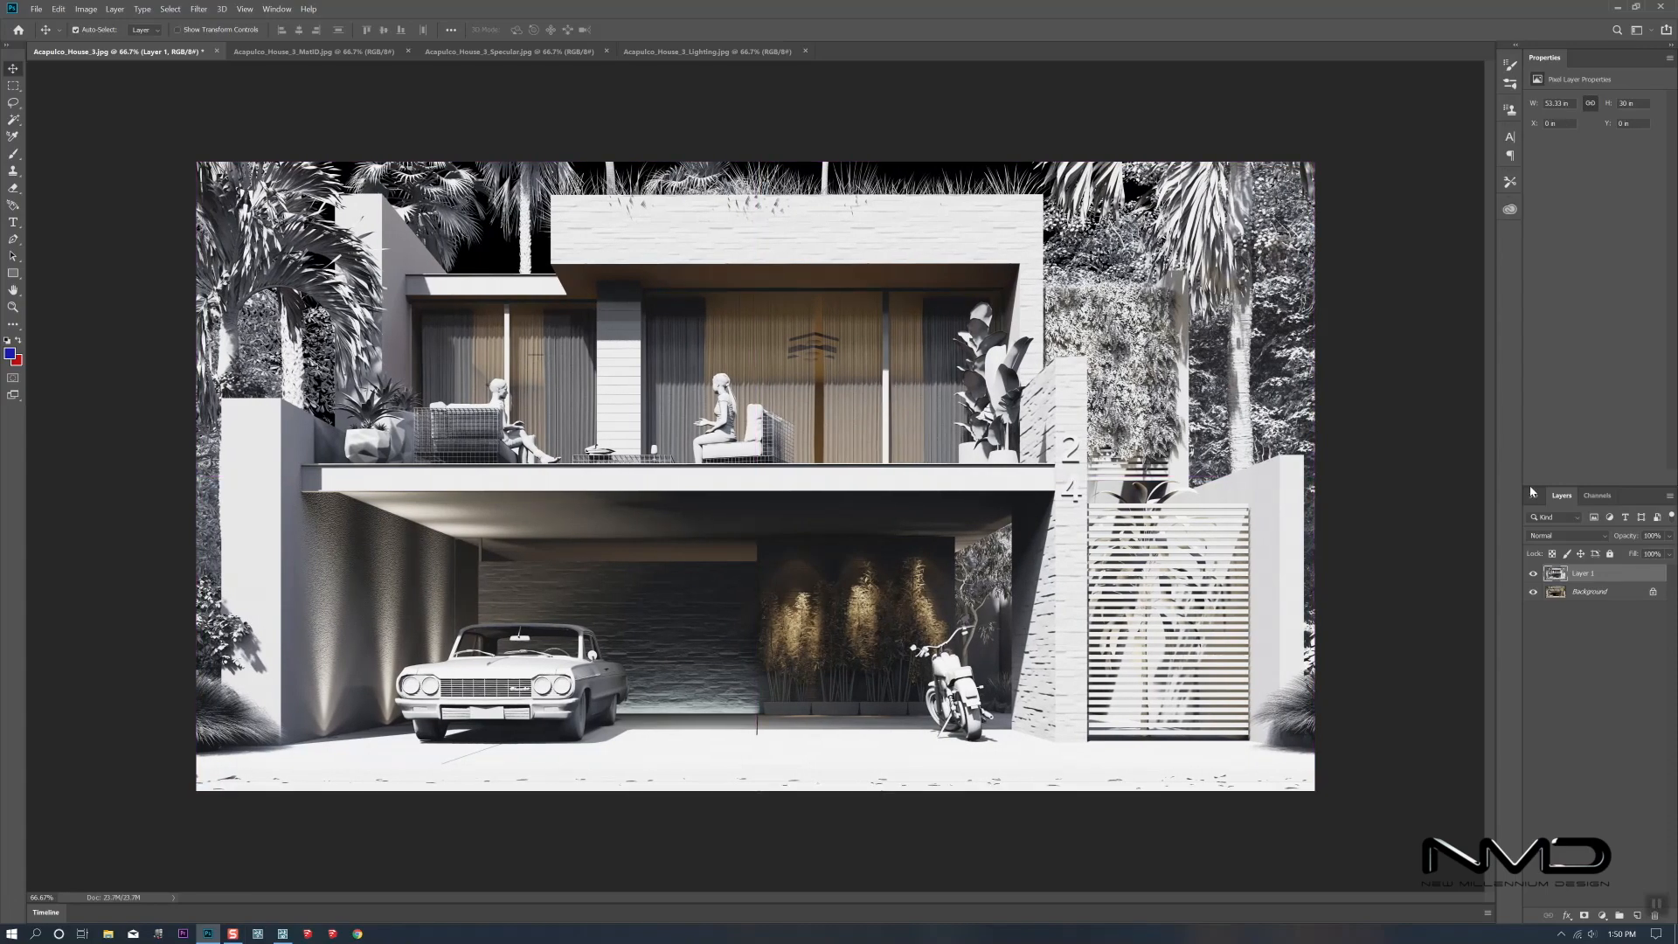
pyautogui.click(1564, 536)
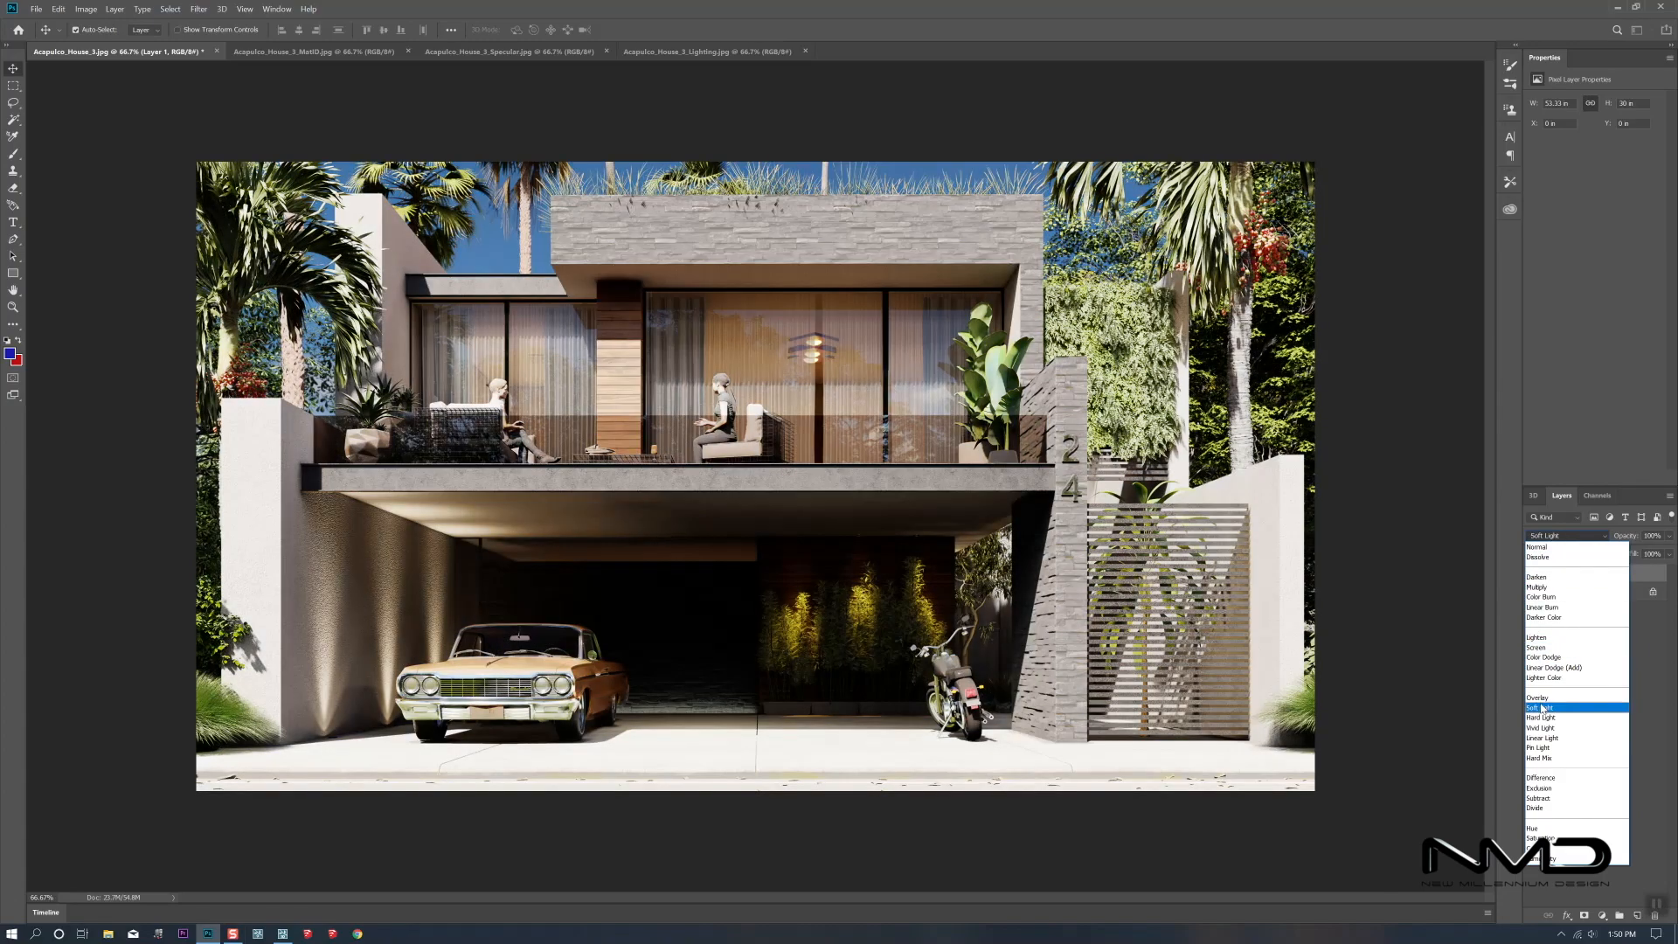
pyautogui.click(1539, 708)
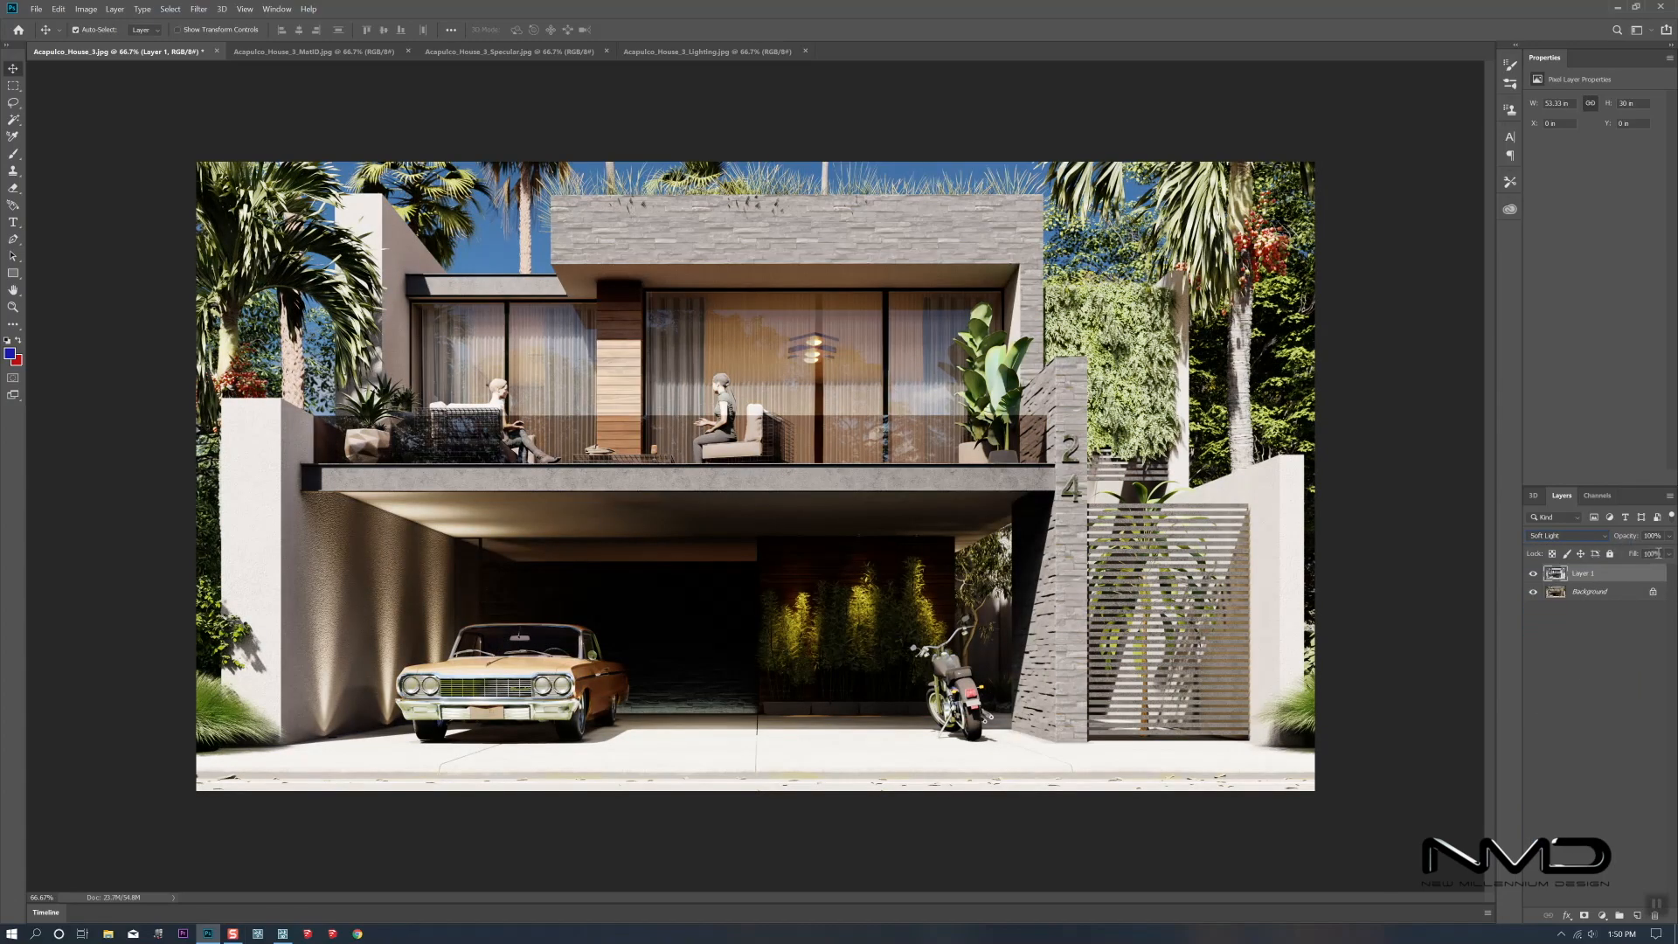
pyautogui.moveTo(1642, 552); pyautogui.dragTo(1623, 552)
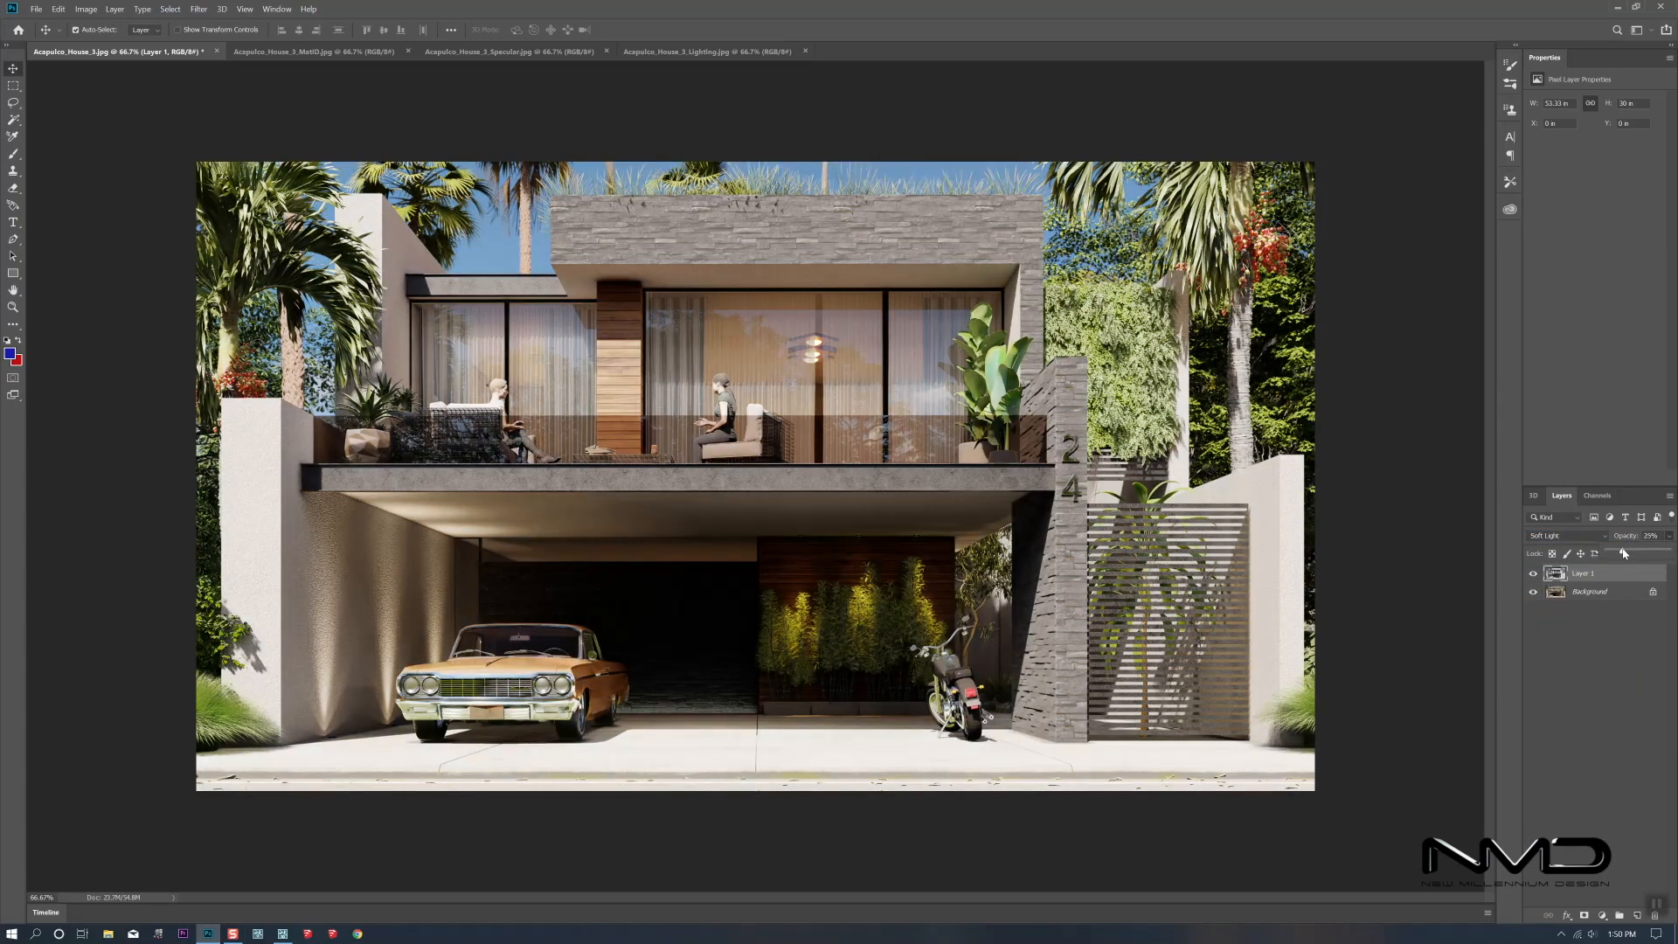
# Merge the lighting layer with the Background layer
pyautogui.click(1549, 573)
pyautogui.keyDown('shift'); pyautogui.click(1594, 593); pyautogui.keyUp('shift')
pyautogui.rightClick(1593, 593)
pyautogui.click(1588, 695)
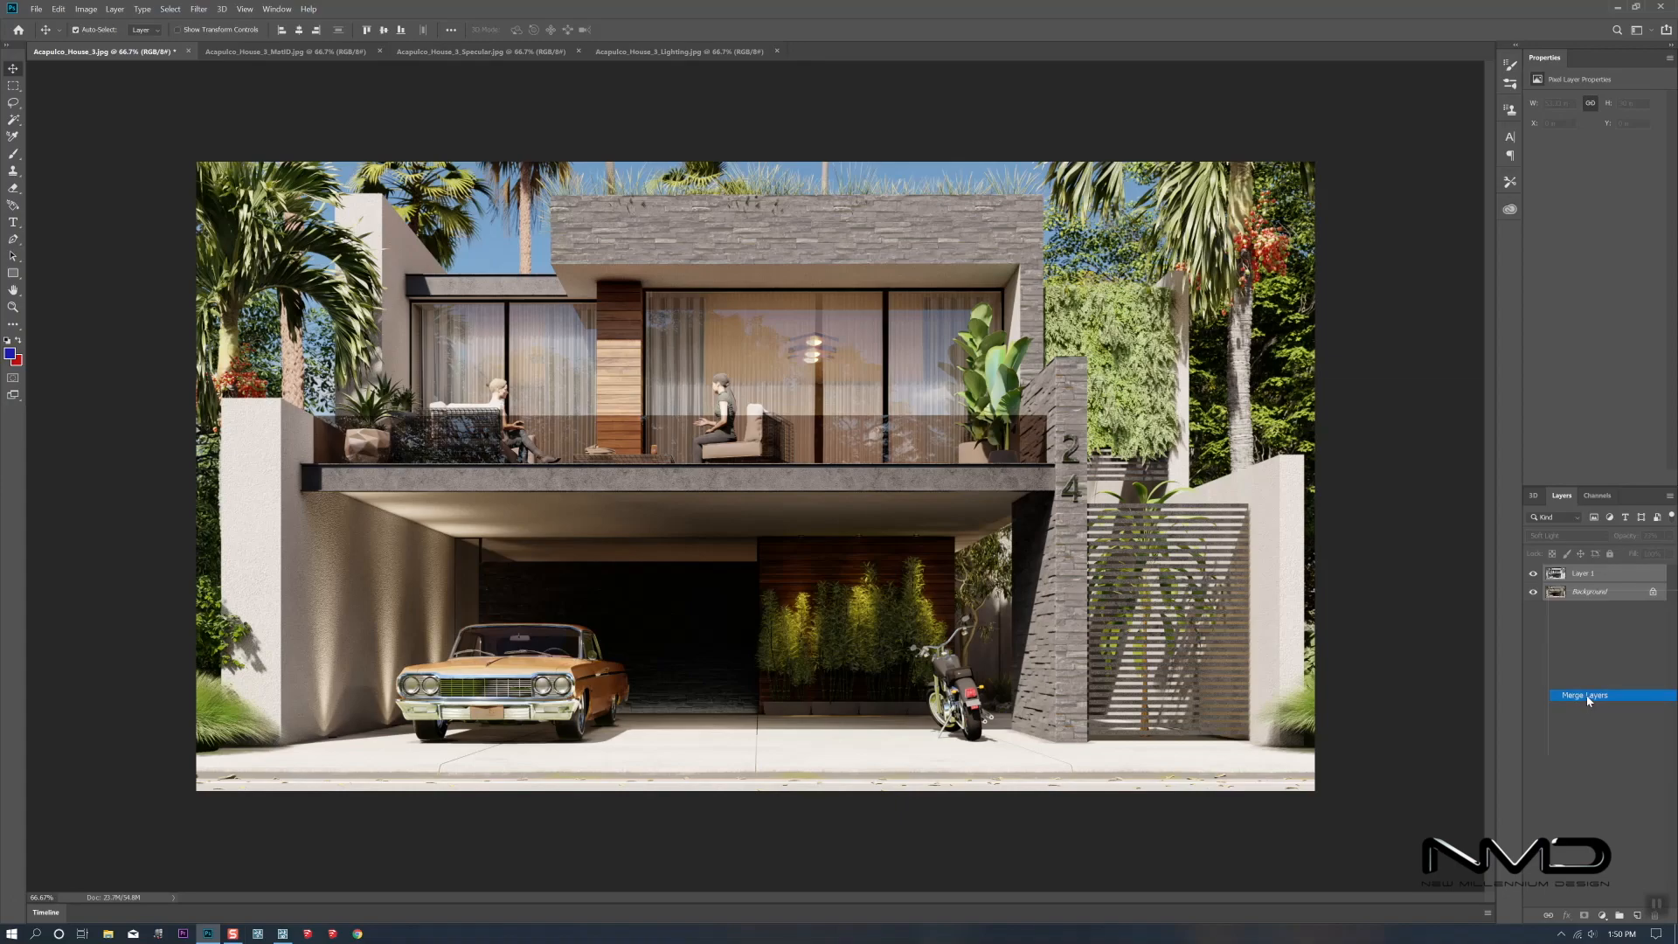
# Duplicate the Background layer and apply the Vivid color preset to the copy in the Camera Raw Filter
pyautogui.moveTo(1590, 579); pyautogui.dragTo(1637, 915)
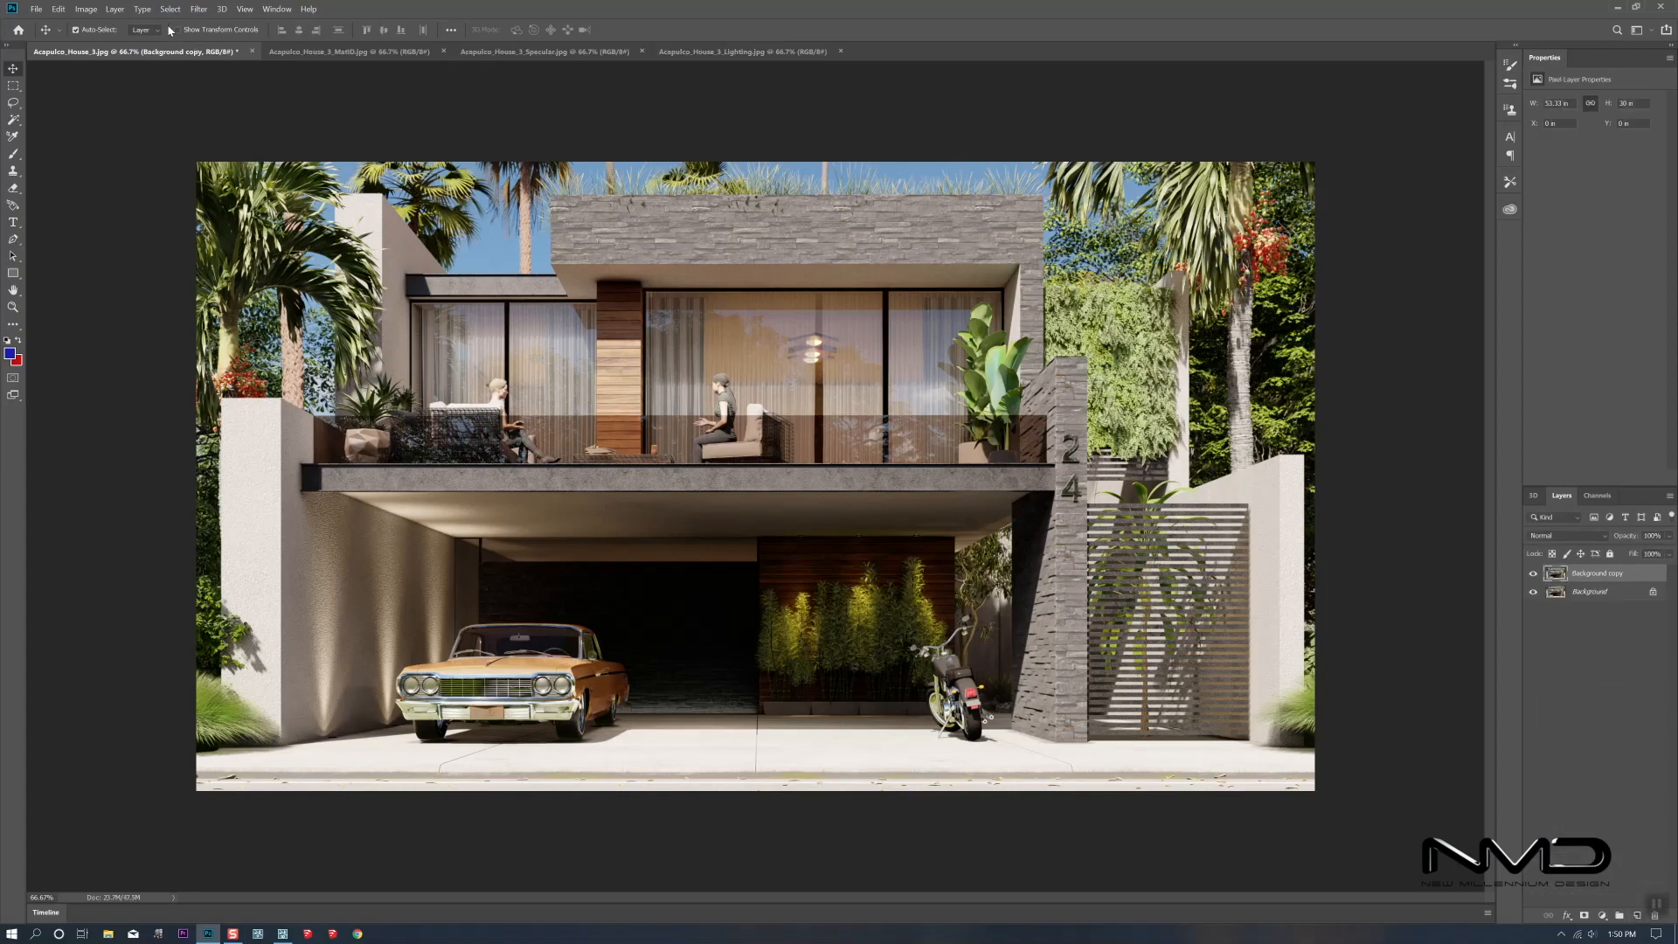
pyautogui.click(197, 11)
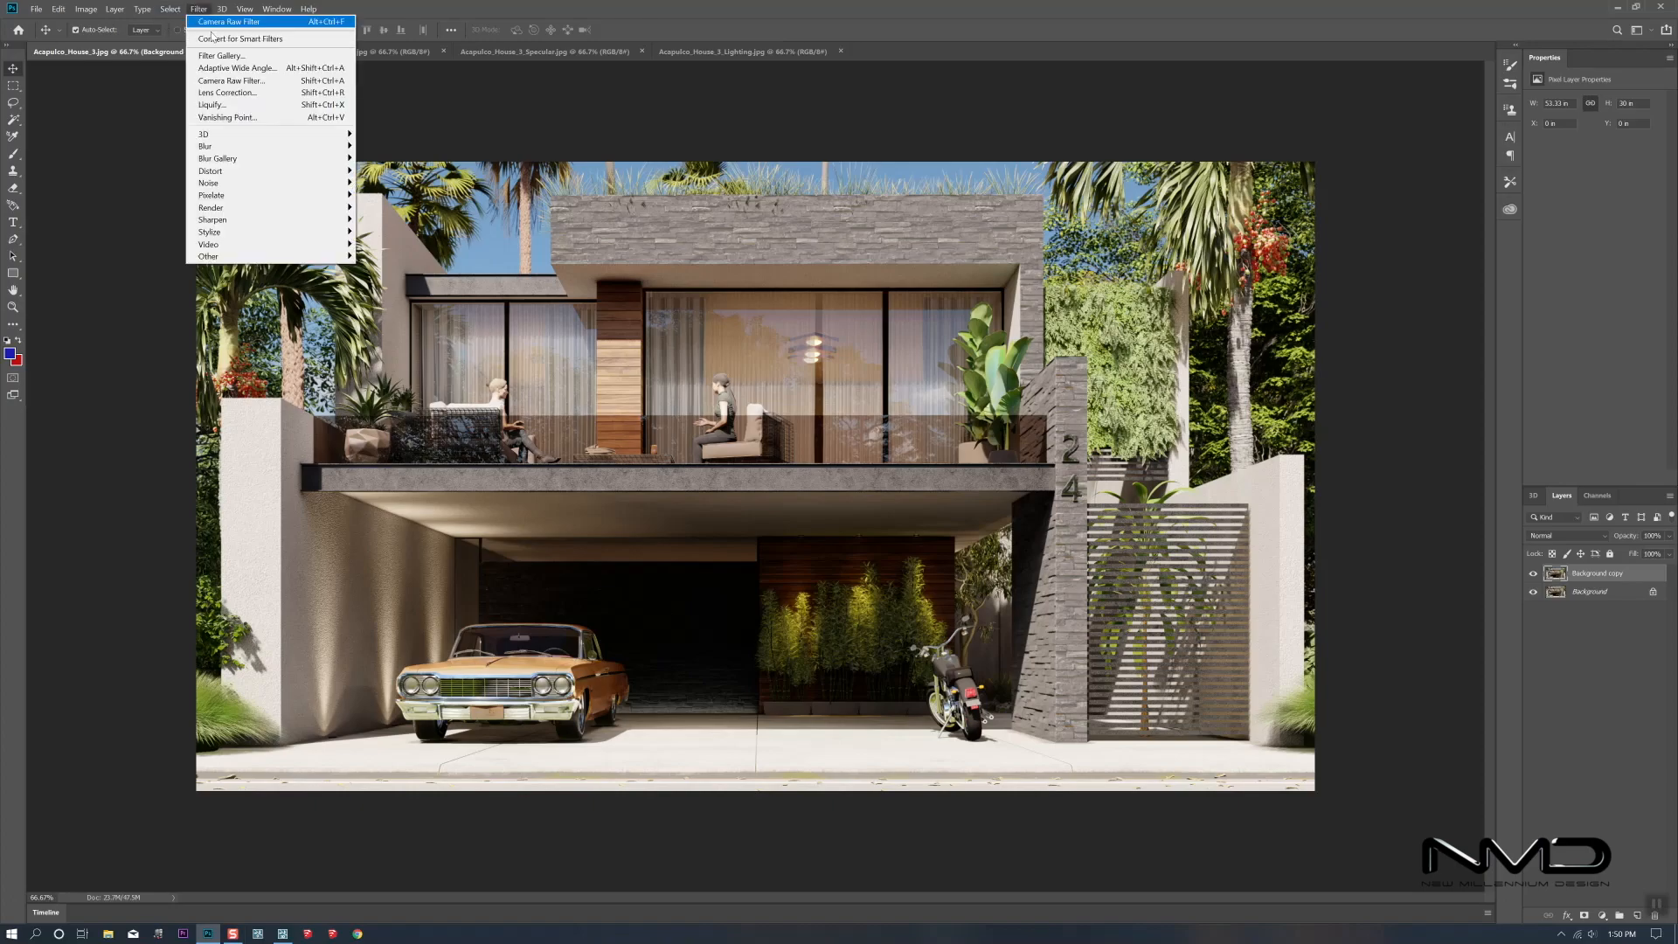
pyautogui.click(253, 80)
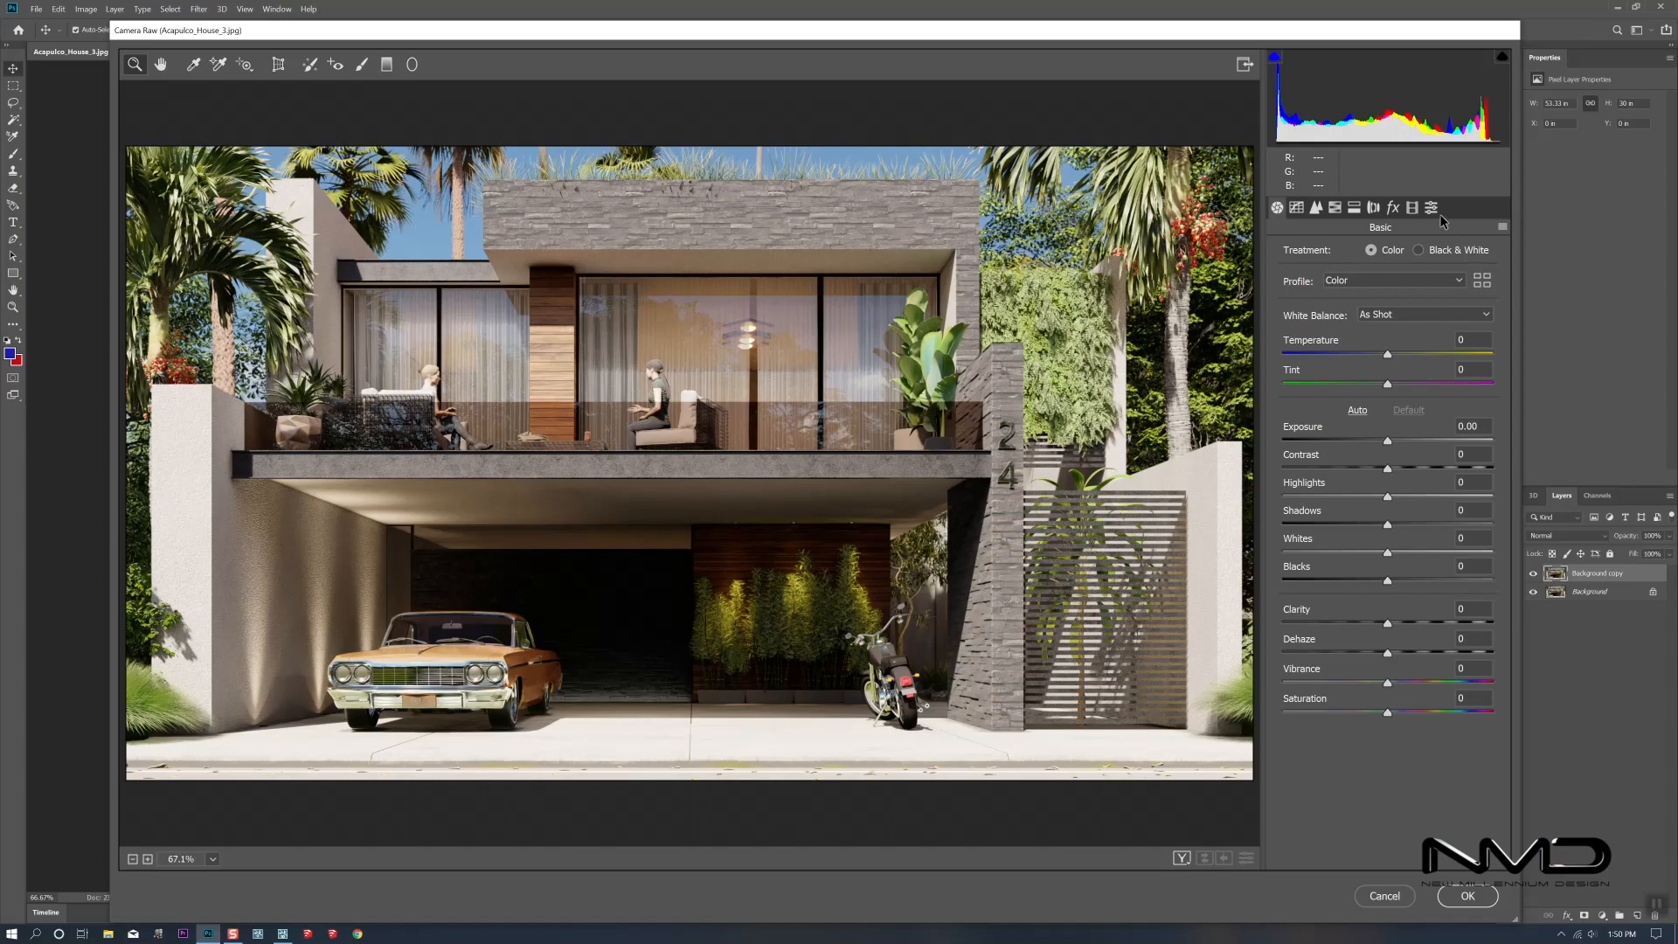
pyautogui.click(1431, 208)
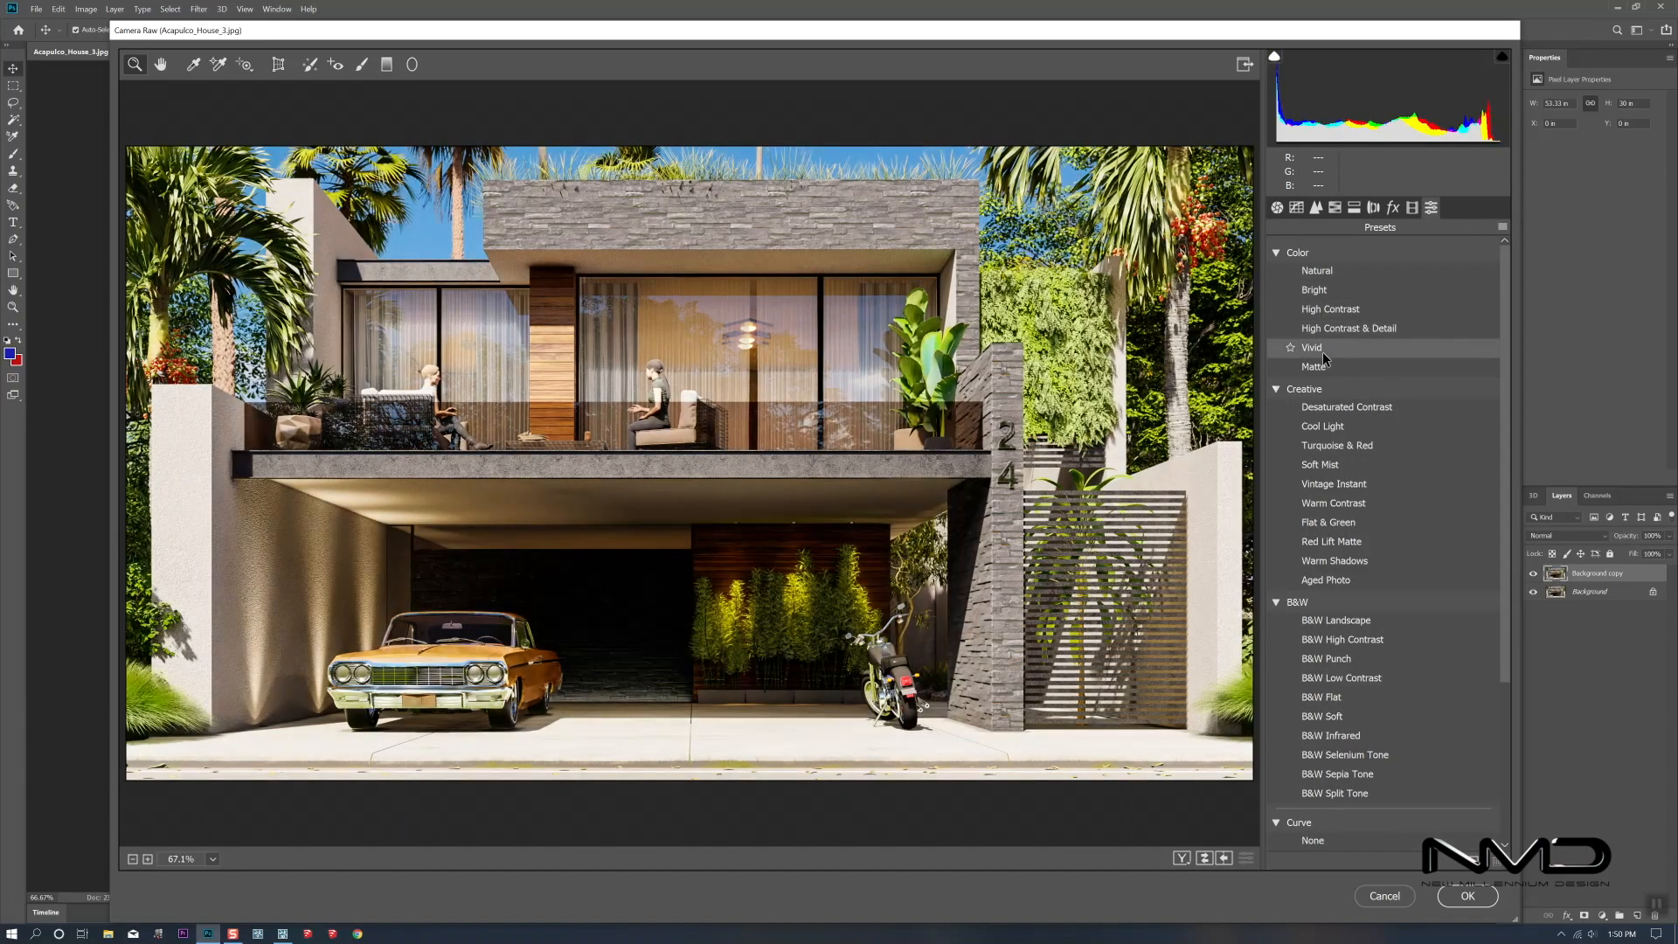
pyautogui.click(1322, 352)
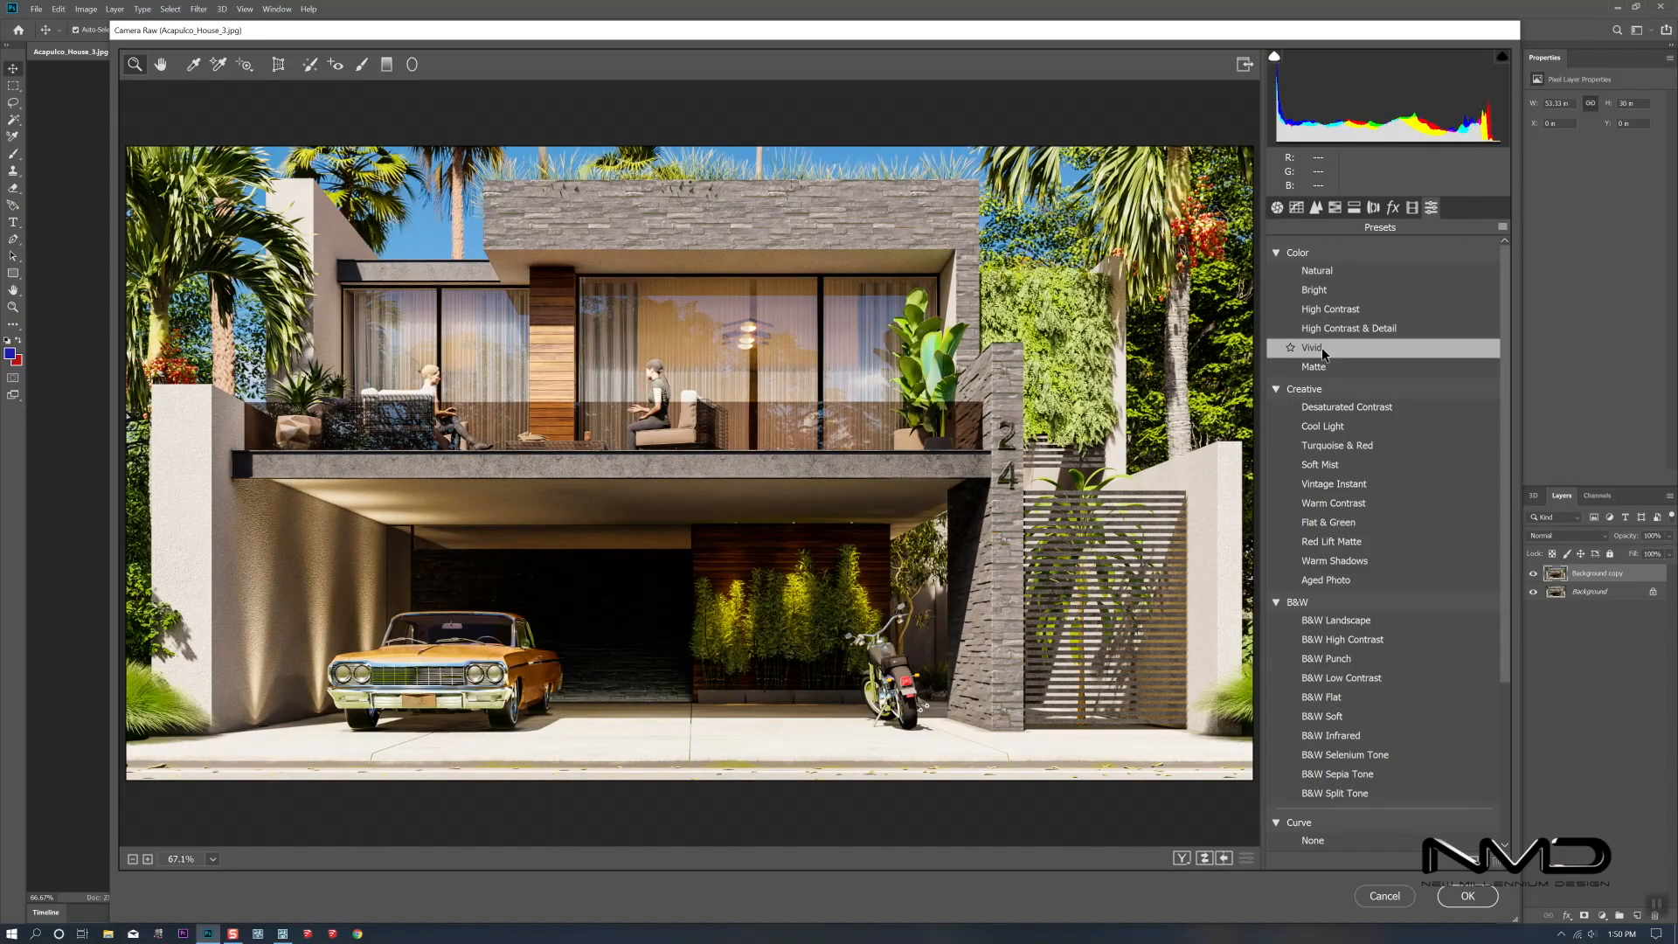
# In the Basic settings, set Clarity to +27, Dehaze +4, Blacks -15, Shadows +33, Highlights -61 and Whites +42
pyautogui.click(1275, 208)
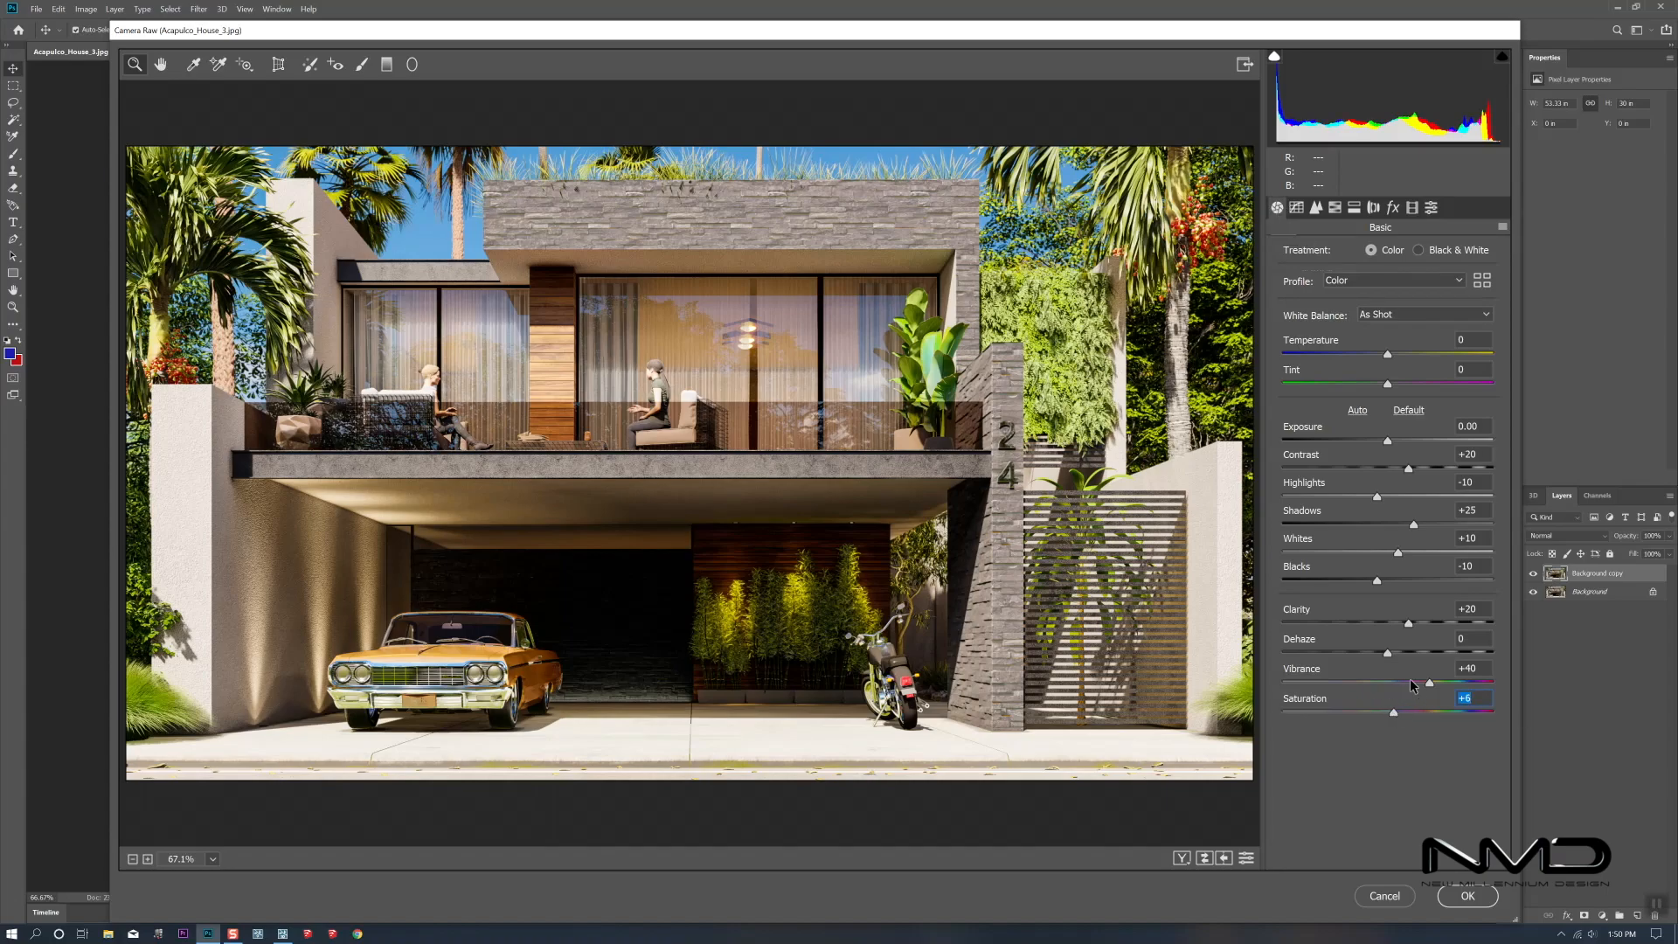
pyautogui.moveTo(1410, 621); pyautogui.dragTo(1394, 654)
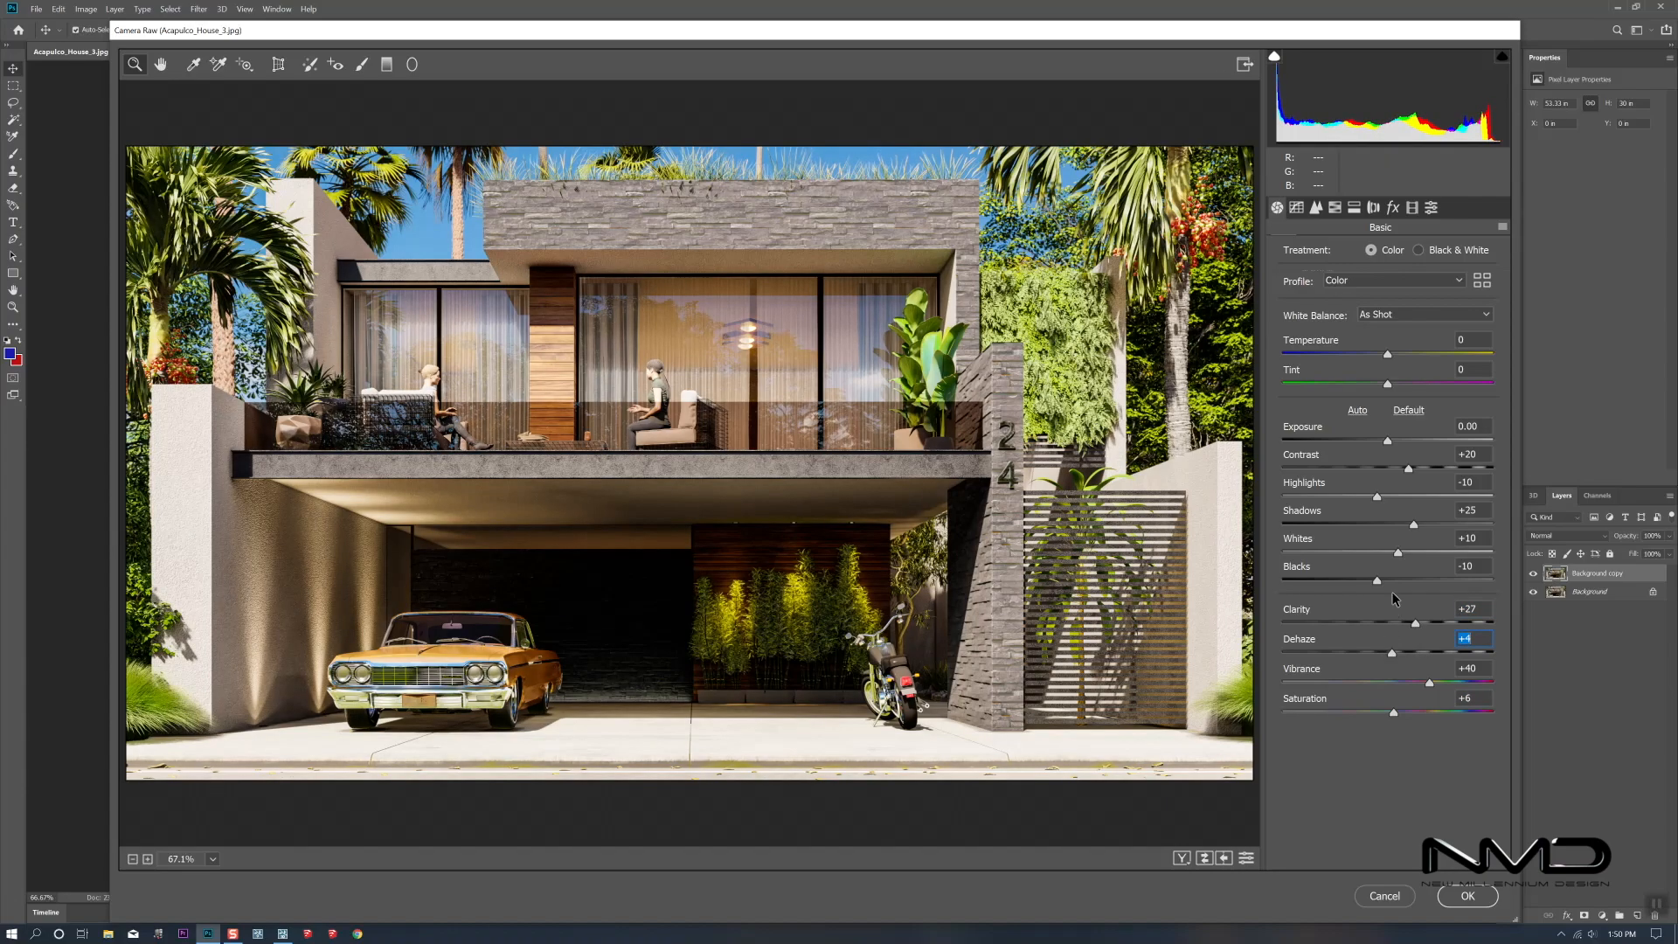
pyautogui.moveTo(1384, 582); pyautogui.dragTo(1377, 579)
pyautogui.moveTo(1414, 523); pyautogui.dragTo(1323, 490)
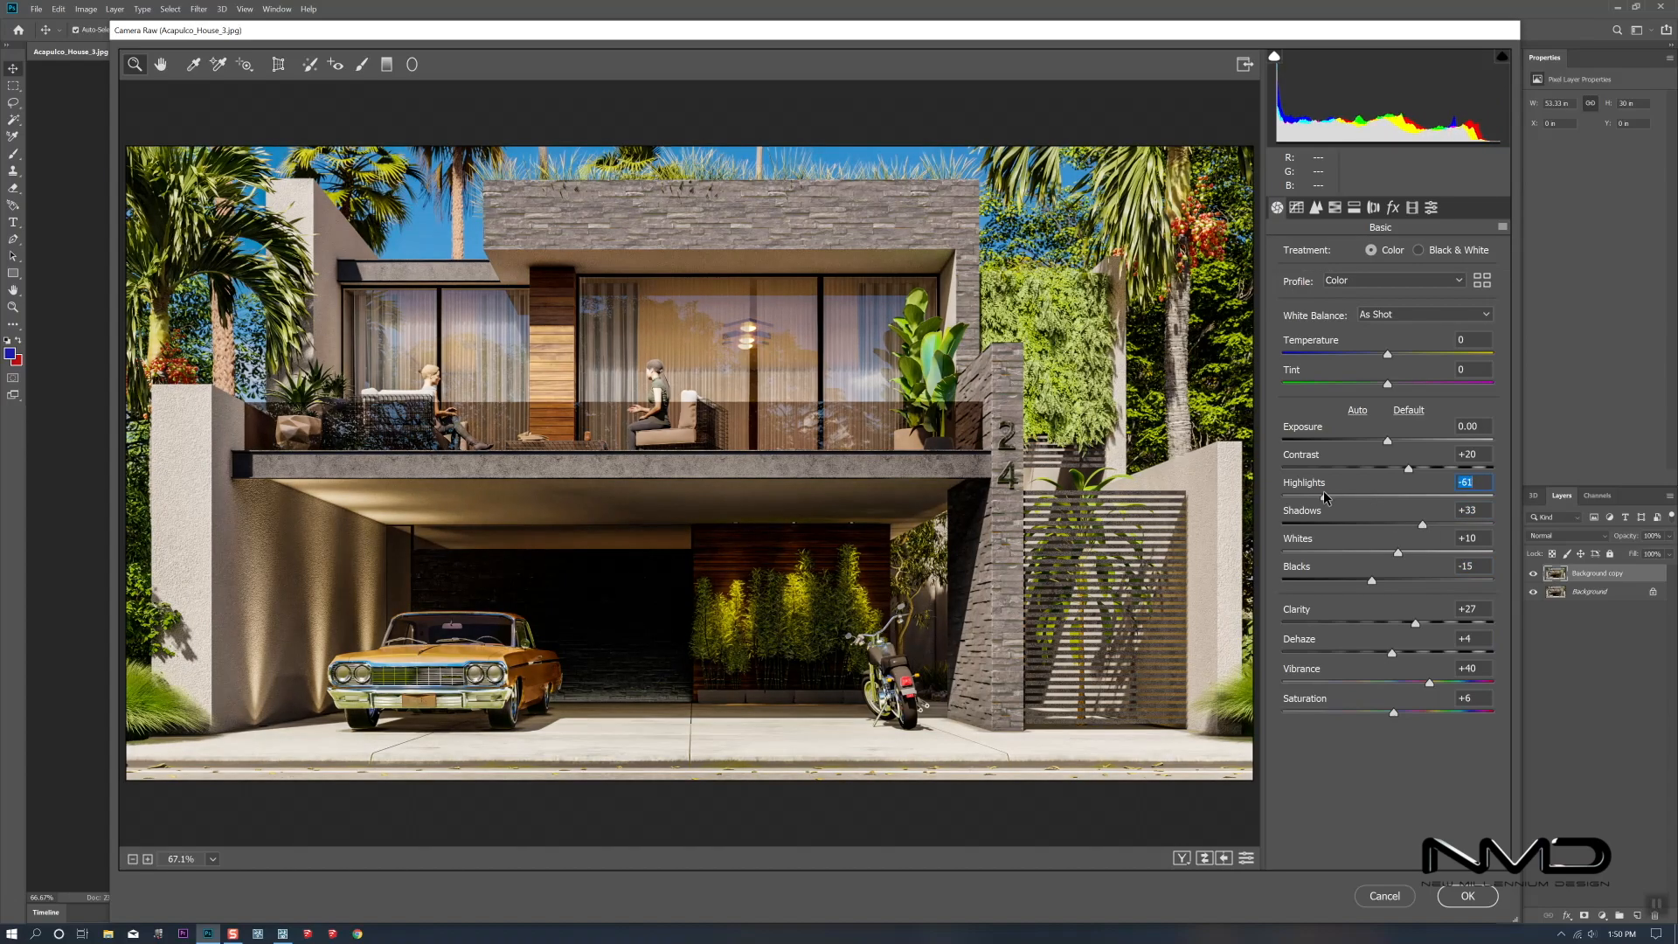
pyautogui.moveTo(1398, 553)
pyautogui.mouseDown()
pyautogui.moveTo(1443, 554)
pyautogui.moveTo(1428, 556)
pyautogui.mouseUp()
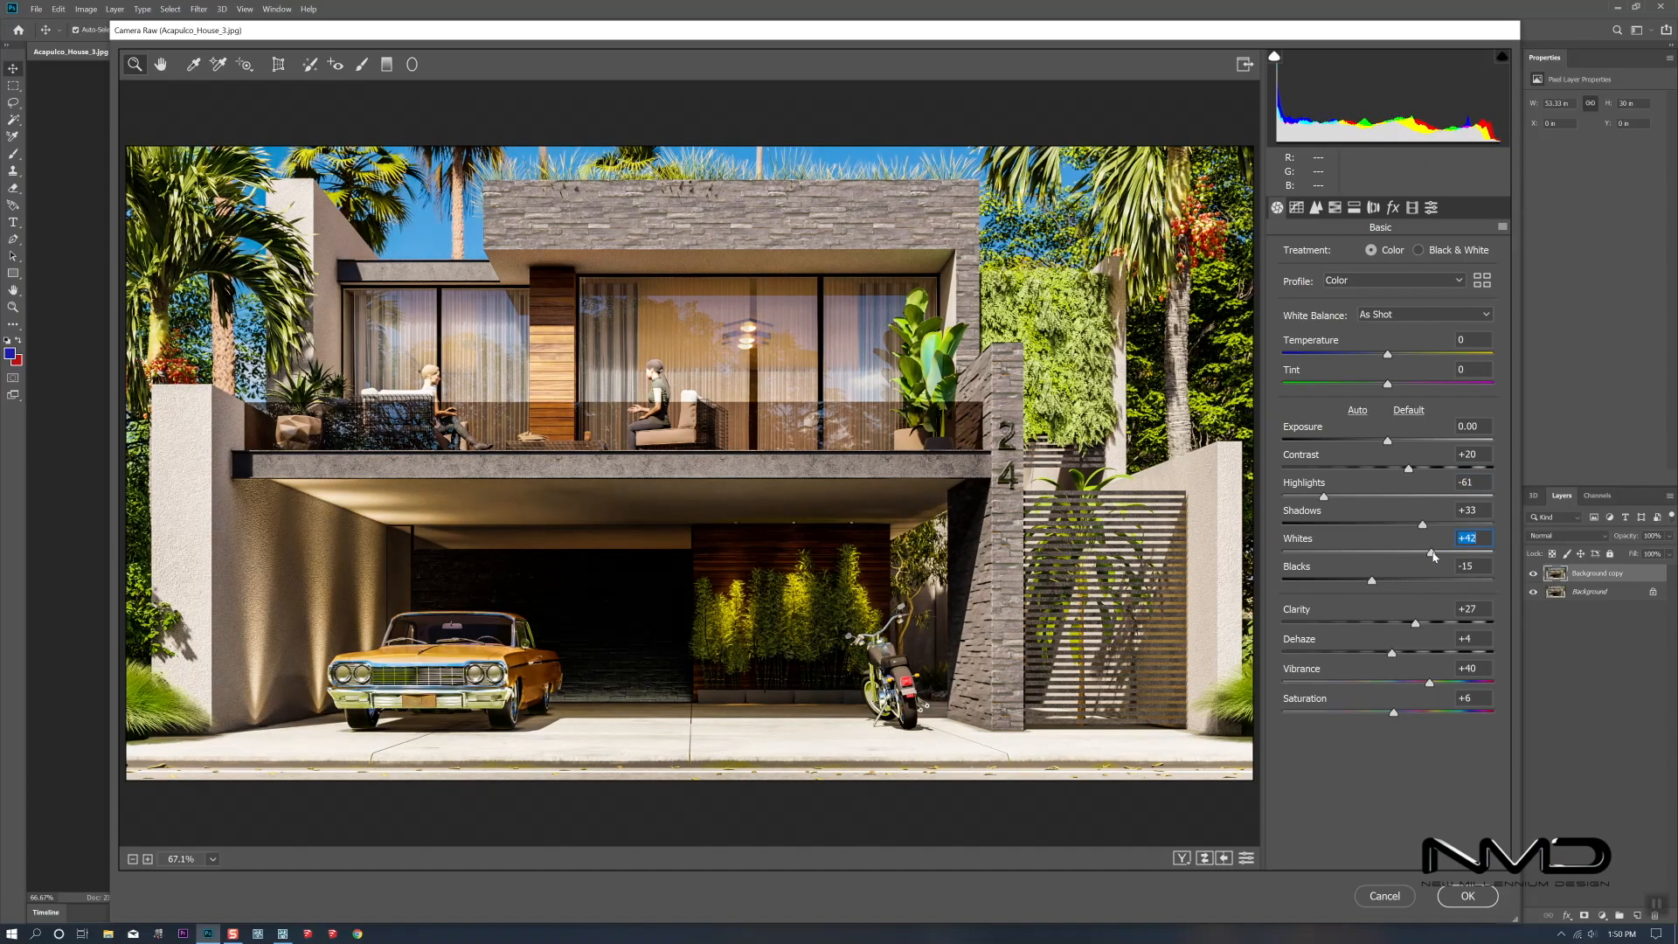
# Set Shadows to +41, Contrast +8 and Temperature -3, fine-tune Saturation, apply the filter, and compare the image with and without it
pyautogui.moveTo(1437, 530); pyautogui.dragTo(1433, 526)
pyautogui.moveTo(1403, 467); pyautogui.dragTo(1396, 470)
pyautogui.moveTo(1386, 354); pyautogui.dragTo(1382, 355)
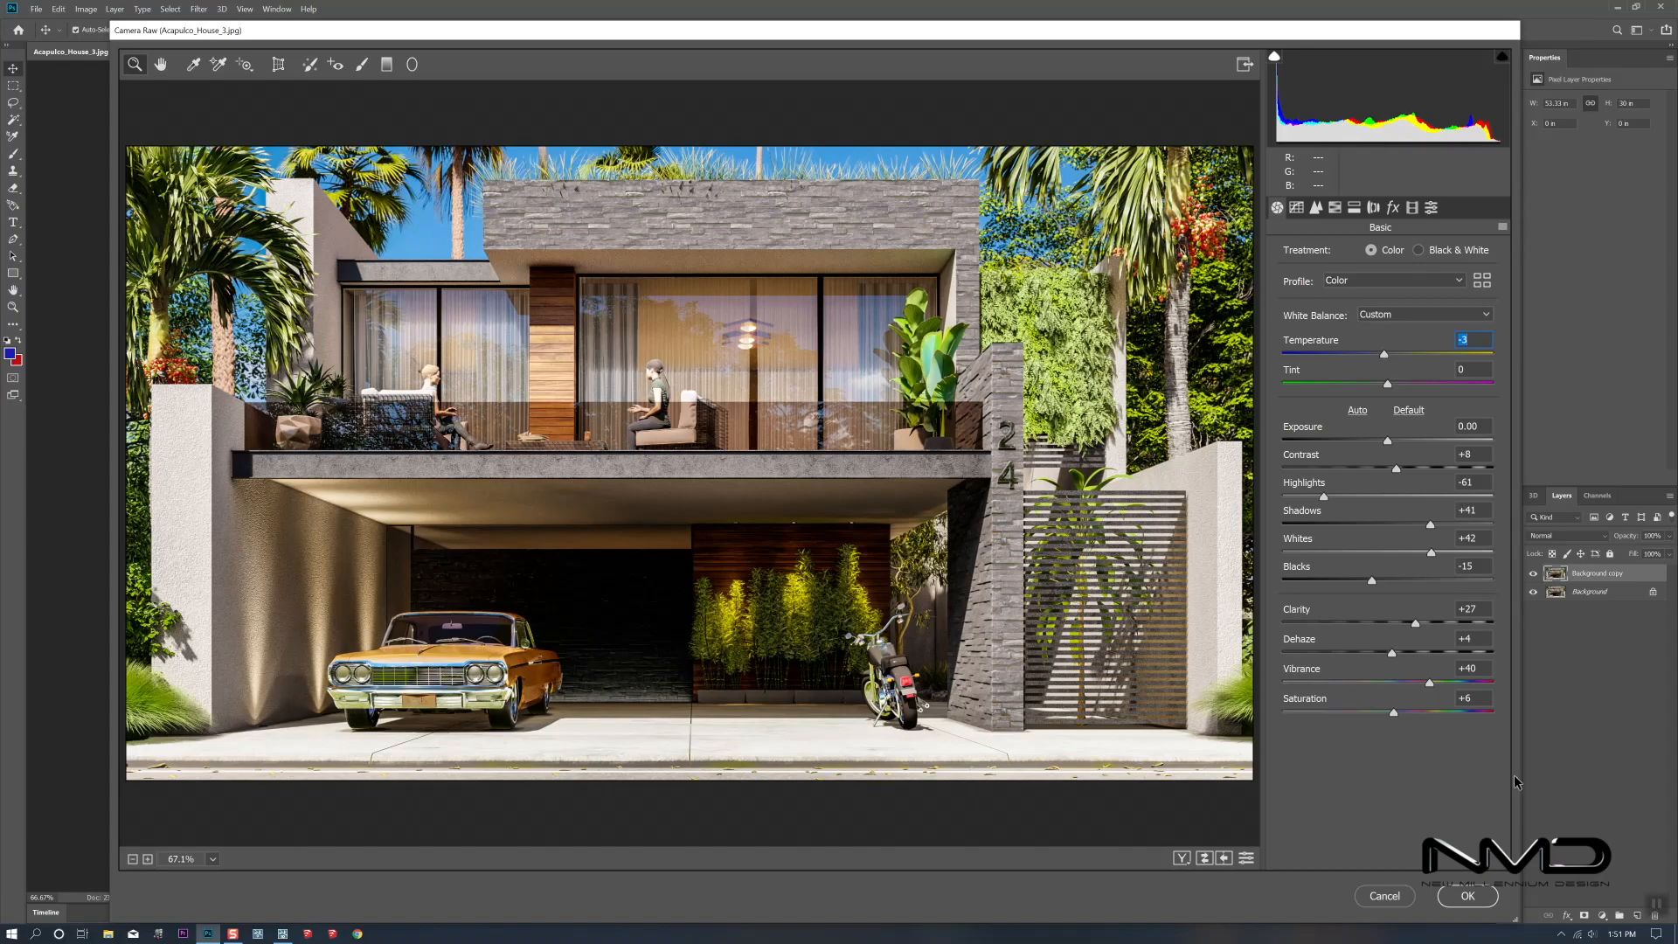
pyautogui.moveTo(1393, 711); pyautogui.dragTo(1391, 714)
pyautogui.click(1467, 895)
pyautogui.click(1532, 574)
pyautogui.click(1532, 573)
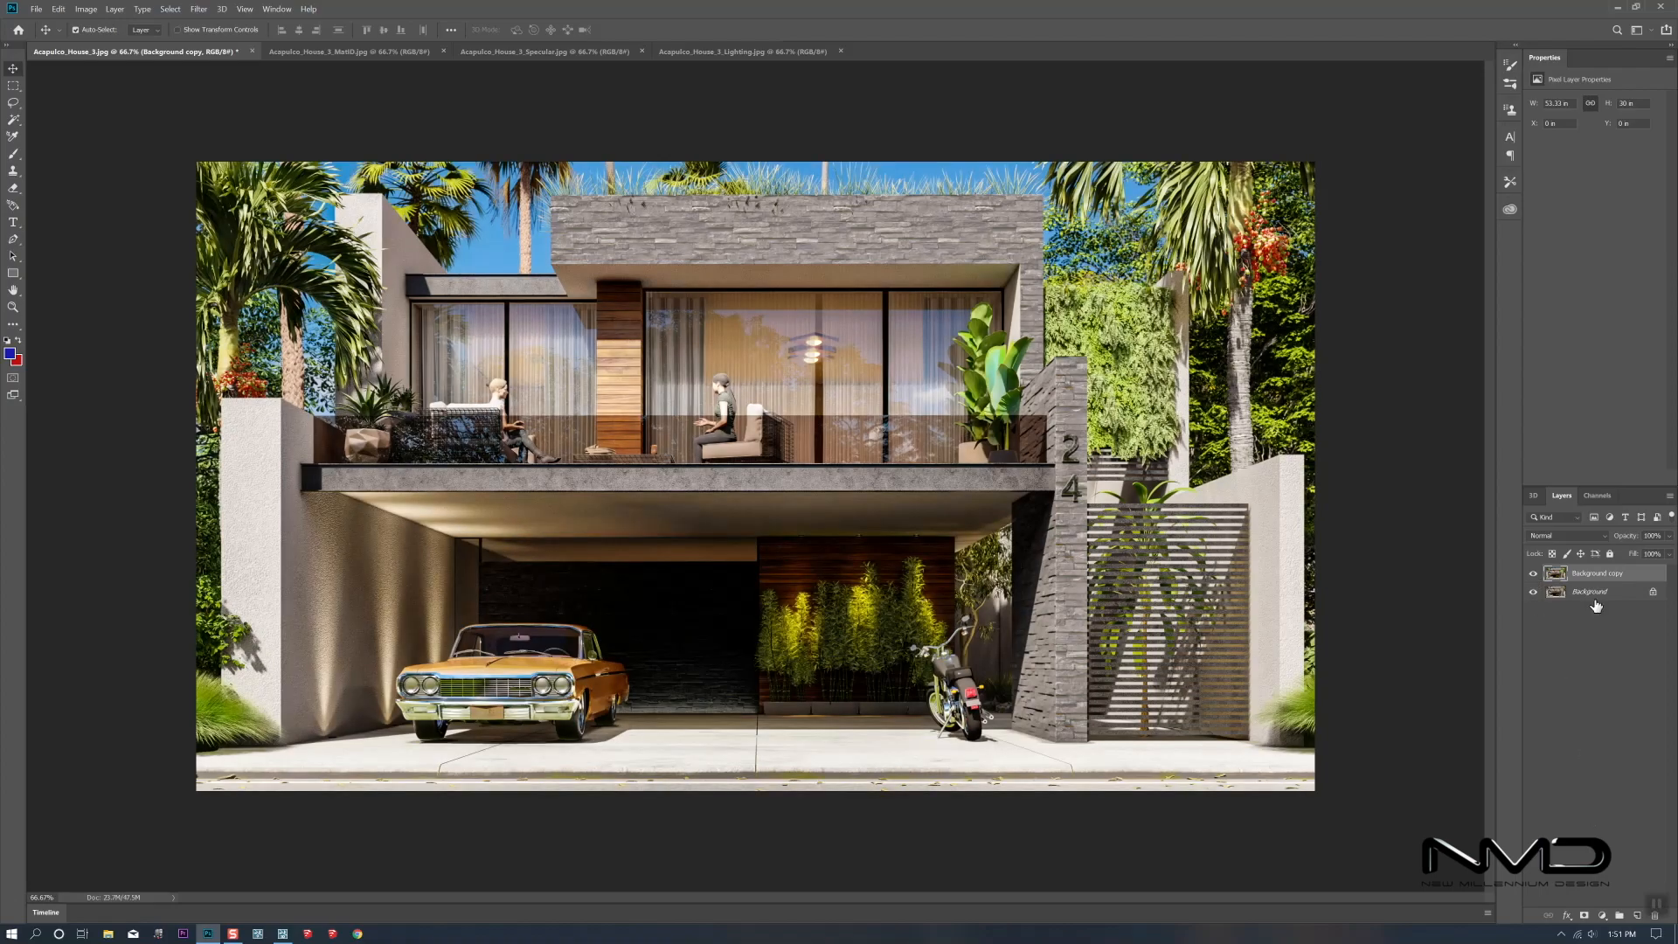
# Duplicate the color-corrected Background copy layer and hide the layer it was copied from
pyautogui.moveTo(1604, 580); pyautogui.dragTo(1637, 915)
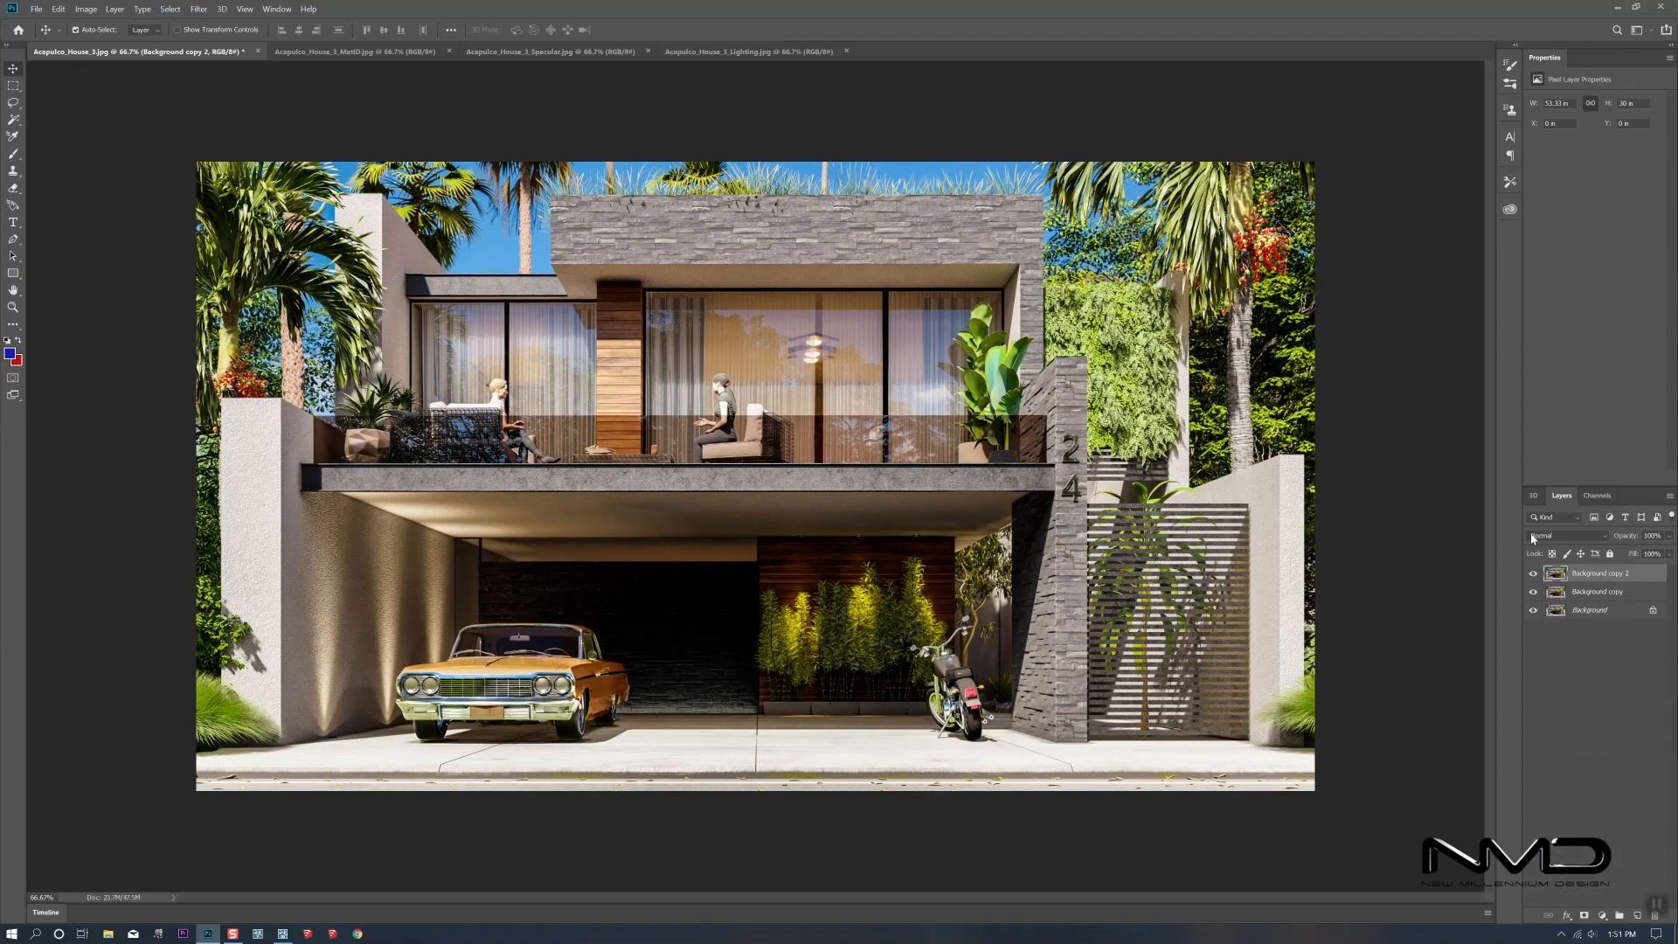
pyautogui.click(1532, 592)
# Copy the Acapulco_House_3_MatID.jpg image into Acapulco_House_3.jpg as a new layer aligned over the render
pyautogui.click(489, 52)
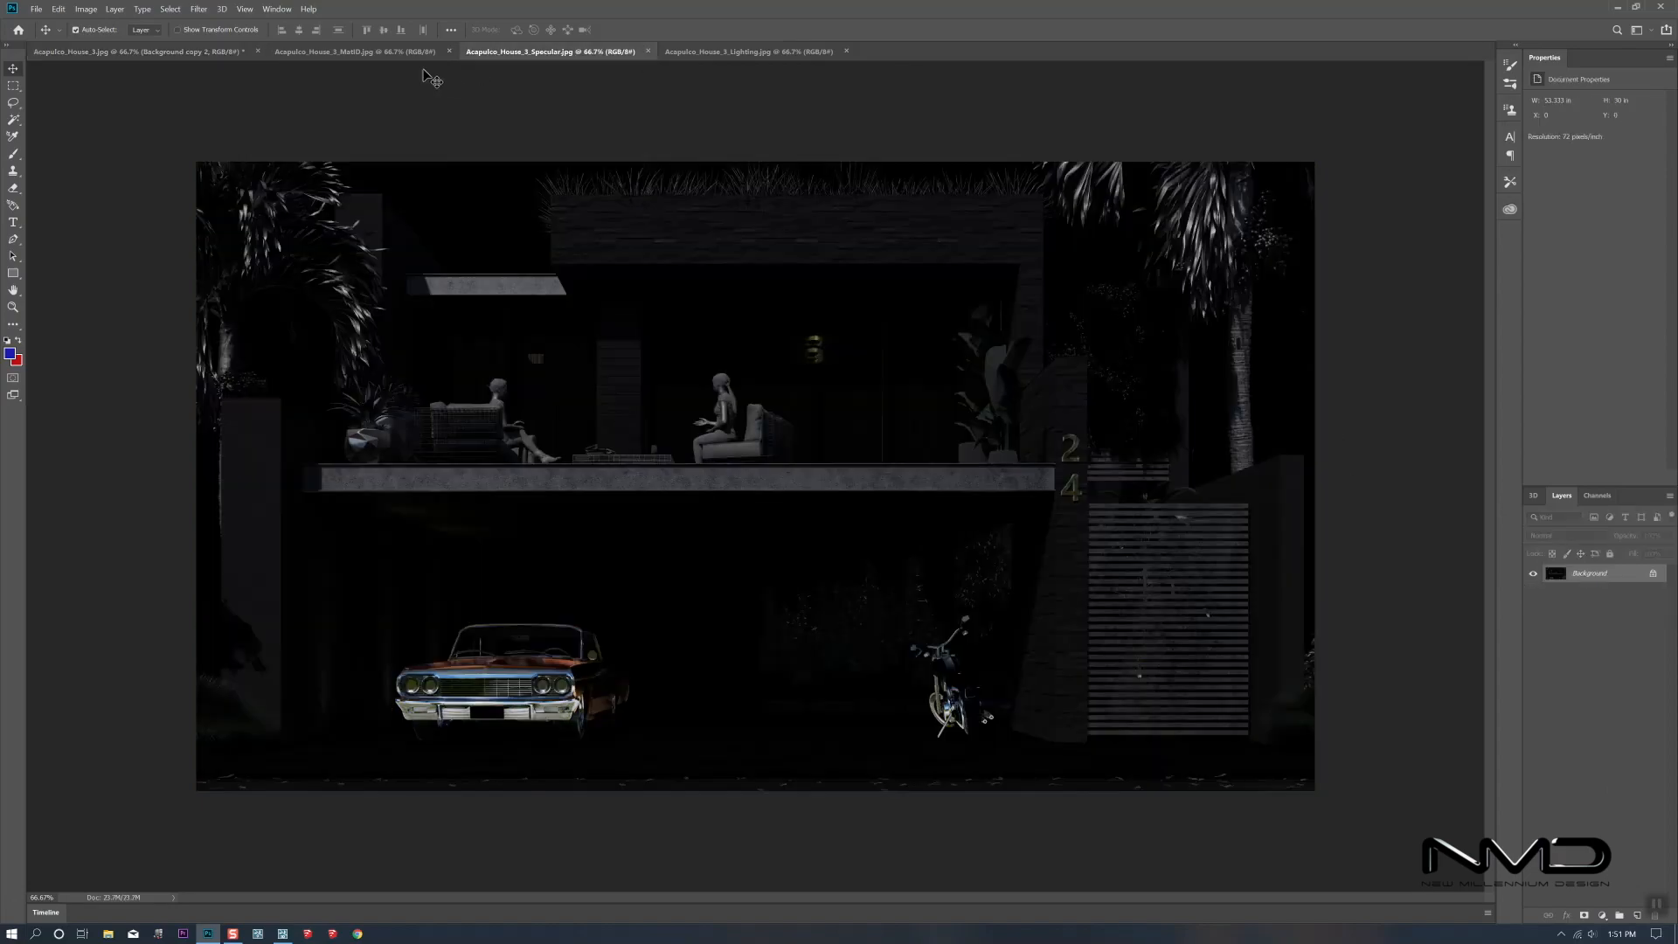
pyautogui.click(353, 52)
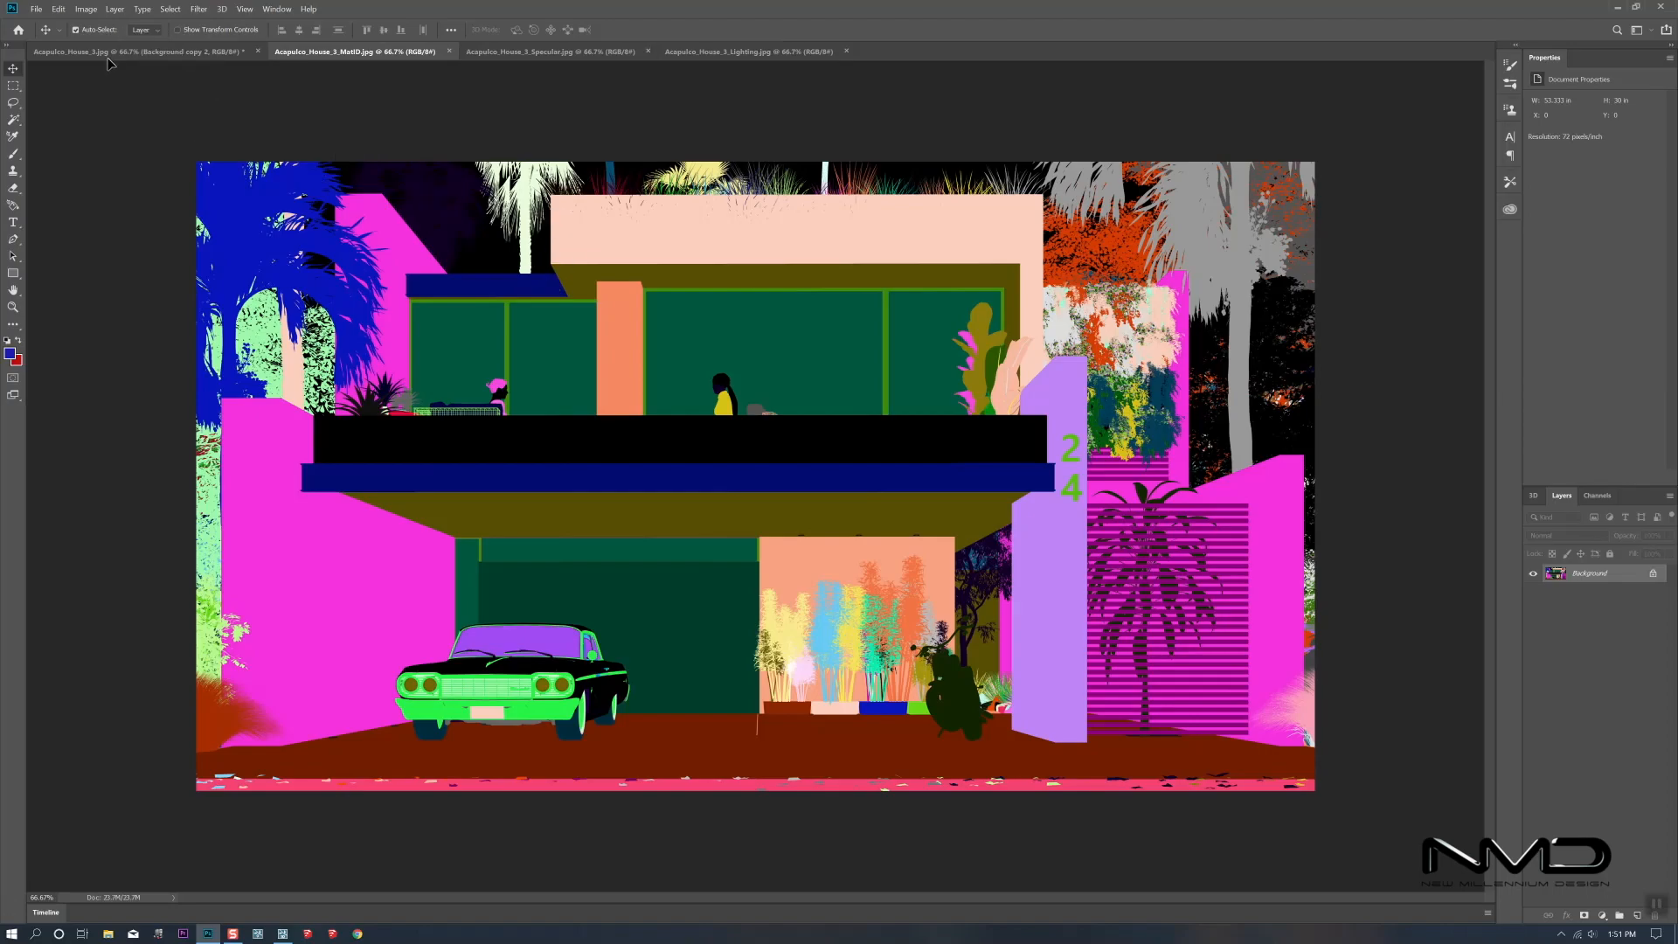
pyautogui.moveTo(109, 56); pyautogui.dragTo(998, 485)
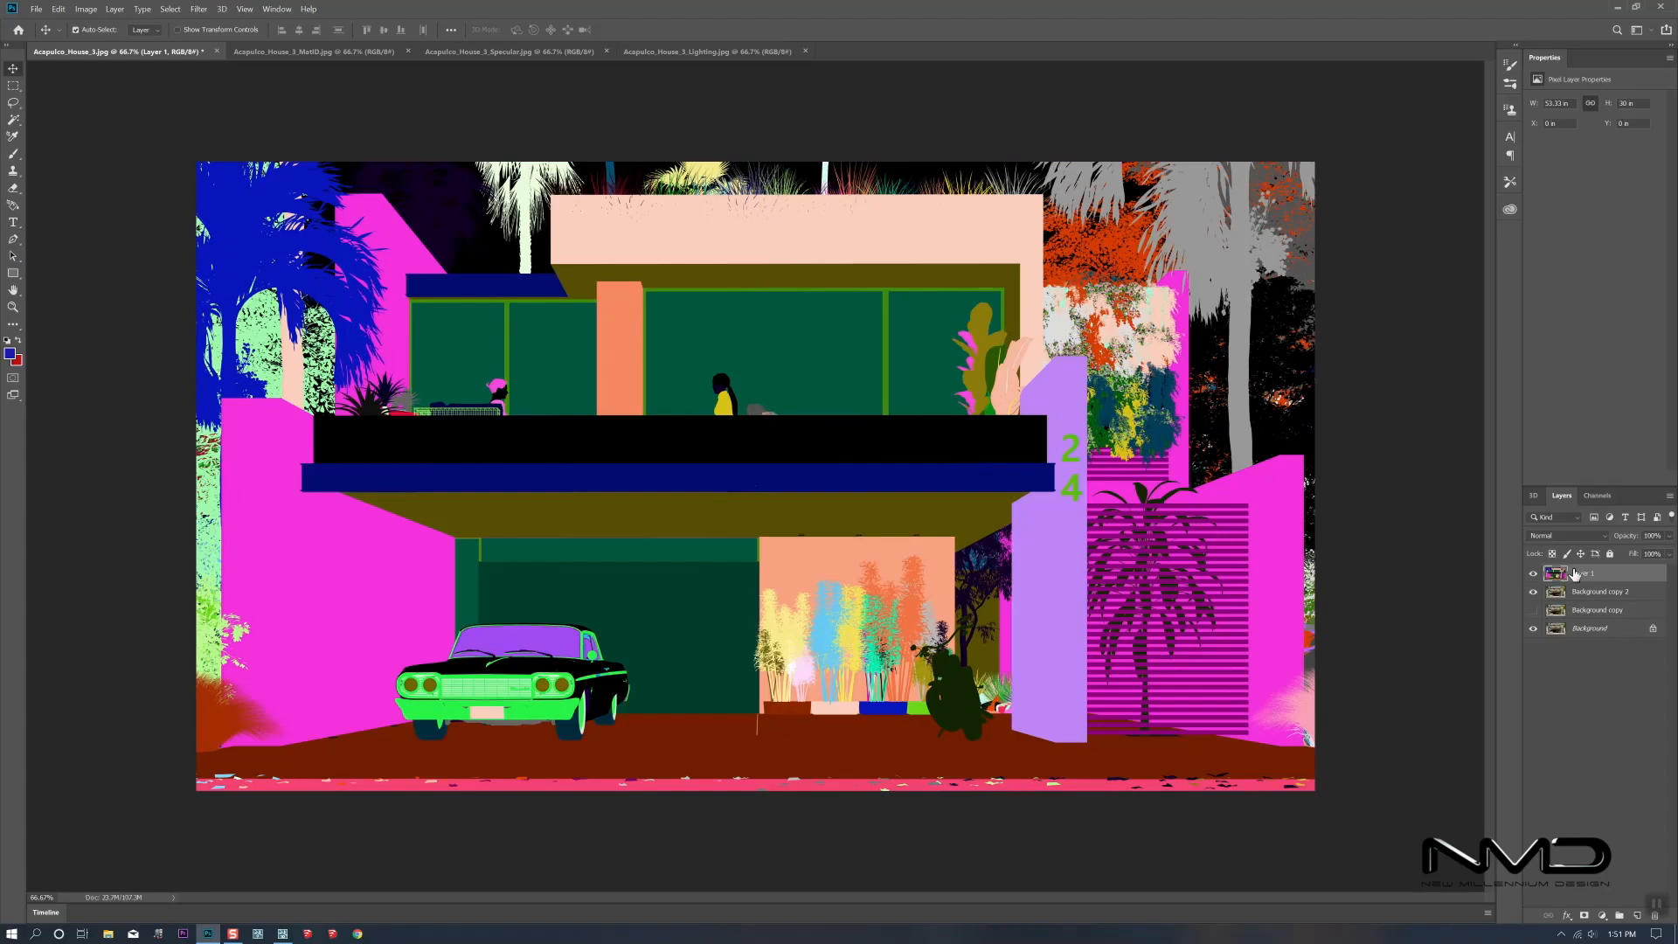
# Select the dark blue balcony slab and small roof edge with the Magic Wand, hide the MatID layer and make Background copy 2 active
pyautogui.click(13, 125)
pyautogui.click(738, 482)
pyautogui.keyDown('shift'); pyautogui.click(482, 286); pyautogui.keyUp('shift')
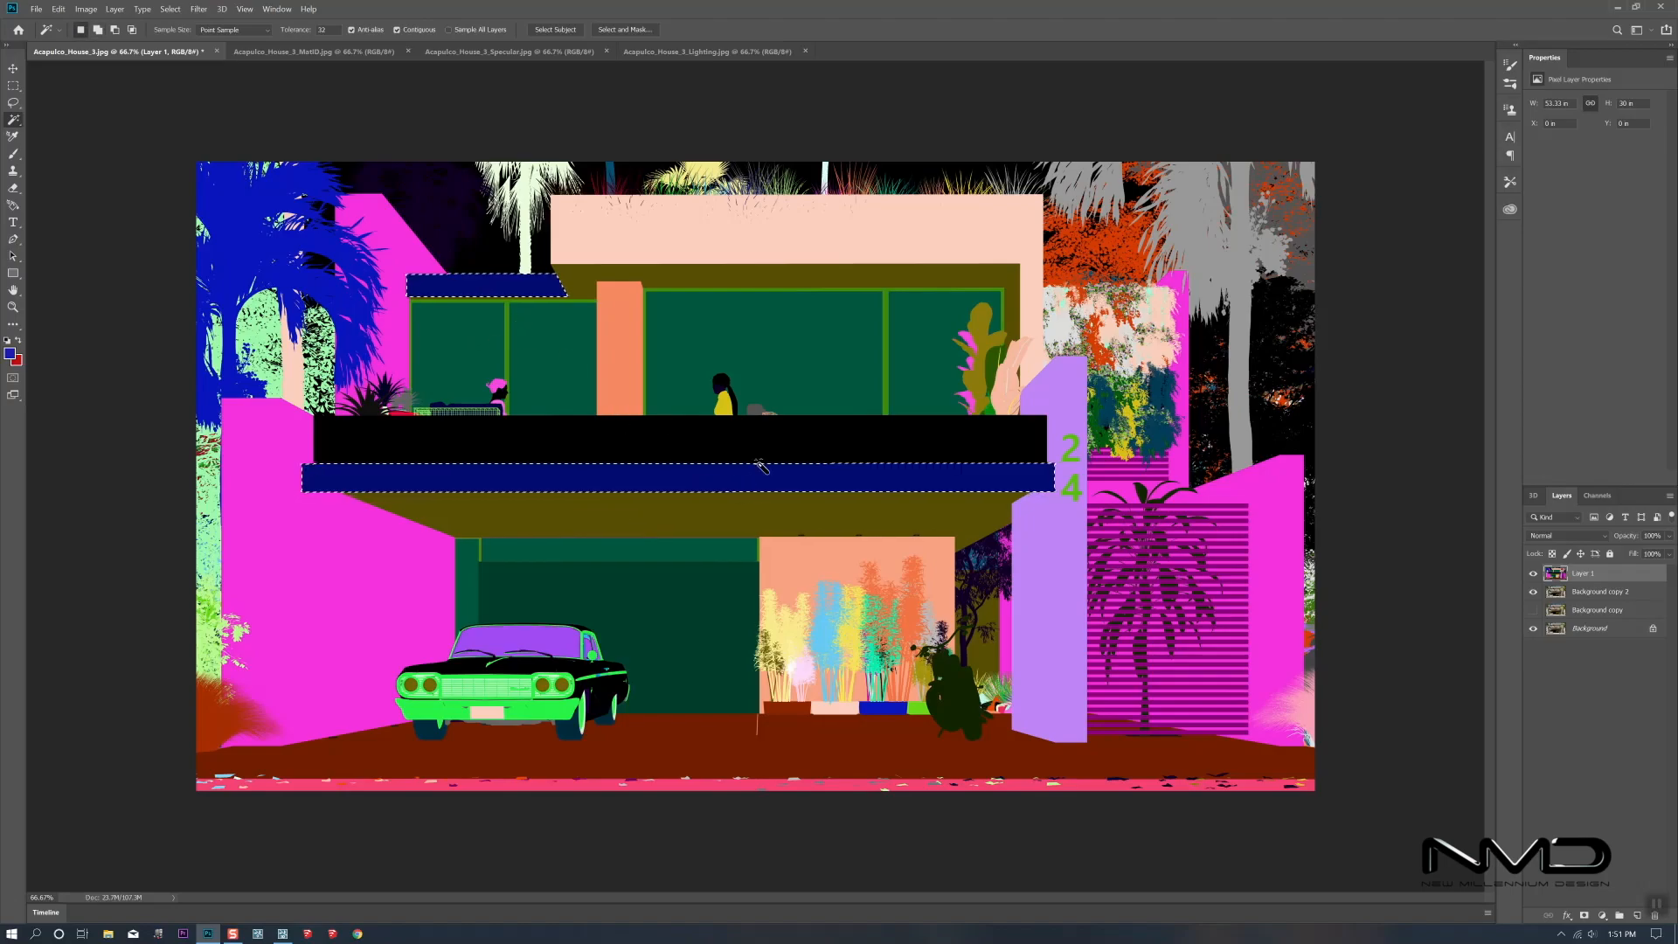
pyautogui.click(1572, 592)
pyautogui.click(1533, 573)
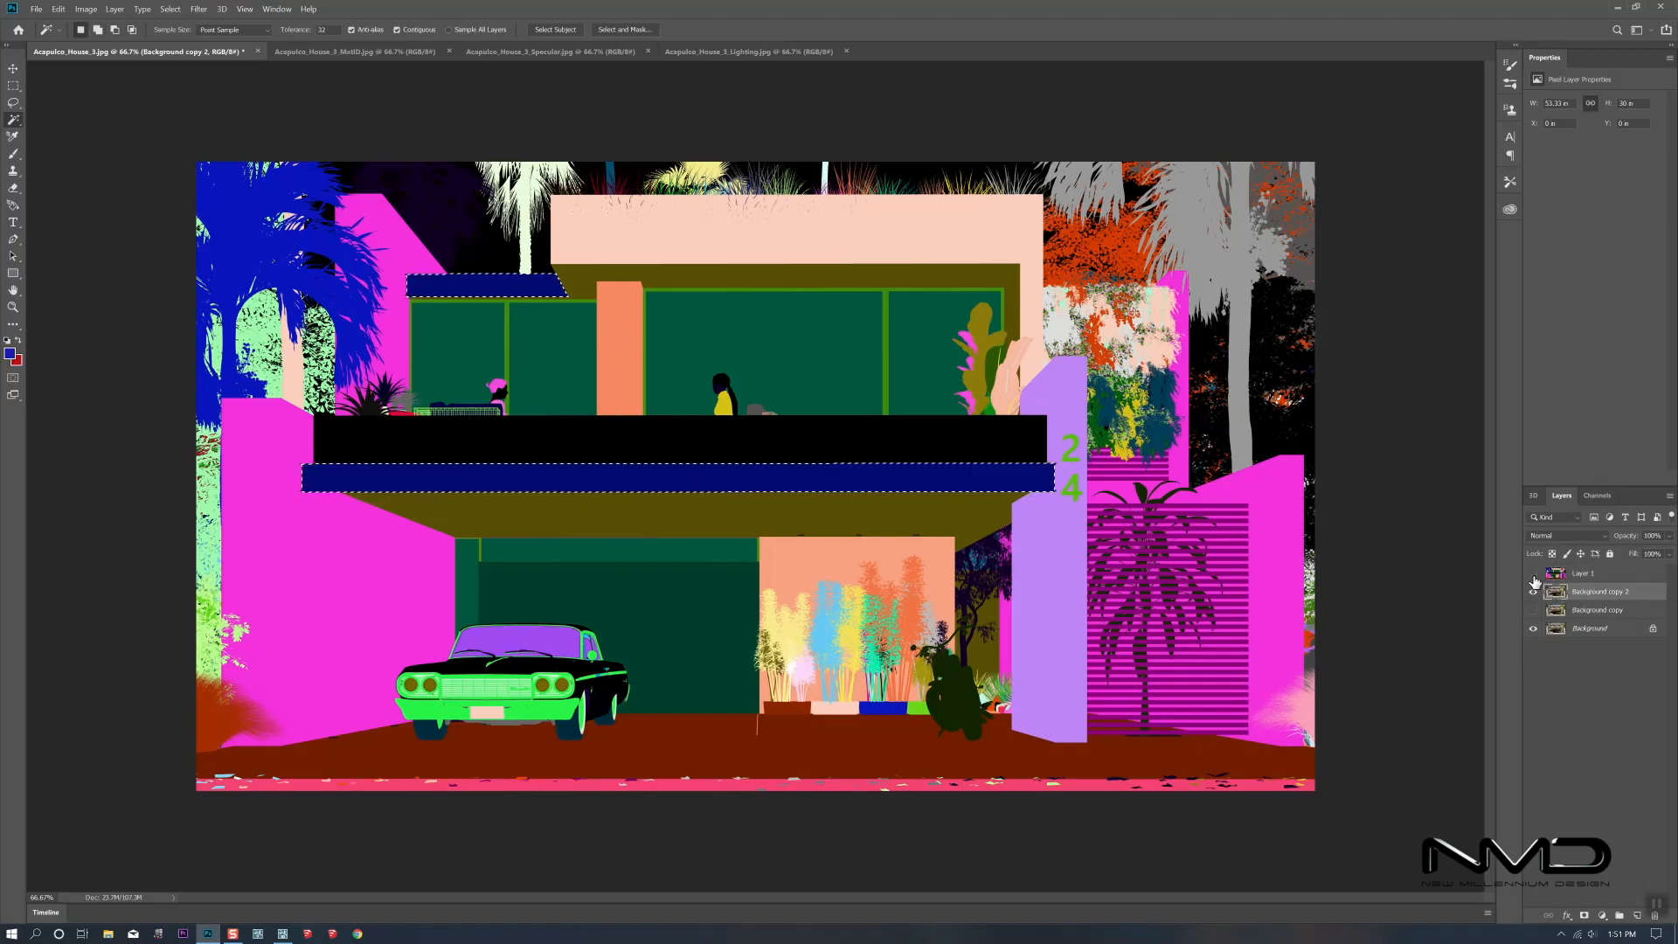
pyautogui.click(1533, 574)
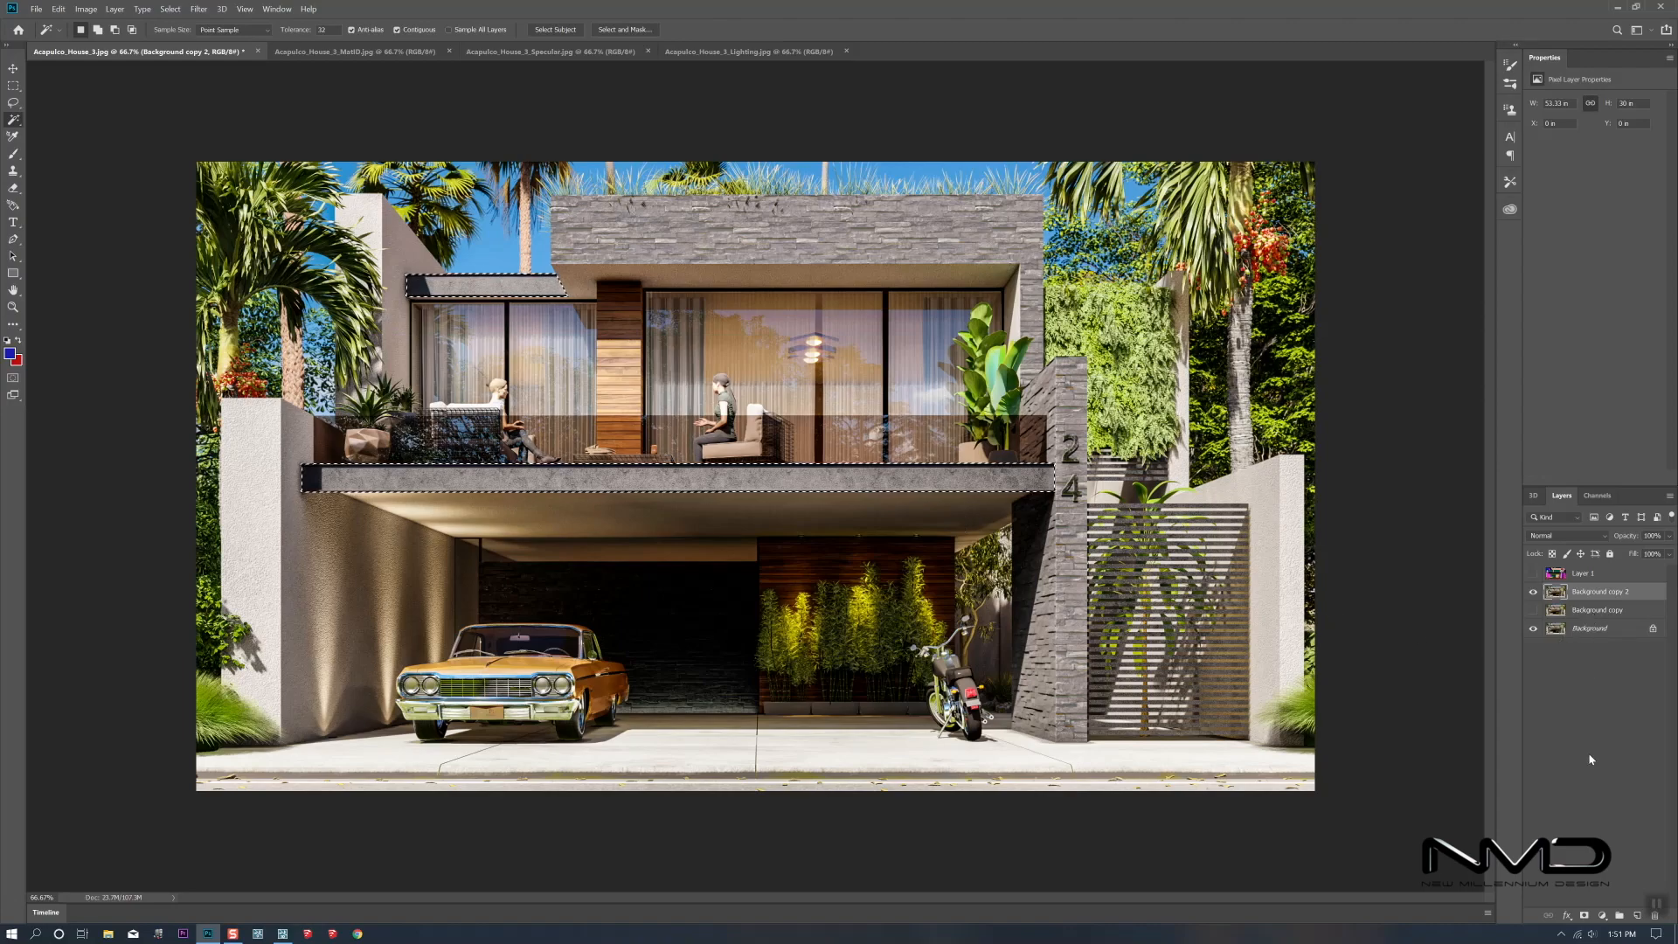
# Add a Selective Color adjustment to the selected concrete edges and set Black to about +5% for the Blacks
pyautogui.click(1602, 914)
pyautogui.click(1591, 917)
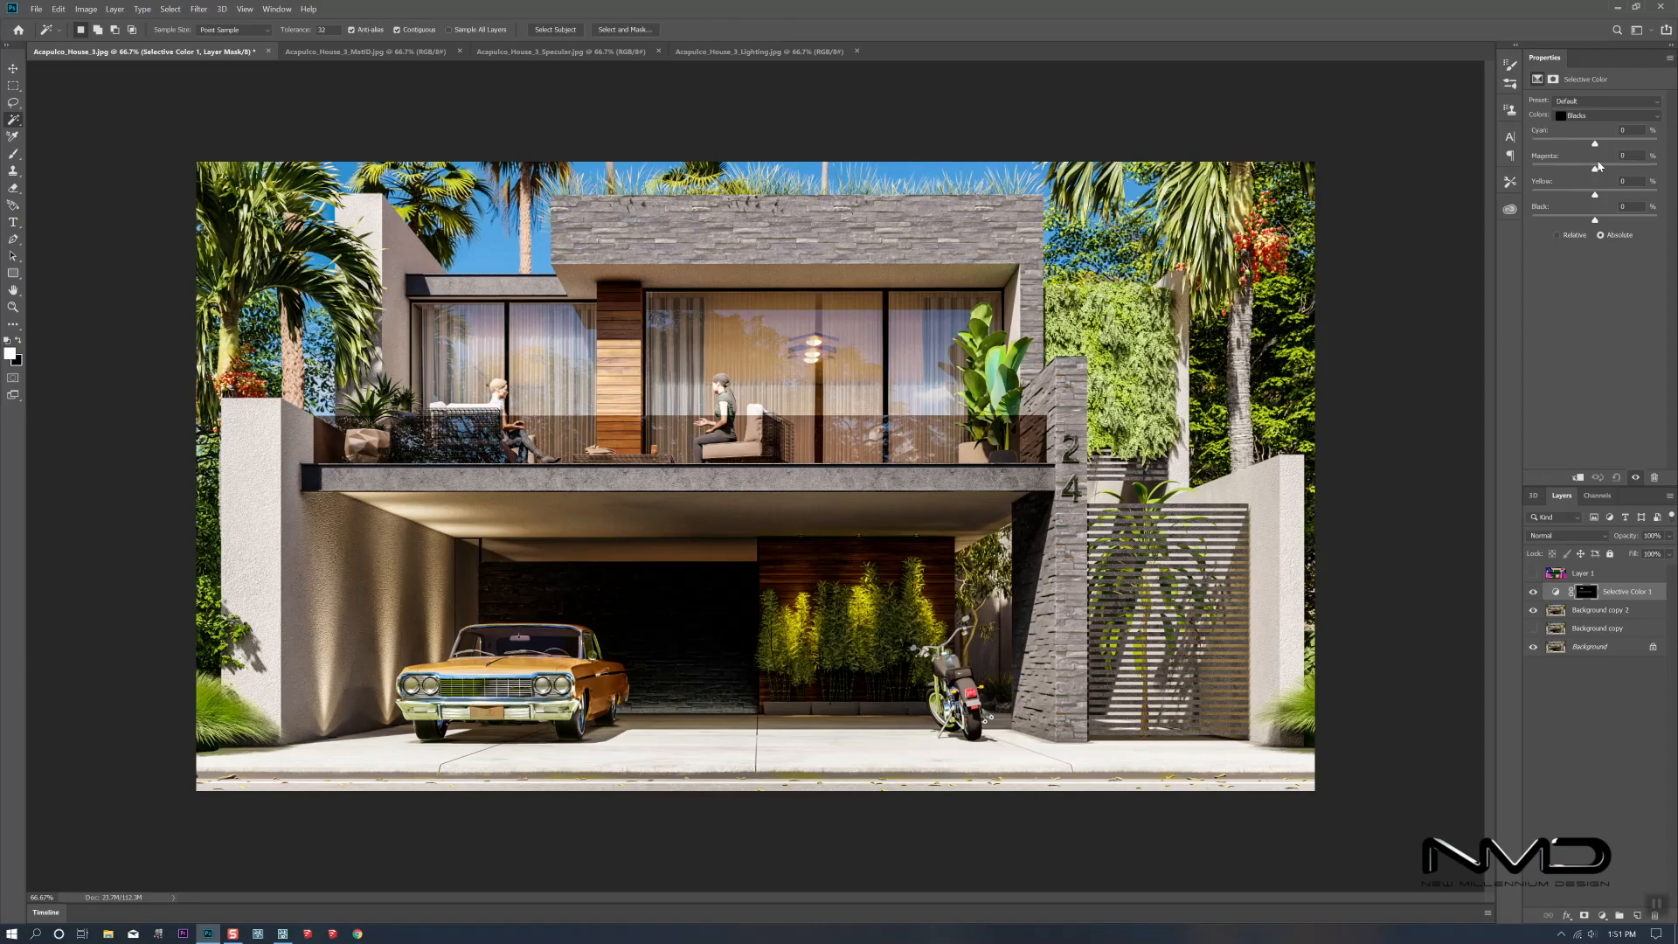
pyautogui.moveTo(1600, 223); pyautogui.dragTo(1596, 222)
# Try darkening the whole image with a Brightness/Contrast adjustment layer at about -9 brightness, and hide that layer
pyautogui.click(1602, 917)
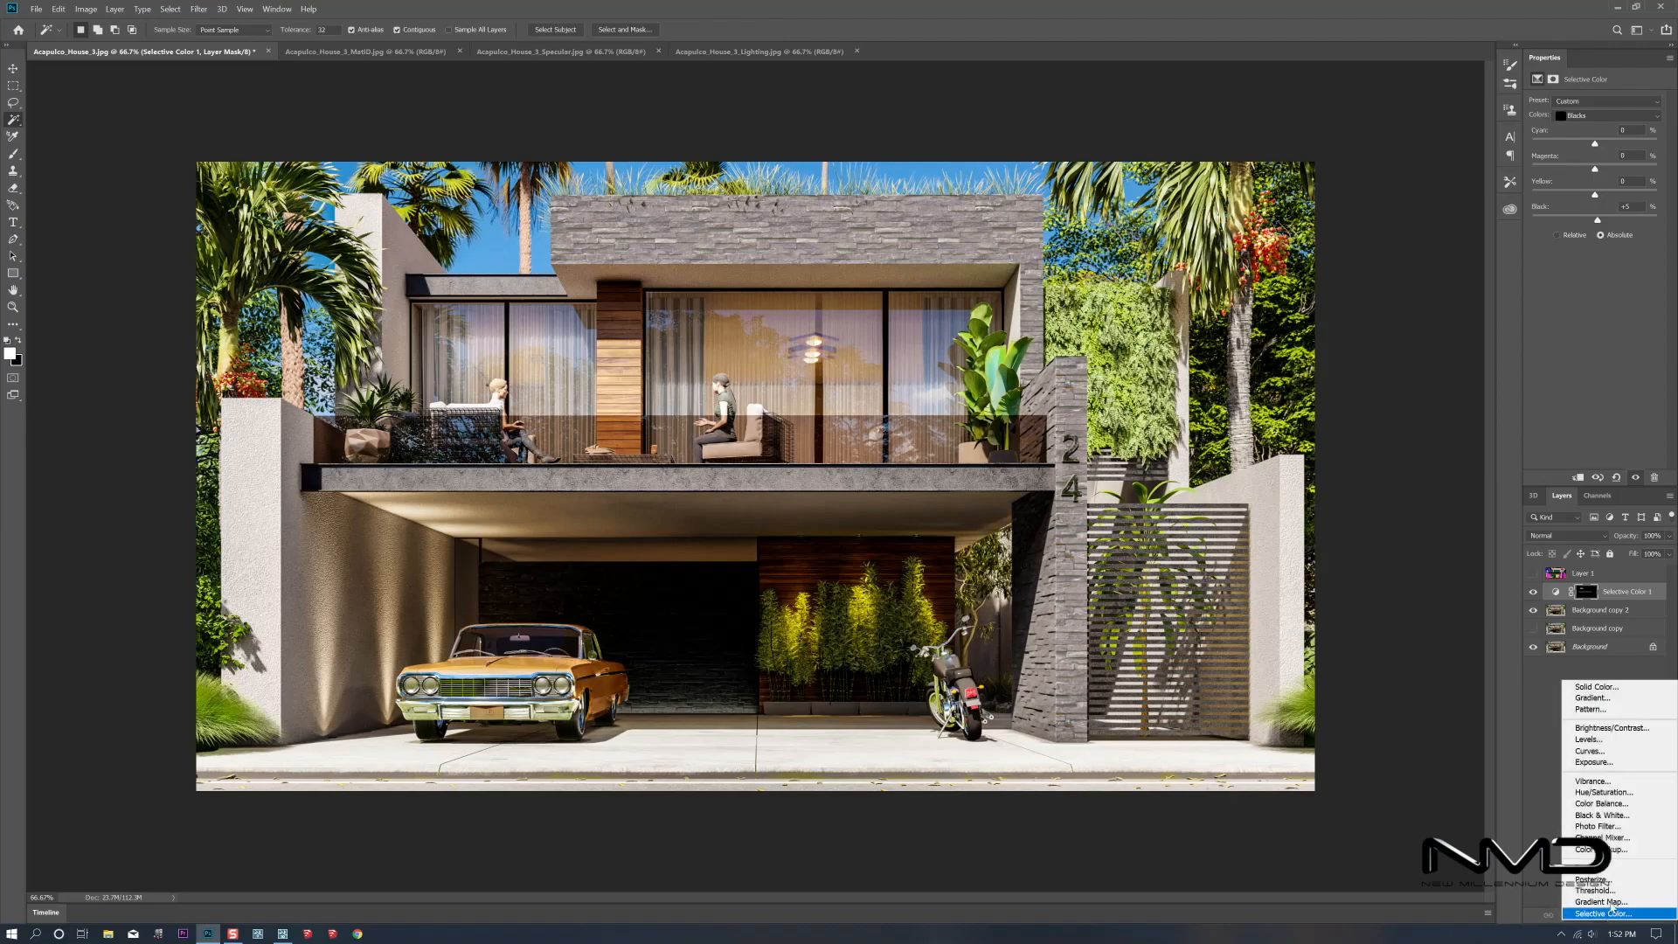
pyautogui.click(1610, 727)
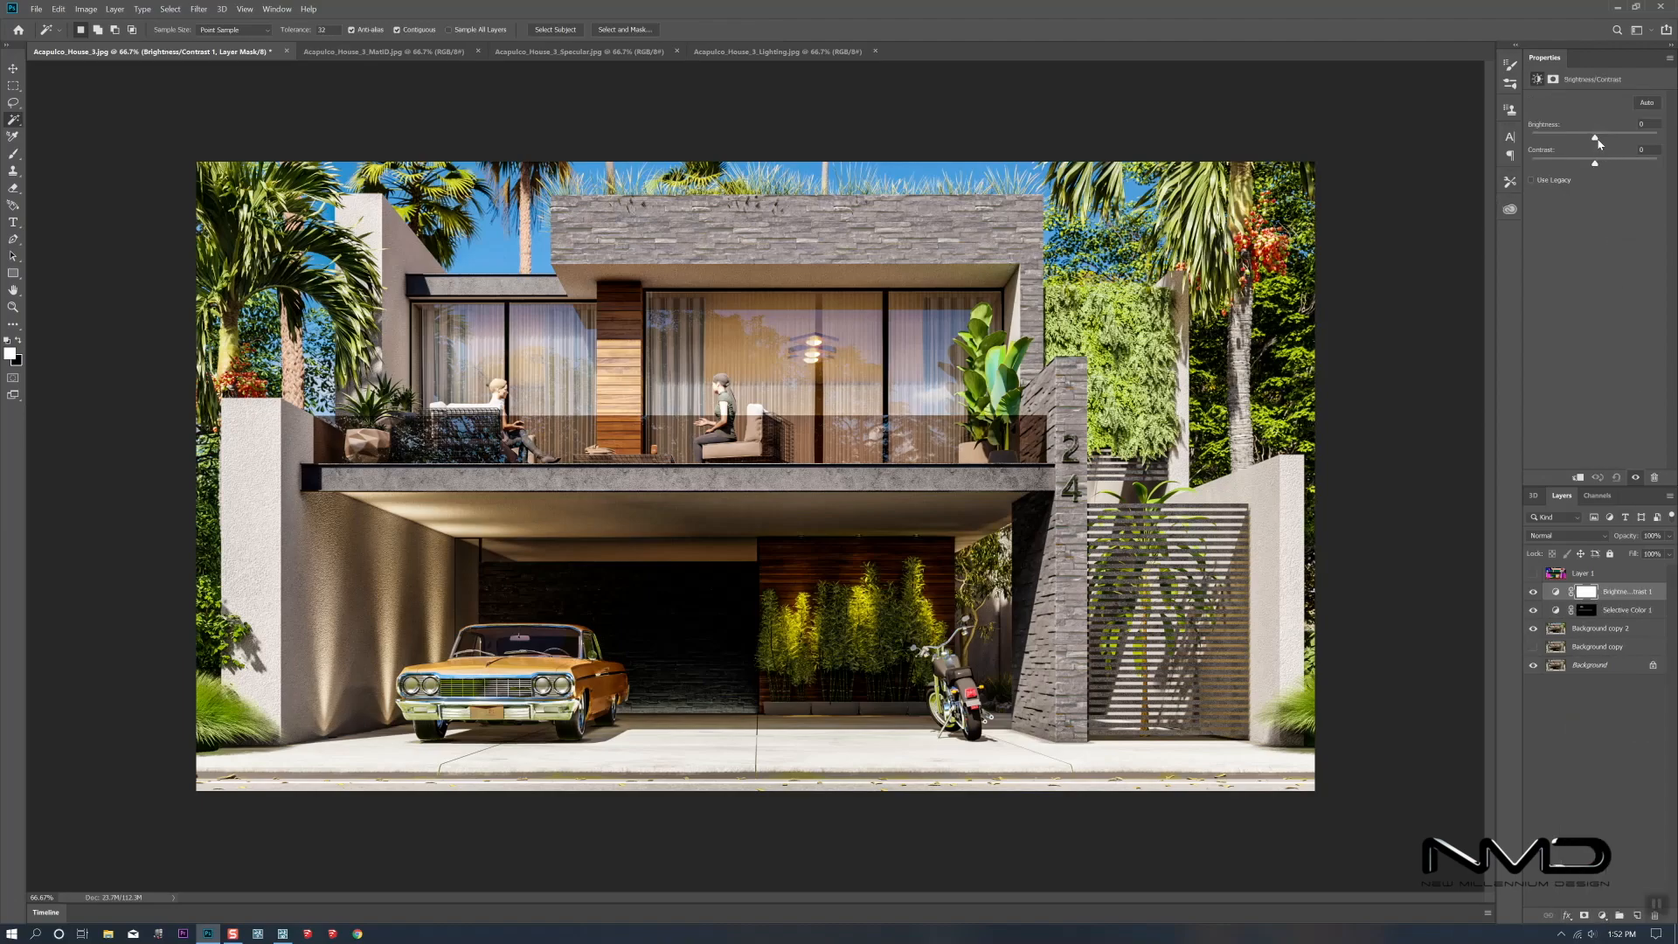
pyautogui.moveTo(1595, 139); pyautogui.dragTo(1590, 138)
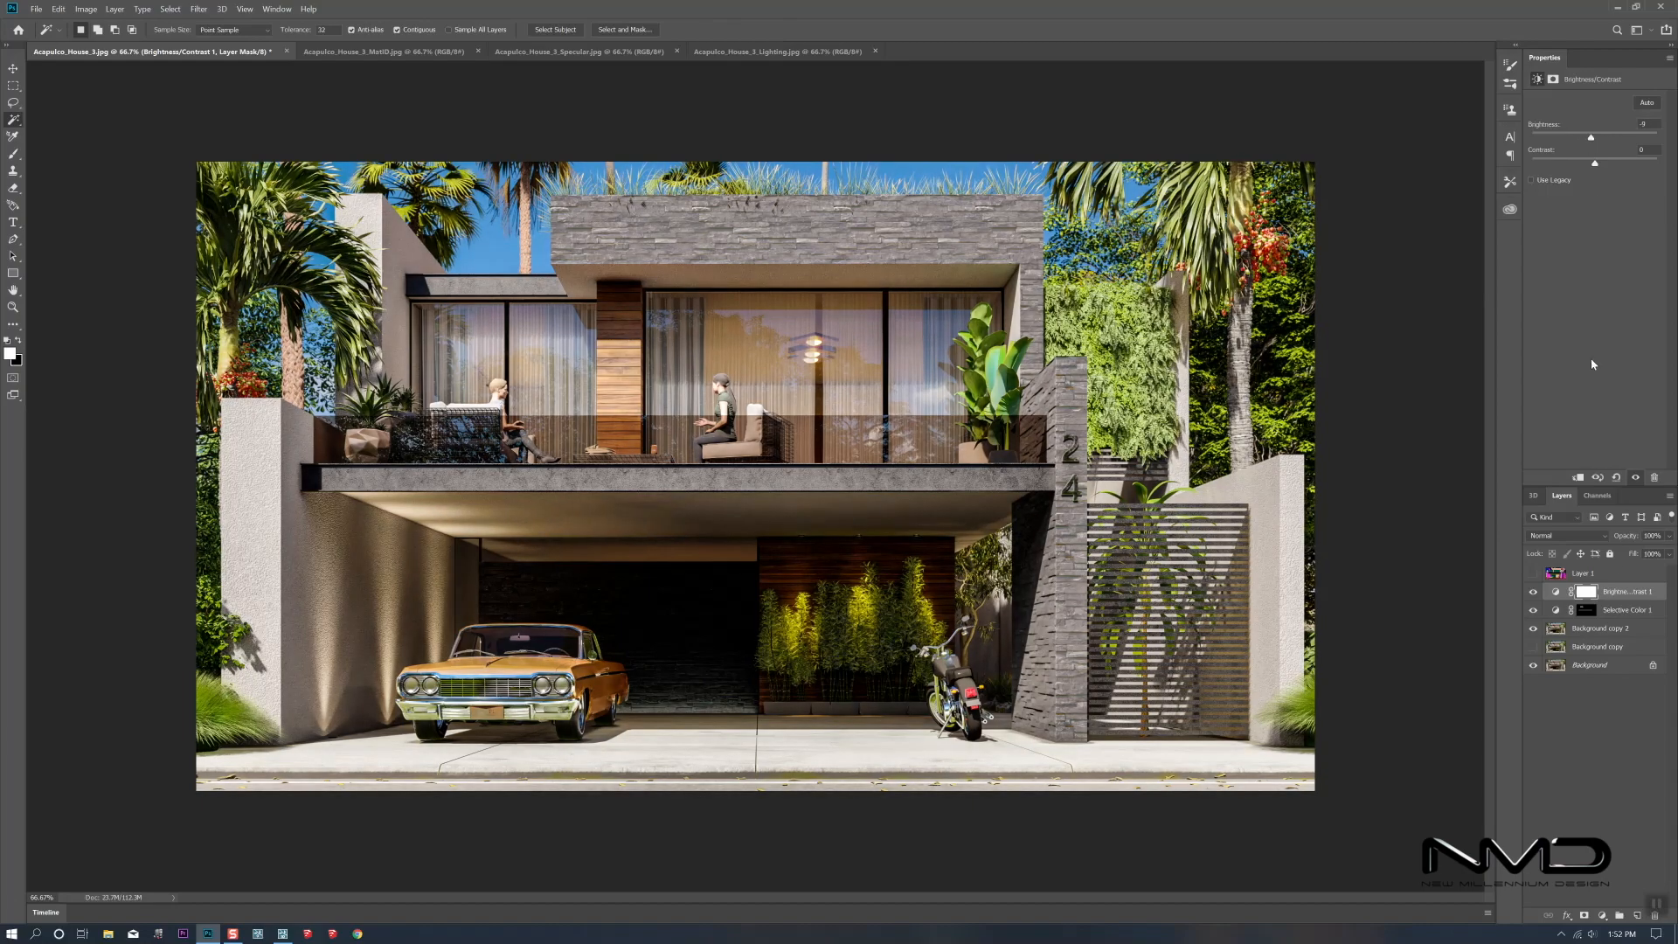
pyautogui.moveTo(1622, 597); pyautogui.dragTo(1654, 919)
pyautogui.click(1532, 591)
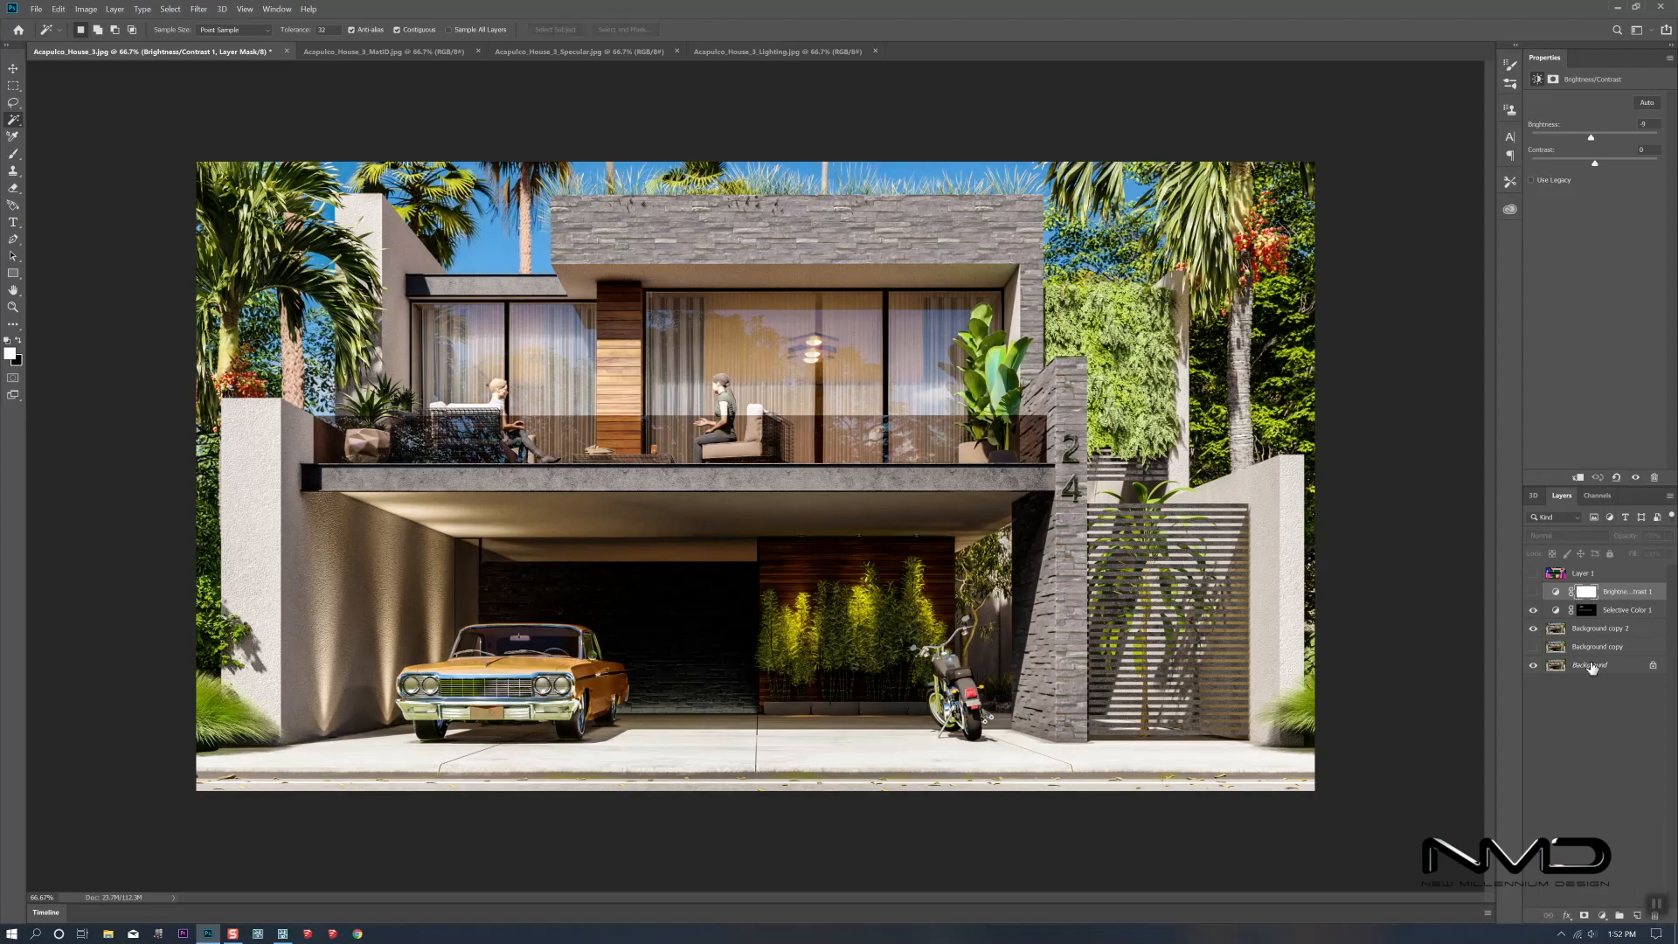
# Reselect the balcony slab and small roof edge from the MatID layer, hide that layer and make Background copy 2 active
pyautogui.click(1595, 629)
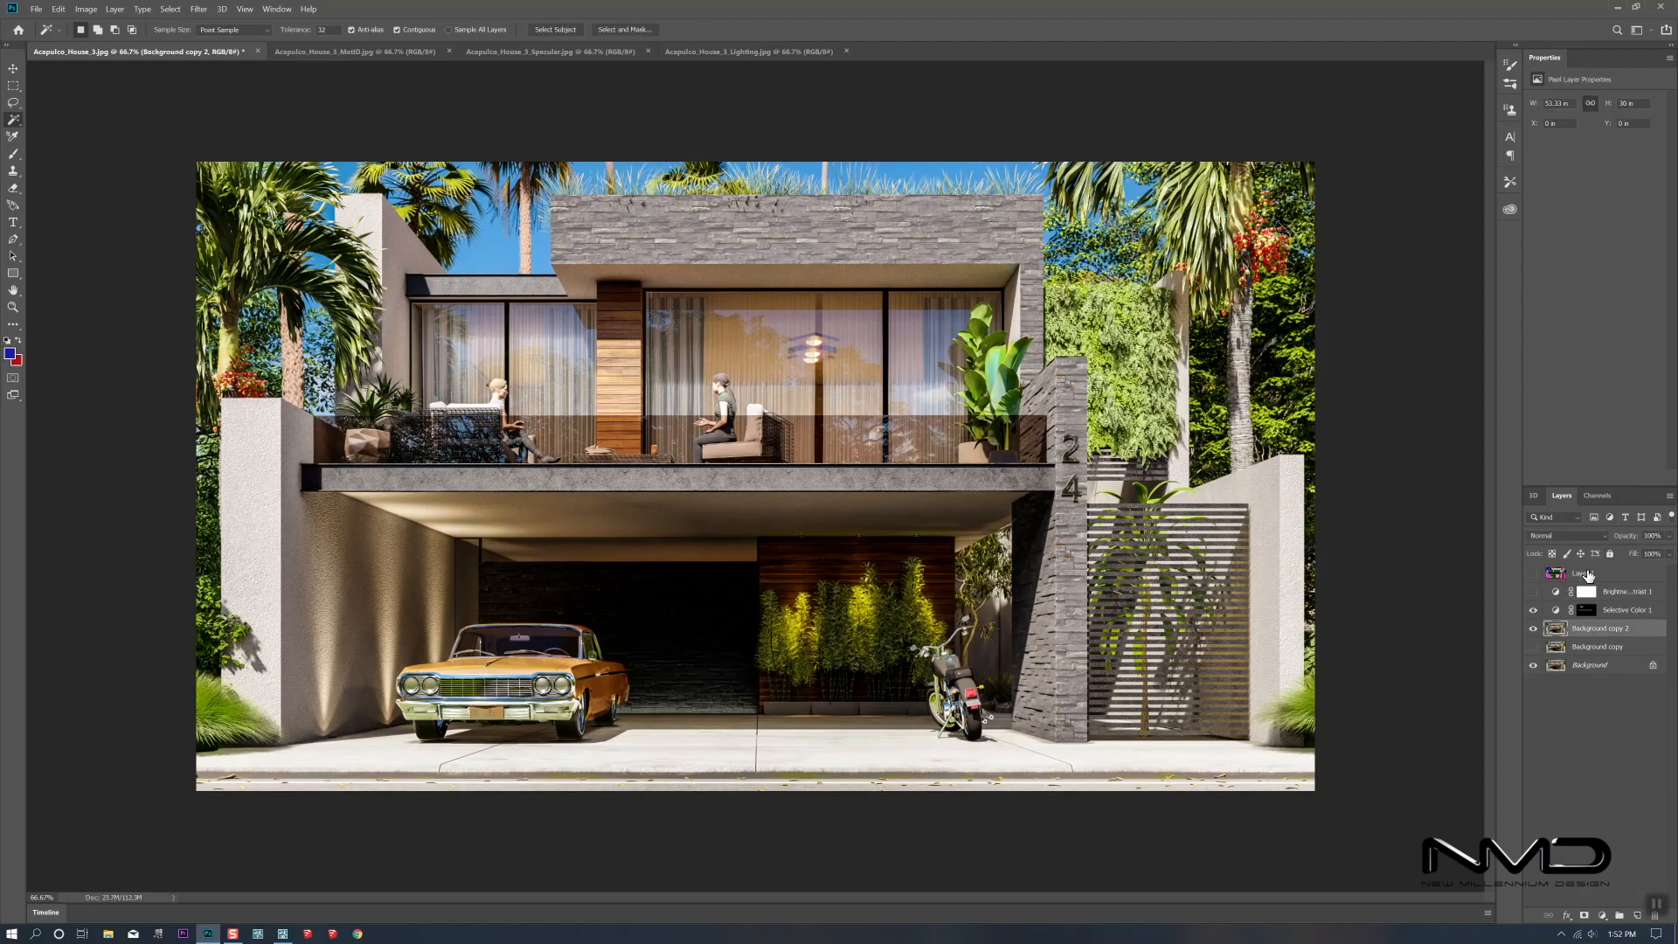
pyautogui.click(1582, 573)
pyautogui.click(1532, 573)
pyautogui.click(649, 485)
pyautogui.keyDown('shift'); pyautogui.click(485, 285); pyautogui.keyUp('shift')
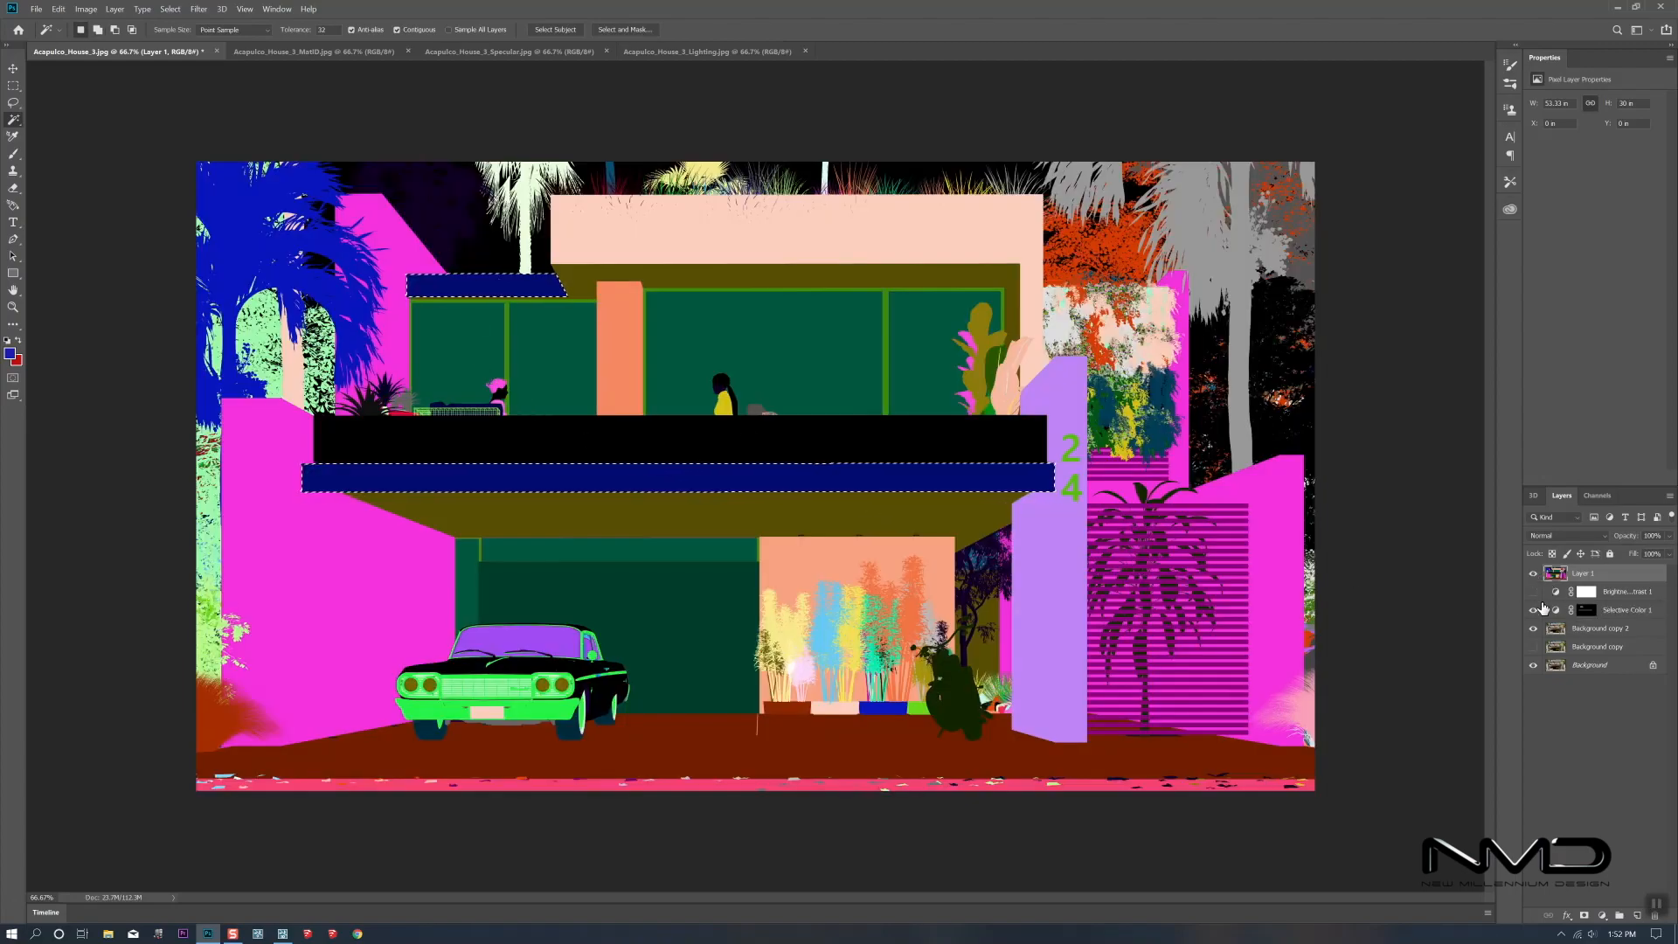
pyautogui.click(1597, 628)
pyautogui.click(1532, 573)
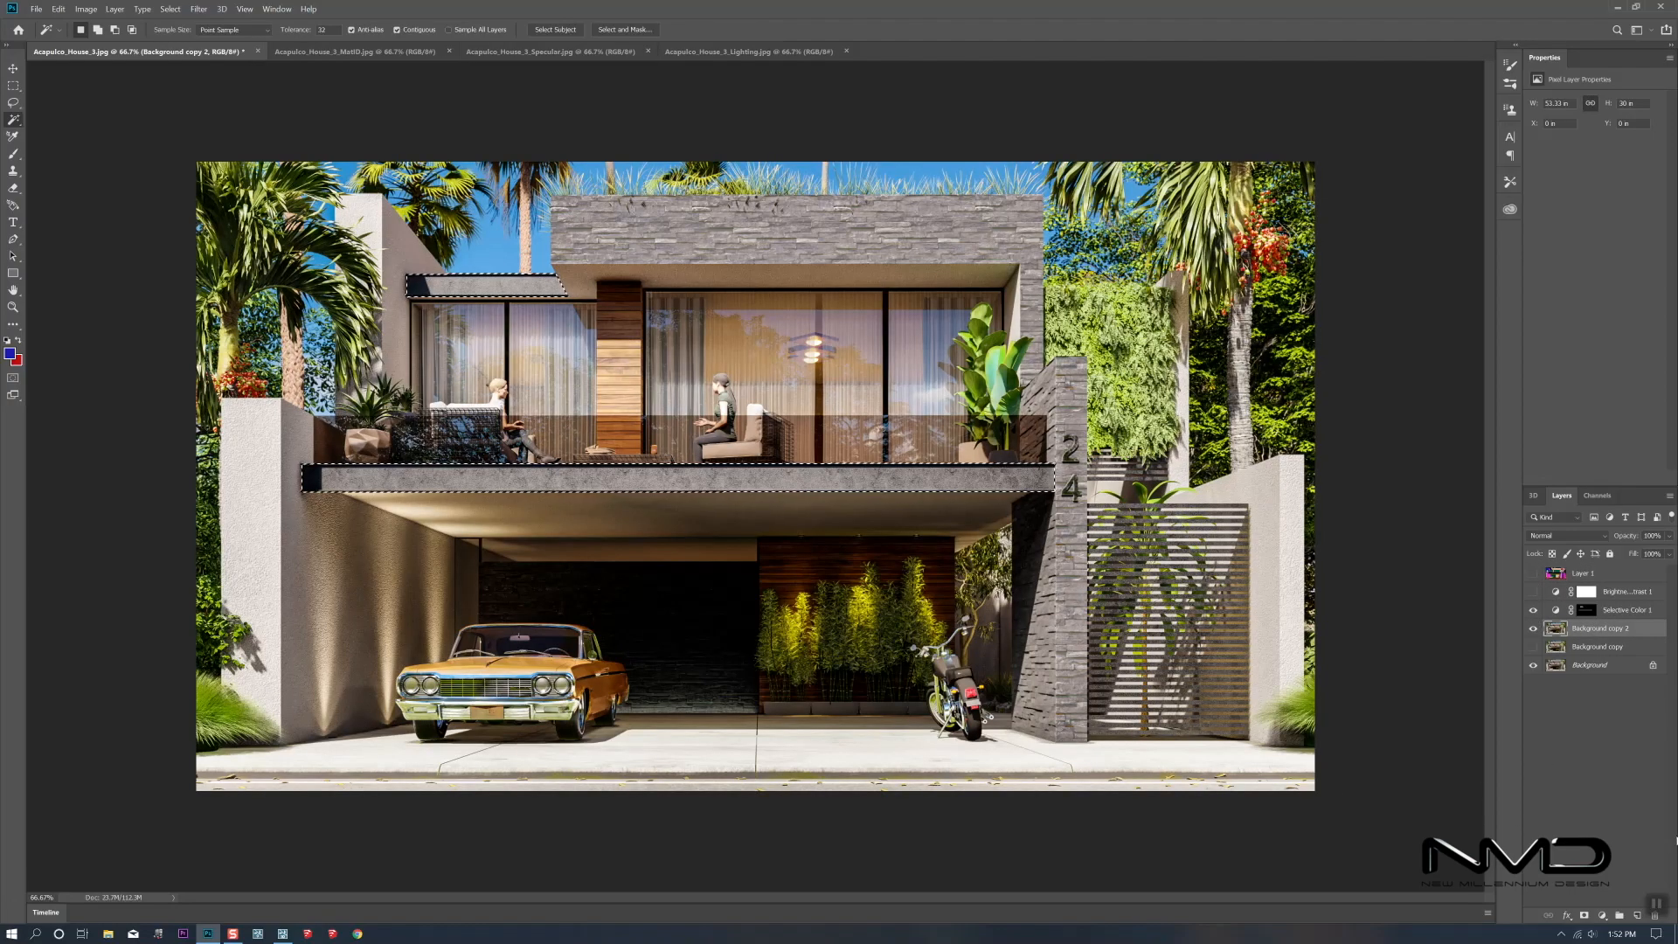
# Add a Brightness/Contrast adjustment to the selected concrete edges with brightness about -33 and contrast 17
pyautogui.click(1602, 915)
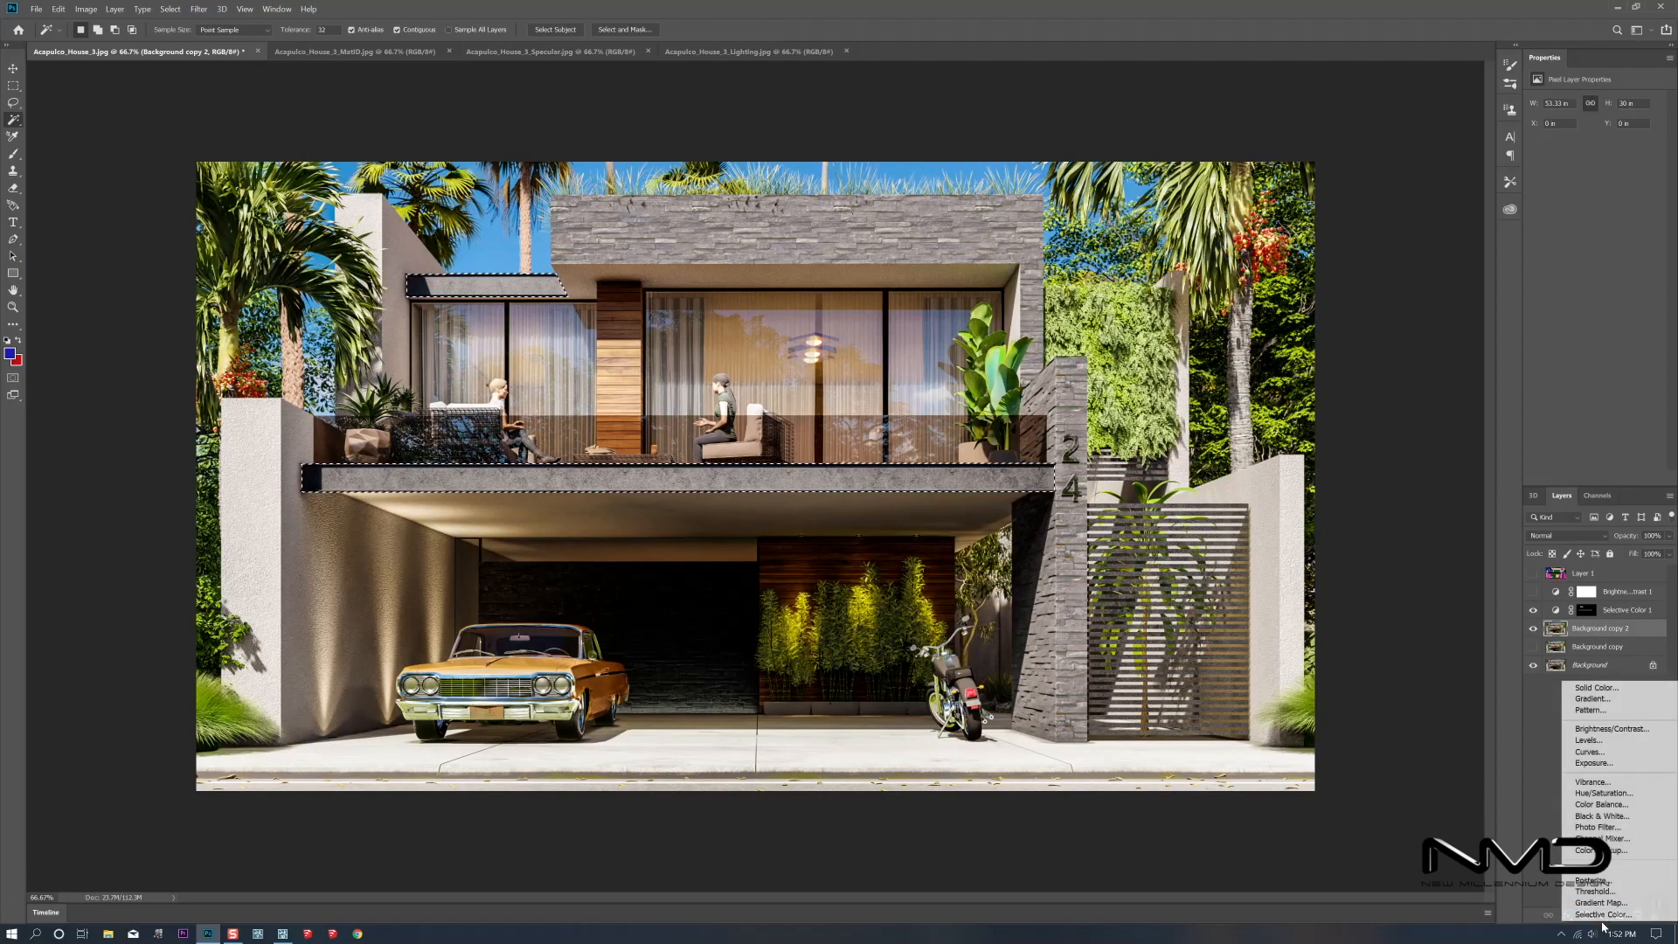
pyautogui.click(1611, 728)
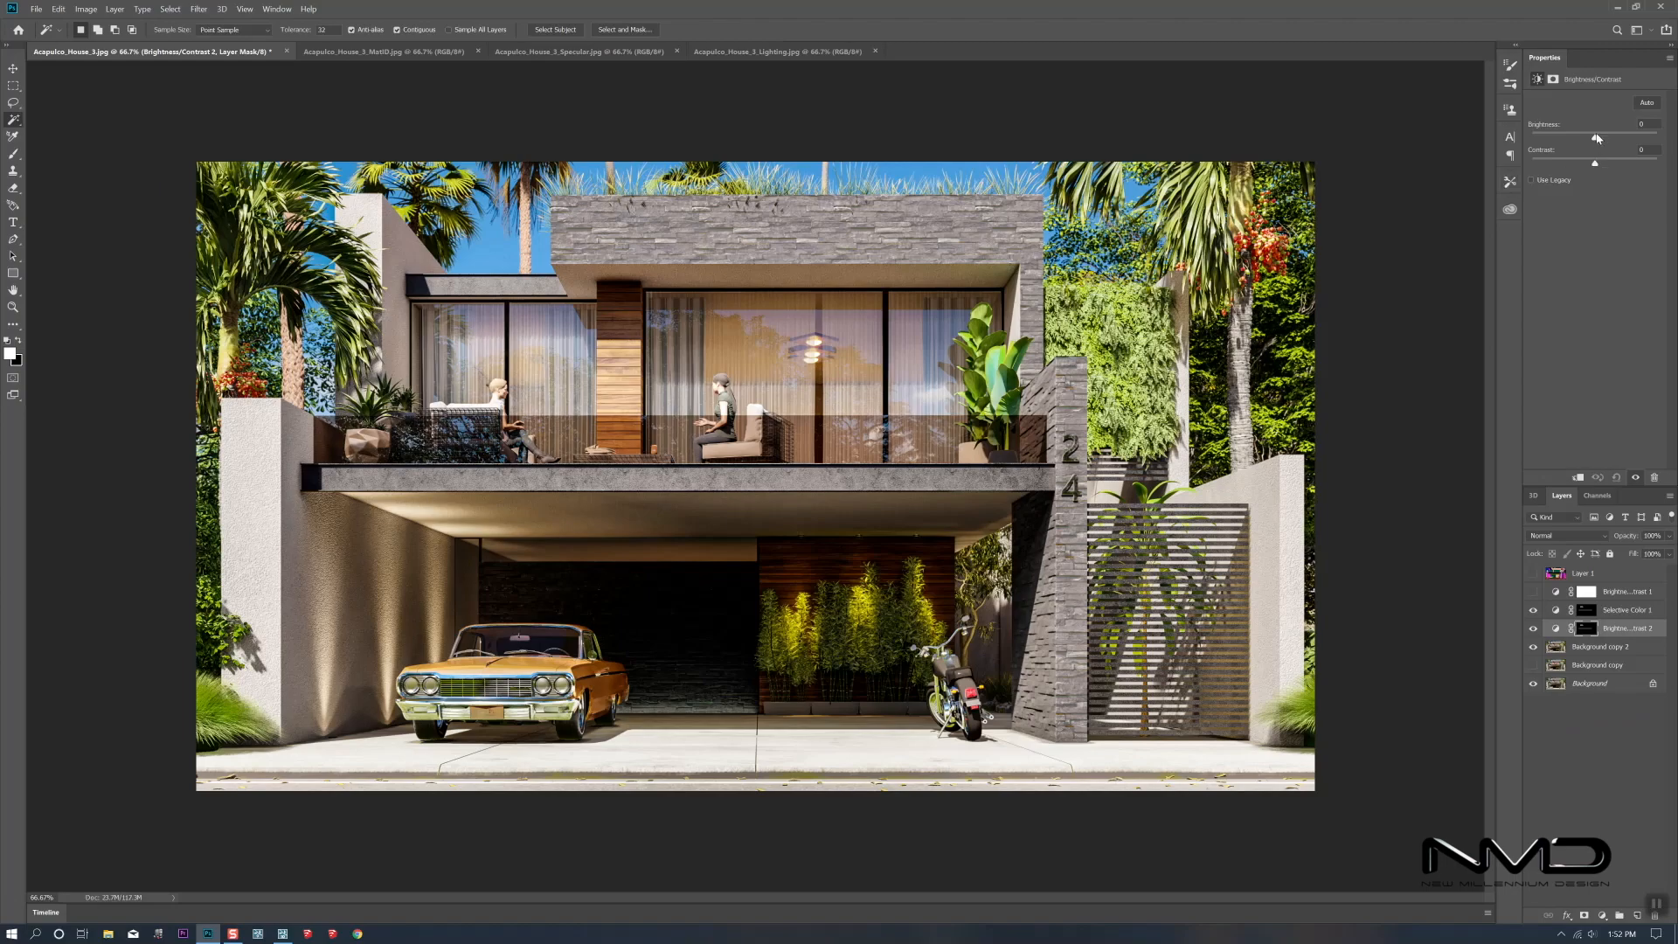
pyautogui.moveTo(1596, 138); pyautogui.dragTo(1587, 138)
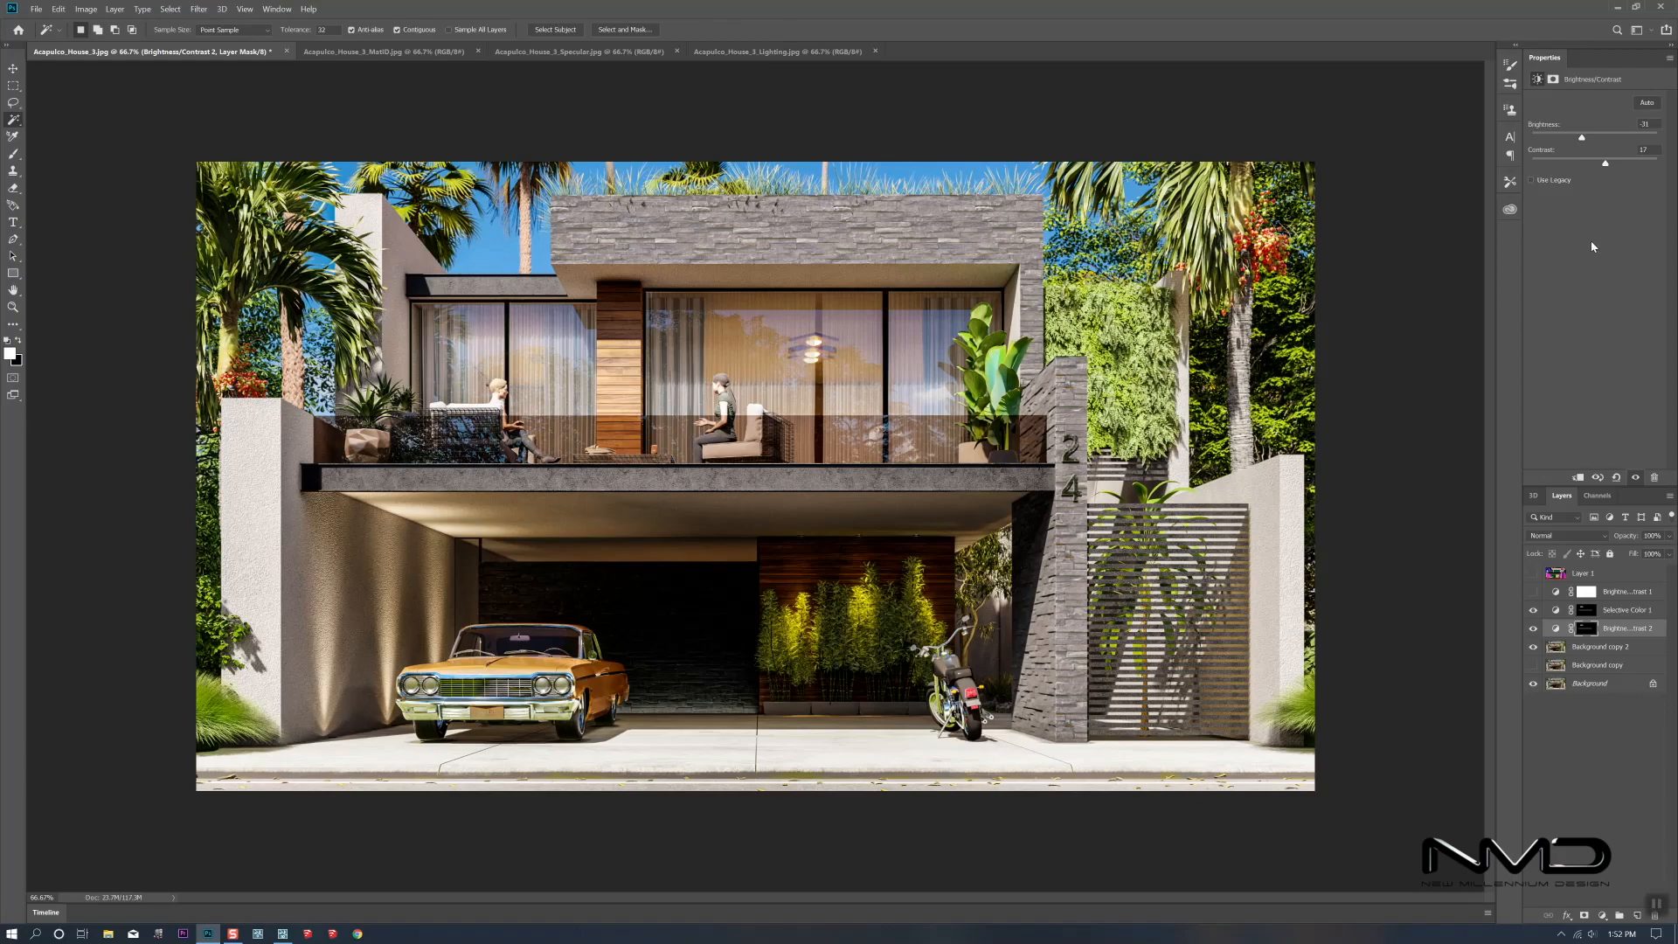
# Compare the concrete edges with and without their Brightness/Contrast and Selective Color adjustments
pyautogui.click(1599, 647)
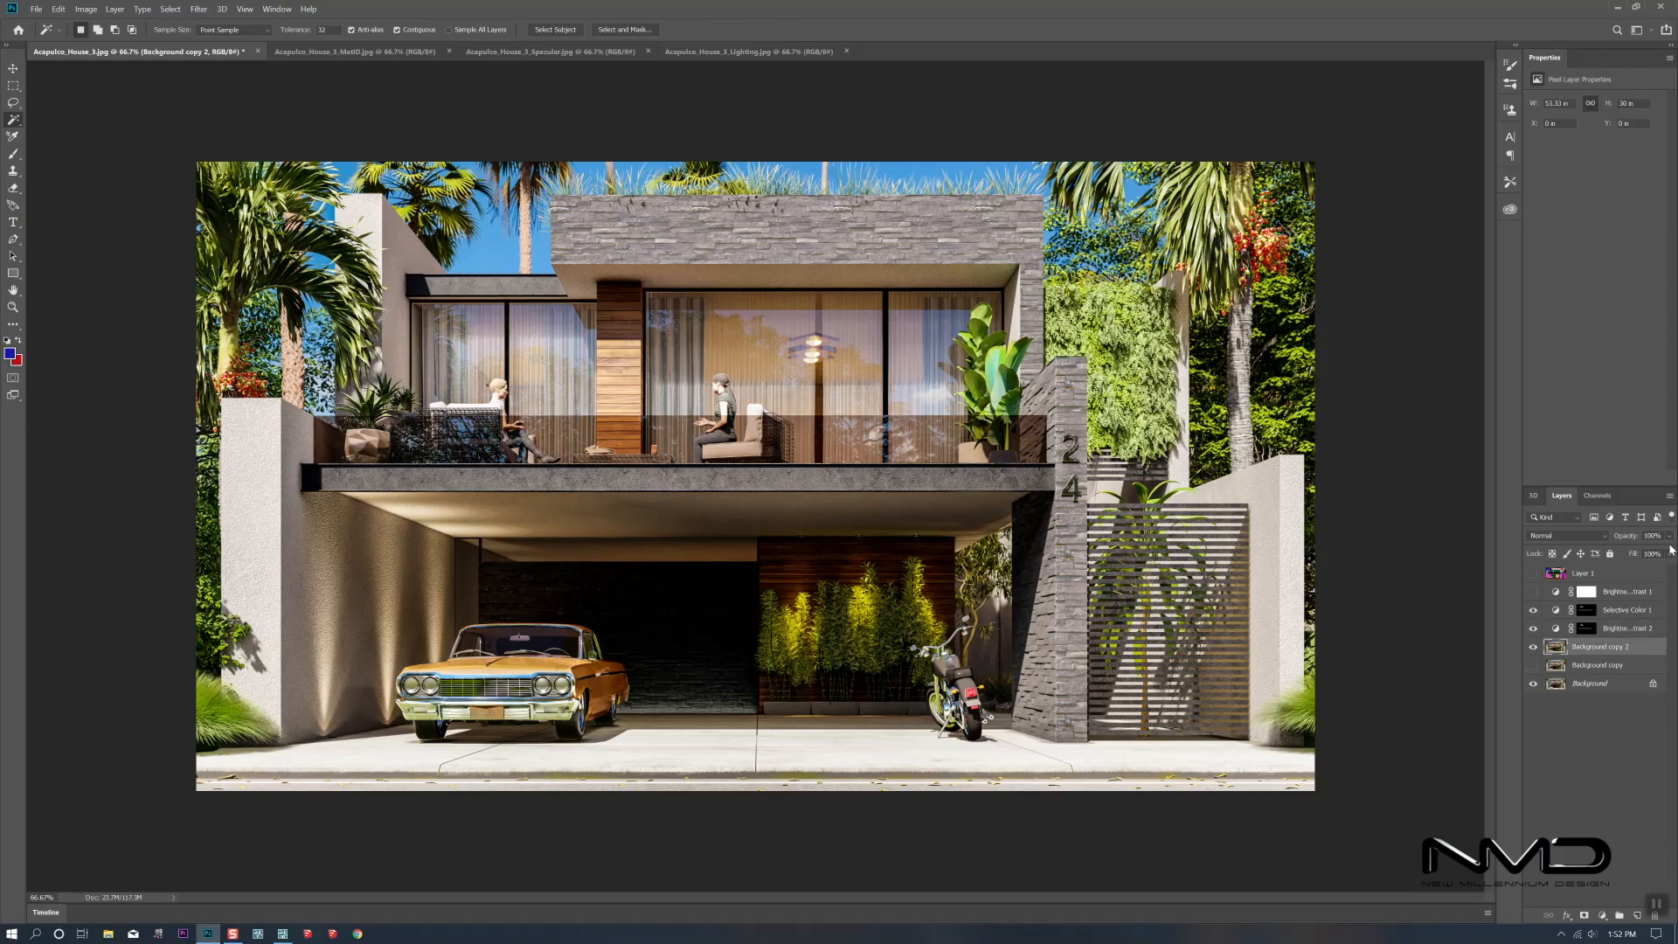
pyautogui.click(1533, 628)
pyautogui.click(1534, 628)
pyautogui.click(1534, 610)
pyautogui.click(1533, 611)
pyautogui.click(1535, 612)
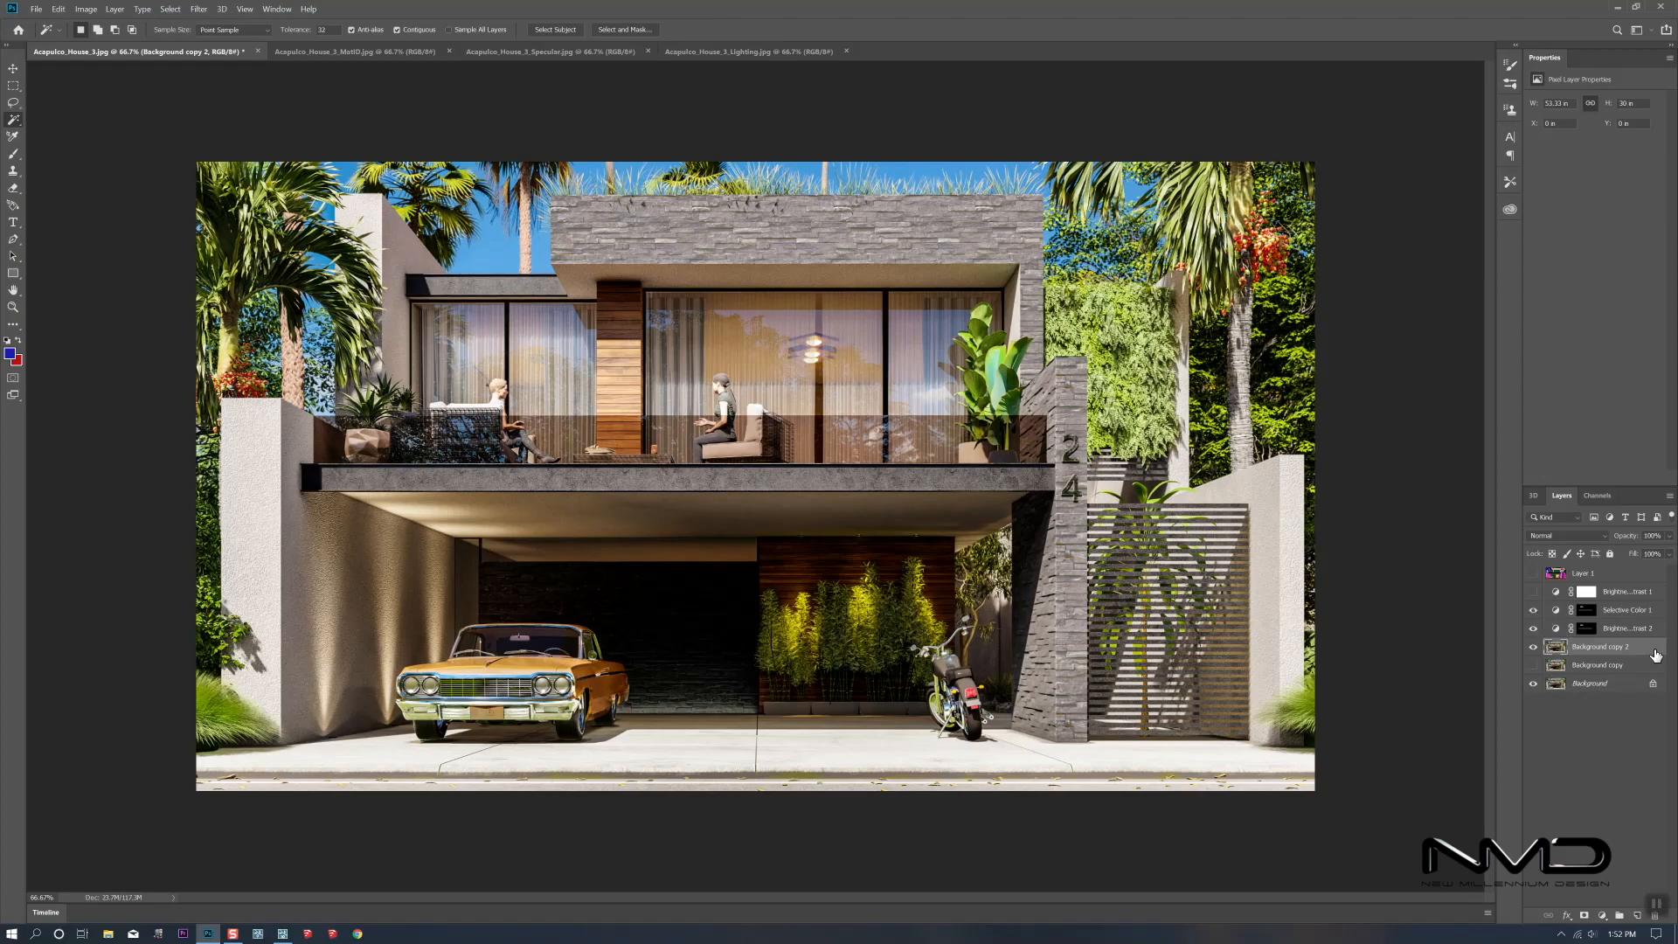
# Select the stone pillar beside the gate from the MatID layer, hide that layer and make Background copy 2 active
pyautogui.click(1614, 575)
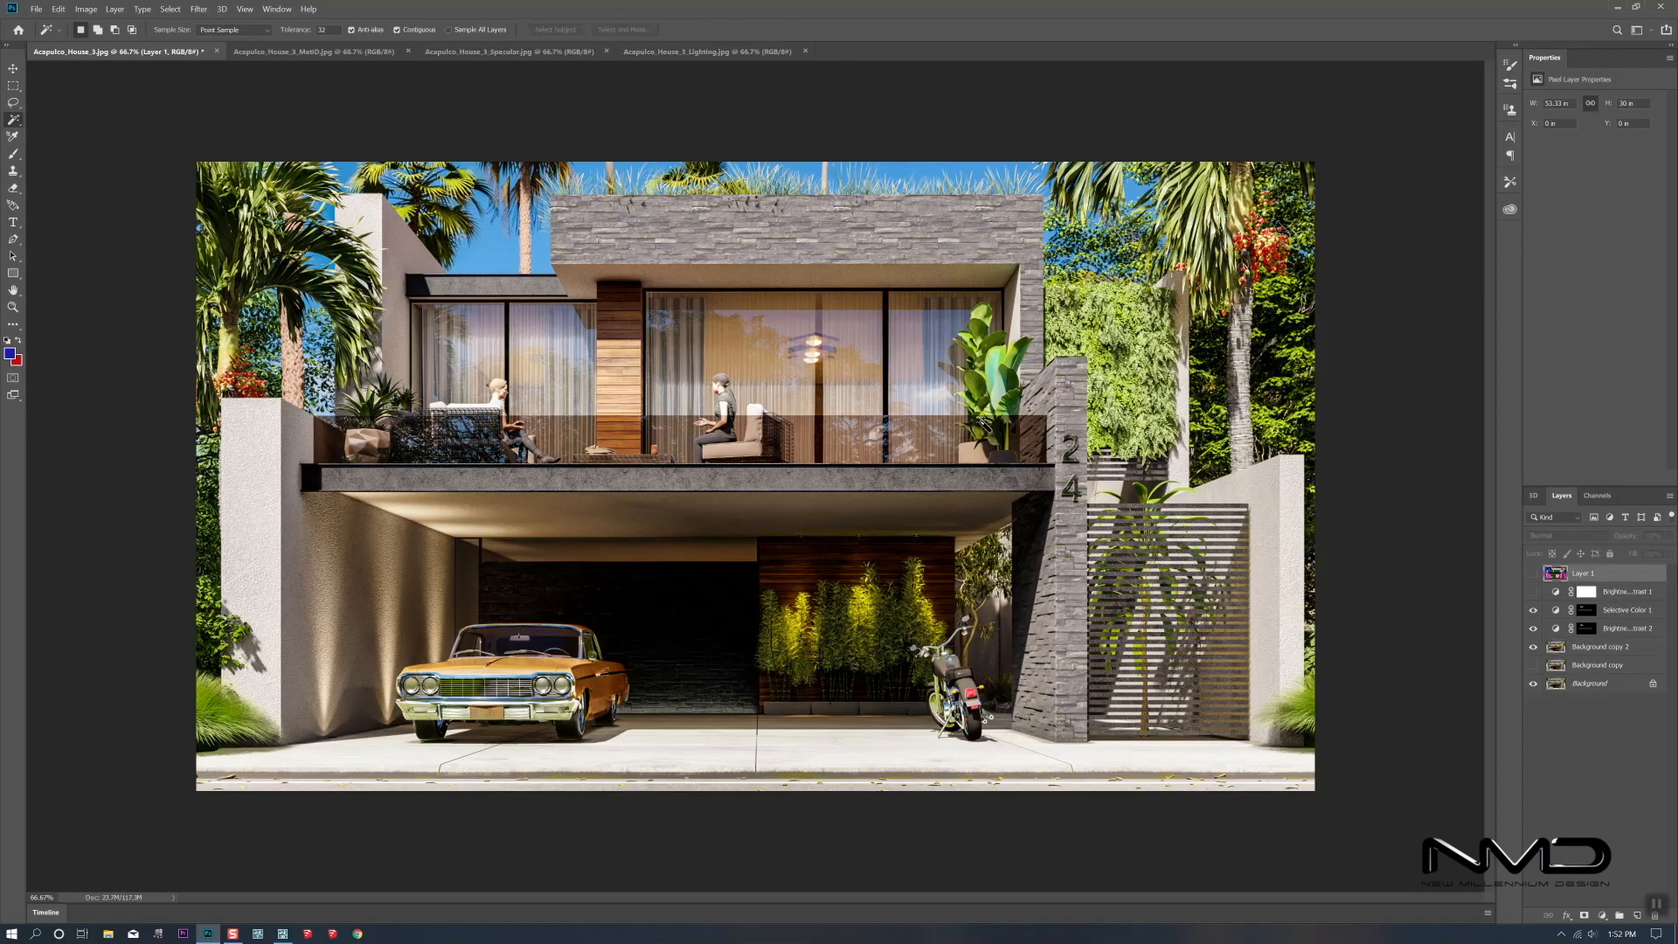
pyautogui.click(1532, 573)
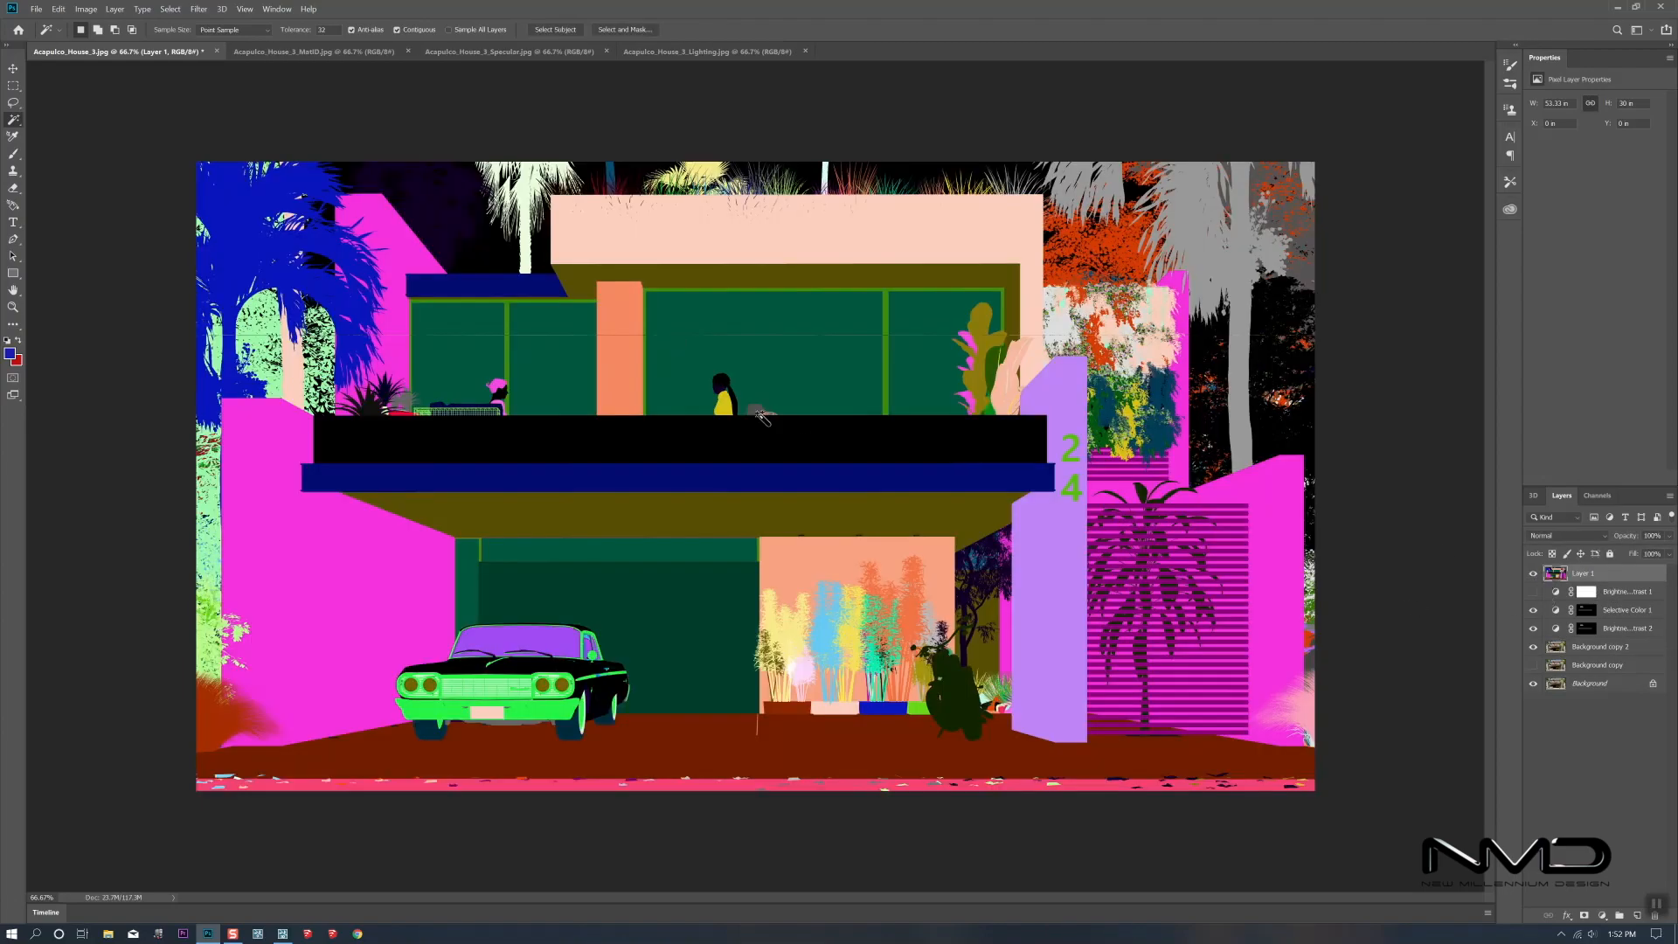
pyautogui.click(1053, 551)
pyautogui.click(1596, 646)
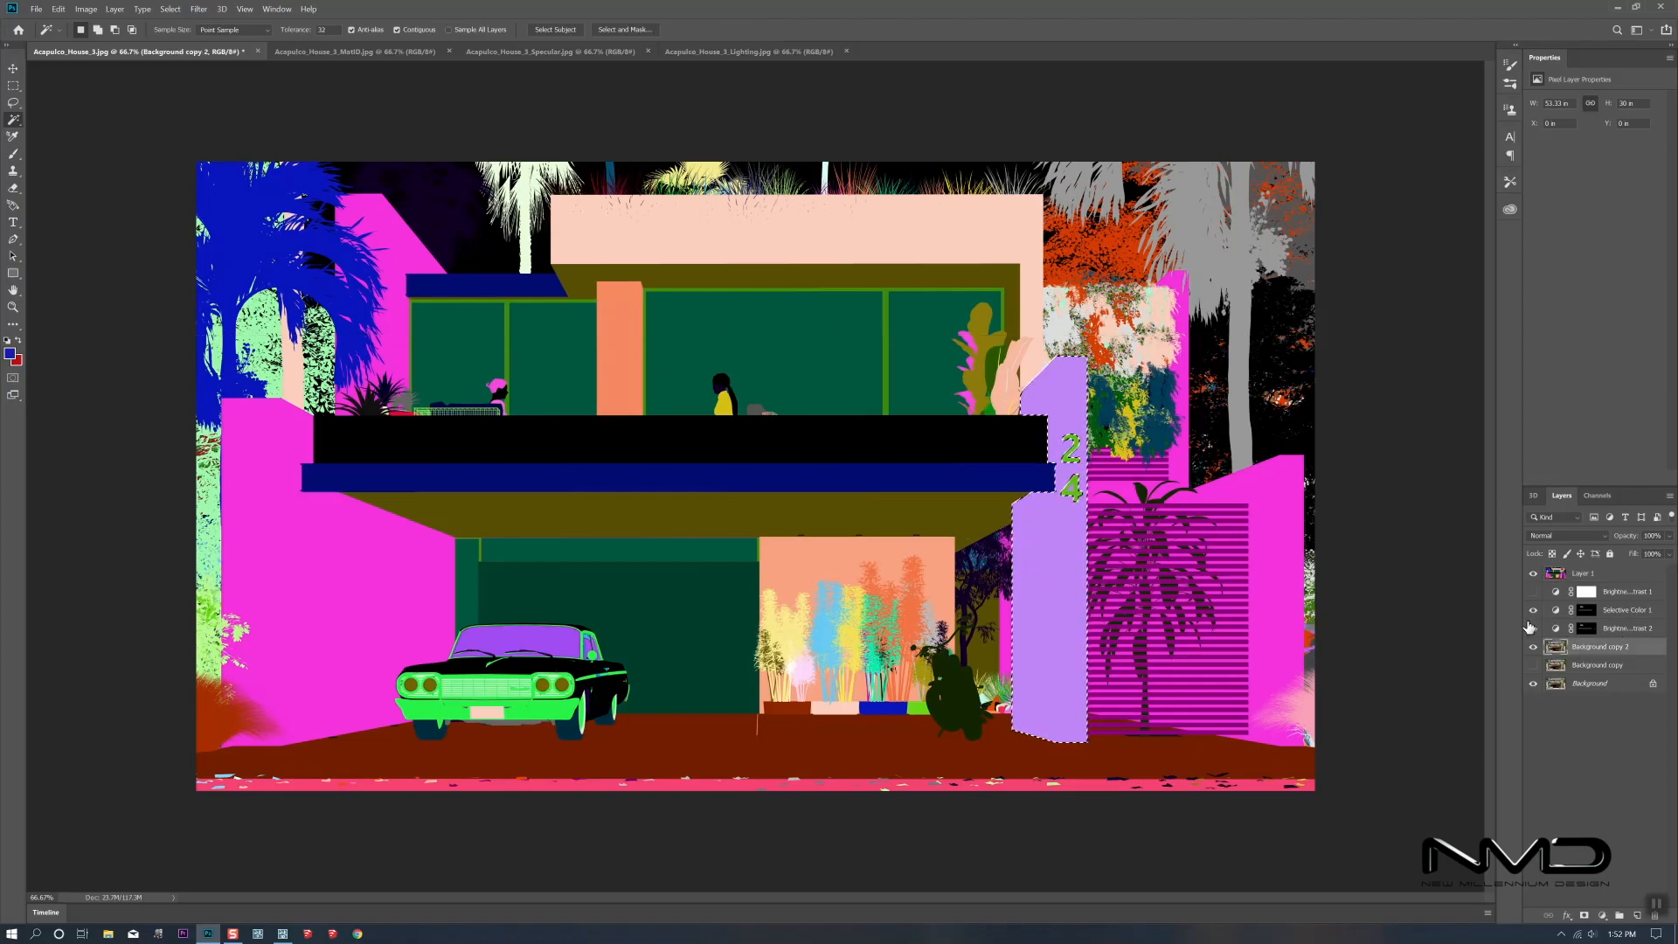
pyautogui.click(1533, 574)
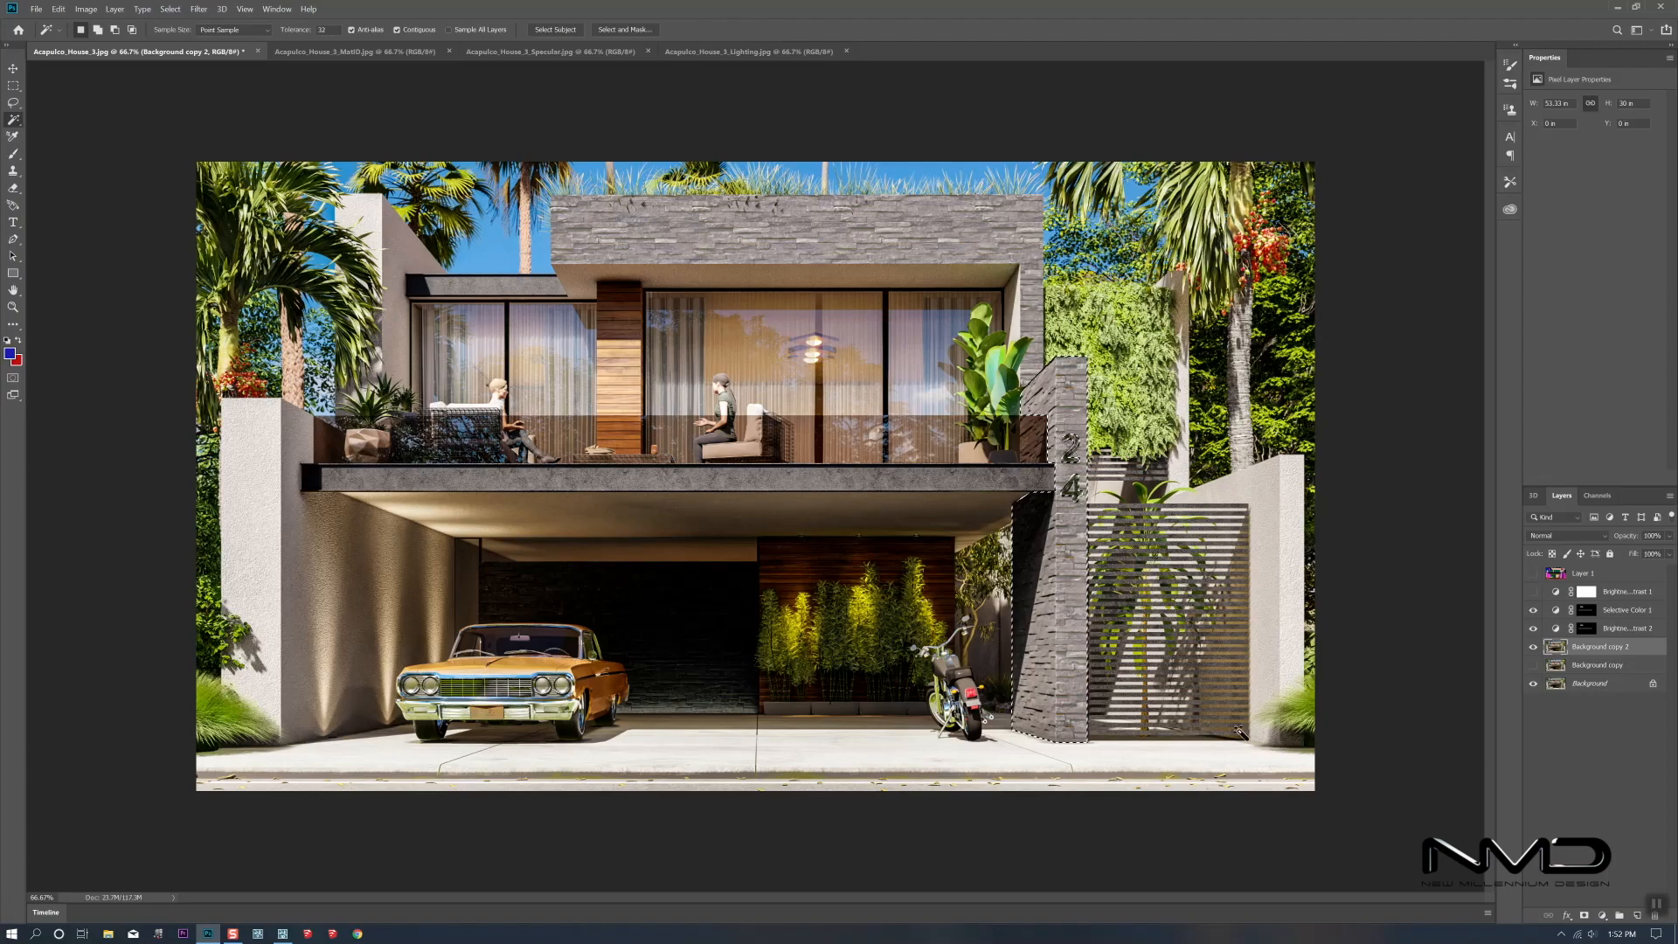
# Add a Brightness/Contrast adjustment to the selected stone pillar with brightness about -40 and contrast about 29
pyautogui.click(1602, 913)
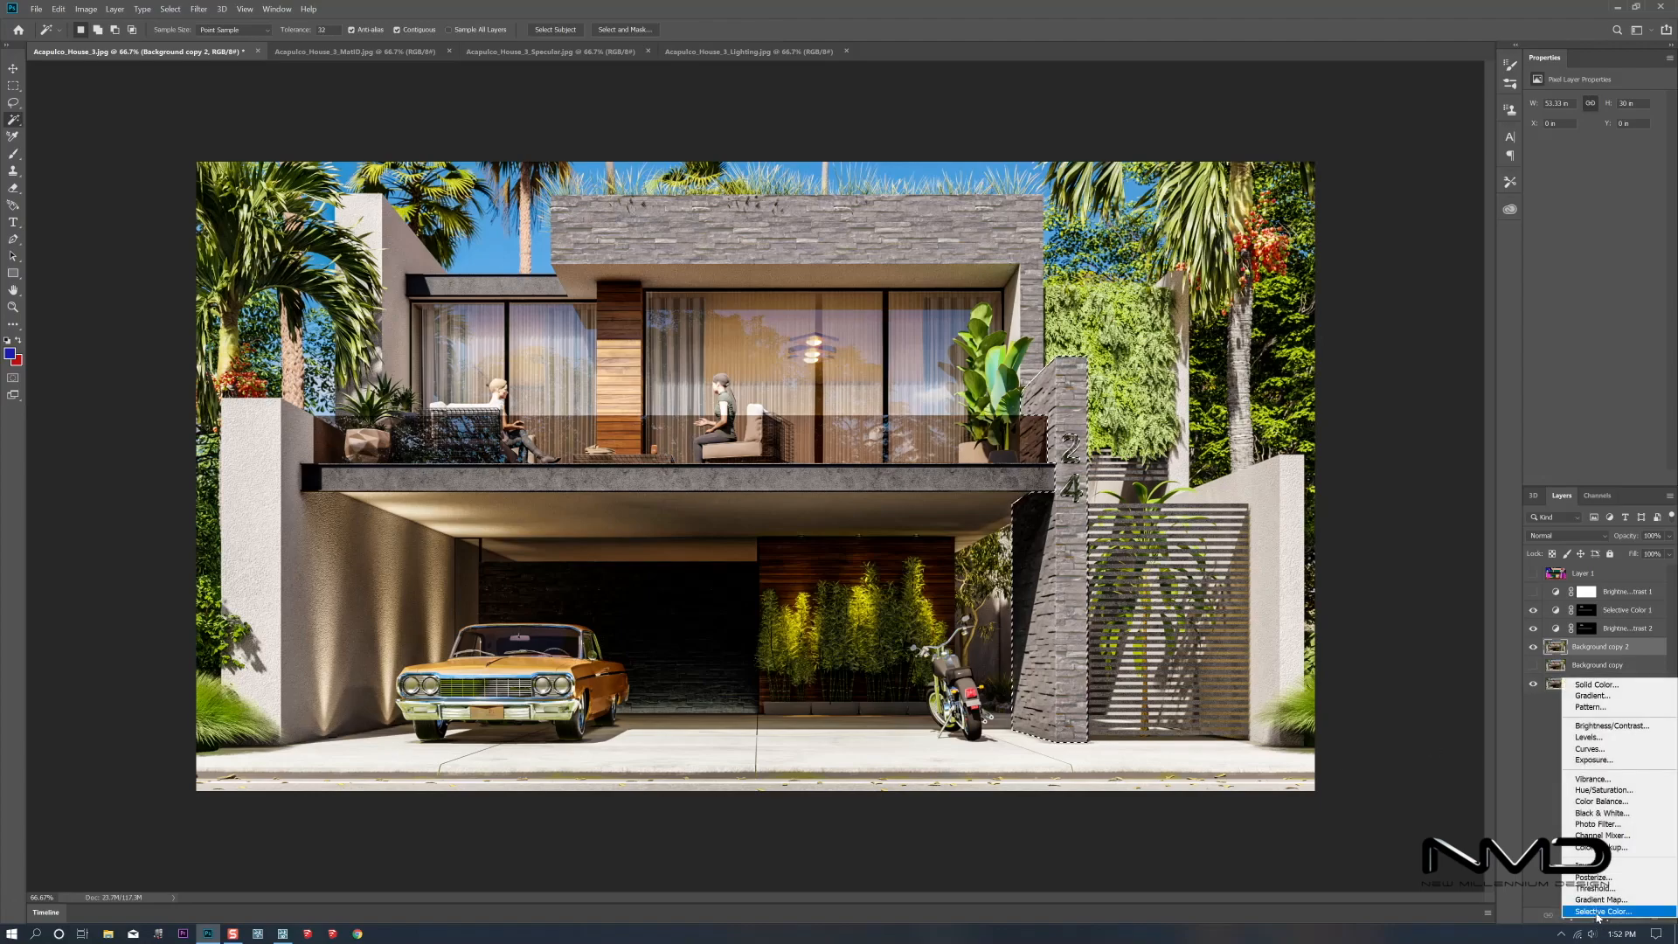
pyautogui.click(1610, 725)
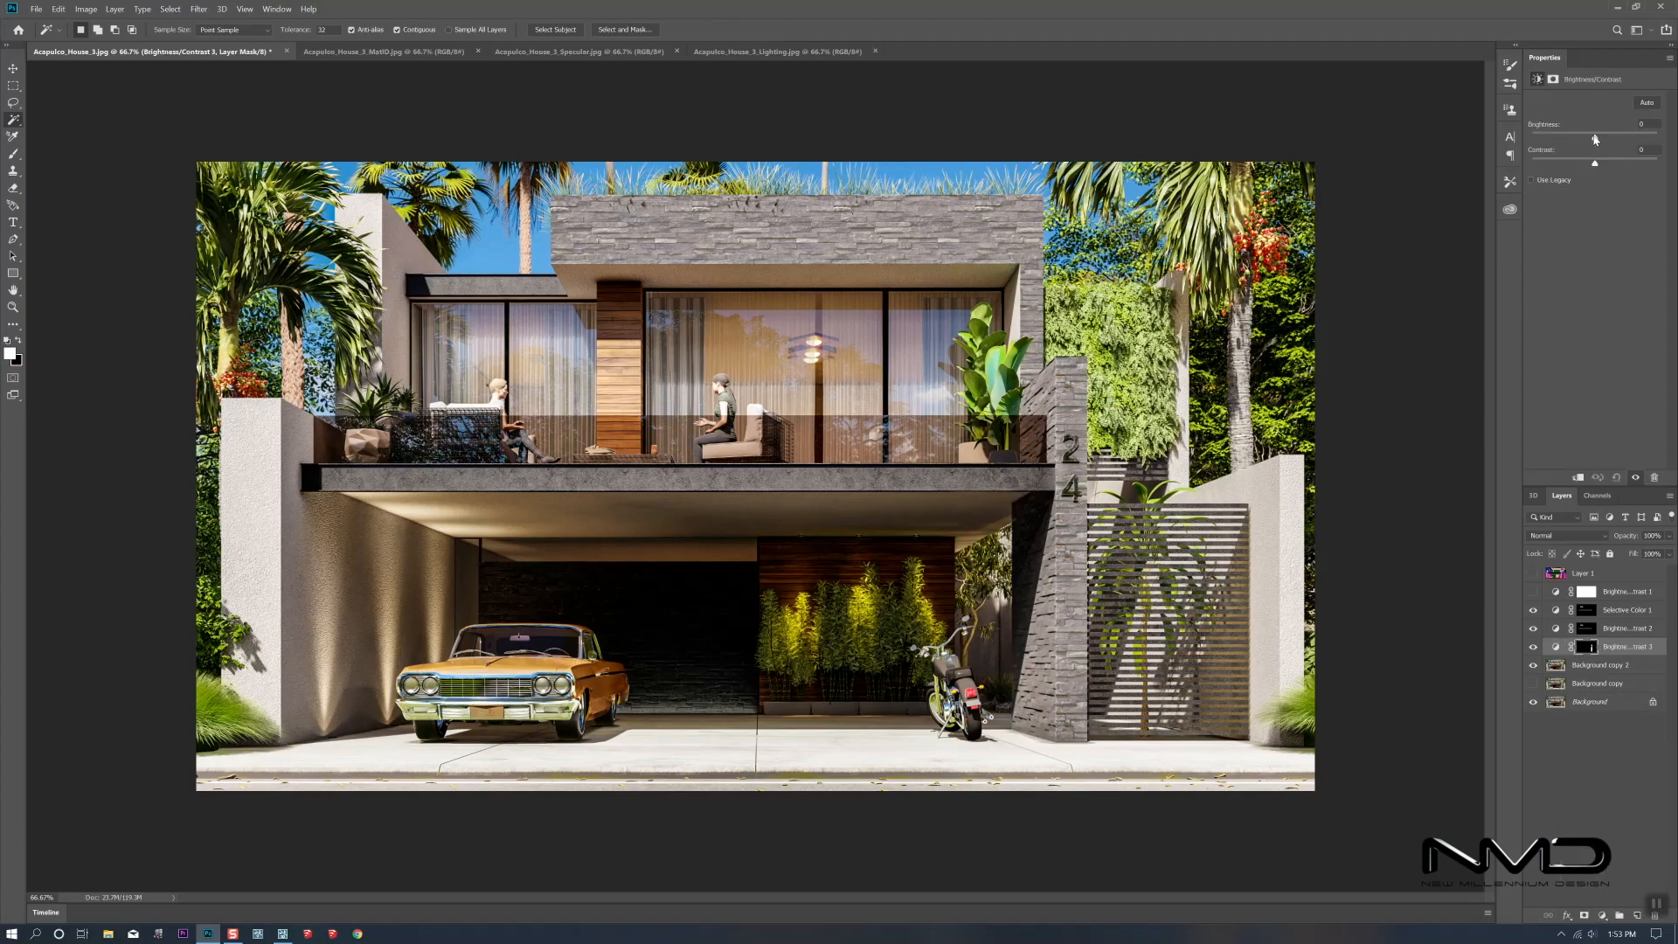
pyautogui.moveTo(1595, 138); pyautogui.dragTo(1577, 140)
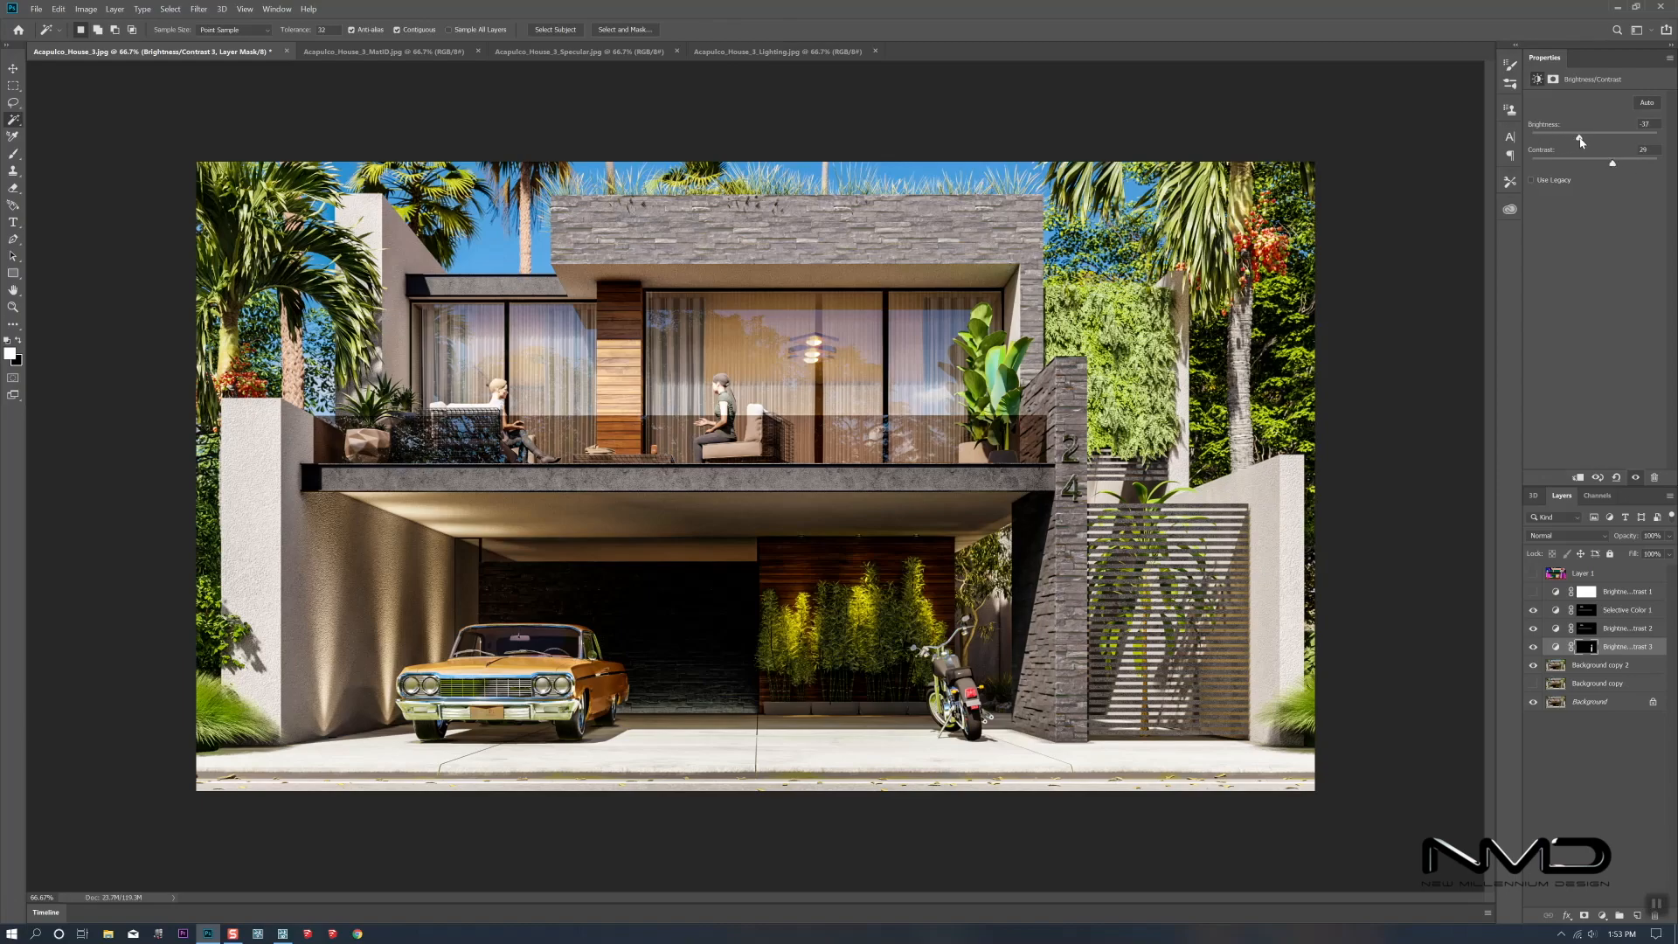
pyautogui.moveTo(1582, 140); pyautogui.dragTo(1578, 144)
# Select the upper-floor stone facade from the MatID layer, hide that layer and make Background copy 2 active
pyautogui.click(1594, 668)
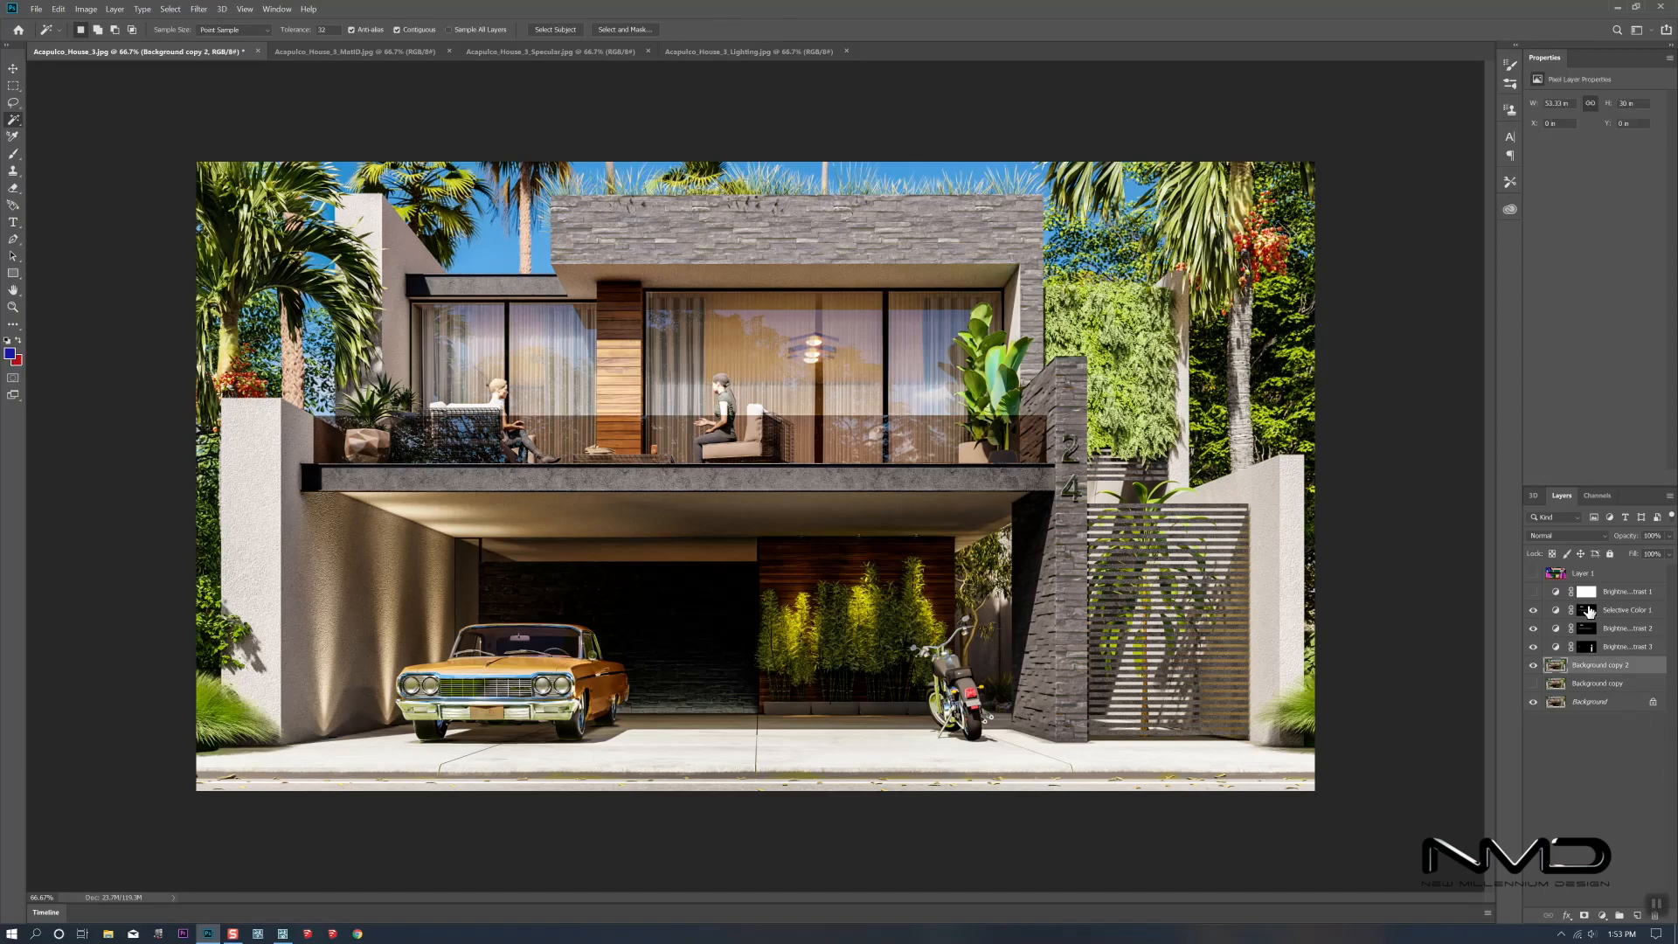
pyautogui.click(1533, 574)
pyautogui.click(1599, 577)
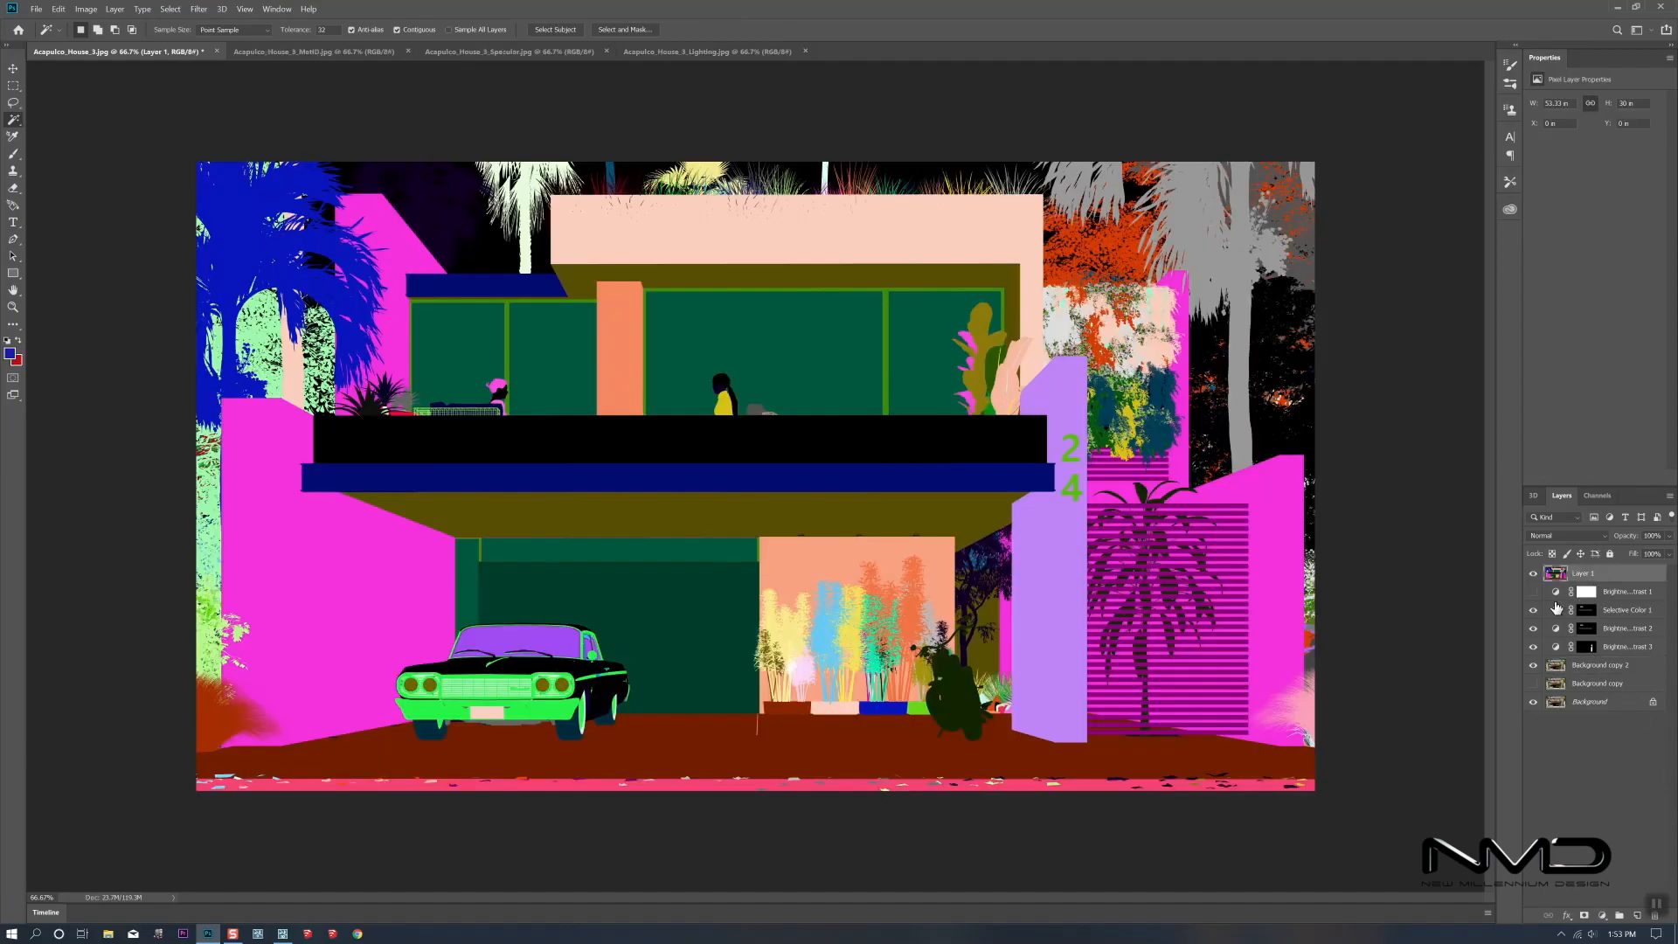
pyautogui.click(759, 241)
pyautogui.click(1594, 665)
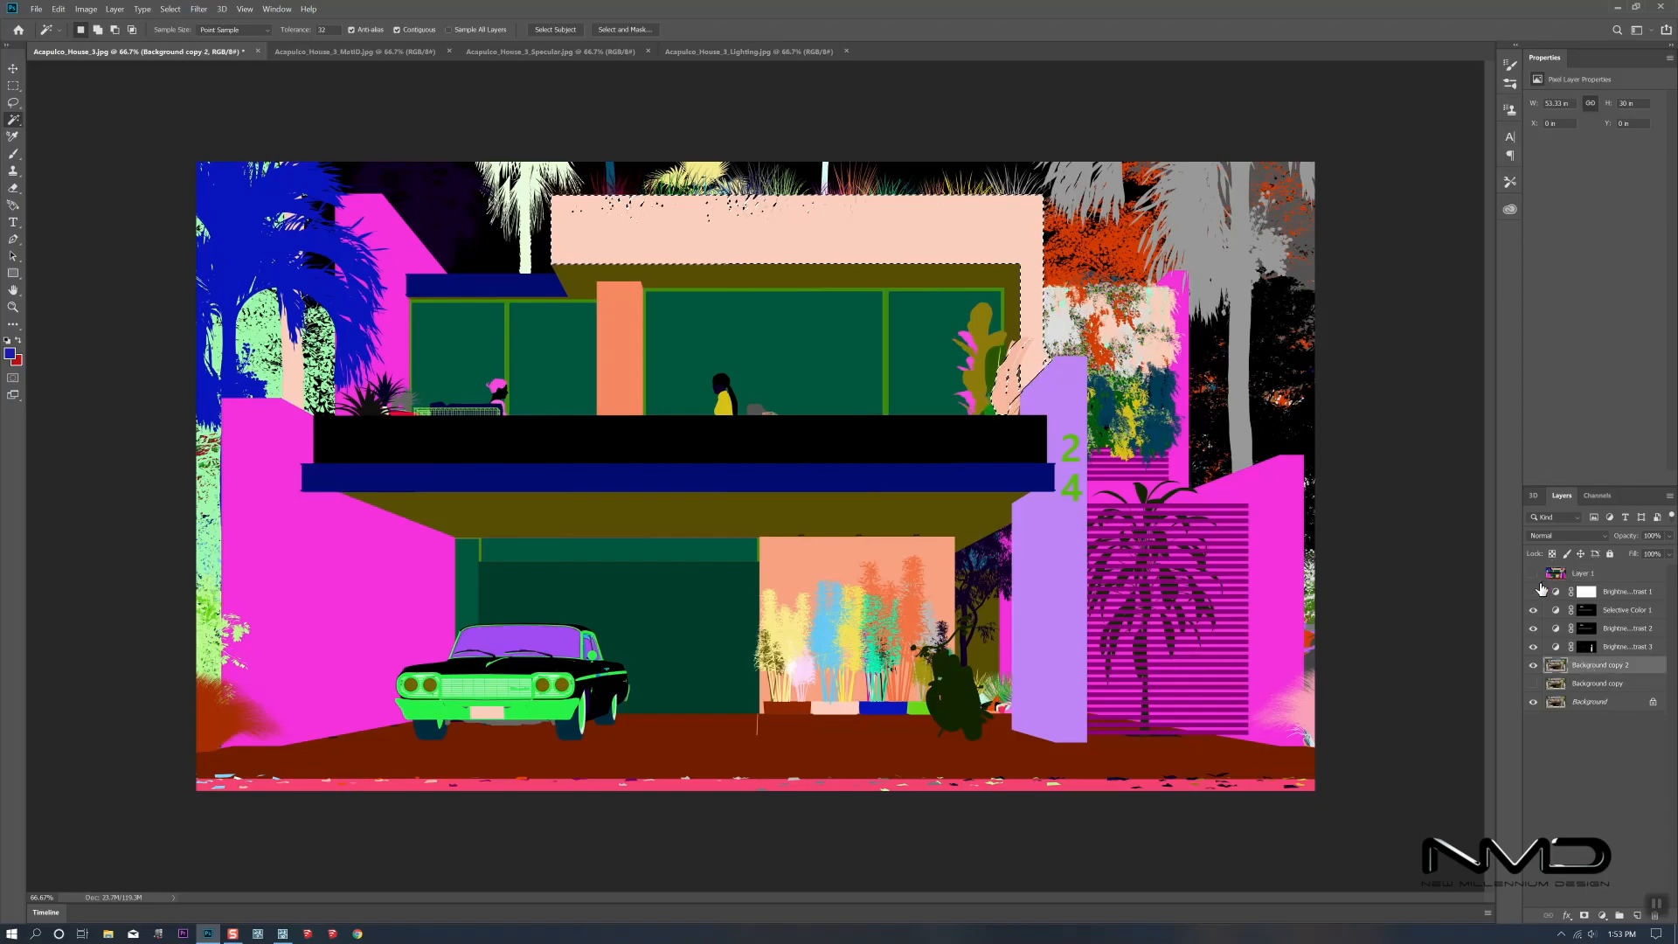
pyautogui.click(1532, 573)
# Add a Brightness/Contrast adjustment to the selected facade with brightness about -35 and contrast 42, and compare both stone adjustments on and off
pyautogui.click(1601, 915)
pyautogui.click(1586, 731)
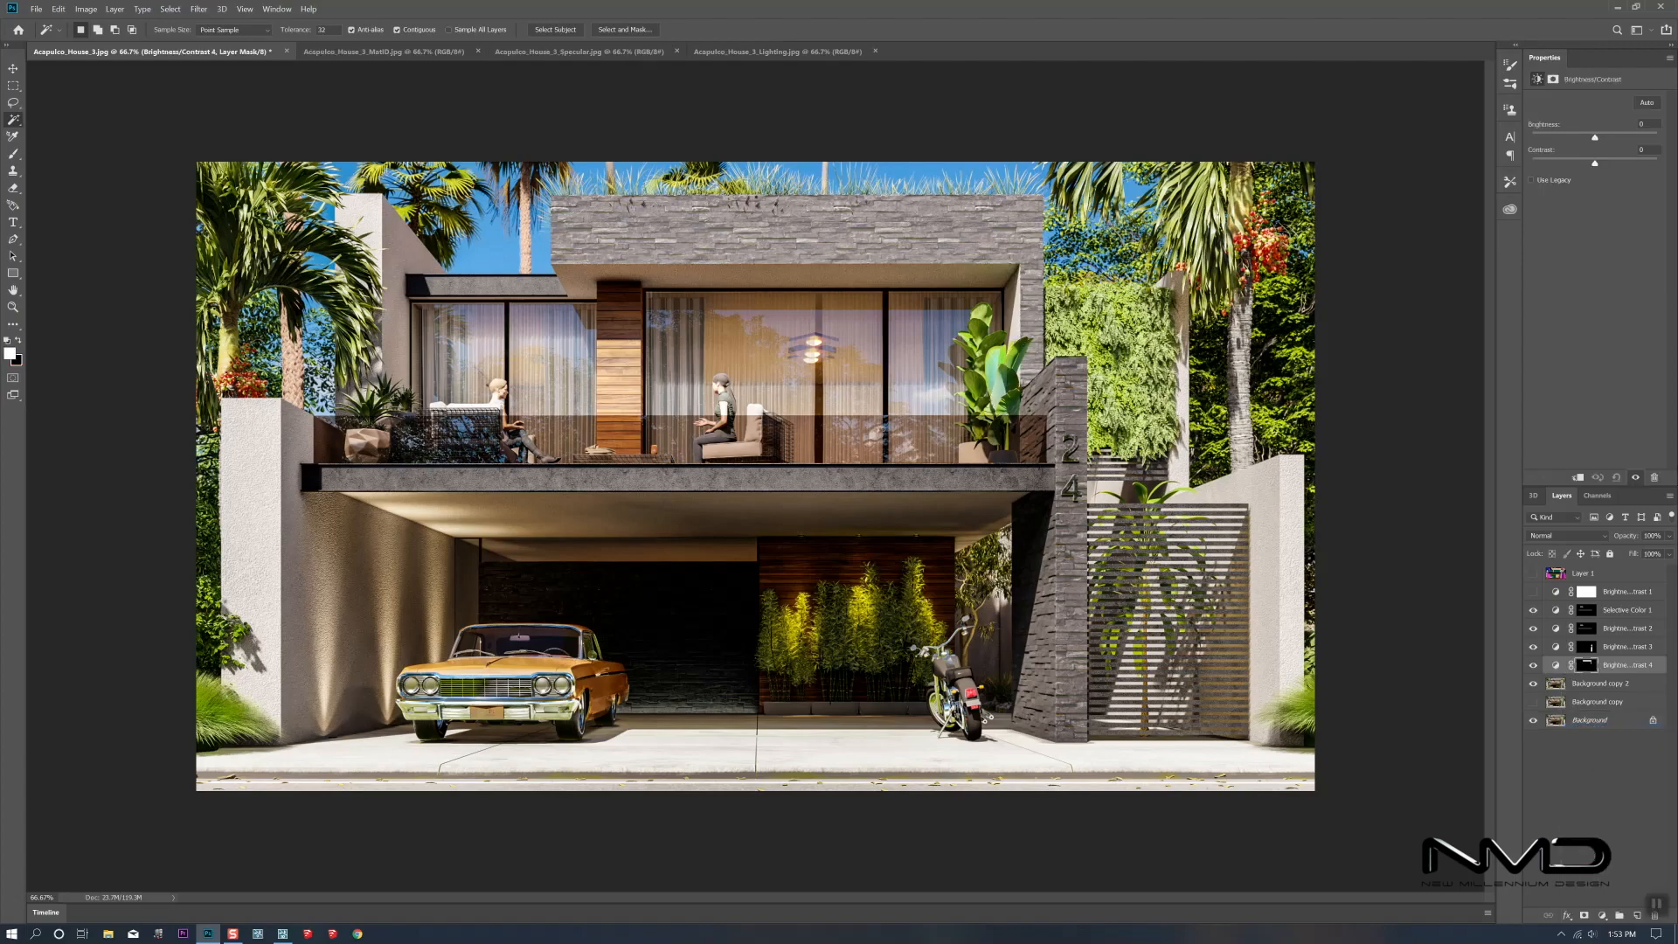
pyautogui.moveTo(1595, 139); pyautogui.dragTo(1583, 137)
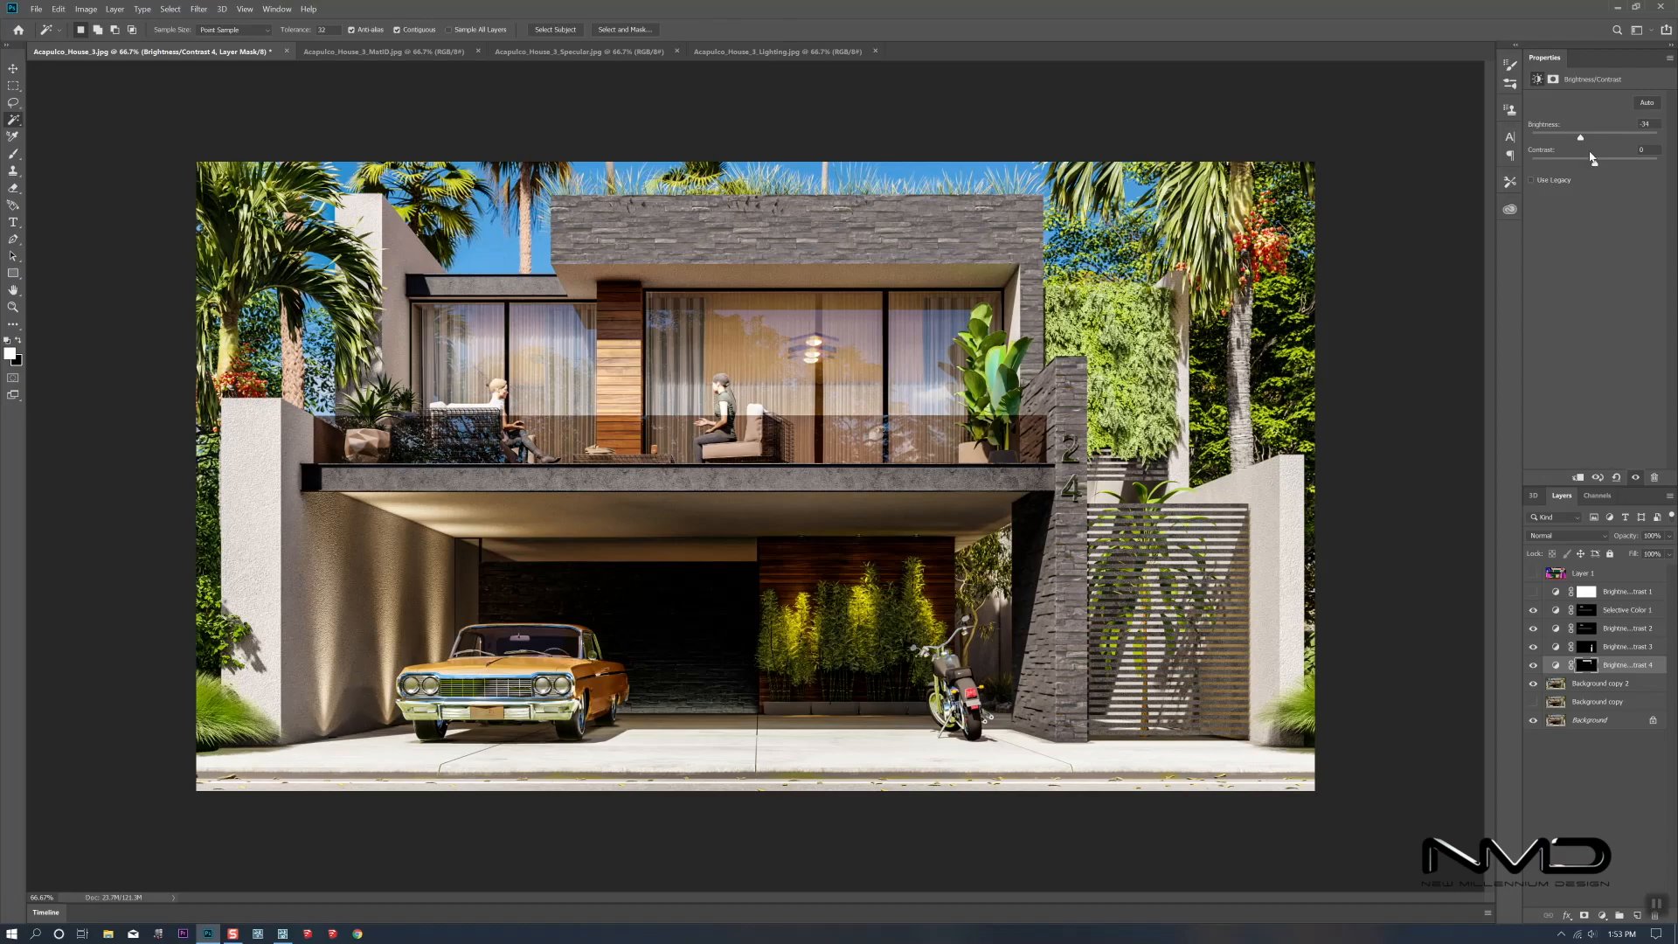
pyautogui.moveTo(1607, 167); pyautogui.dragTo(1622, 171)
pyautogui.moveTo(1630, 174); pyautogui.dragTo(1622, 175)
pyautogui.click(1532, 665)
pyautogui.click(1533, 665)
pyautogui.click(1533, 647)
pyautogui.click(1534, 646)
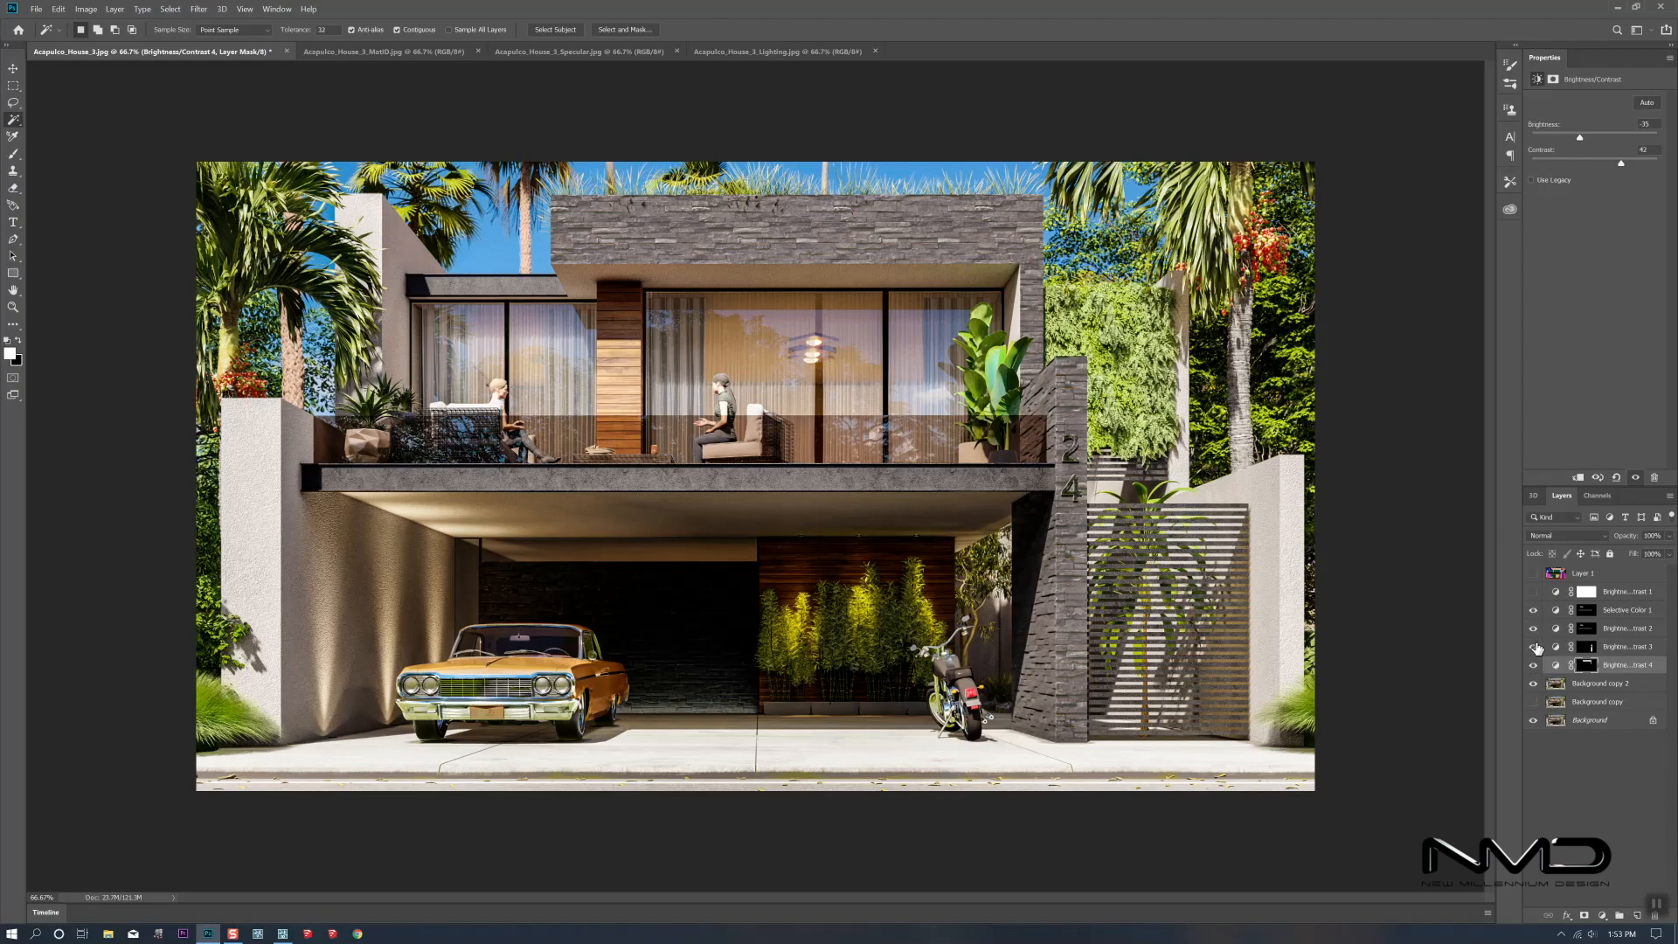
# Group the two Brightness/Contrast adjustment layers for the stone pillar and facade, keeping the default group settings
pyautogui.click(1620, 649)
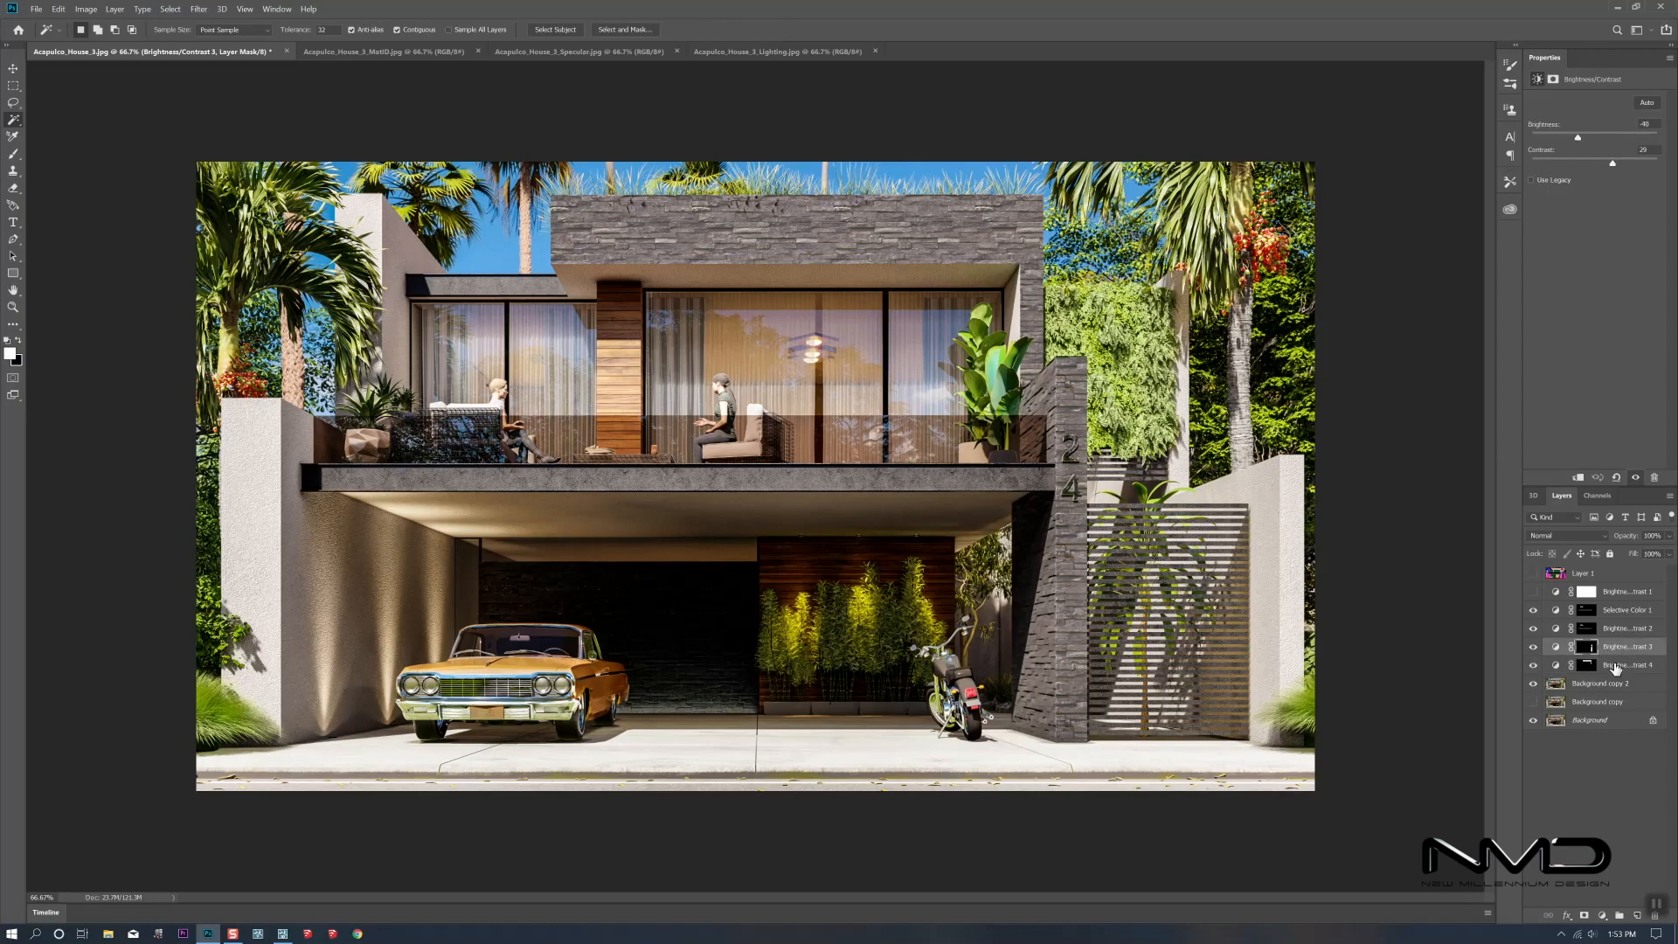
pyautogui.keyDown('shift'); pyautogui.click(1616, 667); pyautogui.keyUp('shift')
pyautogui.rightClick(1616, 669)
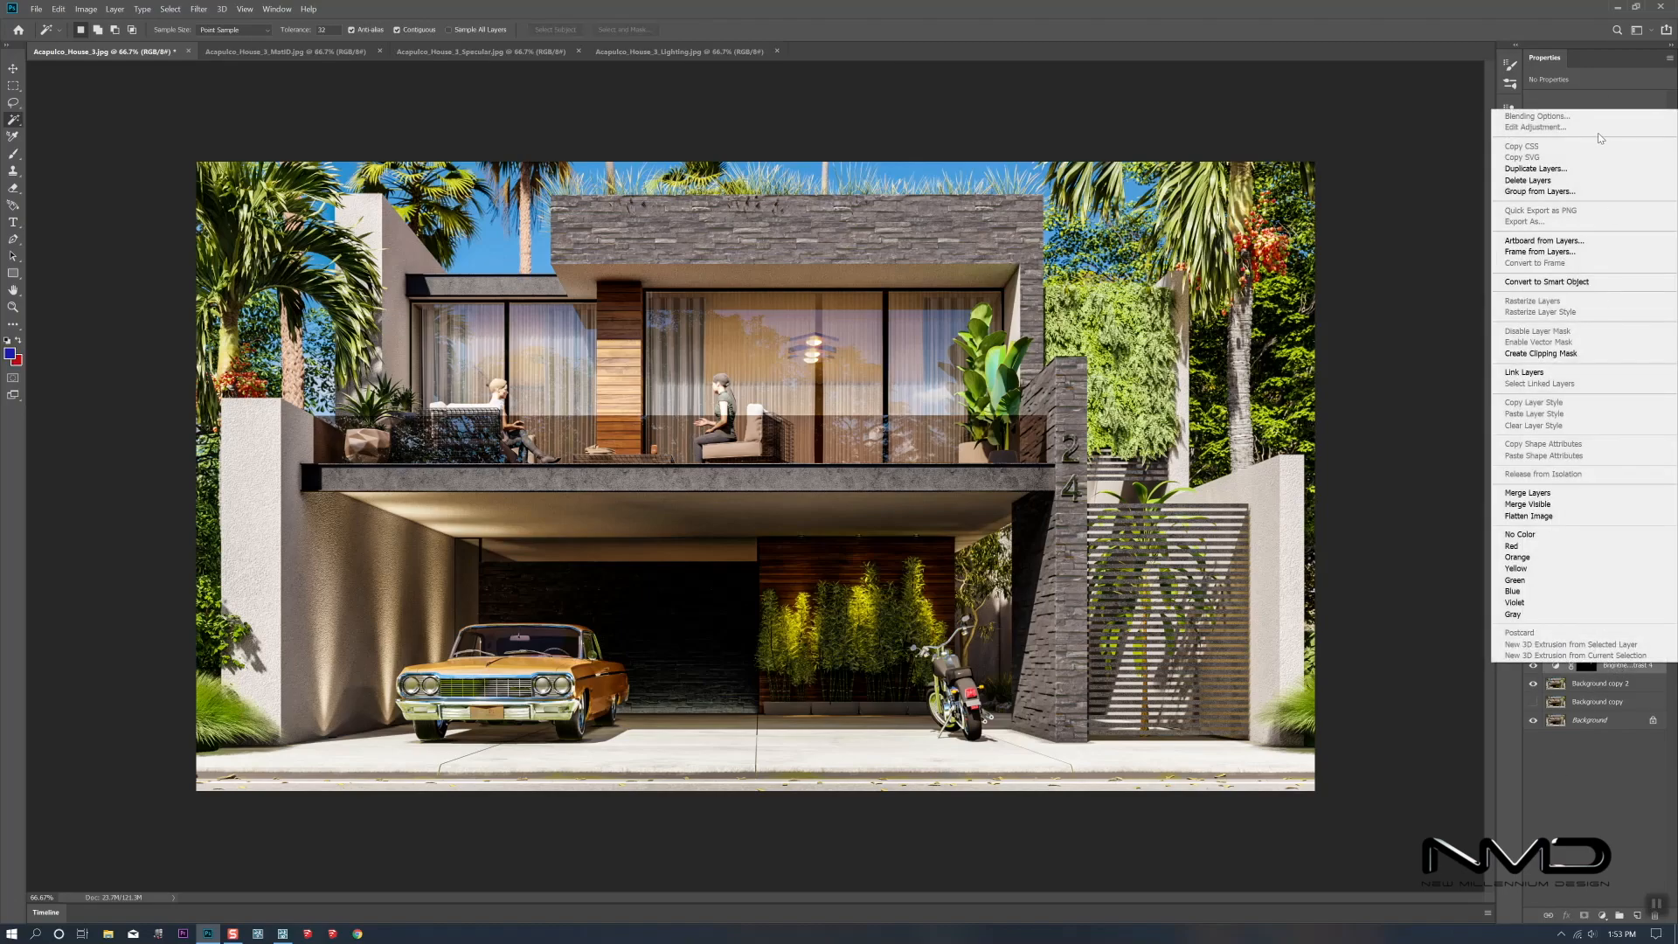
pyautogui.click(1539, 193)
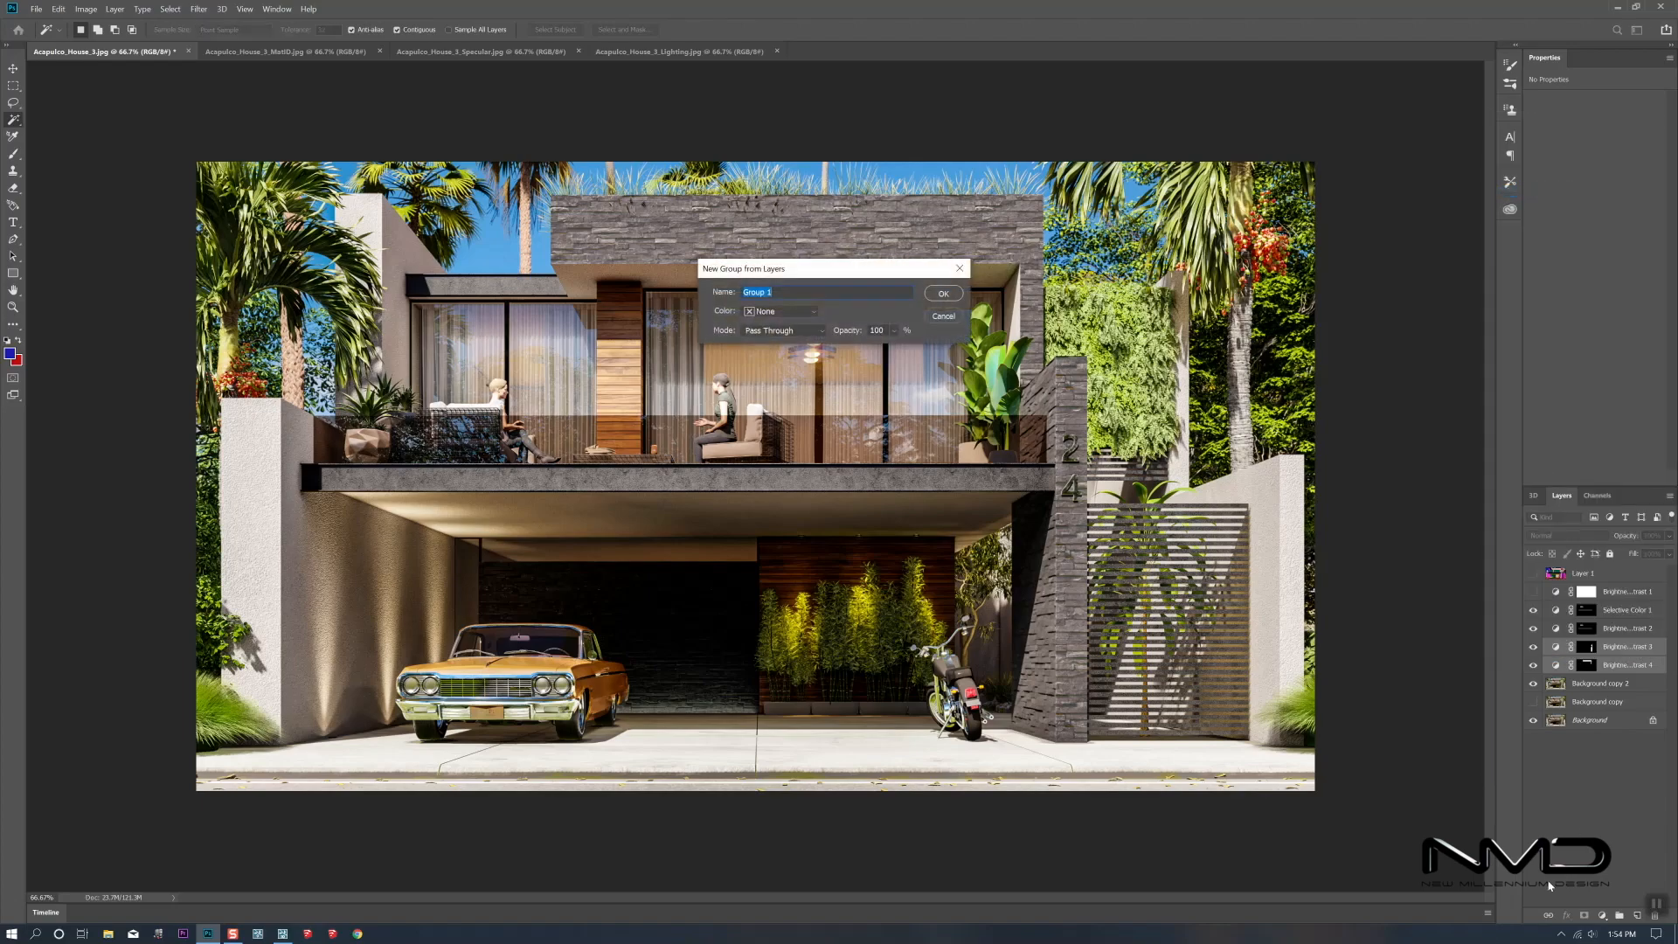
pyautogui.click(943, 293)
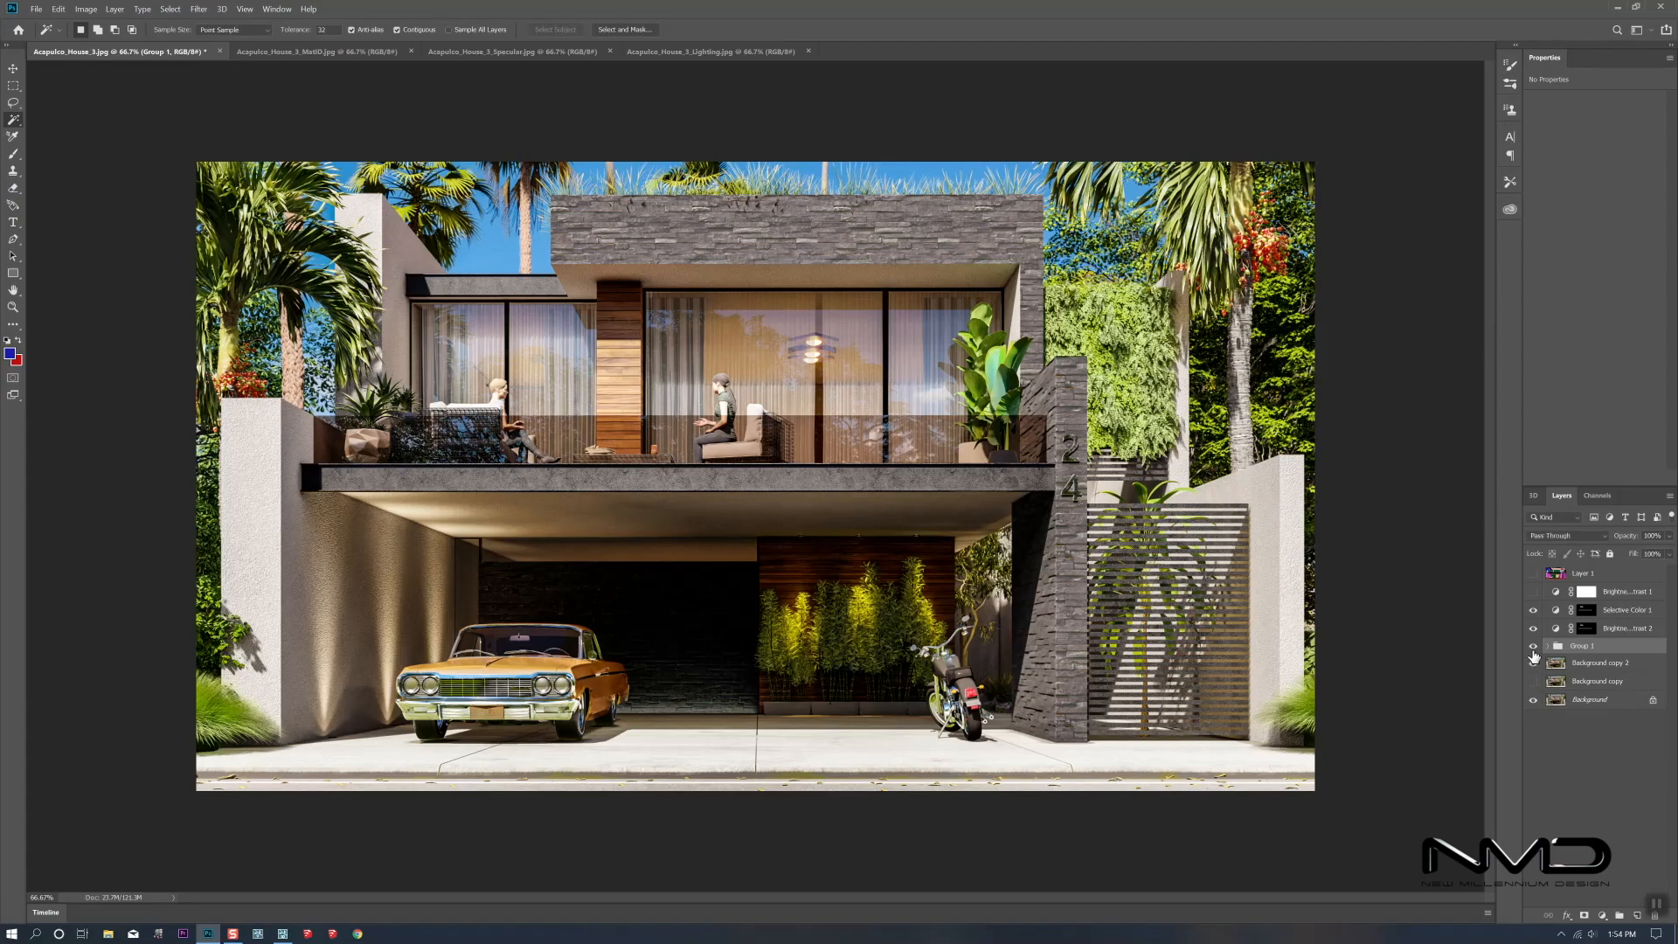
# Show Background copy, add a Selective Color adjustment above Background copy 2, and try Reds with cyan about -6 and magenta about +7
pyautogui.click(1599, 663)
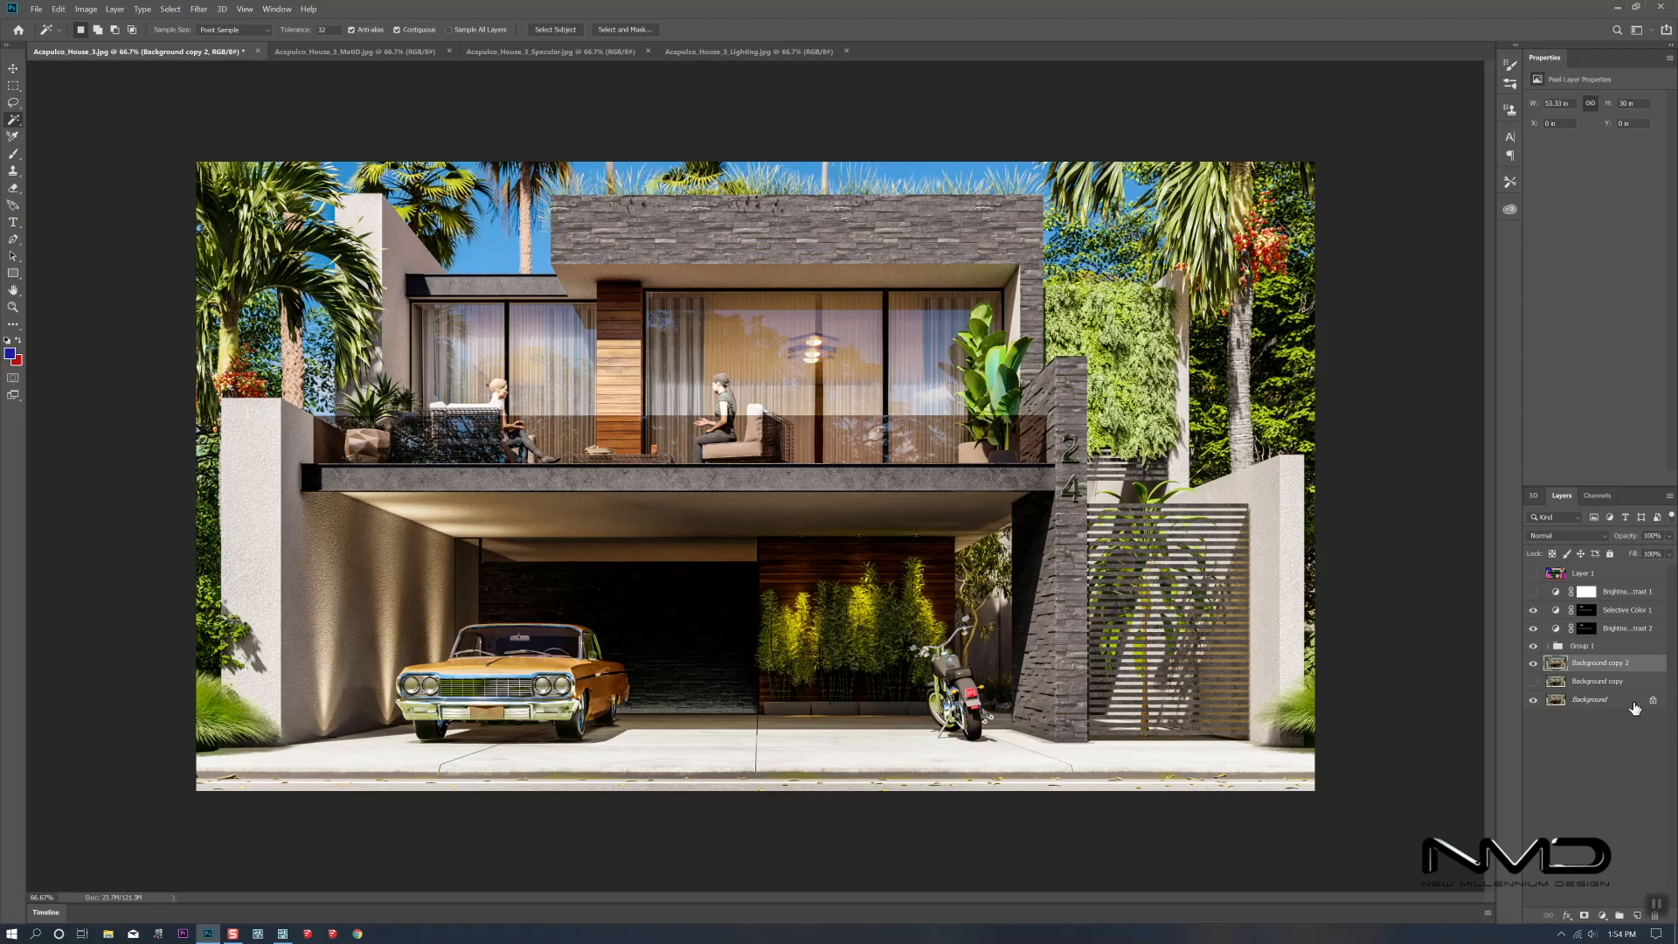
pyautogui.click(1533, 681)
pyautogui.click(1601, 914)
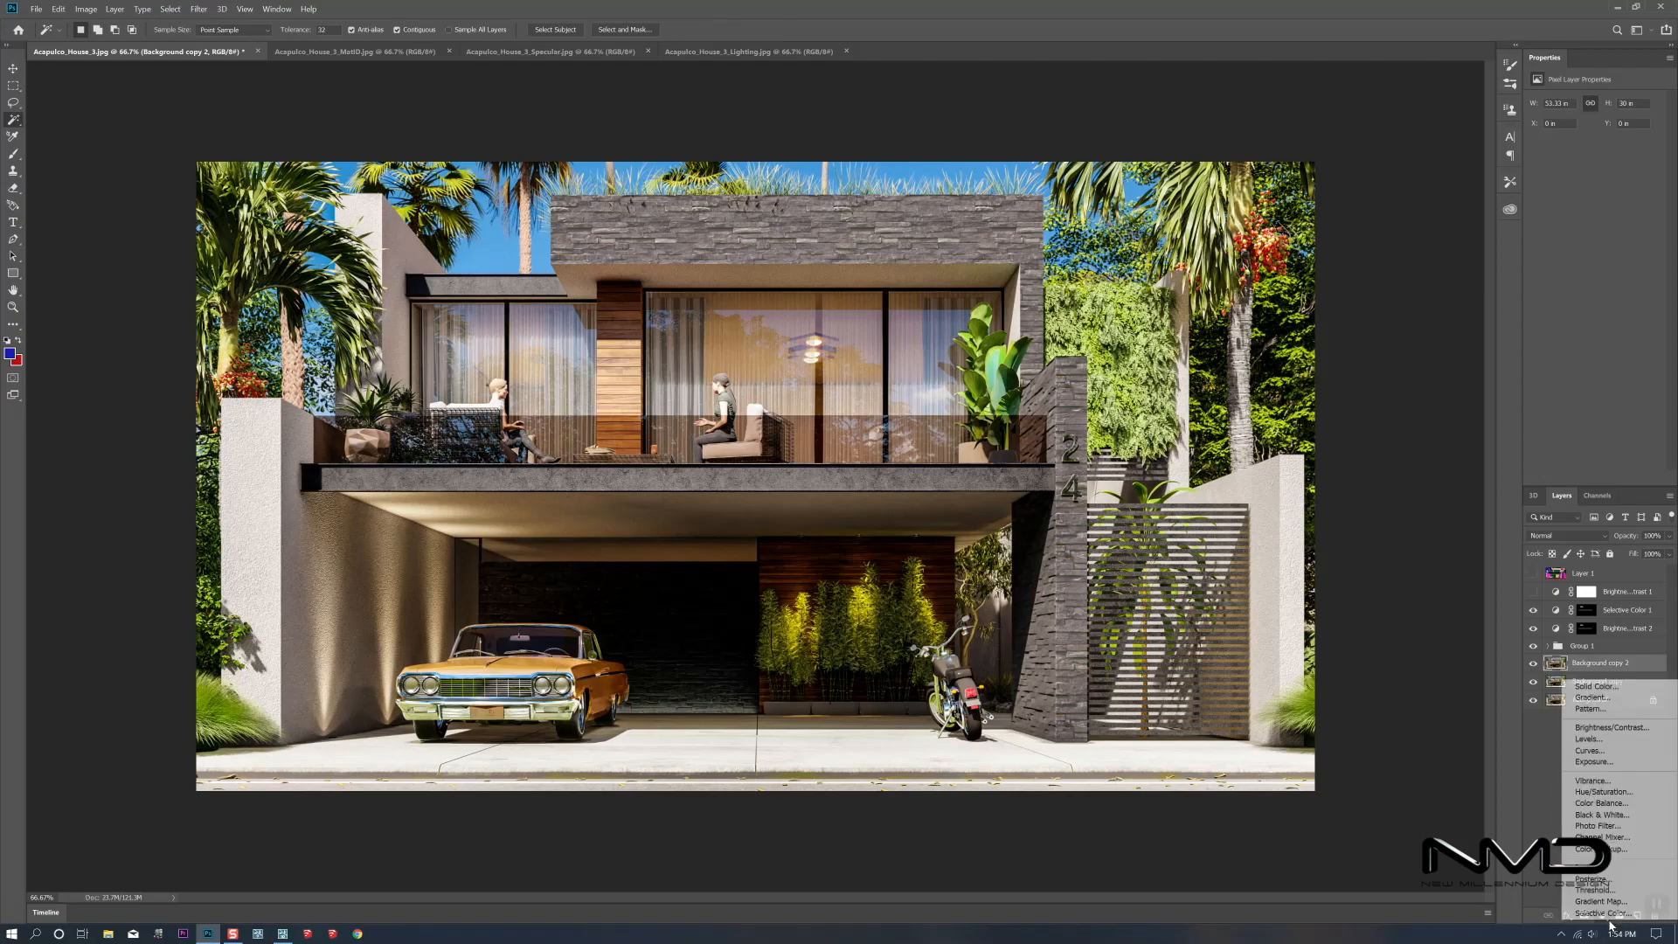
pyautogui.click(1599, 913)
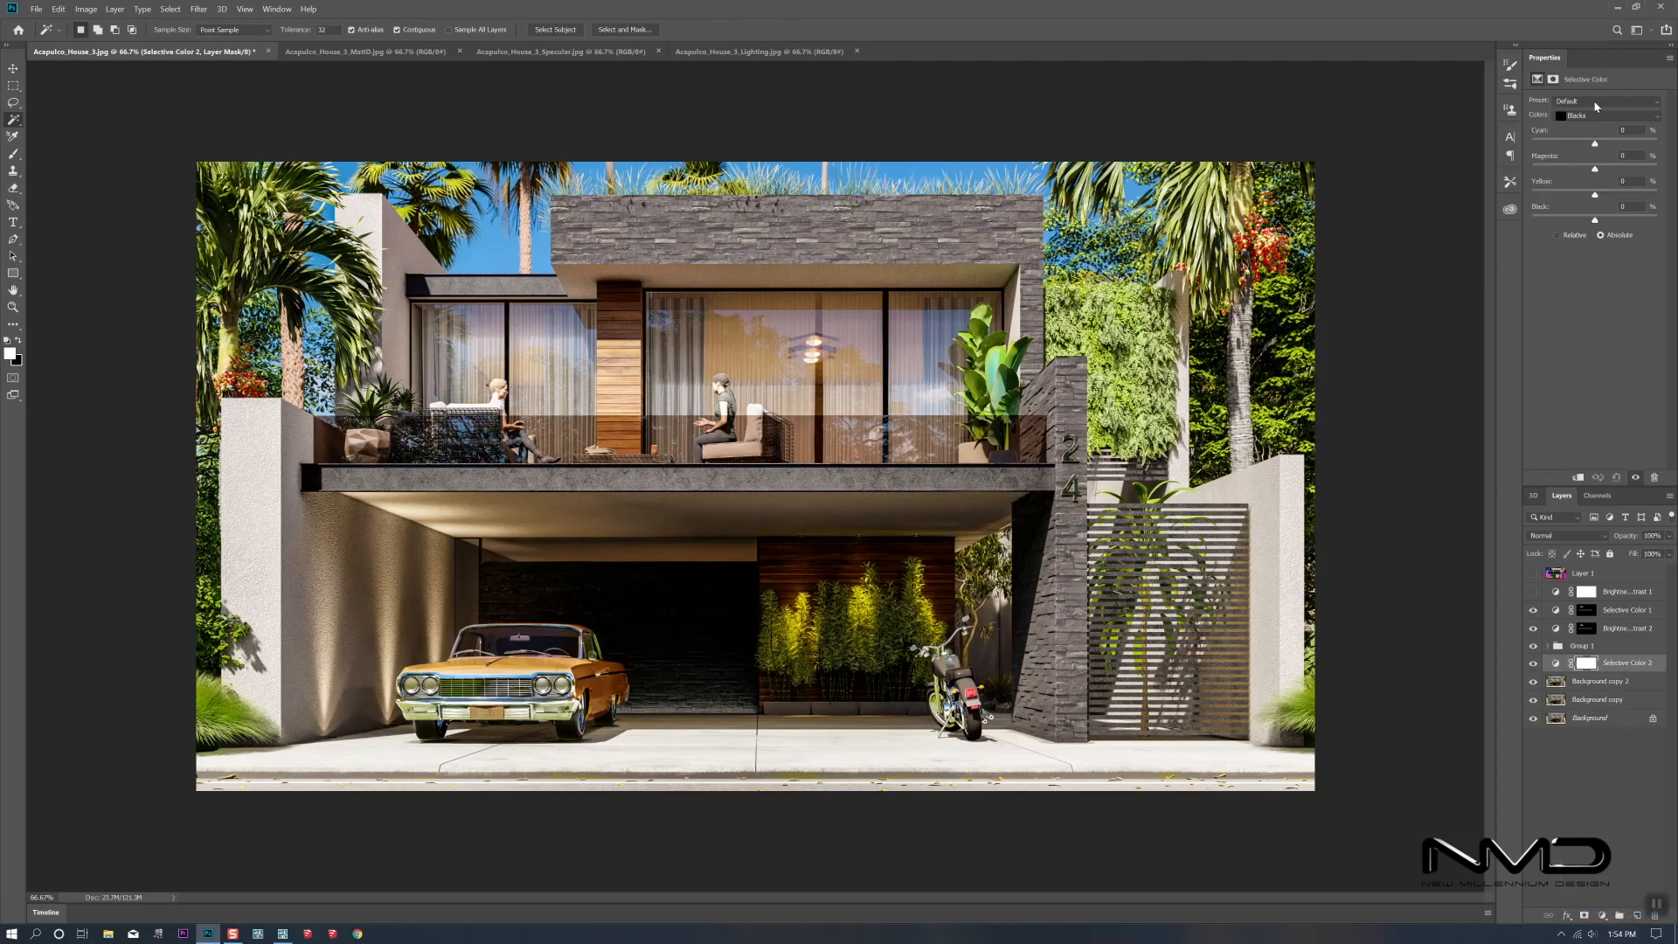
pyautogui.click(1603, 115)
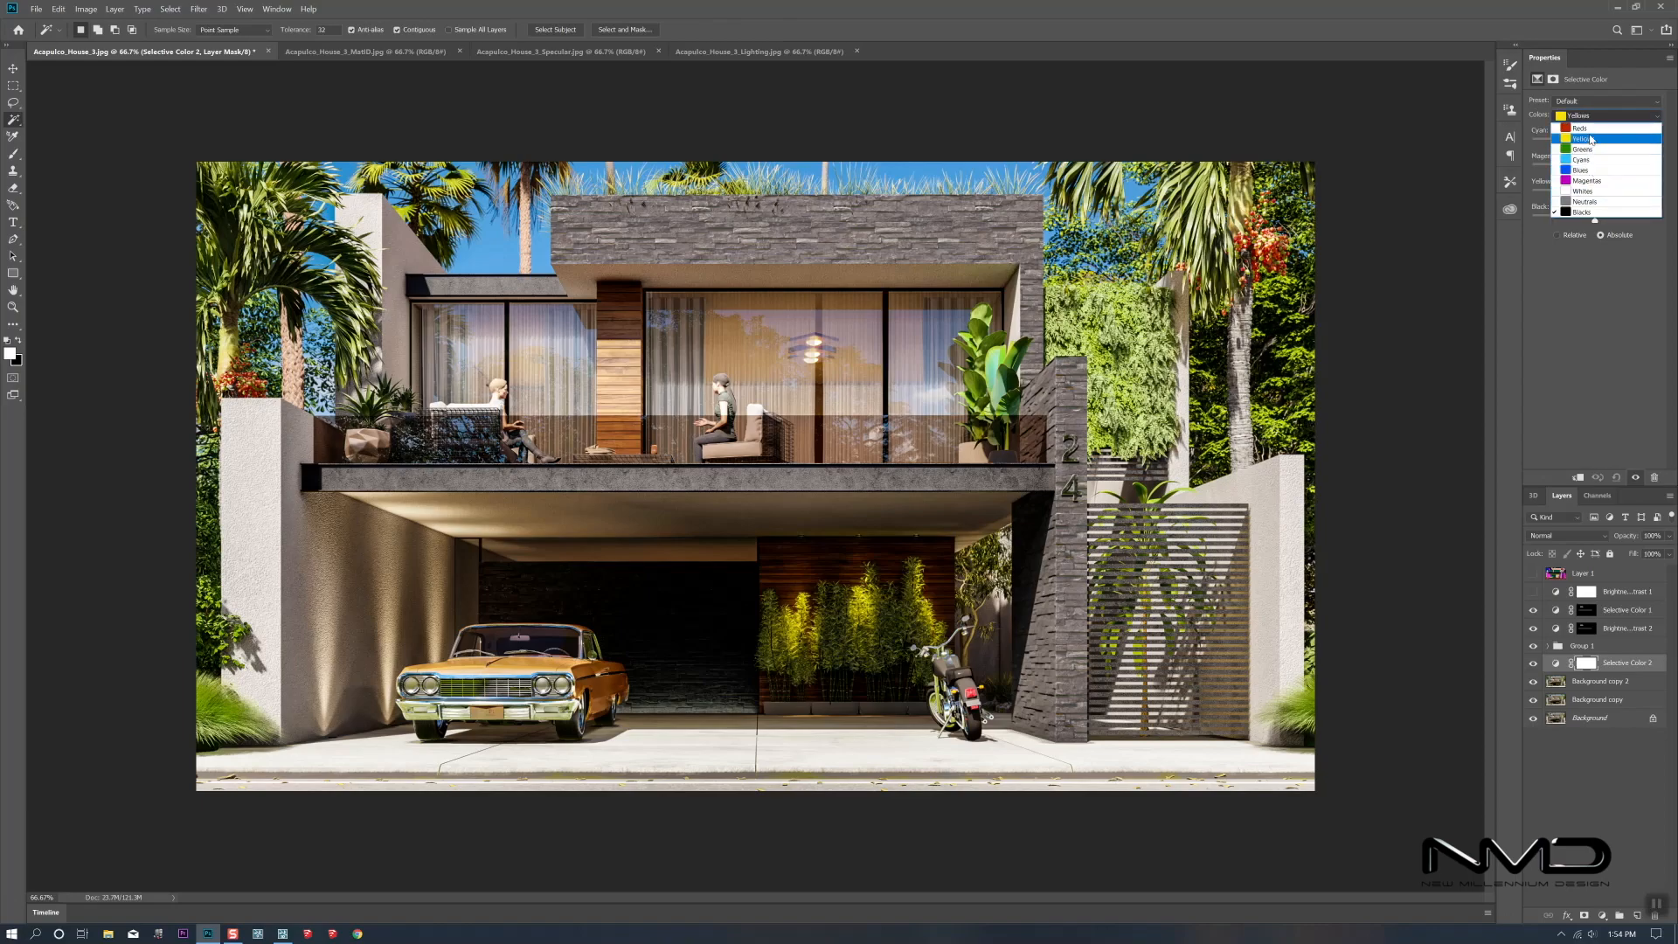
pyautogui.click(1595, 128)
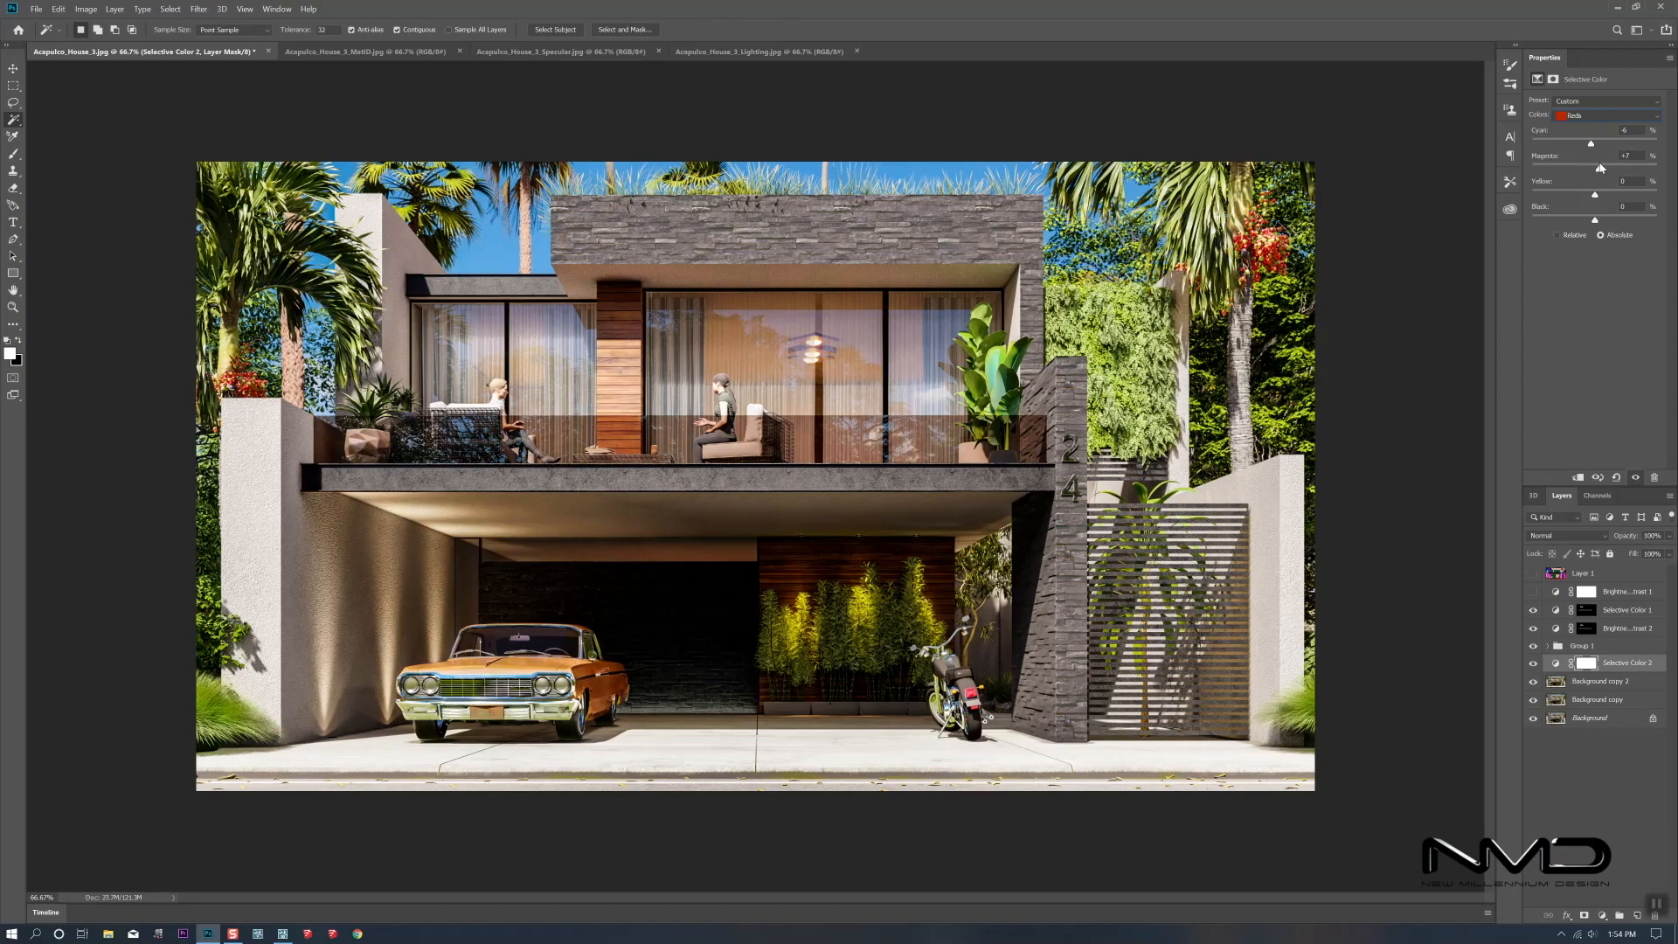
pyautogui.moveTo(1592, 169); pyautogui.dragTo(1598, 217)
# Add a Color Balance adjustment above Background copy 2 with midtones about +4 toward red and +1 toward blue
pyautogui.click(1588, 684)
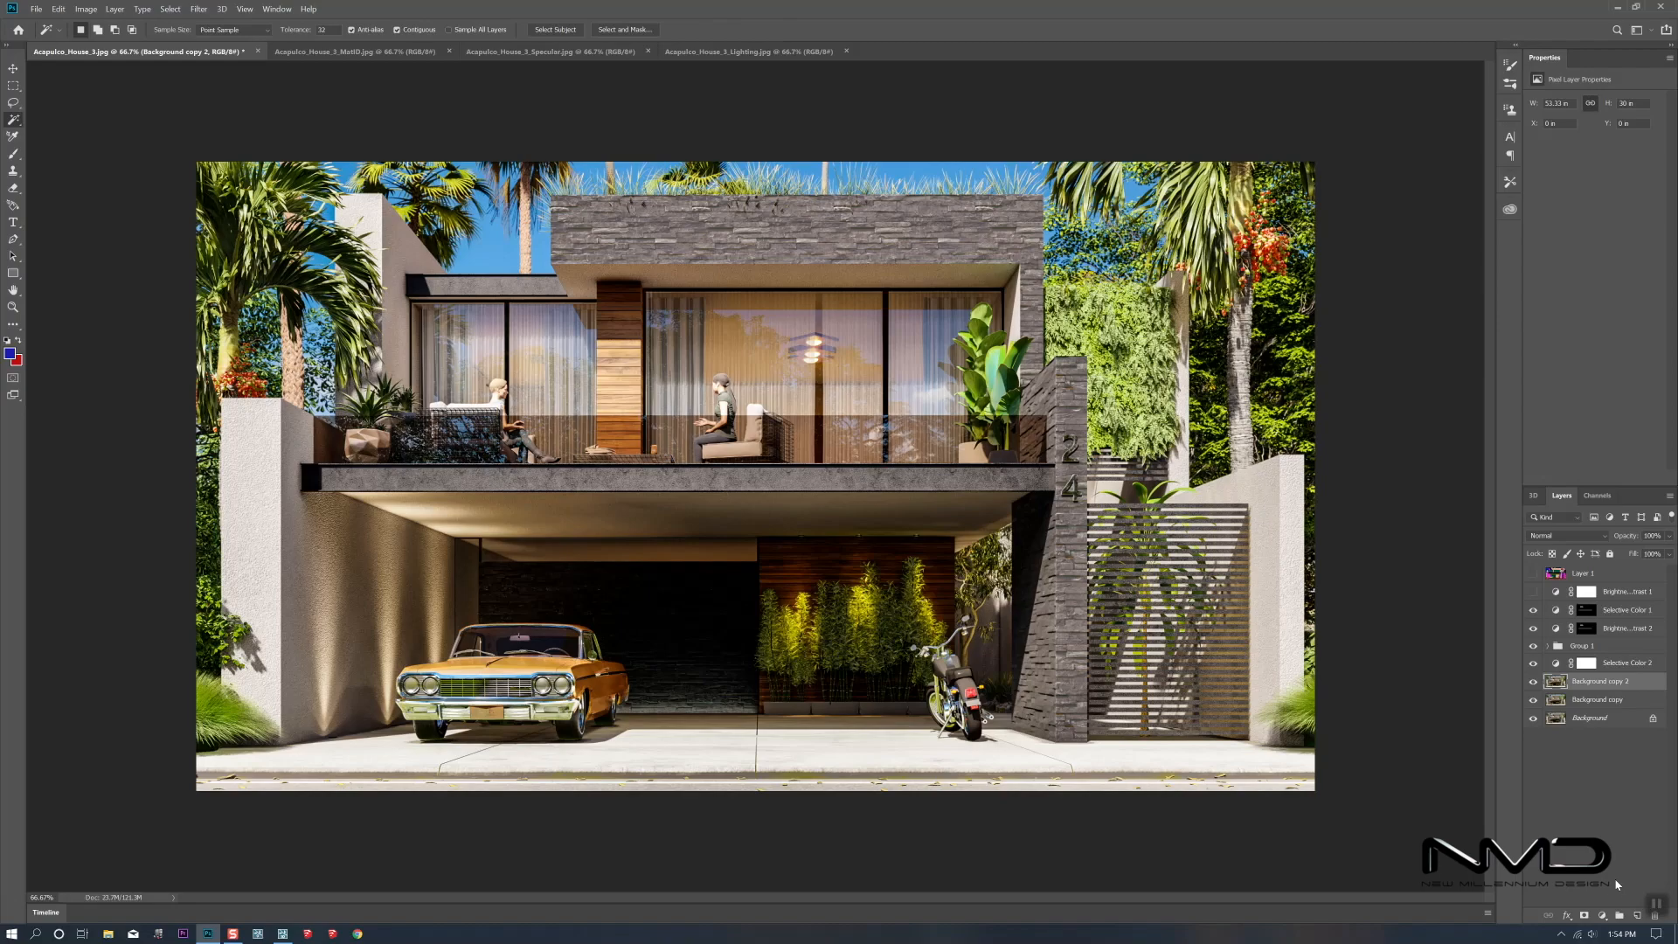
pyautogui.click(1602, 914)
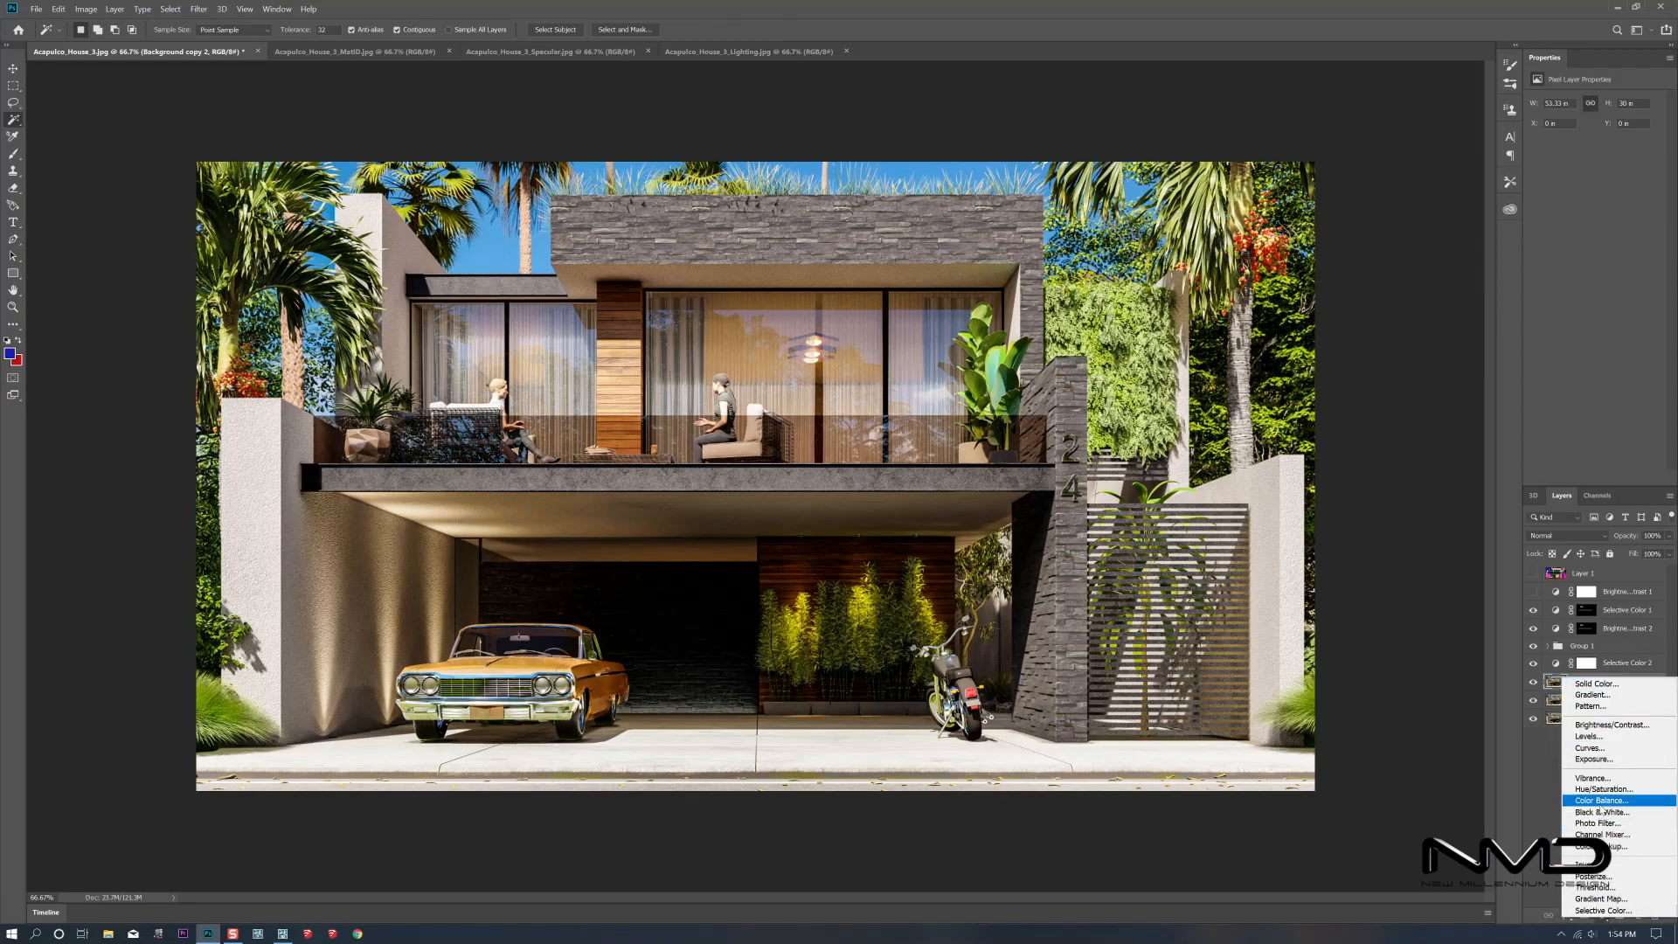
pyautogui.click(1600, 801)
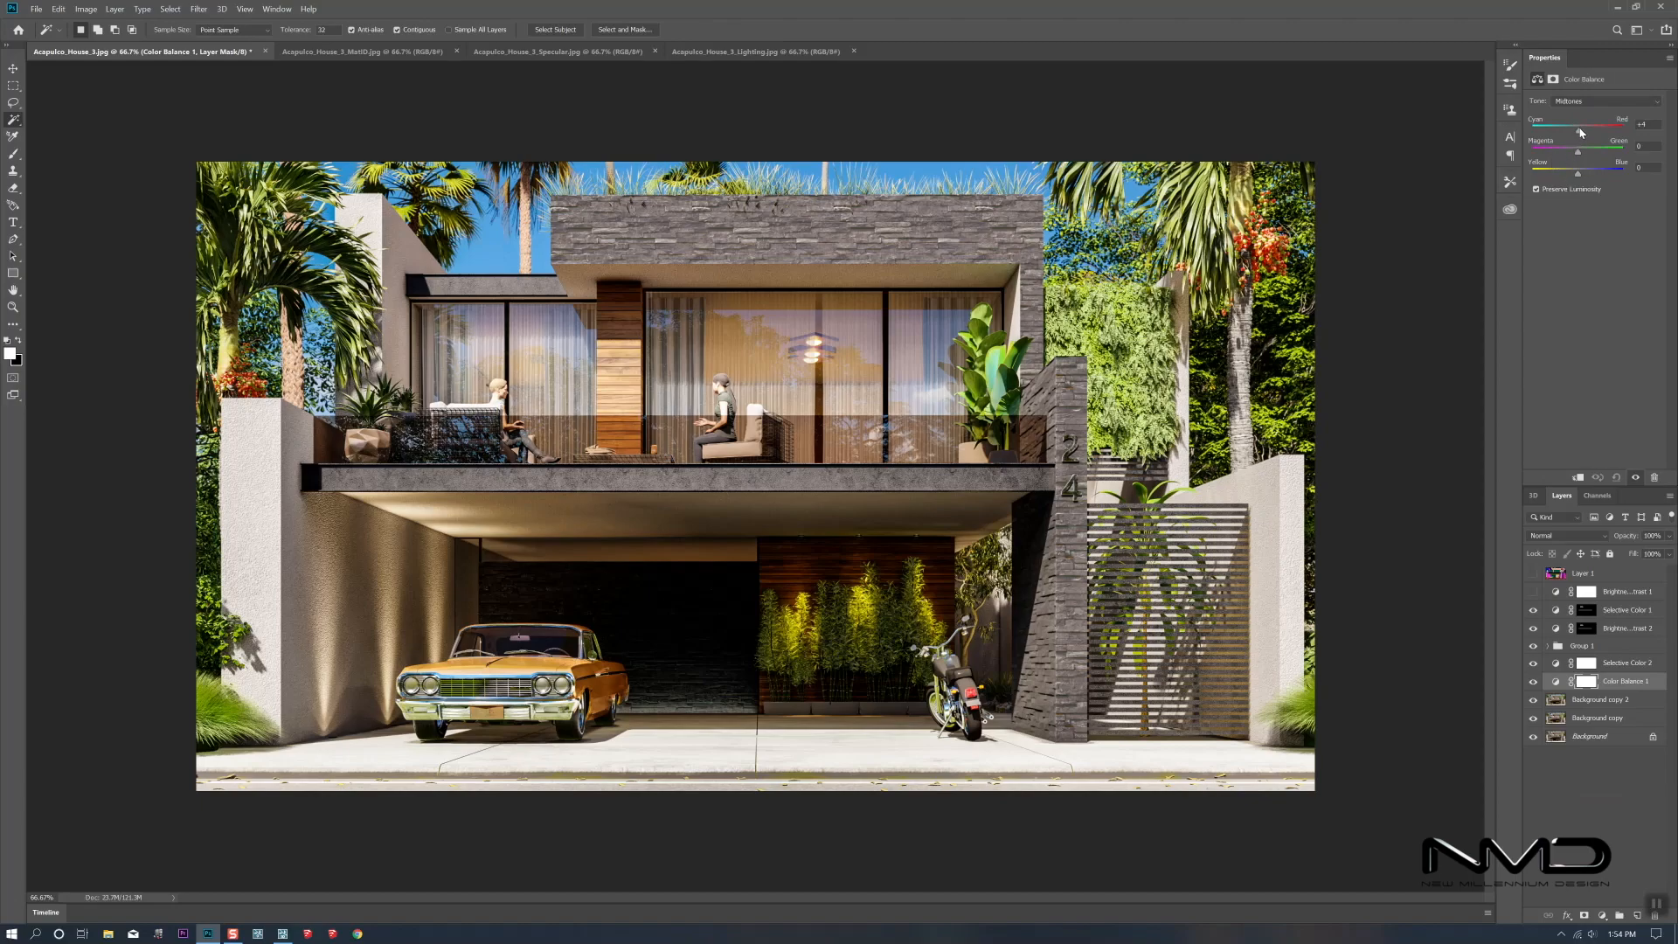
pyautogui.moveTo(1578, 174); pyautogui.dragTo(1582, 174)
pyautogui.moveTo(1579, 133); pyautogui.dragTo(1584, 133)
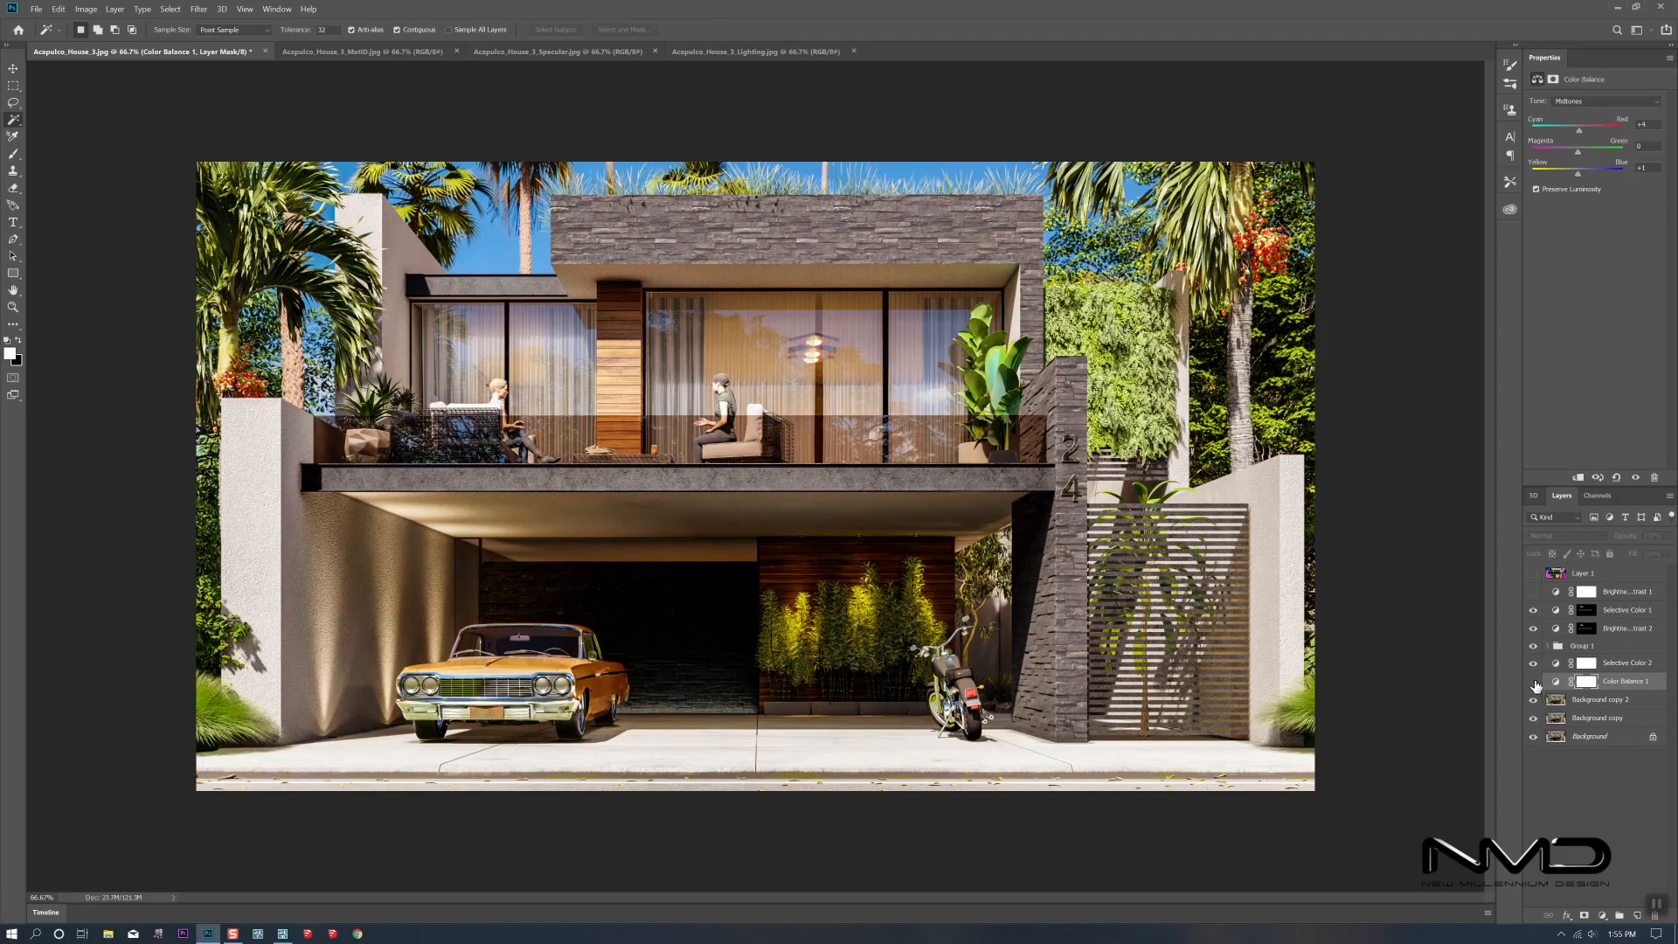
# Group all layers from Background copy 2 up to the hidden whole-image Brightness/Contrast adjustment
pyautogui.click(1598, 699)
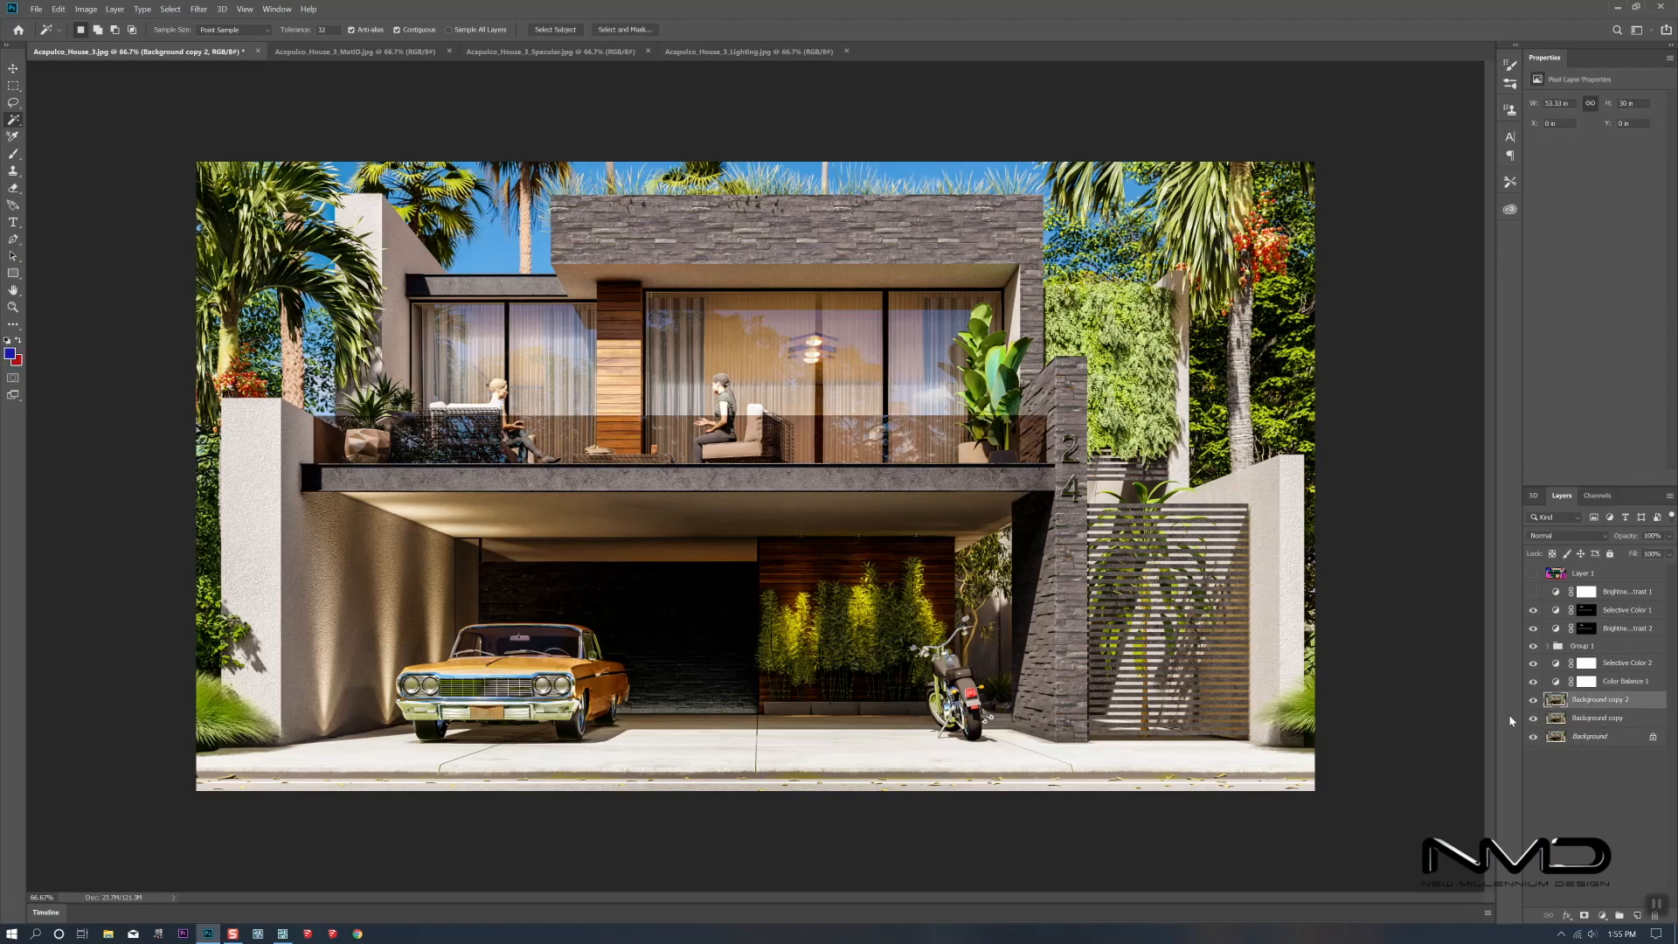
pyautogui.keyDown('shift'); pyautogui.click(1613, 595); pyautogui.keyUp('shift')
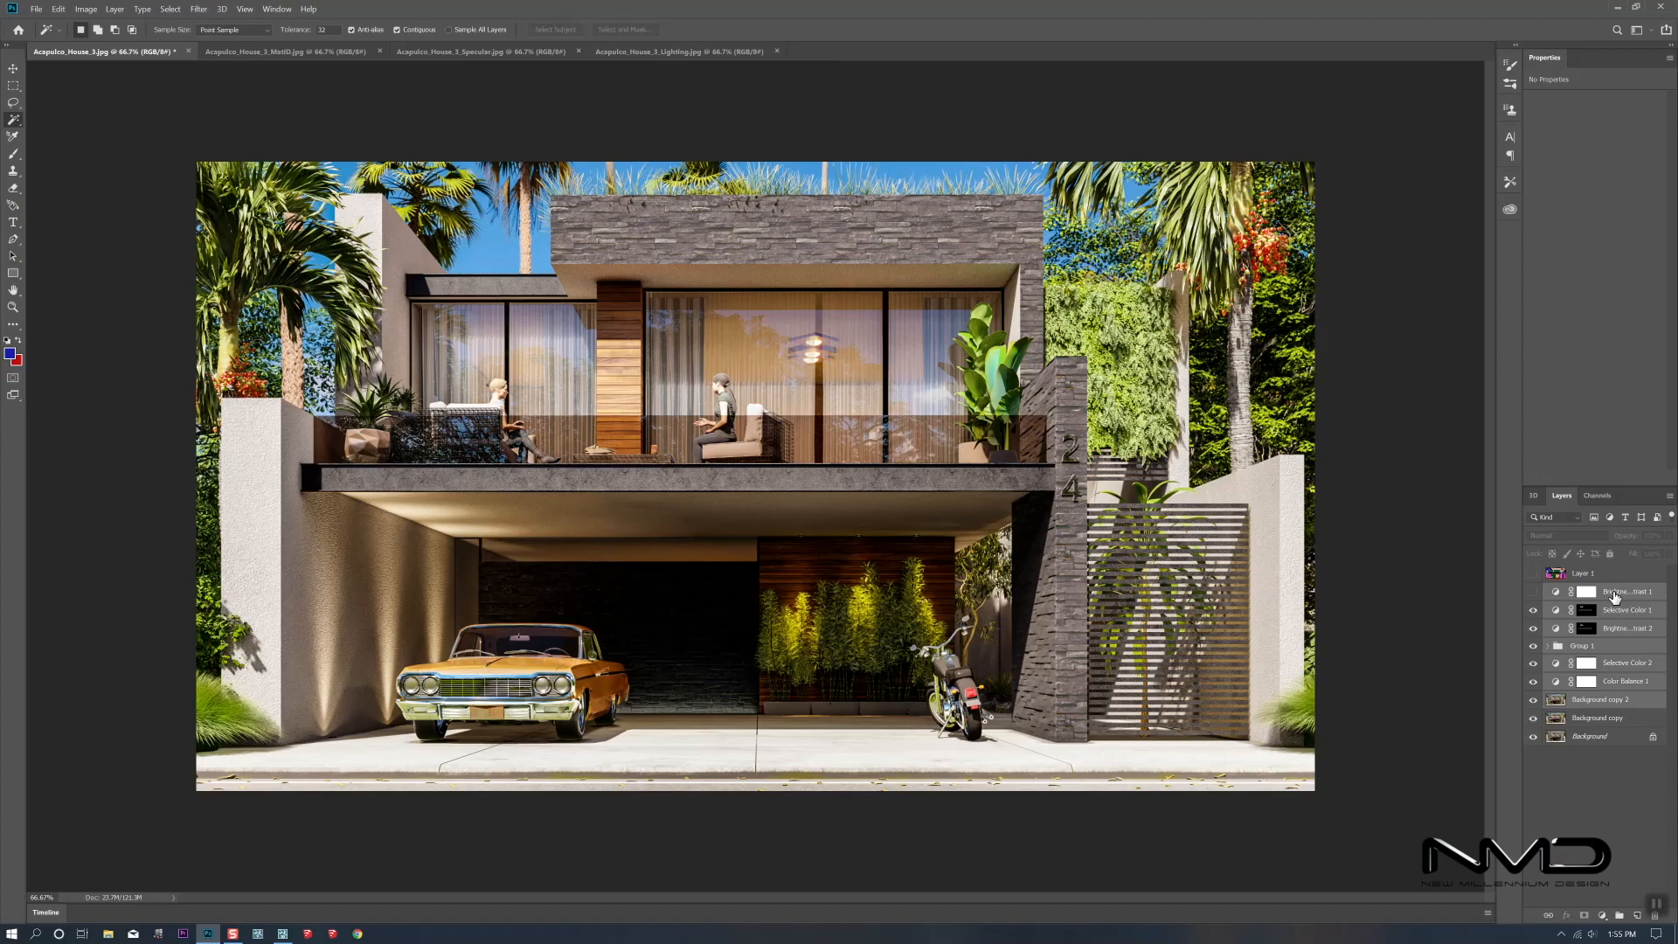
pyautogui.rightClick(1584, 704)
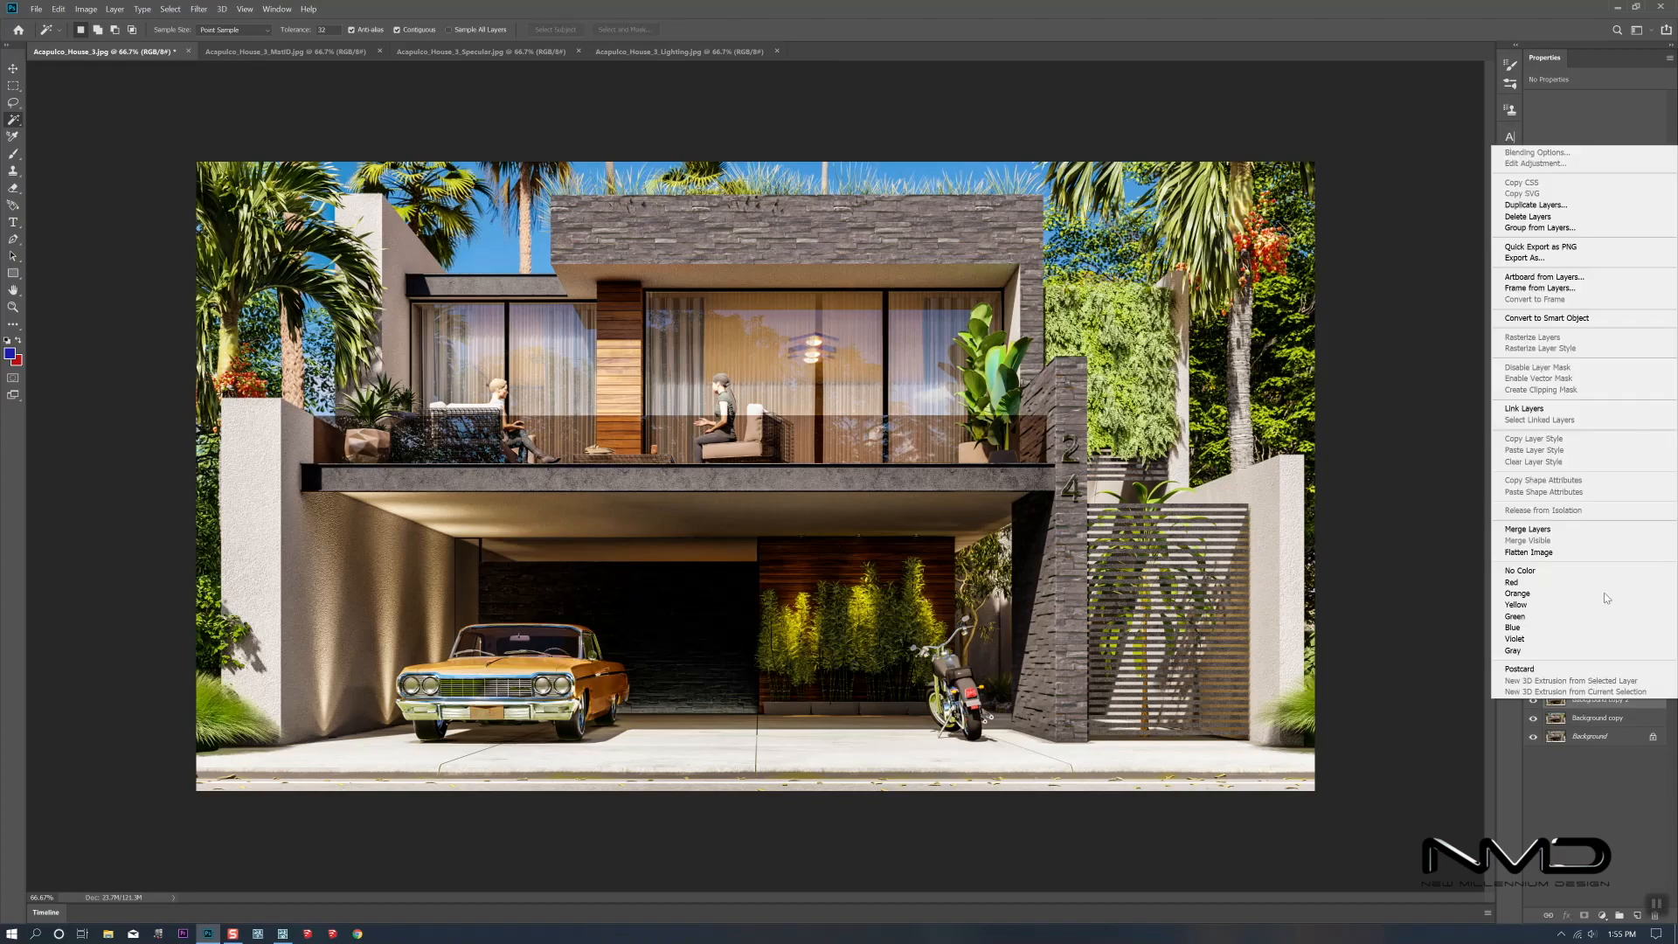
pyautogui.click(1537, 228)
pyautogui.press('Return')
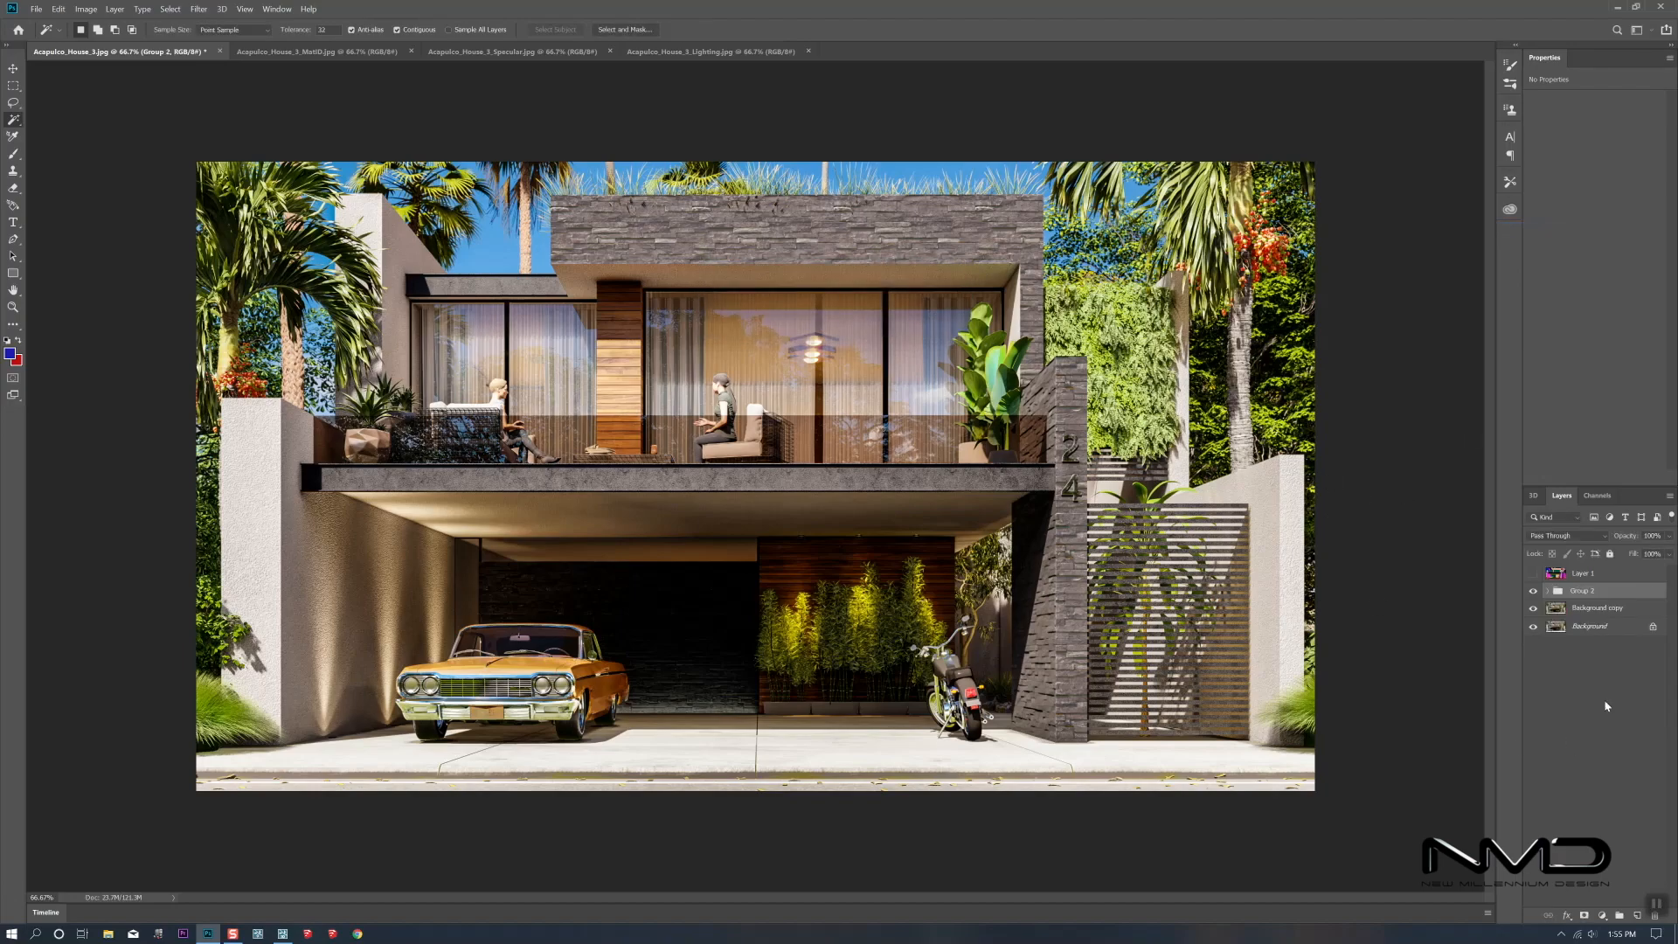
# Hide Background copy, compare the grouped edits with the original render, and make the Background layer active
pyautogui.click(1533, 591)
pyautogui.click(1534, 592)
pyautogui.click(1532, 607)
pyautogui.click(1534, 593)
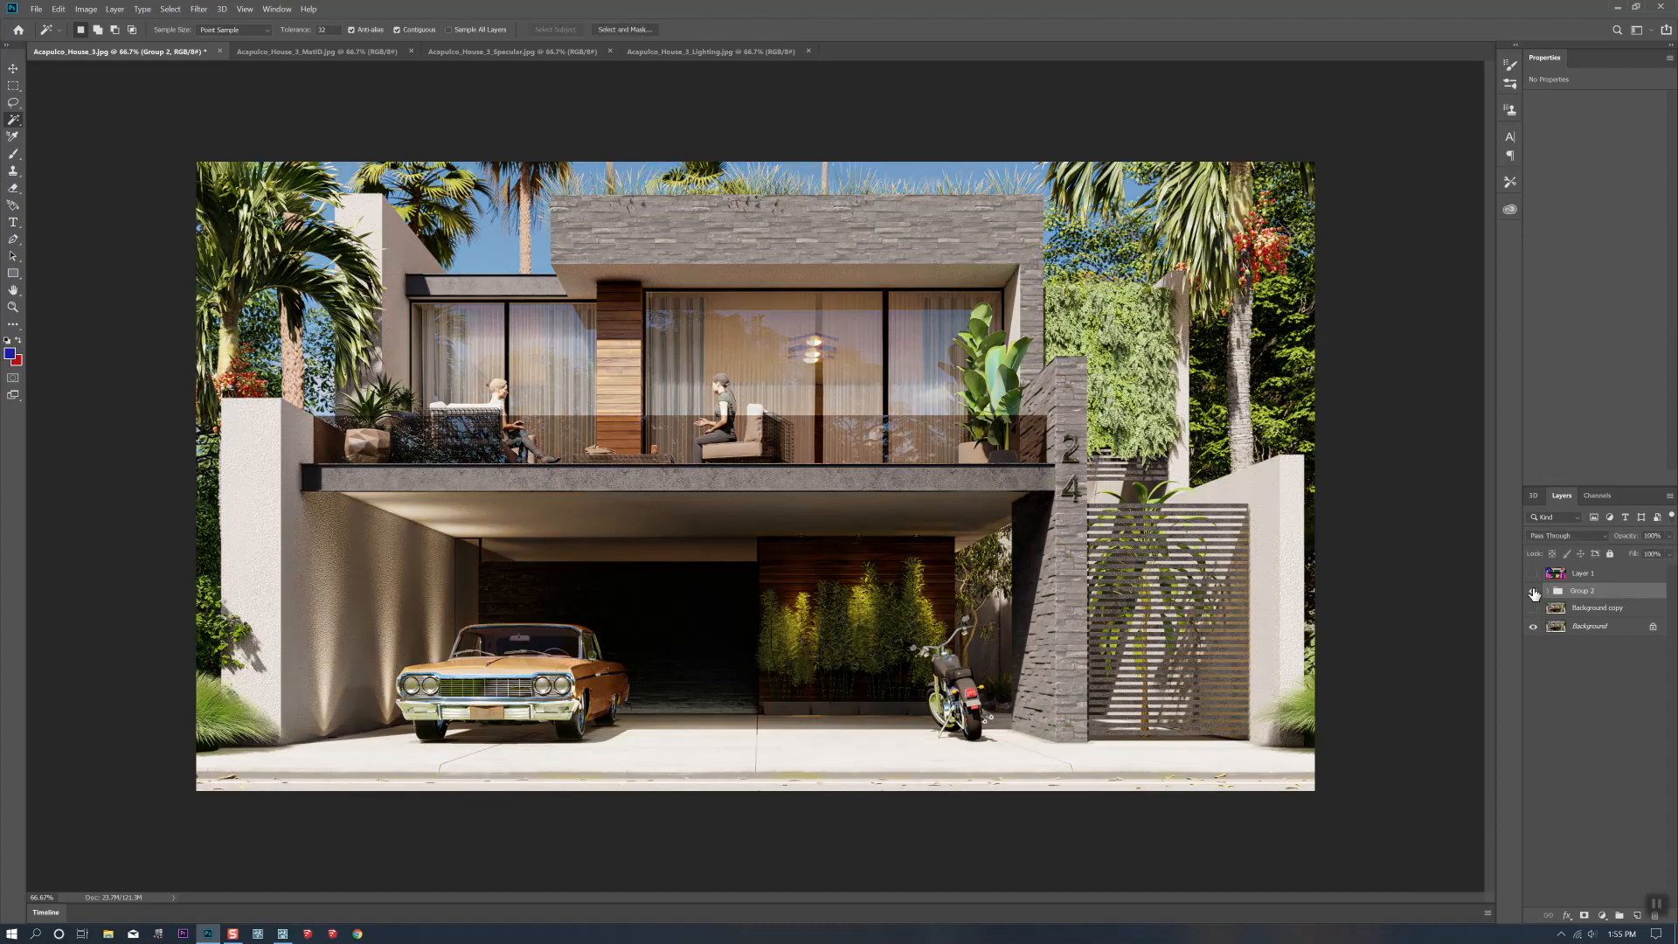
pyautogui.click(1534, 593)
pyautogui.click(1583, 628)
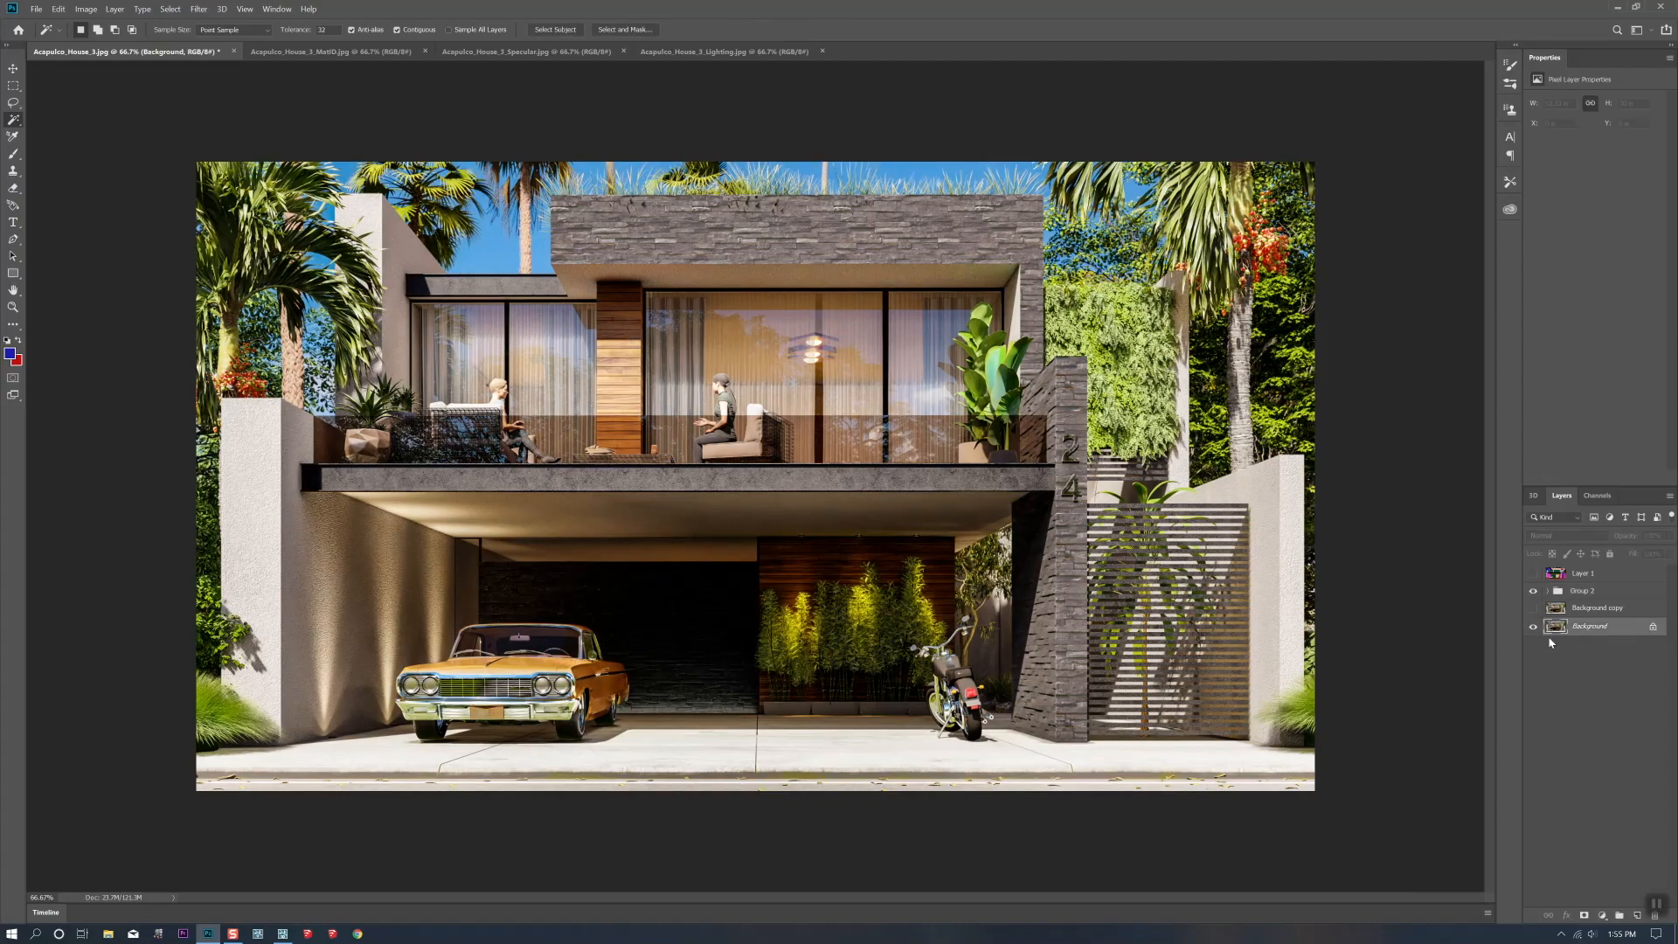